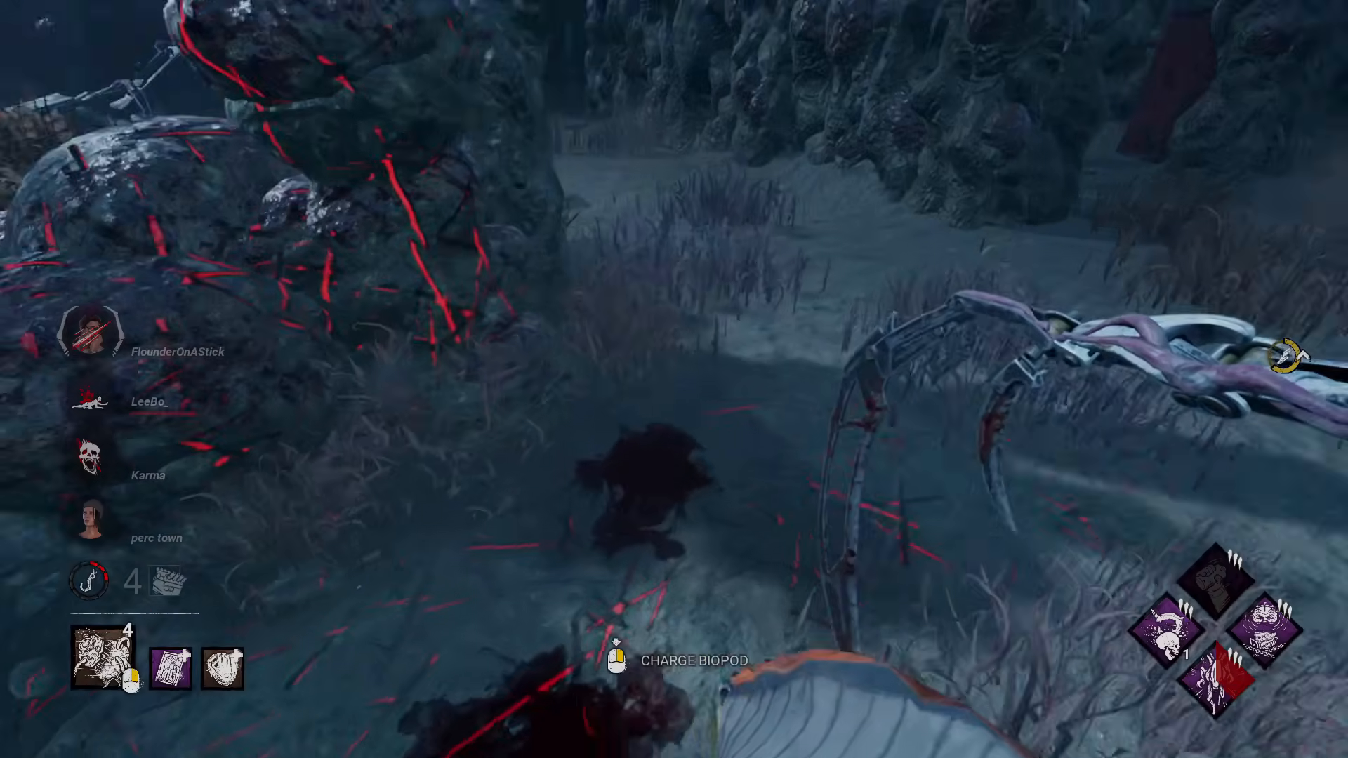
key(w)
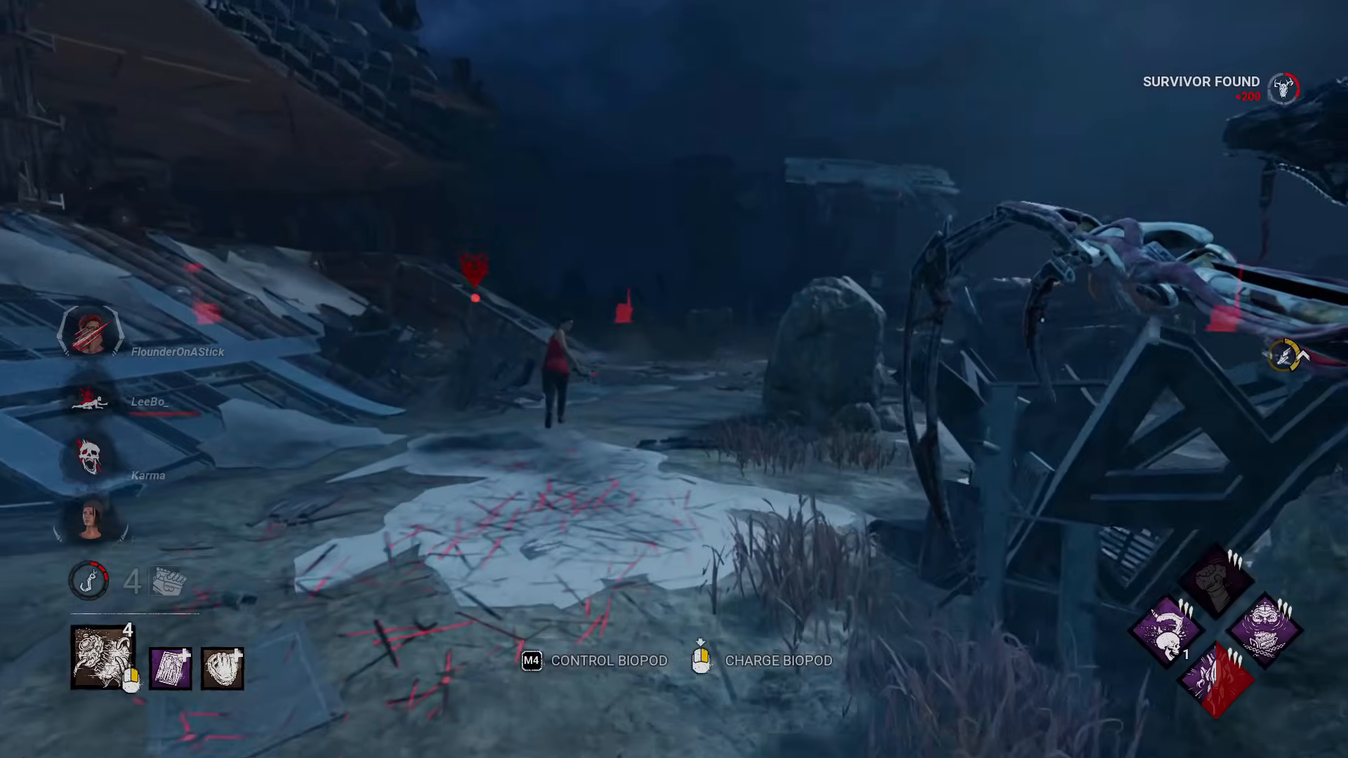
key(w)
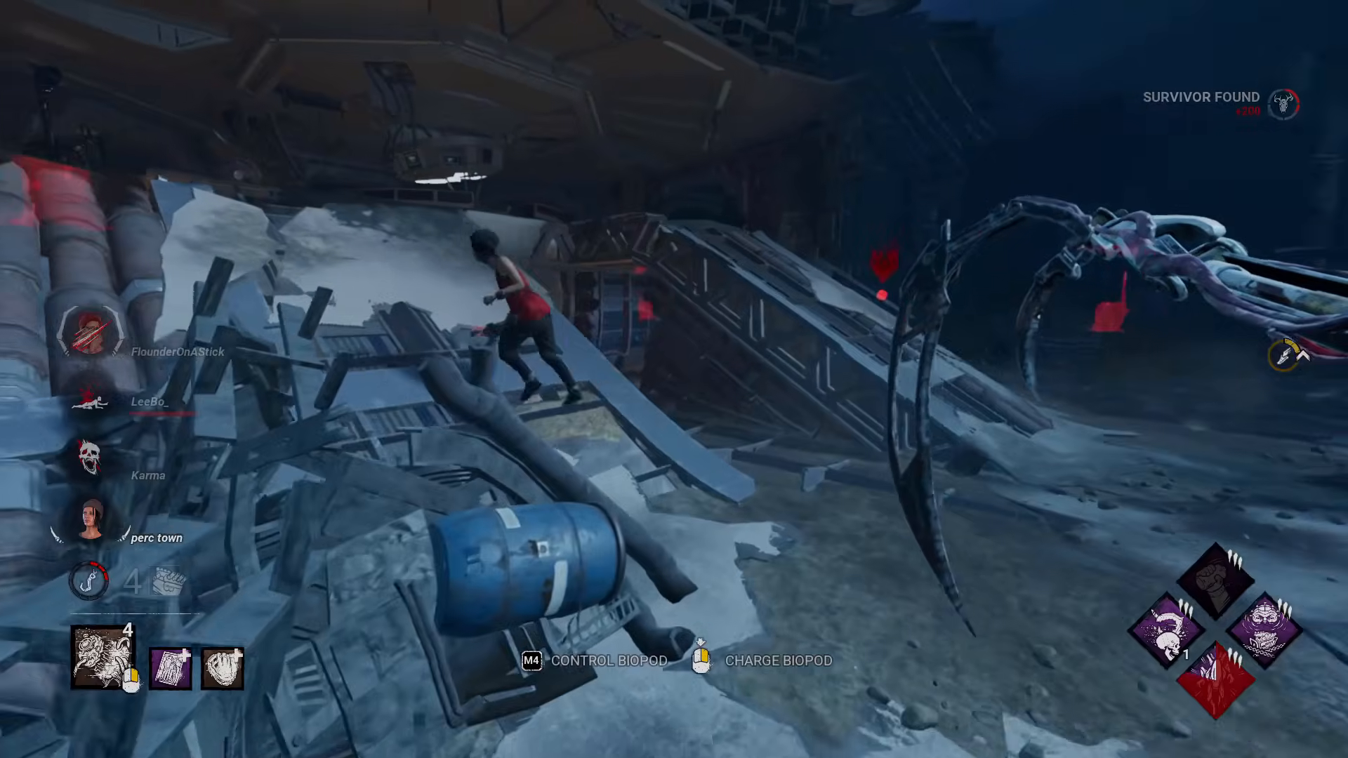
key(w)
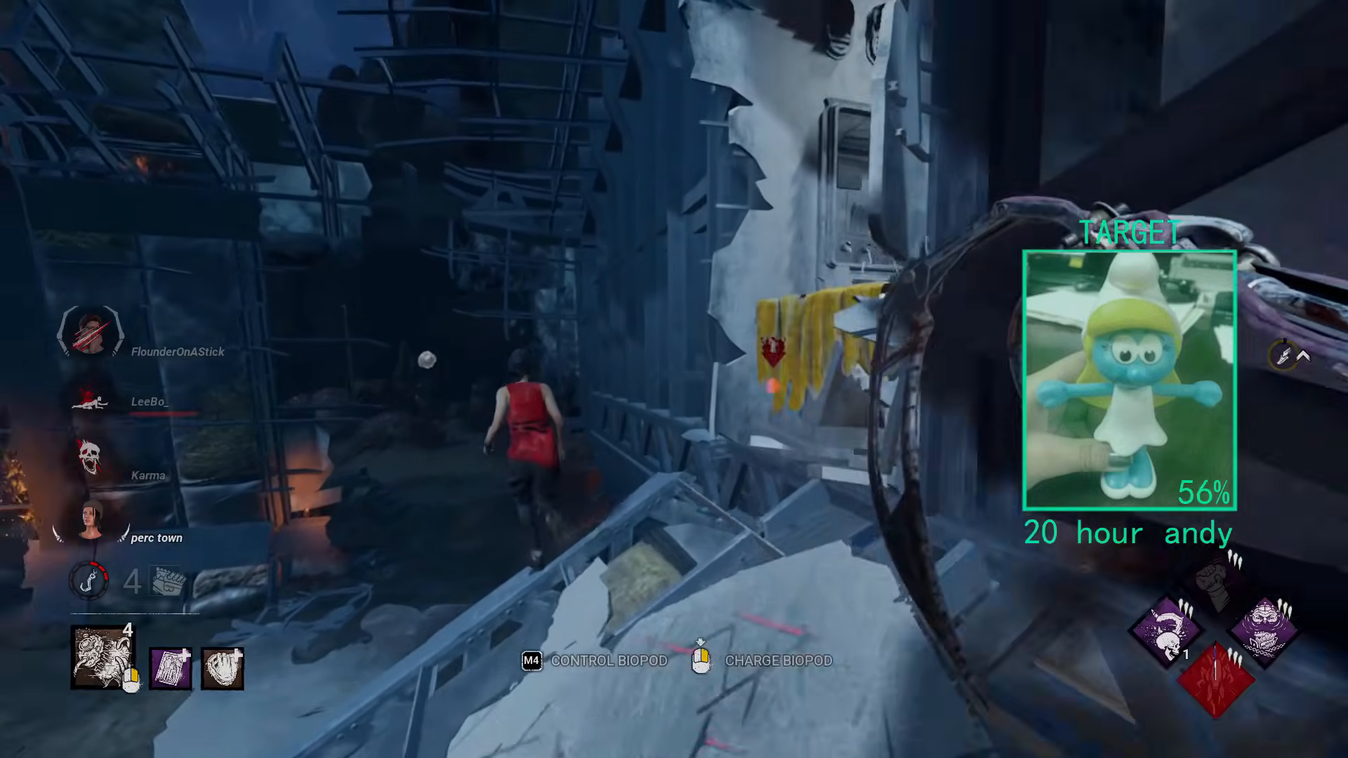
key(w)
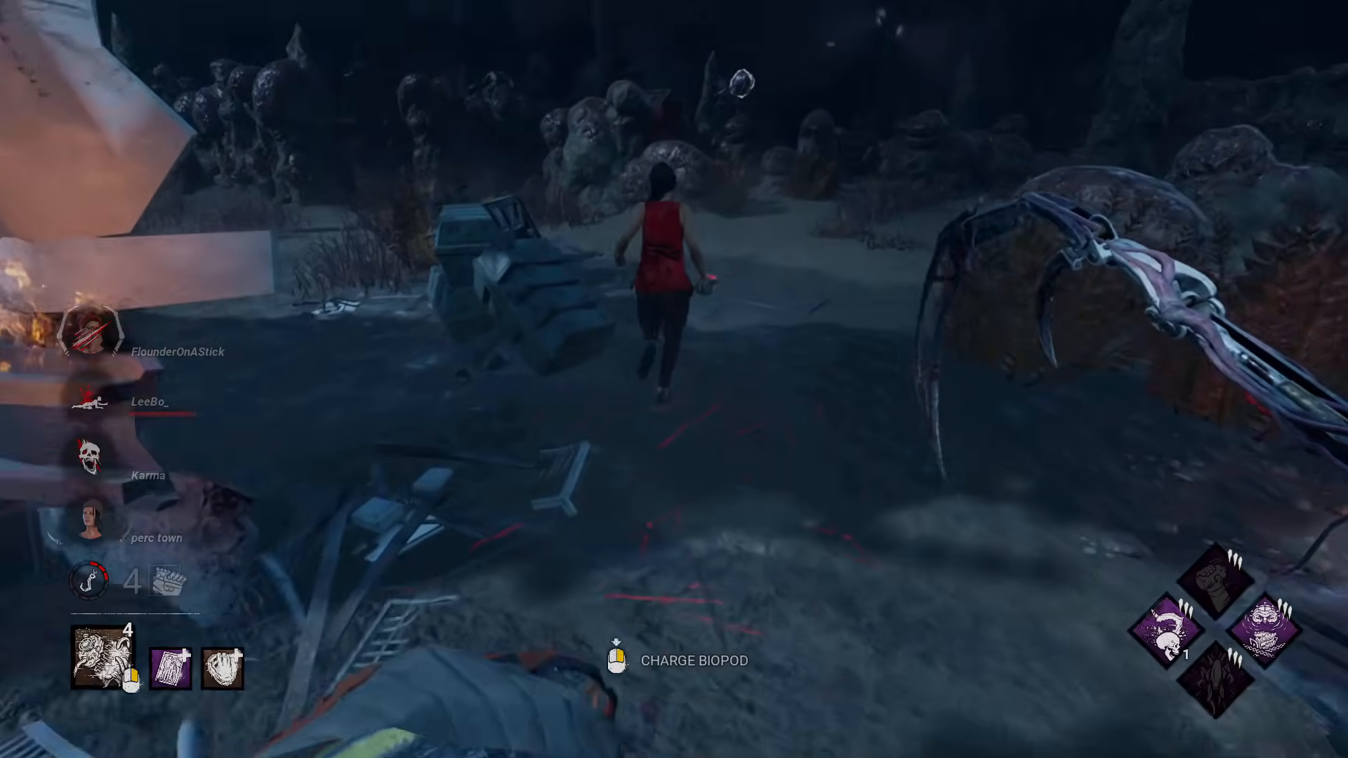
key(w)
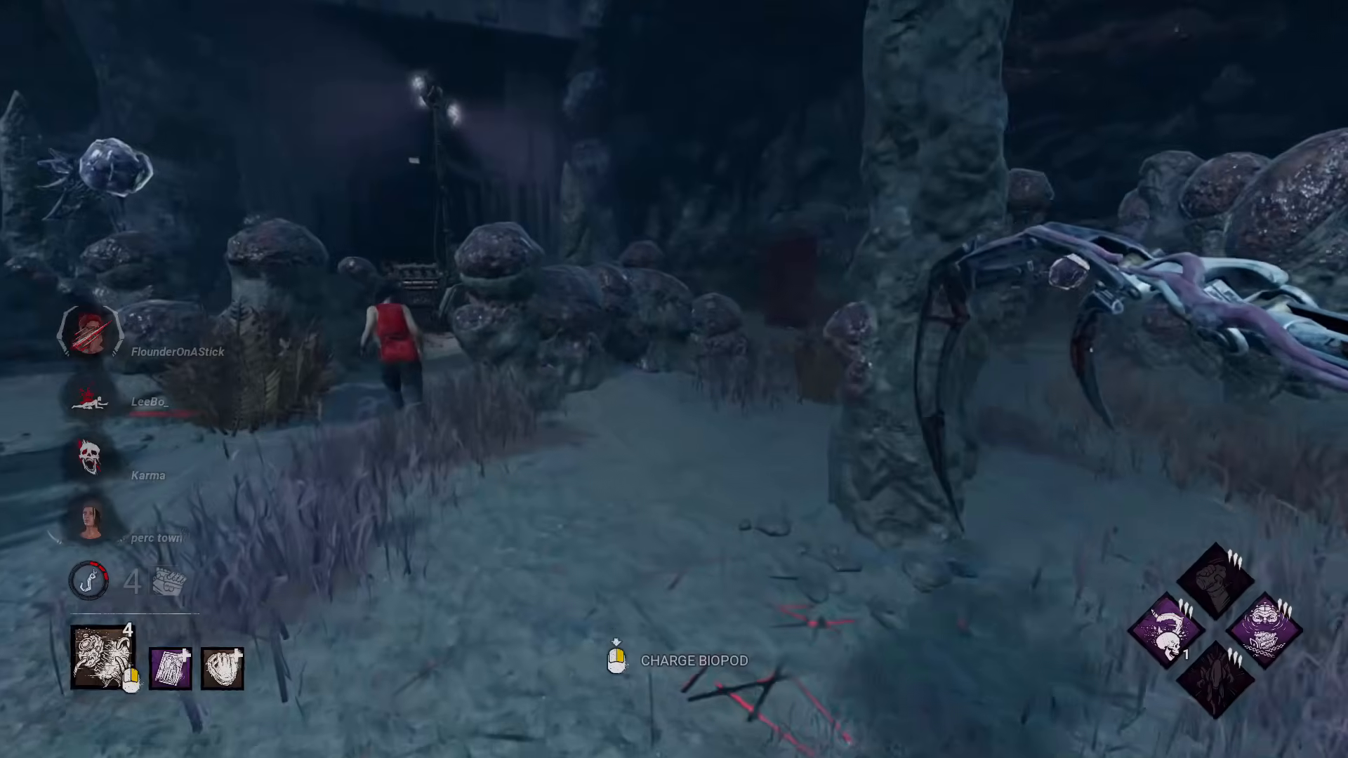
key(w)
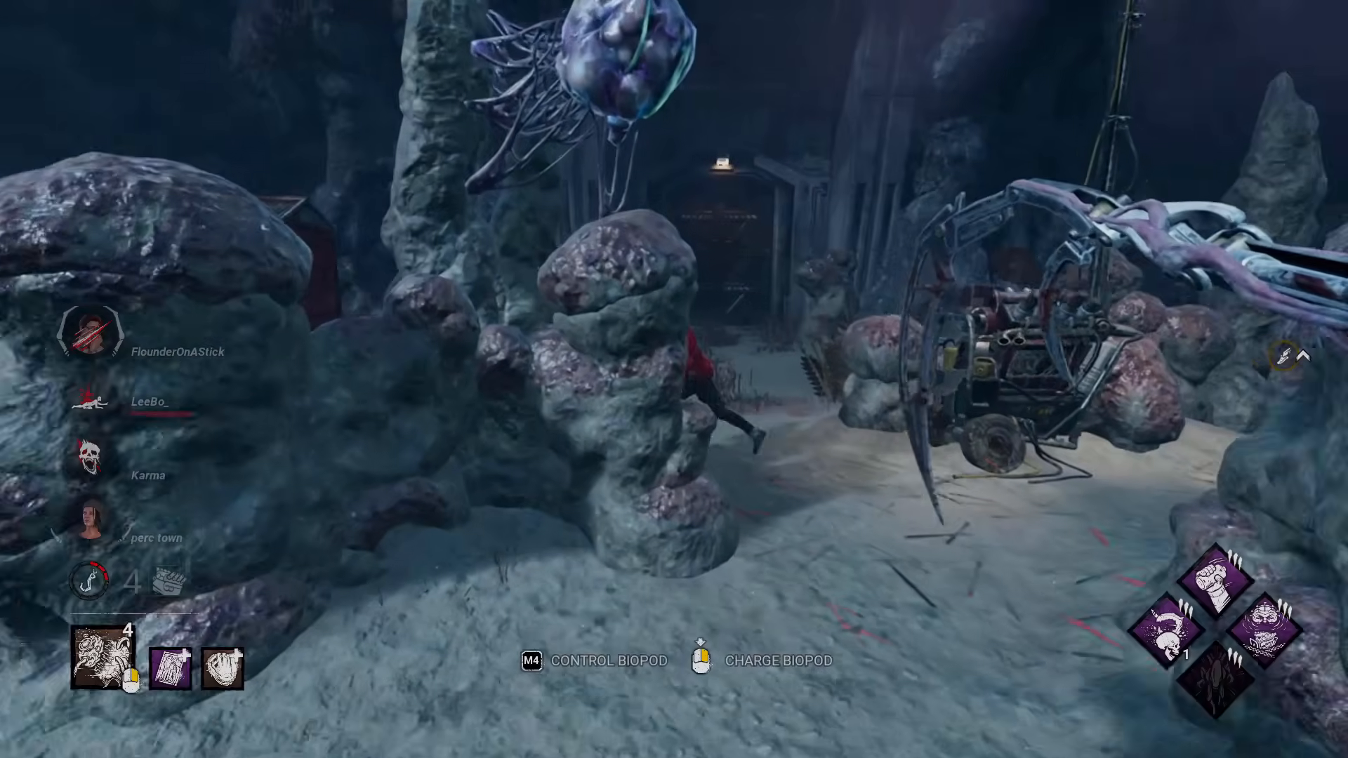
key(w)
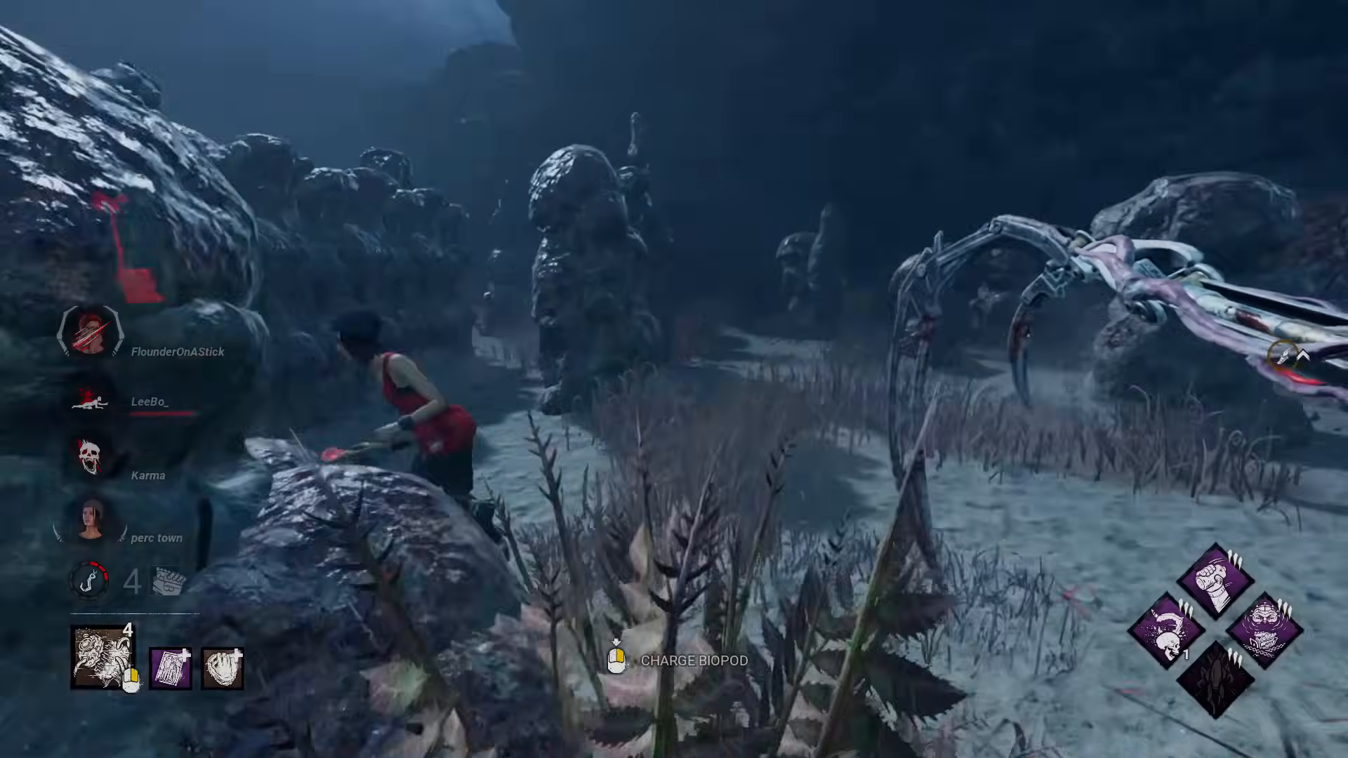
key(w)
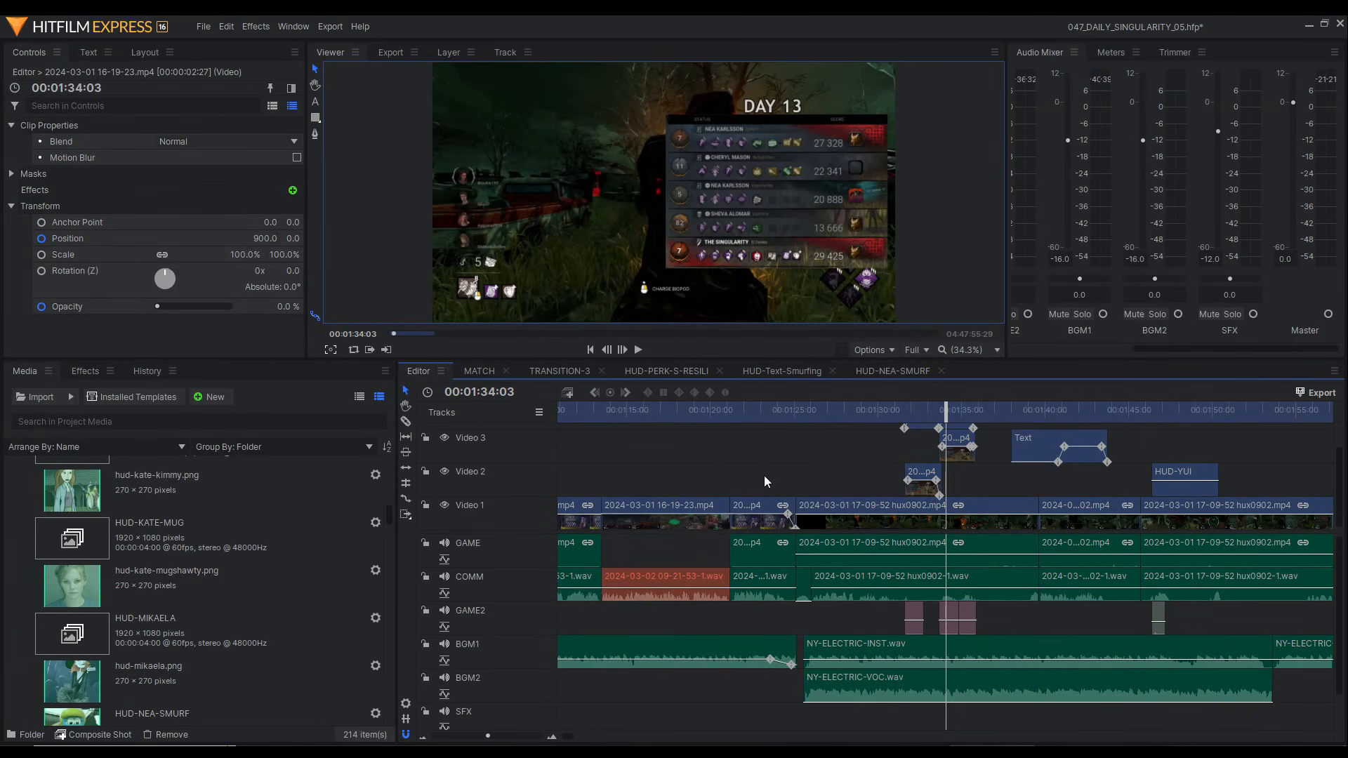
scroll(764, 475, down, 10)
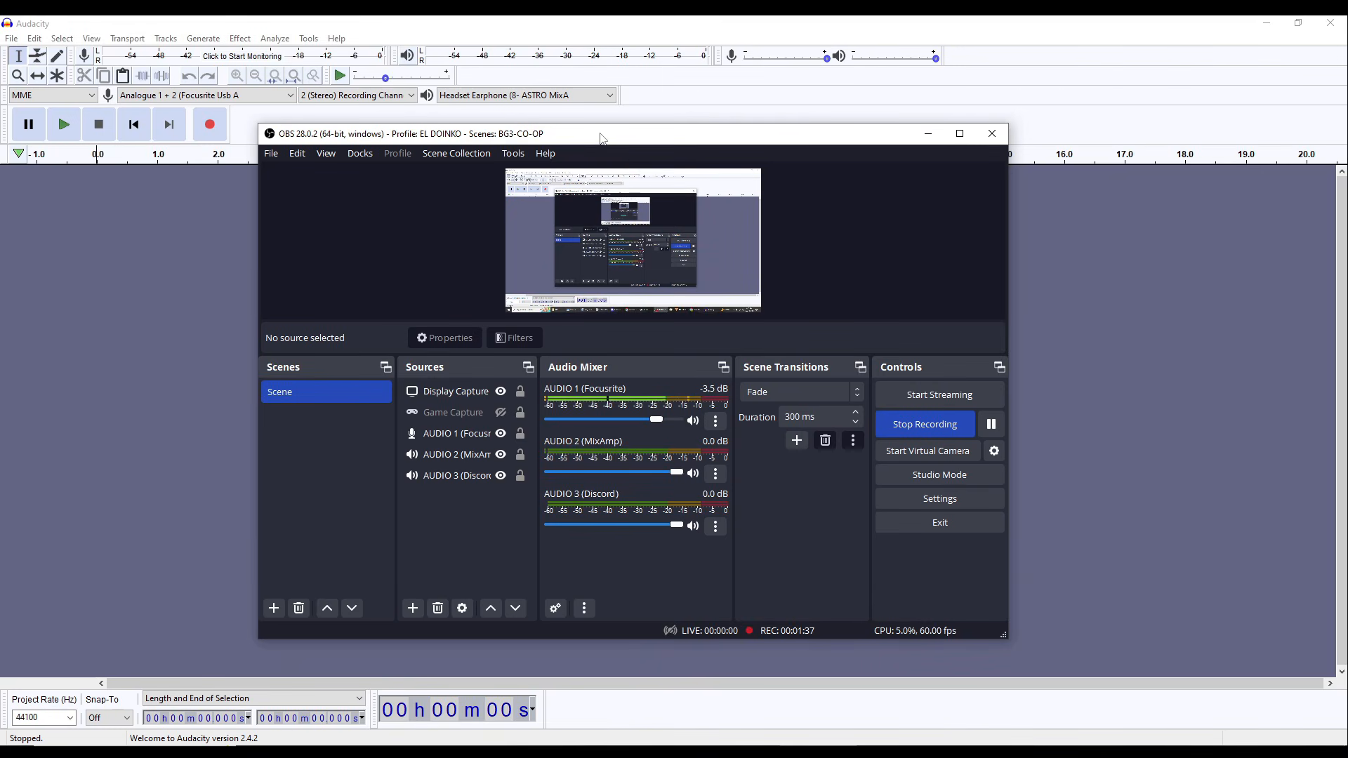
Step: Examine the track assignments of the Focusrite, MixAmp and Discord audio sources in OBS's Advanced Audio Properties, and close them
mouse_move(602, 138)
mouse_down()
mouse_move(632, 138)
mouse_move(585, 133)
mouse_up()
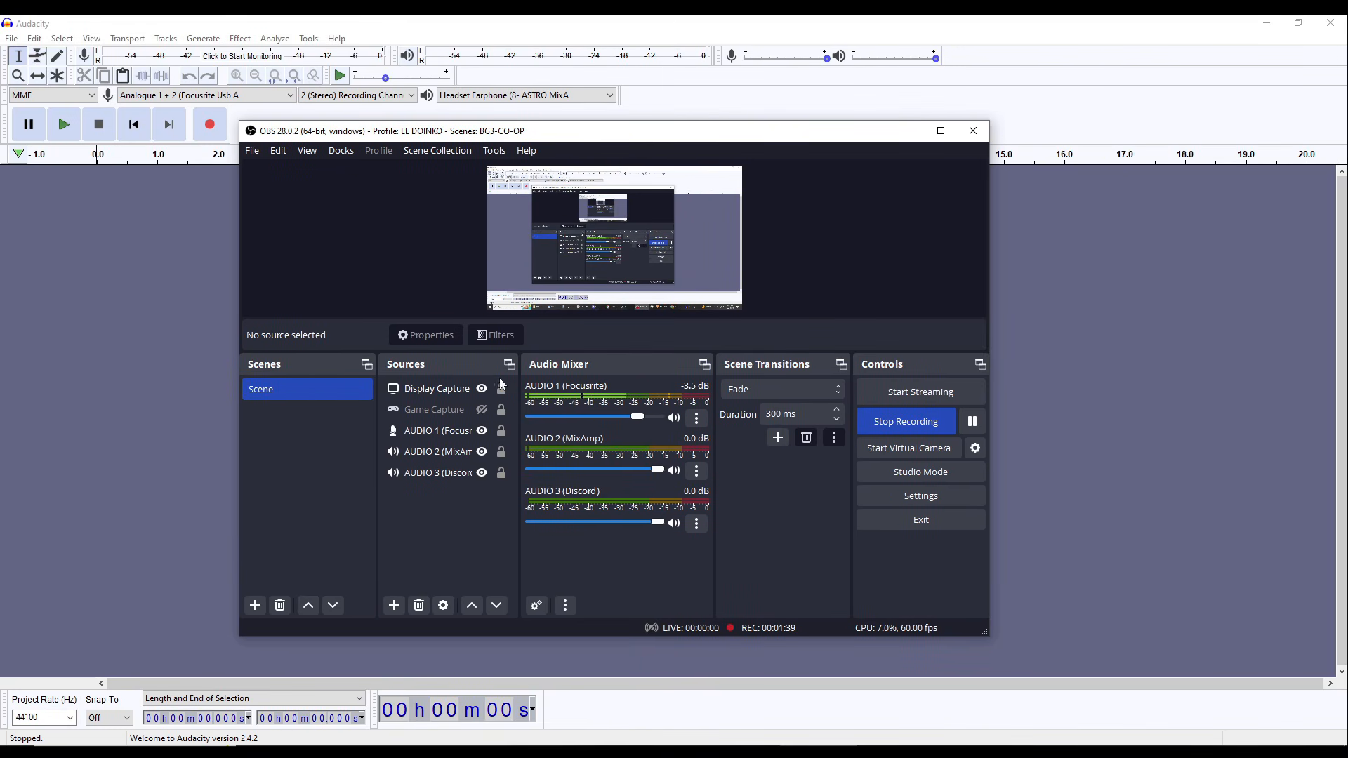
click(697, 524)
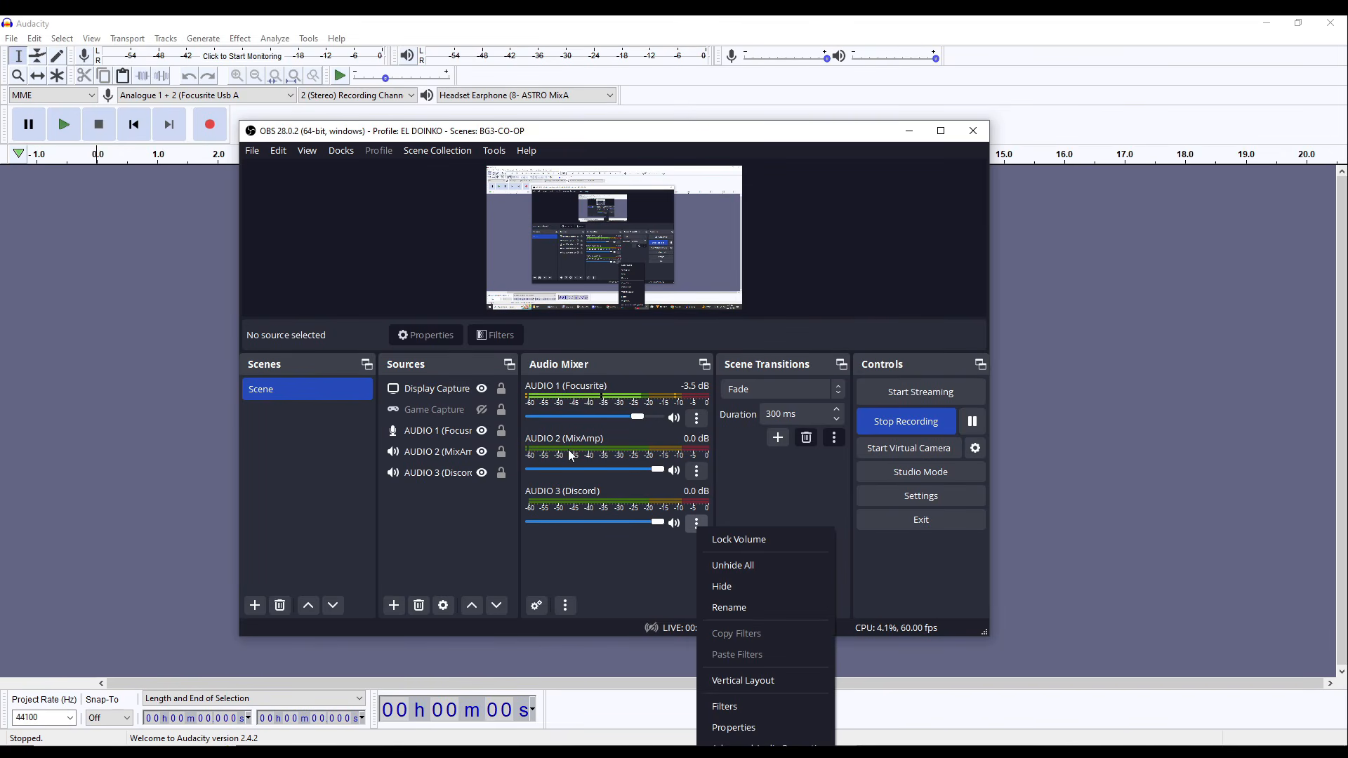
click(776, 746)
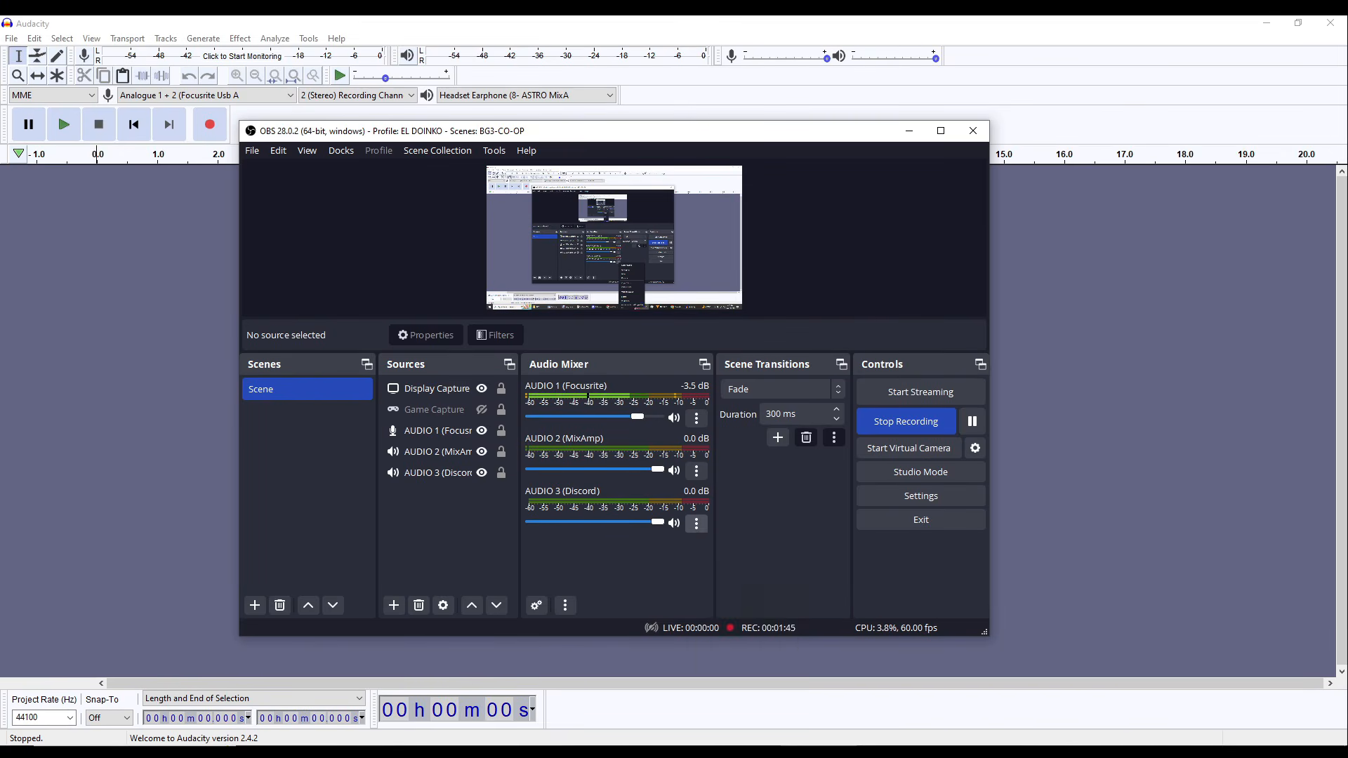
click(697, 524)
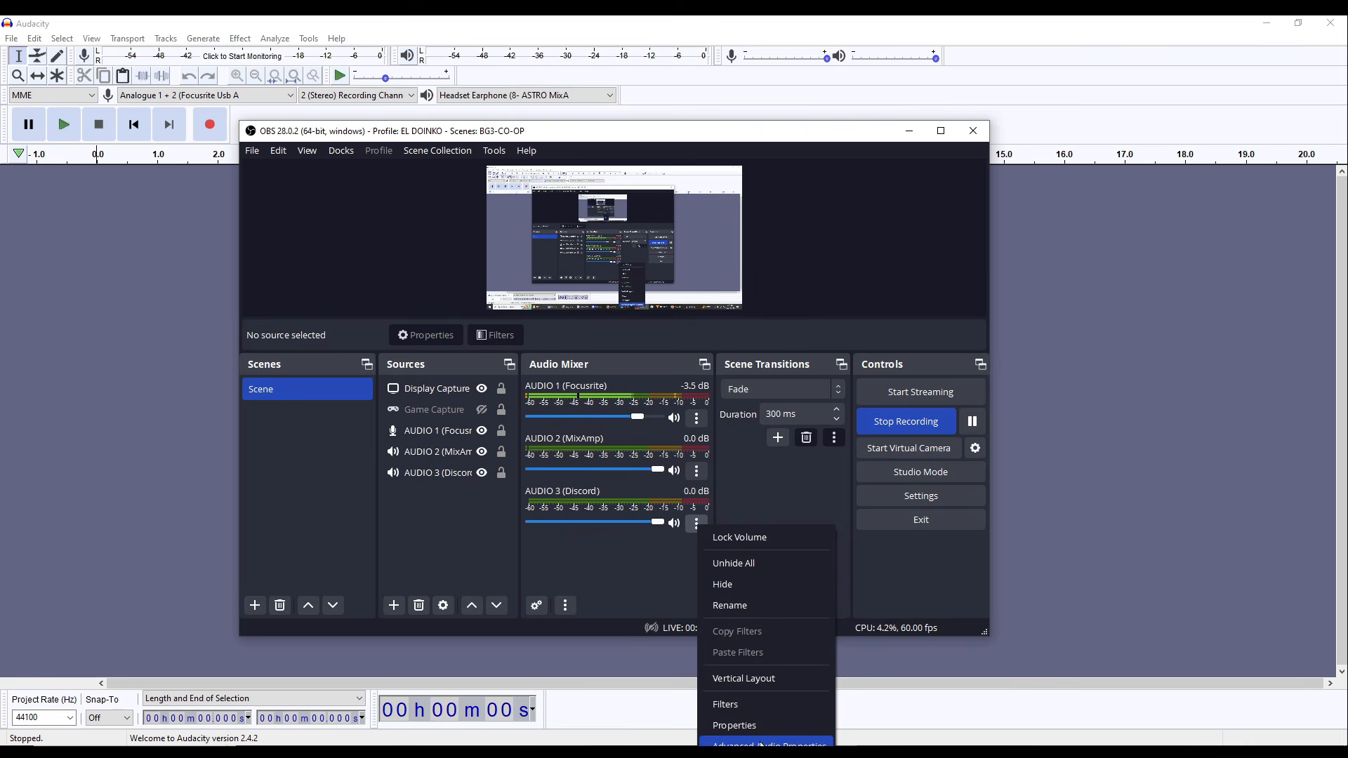
click(772, 746)
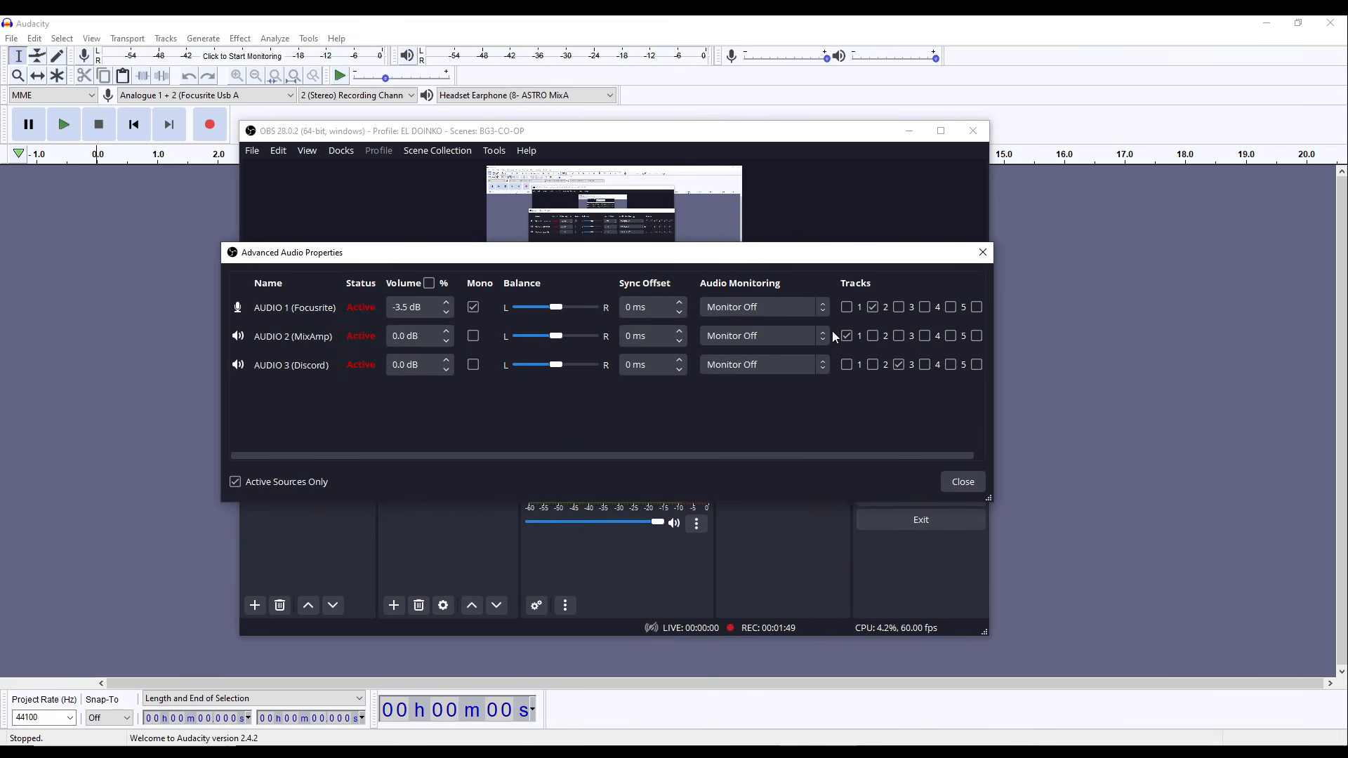
click(948, 480)
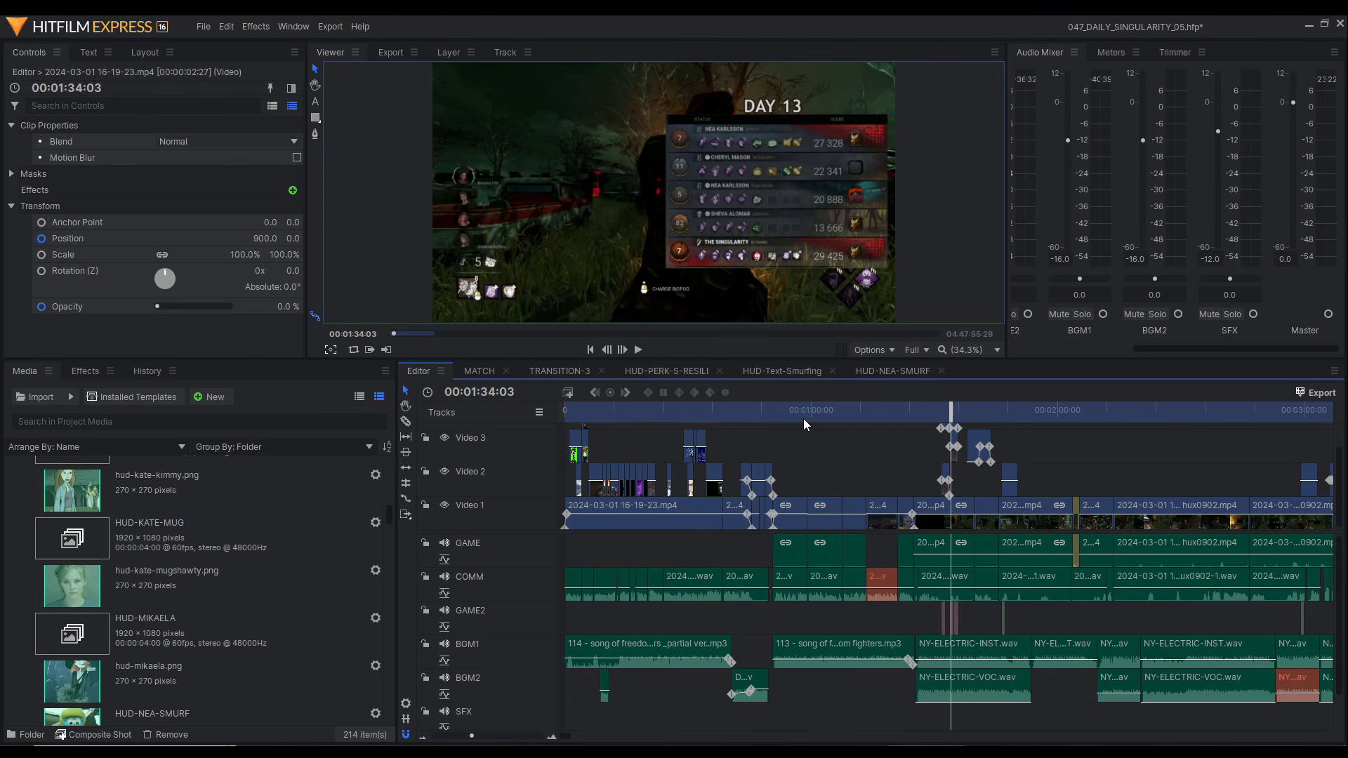
Step: Switch to Audacity and bring up the OBS rec folder in File Explorer
click(819, 753)
click(1088, 752)
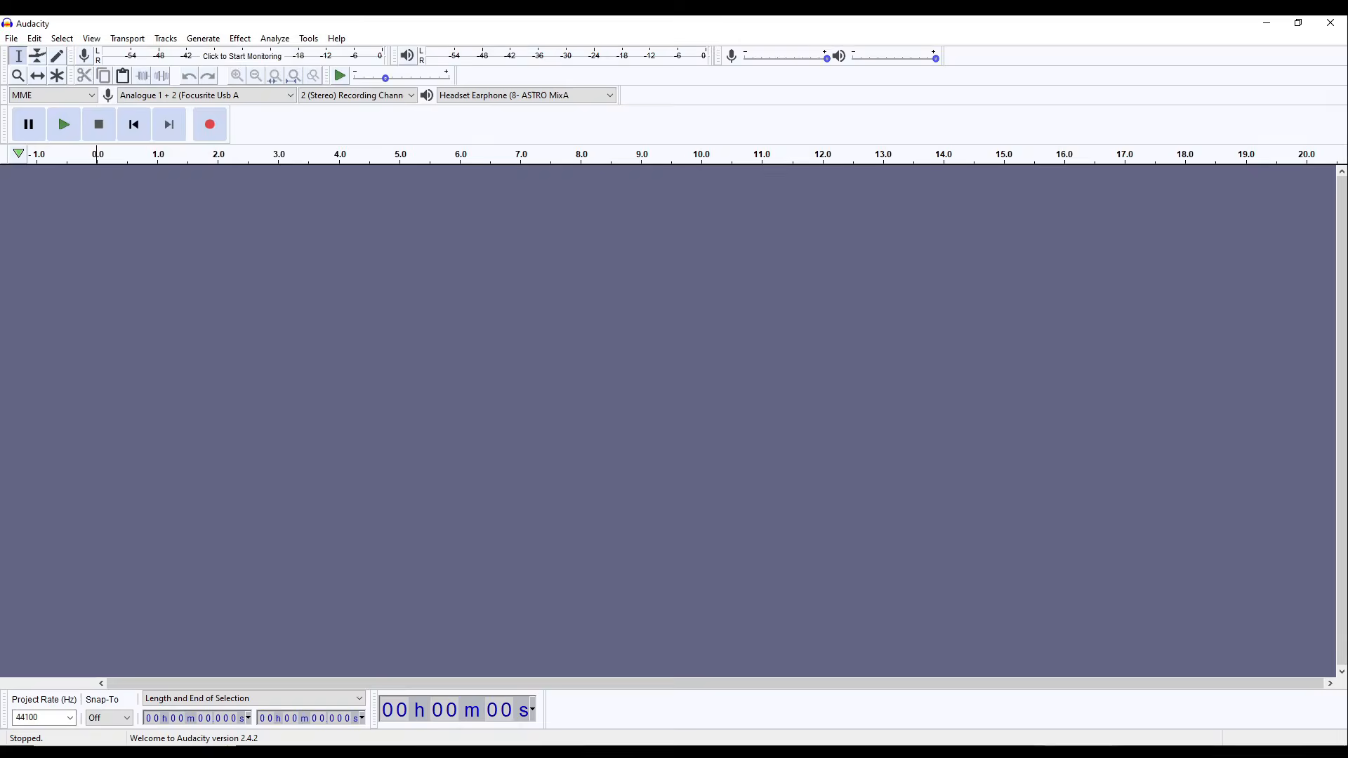
click(280, 753)
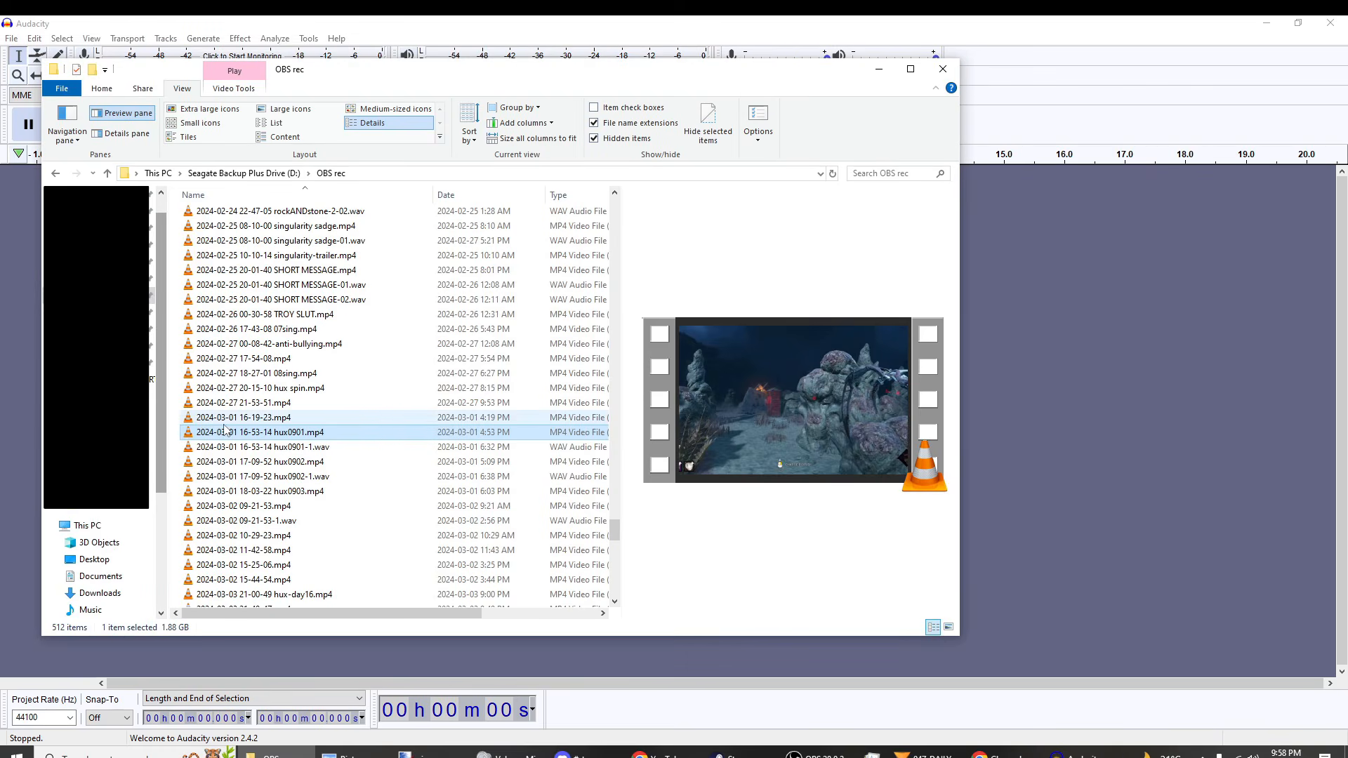
drag(281, 388, 666, 413)
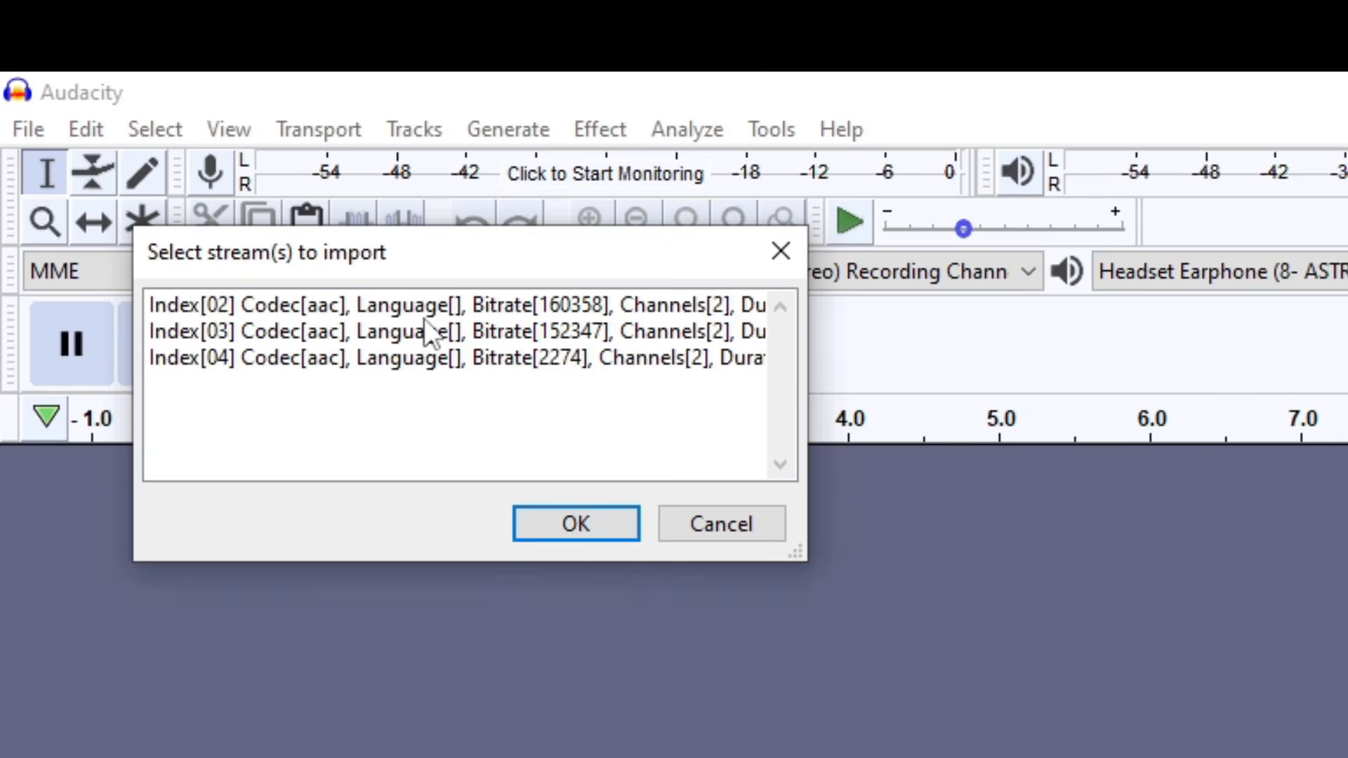
drag(169, 115, 184, 177)
click(573, 538)
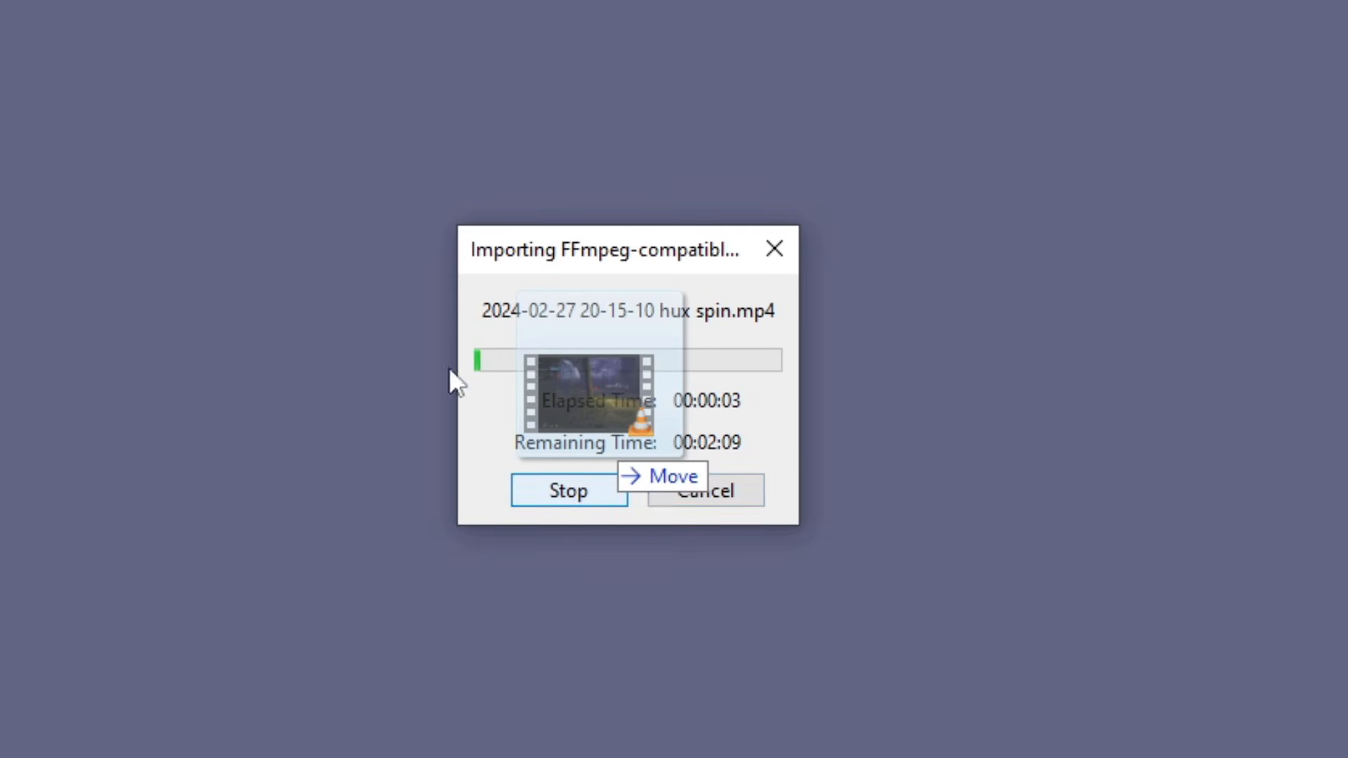
click(691, 486)
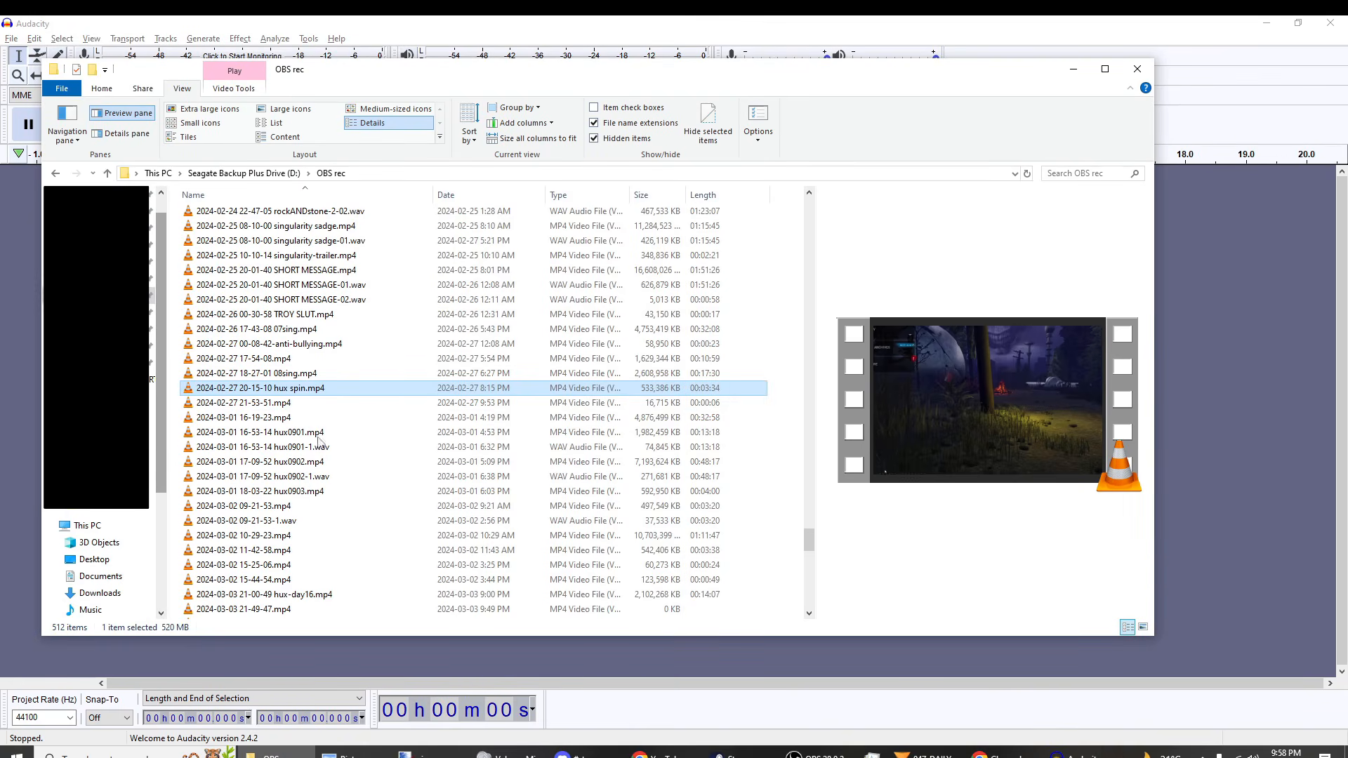
Step: Compare the rockANDstone-2 MP4 recording with its separate -01 and -02 WAV files in the OBS rec folder, and return to Audacity
scroll(309, 434, up, 4)
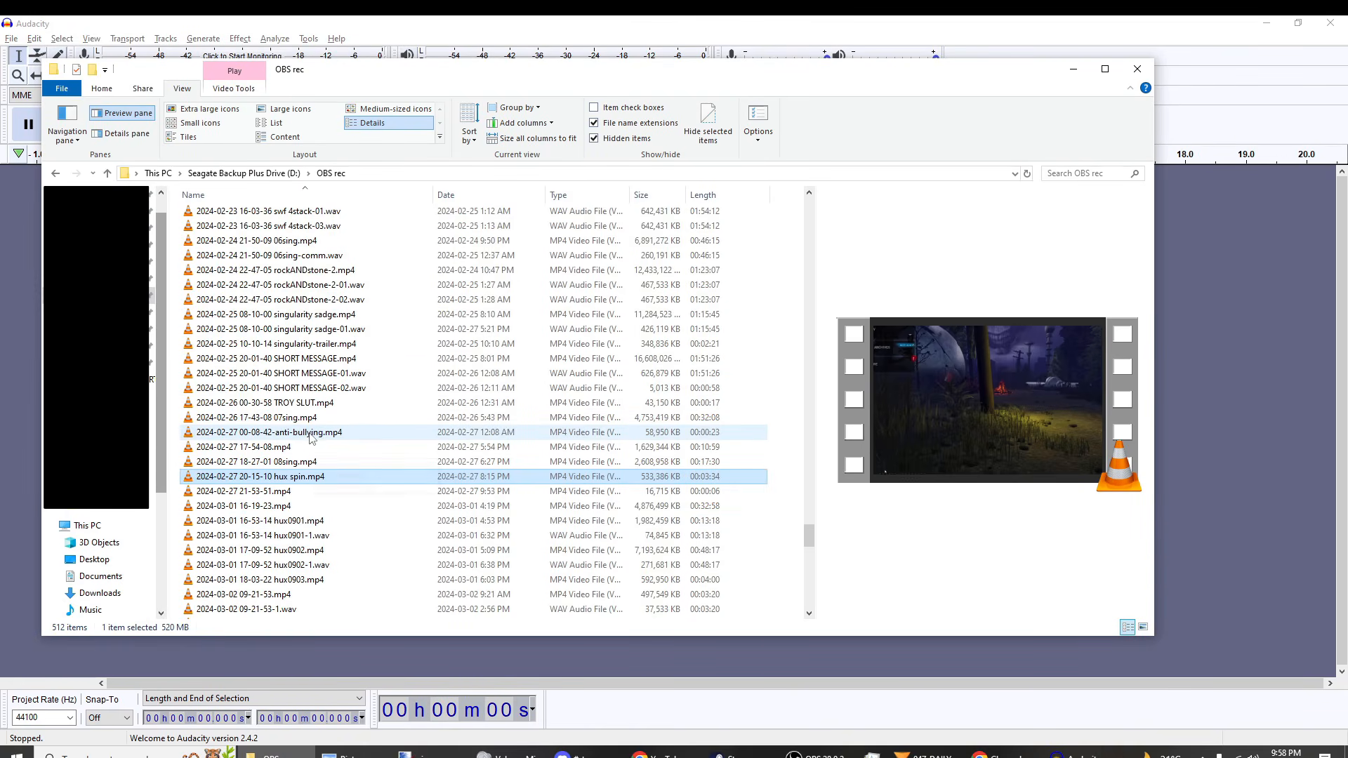
click(348, 360)
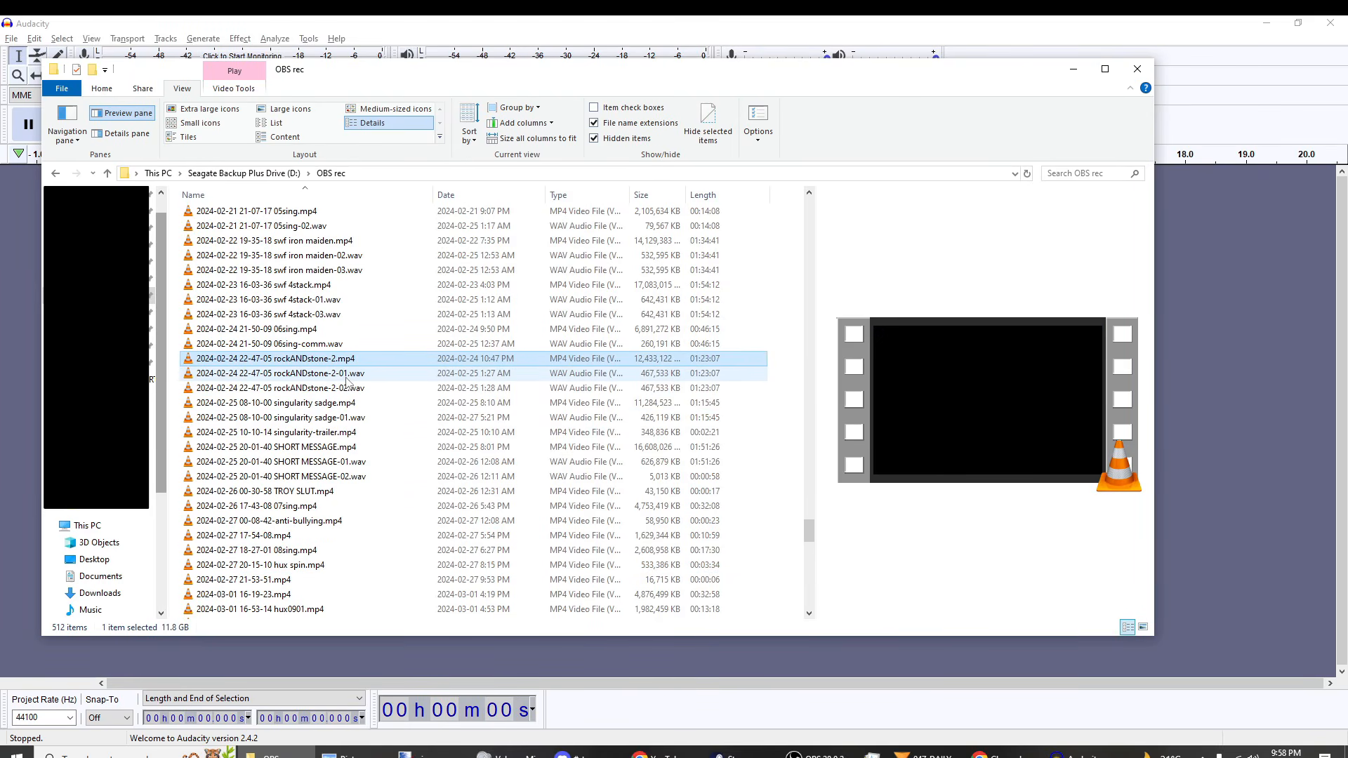
click(346, 375)
click(326, 361)
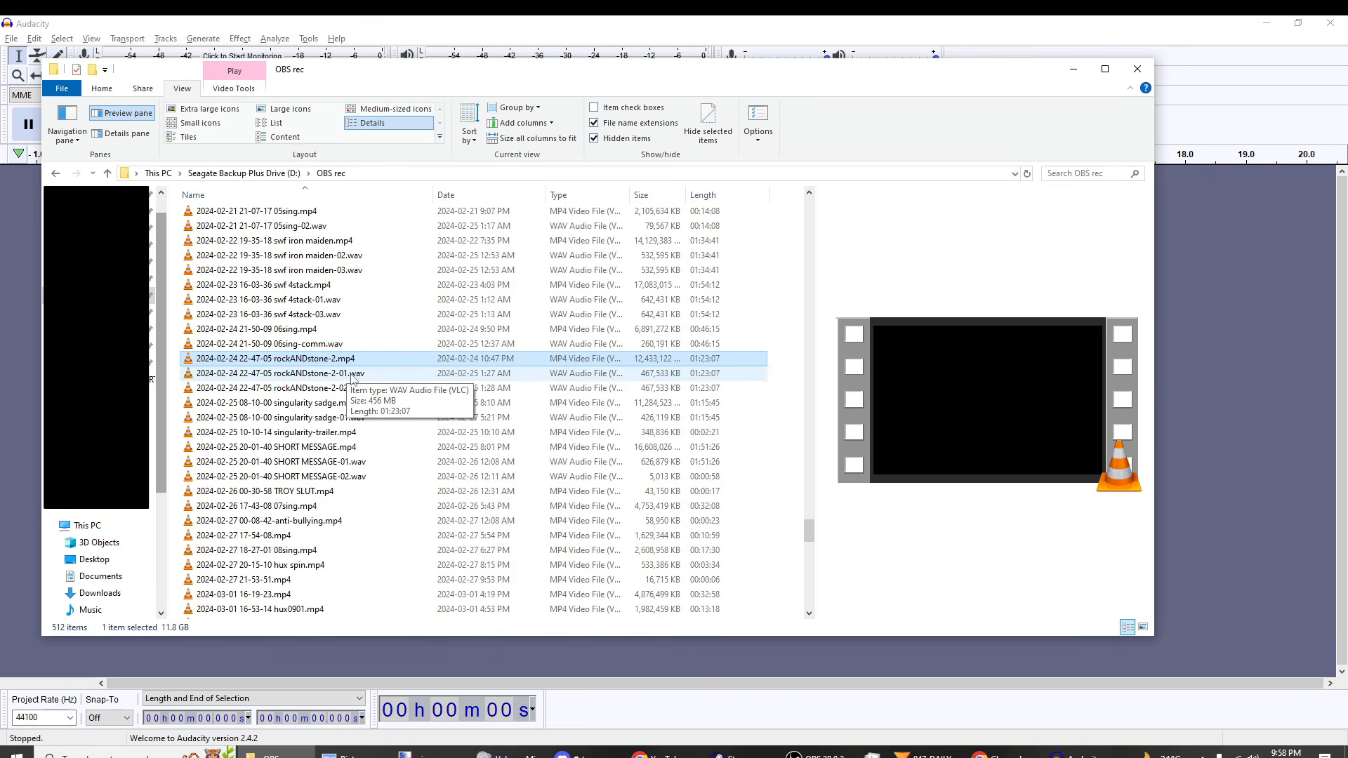
click(350, 376)
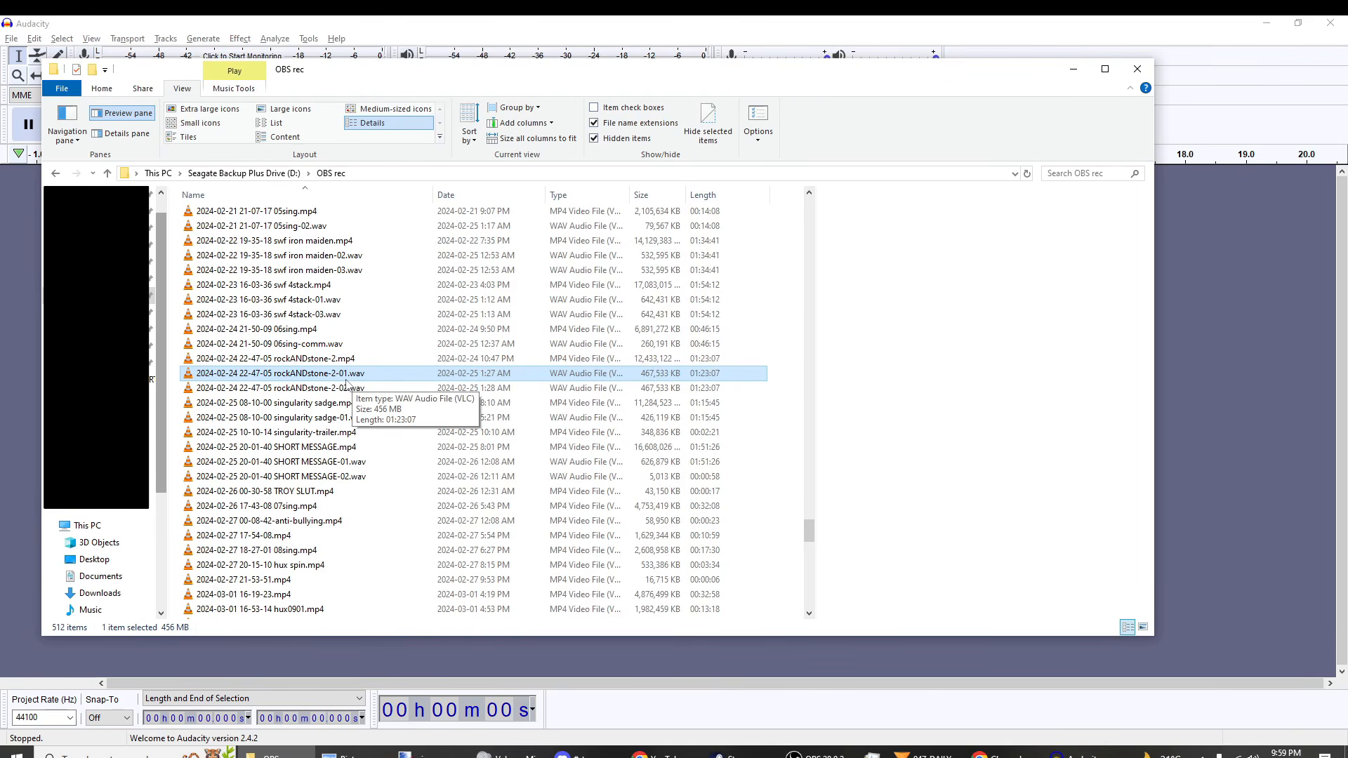
click(352, 390)
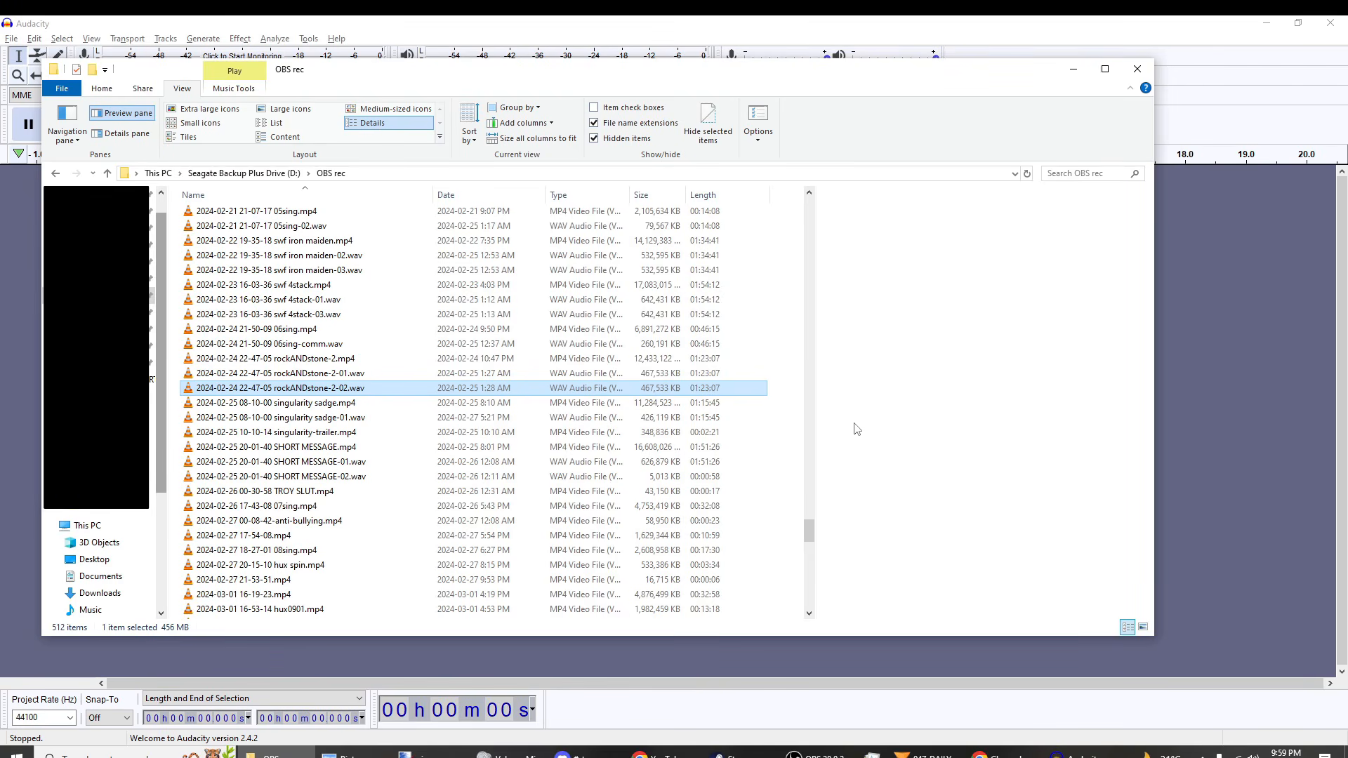
click(1194, 503)
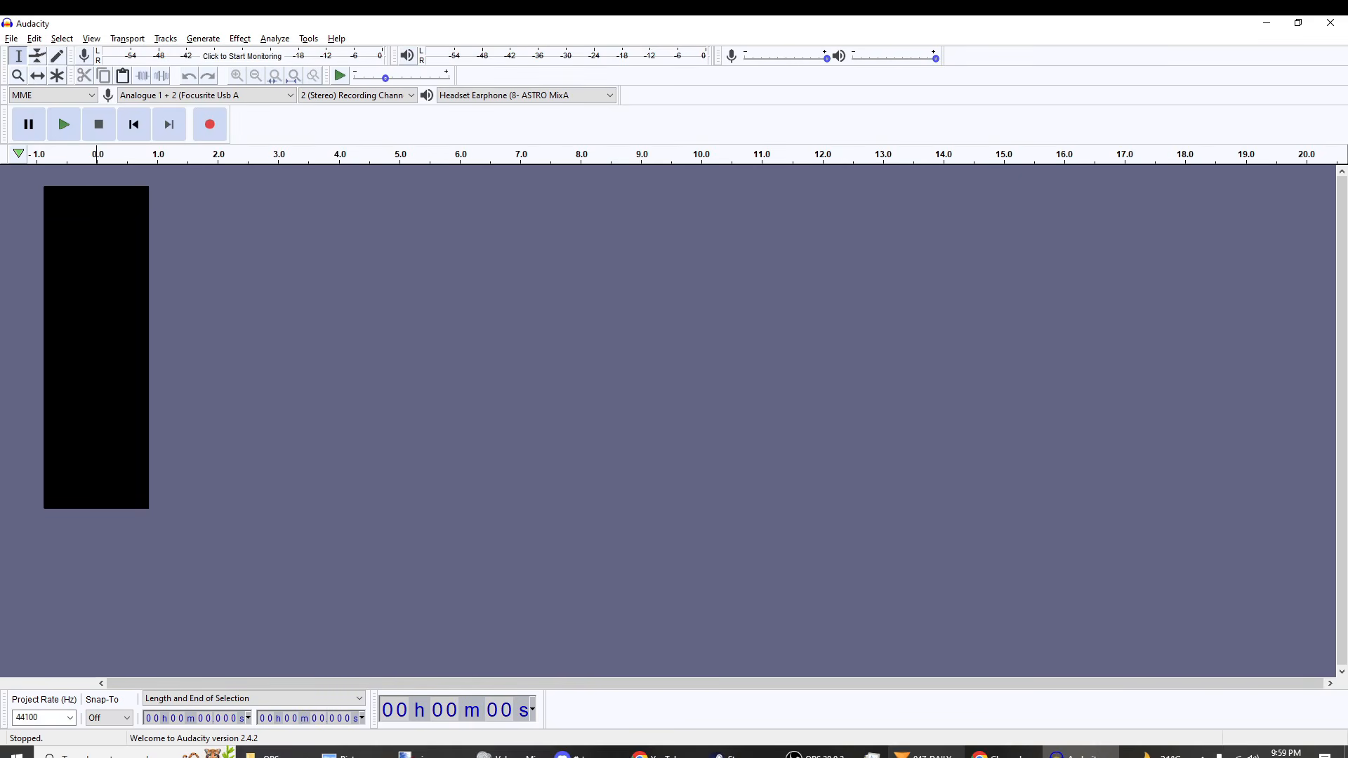
Step: Switch to HitFilm Express and move the playhead to 00:00:02:02 on the Editor timeline
click(926, 753)
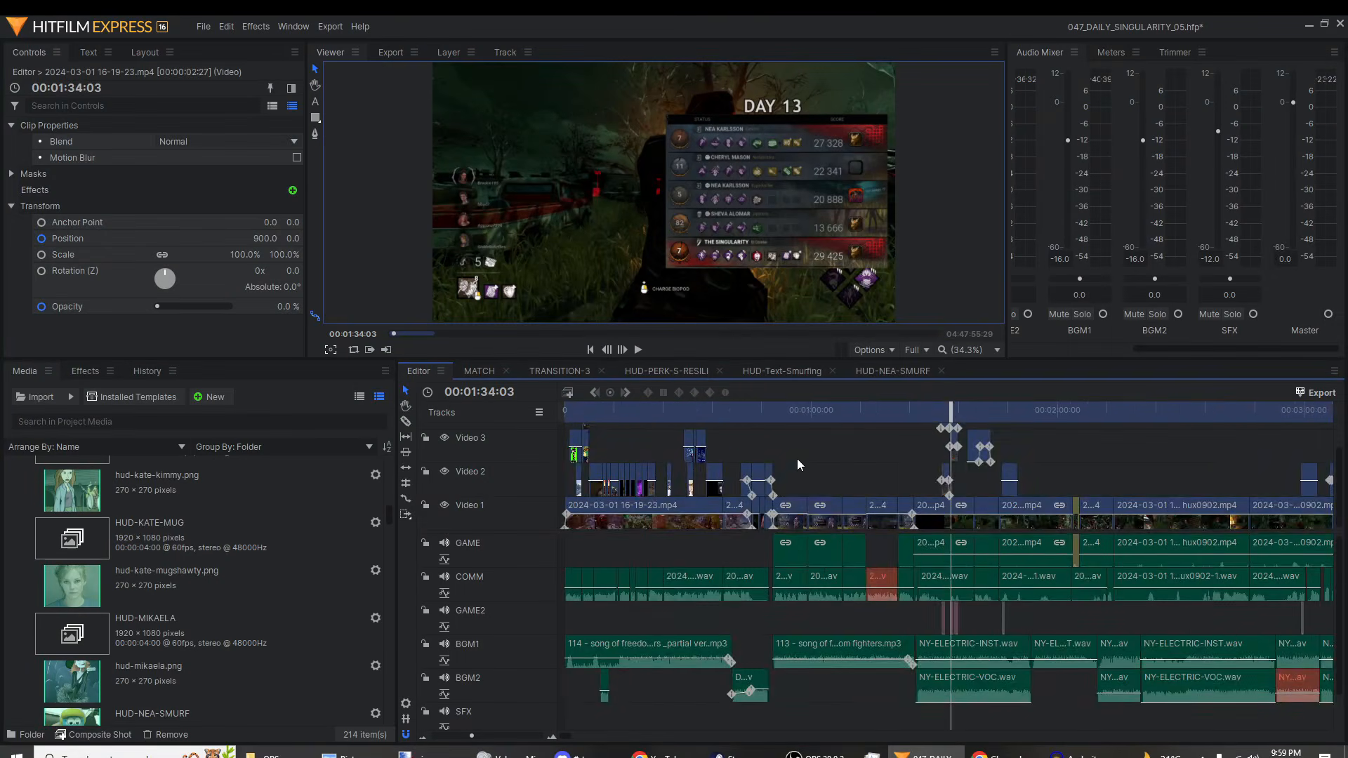
scroll(798, 458, down, 3)
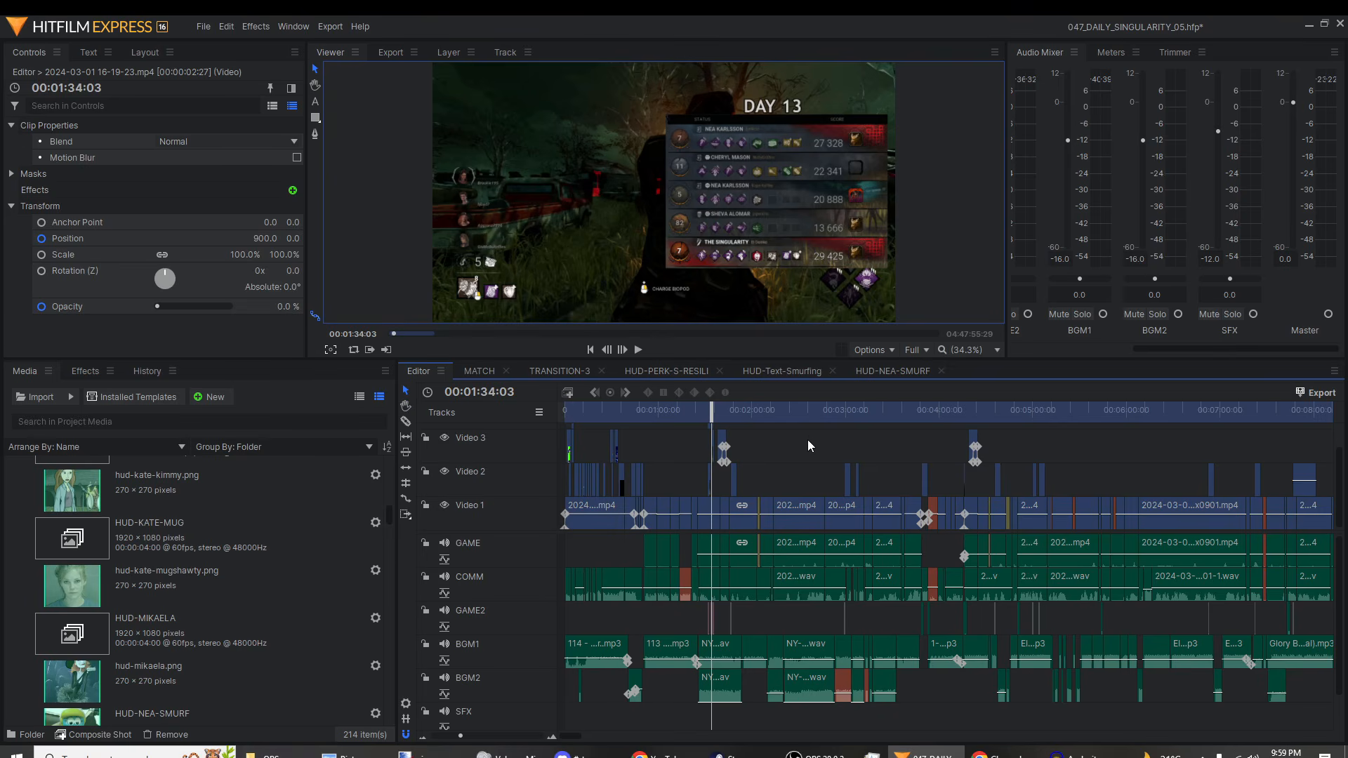
scroll(98, 693, up, 10)
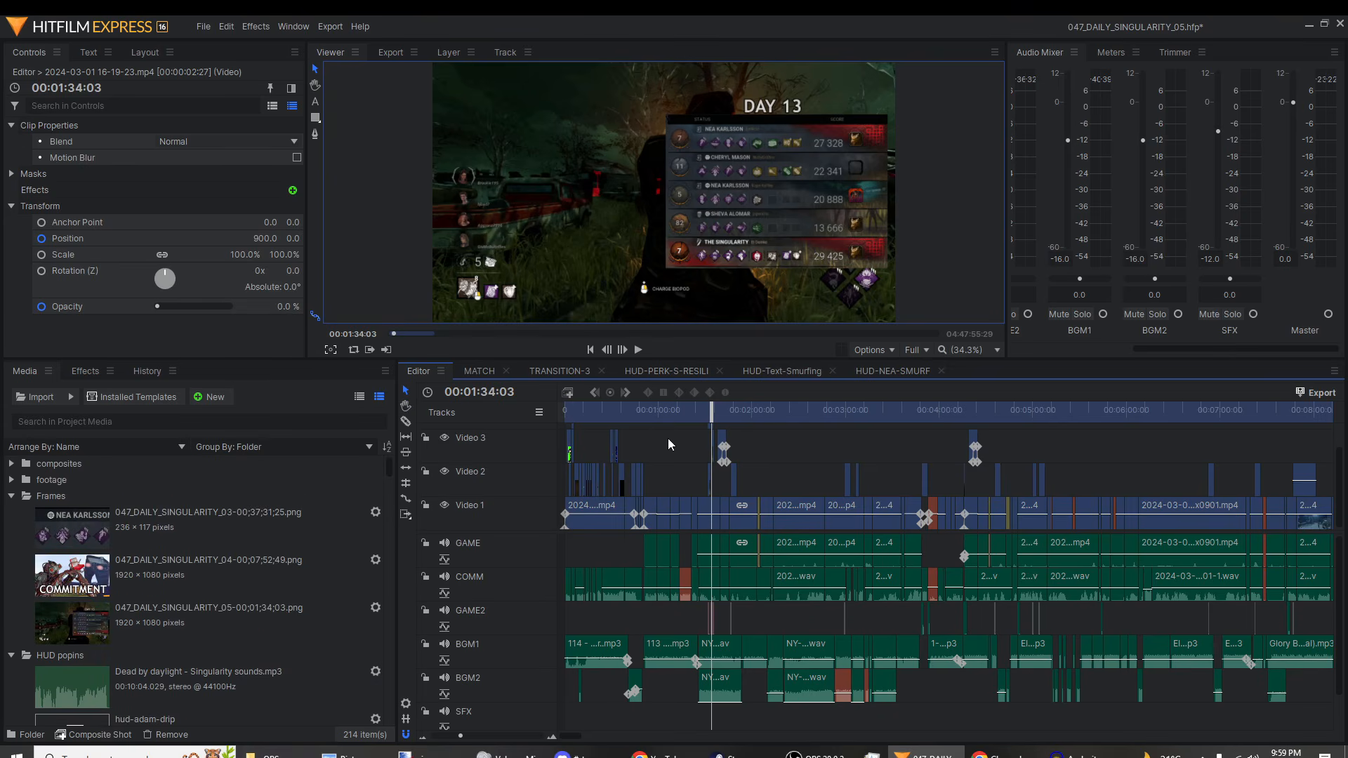
key(Home)
scroll(670, 451, up, 7)
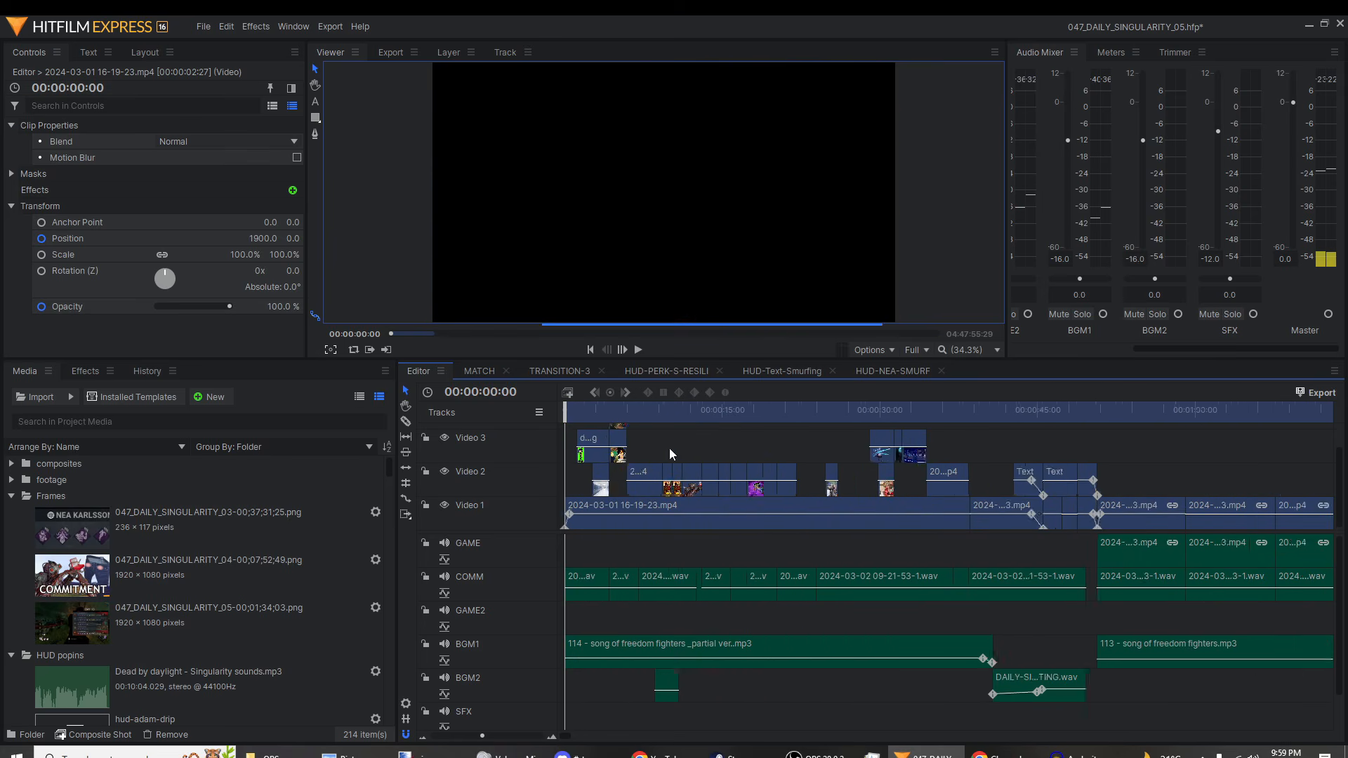
drag(587, 415, 618, 405)
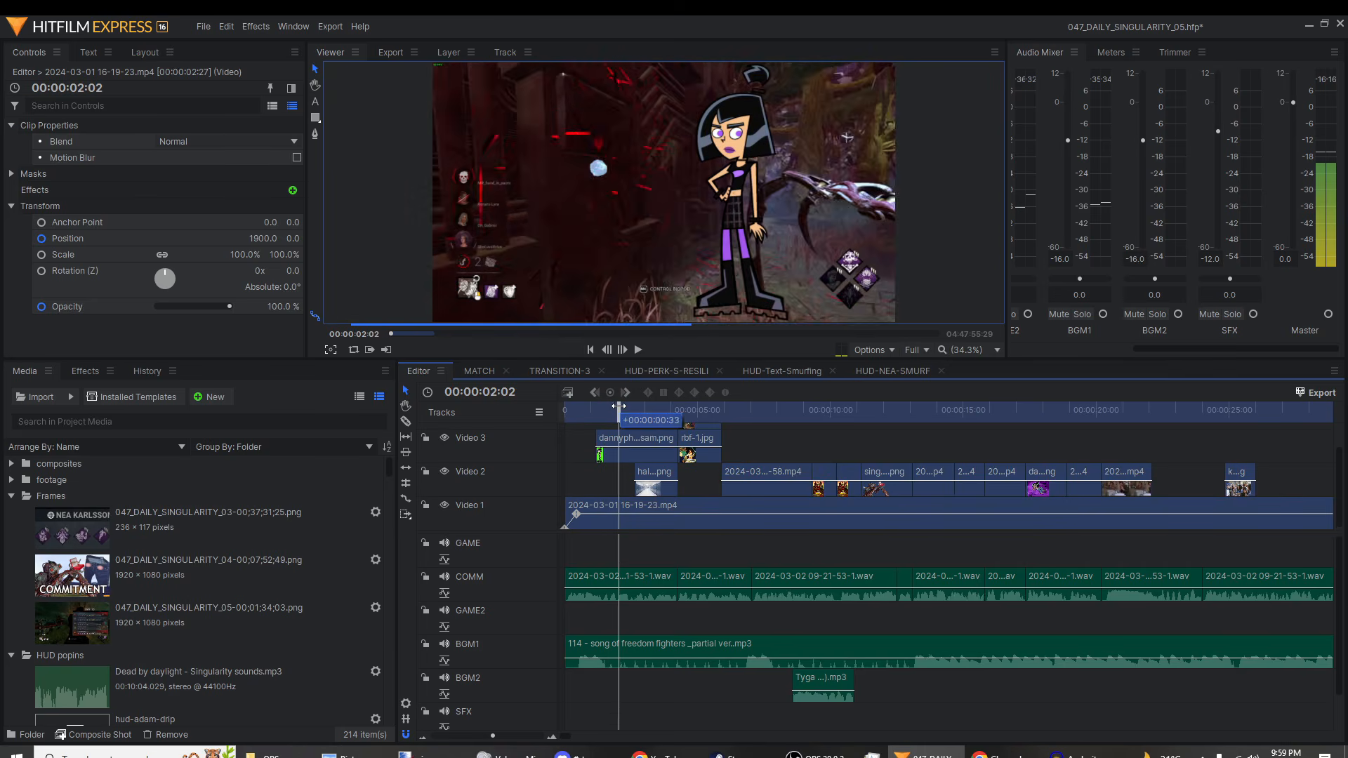
Step: Disable the Hue & RGB Key effect on the dannyphantom-sam.png clip in Video 3 and inspect the image's green background
click(608, 441)
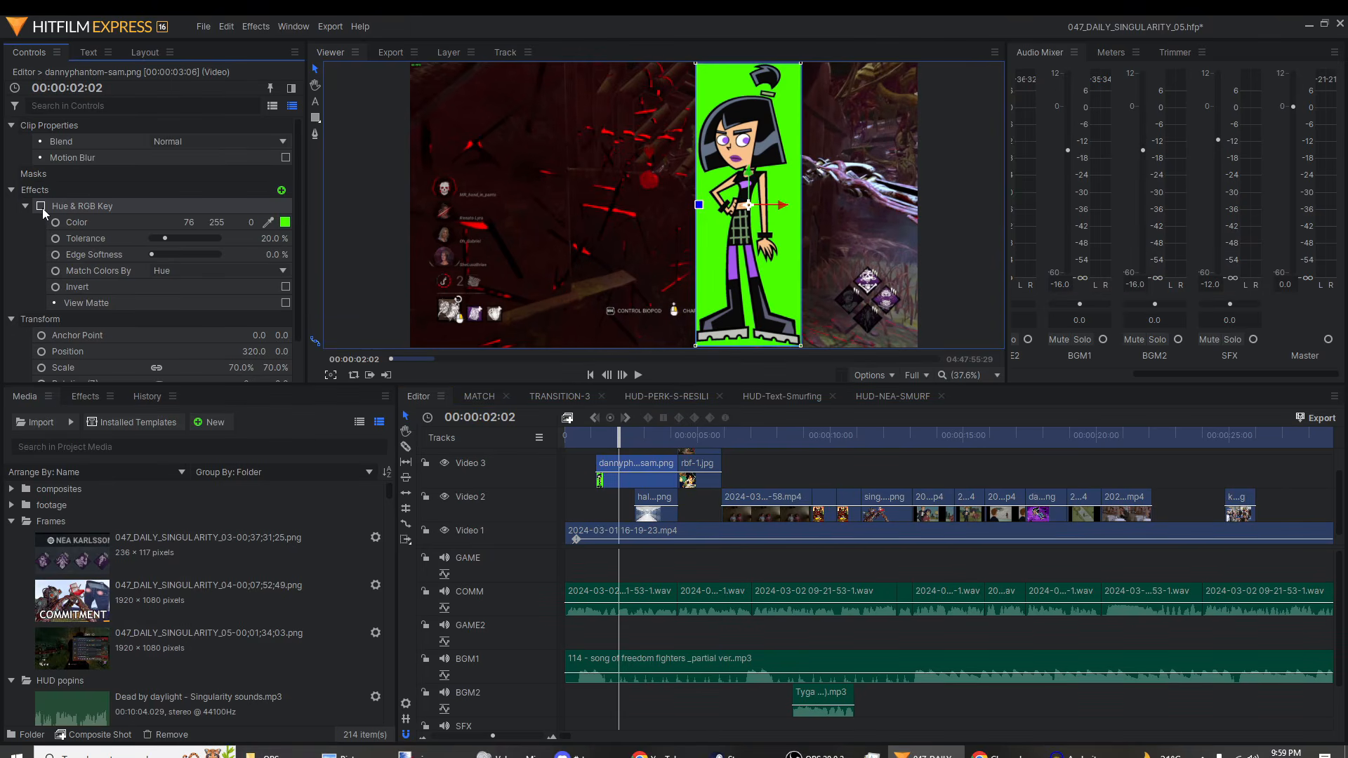
scroll(735, 258, up, 5)
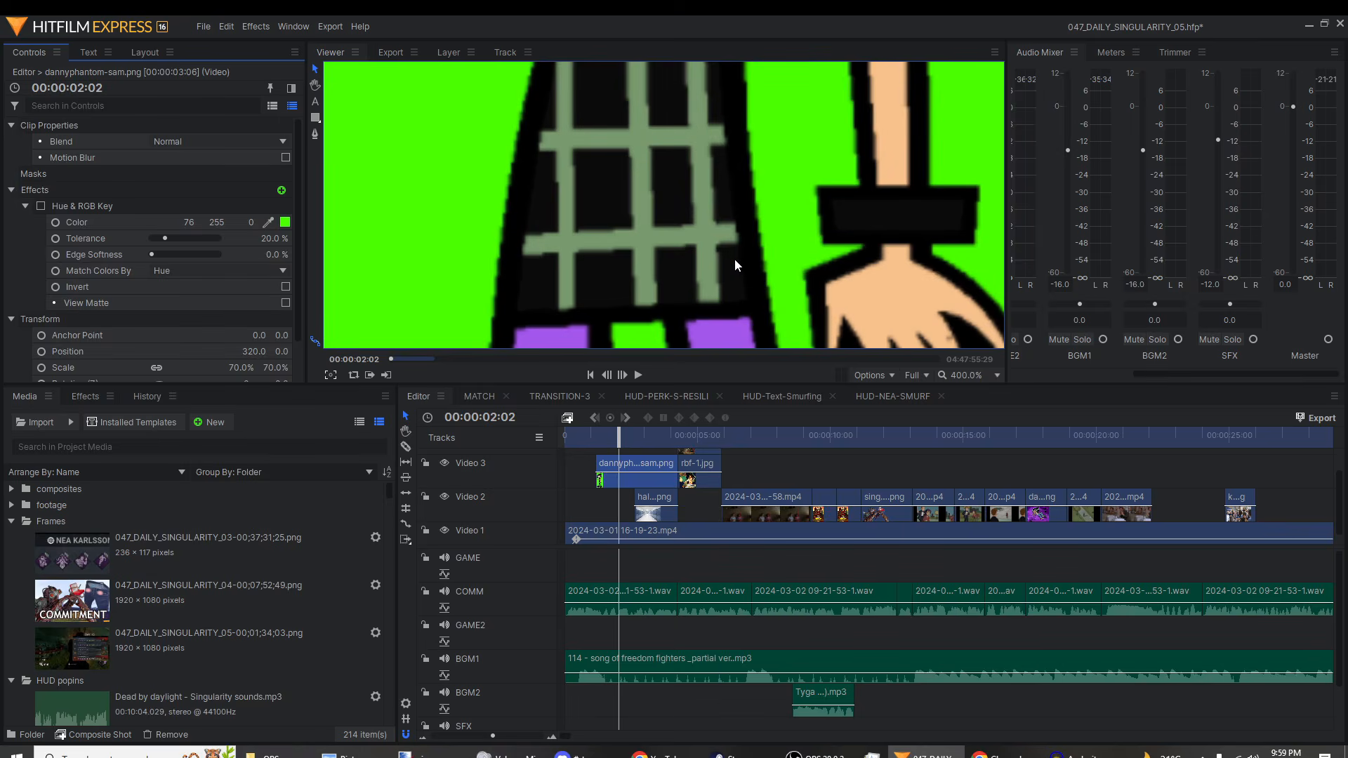
scroll(713, 209, down, 6)
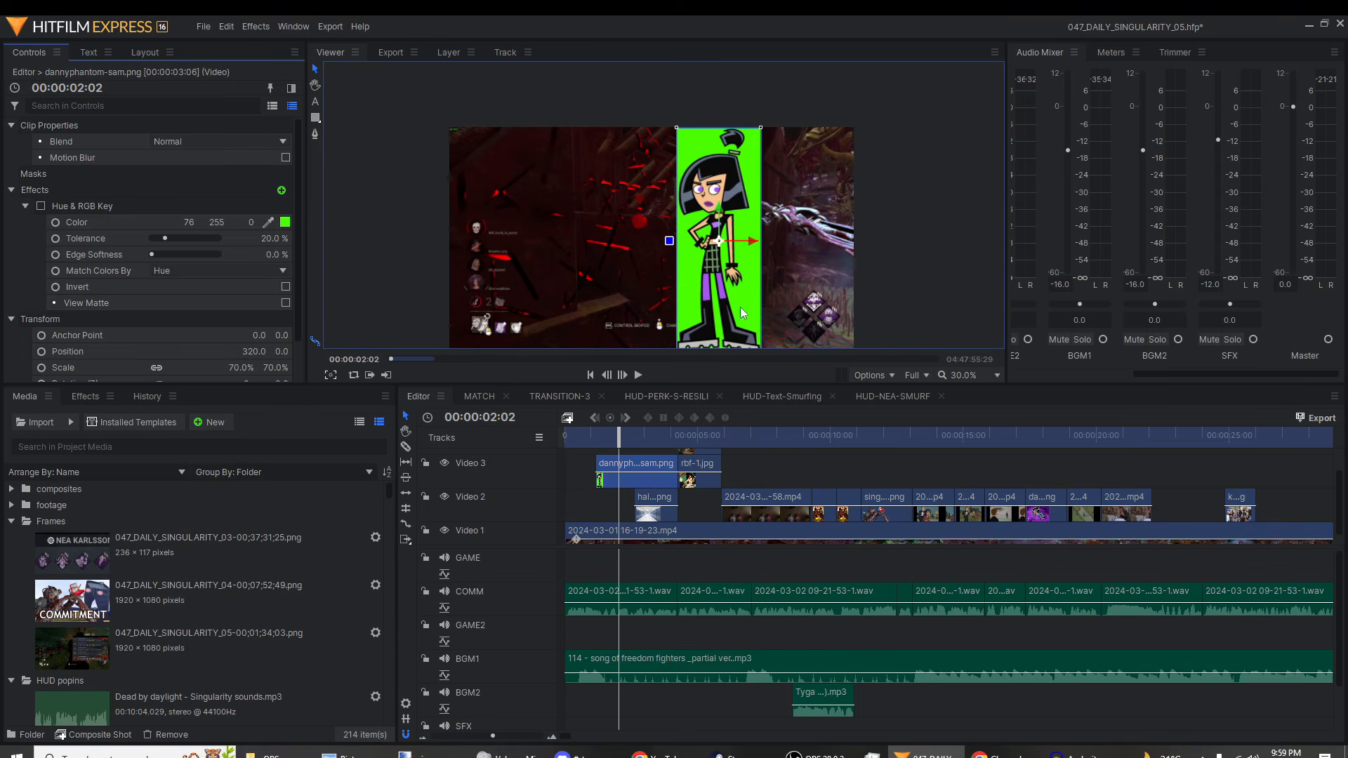
scroll(743, 313, up, 5)
scroll(703, 322, down, 2)
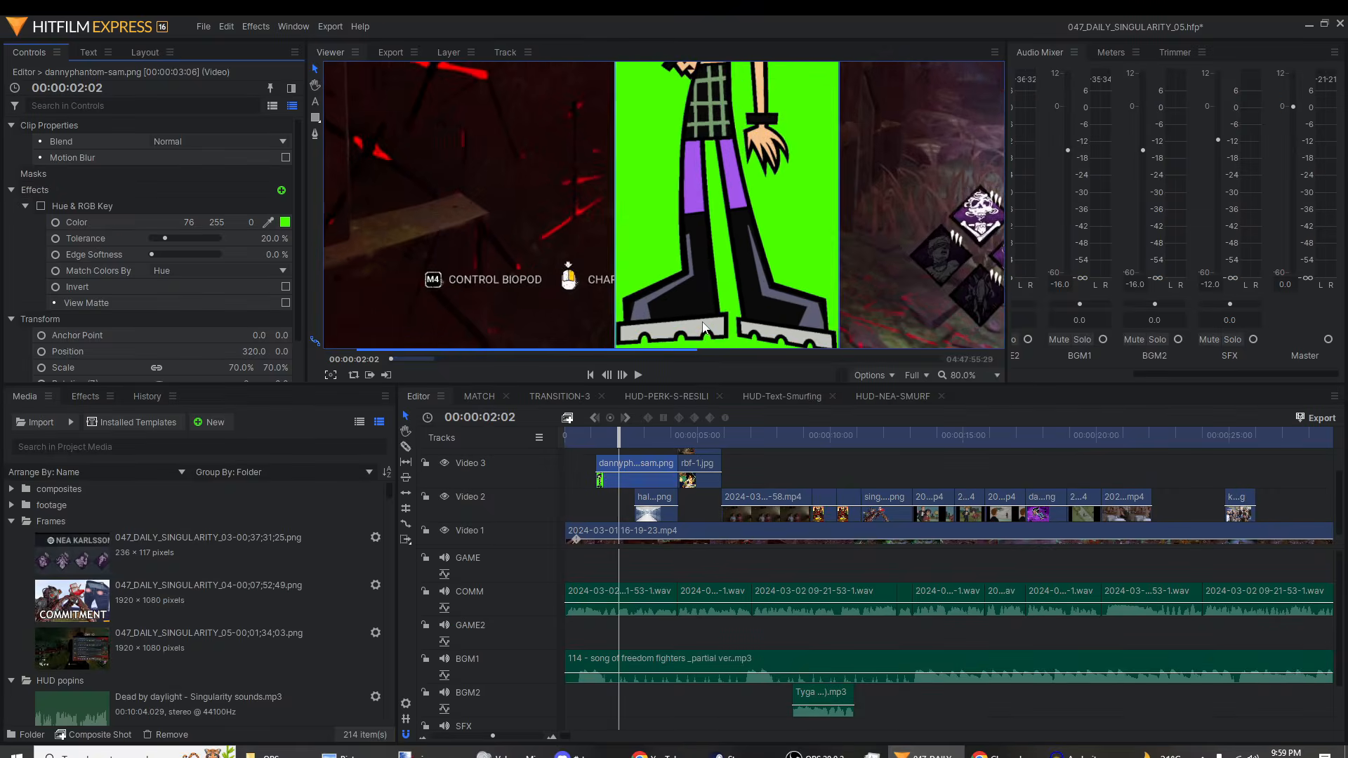
Step: Re-enable the Hue & RGB Key effect on the dannyphantom-sam.png clip and inspect the keyed character over the gameplay footage
scroll(702, 321, down, 2)
click(41, 207)
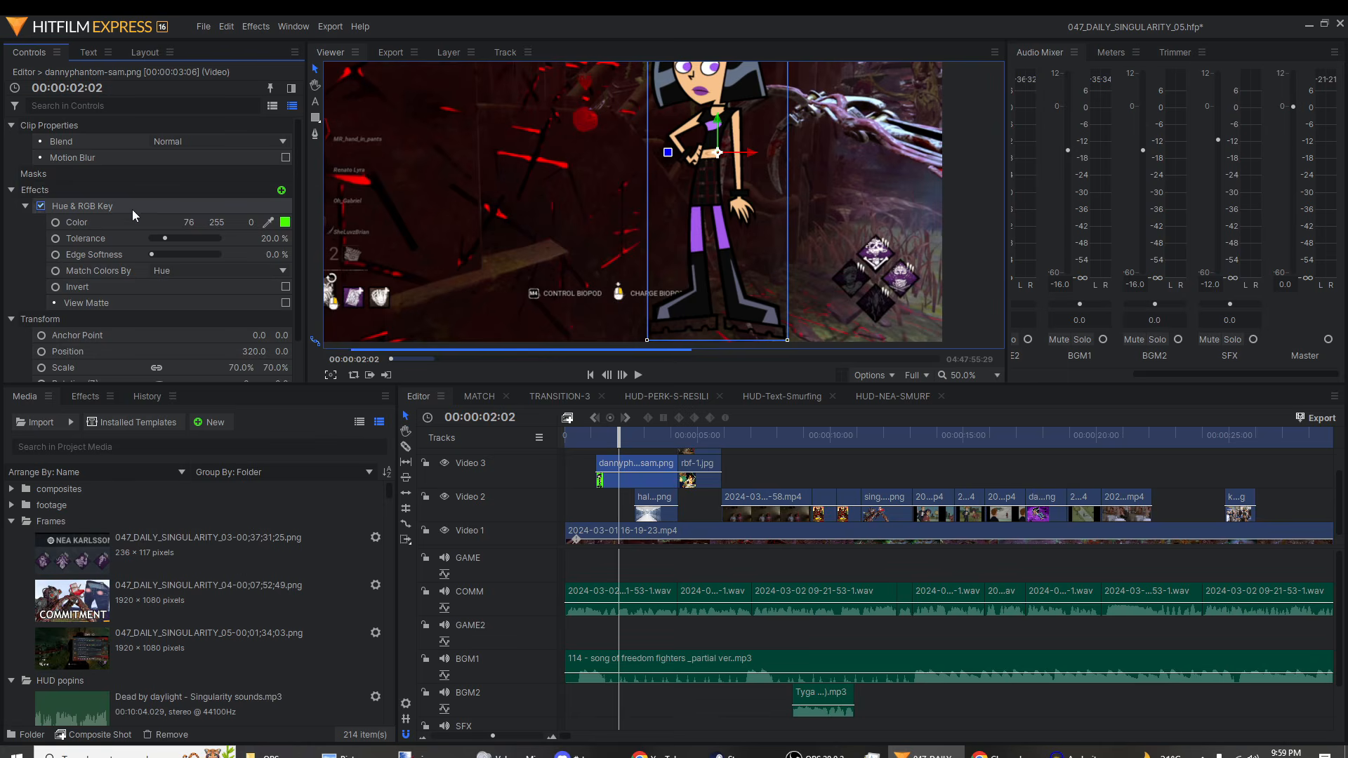
scroll(679, 195, up, 5)
scroll(732, 221, down, 3)
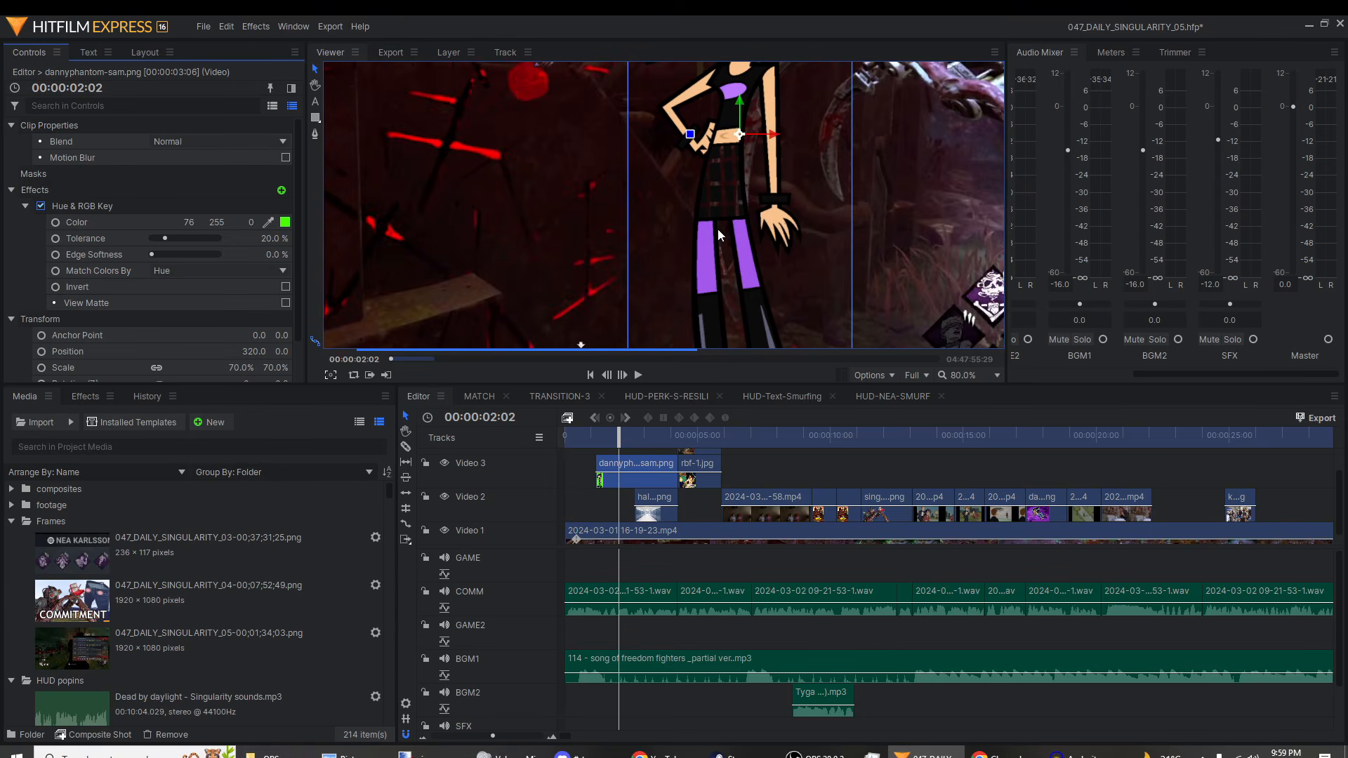
scroll(720, 236, down, 3)
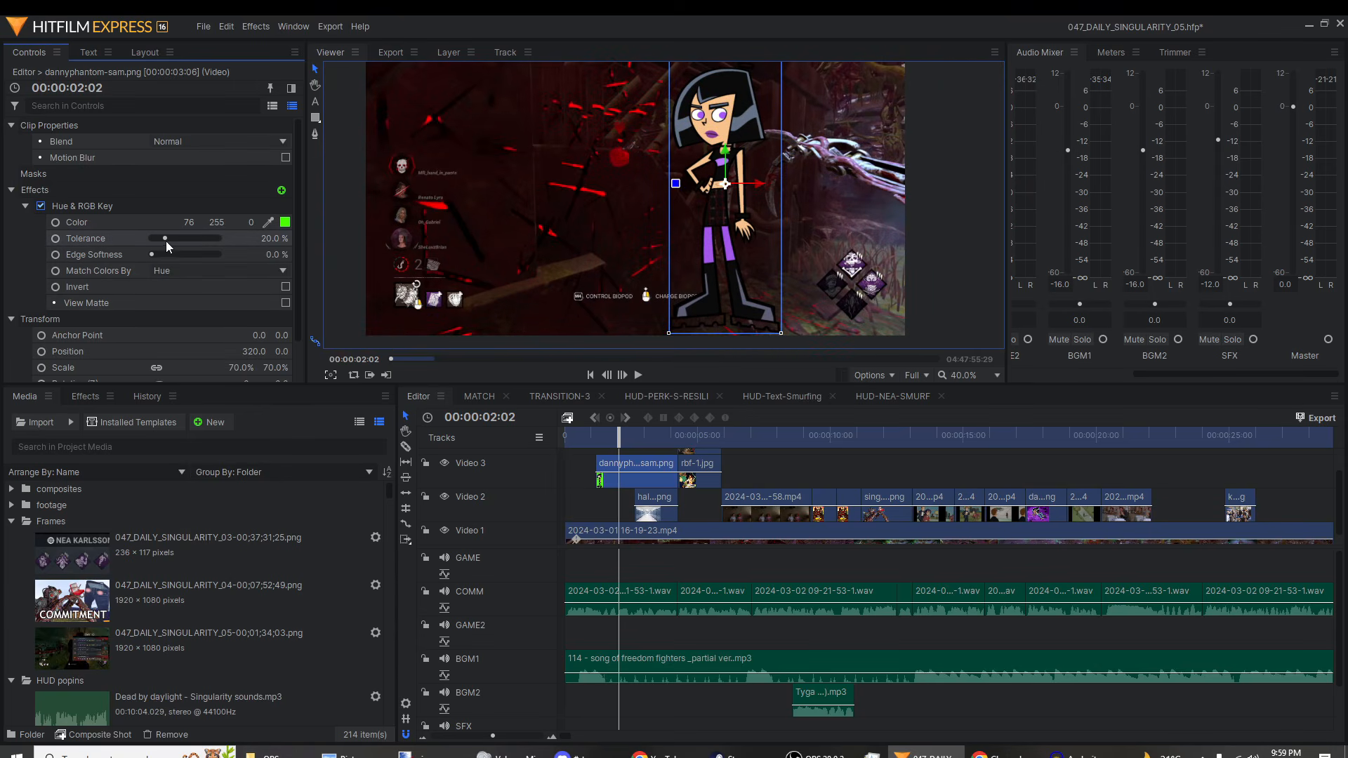
Step: Test the Hue & RGB Key tolerance at 83.0% on the character image, and set it to 0.0%
drag(166, 241, 208, 239)
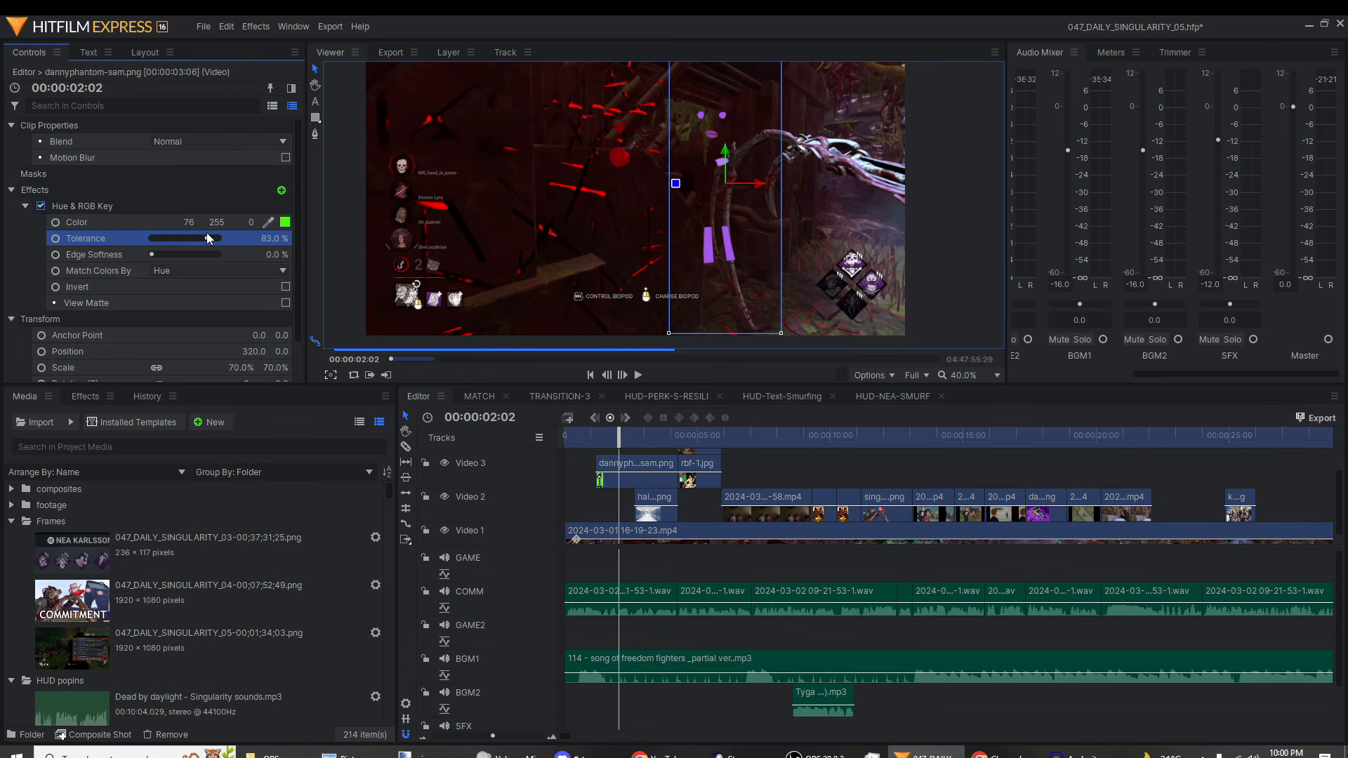
scroll(675, 143, up, 5)
scroll(713, 134, down, 7)
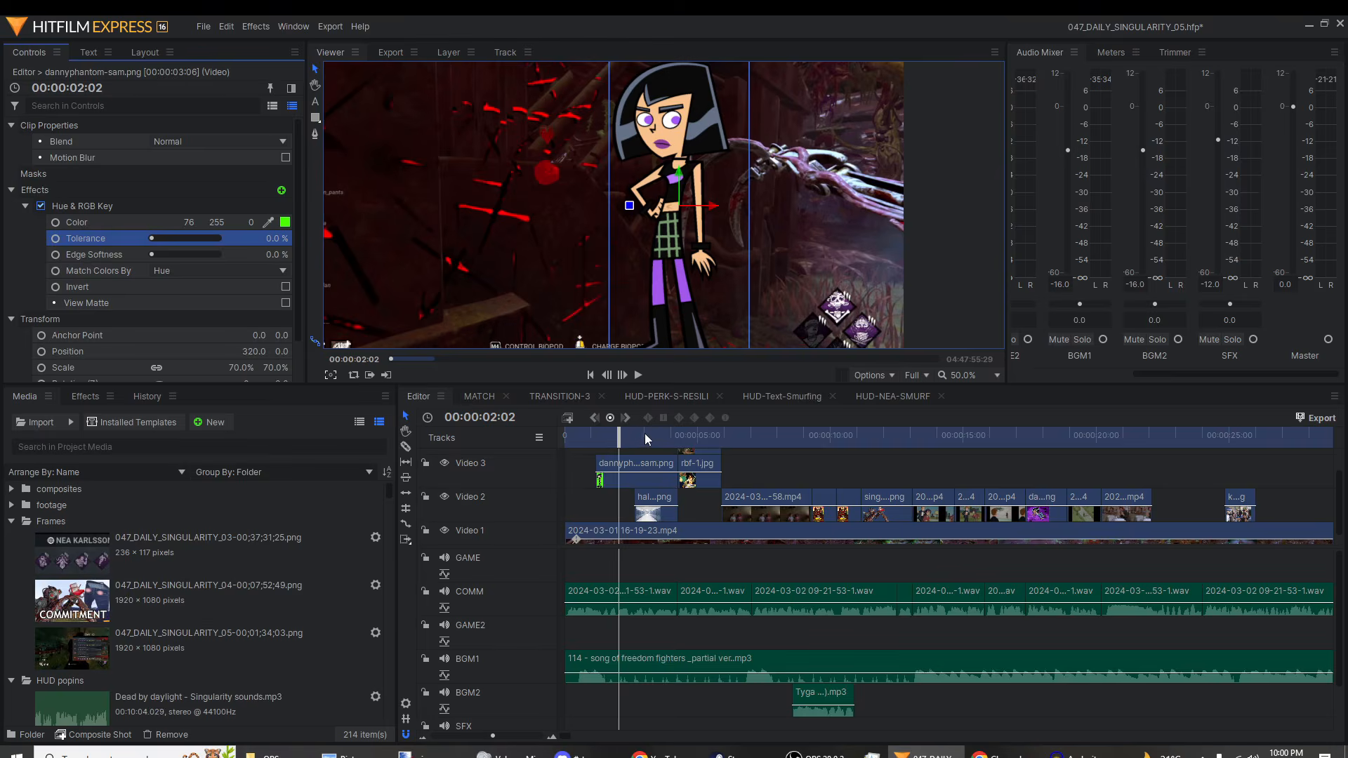
Step: Scrub the Editor timeline between about 00:00:19:12 and 00:00:22:10 to preview the inserted Video 2 clips
drag(645, 433, 1102, 462)
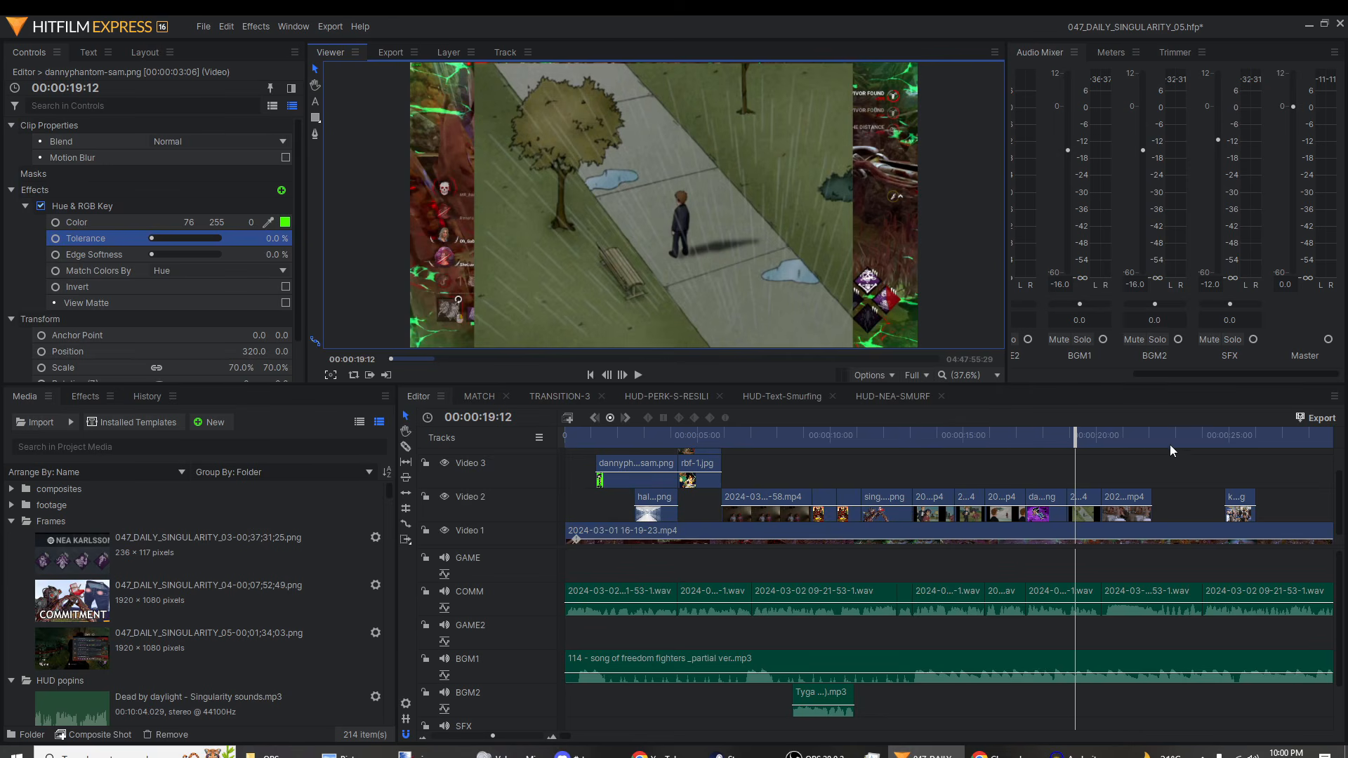
drag(1264, 440, 1246, 438)
click(1156, 438)
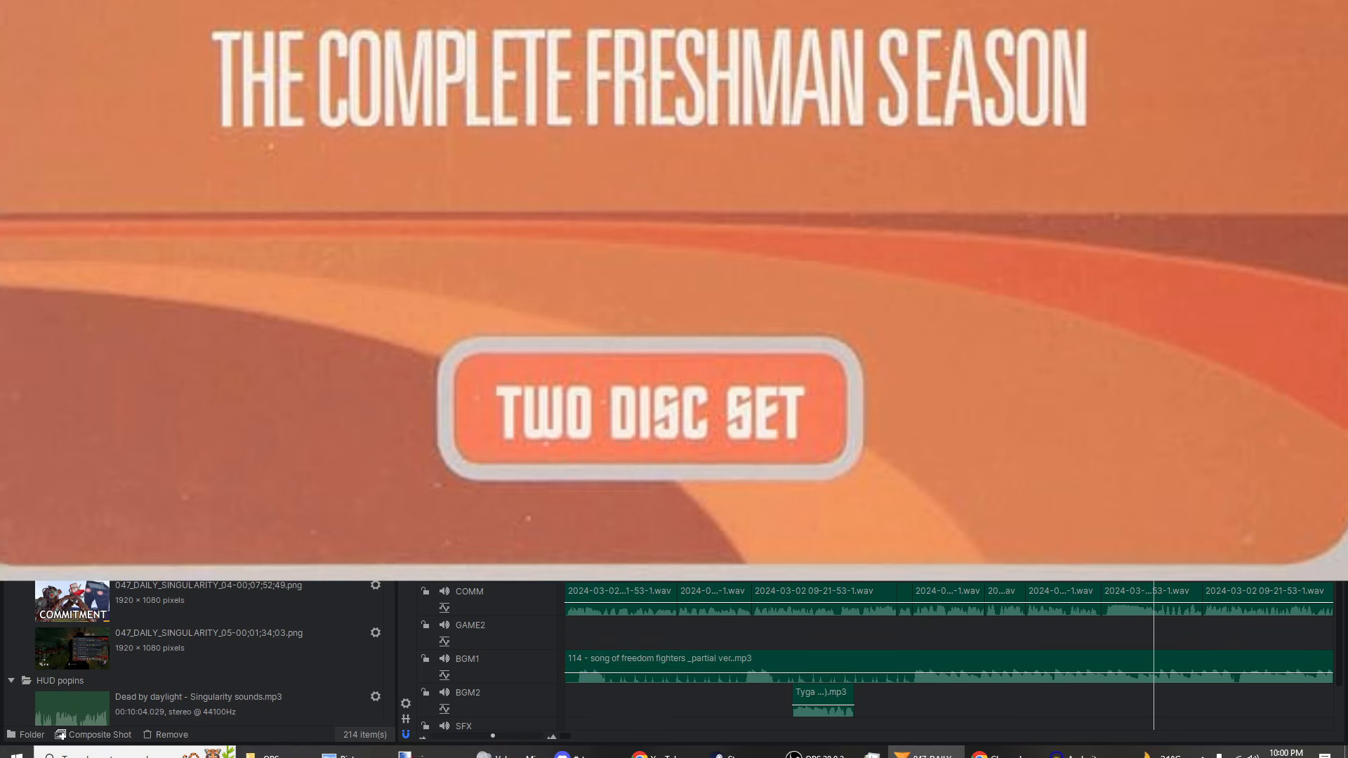
click(1134, 437)
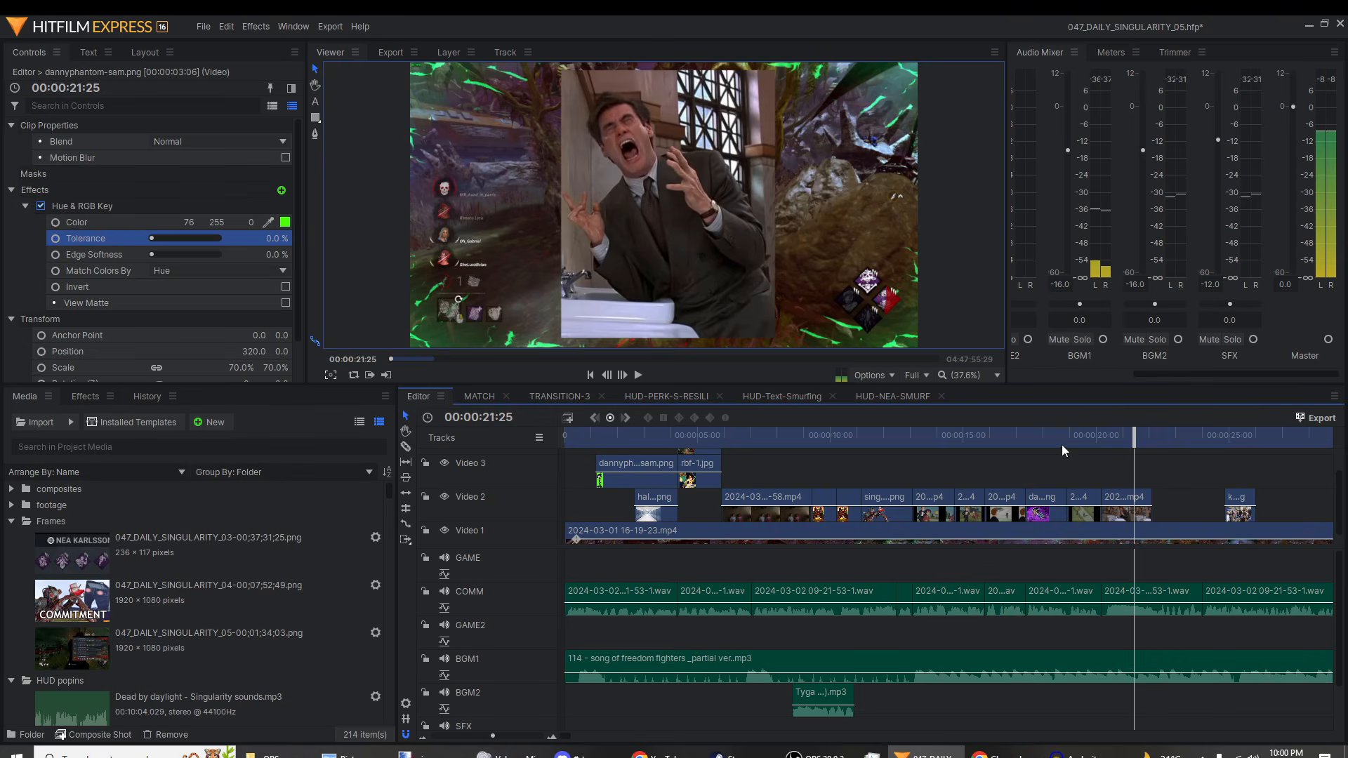
click(1085, 436)
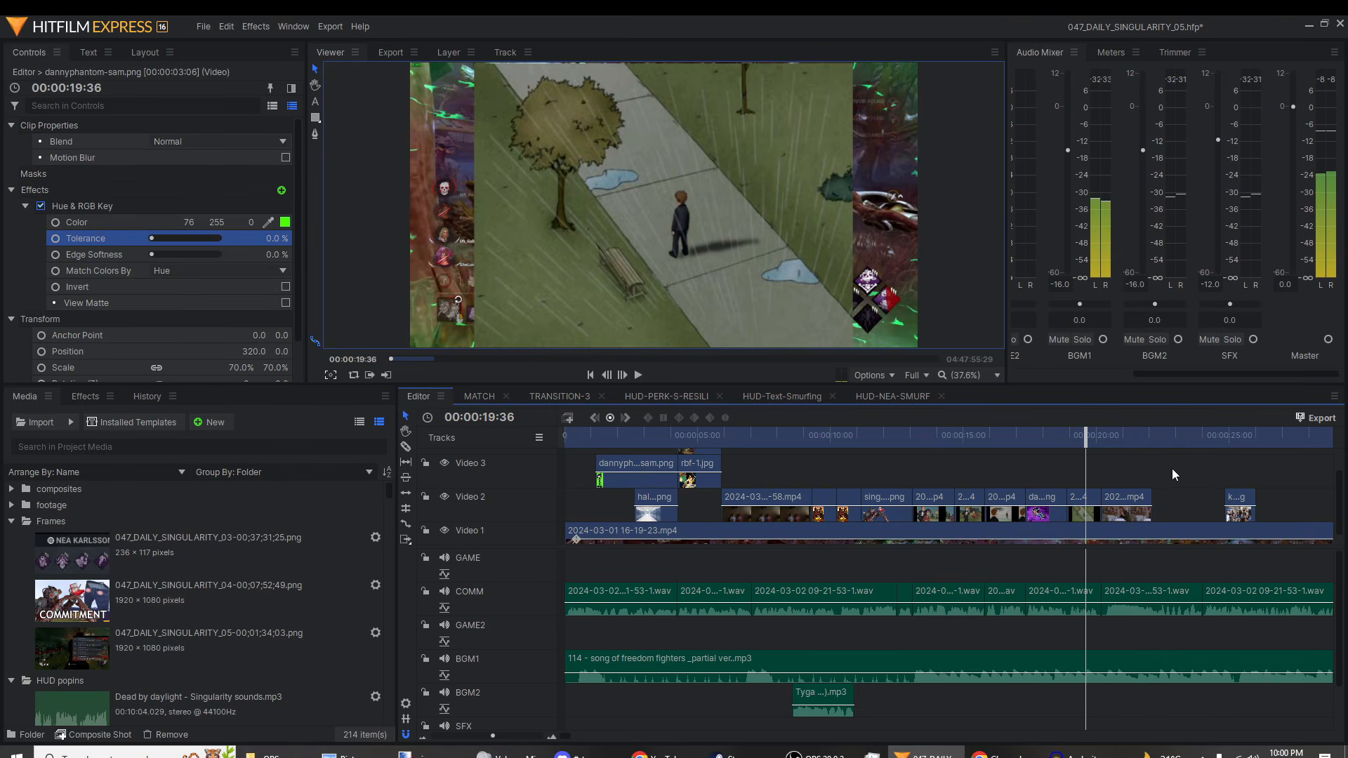
drag(1156, 462, 891, 453)
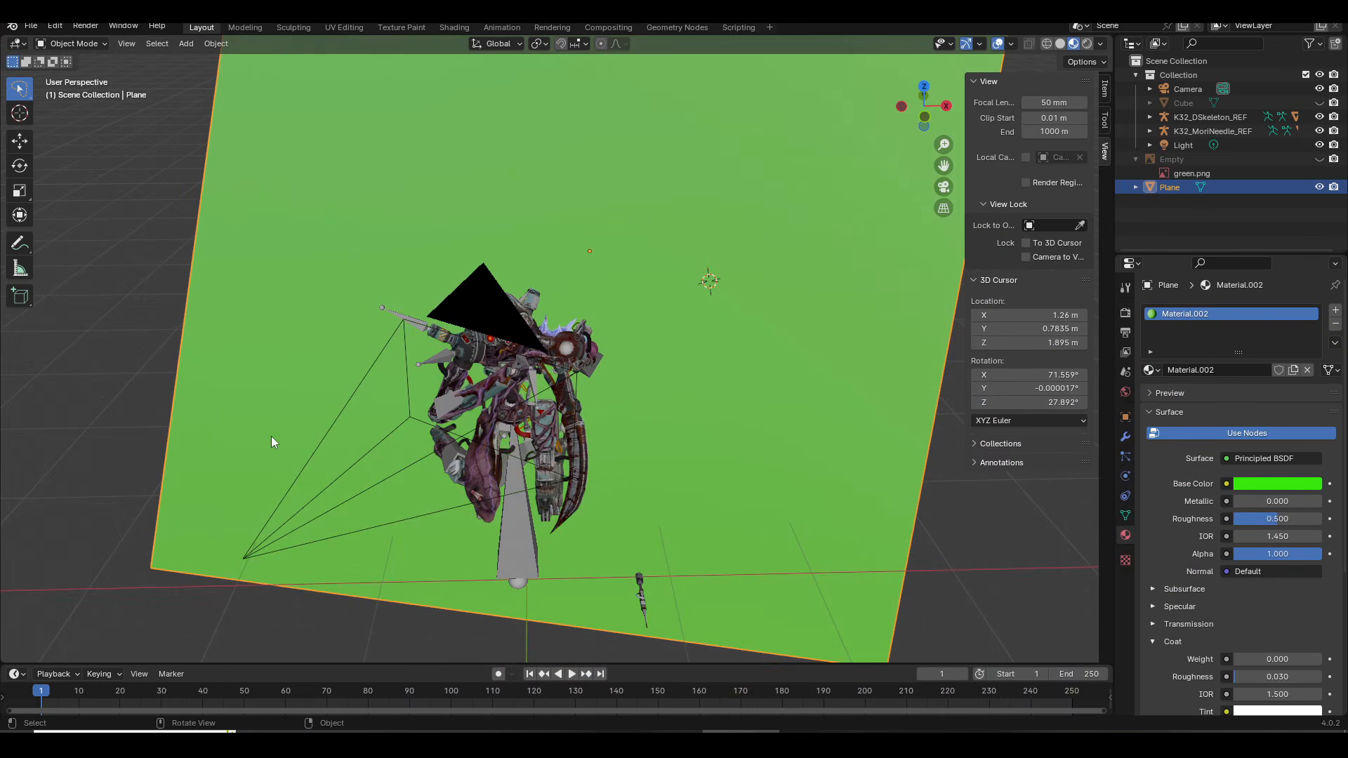
Step: Switch to Blender and hide the green Plane behind the posed model in the viewport
mouse_move(271, 436)
mouse_down()
mouse_move(386, 439)
mouse_move(284, 404)
mouse_move(436, 431)
mouse_move(512, 466)
mouse_move(432, 448)
mouse_move(226, 460)
mouse_move(451, 444)
mouse_move(317, 461)
mouse_move(406, 444)
mouse_up()
drag(508, 424, 553, 416)
drag(484, 390, 622, 392)
drag(532, 481, 469, 490)
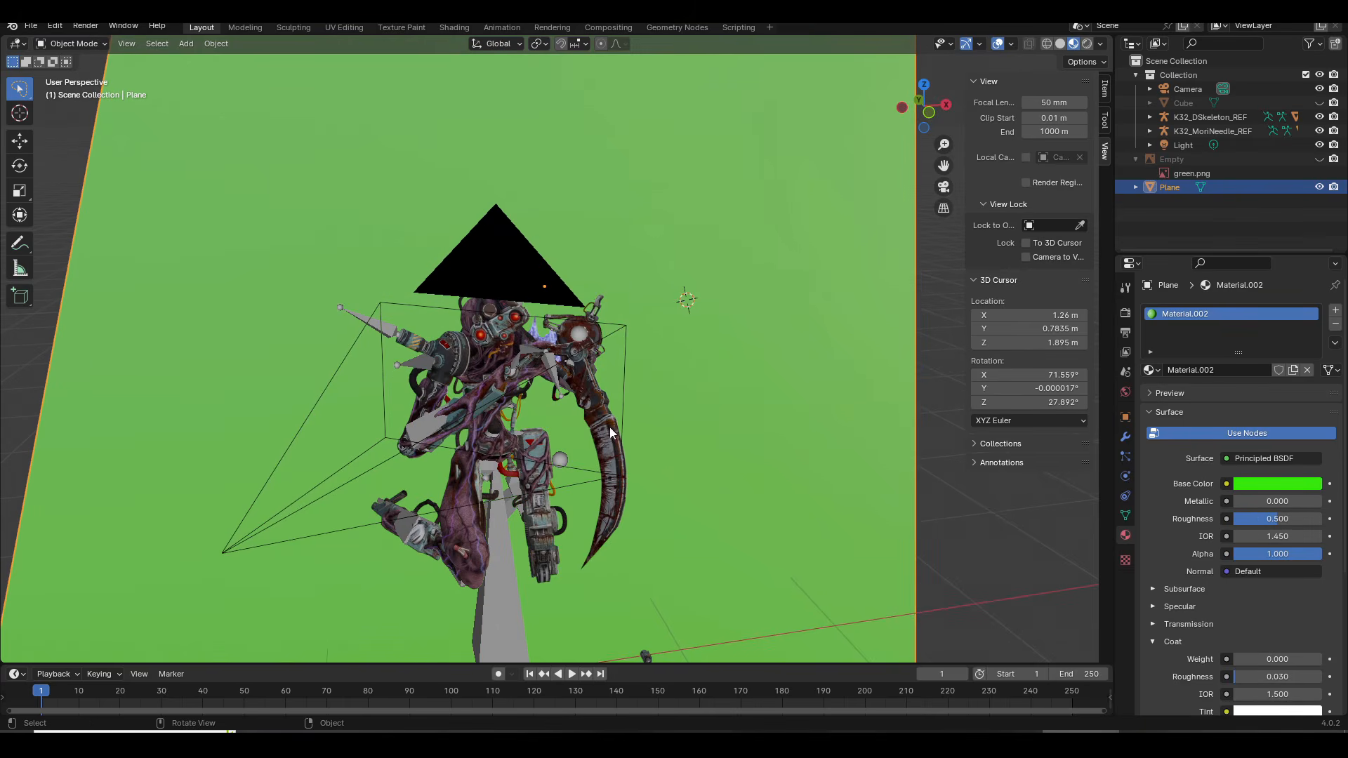
drag(609, 429, 690, 402)
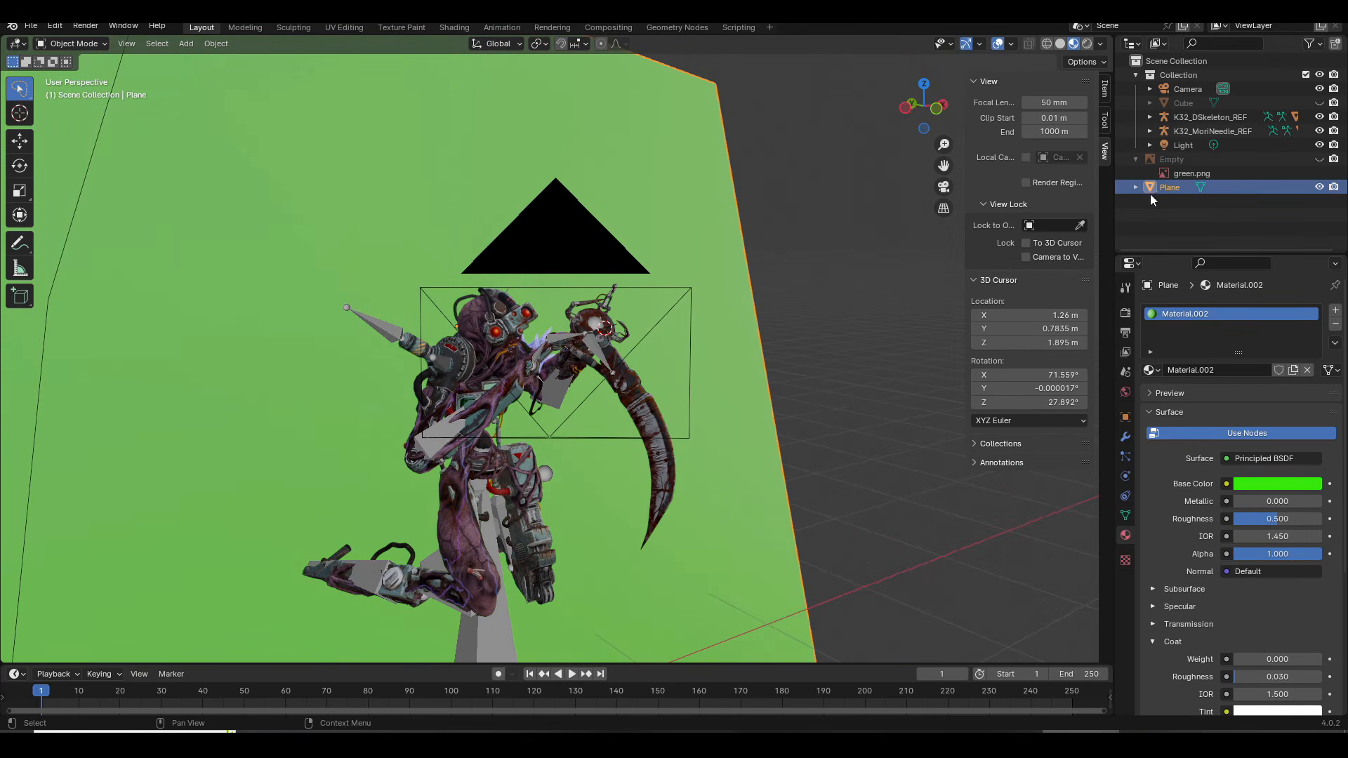
key(h)
Step: Render the scene as a still image with the green plane hidden in the viewport, and close the render window
click(98, 26)
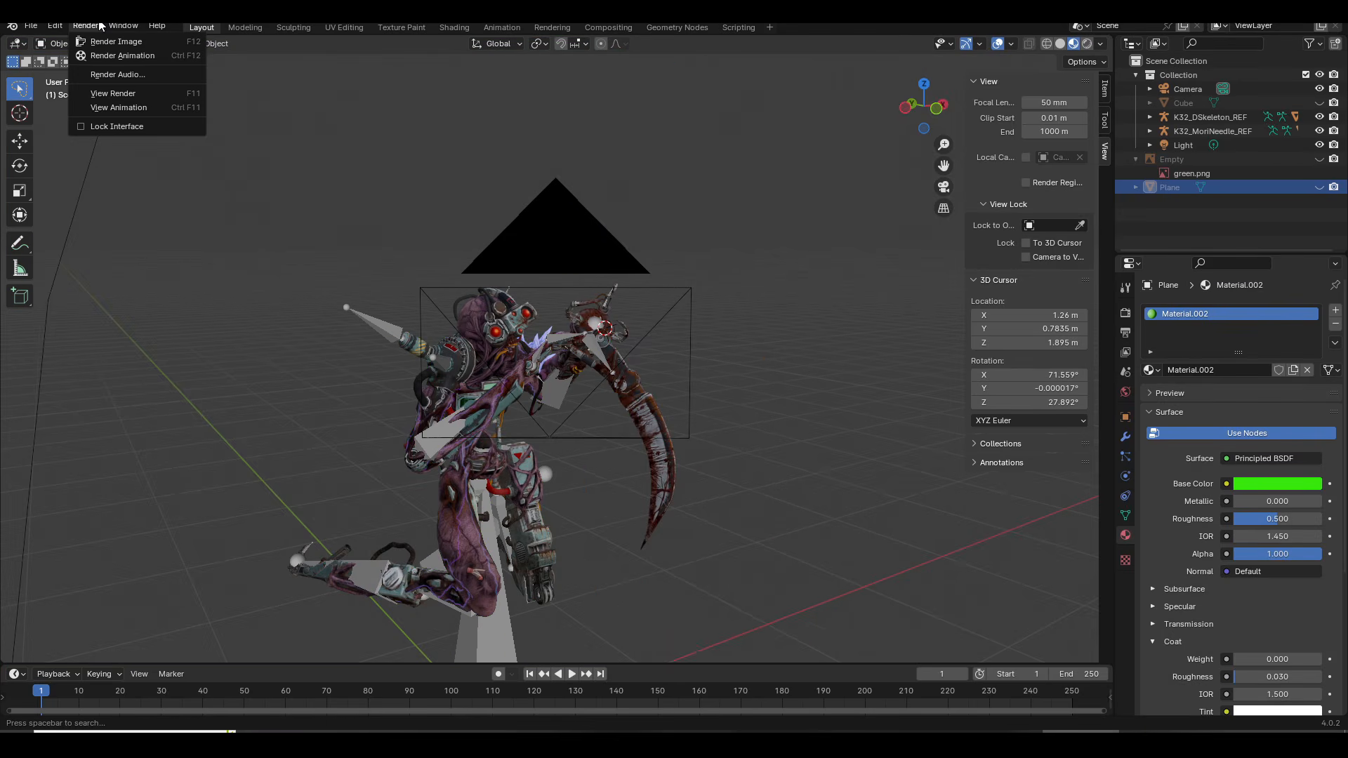
drag(502, 328, 618, 383)
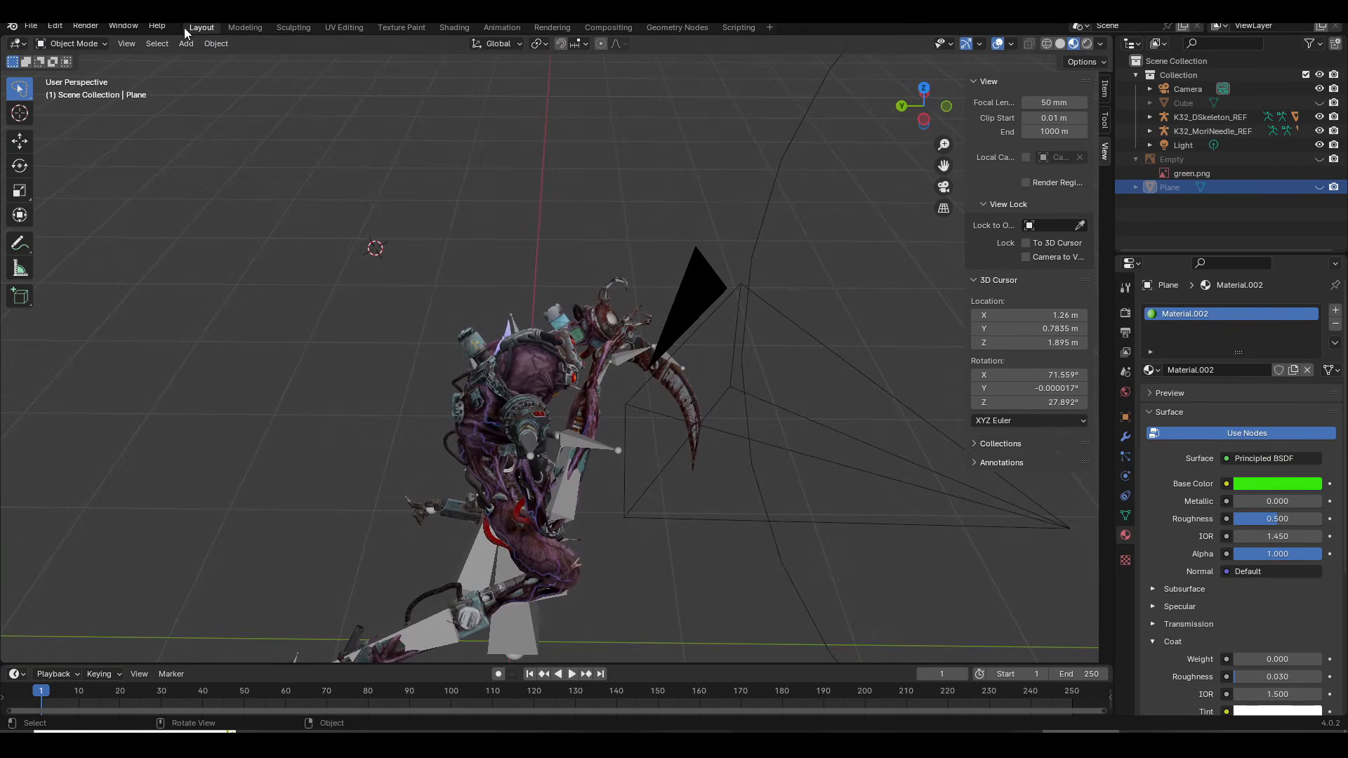
click(86, 26)
click(97, 38)
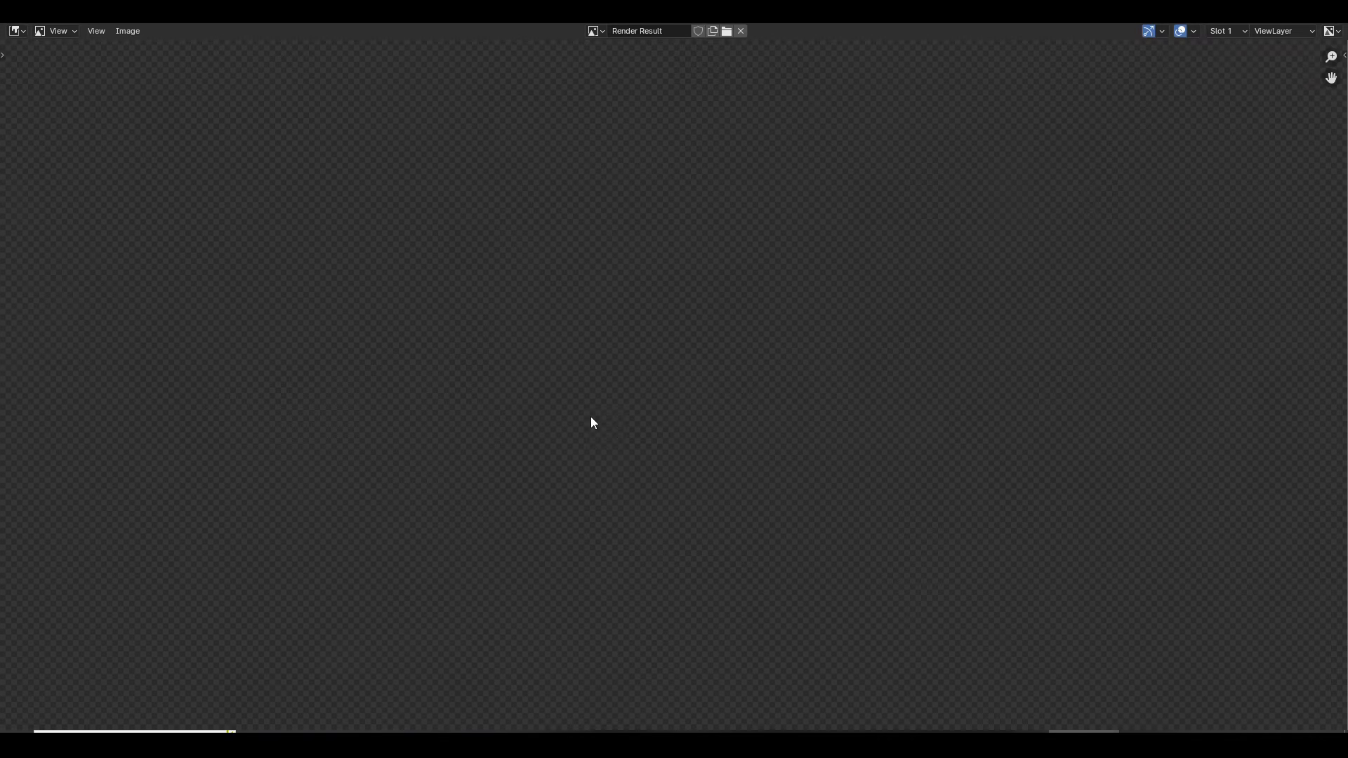
key(Escape)
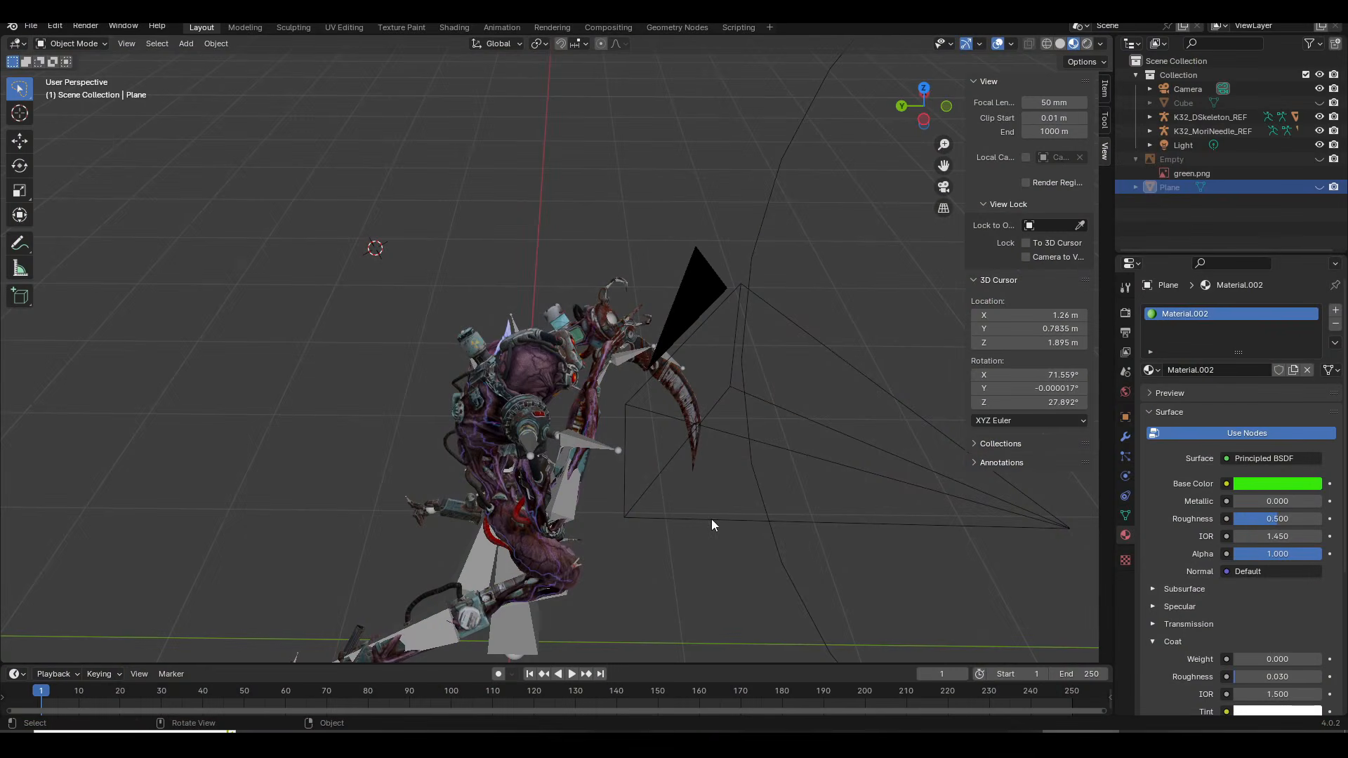
Step: Make the green Plane visible again behind the posed model, framing the model's upper body in the viewport
drag(632, 471, 518, 440)
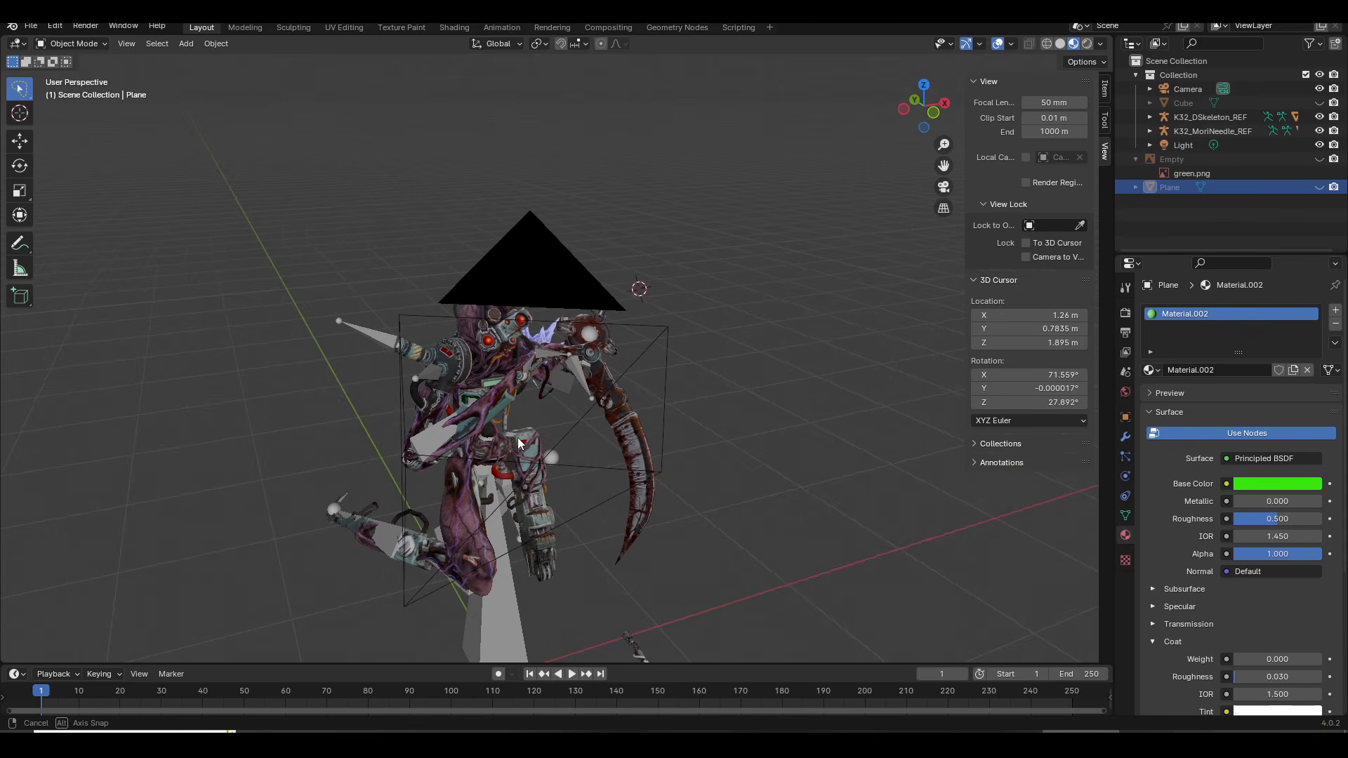
click(1320, 187)
click(1320, 187)
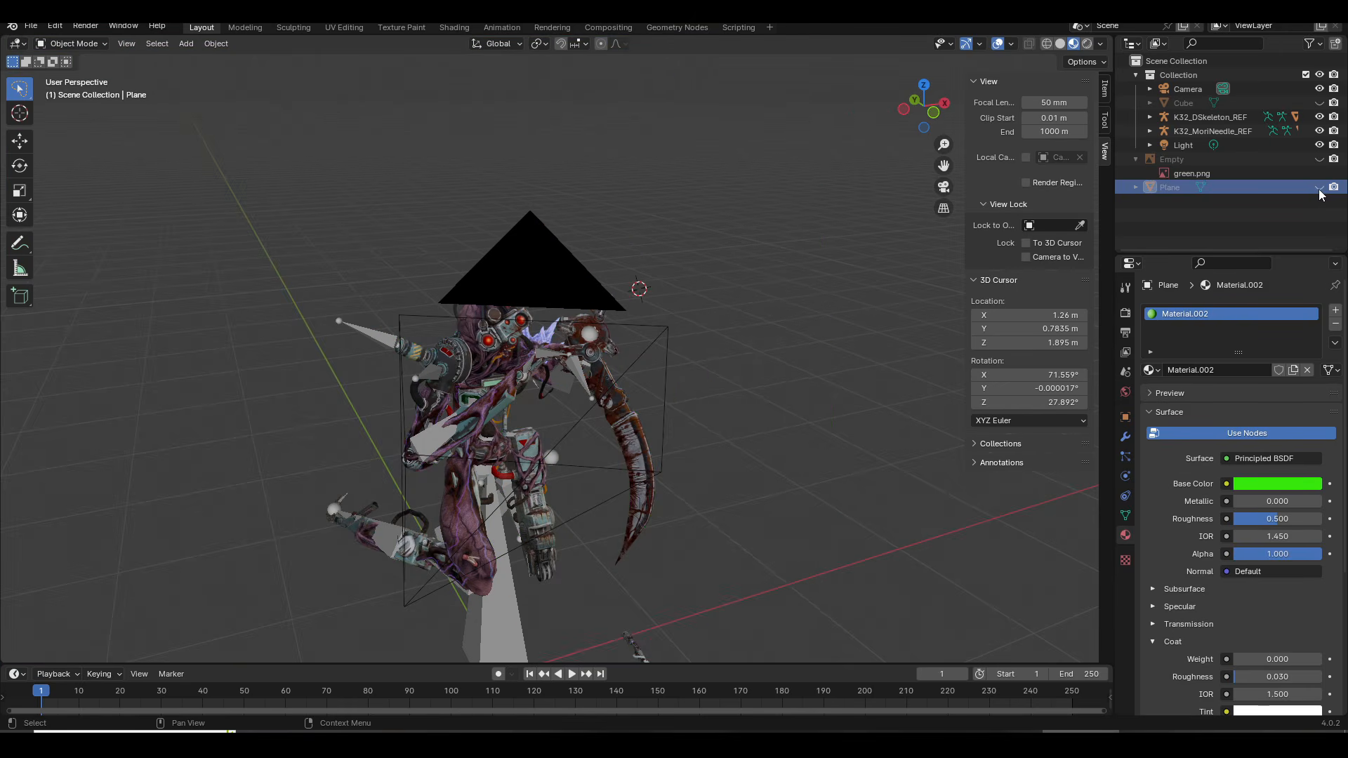
scroll(392, 394, up, 3)
drag(392, 394, 425, 366)
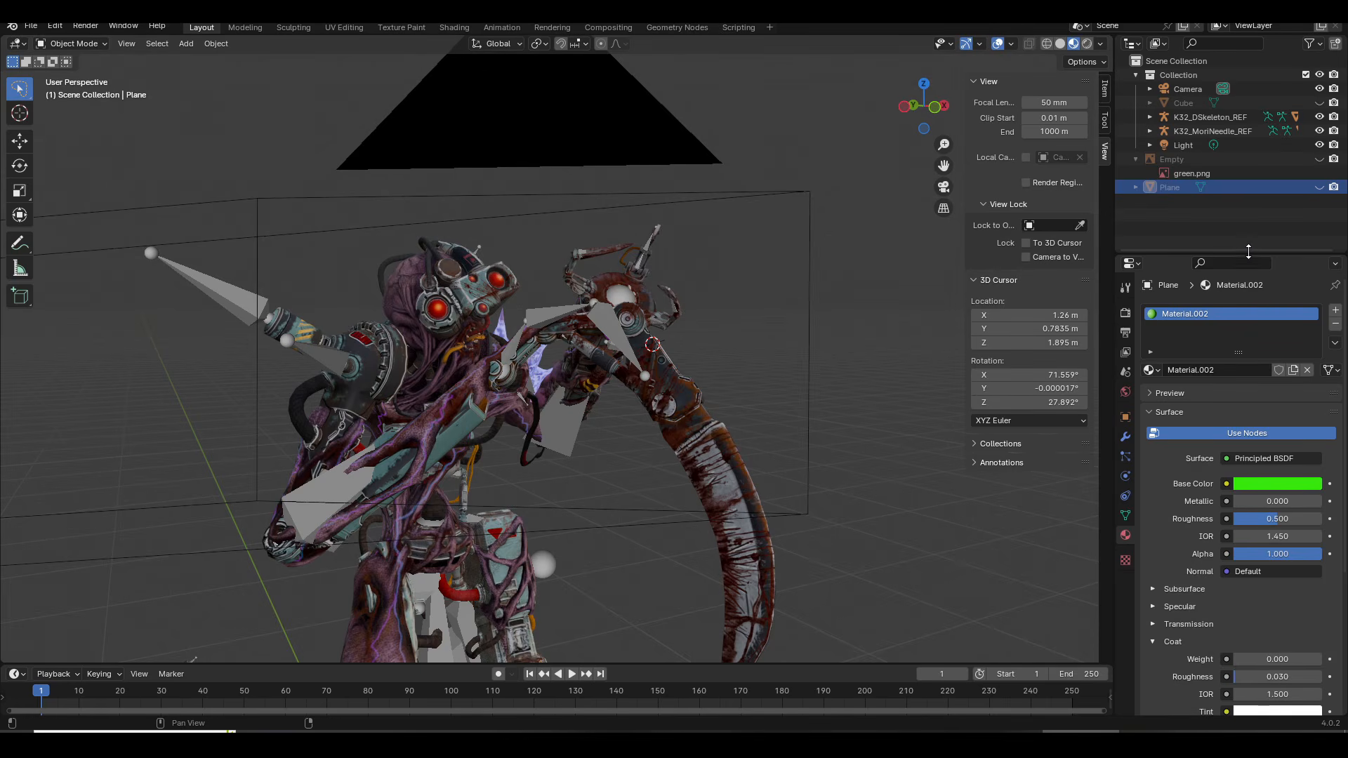
click(1319, 188)
drag(544, 284, 570, 335)
Step: Render a still image of the posed model against the green plane
click(85, 27)
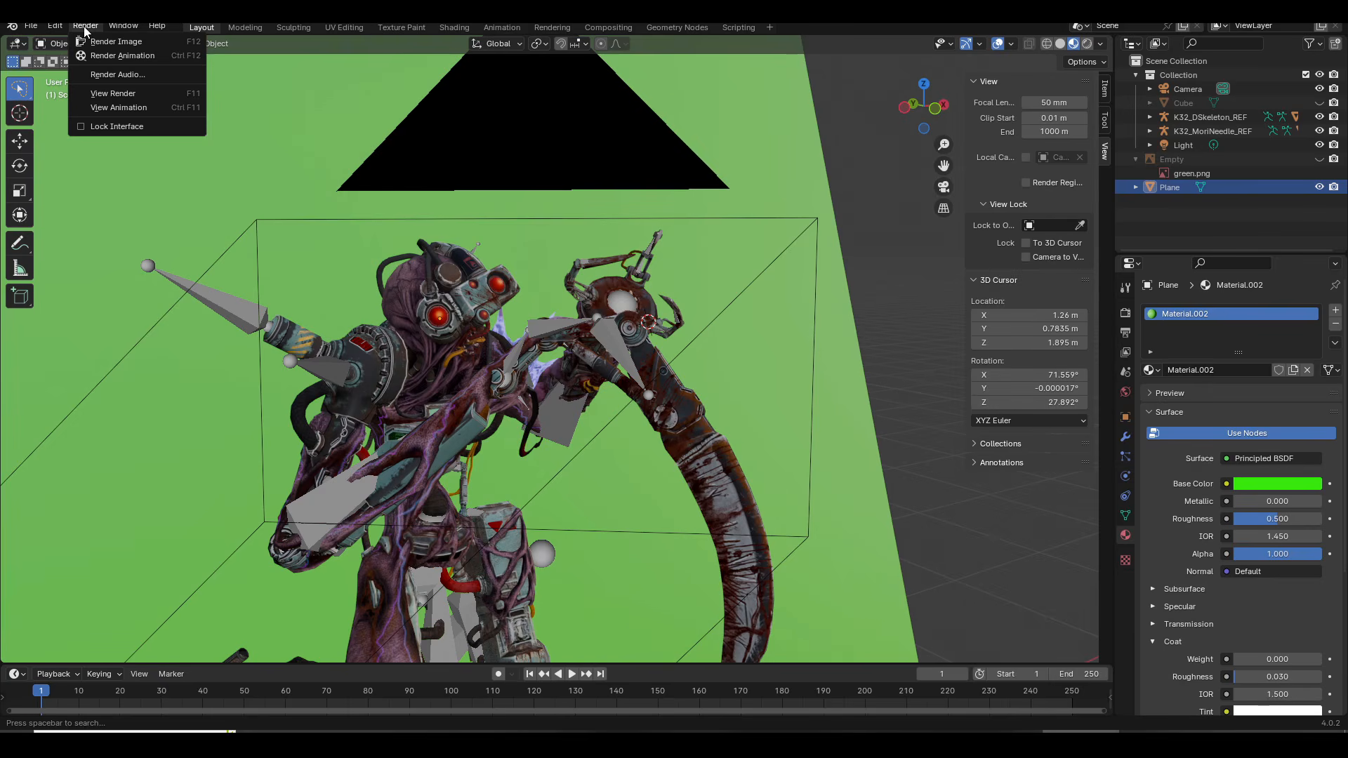
click(116, 41)
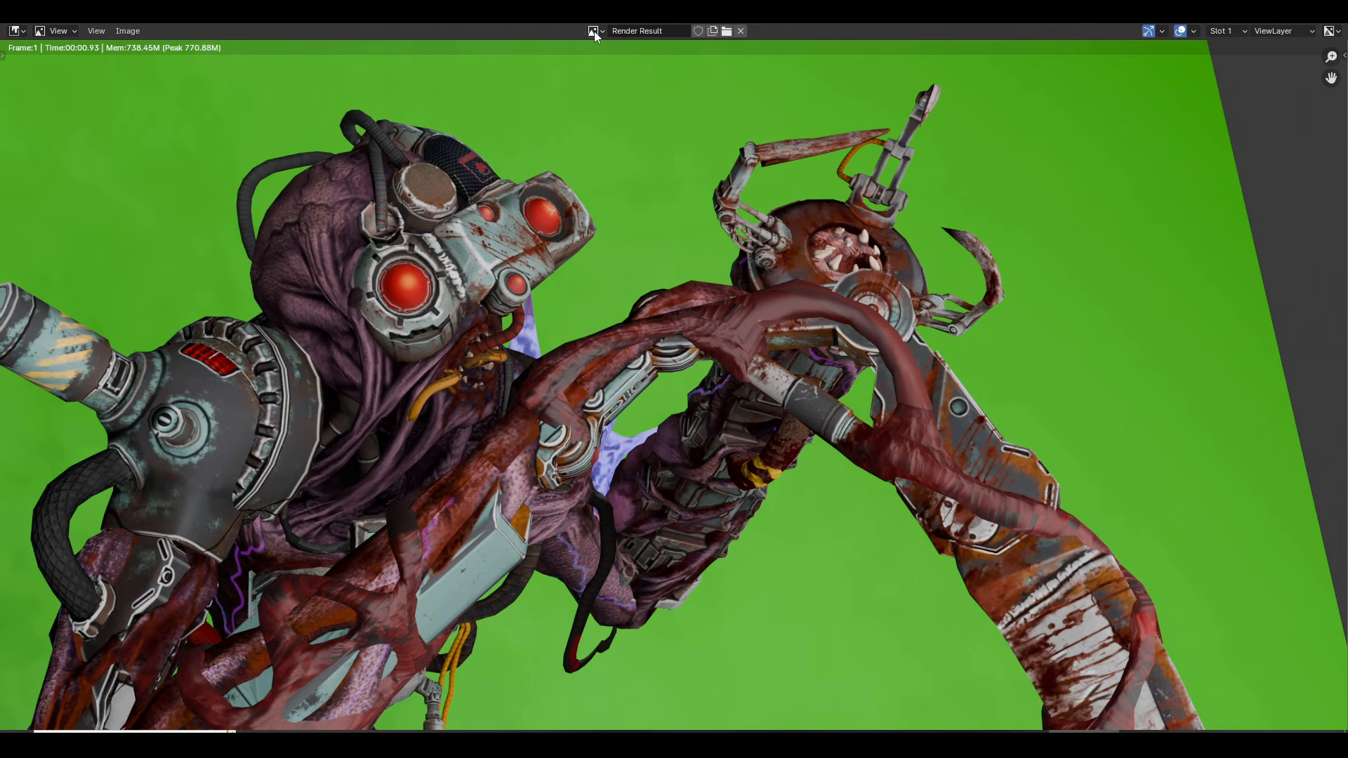
click(594, 31)
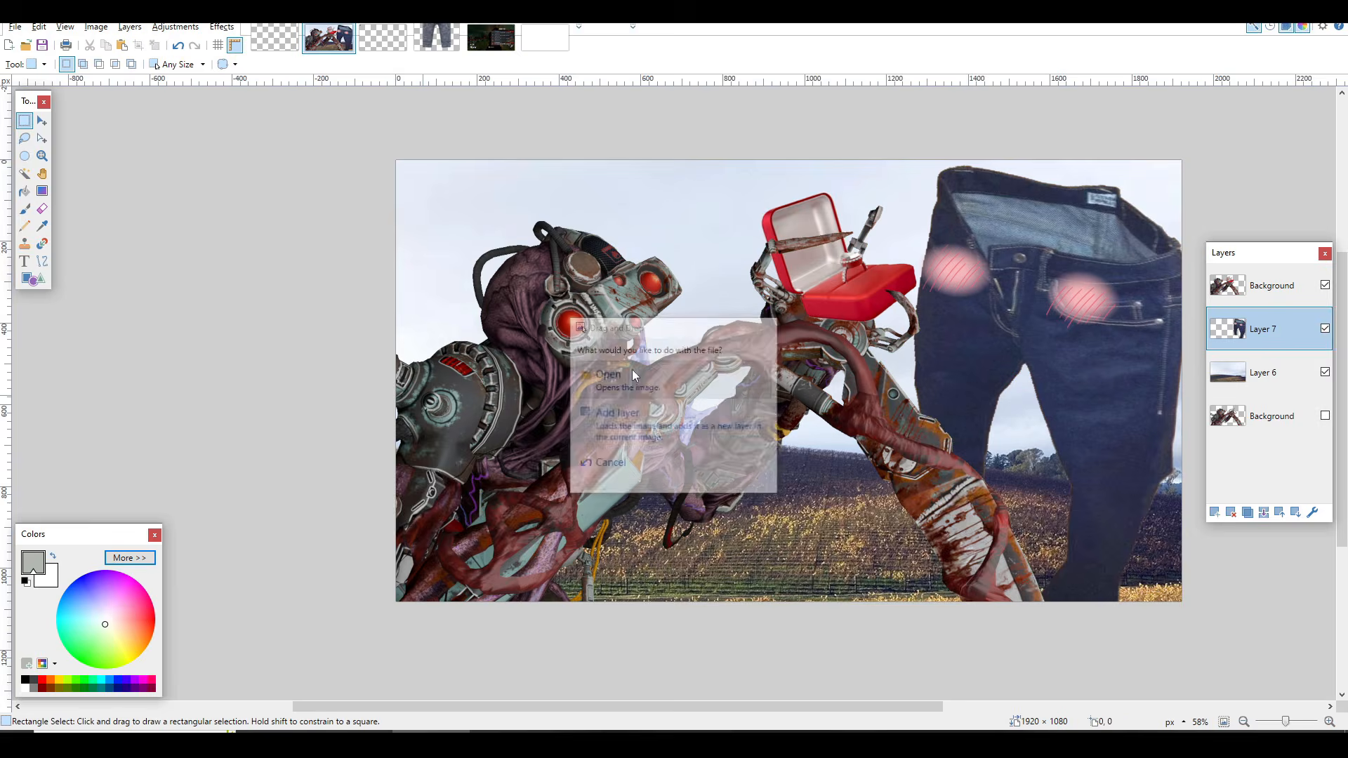
Step: Open the green-screen render as a separate image in paint.net and delete all its green areas using the Magic Wand at 36% tolerance
click(633, 376)
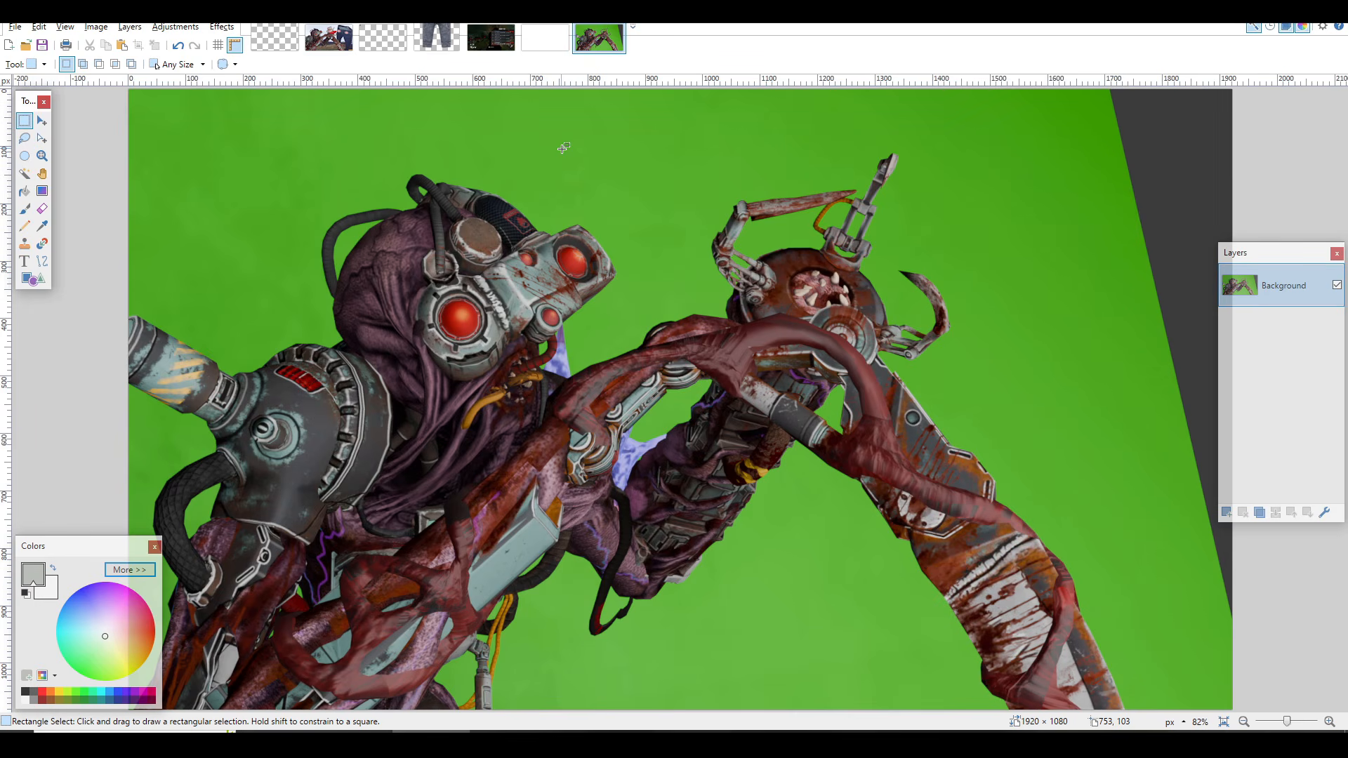
key(s)
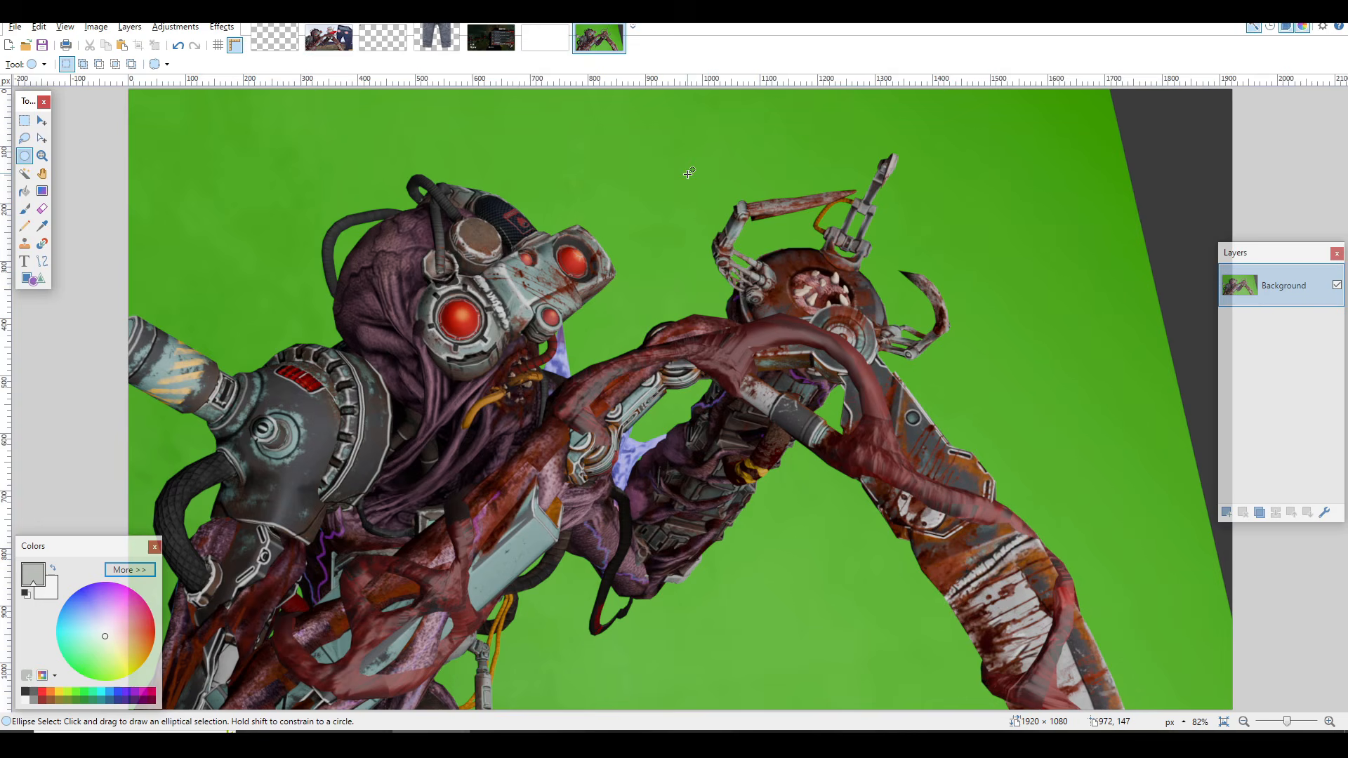
key(s)
click(674, 174)
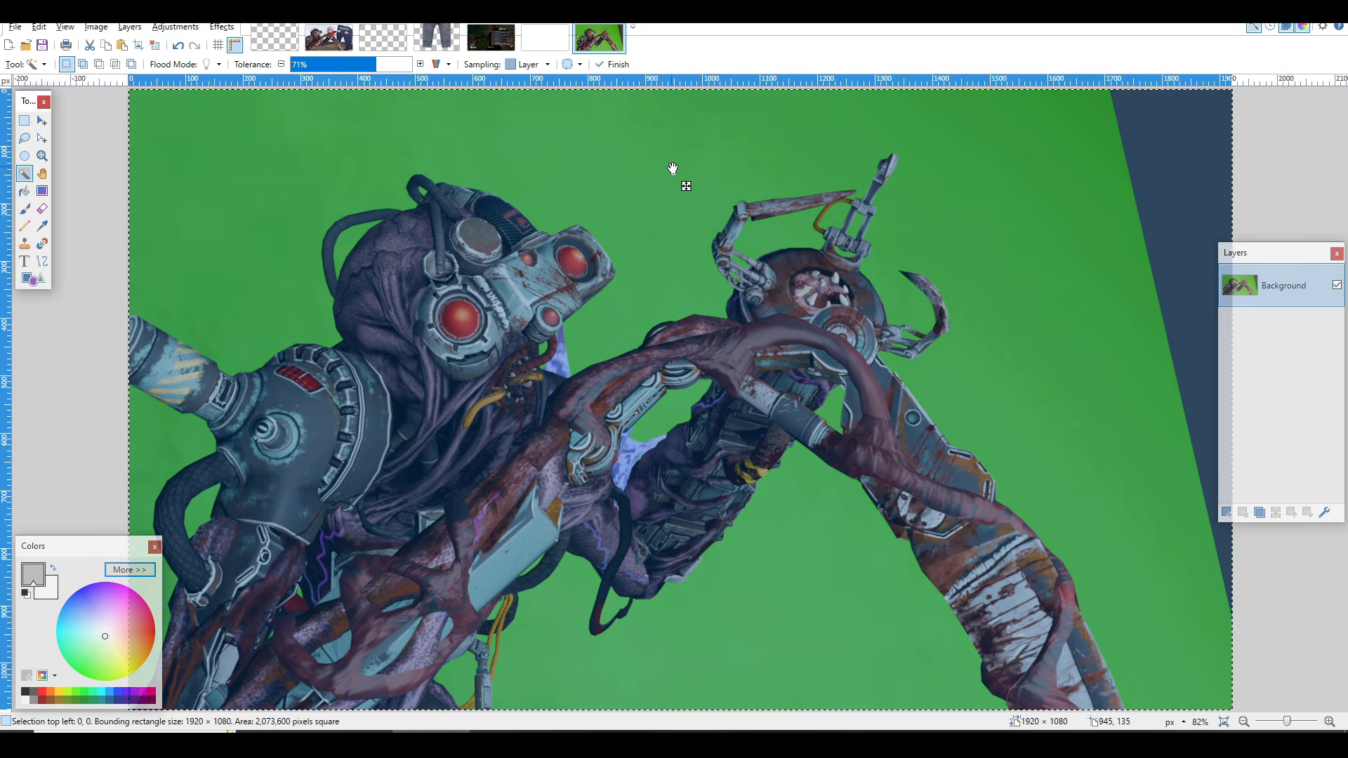
drag(686, 186, 597, 207)
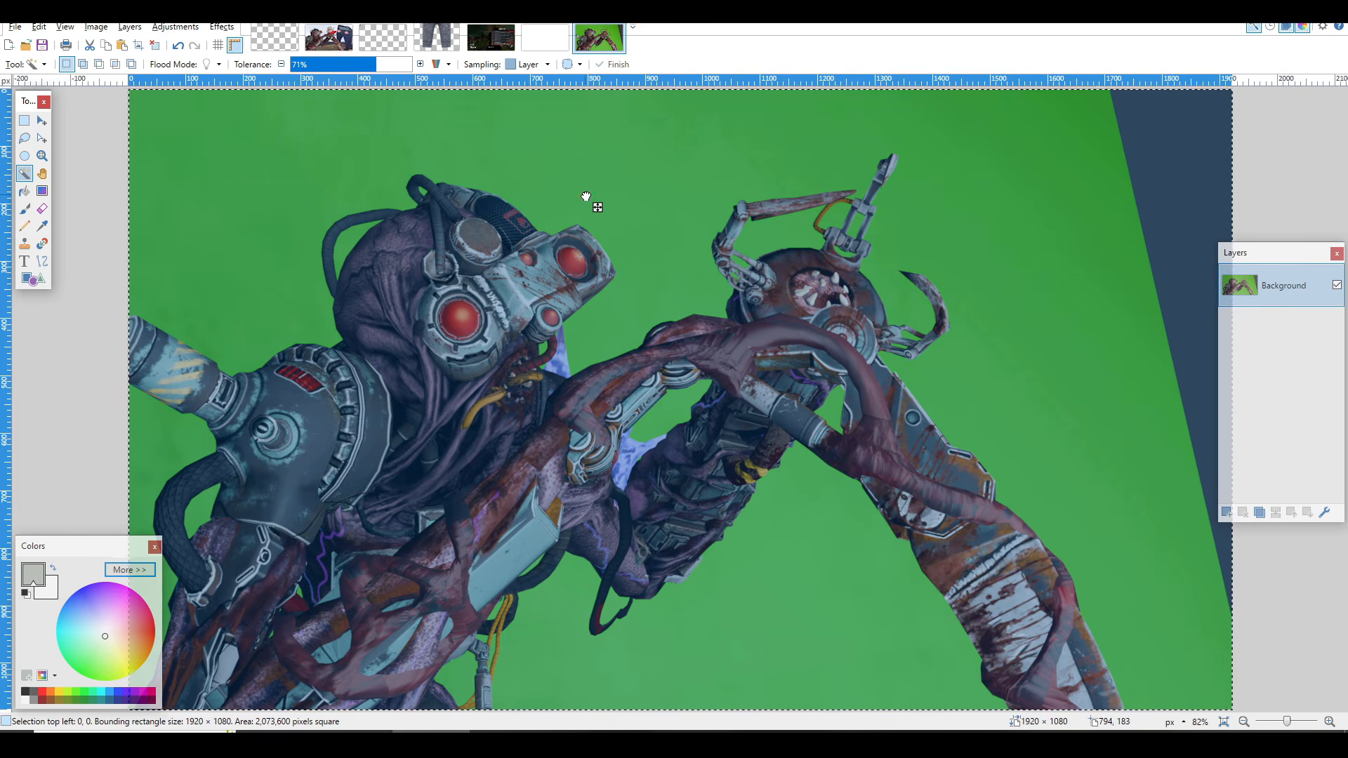
click(335, 64)
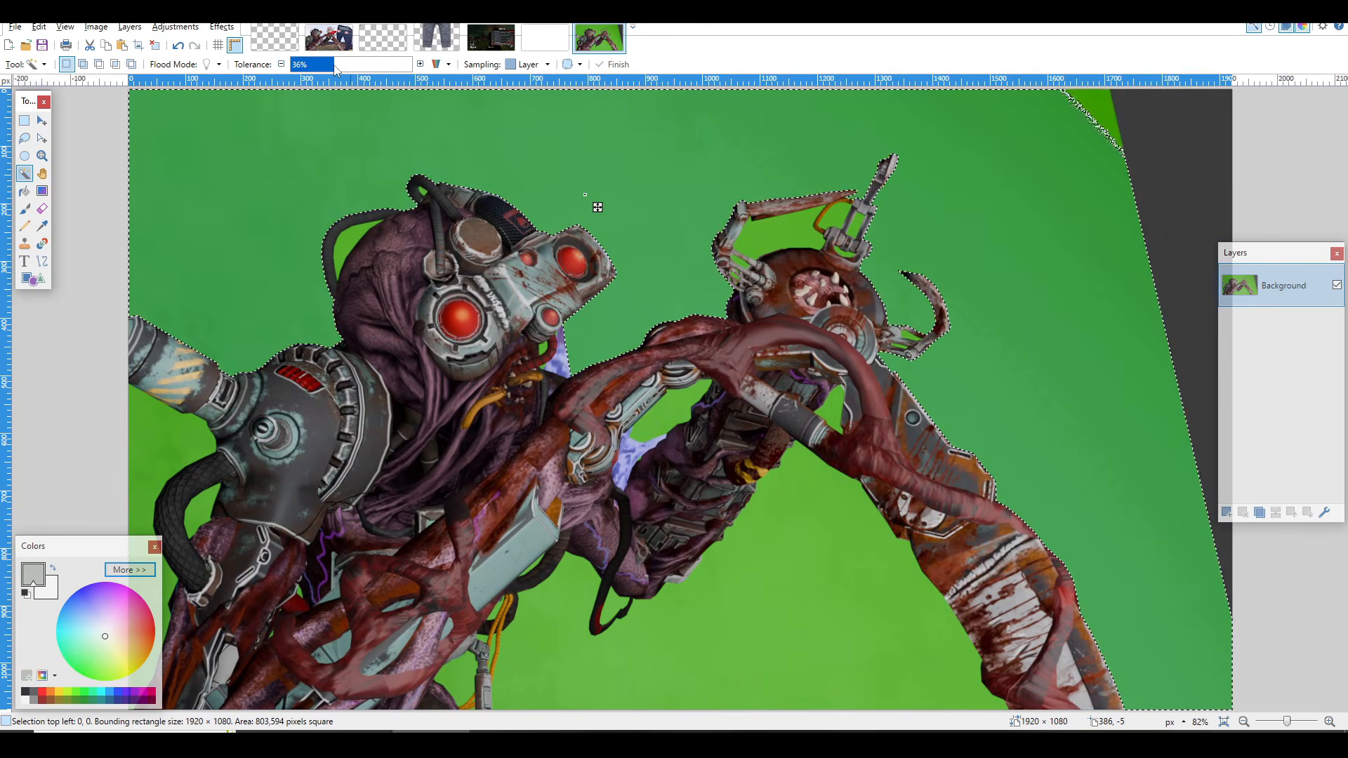
drag(598, 207, 630, 217)
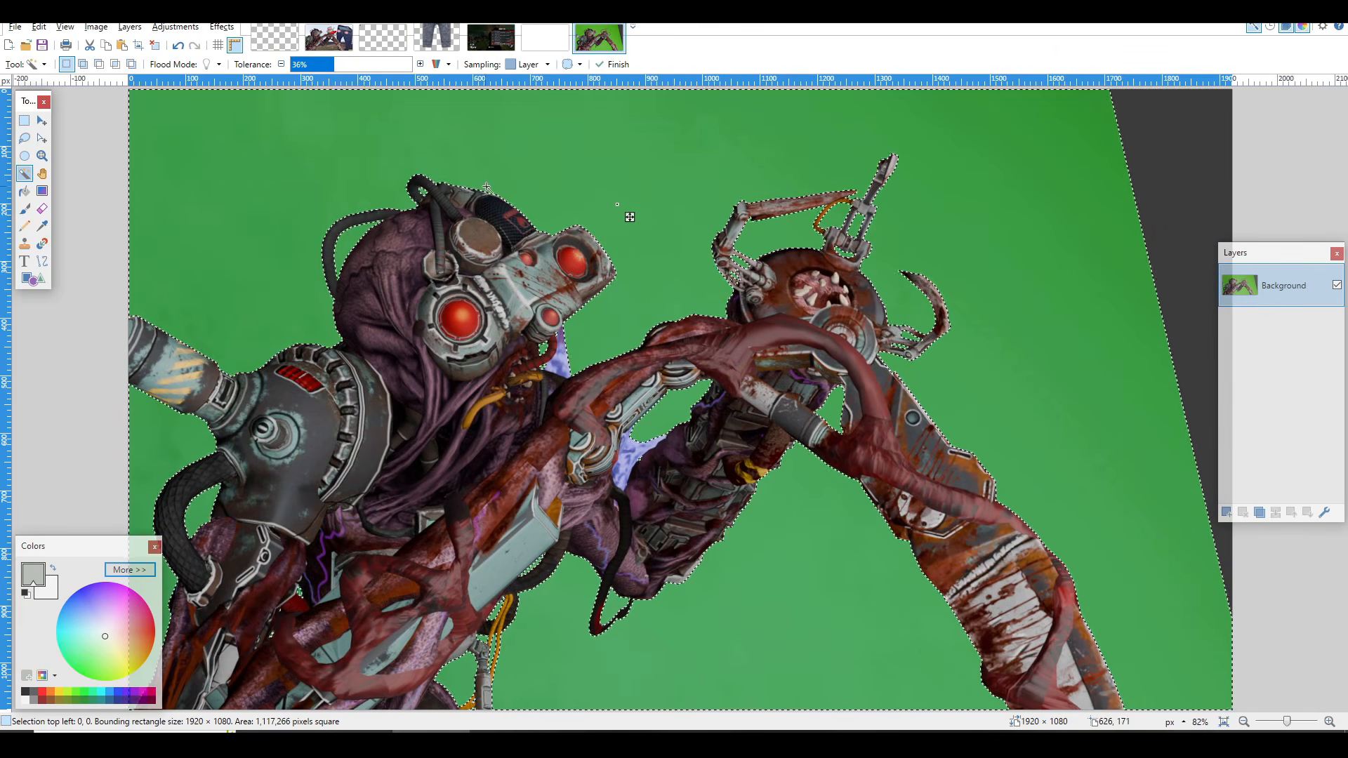
key(Delete)
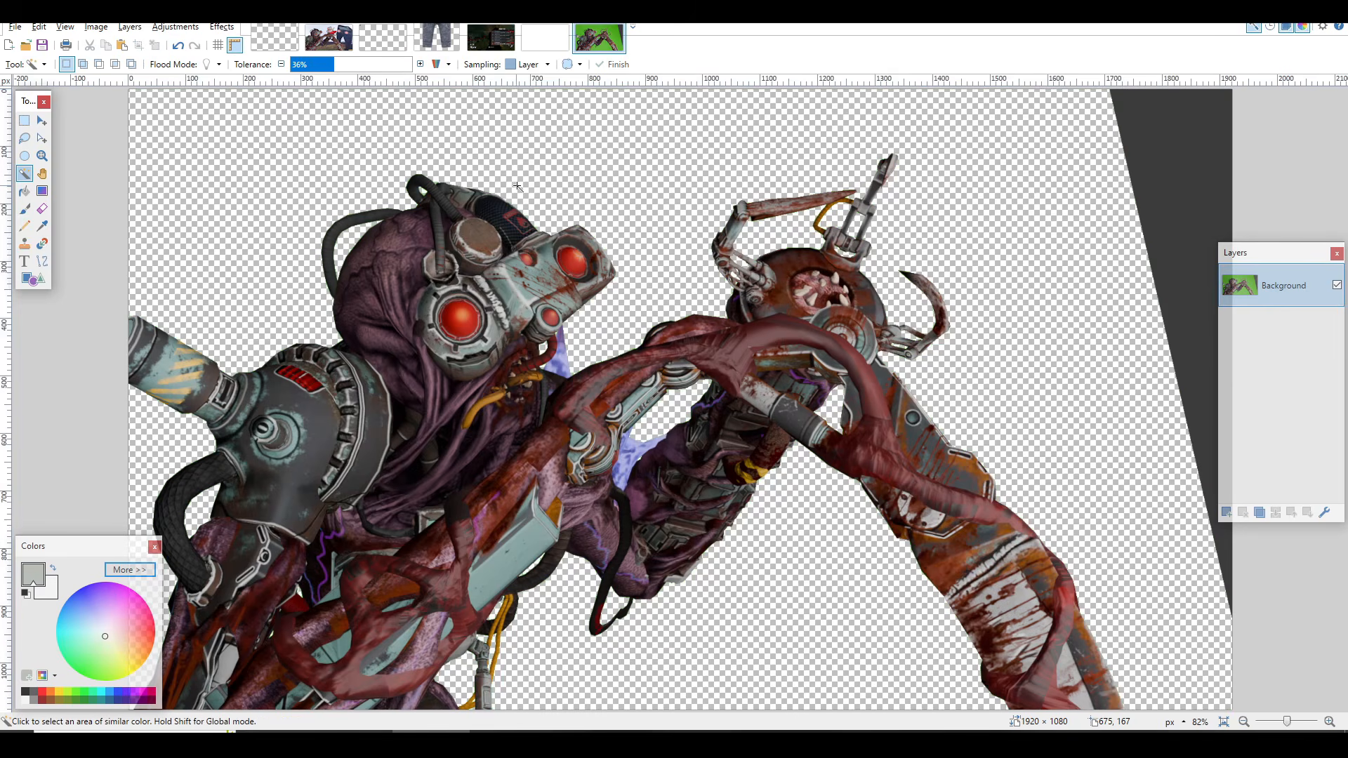
Step: Examine the edges of the cut-out model for leftover green pixels around the head and claw
scroll(635, 231, up, 5)
key(s)
scroll(912, 359, down, 2)
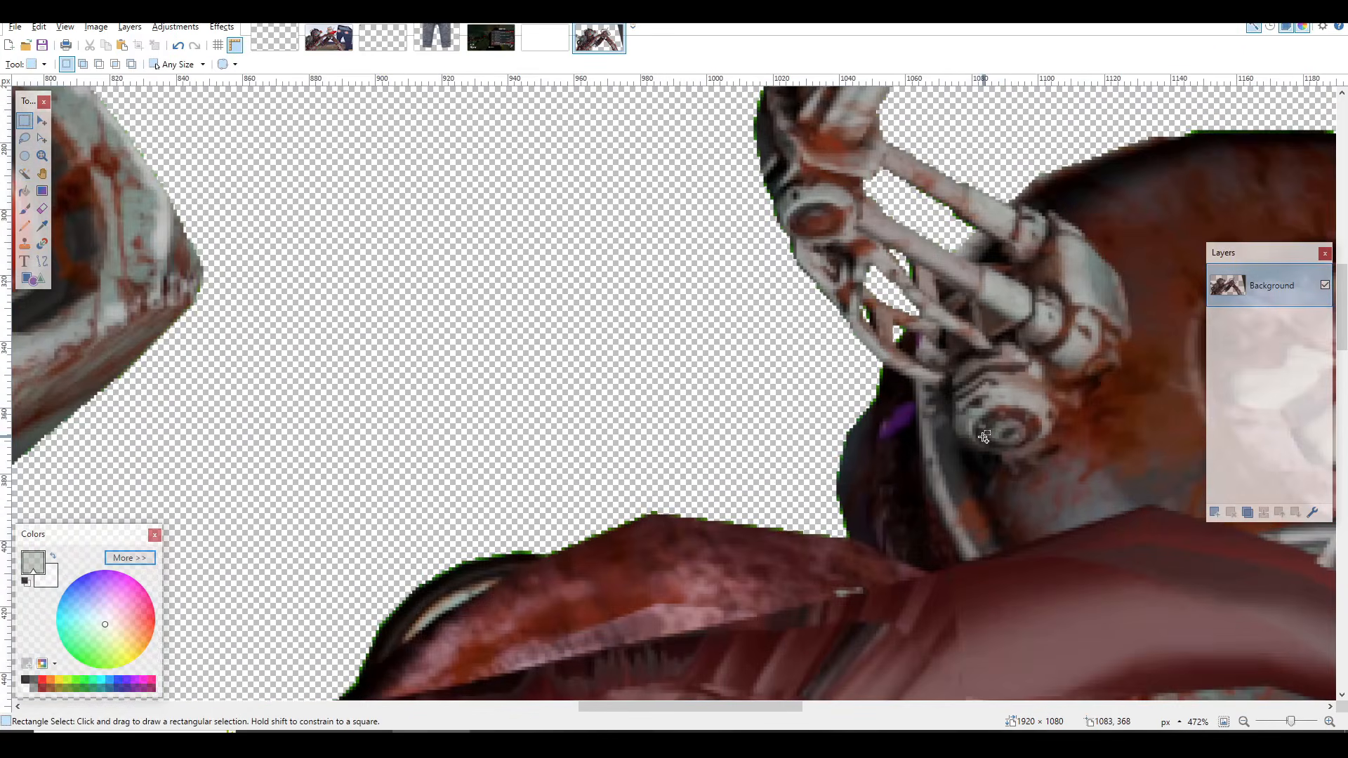
scroll(913, 316, up, 2)
scroll(983, 421, down, 5)
scroll(994, 467, down, 1)
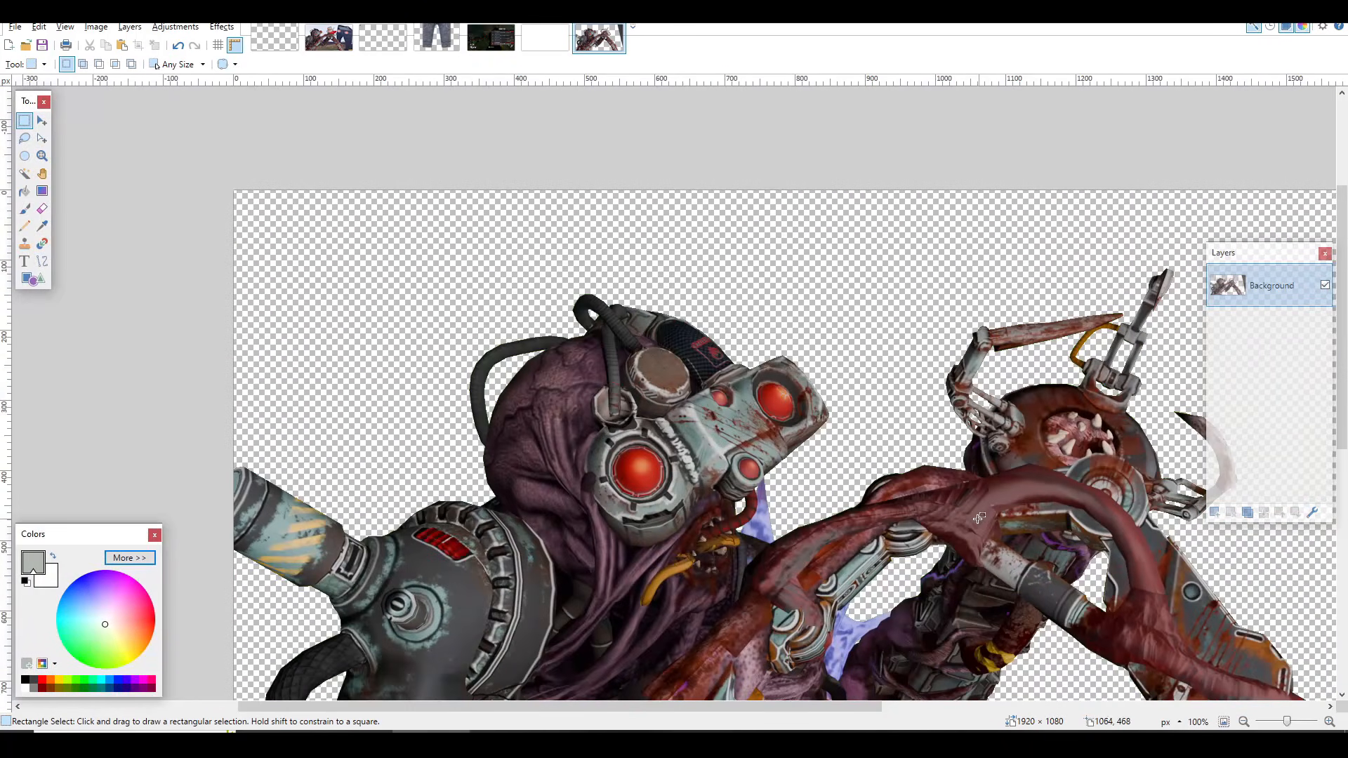
Step: Bring up the finished composite with the red ring box and jeans, and examine how the cut-out model's edges blend with the background
click(328, 37)
scroll(853, 321, up, 6)
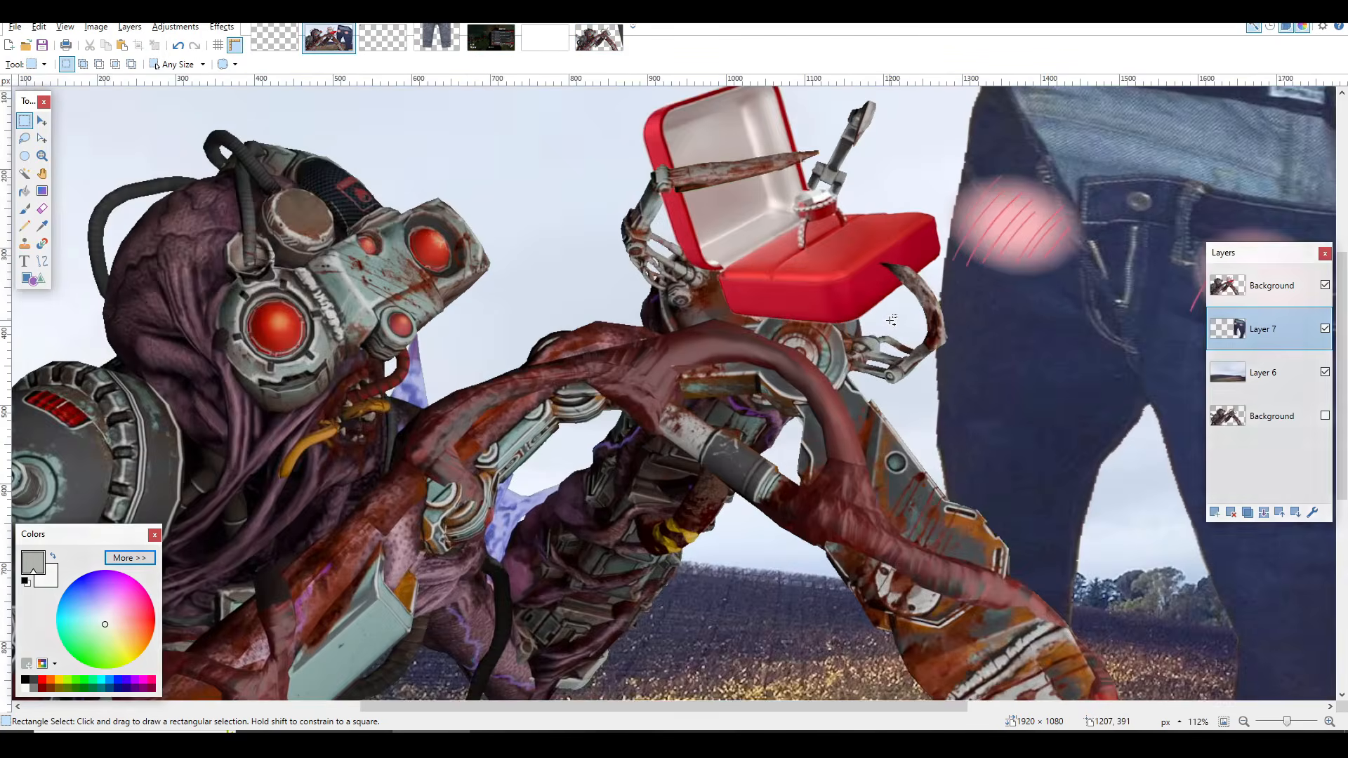
scroll(867, 325, up, 1)
scroll(912, 366, down, 8)
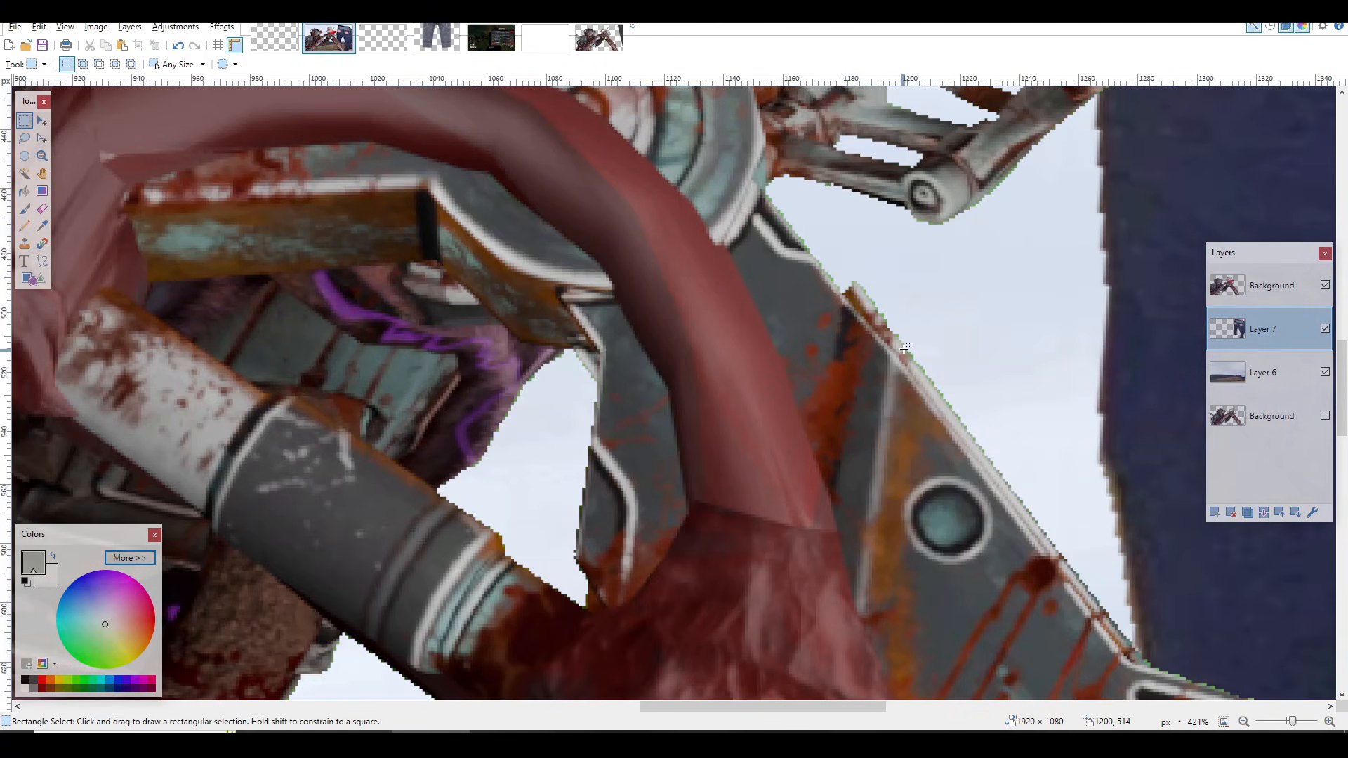
scroll(933, 354, down, 6)
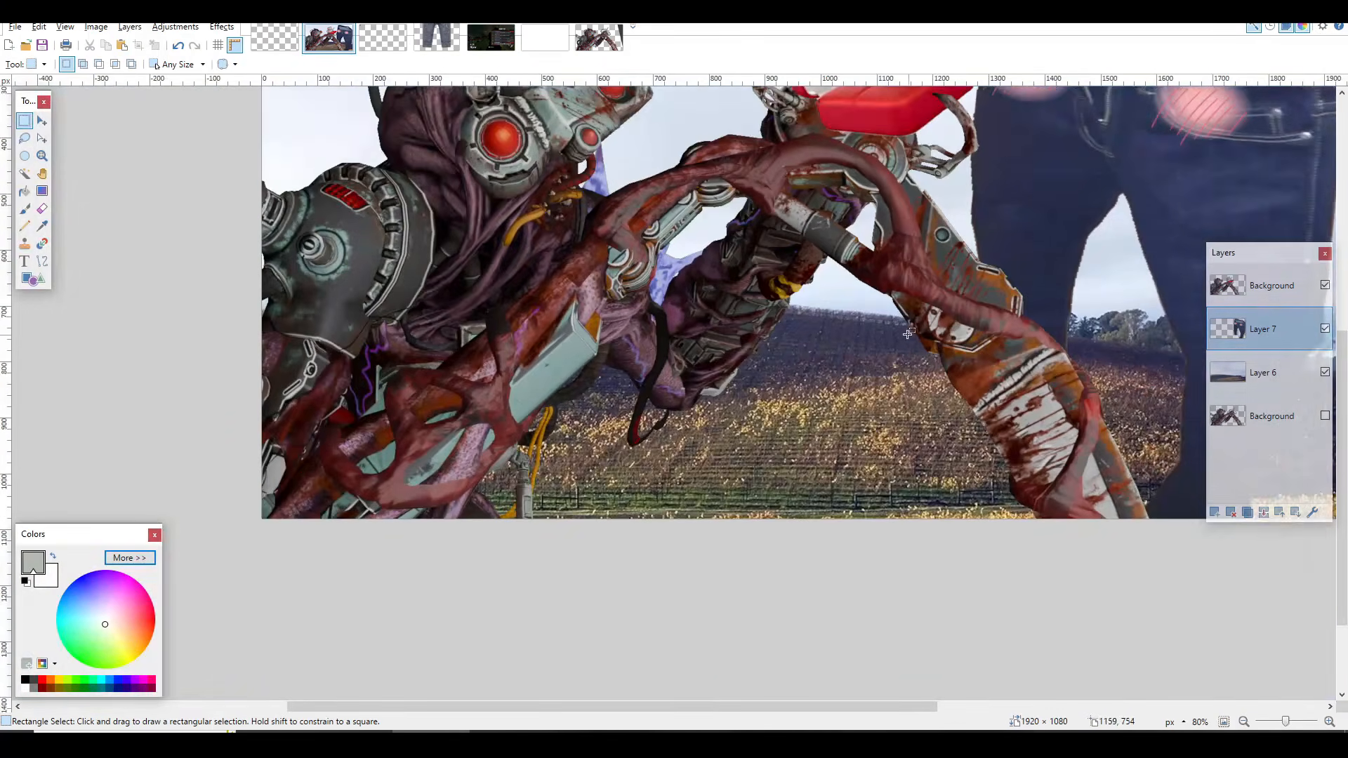
scroll(702, 387, up, 5)
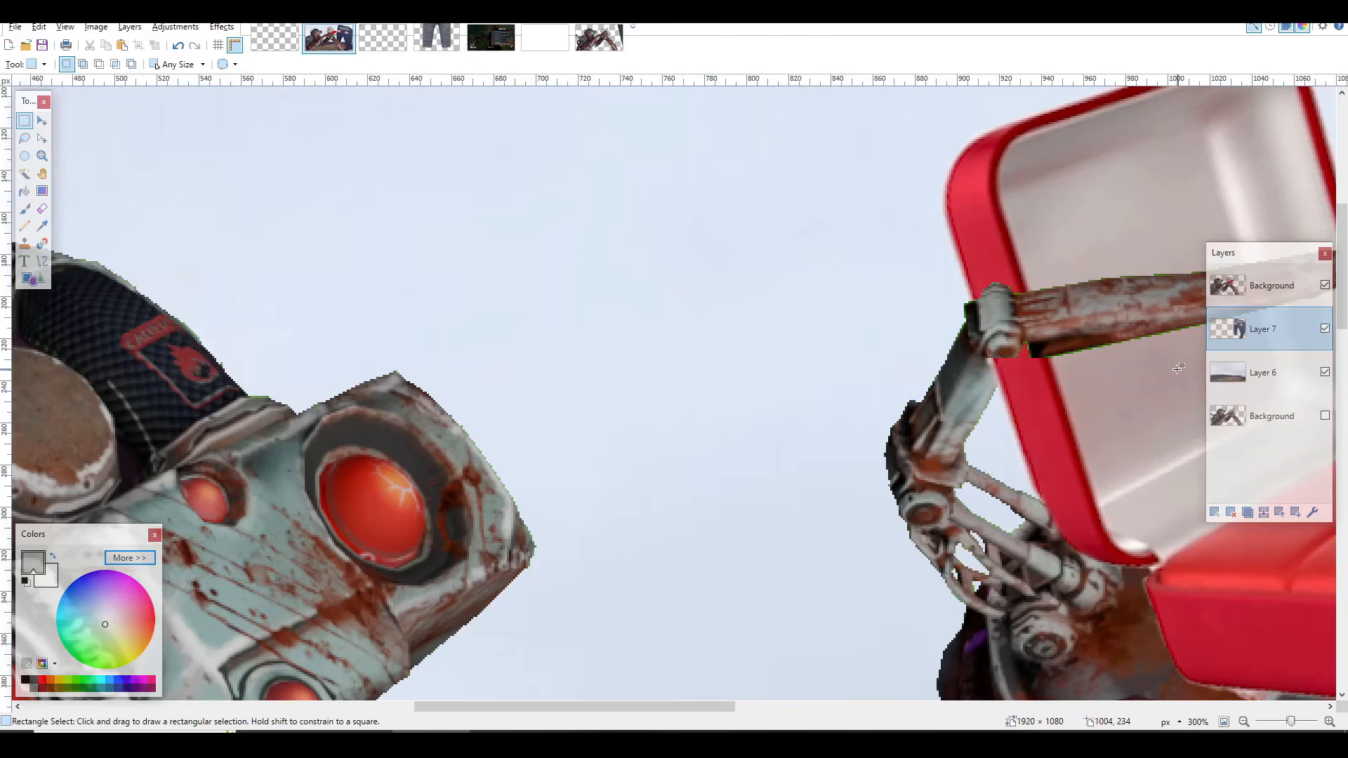
Step: Select the composite's top Background layer and toggle its visibility off and on to compare the image with and without it
scroll(1099, 380, down, 1)
drag(583, 708, 774, 708)
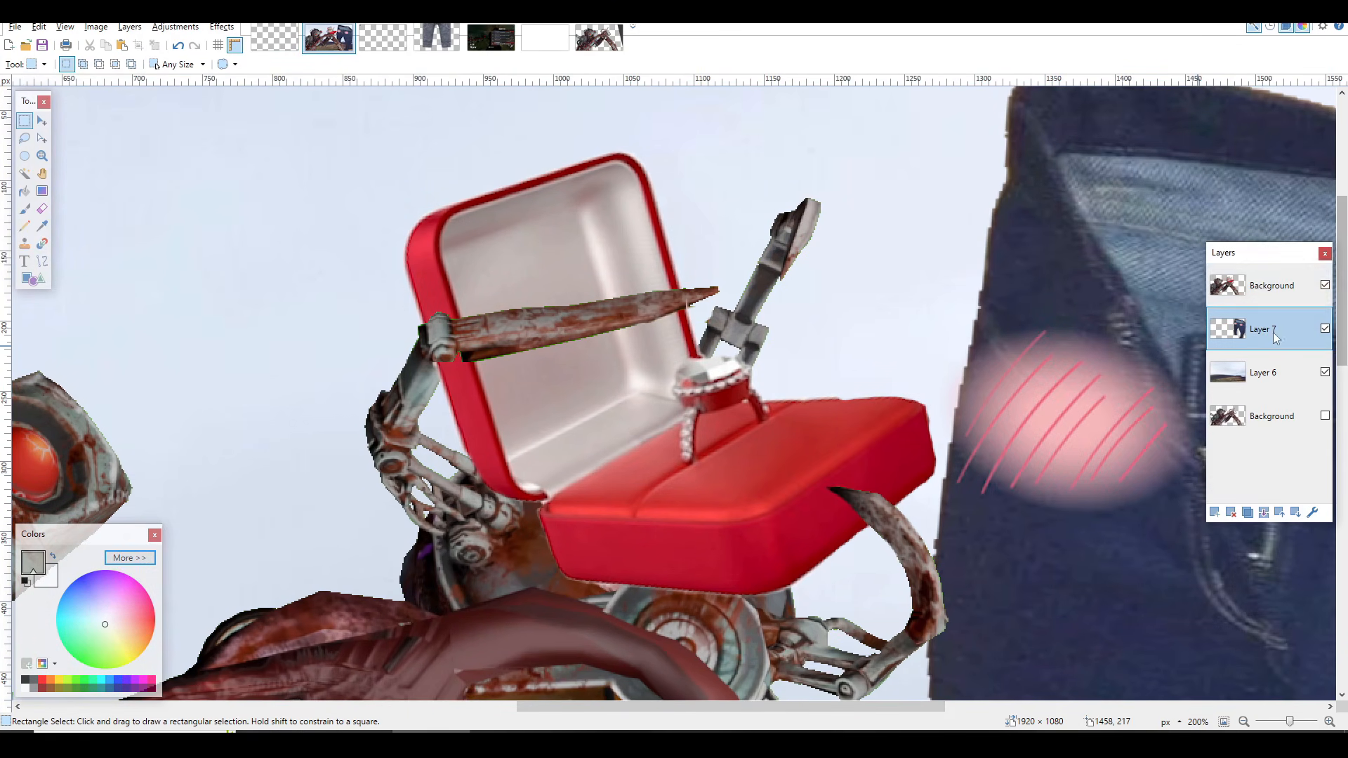
click(1274, 298)
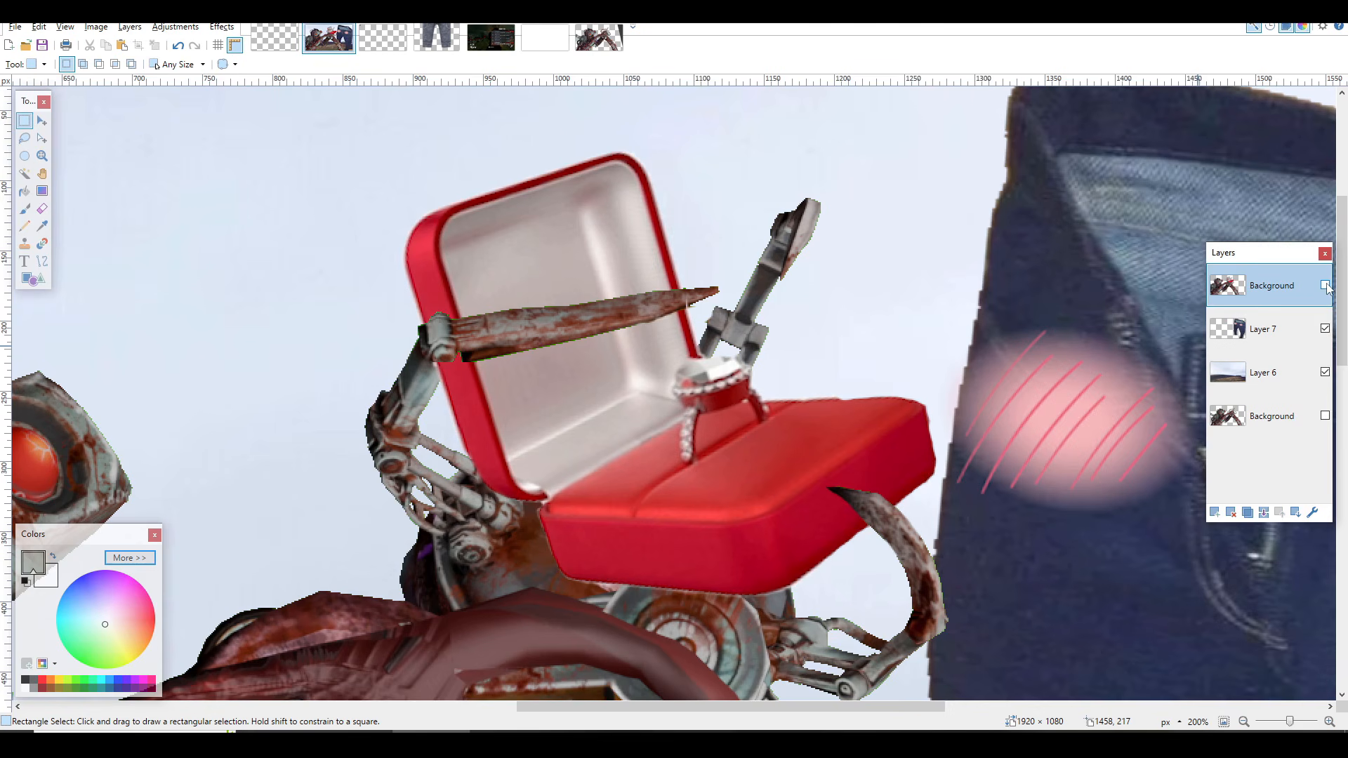
click(1325, 285)
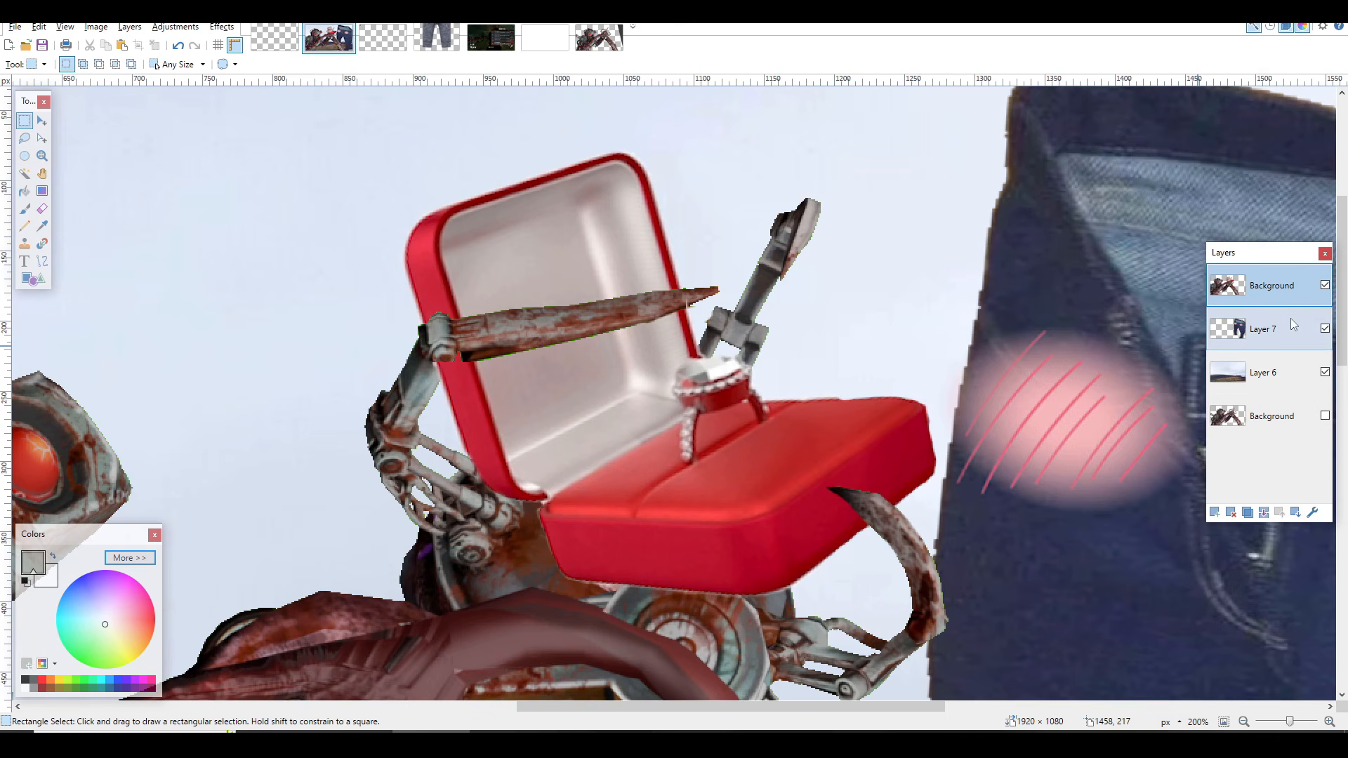
click(1325, 285)
click(1325, 286)
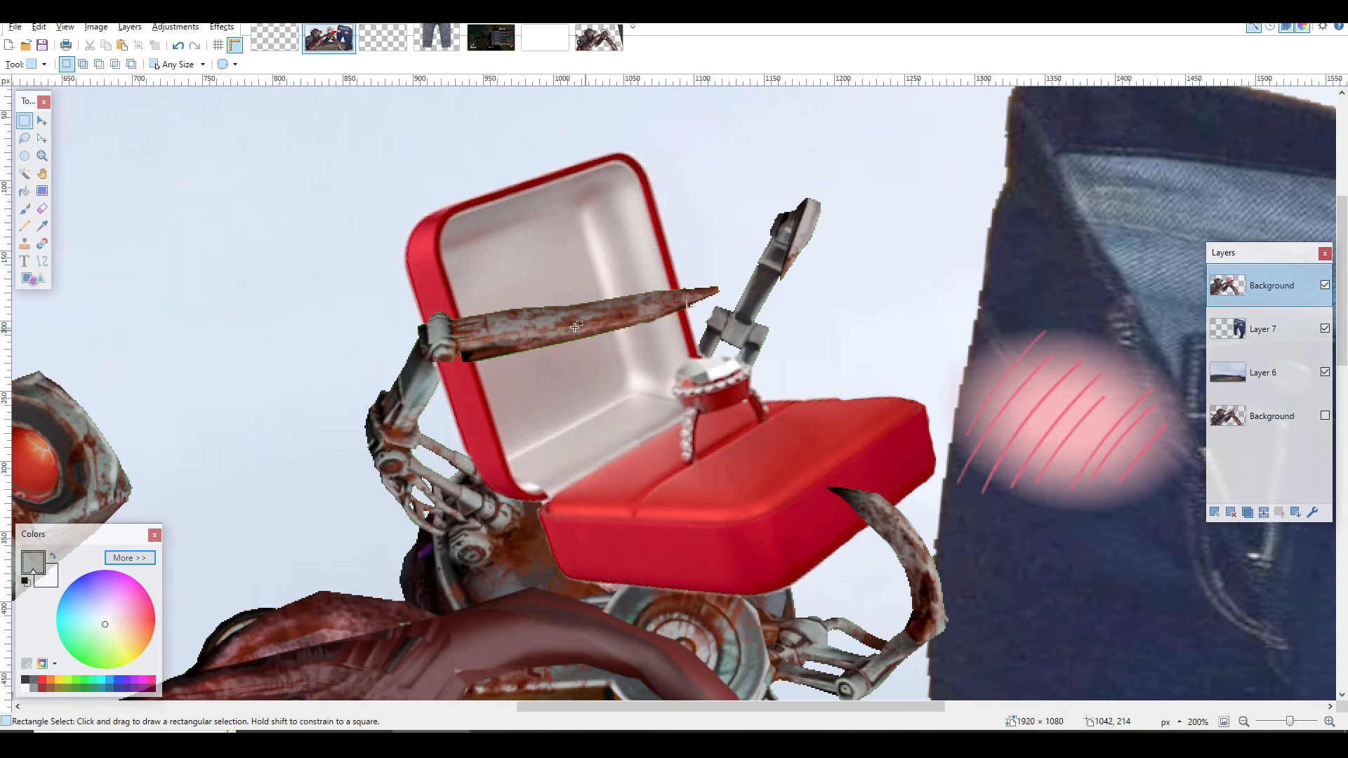
Step: Examine the red ring box, the claw fingers overlapping it and the surrounding composite at close and wide range
mouse_move(370, 216)
mouse_down()
mouse_move(760, 501)
mouse_move(923, 585)
mouse_up()
click(573, 355)
scroll(384, 328, up, 2)
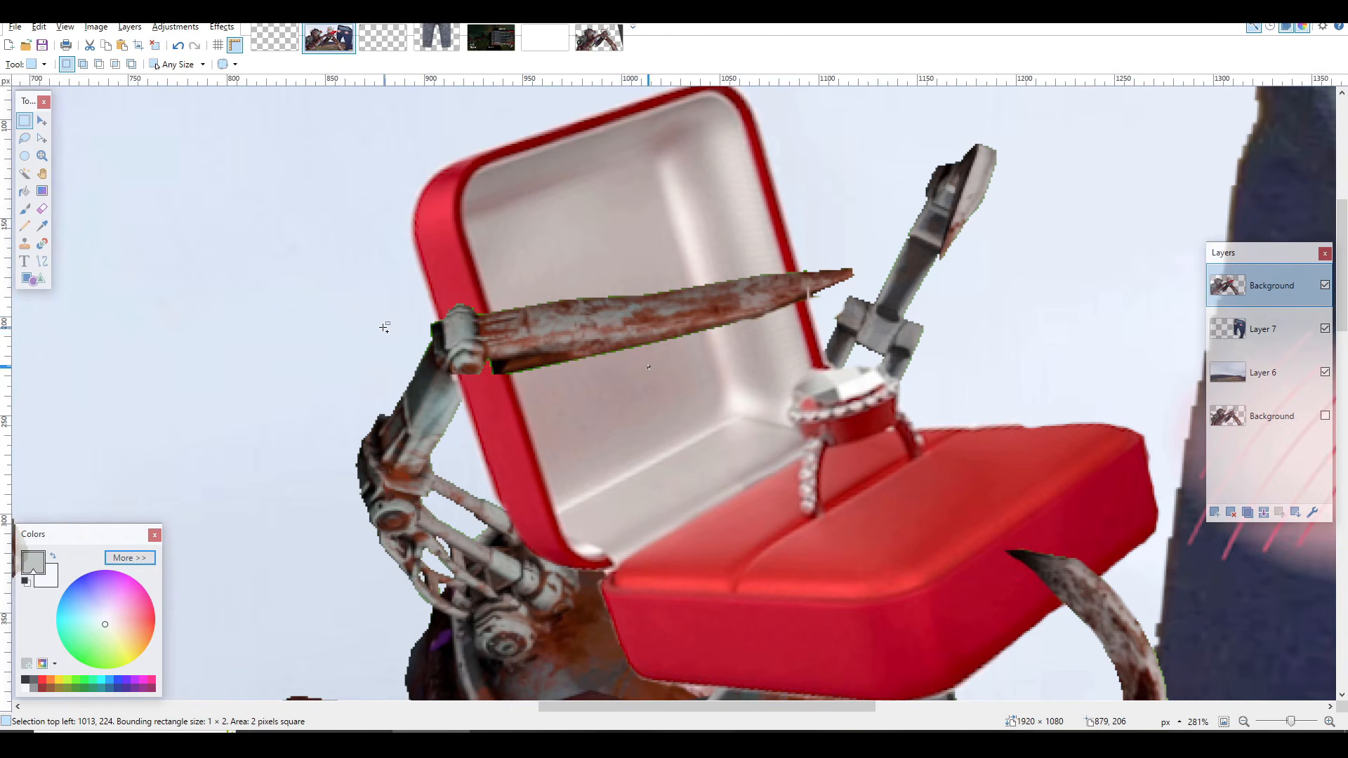
drag(411, 279, 914, 463)
click(869, 425)
scroll(573, 323, down, 2)
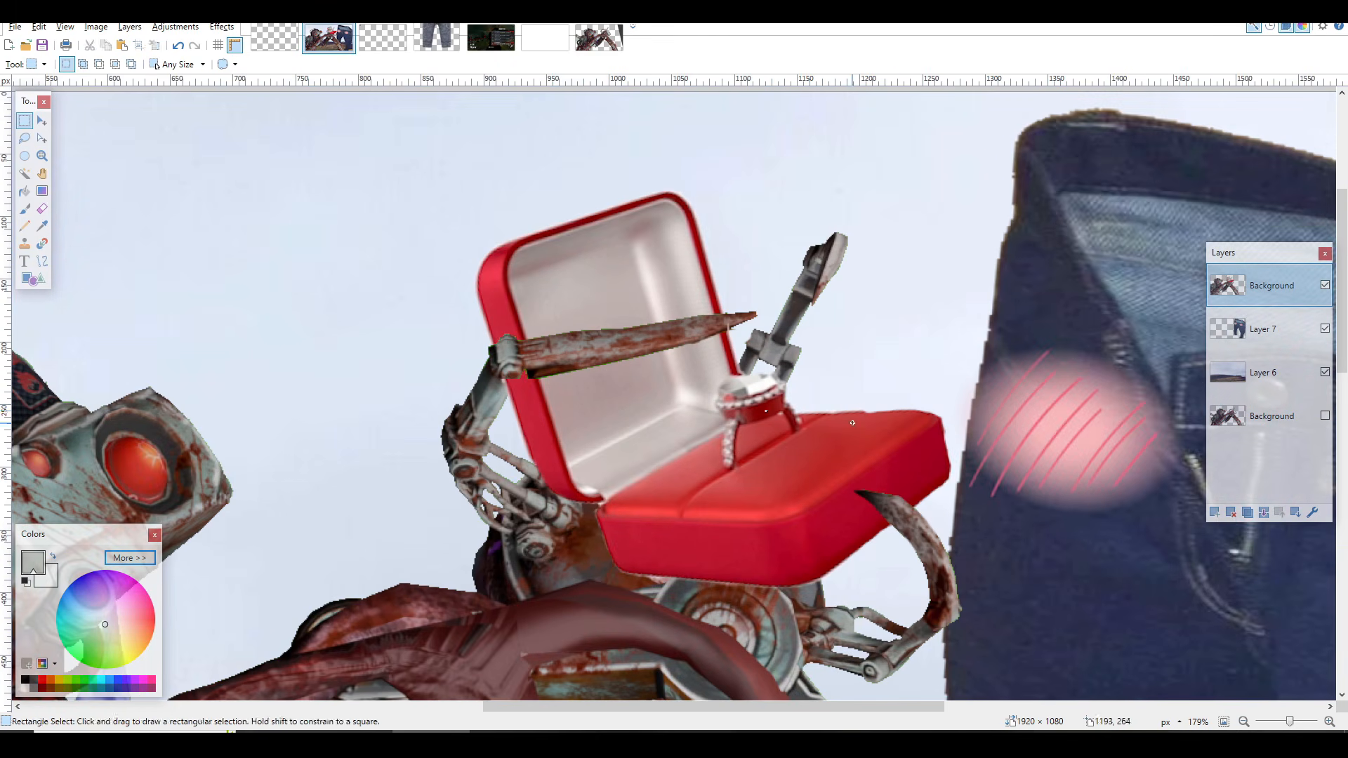
drag(719, 366, 987, 574)
scroll(976, 566, down, 3)
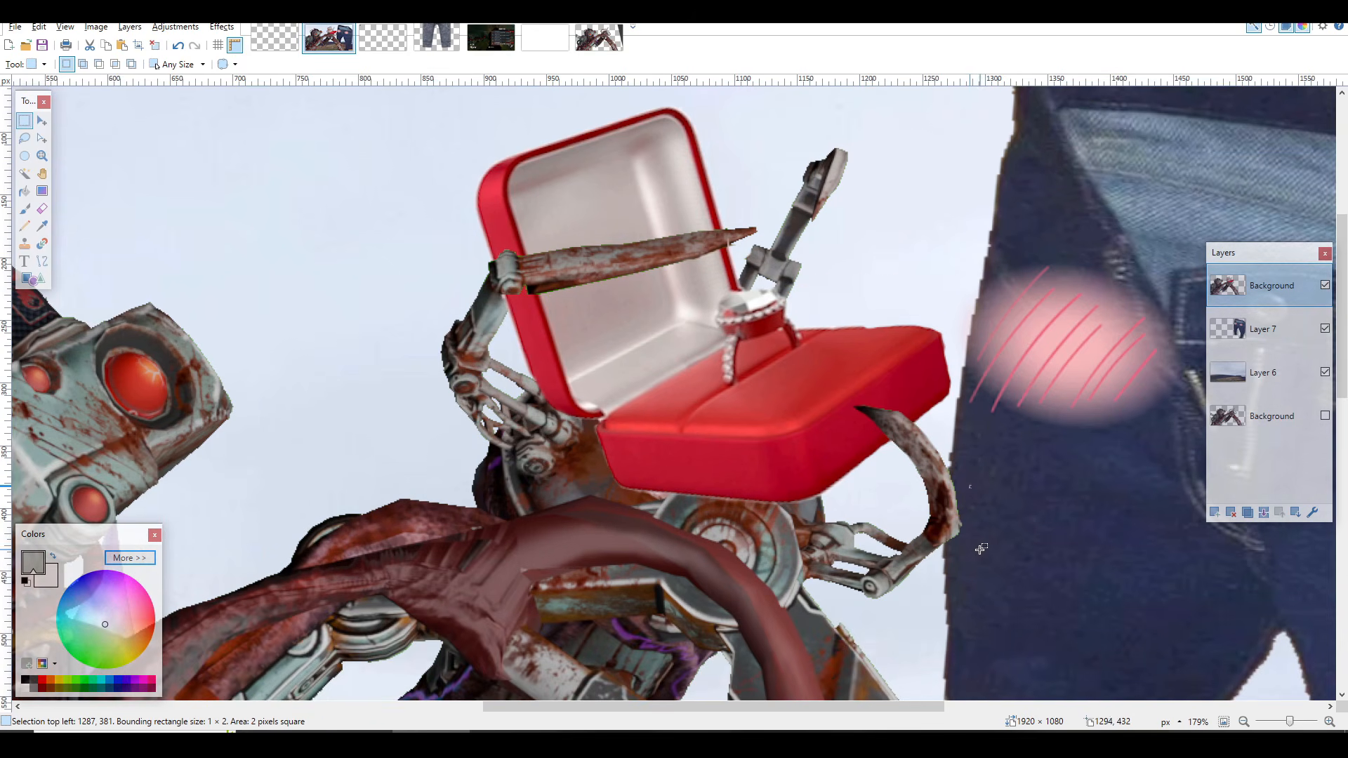
scroll(696, 263, up, 2)
drag(589, 230, 1114, 563)
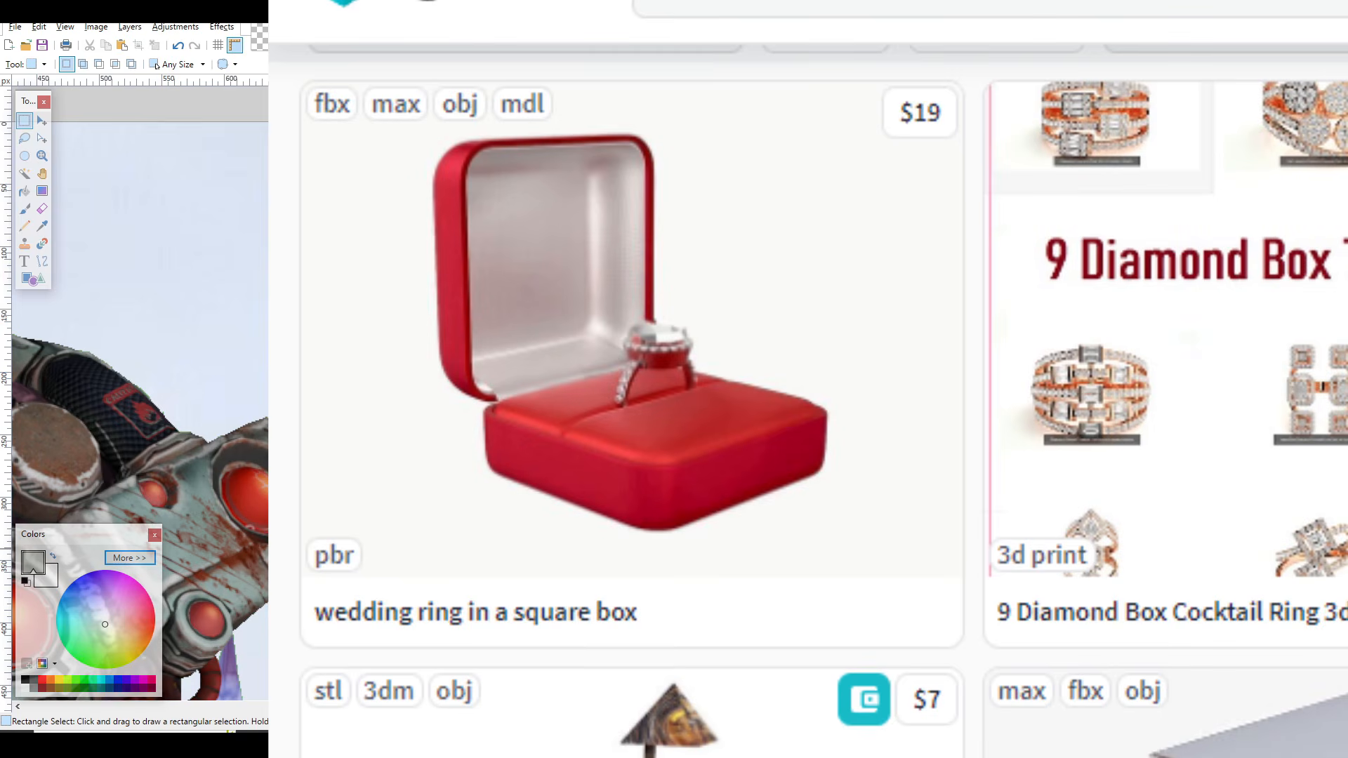
scroll(1104, 553, down, 3)
scroll(1037, 502, up, 4)
drag(473, 229, 1089, 666)
click(1034, 485)
scroll(1034, 485, down, 9)
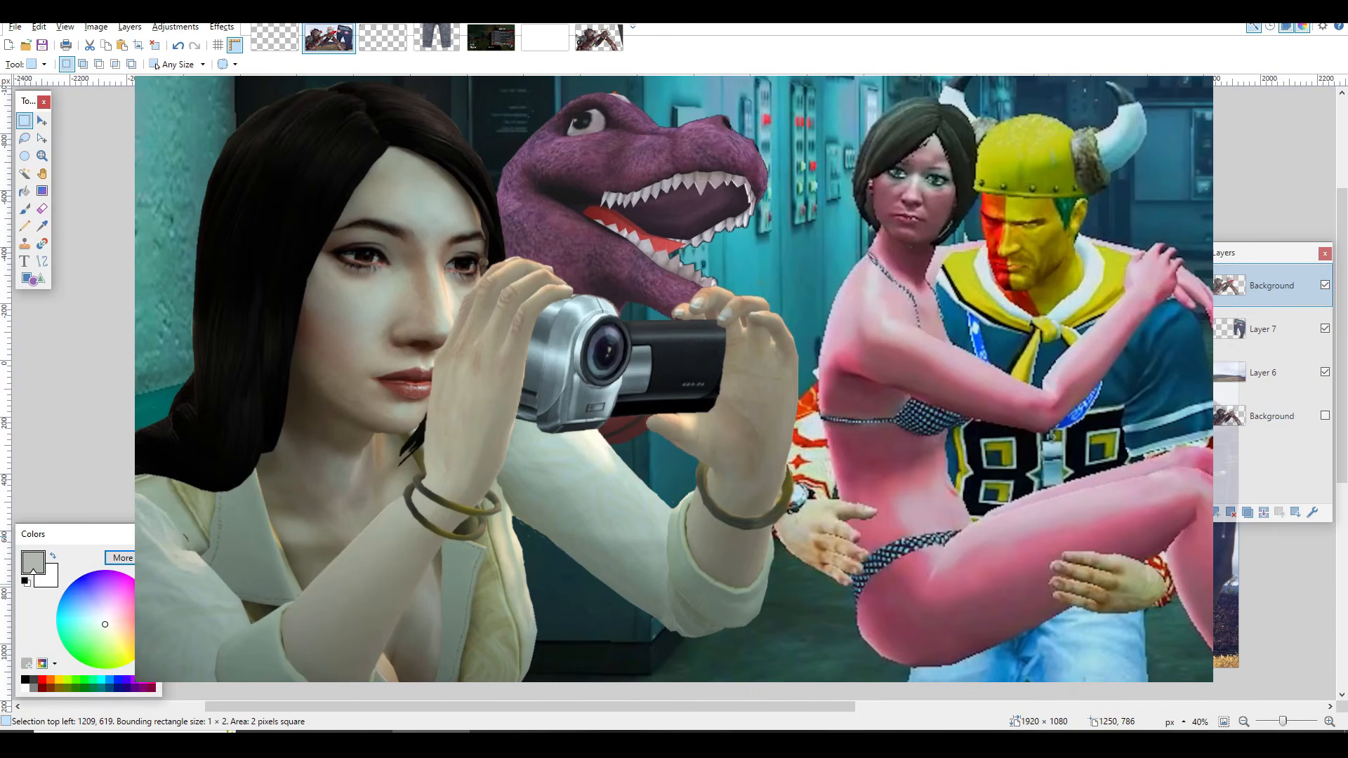
scroll(1034, 485, up, 3)
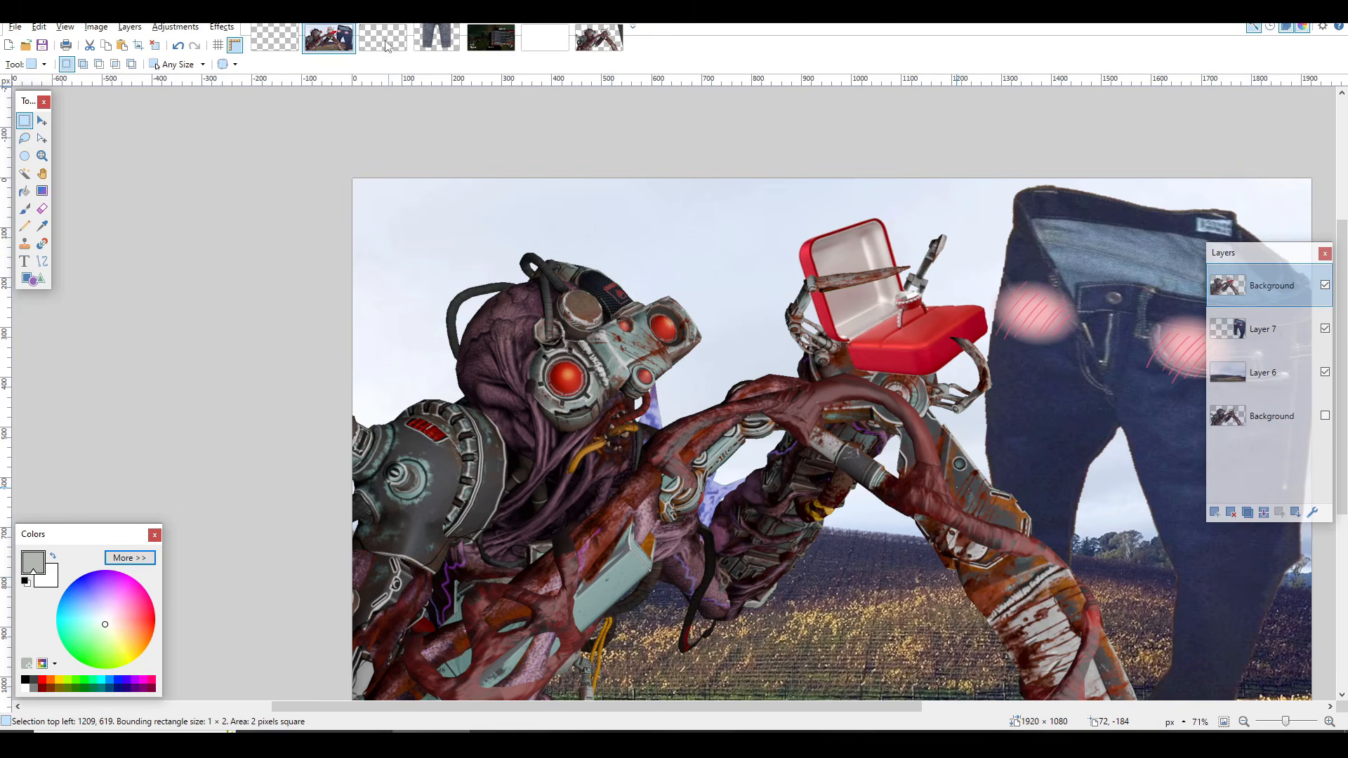
Step: Bring up the DAY 13 game screenshot image and hide its jjeans layer and Layer 5
click(491, 37)
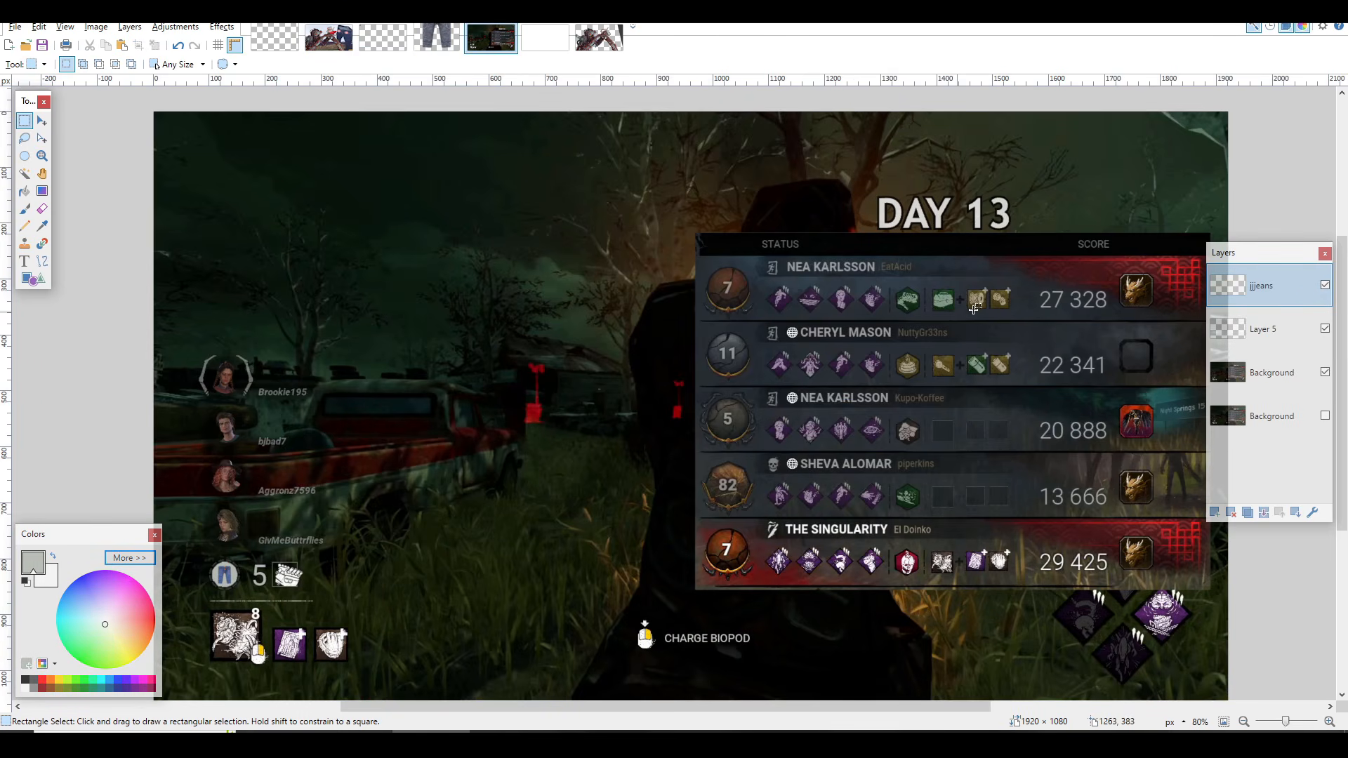
drag(312, 223, 972, 475)
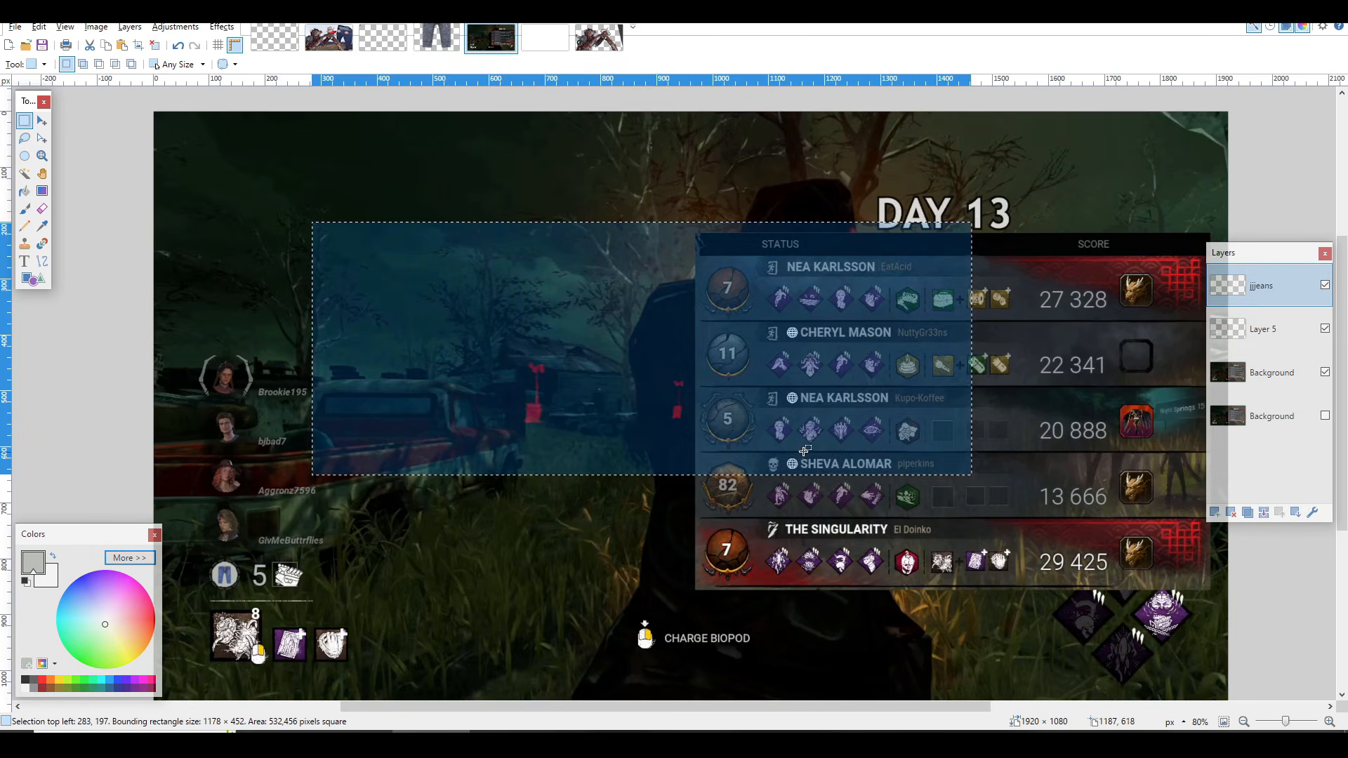
click(805, 451)
click(1325, 329)
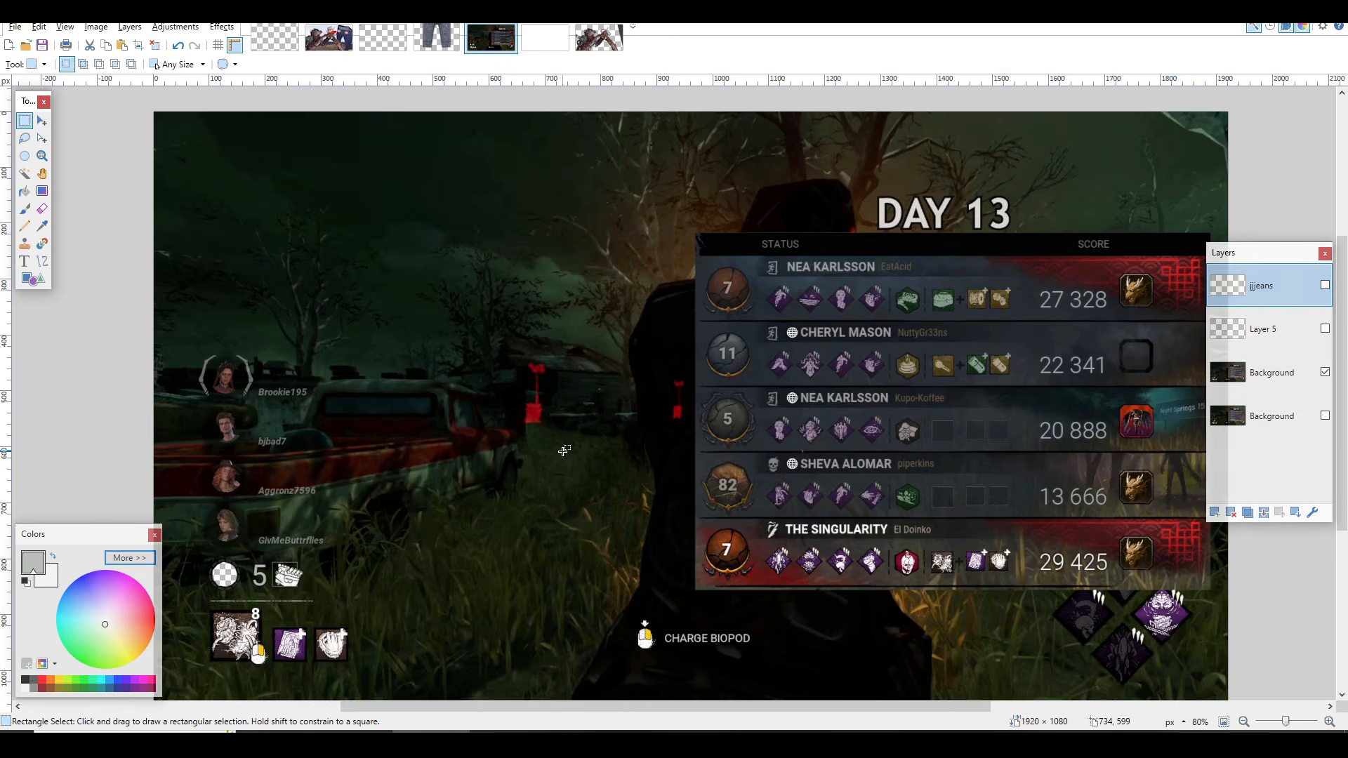
Step: Show the bottom Background layer instead of the cut-out Background layer above it and examine the original round HUD icon
scroll(212, 573, up, 10)
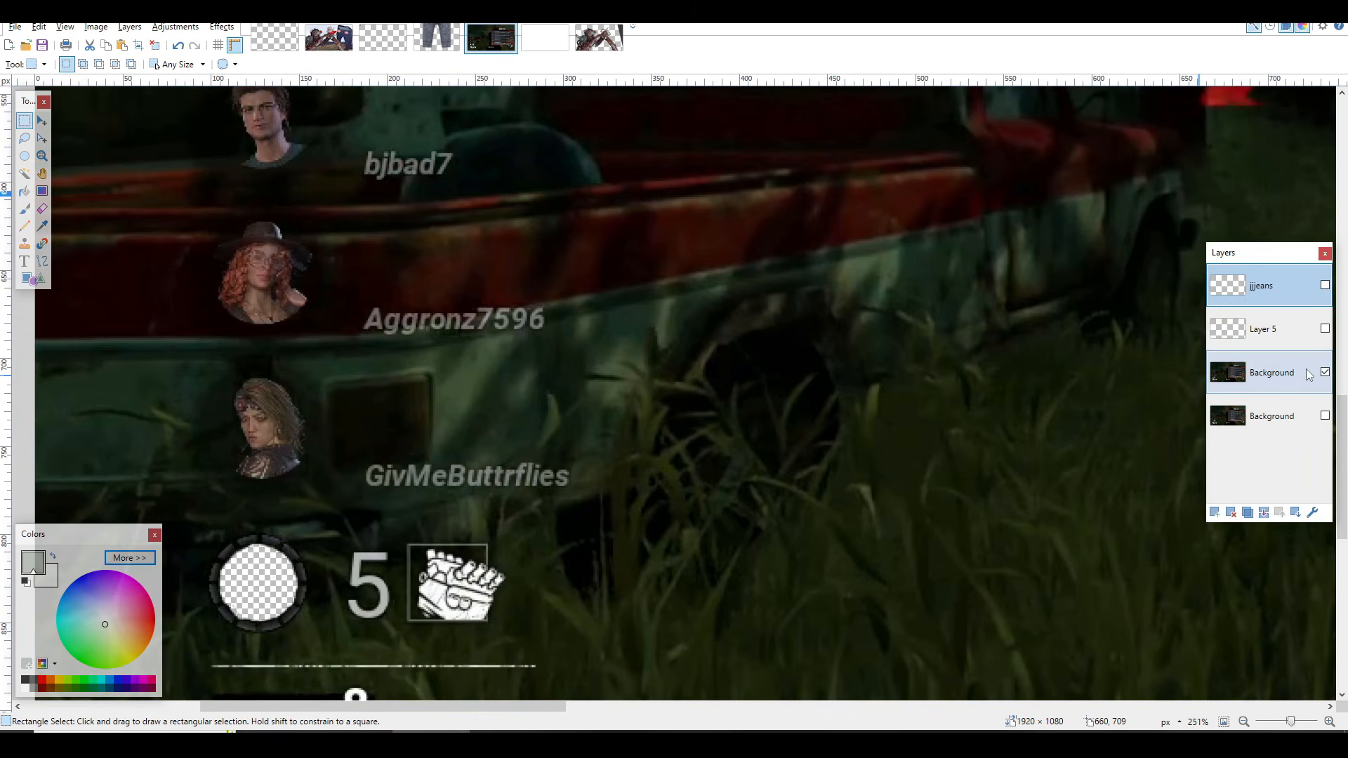
click(1325, 416)
click(1325, 372)
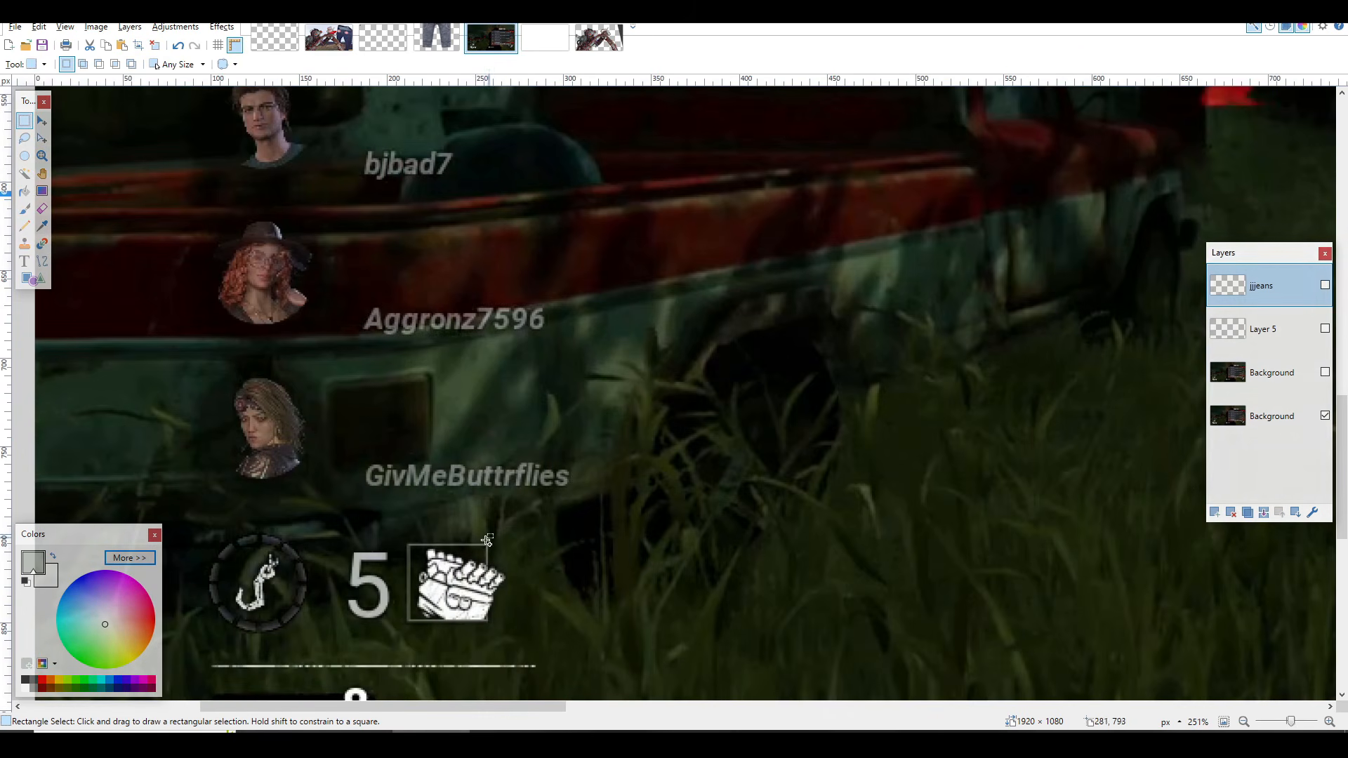
scroll(397, 690, up, 3)
drag(386, 702, 278, 703)
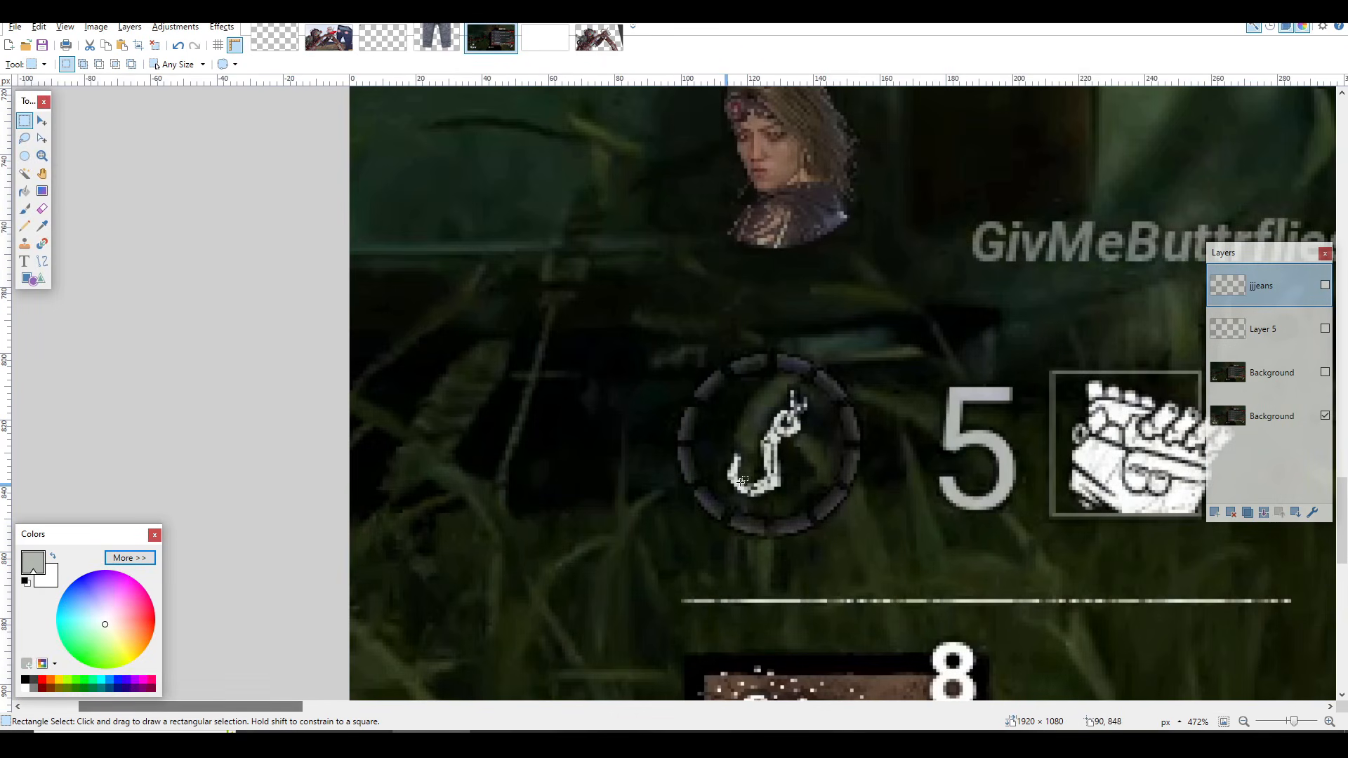
Step: Show the cut-out Background layer instead of the bottom one and examine the transparent hole in the round HUD icon
mouse_move(647, 380)
mouse_down()
mouse_move(738, 418)
mouse_move(854, 500)
mouse_up()
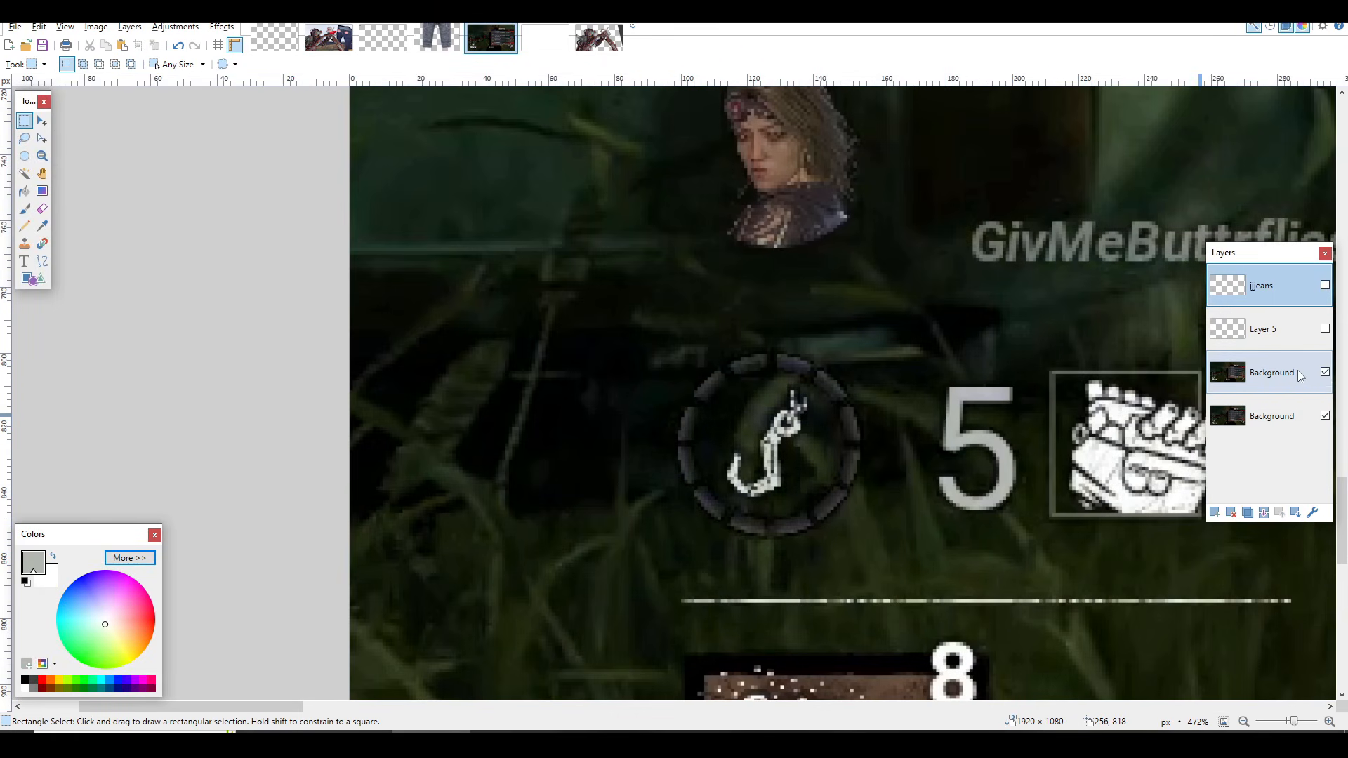
click(1326, 415)
scroll(629, 447, up, 3)
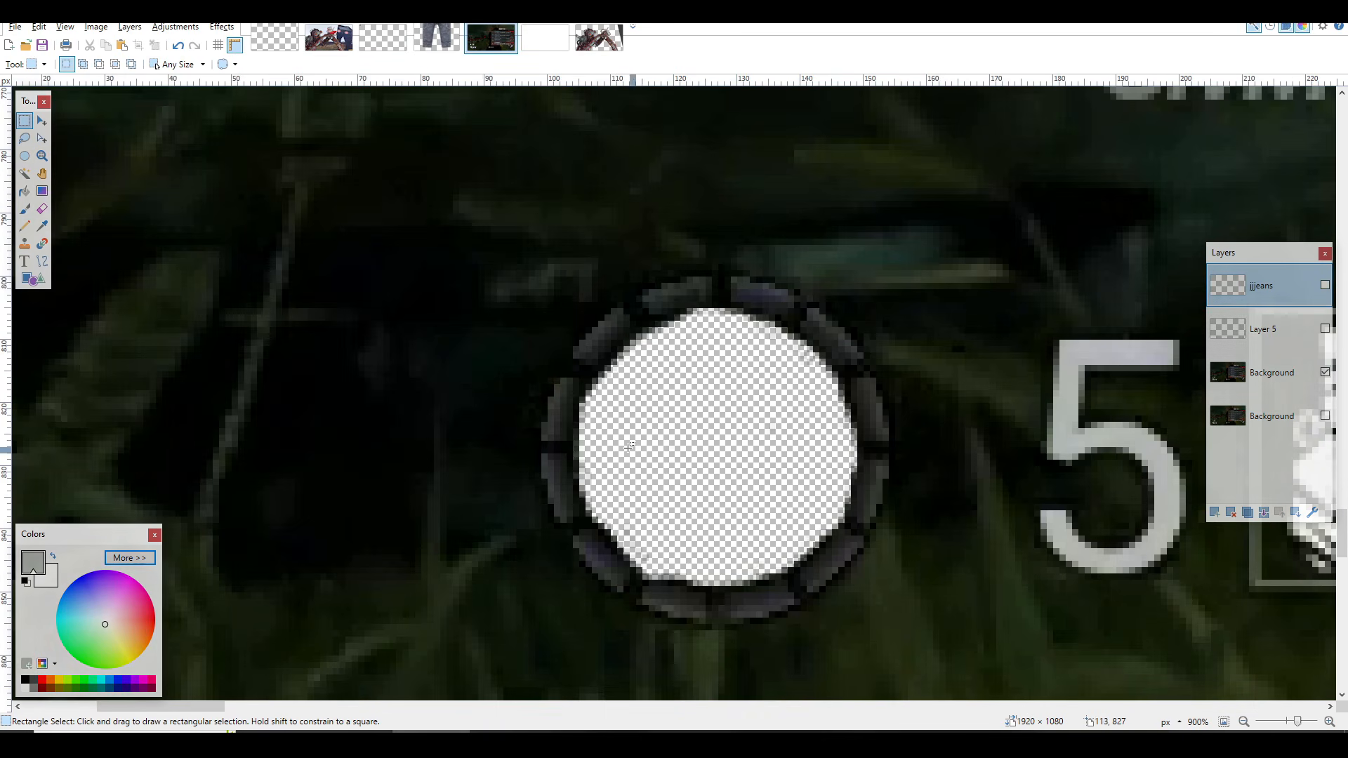
drag(555, 365, 889, 455)
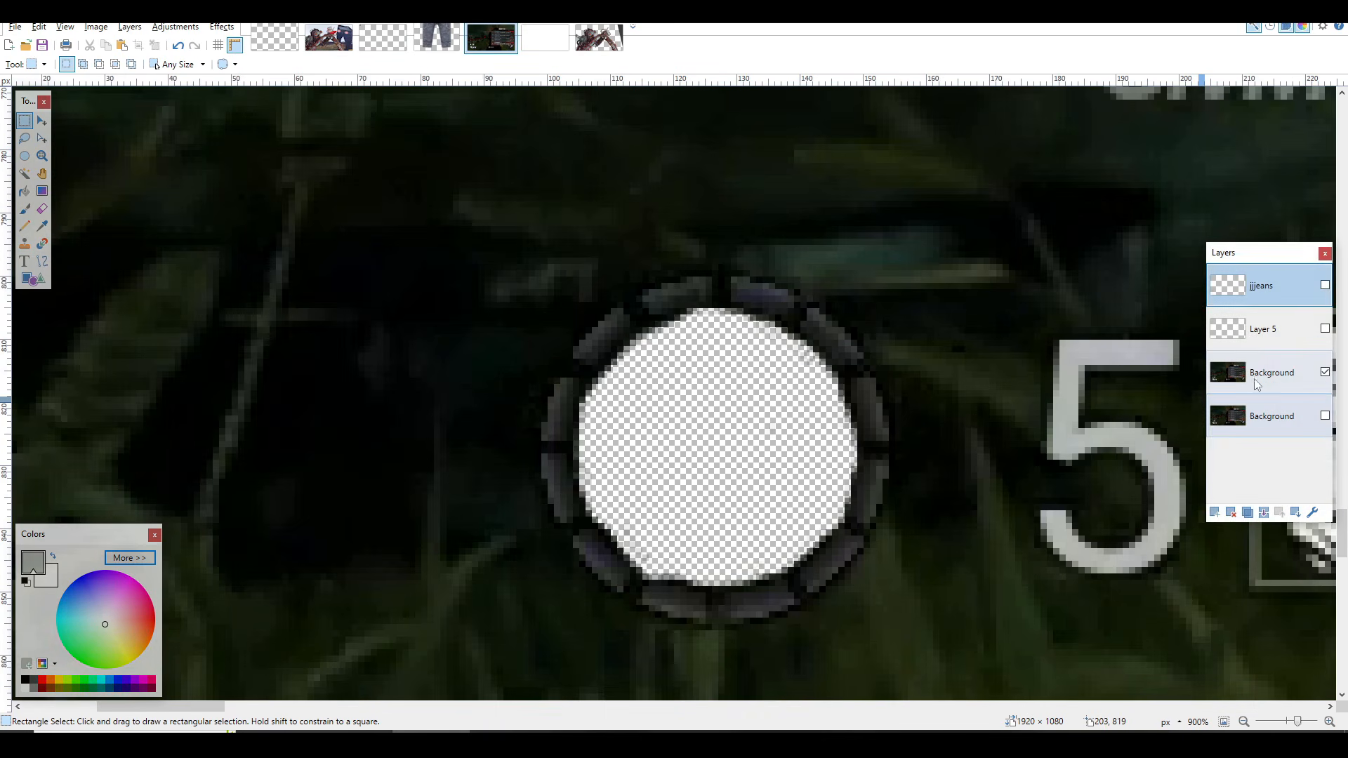
Step: Show Layer 5's grey circle behind the hole and sample the numeral 5's grey as the primary color with the Color Picker
click(1325, 328)
drag(687, 344, 748, 424)
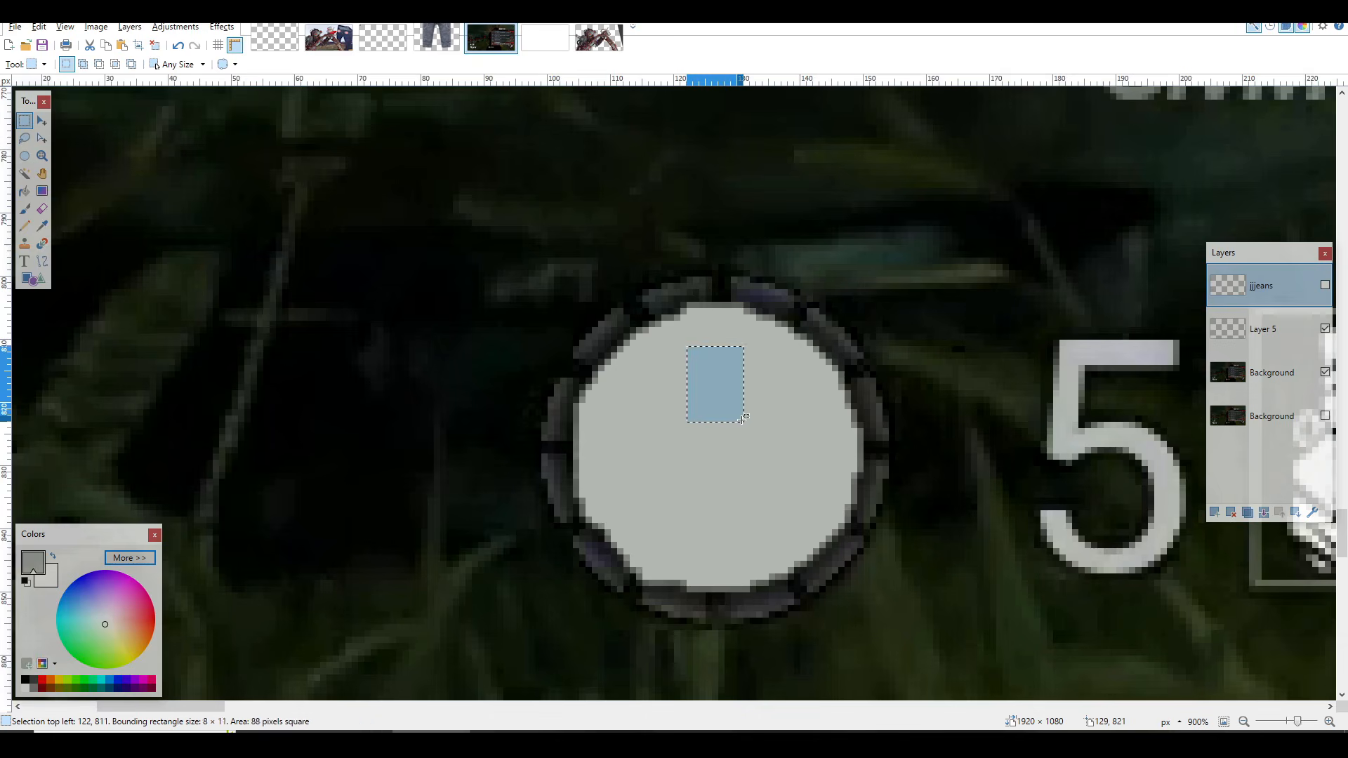
scroll(892, 414, down, 3)
click(993, 410)
scroll(1001, 406, up, 4)
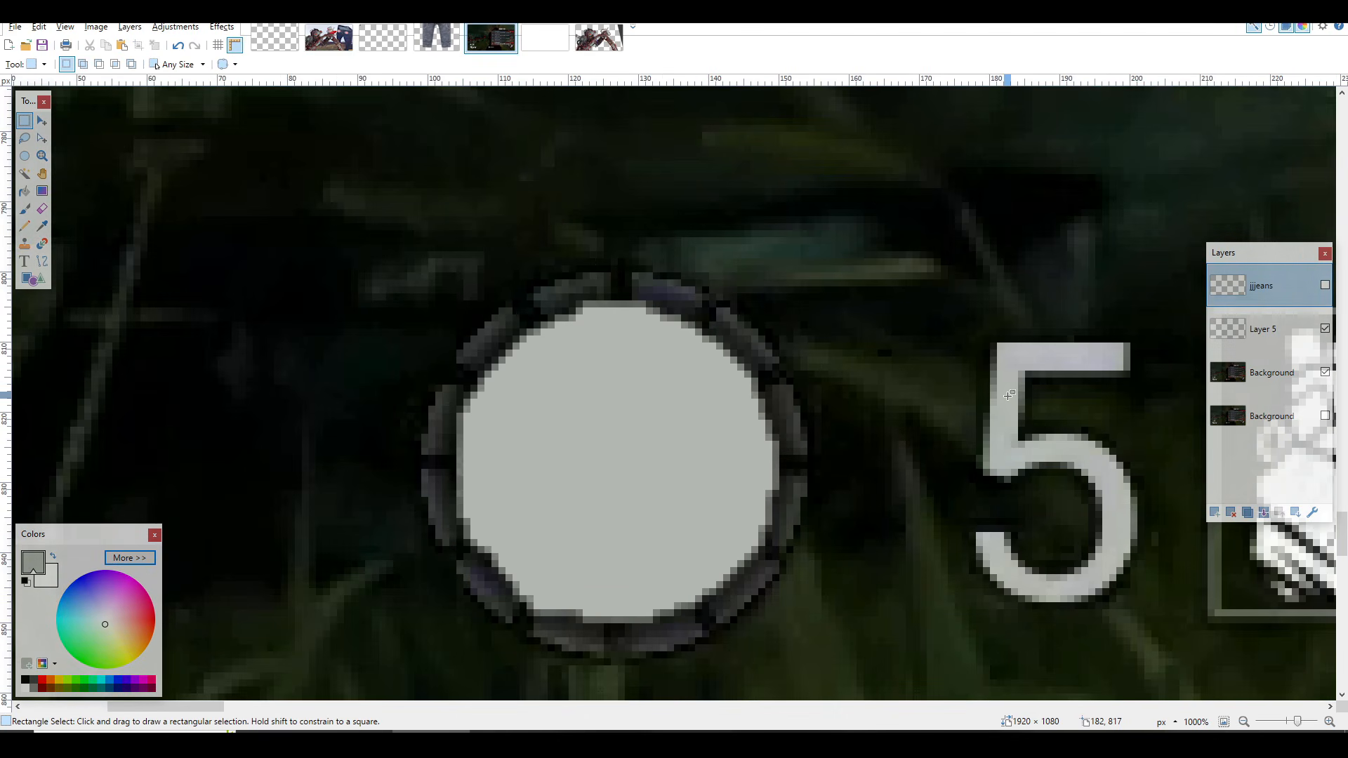
key(k)
key(f)
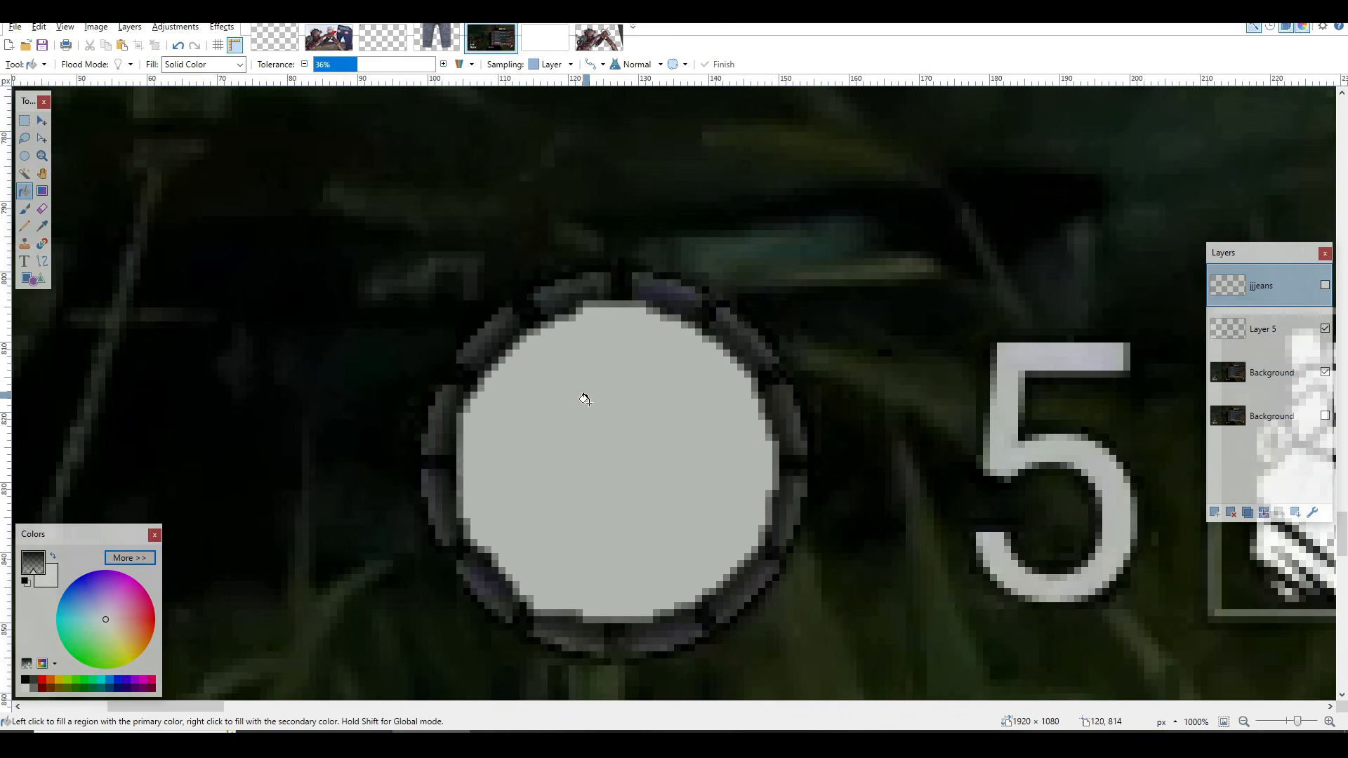
key(s)
Step: Show the jjeans layer on top of the grey circle in the HUD icon
click(1325, 284)
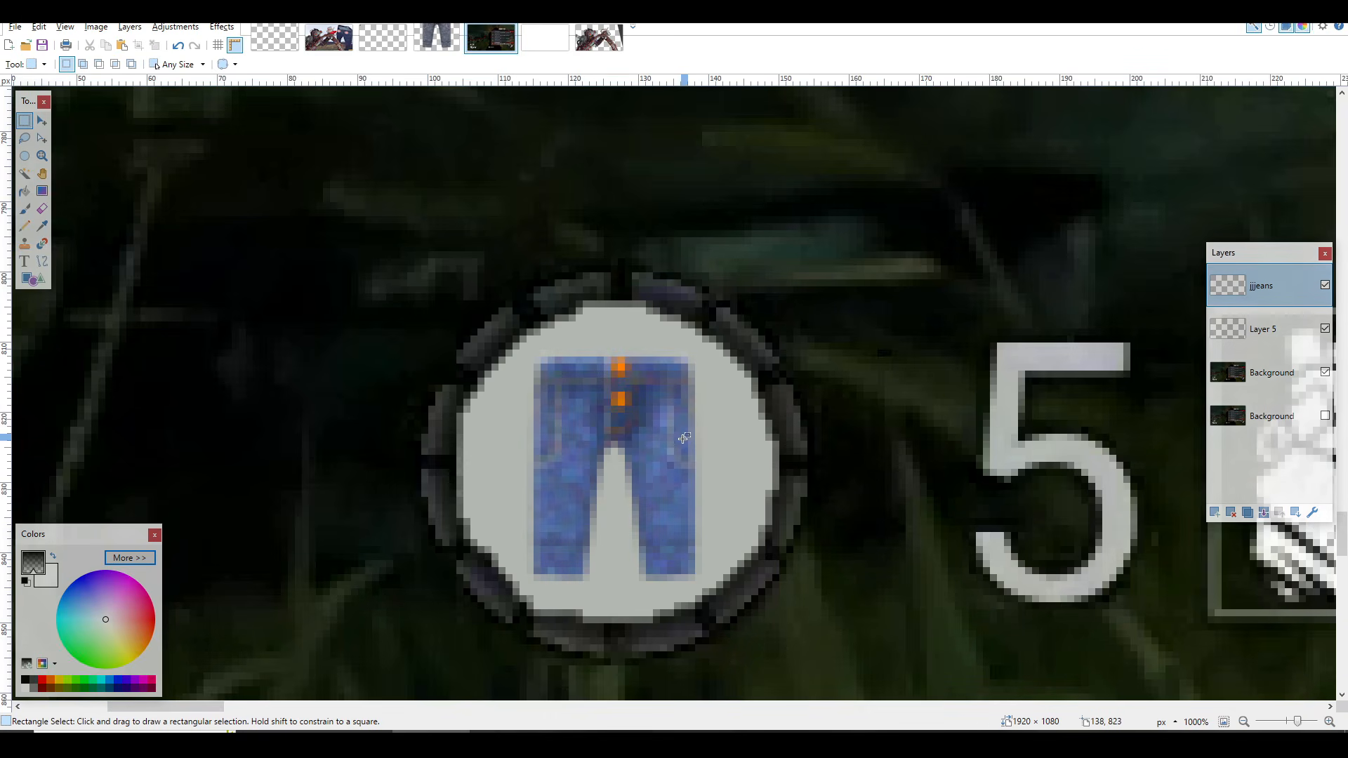
scroll(683, 437, up, 2)
scroll(602, 452, down, 6)
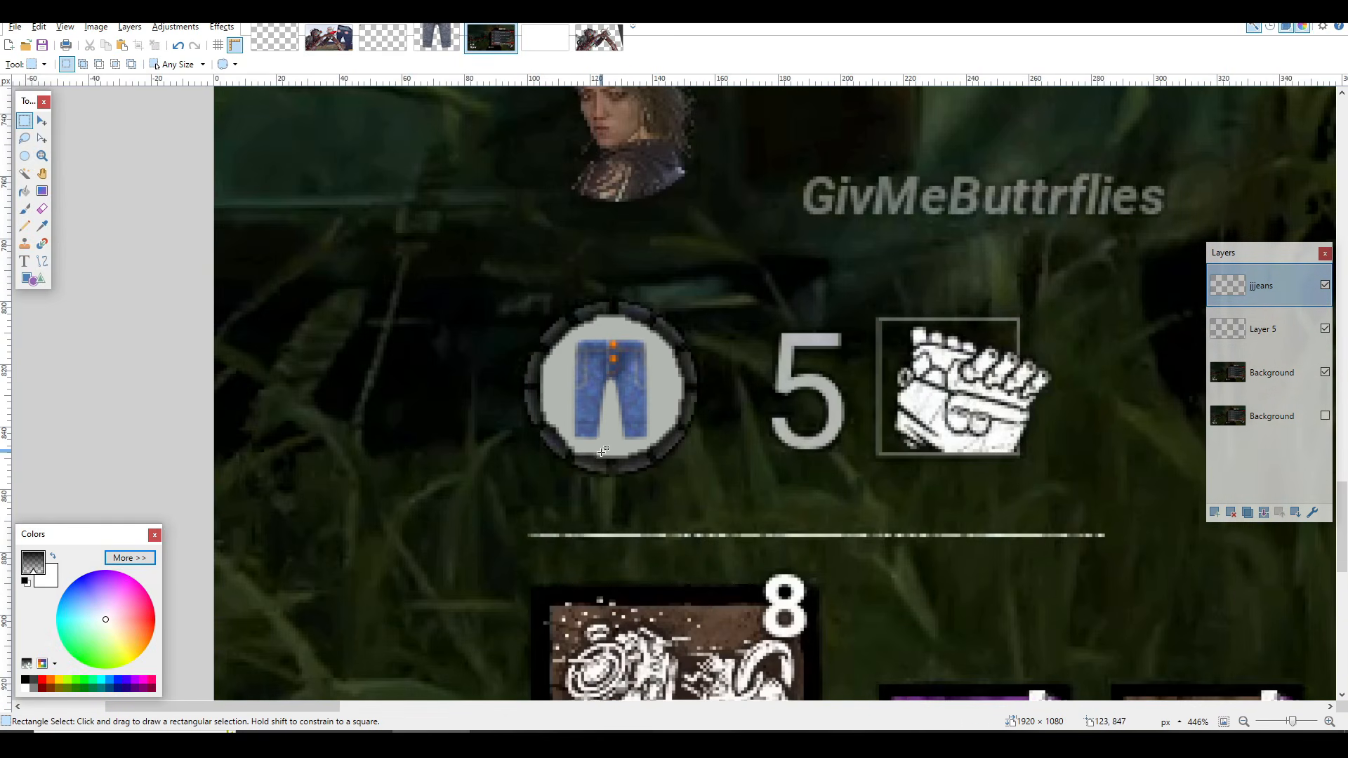
Step: Open the separate jeans image and apply Hue / Saturation to all of it with saturation 194 and lightness 6, leaving nothing selected
click(420, 28)
scroll(637, 337, up, 5)
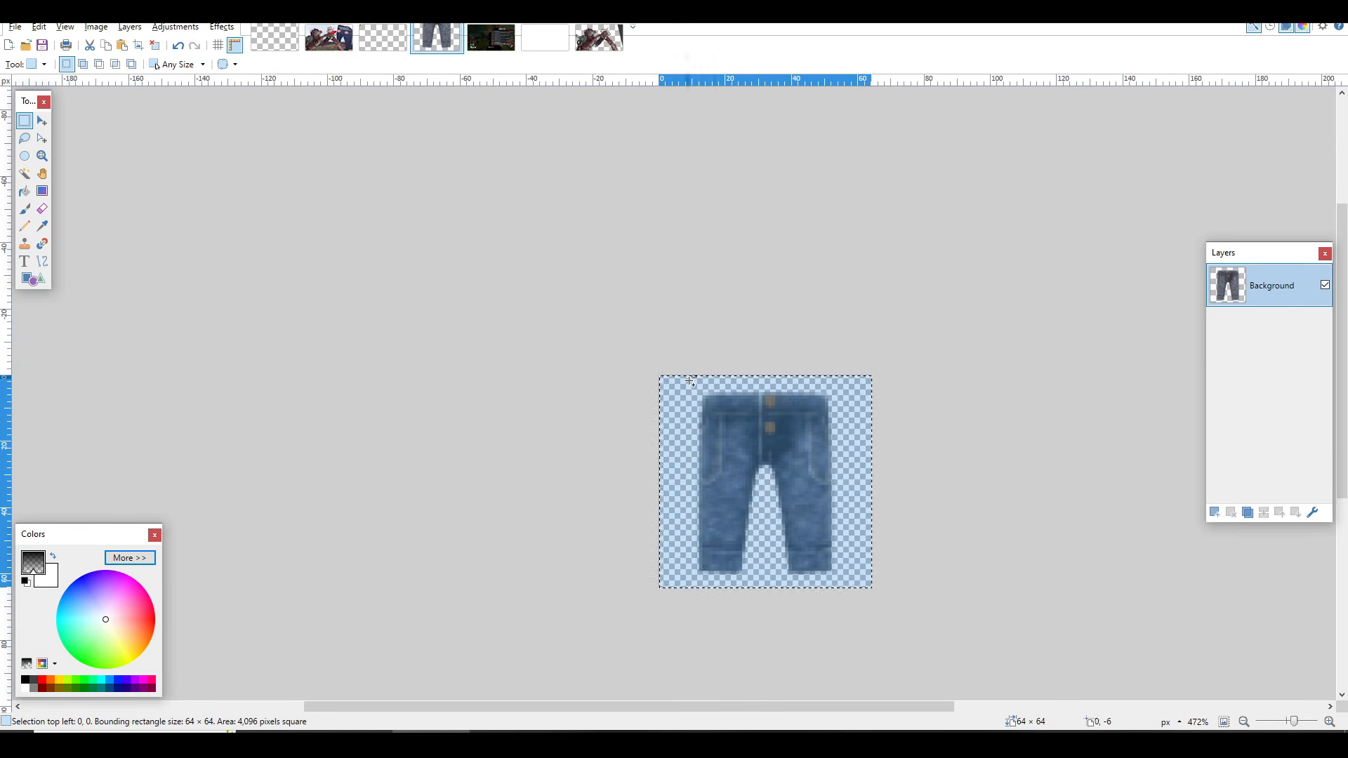
scroll(789, 476, up, 3)
key(ctrl+a)
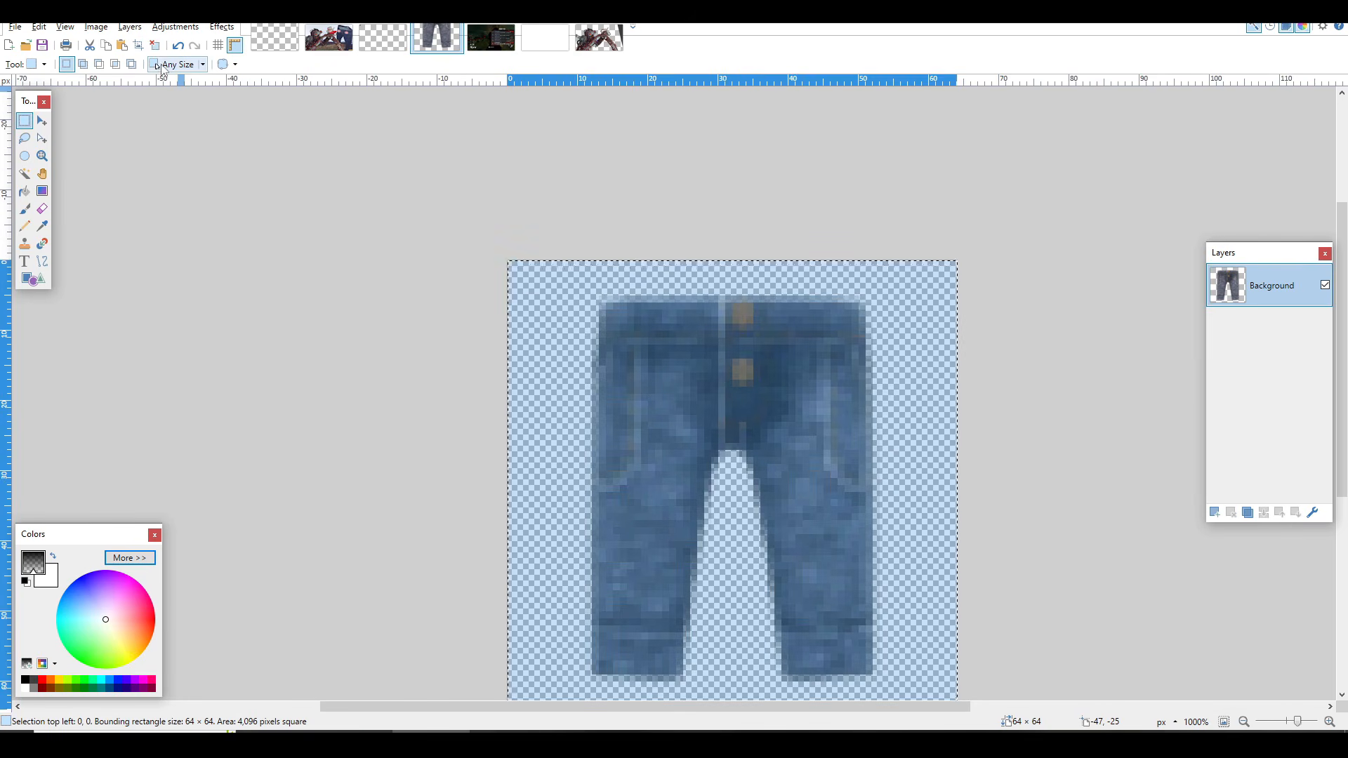
click(176, 26)
click(210, 145)
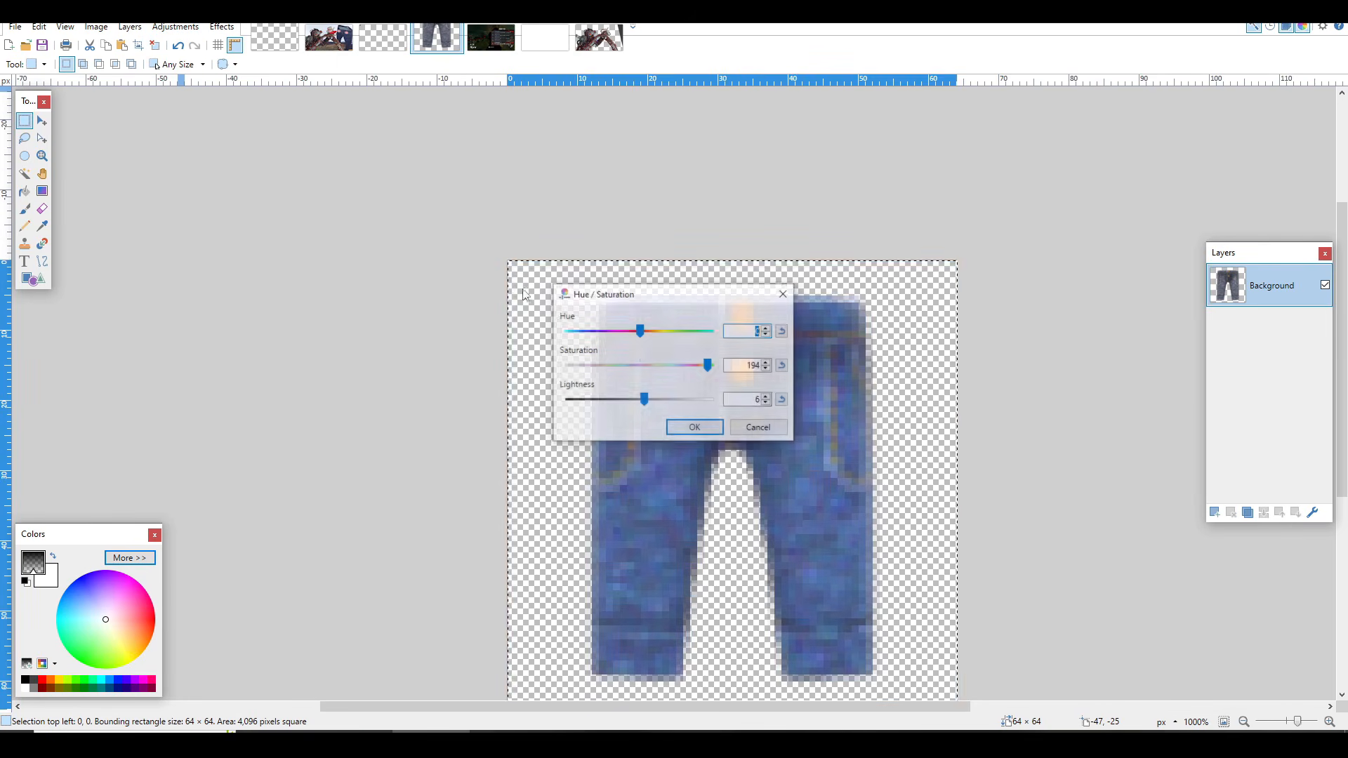
click(694, 427)
key(ctrl+d)
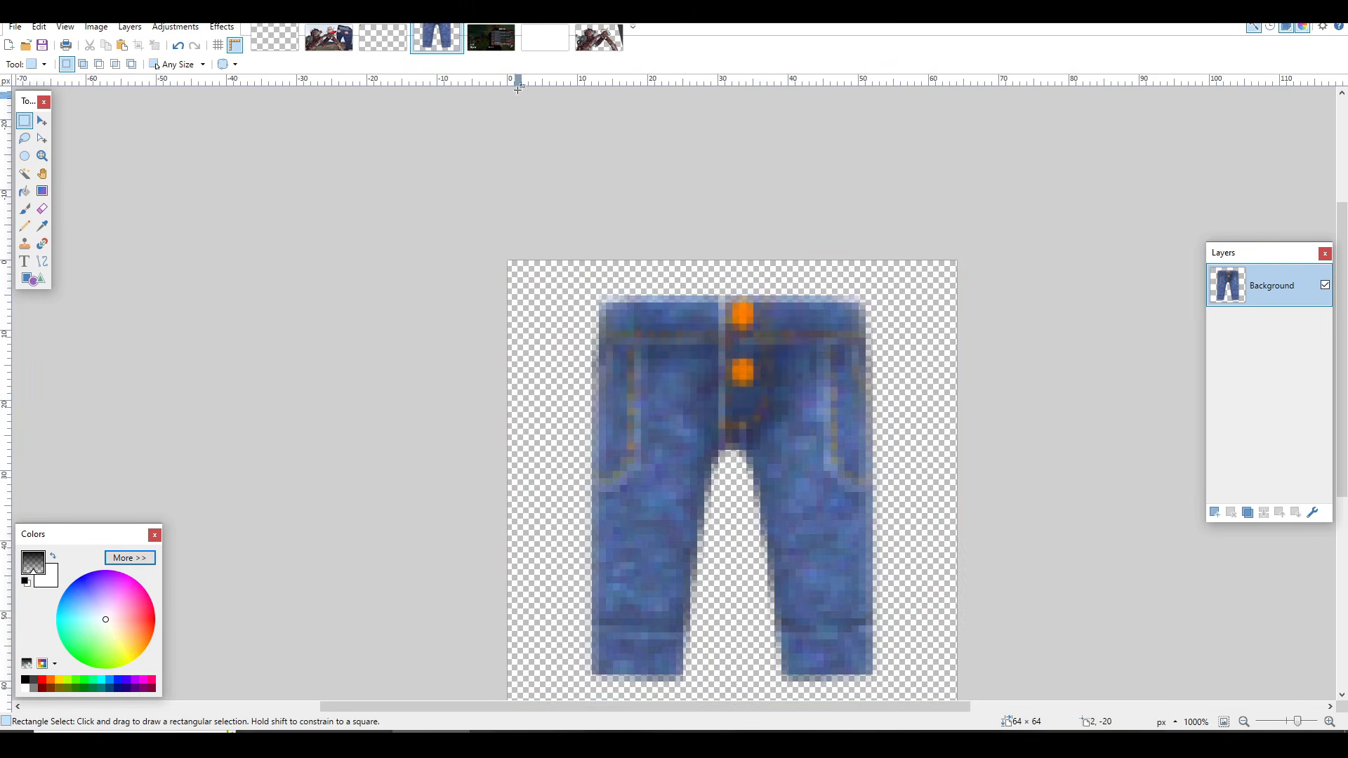
Step: Return to the DAY 13 image and examine the jeans icon among the surrounding HUD elements at close and wide range
click(491, 39)
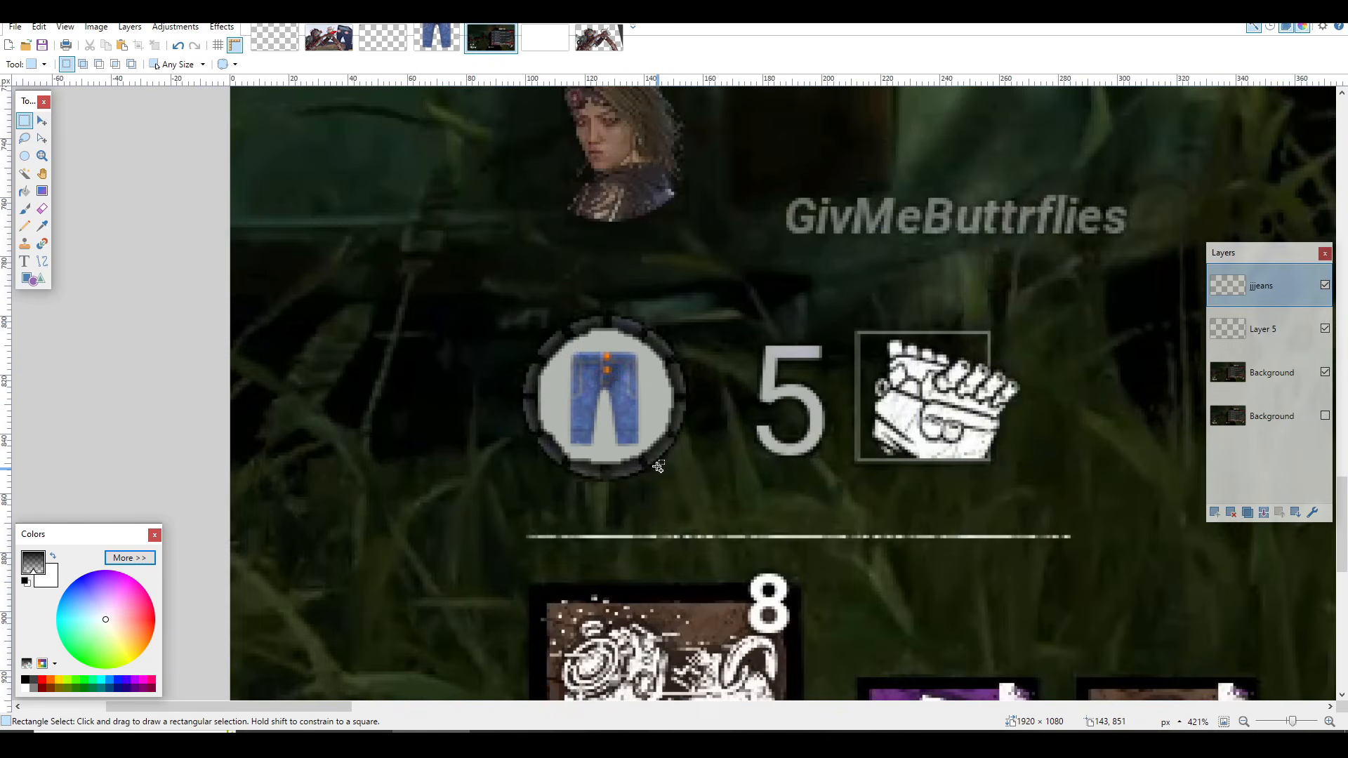
scroll(658, 467, up, 4)
mouse_move(414, 235)
mouse_down()
mouse_move(804, 566)
mouse_move(859, 633)
mouse_up()
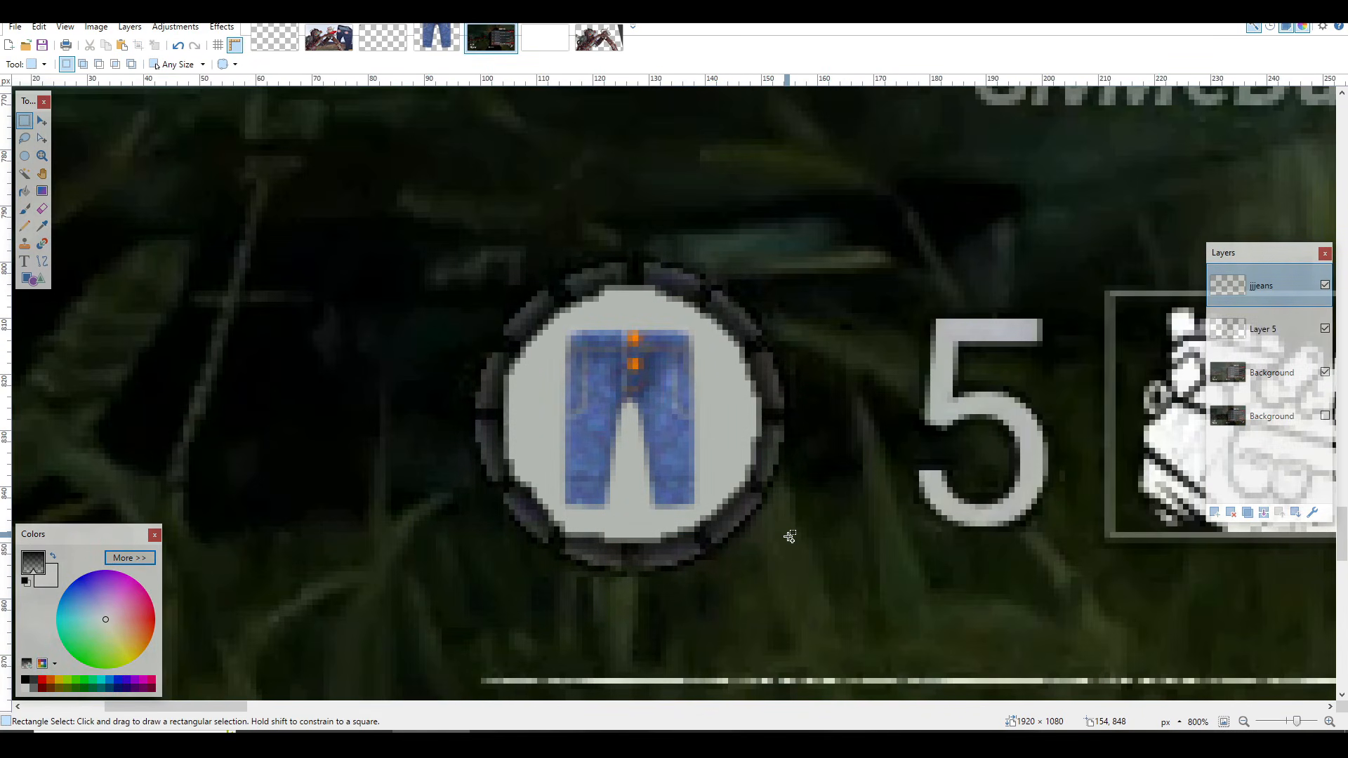
scroll(790, 537, down, 8)
scroll(972, 612, up, 1)
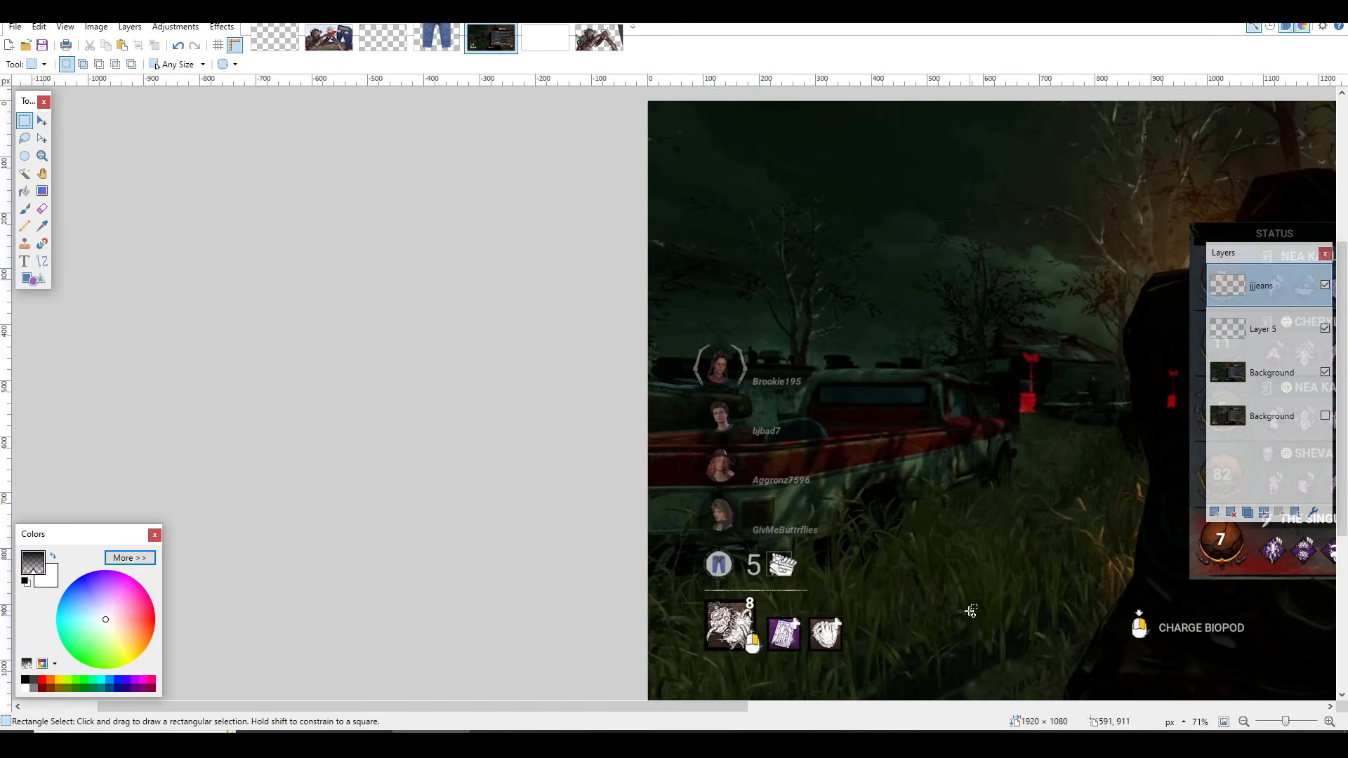
scroll(758, 569, up, 5)
drag(737, 423, 1039, 510)
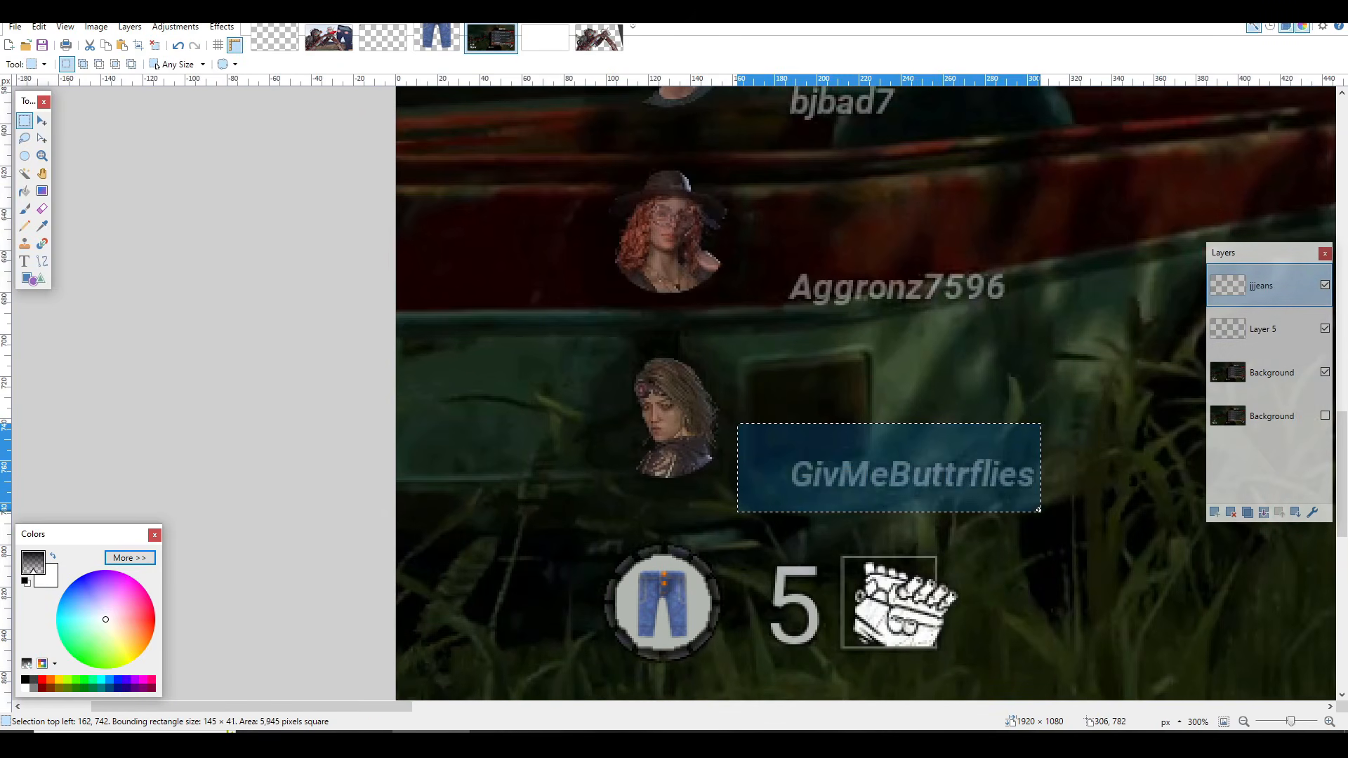
scroll(1040, 511, down, 3)
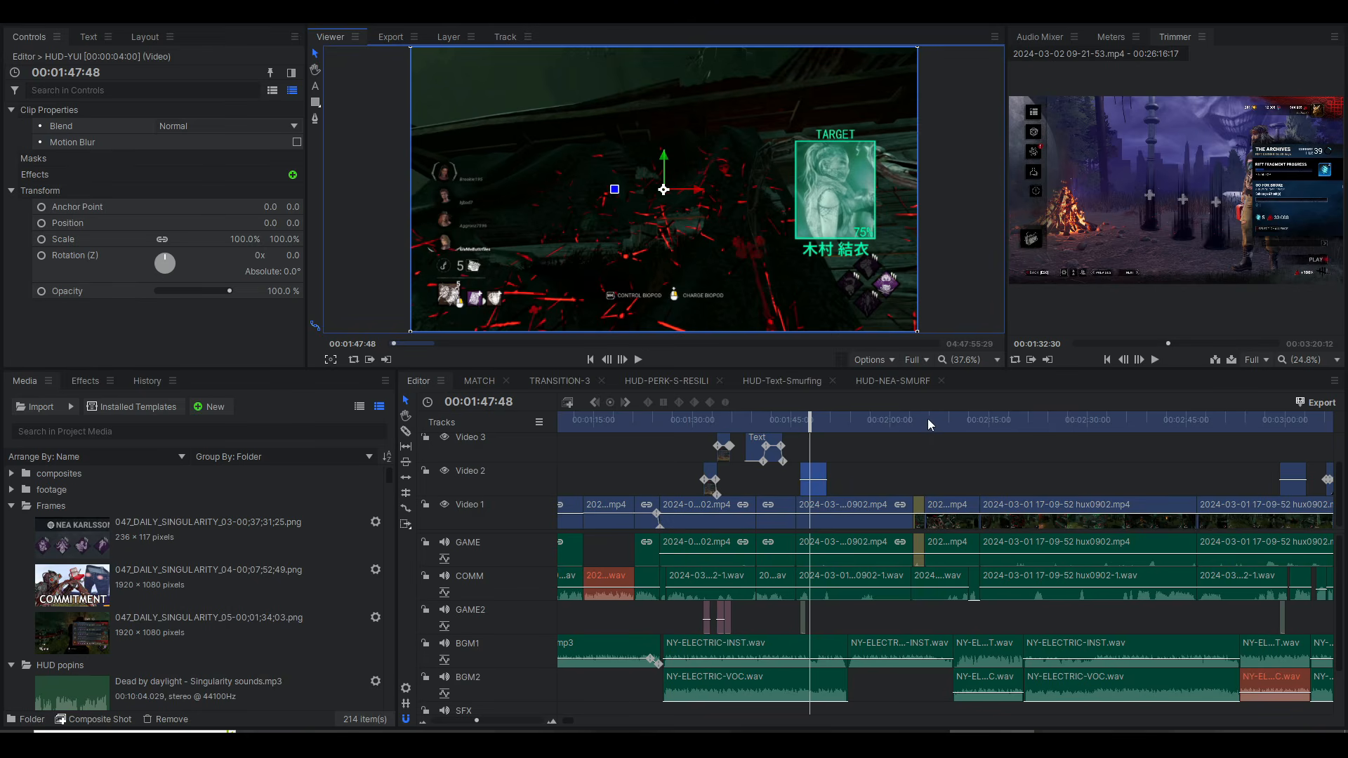
Step: Switch to HitFilm and review the edited HUD in the timeline at 00:01:49:37 and 00:02:59:53
drag(815, 417, 828, 420)
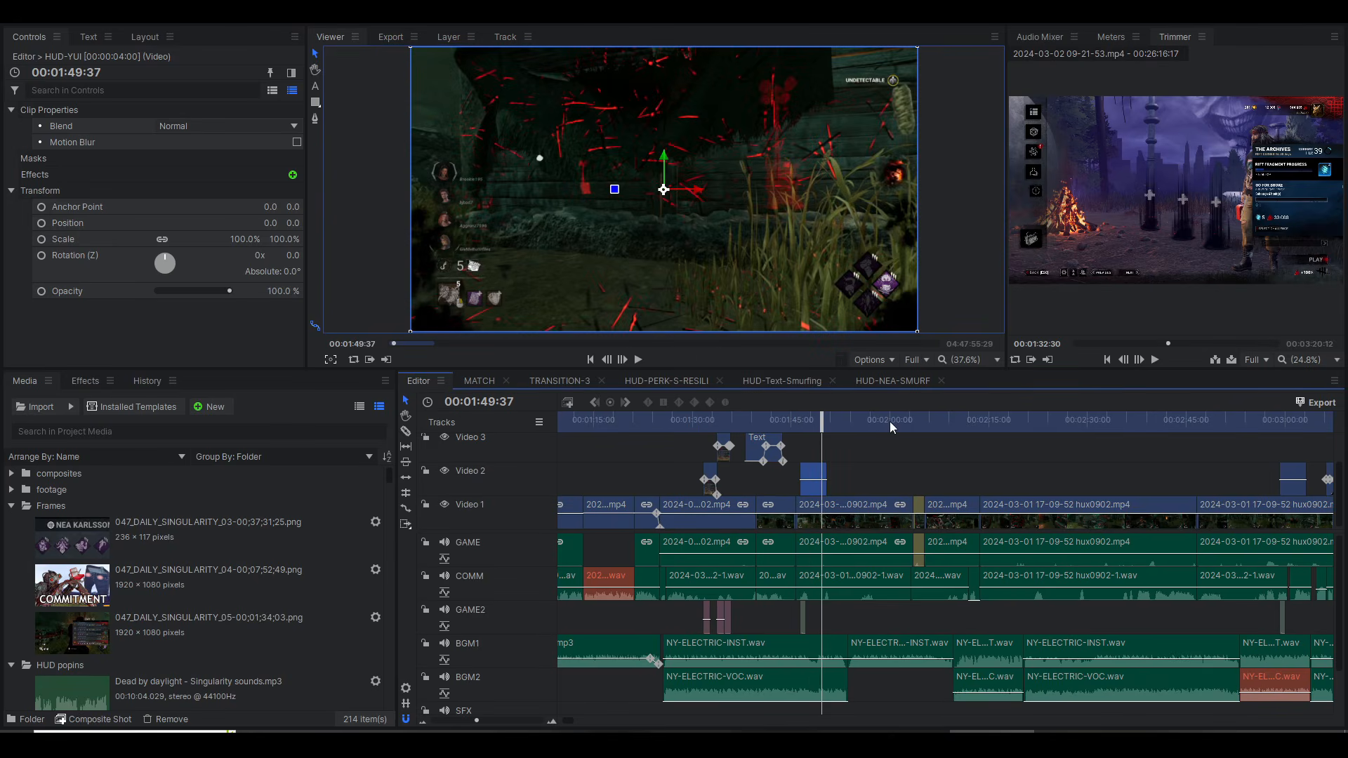
click(1284, 421)
scroll(1114, 454, right, 5)
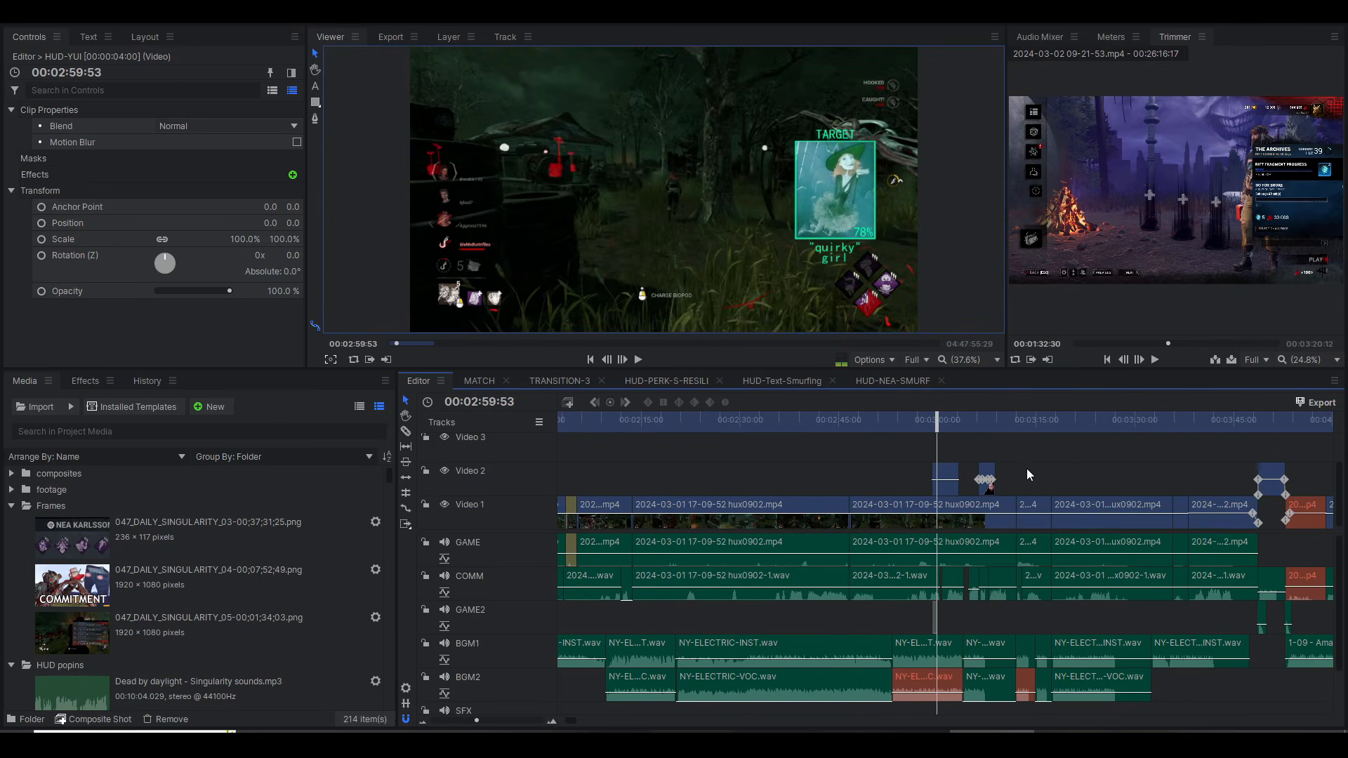
Step: Play the HUD-MIKAELA clip in the Editor timeline to 00:03:01:39 and view its source image hud-mikaela.png from the project media
scroll(989, 476, up, 3)
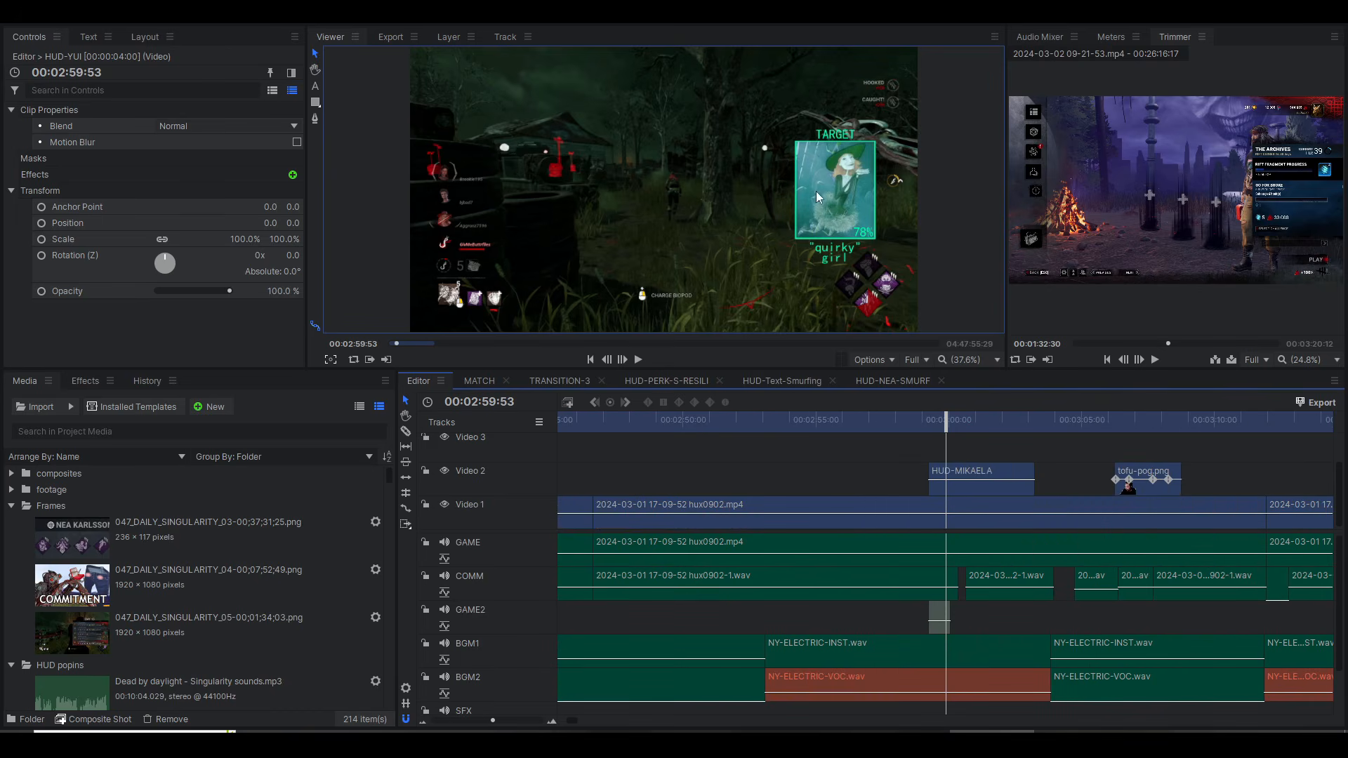
click(929, 420)
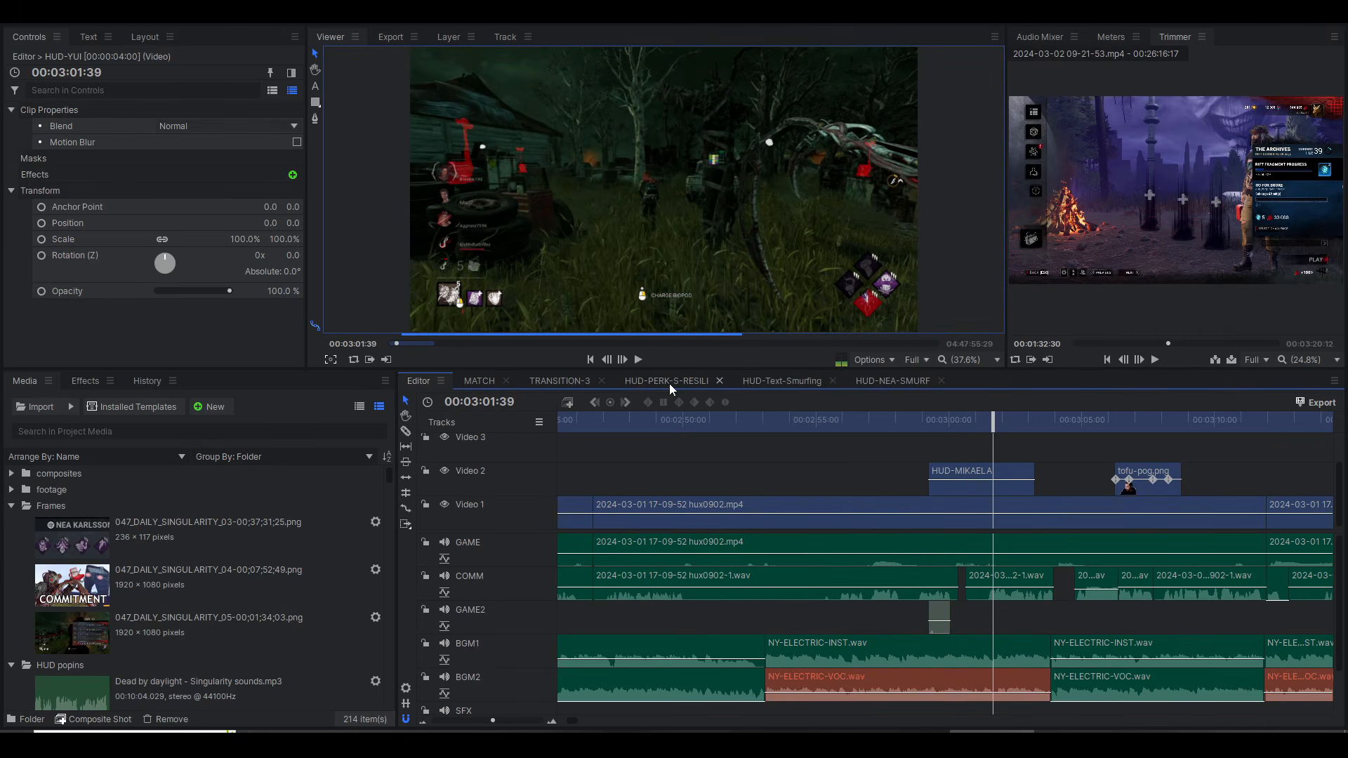
scroll(210, 551, down, 5)
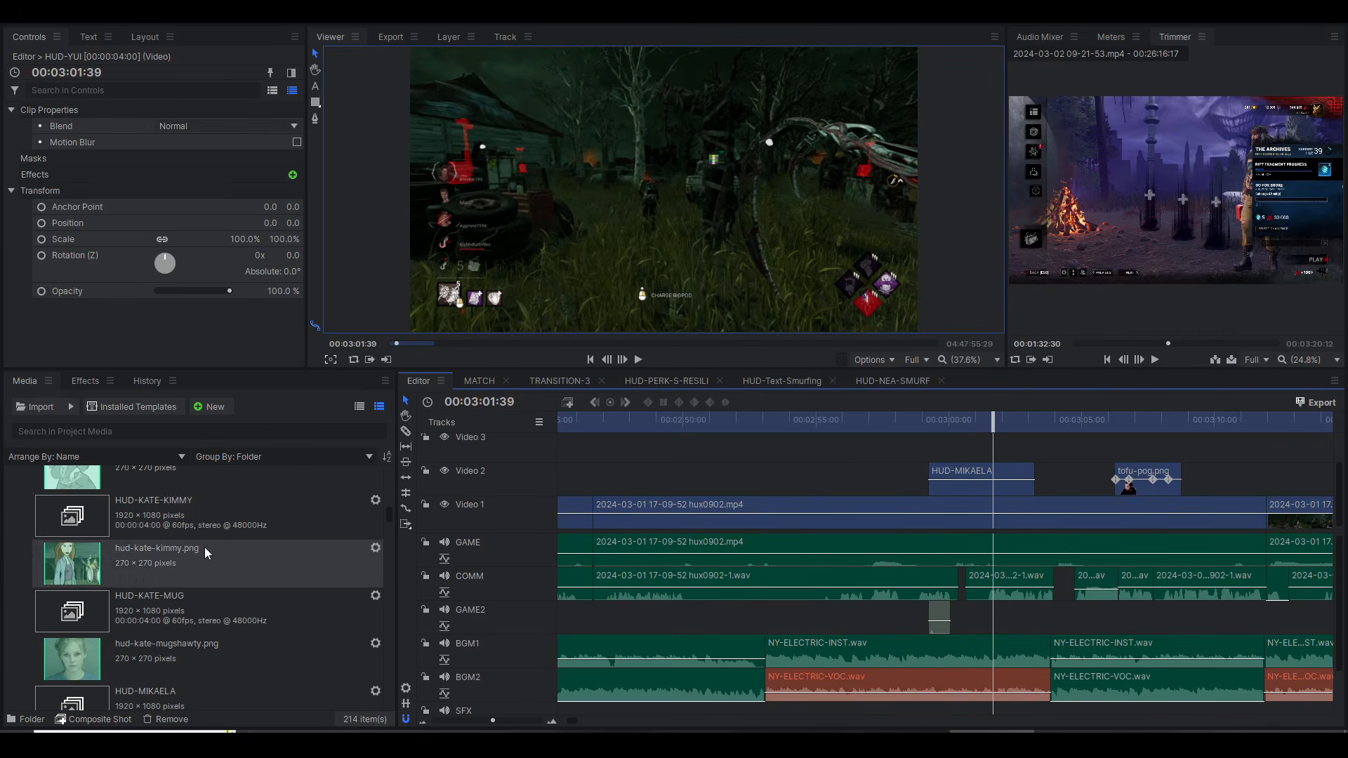
click(205, 534)
scroll(211, 533, up, 3)
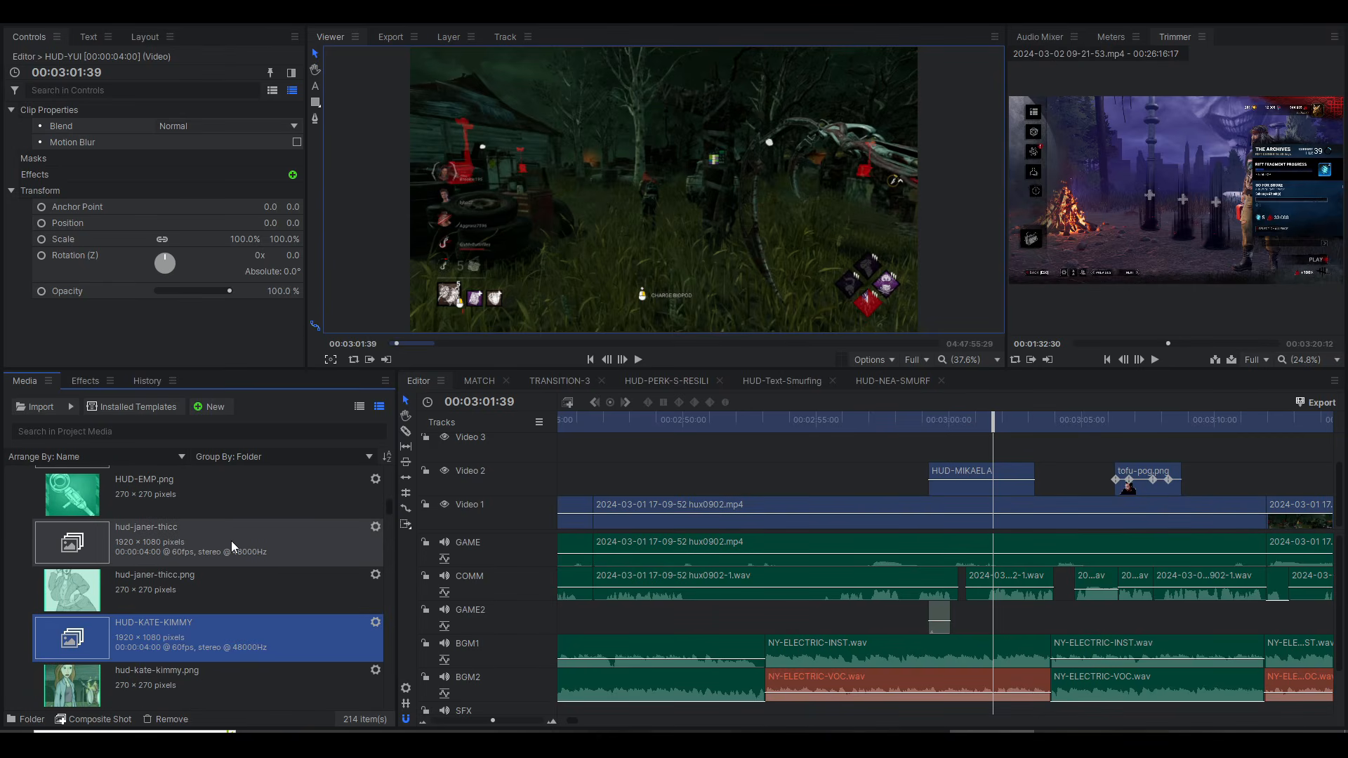
scroll(232, 545, up, 6)
scroll(230, 541, down, 8)
scroll(155, 587, down, 3)
click(175, 627)
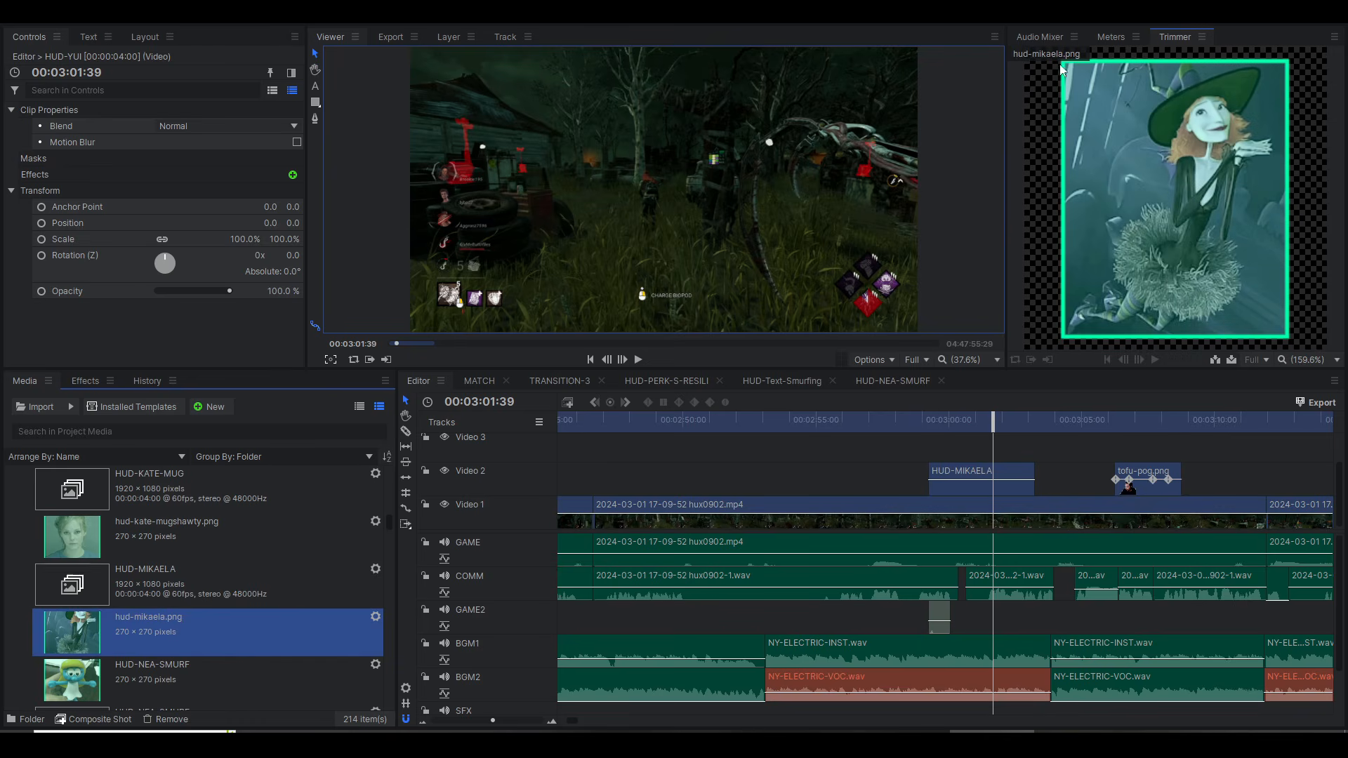
Step: Open the HUD-MIKAELA composite shot and look through its layer stack with the playhead at 00:00:00:00
click(181, 595)
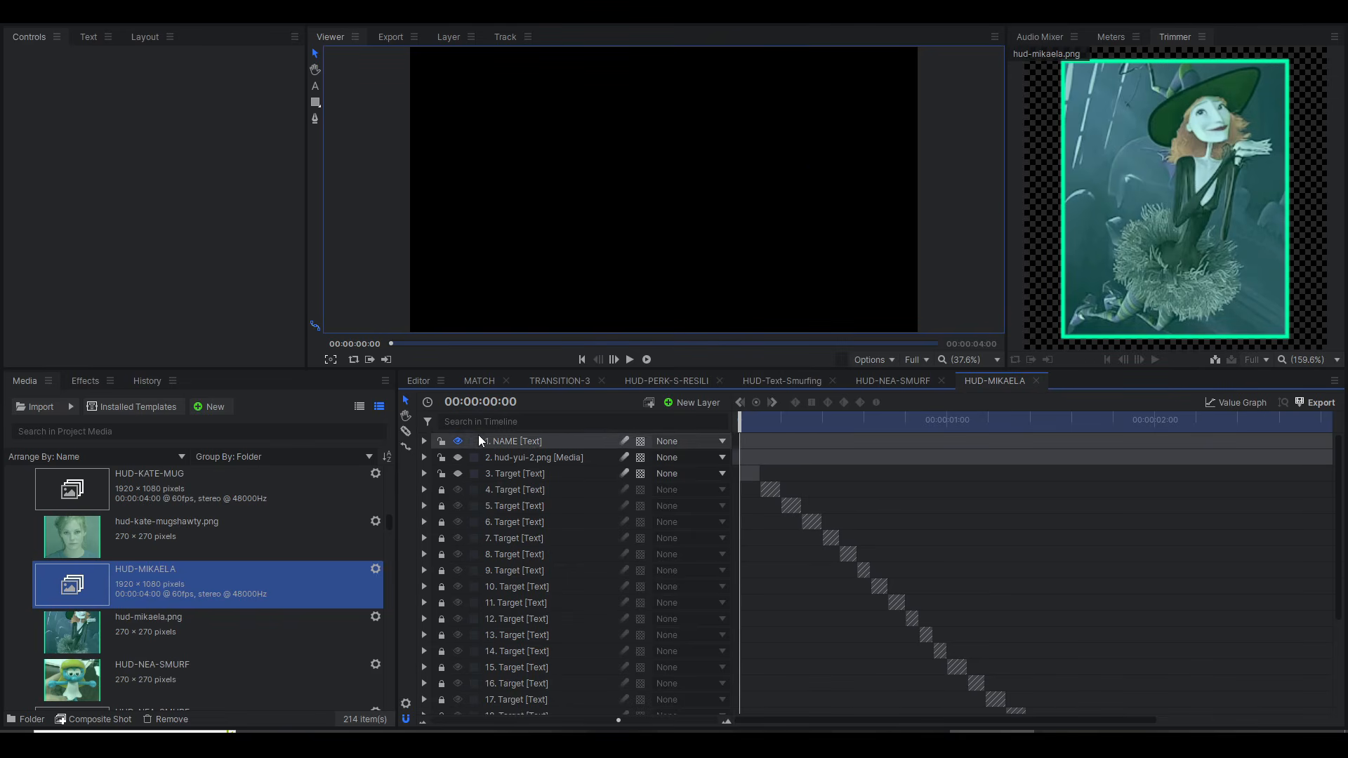
scroll(875, 534, down, 3)
scroll(864, 540, up, 3)
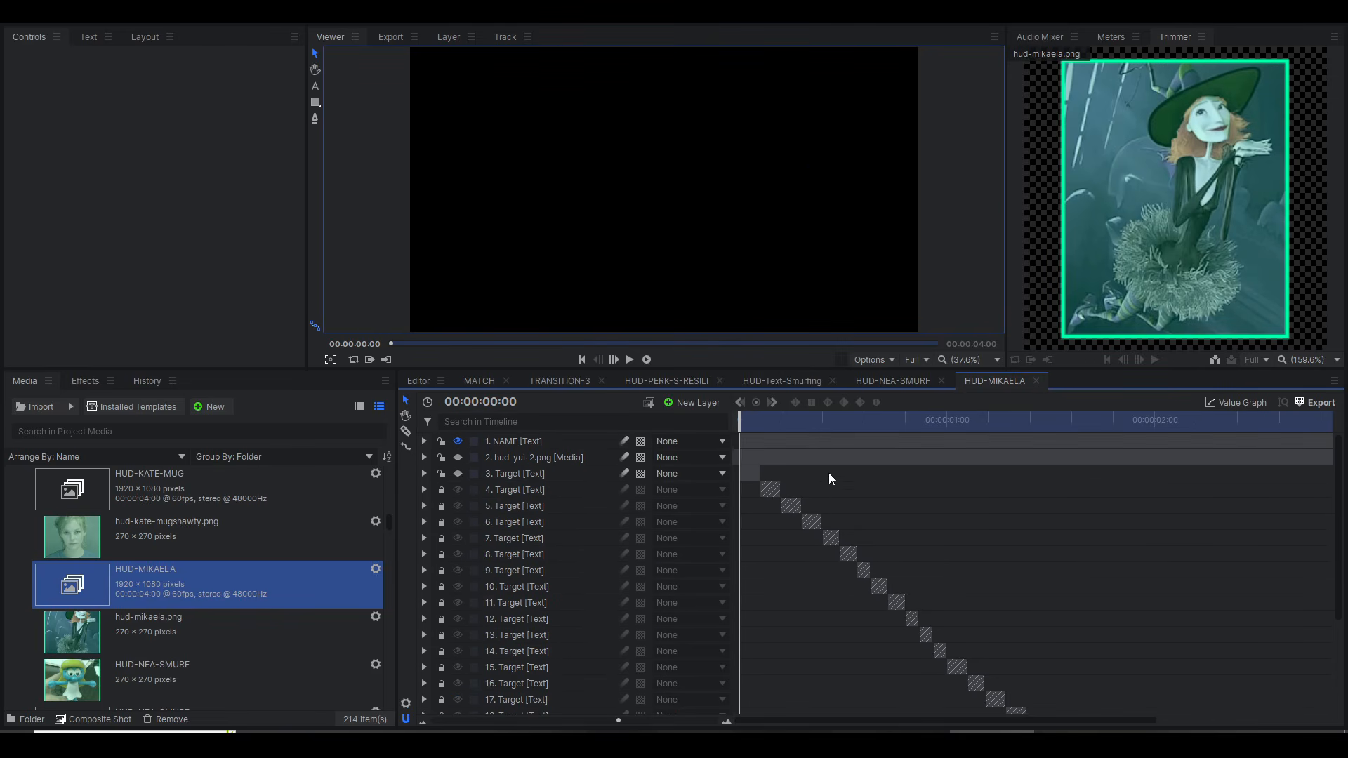
mouse_move(734, 426)
mouse_down()
mouse_move(903, 424)
mouse_move(729, 423)
mouse_up()
scroll(625, 518, down, 3)
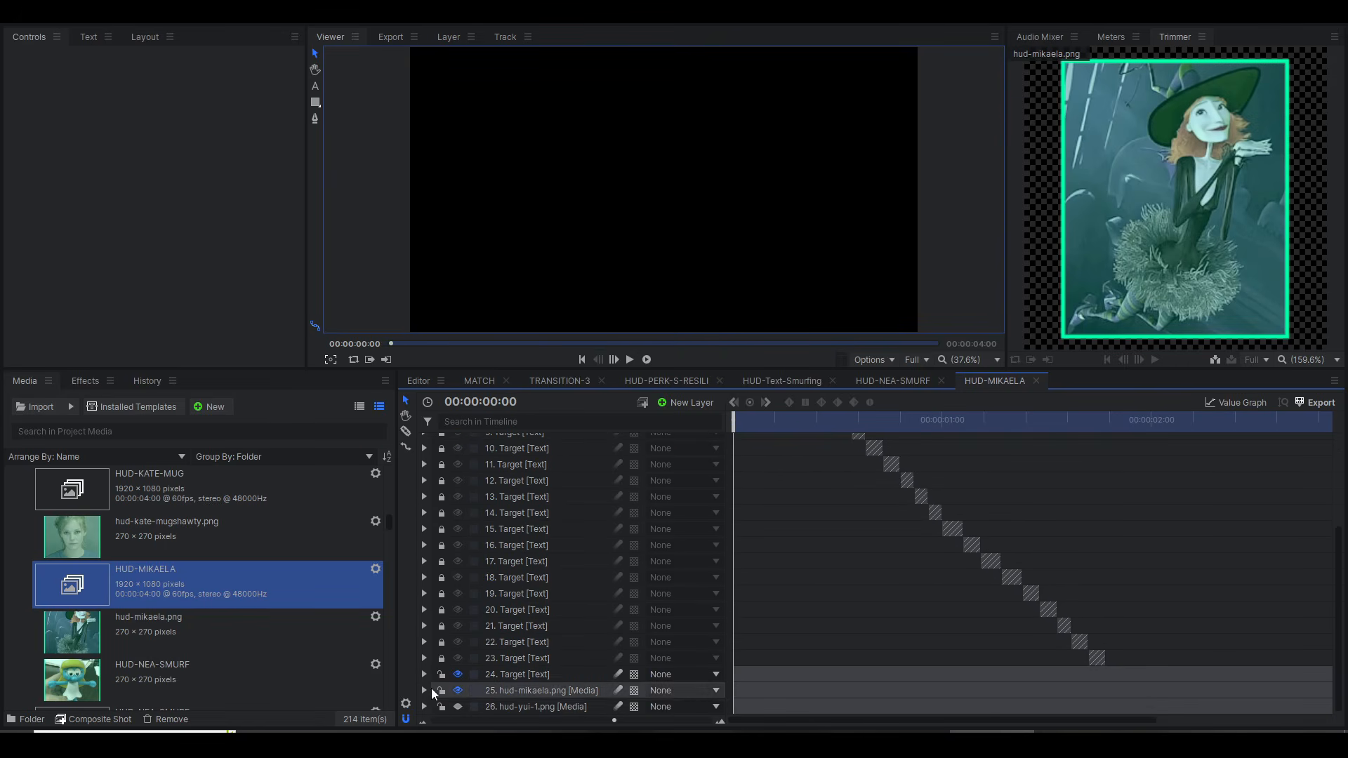
Step: Select the hud-mikaela.png layer and expand its masks, effects and transform properties
click(520, 695)
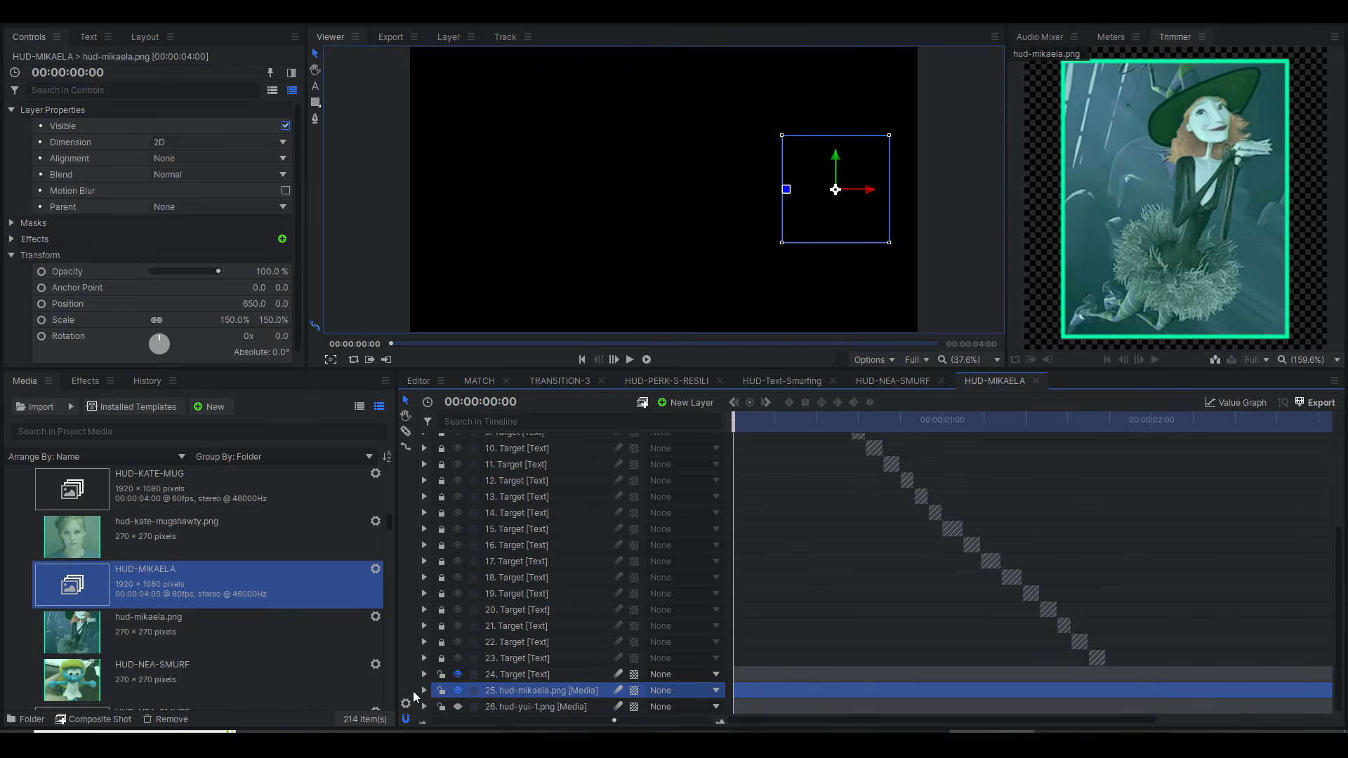
click(424, 692)
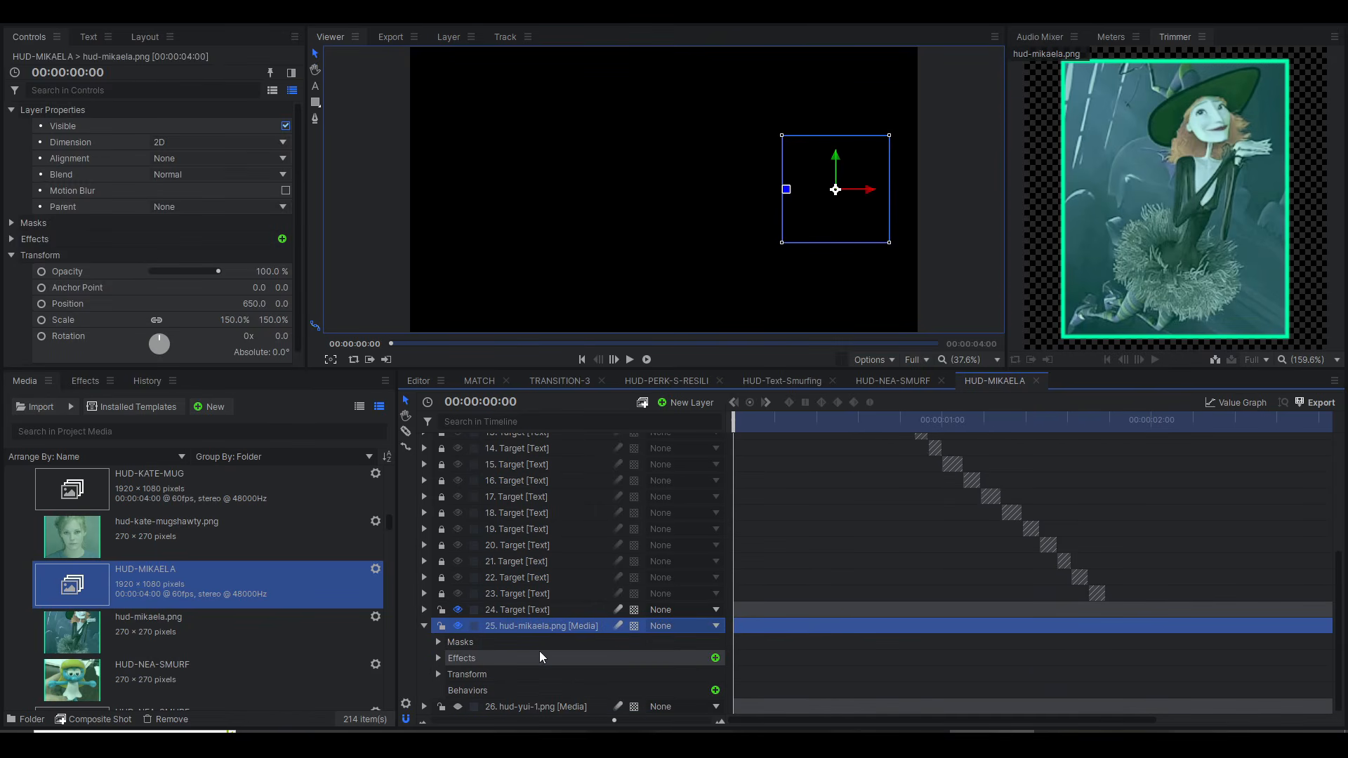
click(436, 674)
click(438, 658)
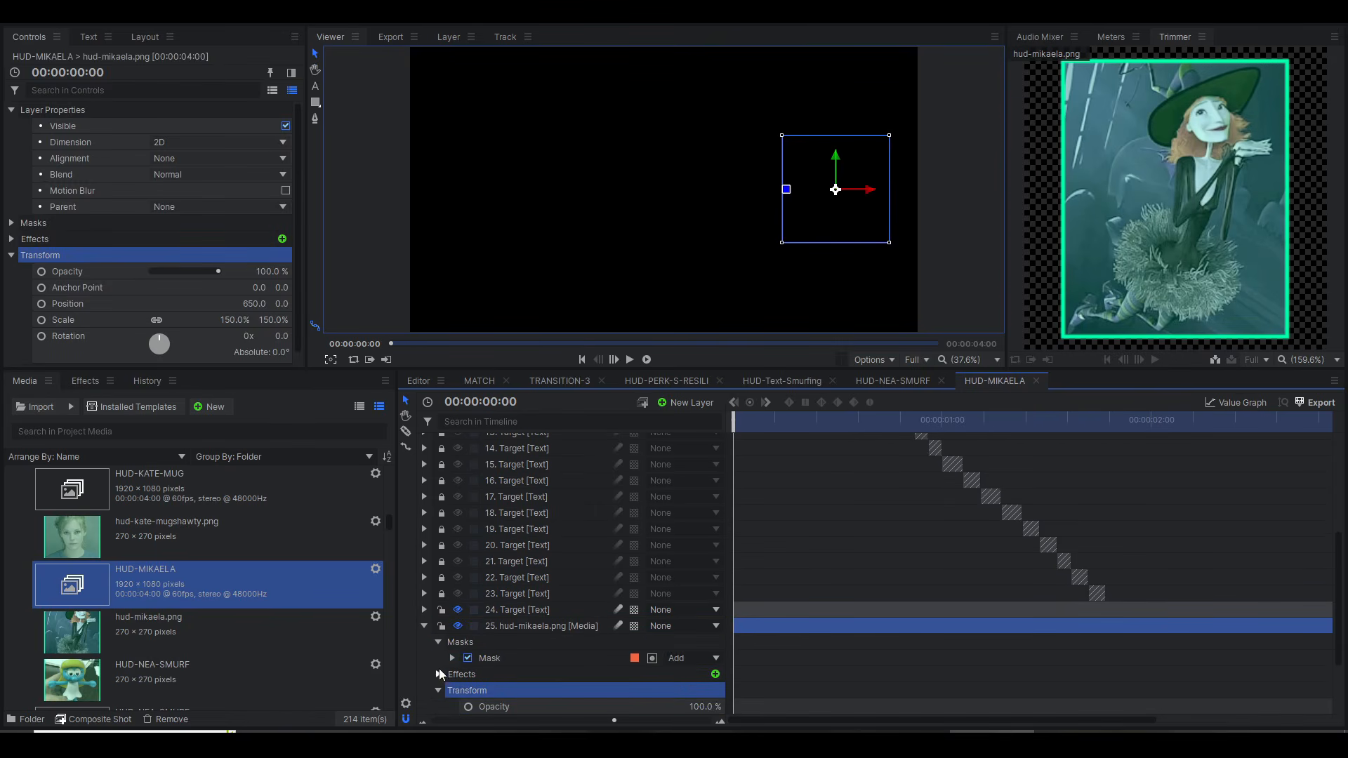
click(439, 673)
scroll(559, 655, down, 4)
Step: Compare the hud-mikaela.png layer with its mask off and on, and select the mask with the playhead at 00:00:00:21
click(468, 529)
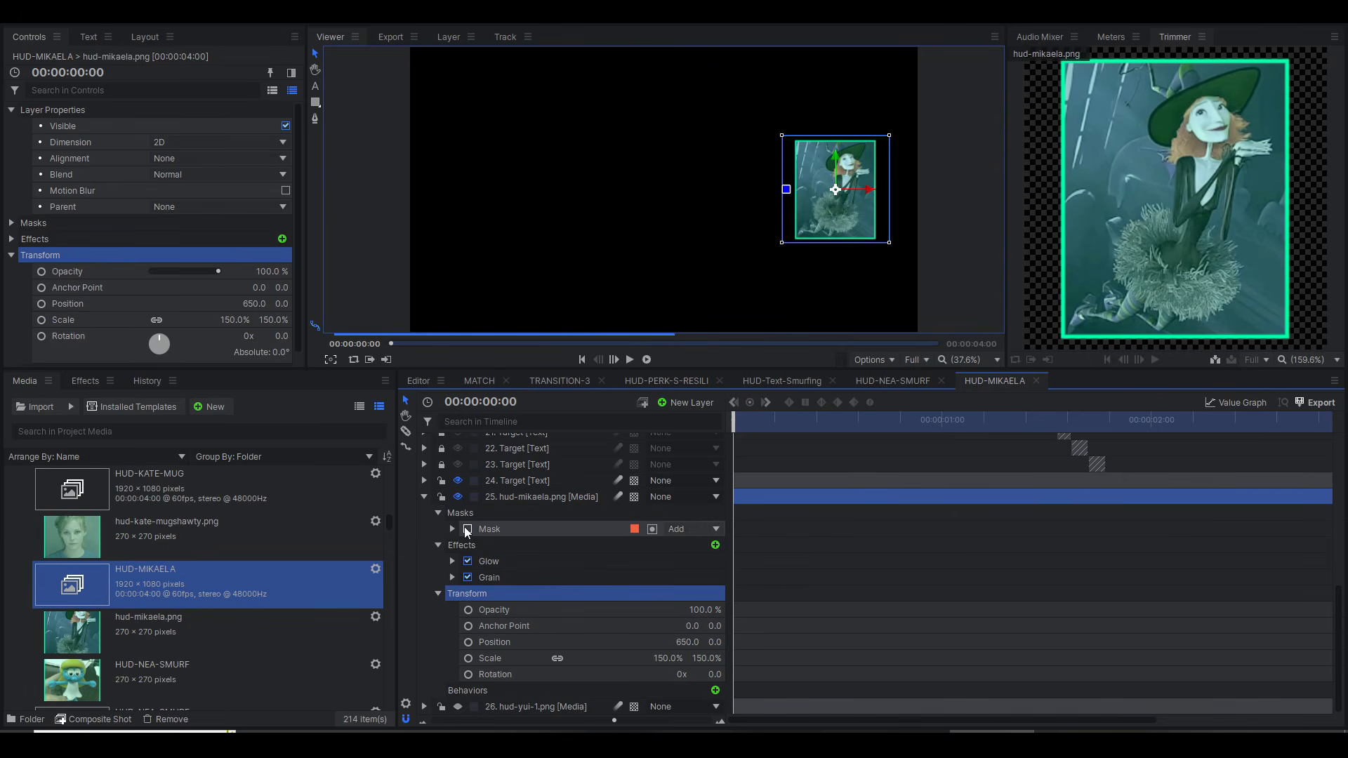
click(468, 529)
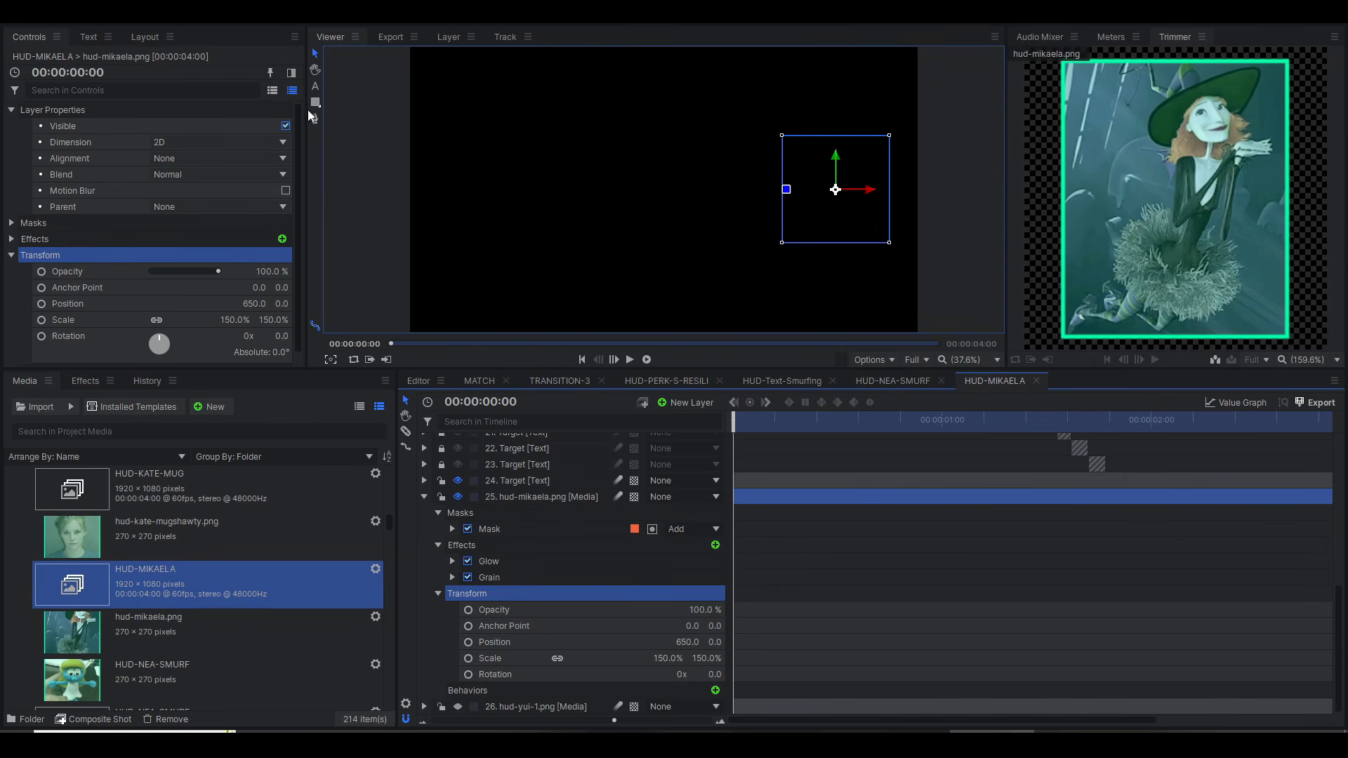
click(546, 530)
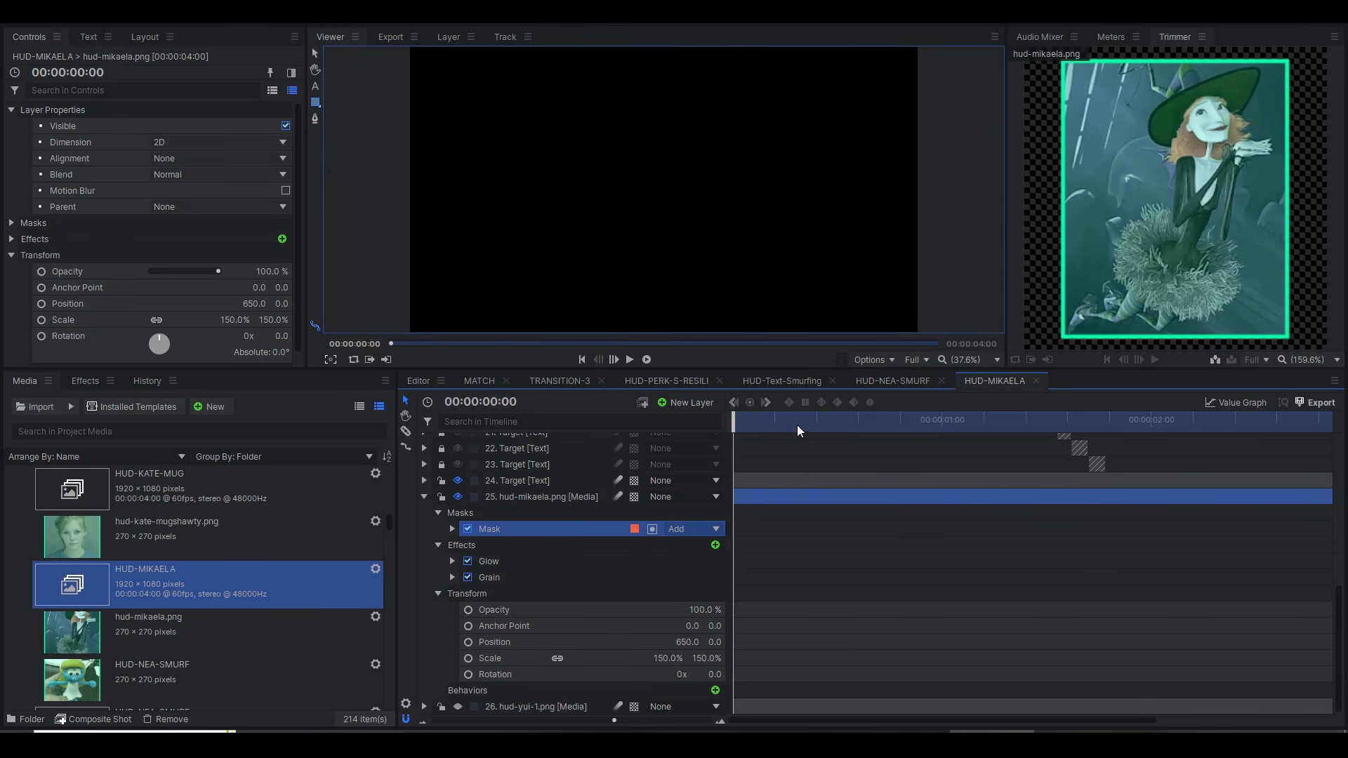
drag(765, 420, 806, 420)
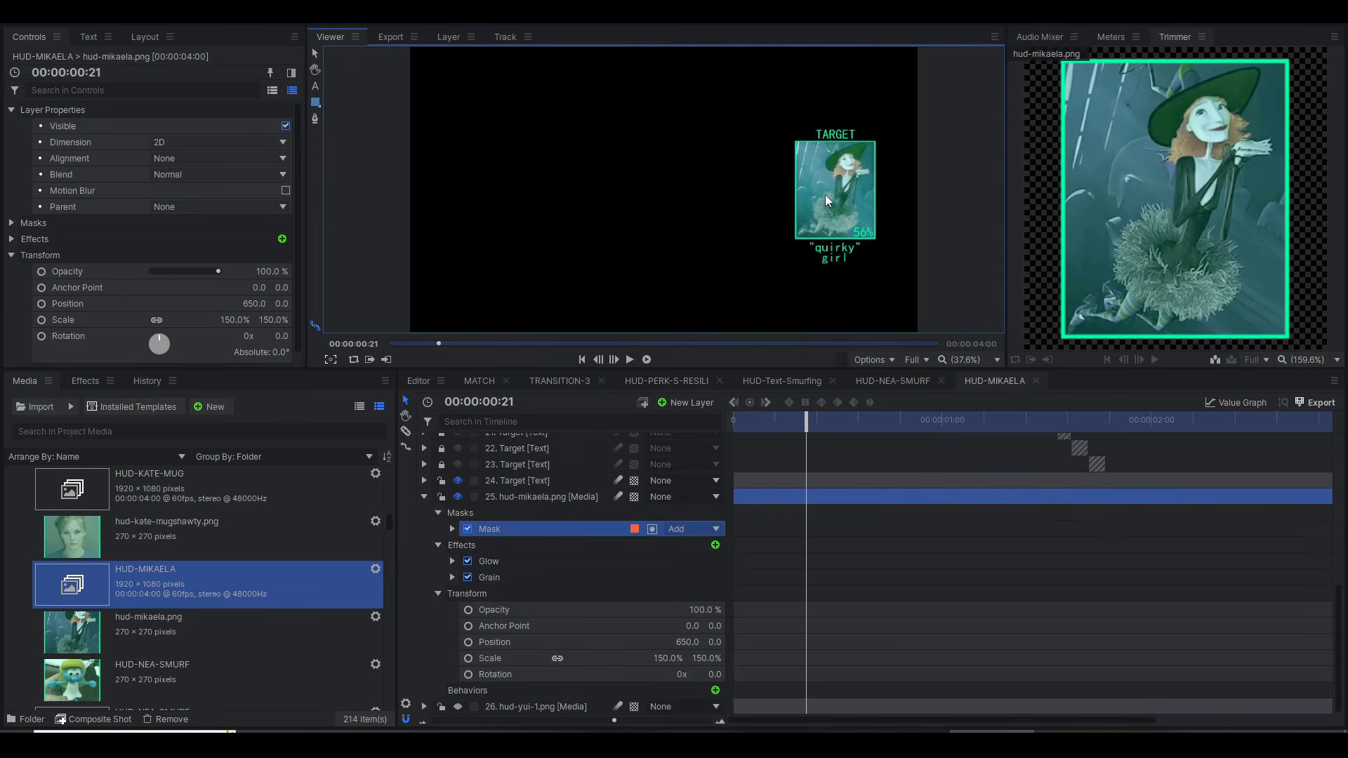
click(458, 496)
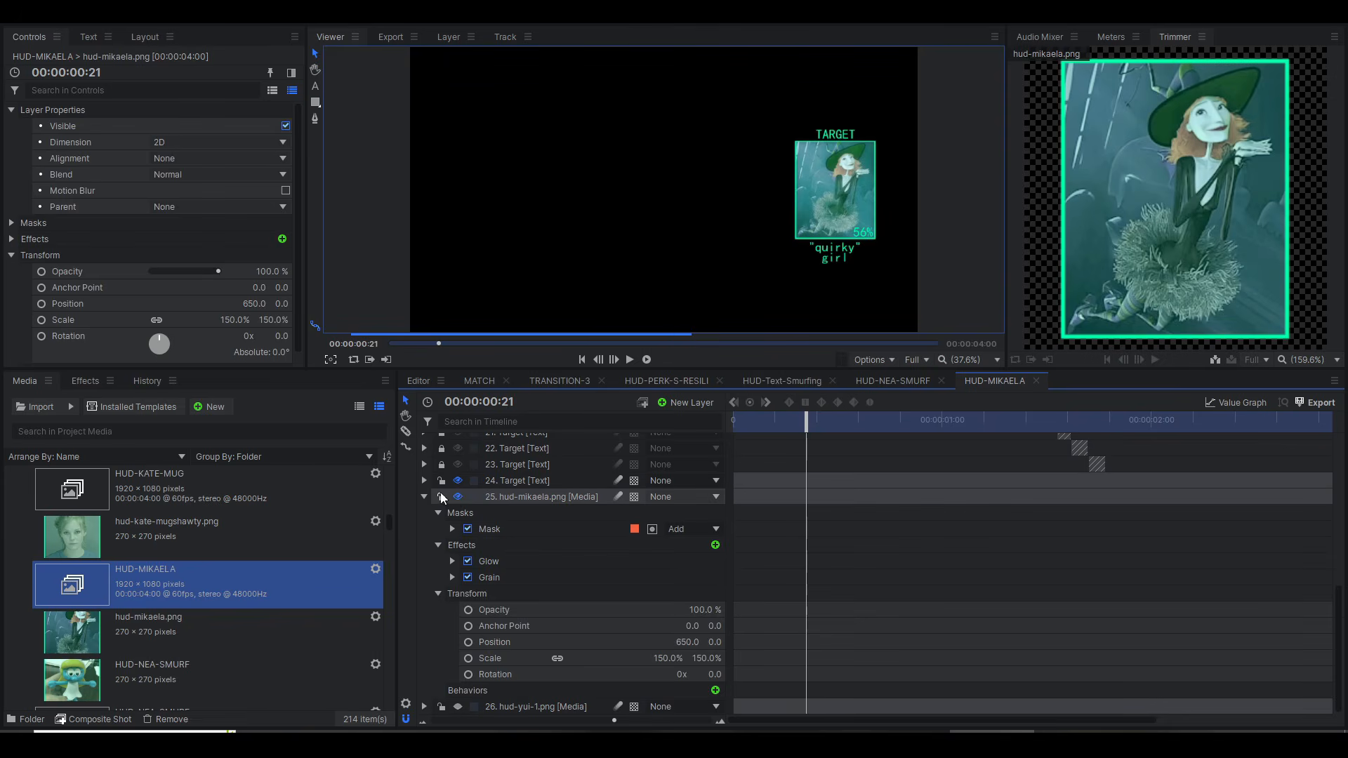
click(458, 497)
click(507, 527)
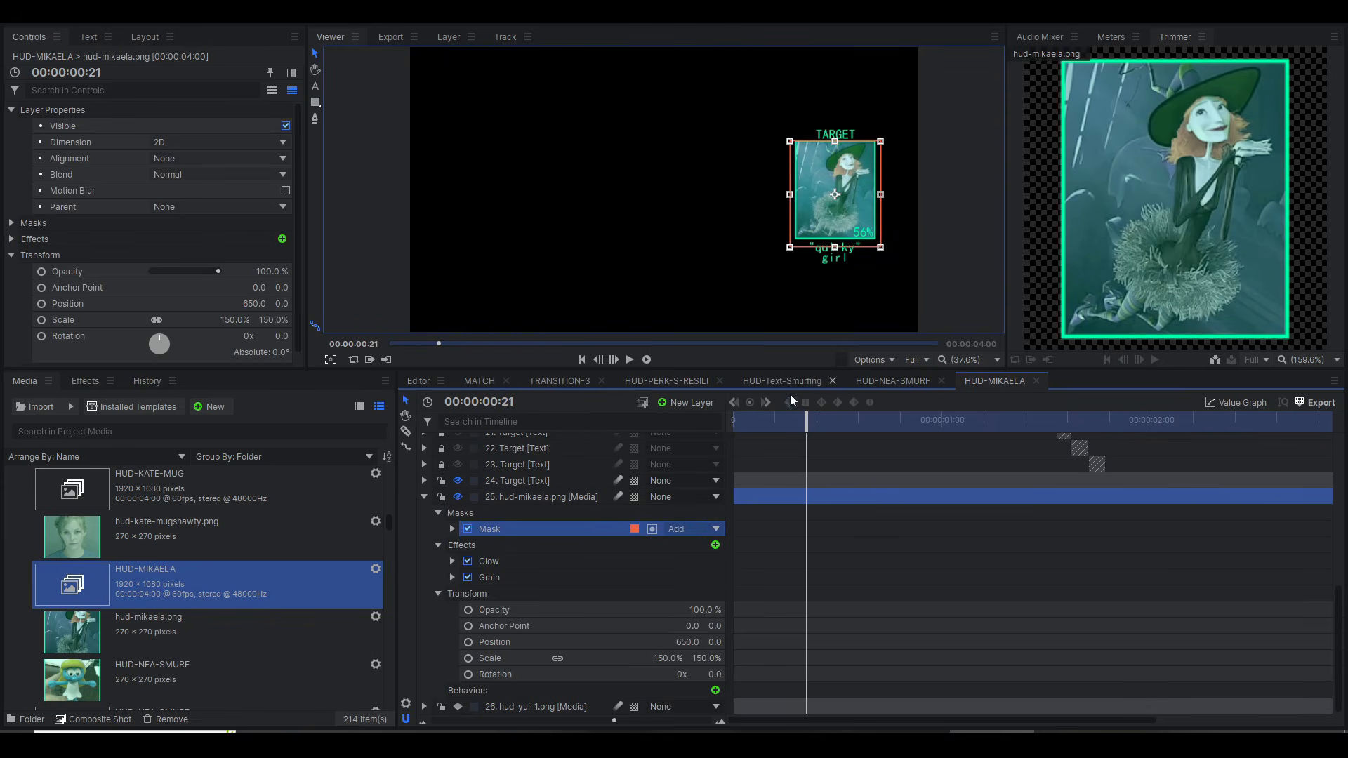
Step: Expand the mask's shape and transform properties and scrub across its scale keyframes, including 00:00:01:45 and 00:00:01:55, ending at 00:00:01:09
click(452, 533)
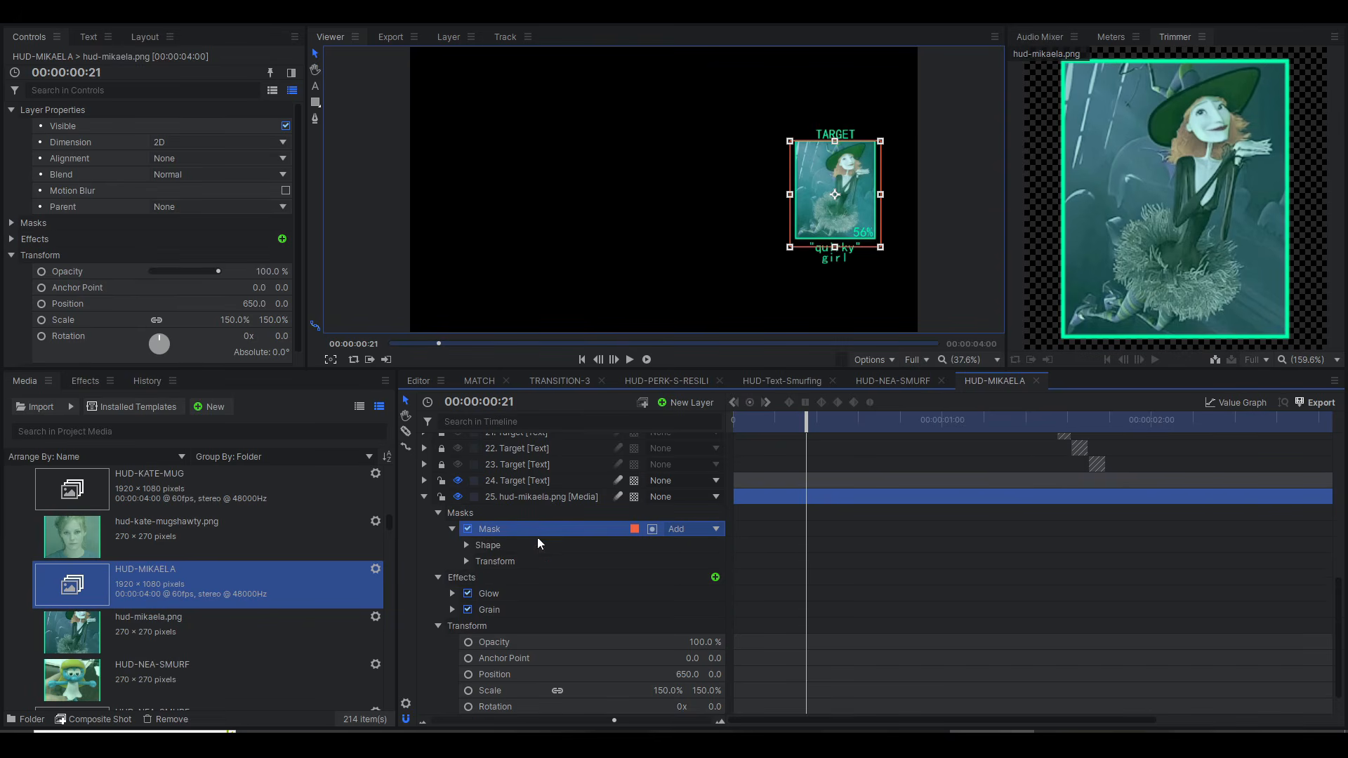
click(460, 564)
click(467, 546)
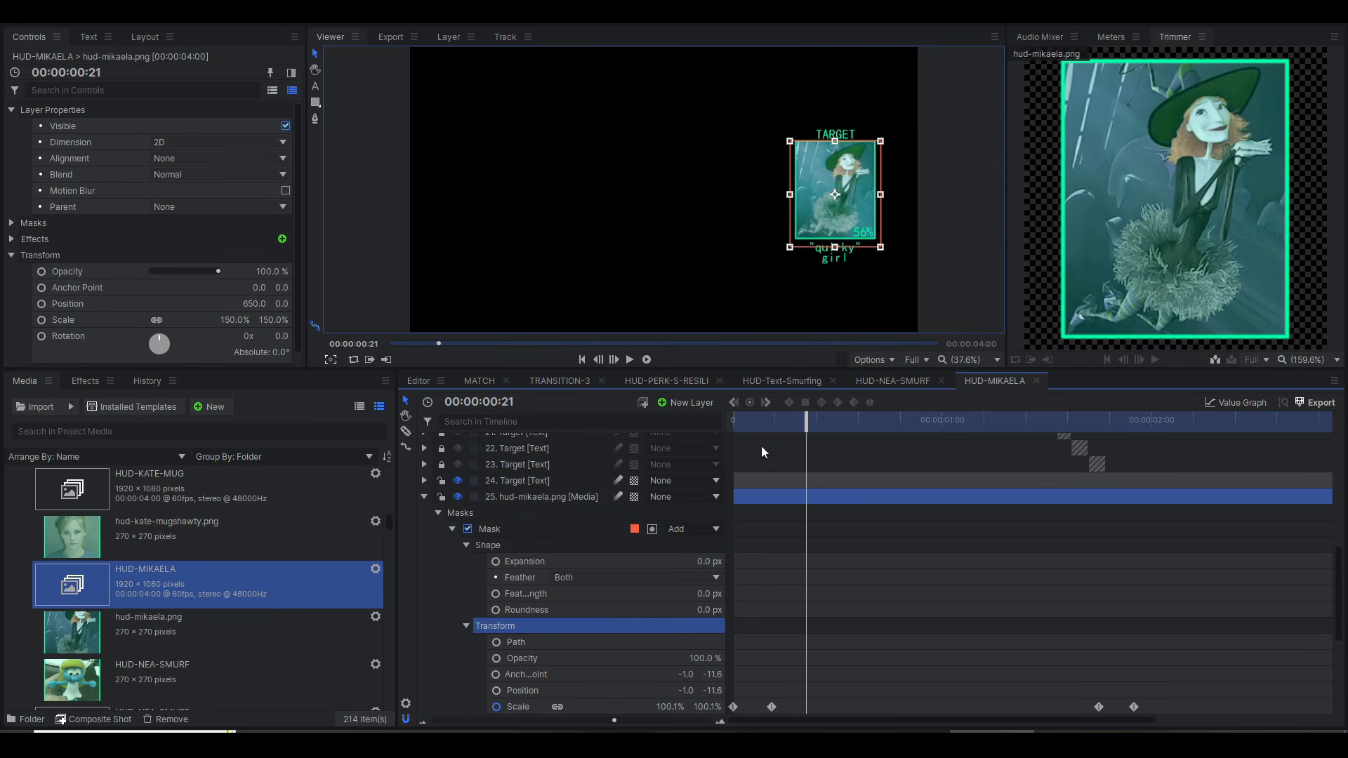
scroll(779, 455, down, 1)
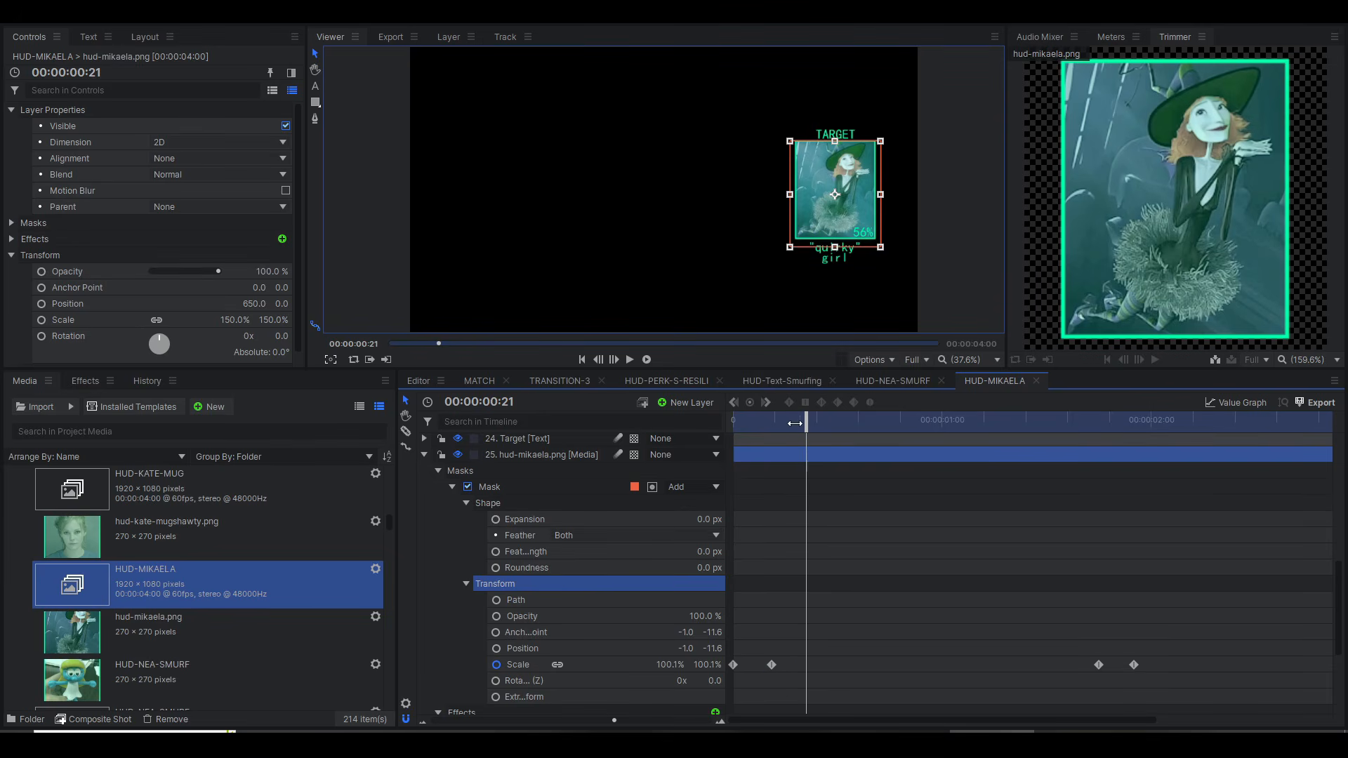
drag(795, 423, 1106, 422)
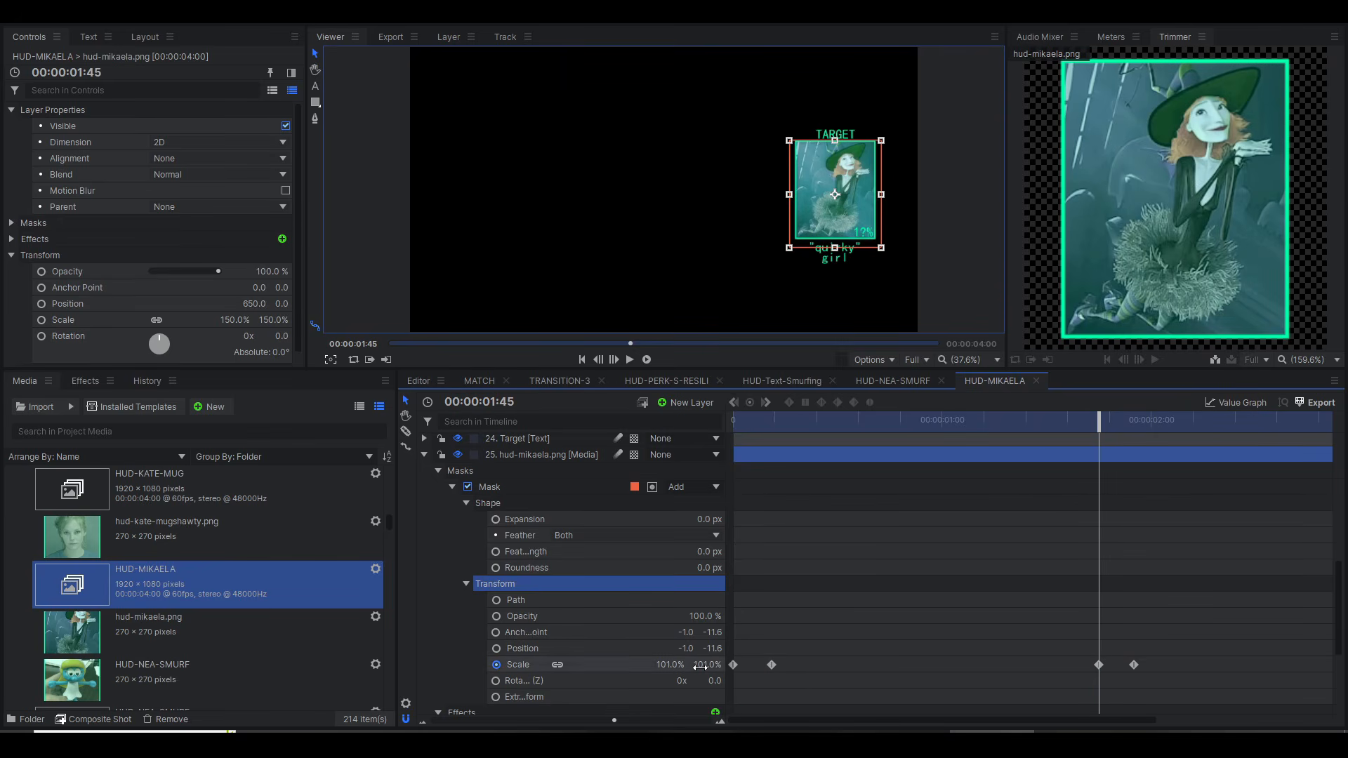
drag(1101, 418, 1134, 417)
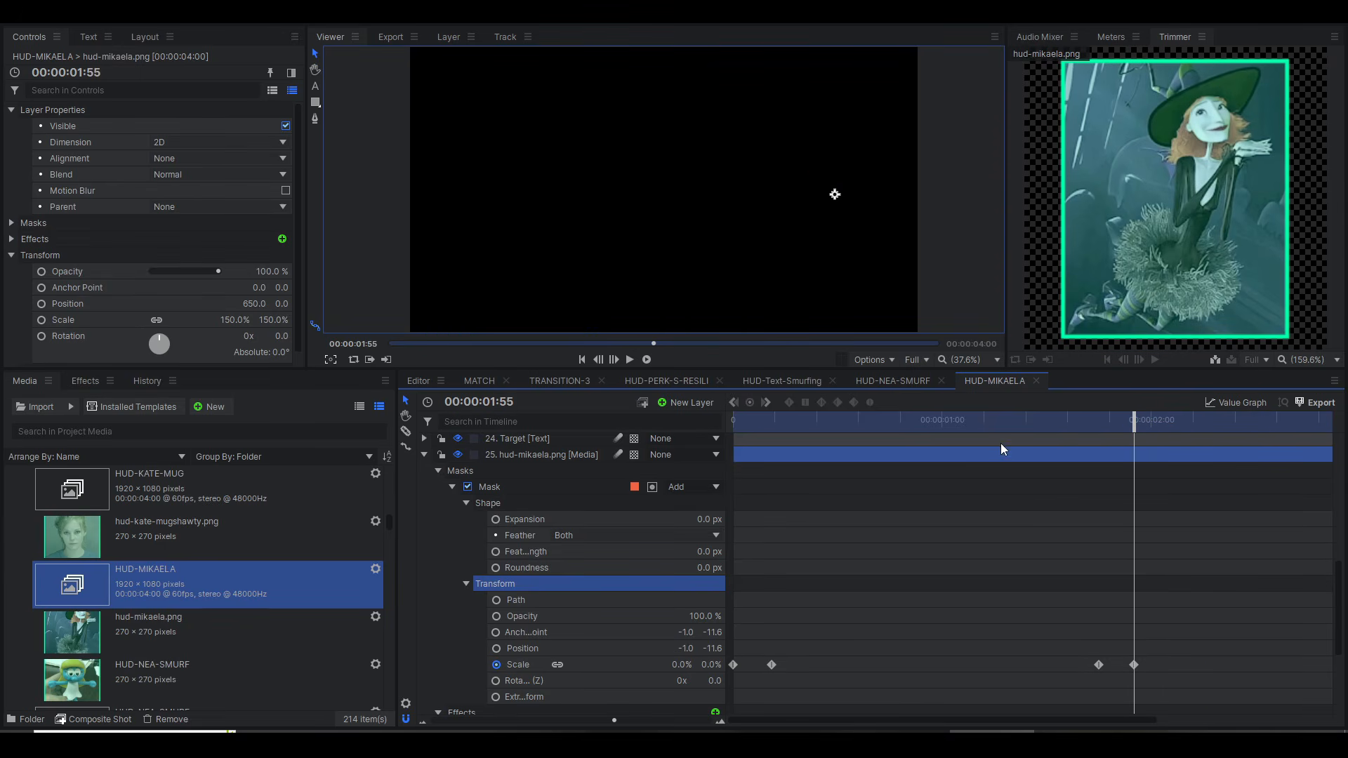
drag(741, 421, 974, 422)
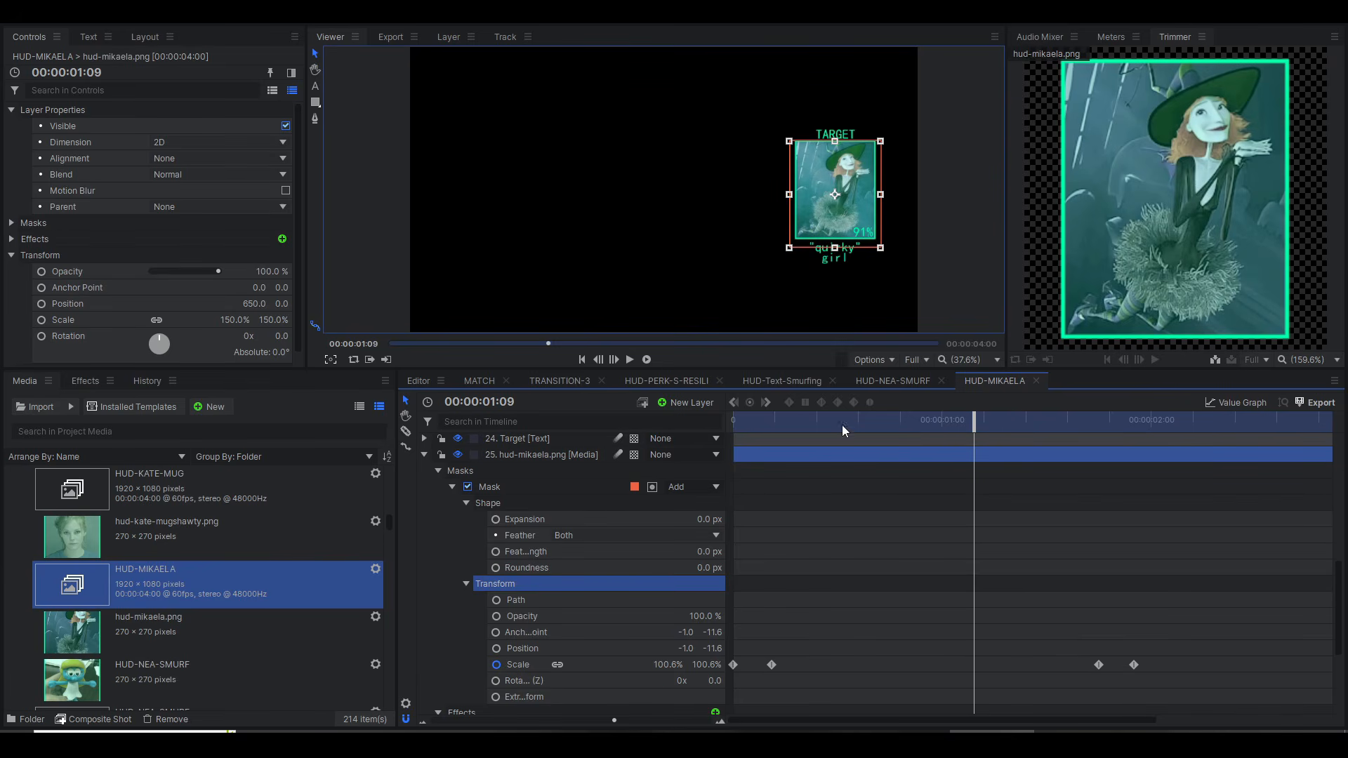
Step: Collapse the mask's properties, select the Glow effect on the hud-mikaela.png layer and preview it at 00:00:00:28
click(452, 488)
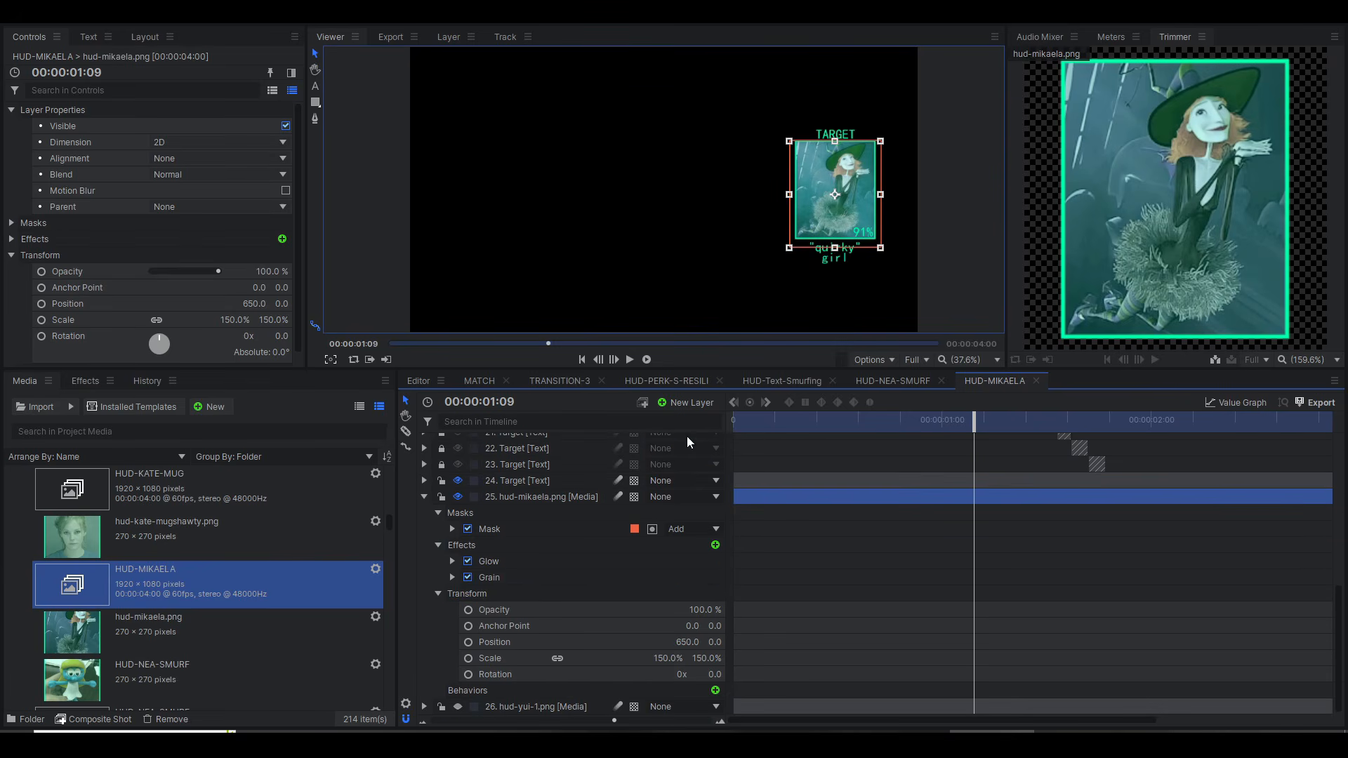
click(498, 568)
drag(794, 421, 831, 443)
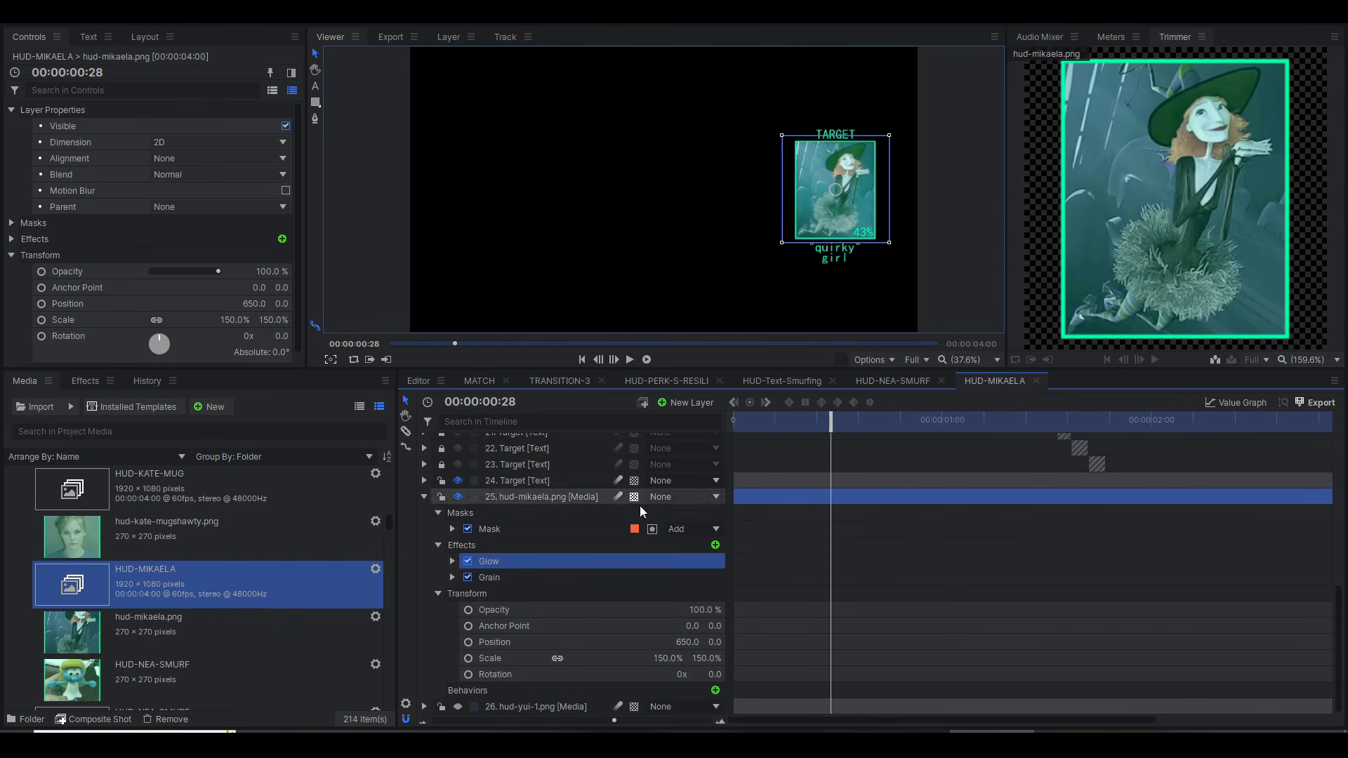
Step: Collapse the masks, effects and transform groups of the hud-mikaela.png layer and keep the layer selected
click(432, 519)
click(438, 516)
click(441, 545)
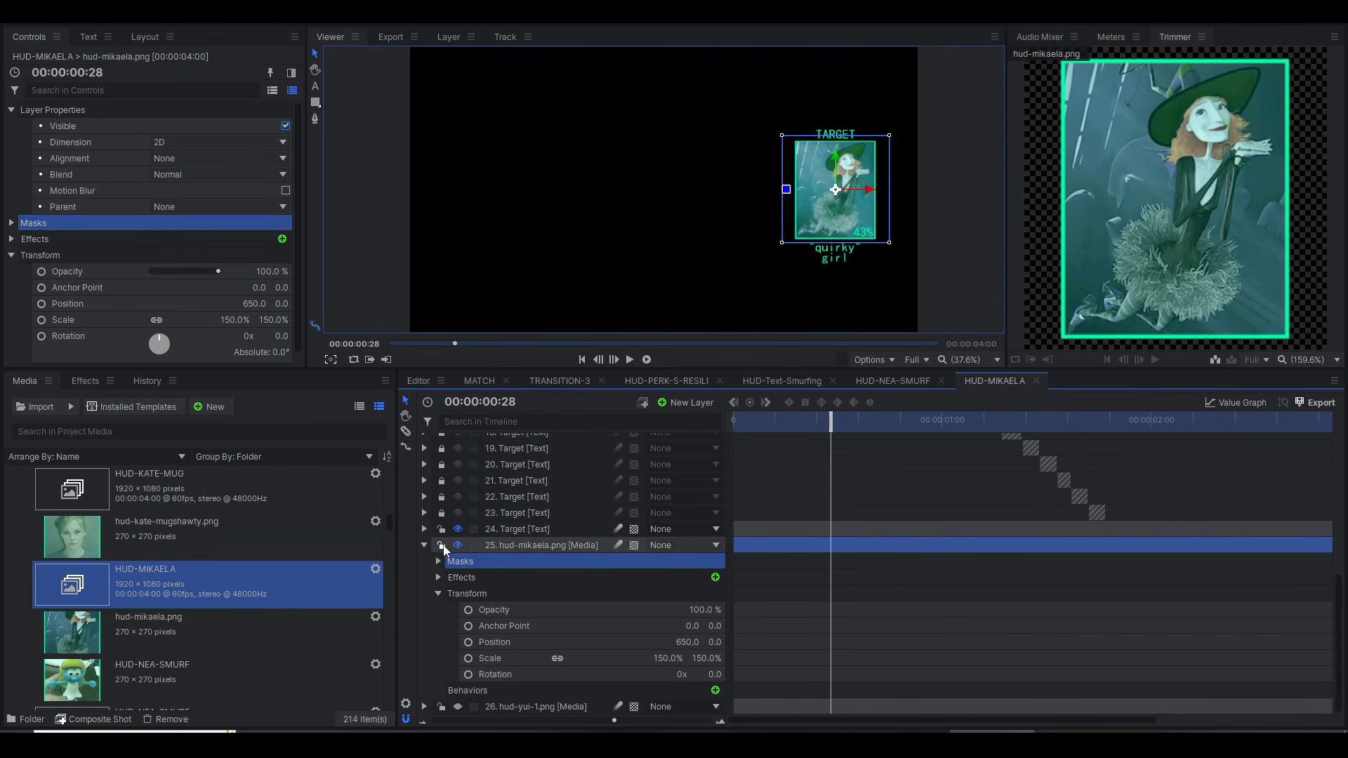
click(444, 599)
click(533, 626)
Step: Examine the percentage counter close up while scrubbing the staggered Target text layers from 00:00:00:09 to 00:00:00:54
drag(831, 430, 876, 430)
scroll(847, 225, up, 6)
scroll(847, 225, down, 4)
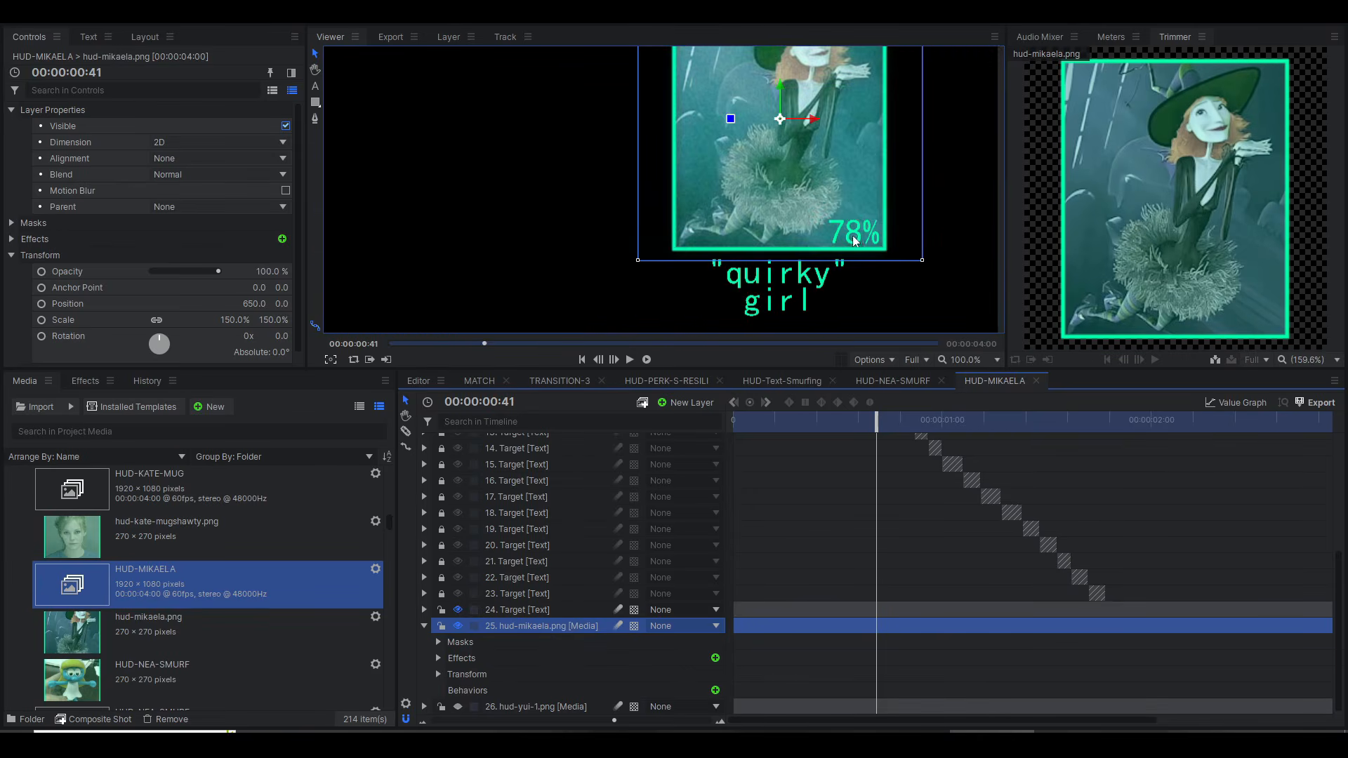
scroll(770, 594, up, 5)
mouse_move(743, 430)
mouse_down()
mouse_move(778, 429)
mouse_move(734, 428)
mouse_move(764, 428)
mouse_up()
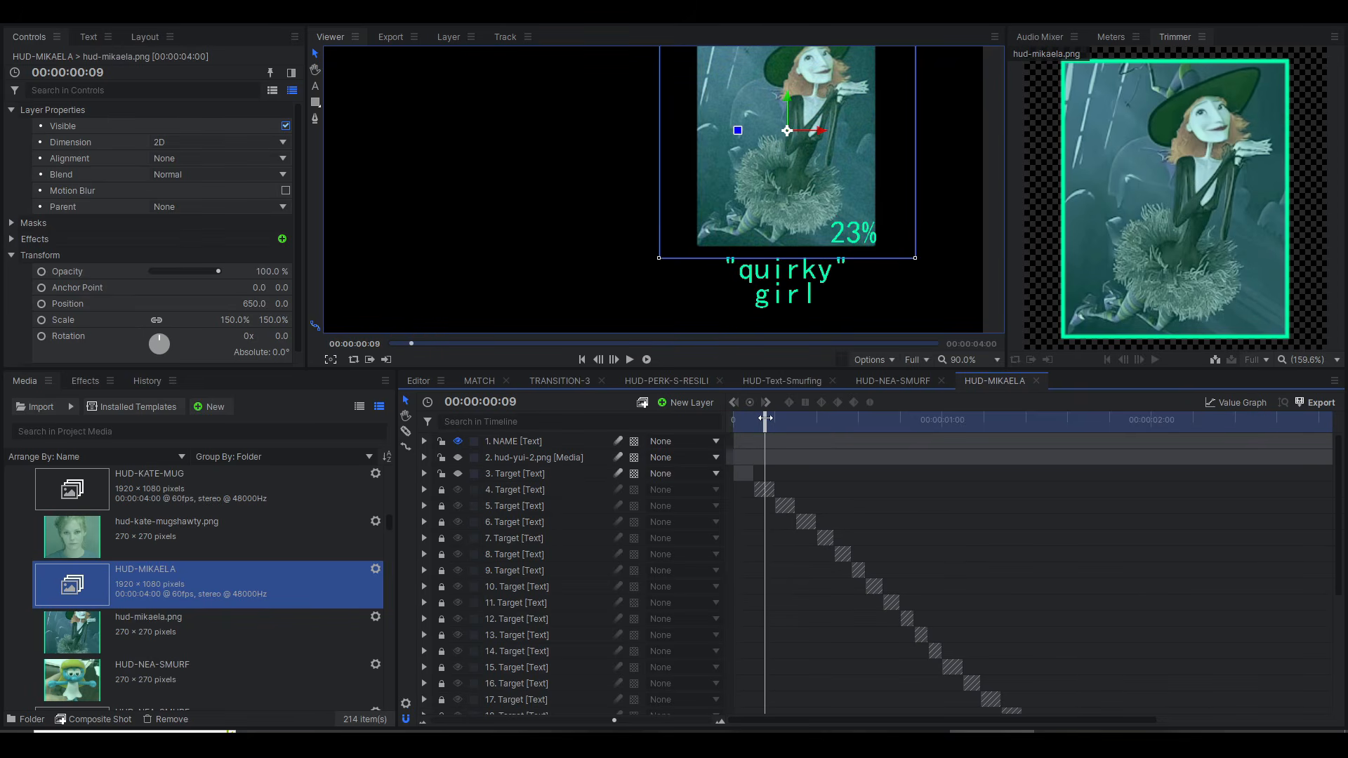
drag(766, 418, 922, 423)
scroll(736, 475, down, 2)
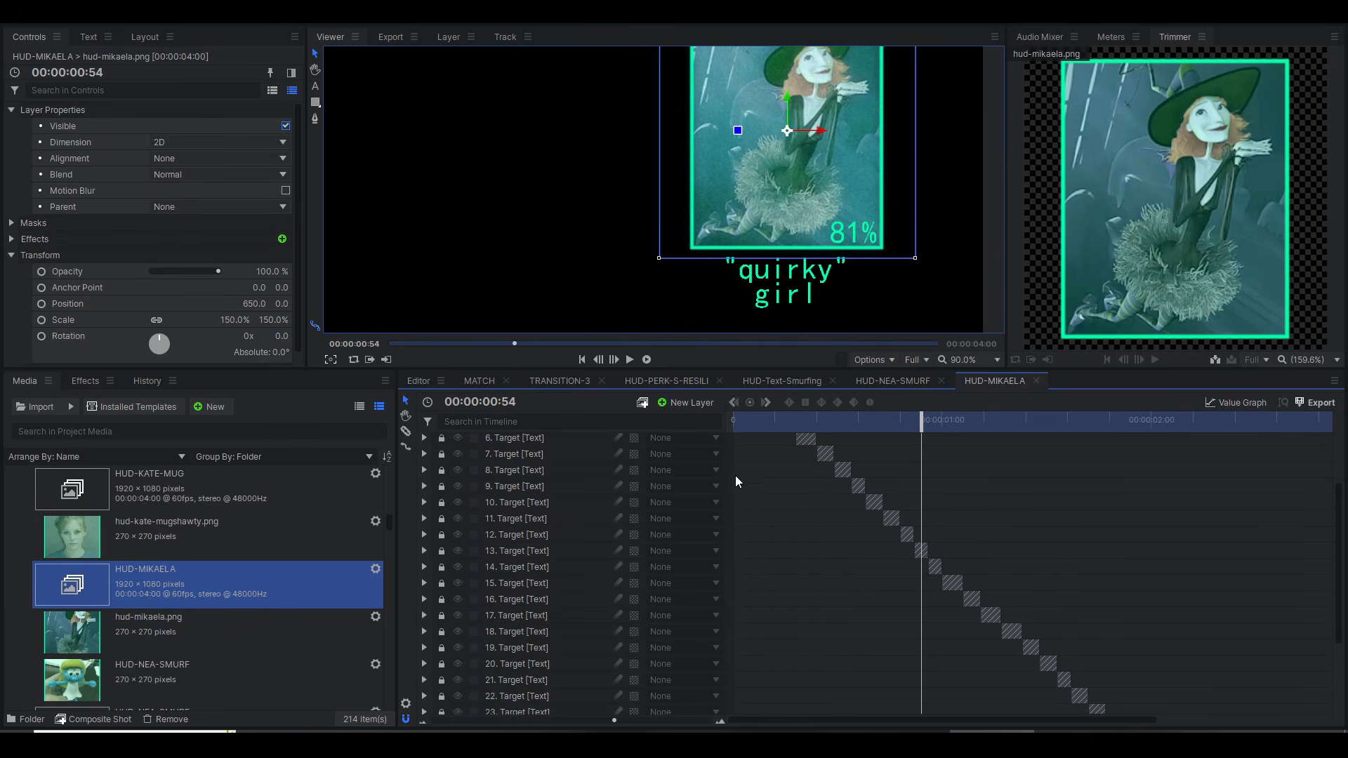
scroll(503, 466, up, 2)
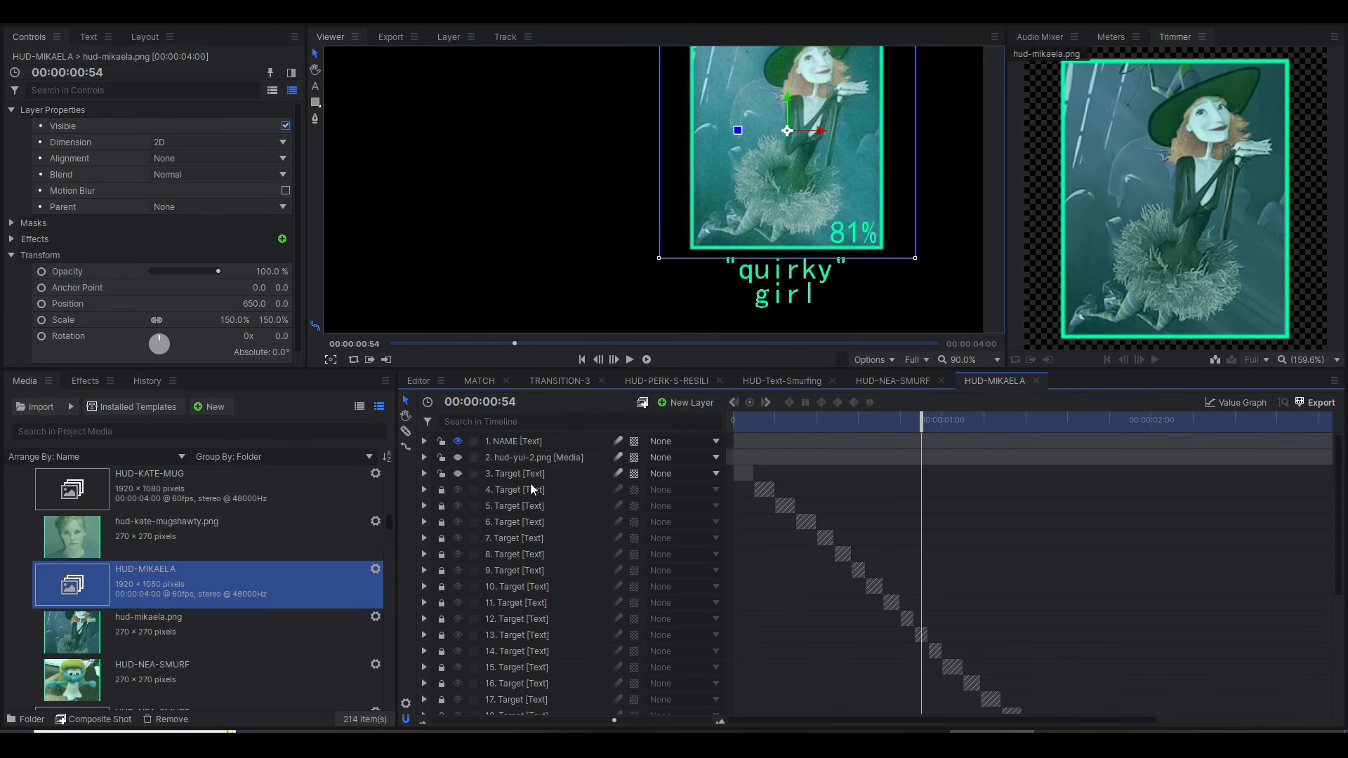
Step: Select Target text layer 24 and examine its TARGET heading above the portrait at wide and close range
click(523, 461)
scroll(525, 491, down, 5)
click(496, 629)
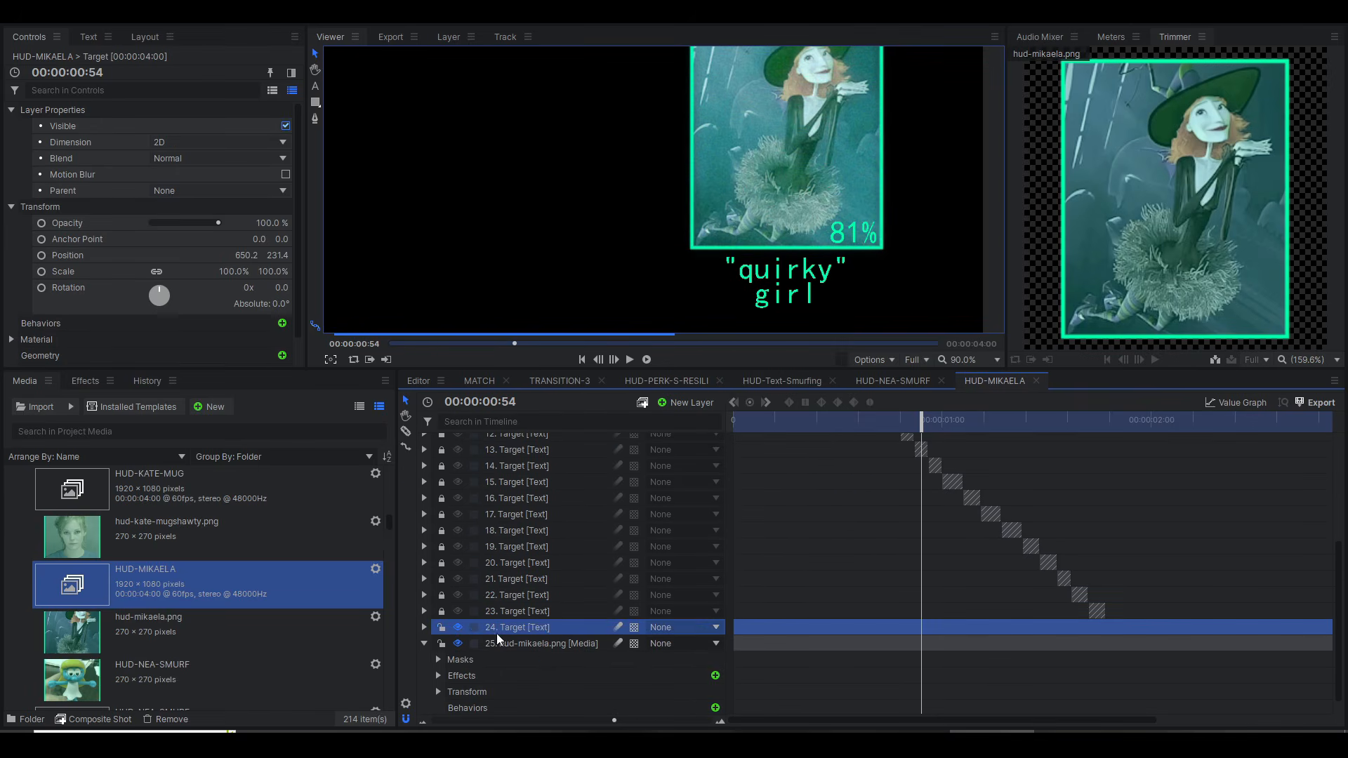
scroll(657, 305, down, 6)
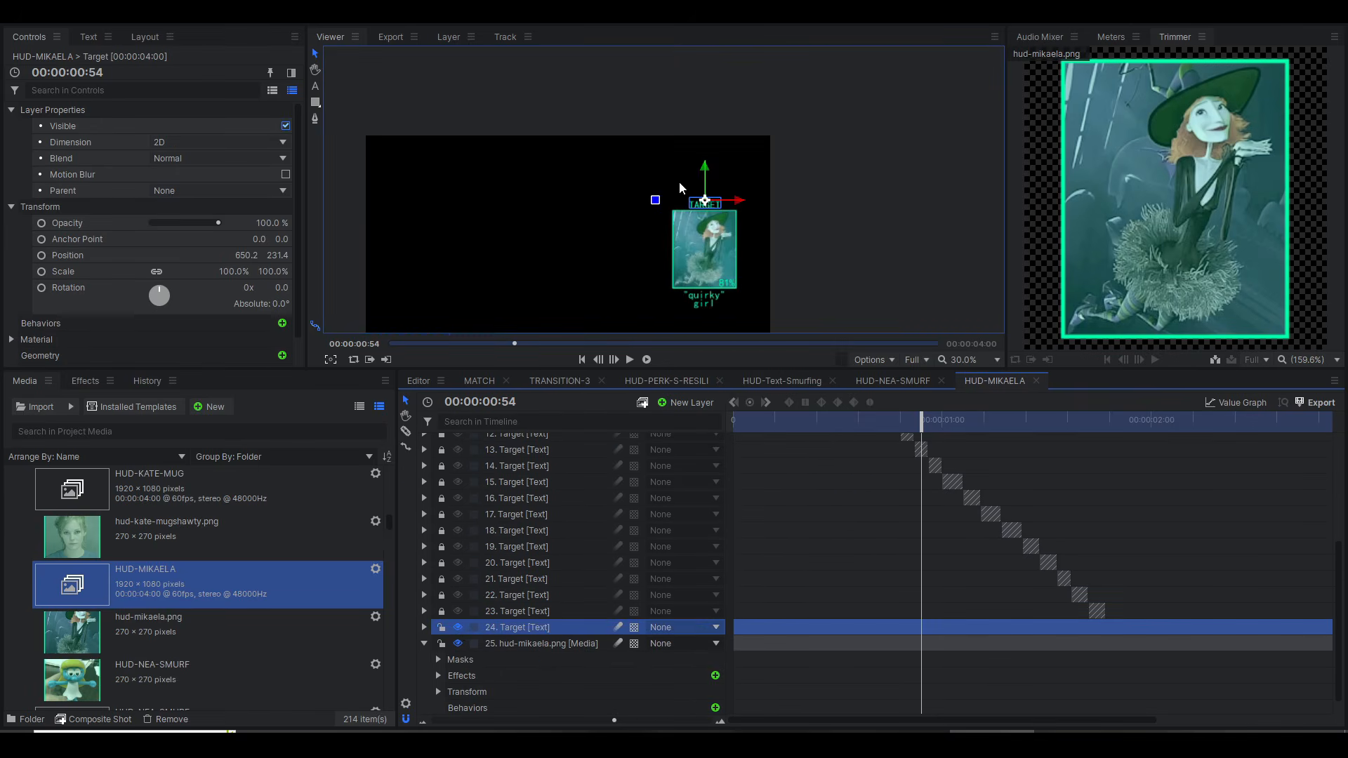
scroll(680, 181, up, 5)
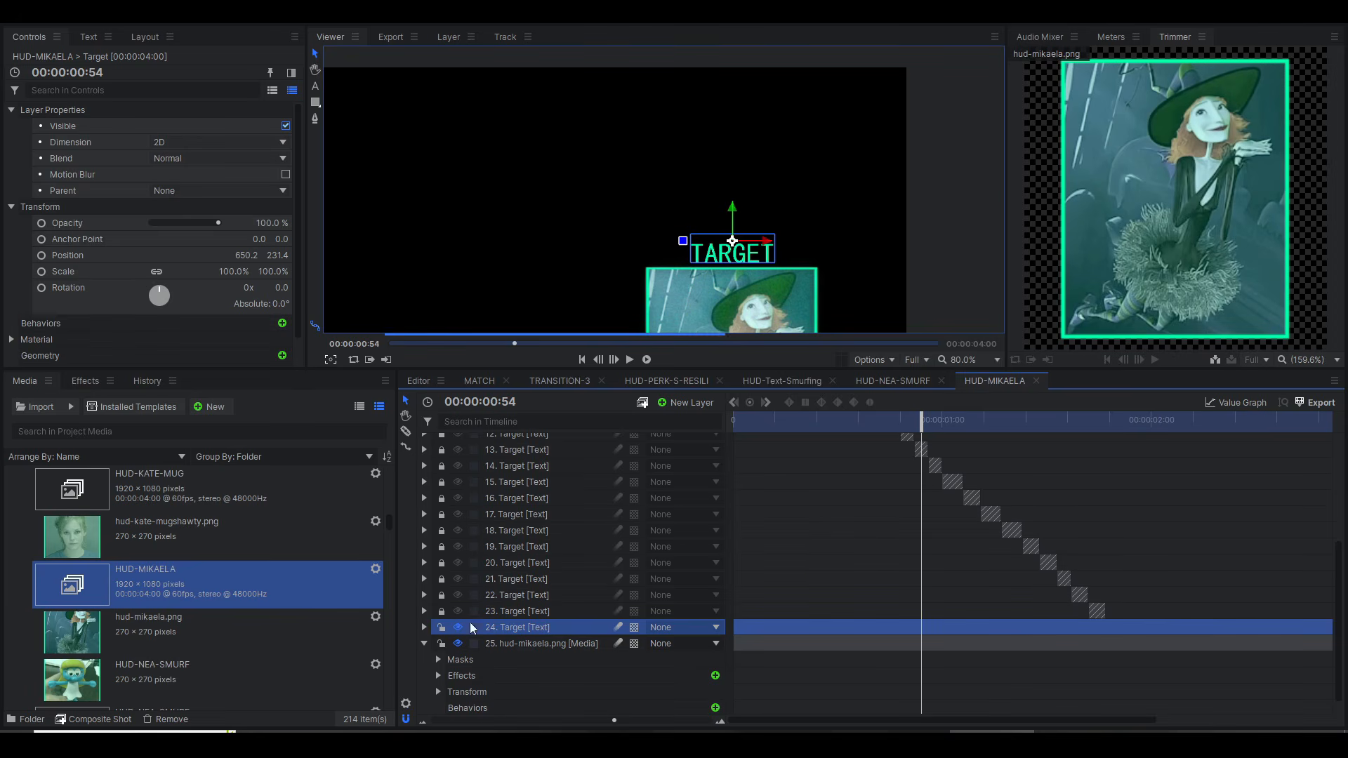
scroll(768, 589, down, 1)
scroll(565, 535, up, 6)
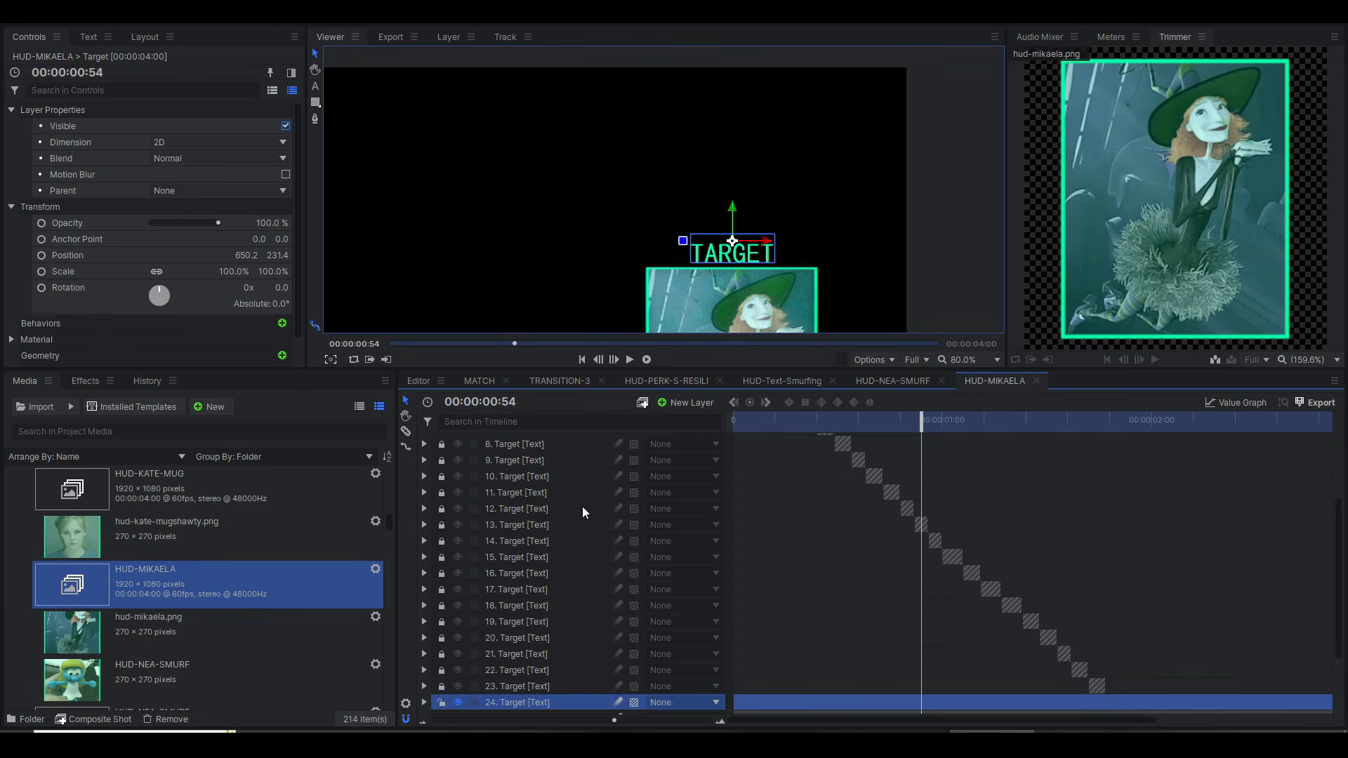
scroll(545, 556, down, 2)
scroll(545, 556, down, 1)
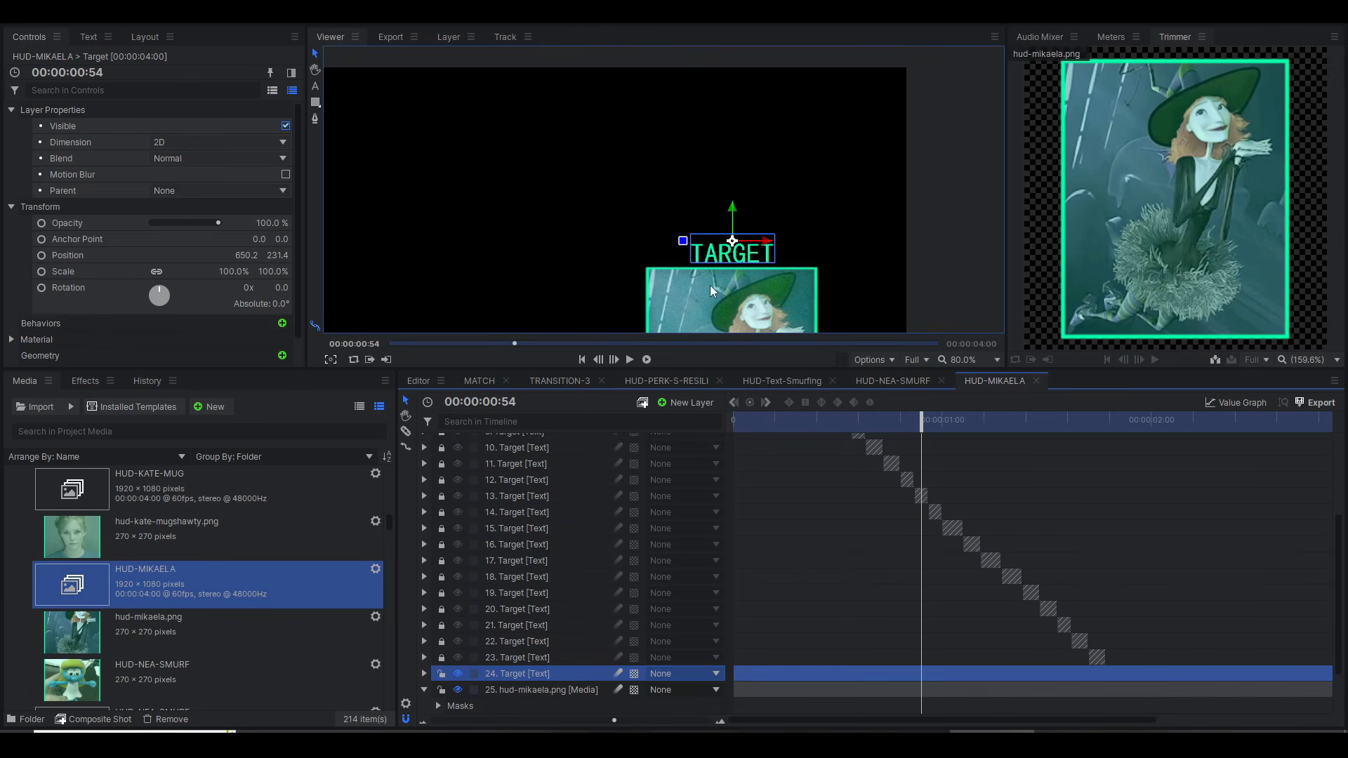
Step: Scale the viewer to fit and preview the HUD-MIKAELA composite at 00:00:00:20
scroll(710, 285, down, 2)
click(954, 363)
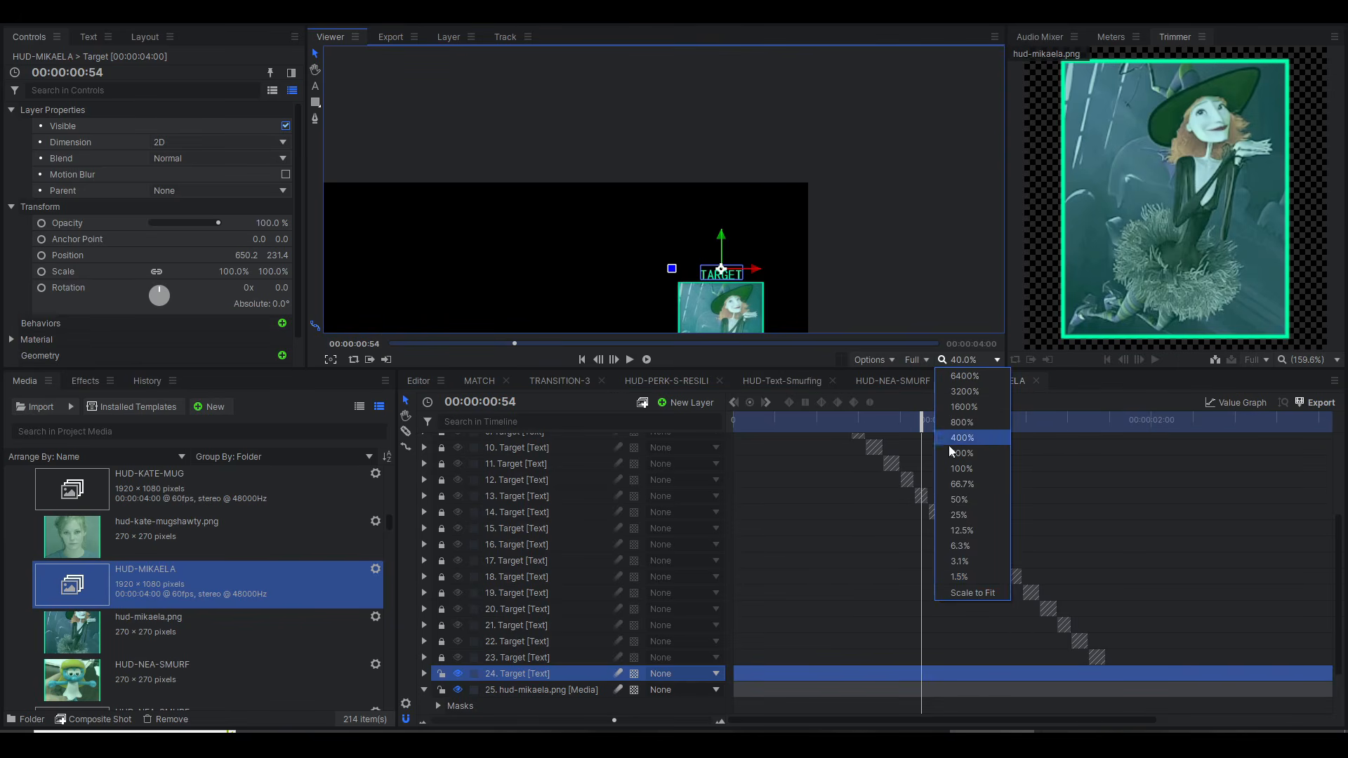
click(959, 597)
drag(884, 421, 803, 421)
scroll(606, 533, up, 5)
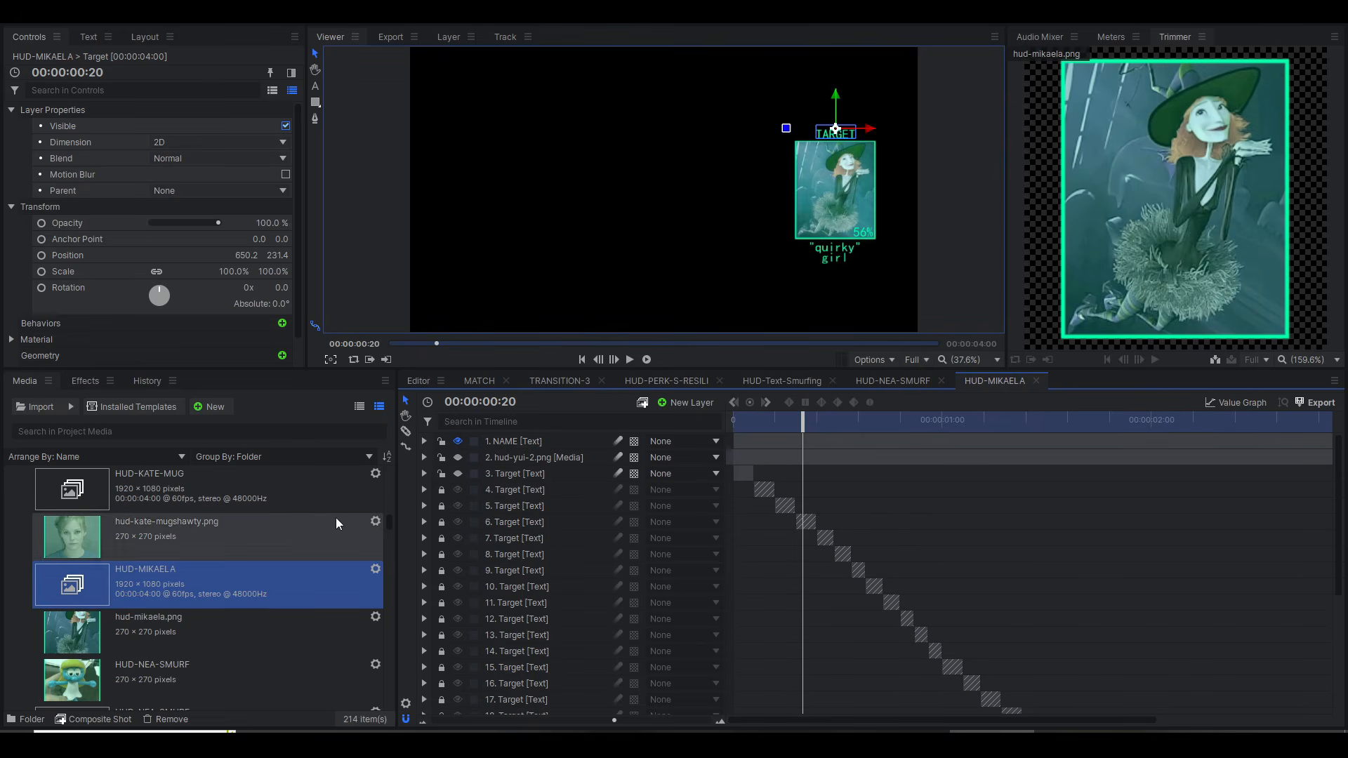
Step: Open the HUD-YUI composite shot from the media list and scrub its target portrait from the start to 00:00:00:44
scroll(281, 558, down, 3)
scroll(254, 590, down, 8)
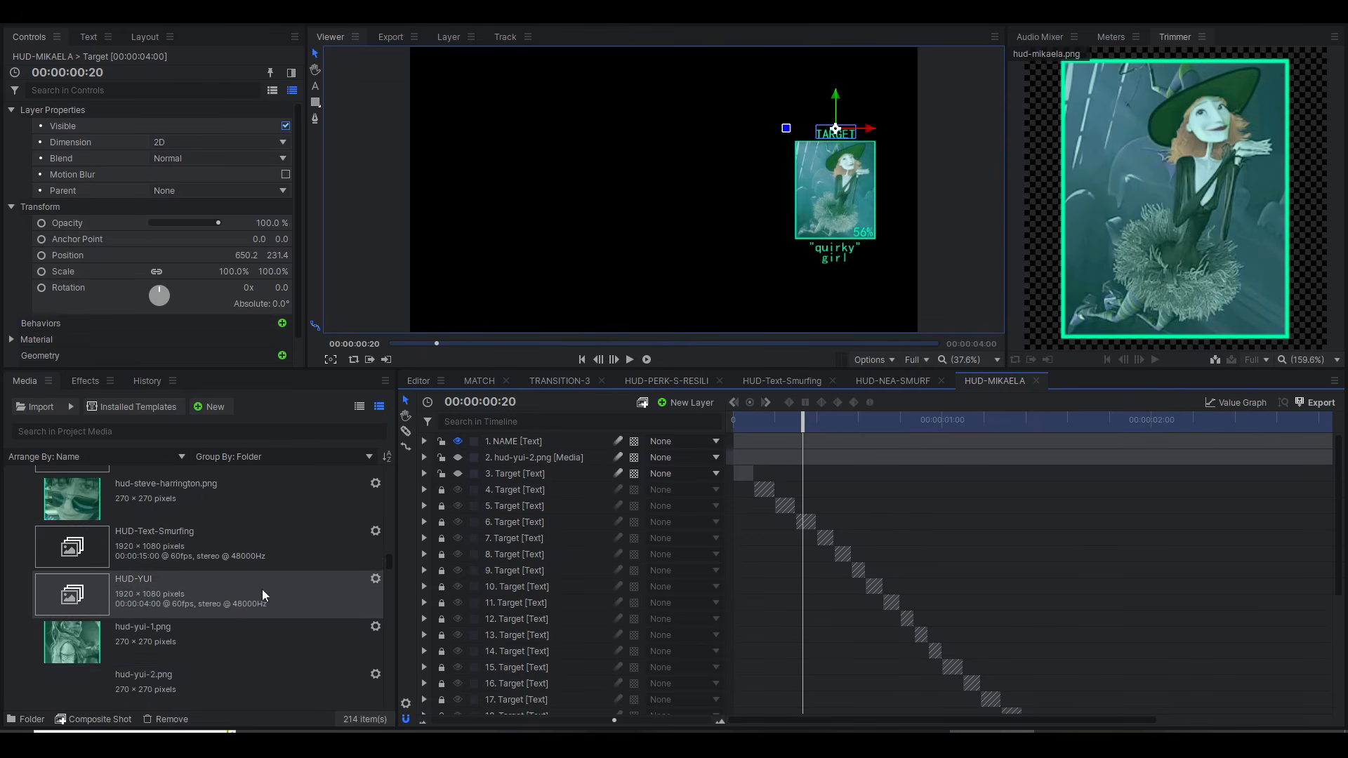
scroll(243, 497, up, 2)
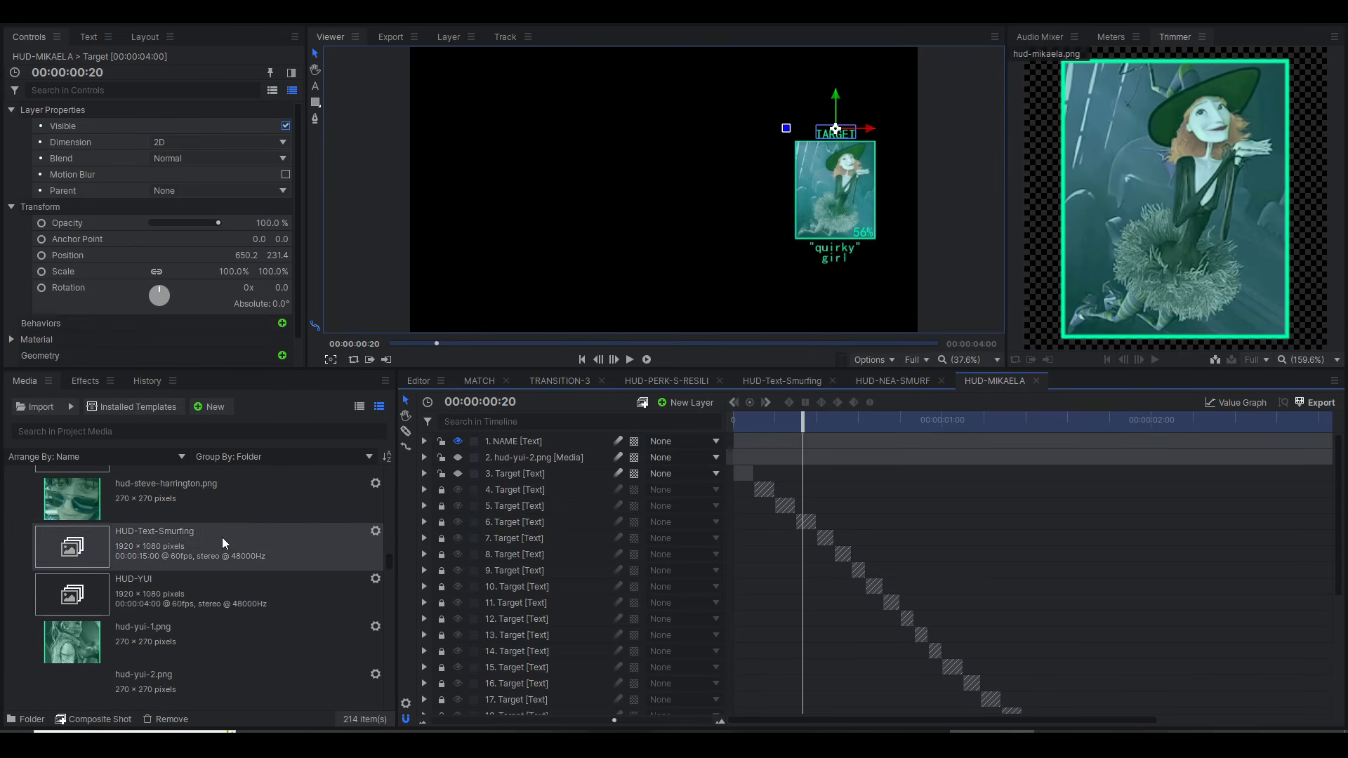
click(211, 604)
double_click(210, 600)
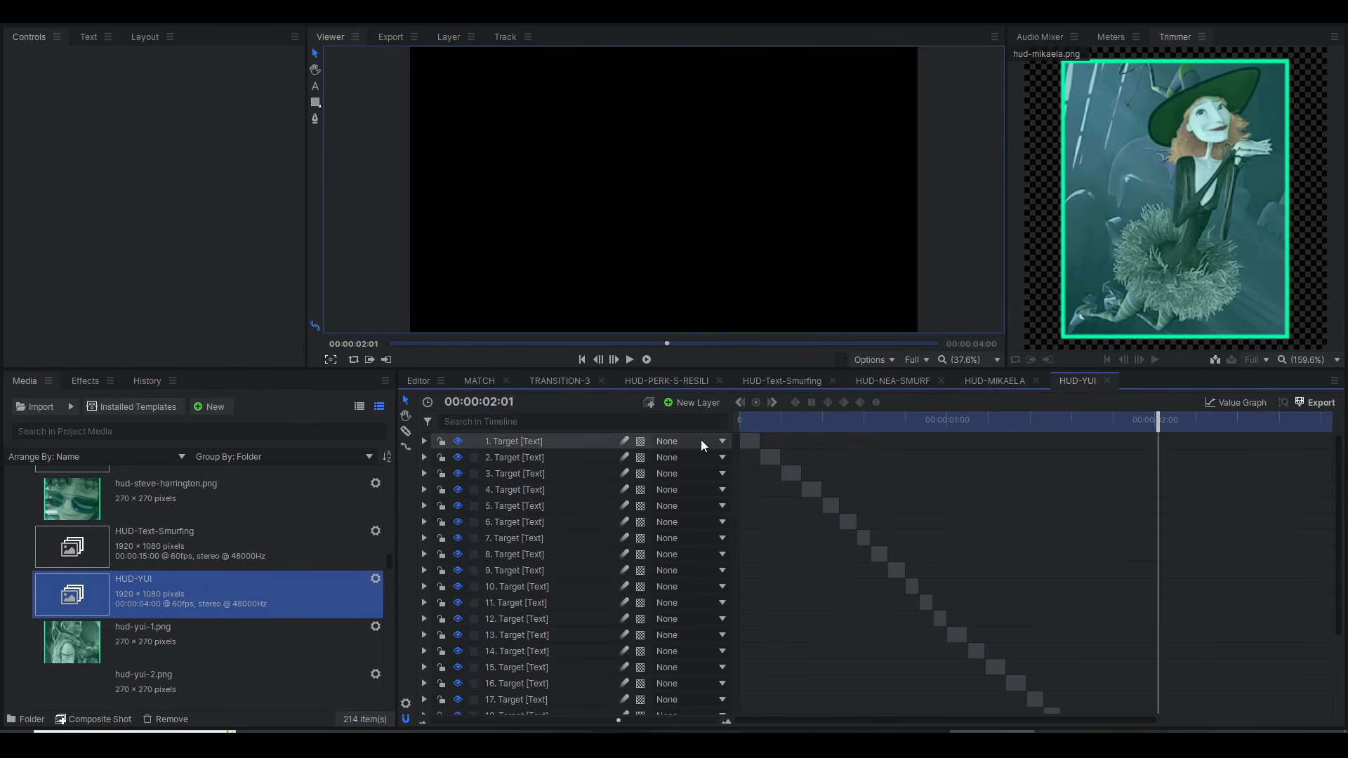
click(751, 419)
drag(751, 420, 822, 422)
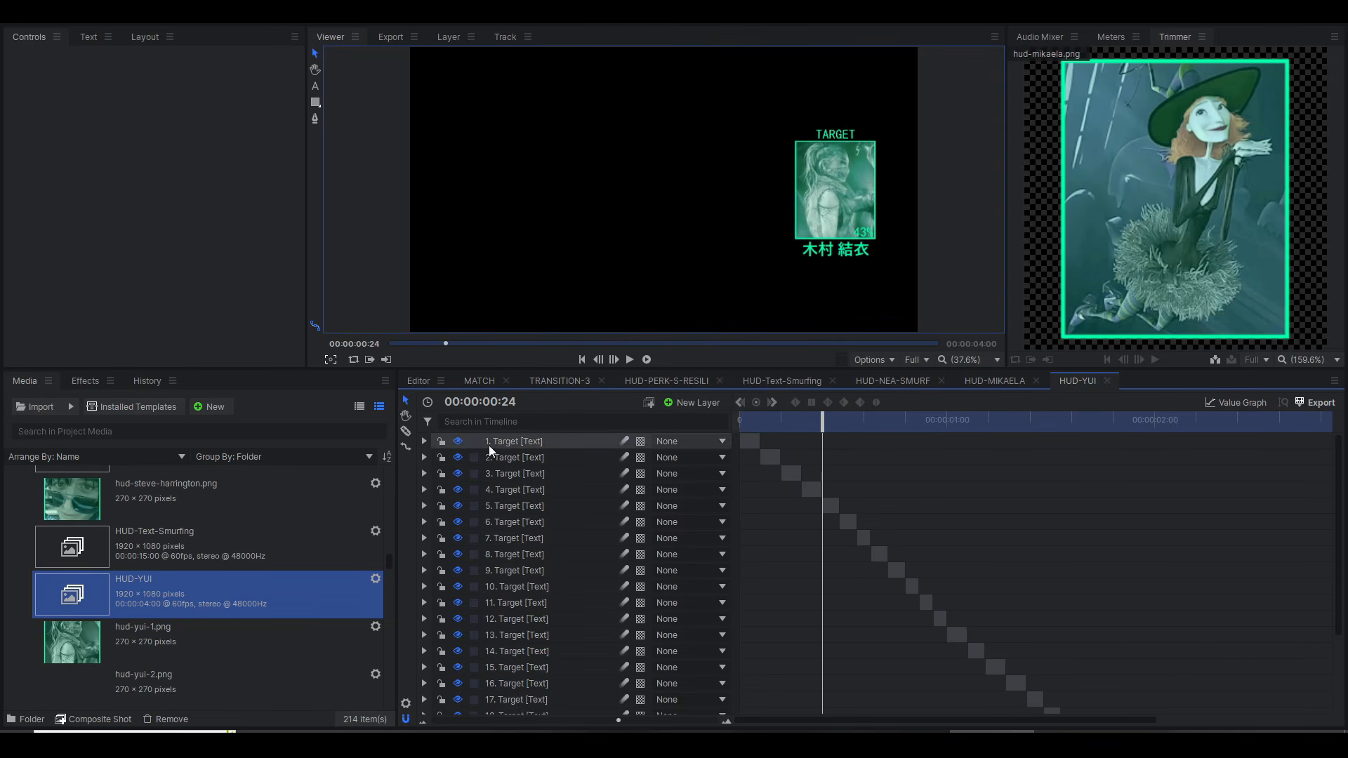
drag(799, 422, 891, 426)
Step: Toggle the visibility of Target text layer 22 and the hud-yui-2.png layer, and preview the composite around 00:00:00:55
scroll(521, 595, down, 3)
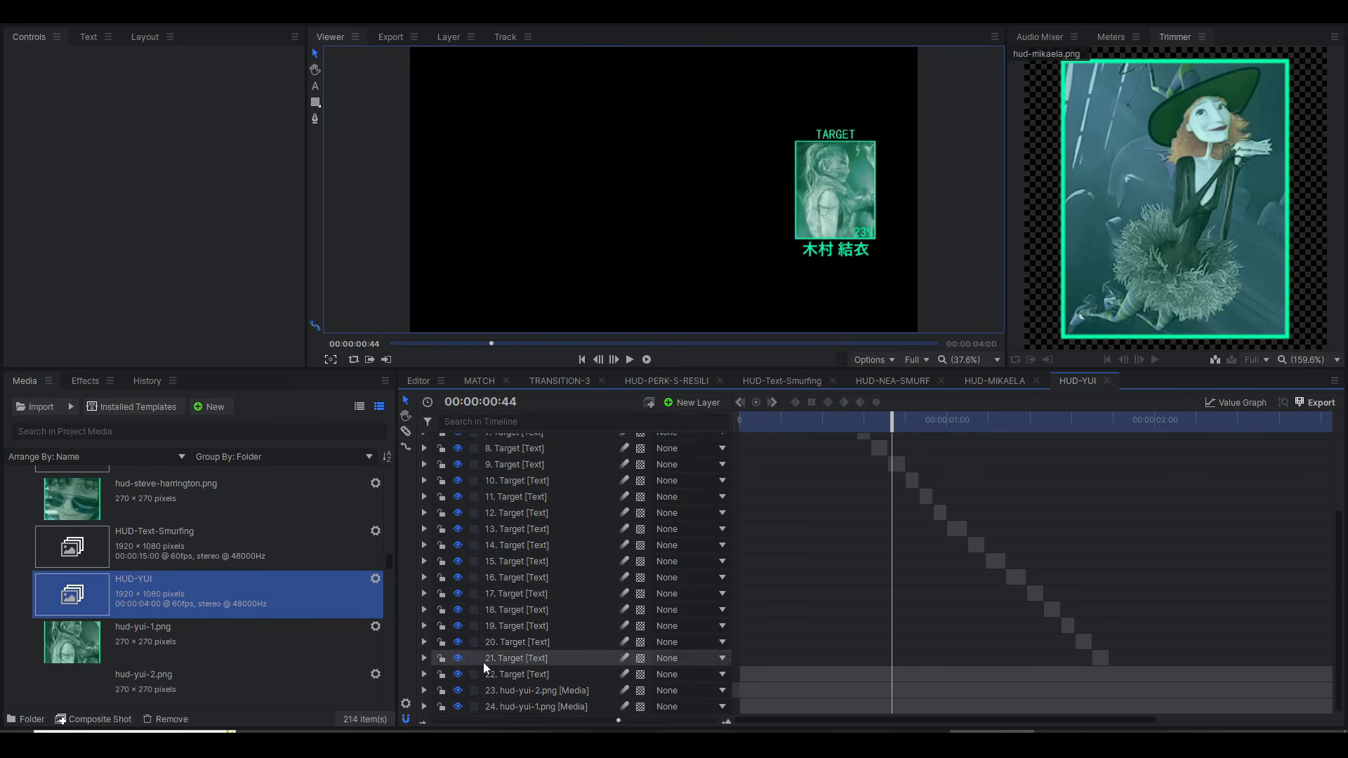
click(458, 674)
scroll(522, 601, up, 3)
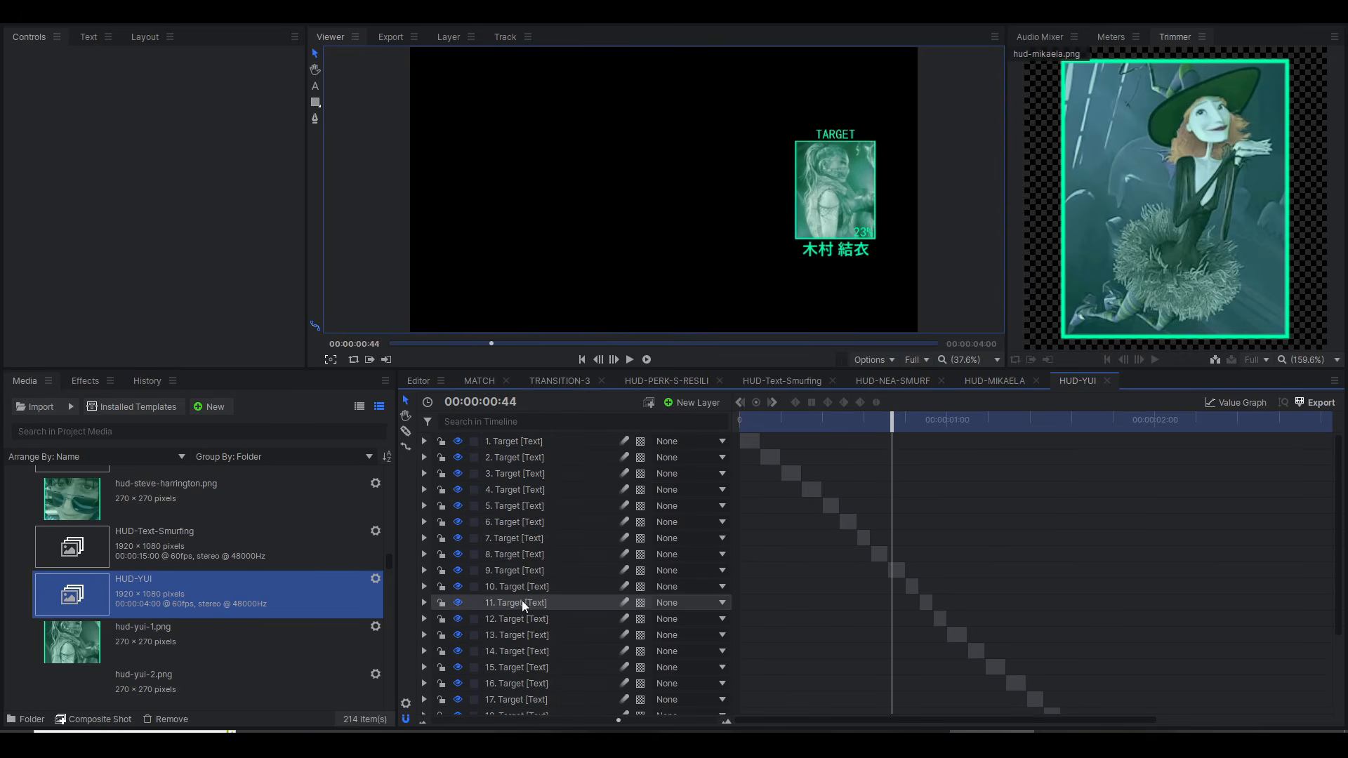
scroll(498, 545, down, 3)
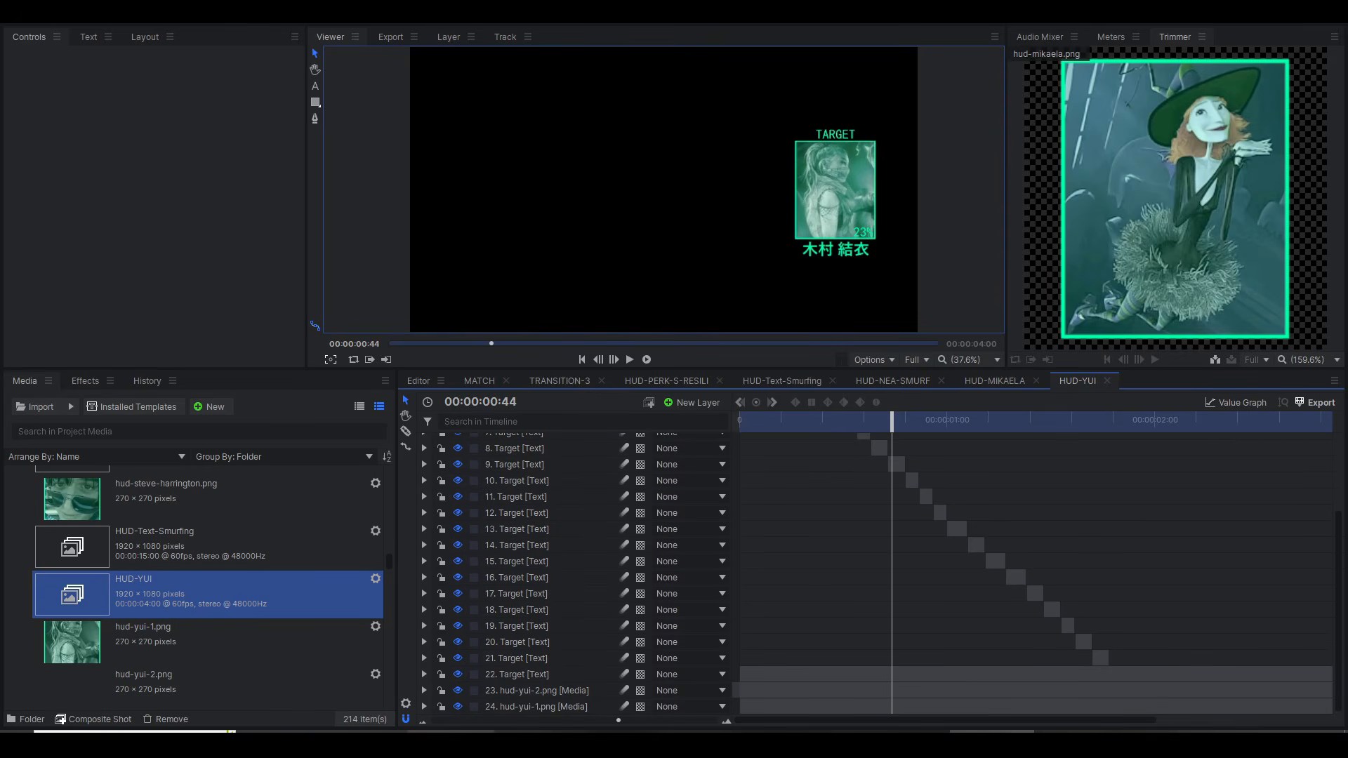
click(457, 690)
click(456, 690)
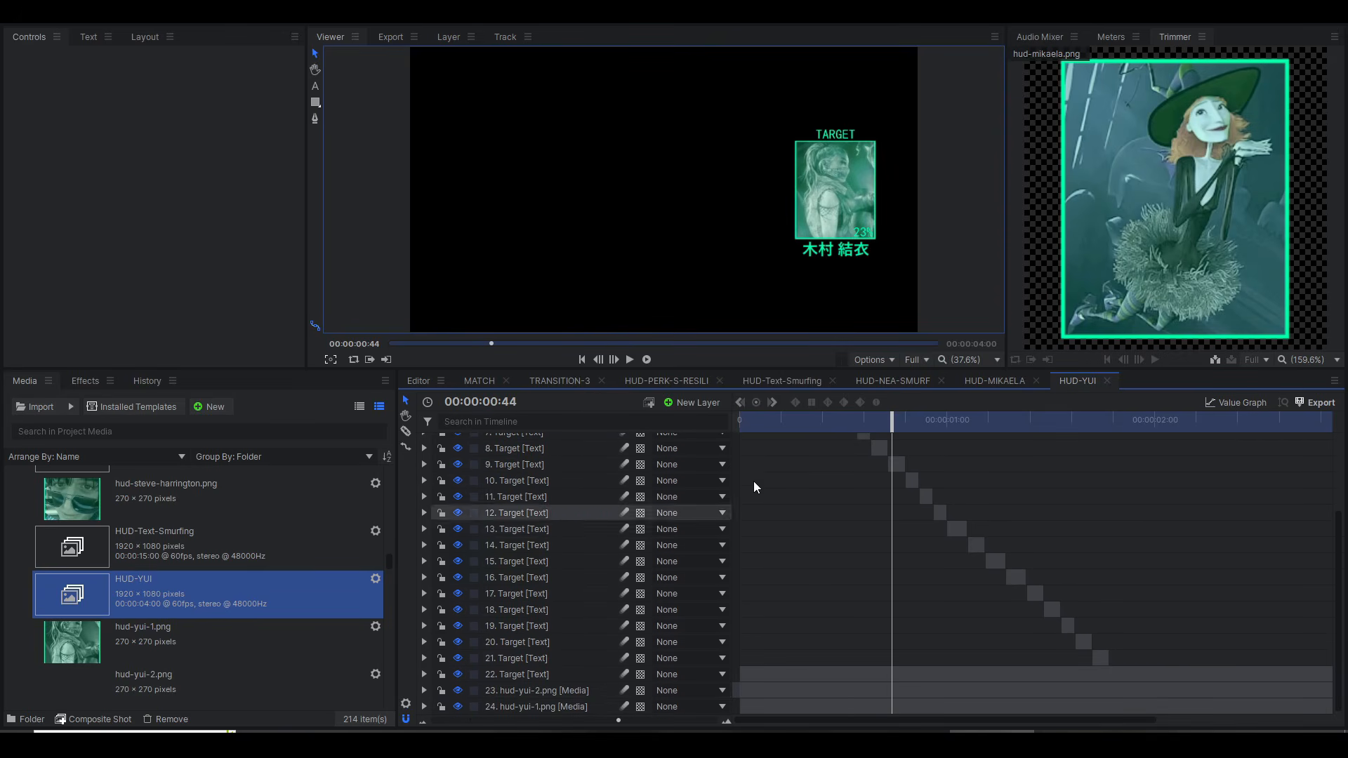
drag(808, 420, 936, 424)
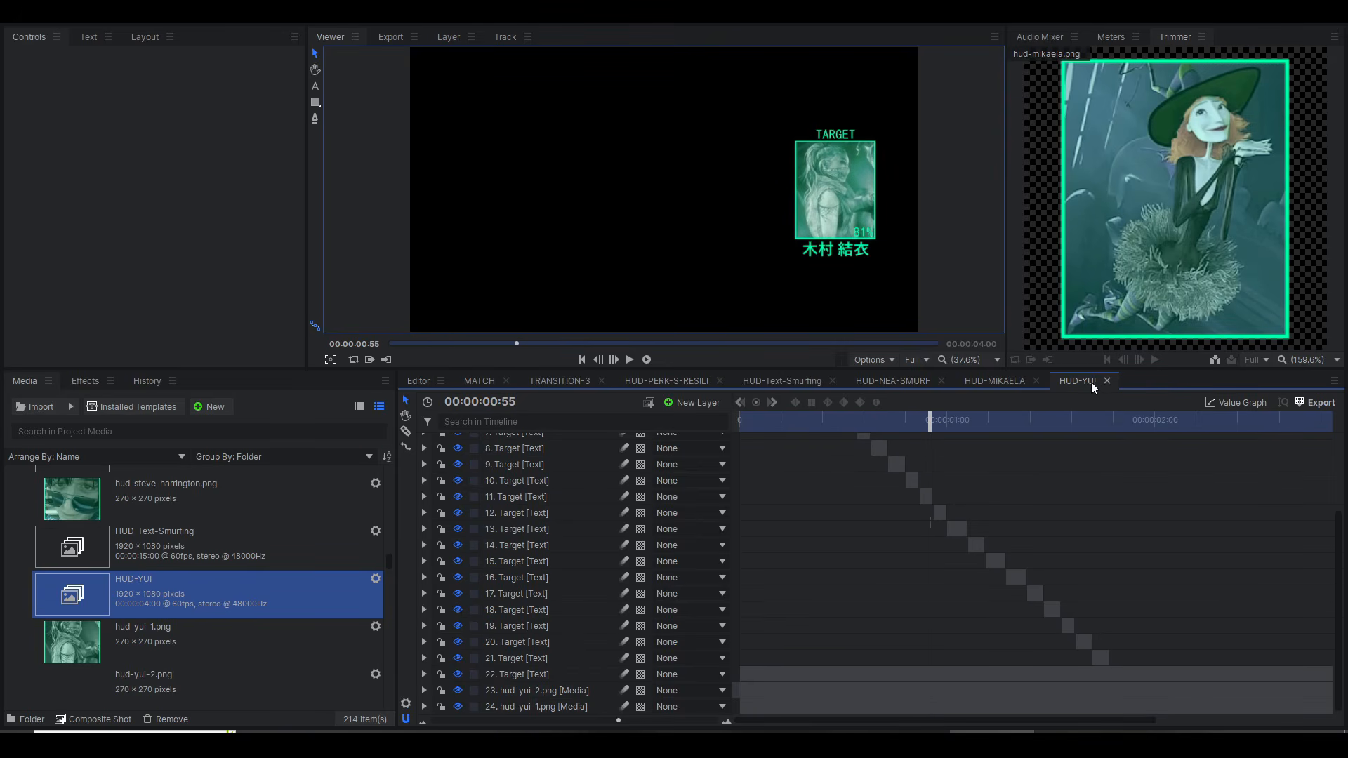
Step: Close the HUD-YUI and HUD-MIKAELA composite shots and scrub HUD-NEA-SMURF to 00:00:00:38
click(893, 381)
drag(774, 420, 835, 433)
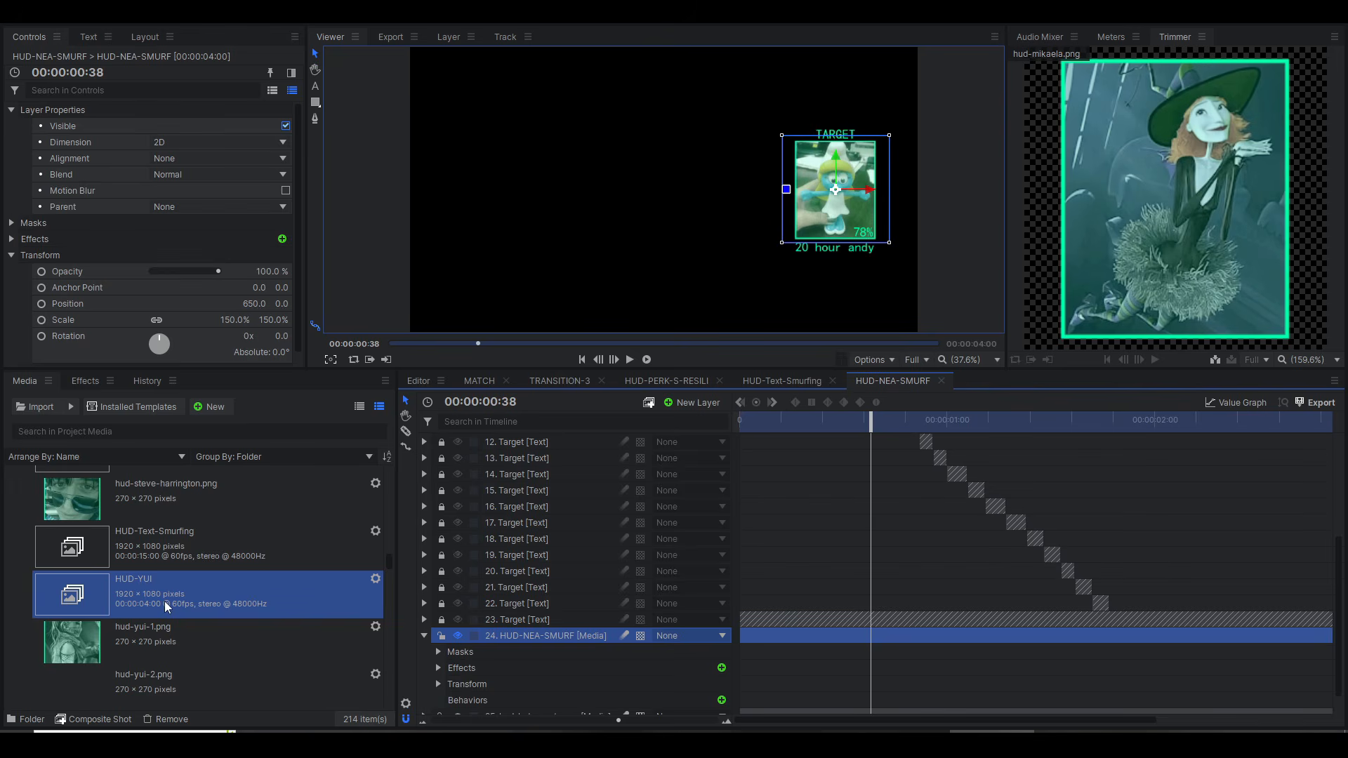
scroll(173, 584, up, 5)
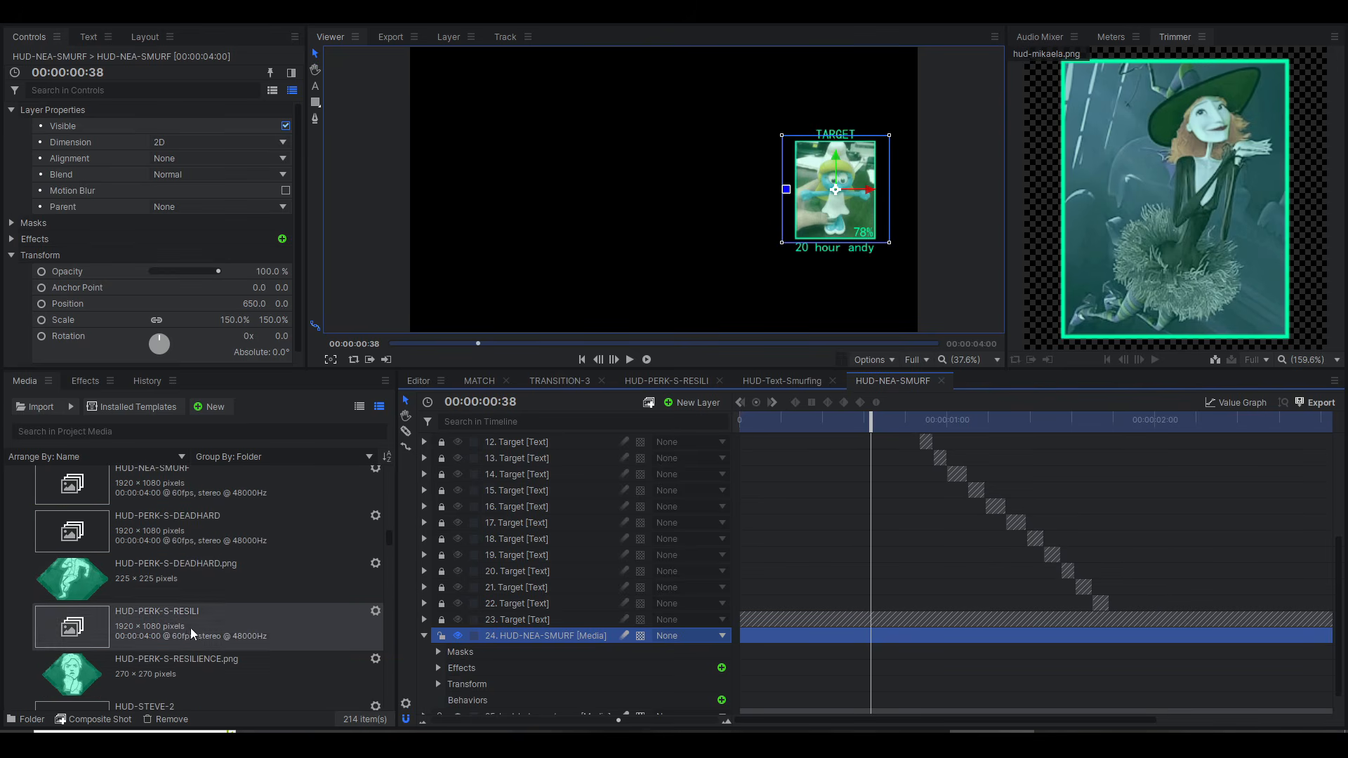
Step: View the TRANSITION-3 and HUD-PERK-S-RESILI composites and look through the HUD composite shots in the media list
click(568, 380)
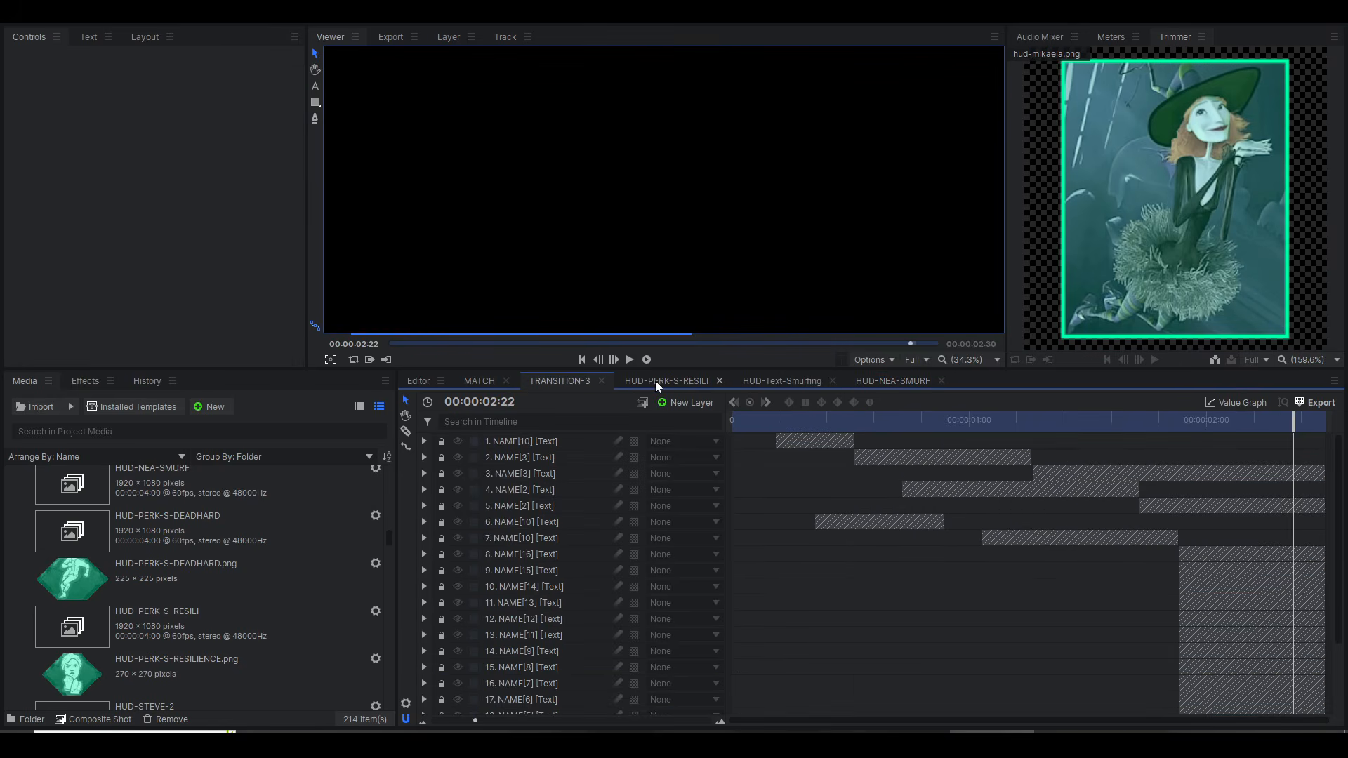
click(664, 382)
scroll(124, 552, up, 5)
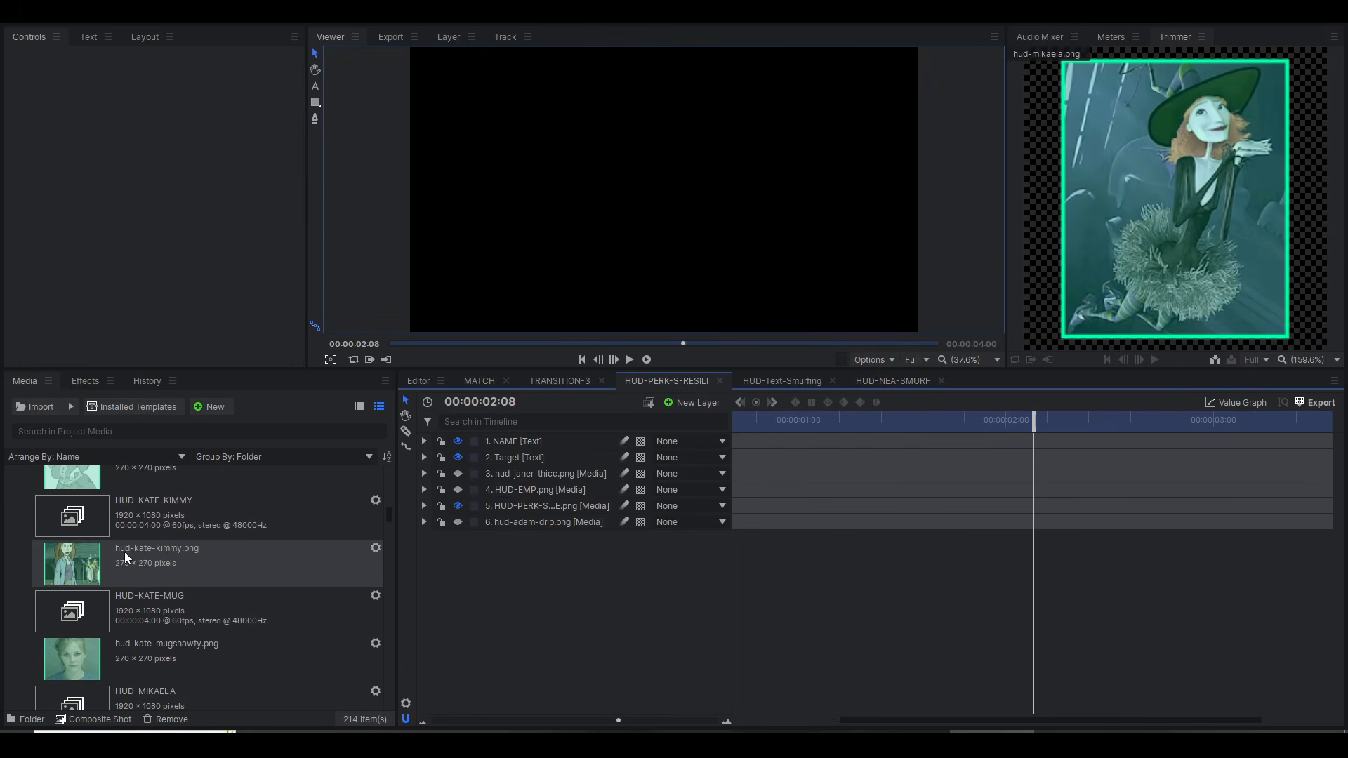
scroll(134, 561, down, 5)
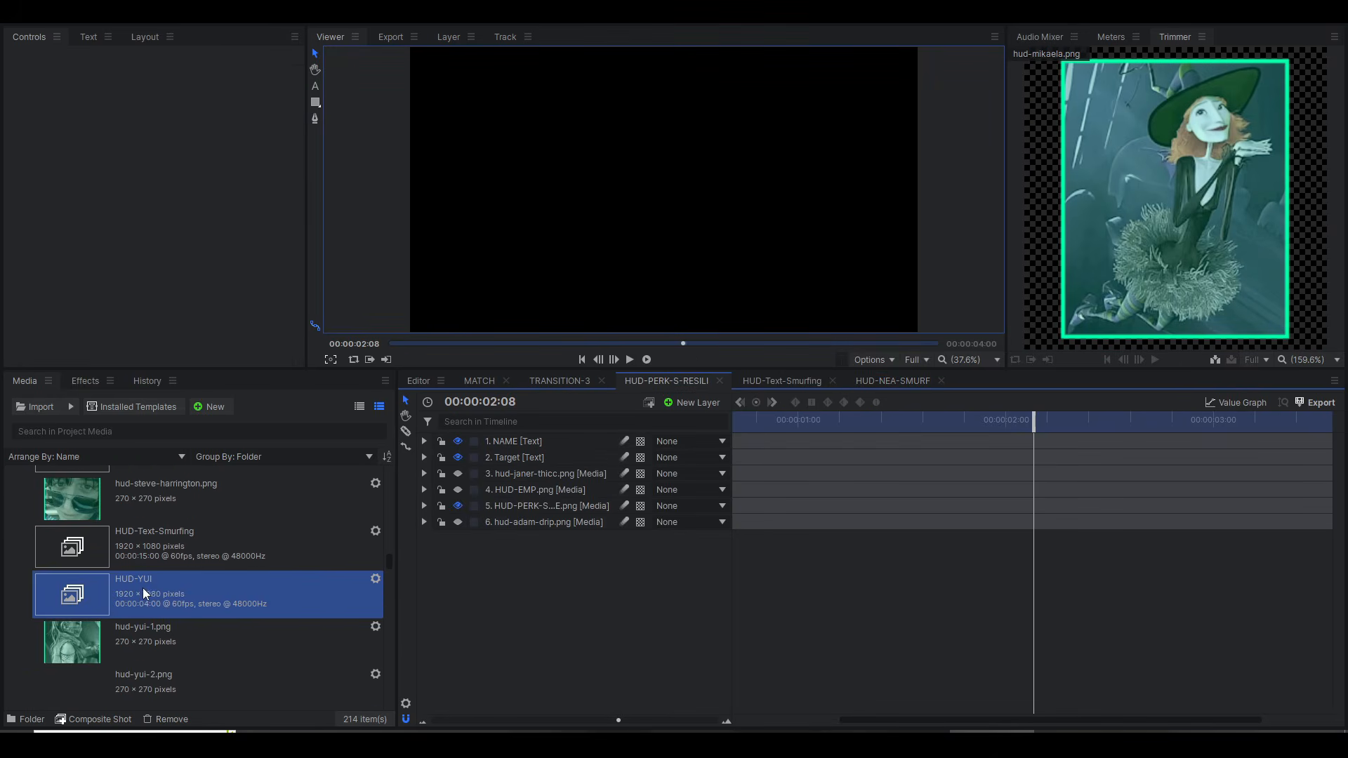
scroll(145, 575, up, 10)
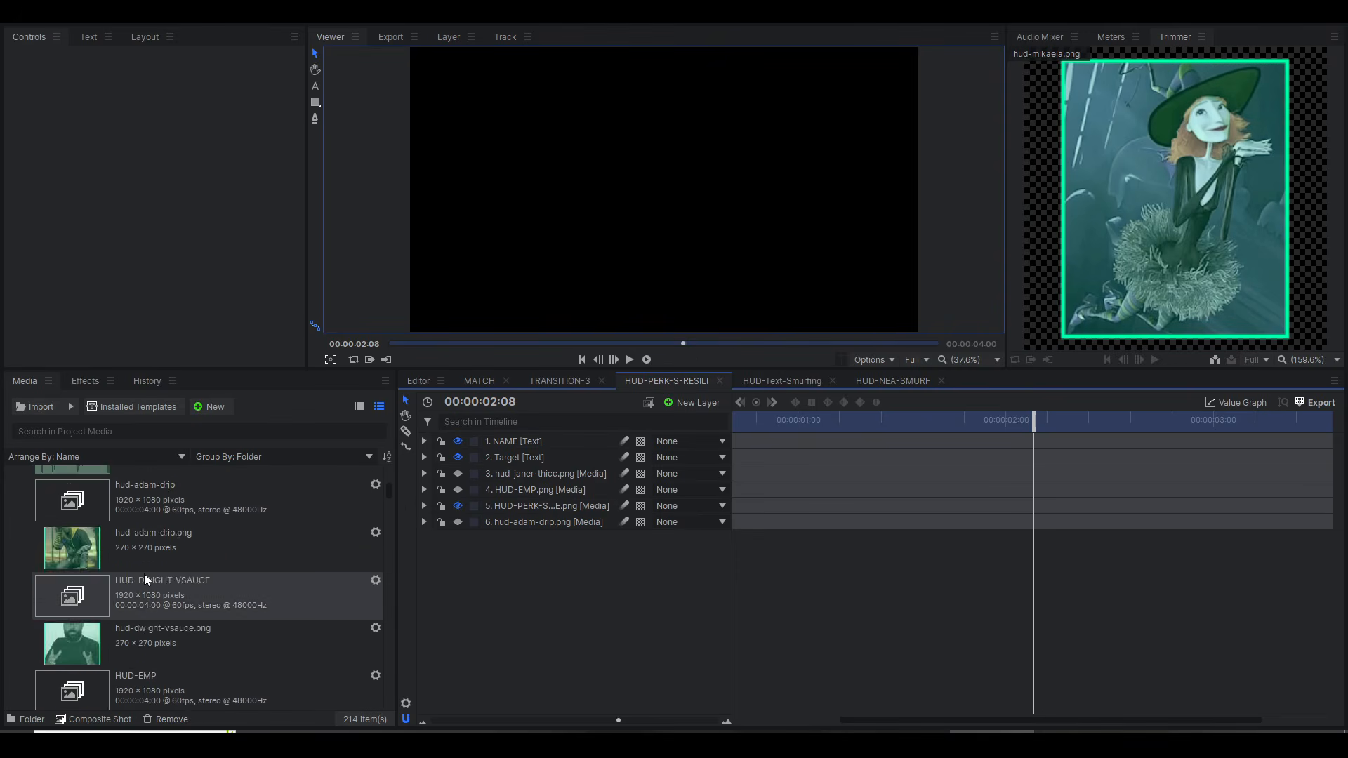
scroll(168, 562, down, 3)
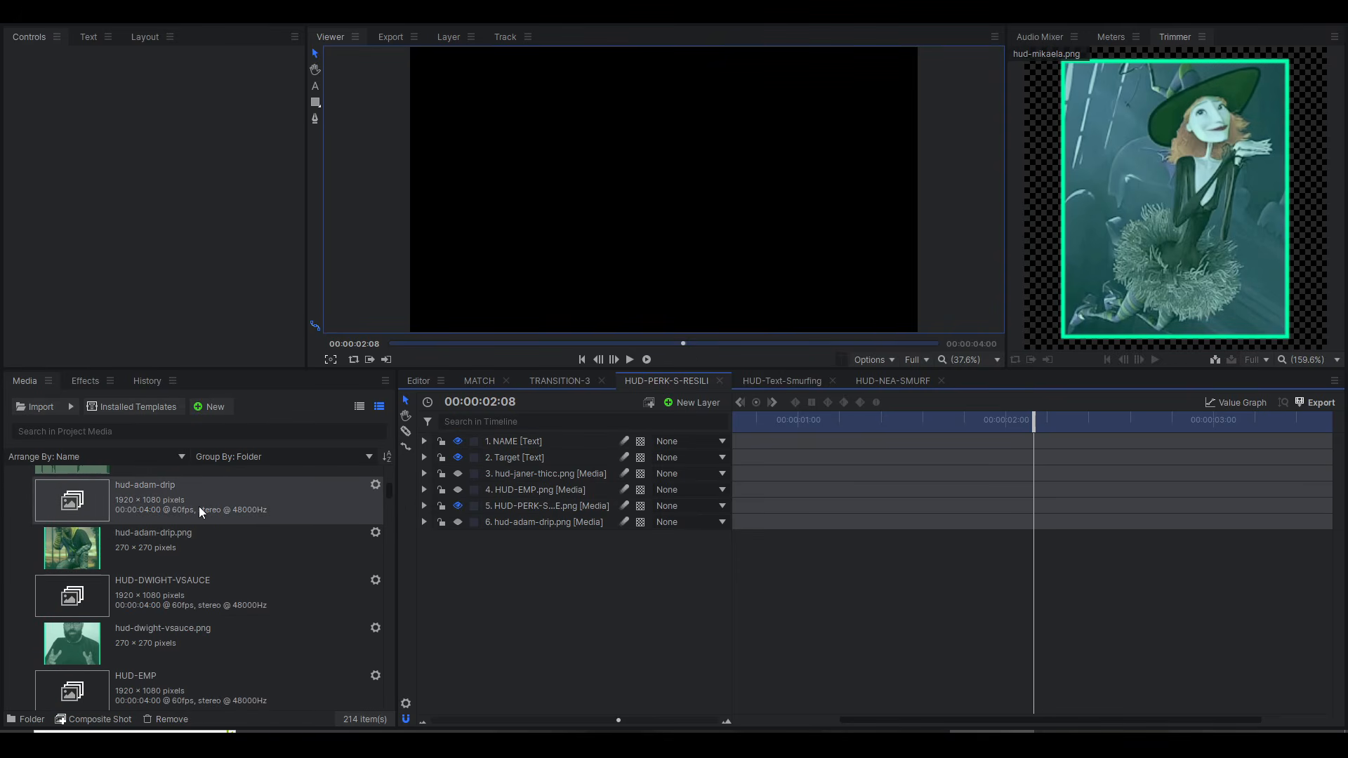
scroll(200, 507, down, 5)
scroll(188, 586, up, 5)
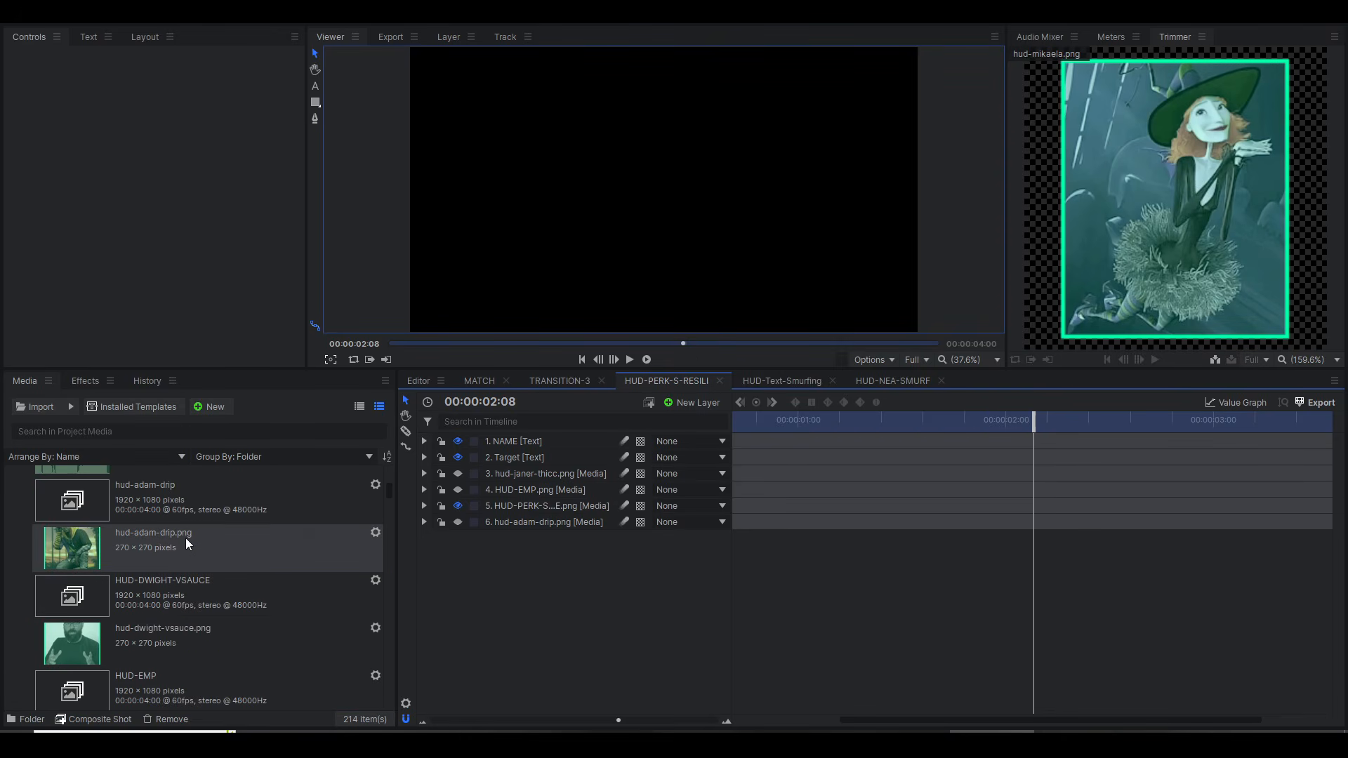
Step: Preview hud-adam-drip.png, open the hud-adam-drip composite shot and return its playhead to the start
click(186, 538)
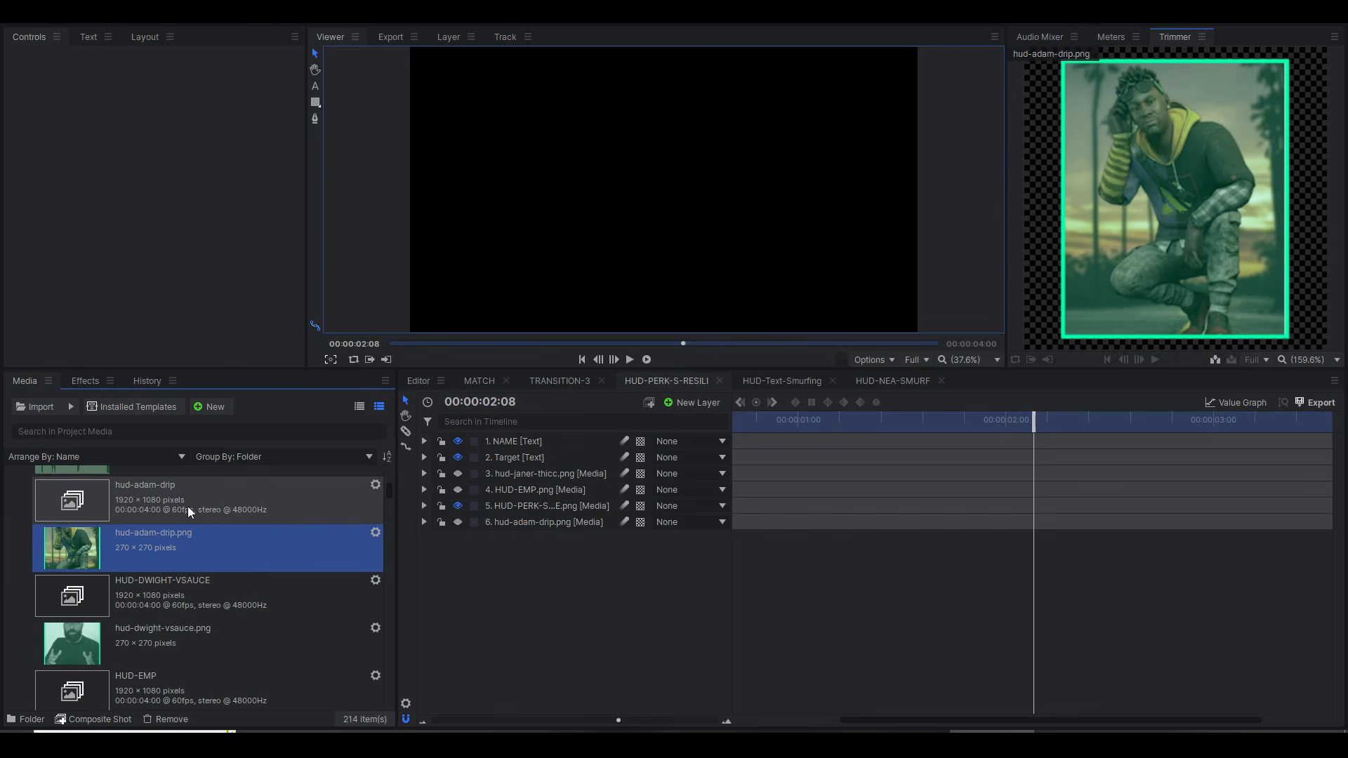
click(187, 507)
double_click(188, 507)
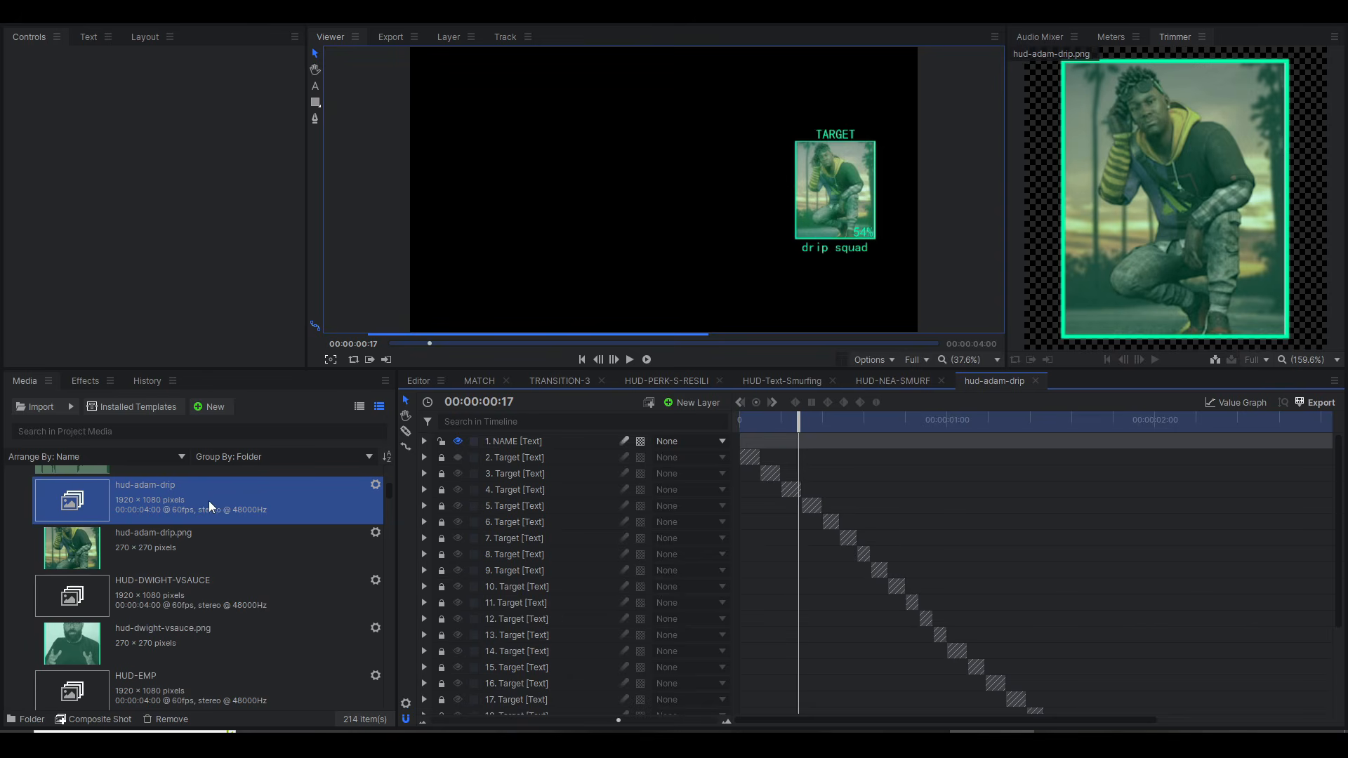
key(Home)
Step: Duplicate the hud-adam-drip composite shot and rename the copy HUD-01
right_click(235, 505)
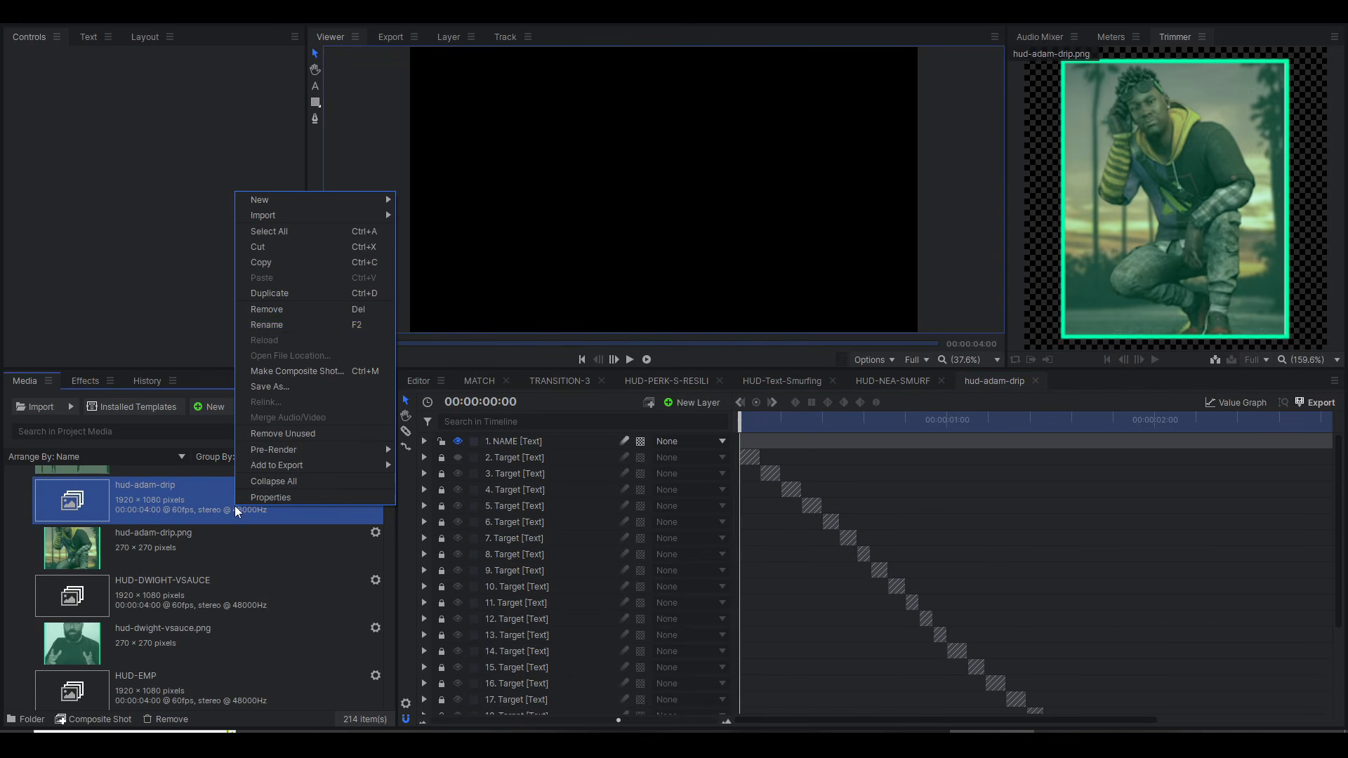
click(289, 295)
right_click(158, 546)
click(196, 361)
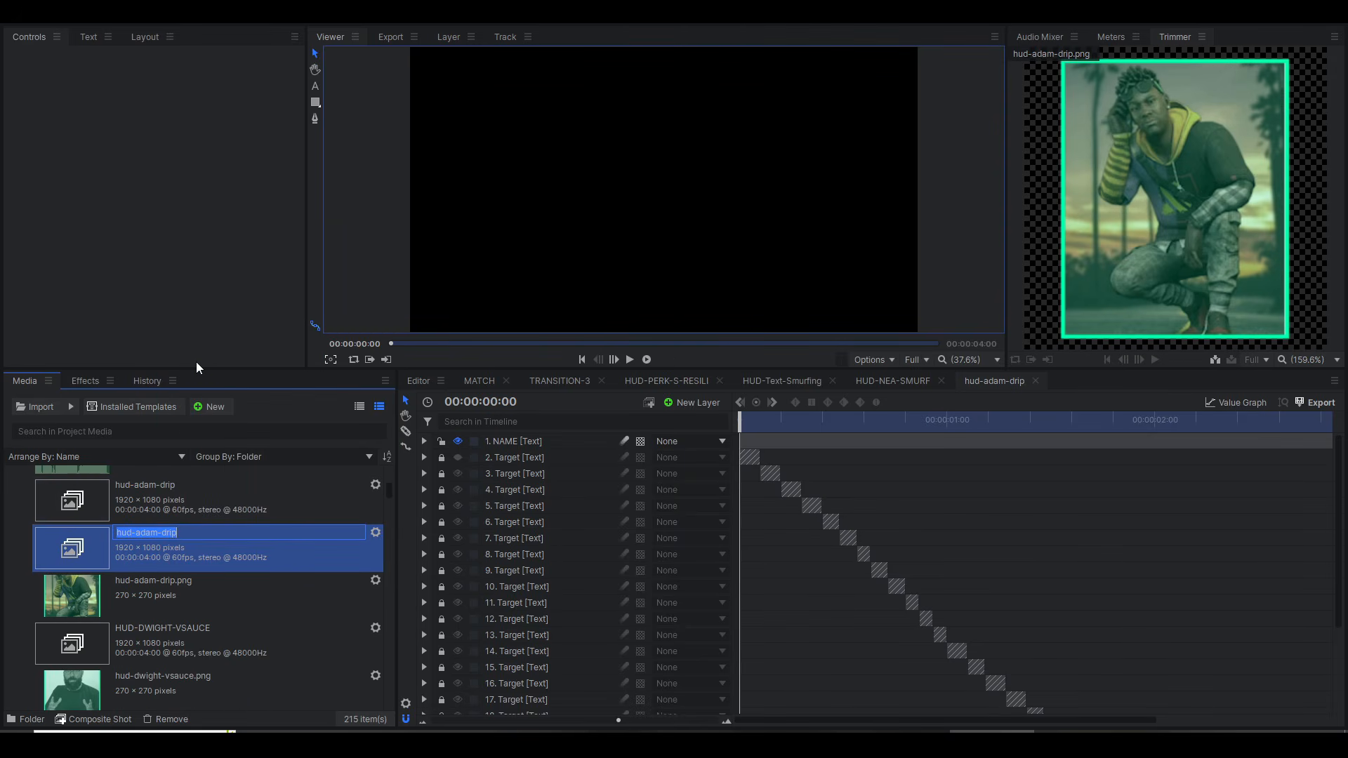
text(HUD-01)
key(Return)
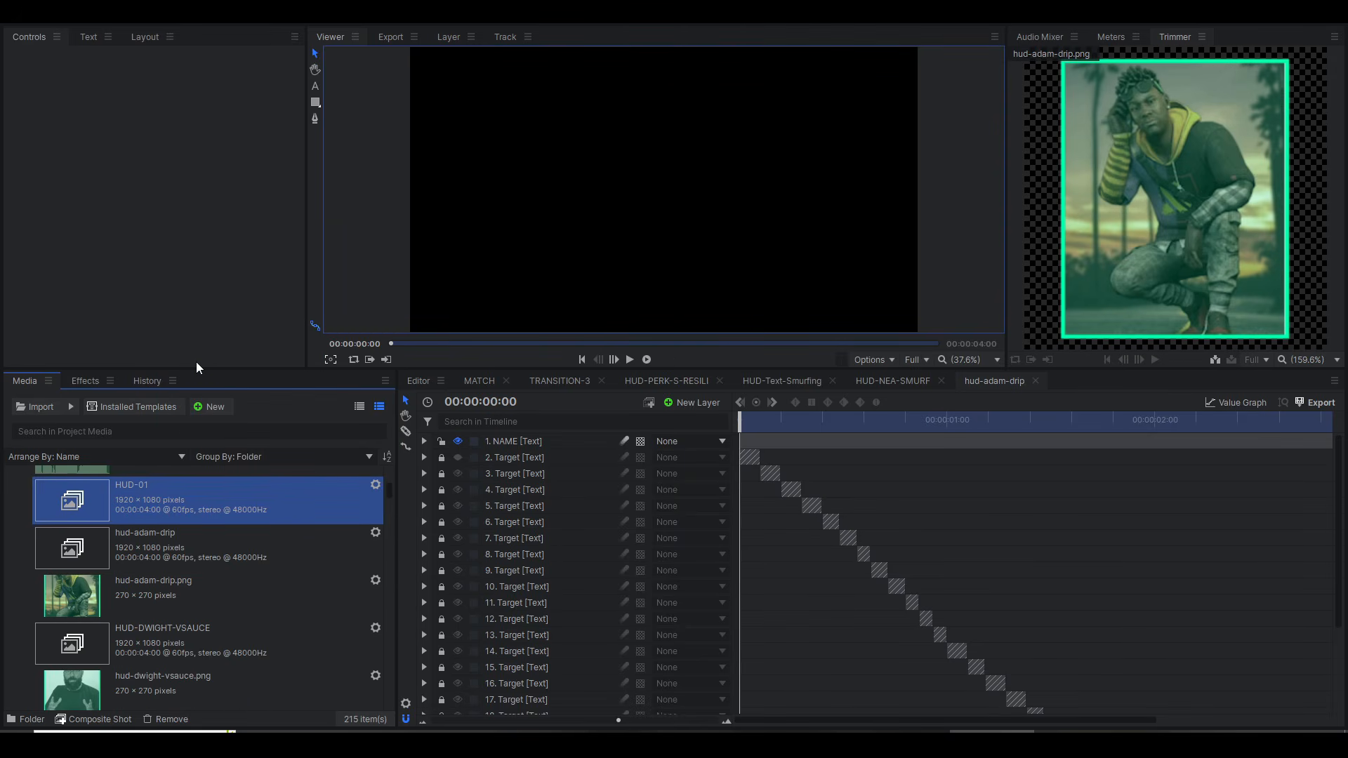
Step: Import HUD-01.png from the DBD SURVIVOR PORTRAITS folder into the HUD popins media folder
click(357, 743)
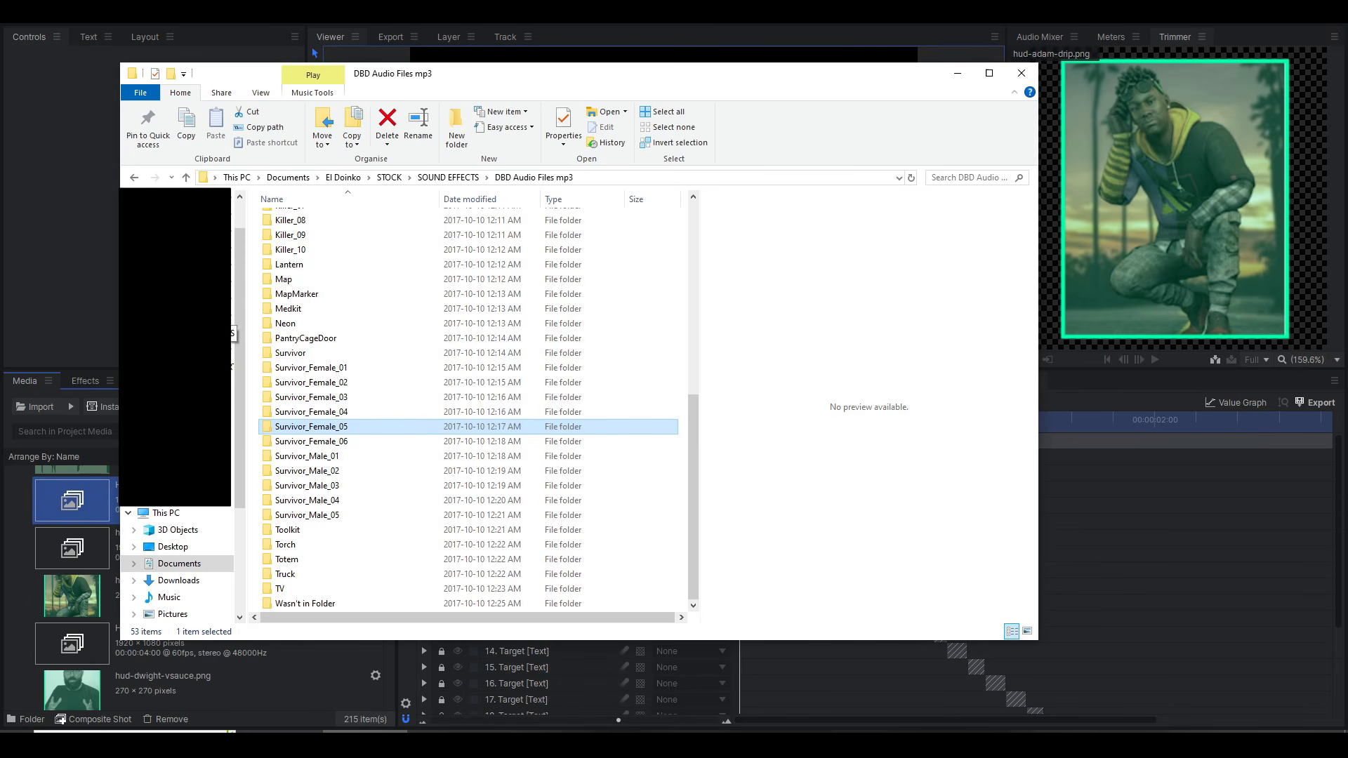
click(196, 334)
click(310, 248)
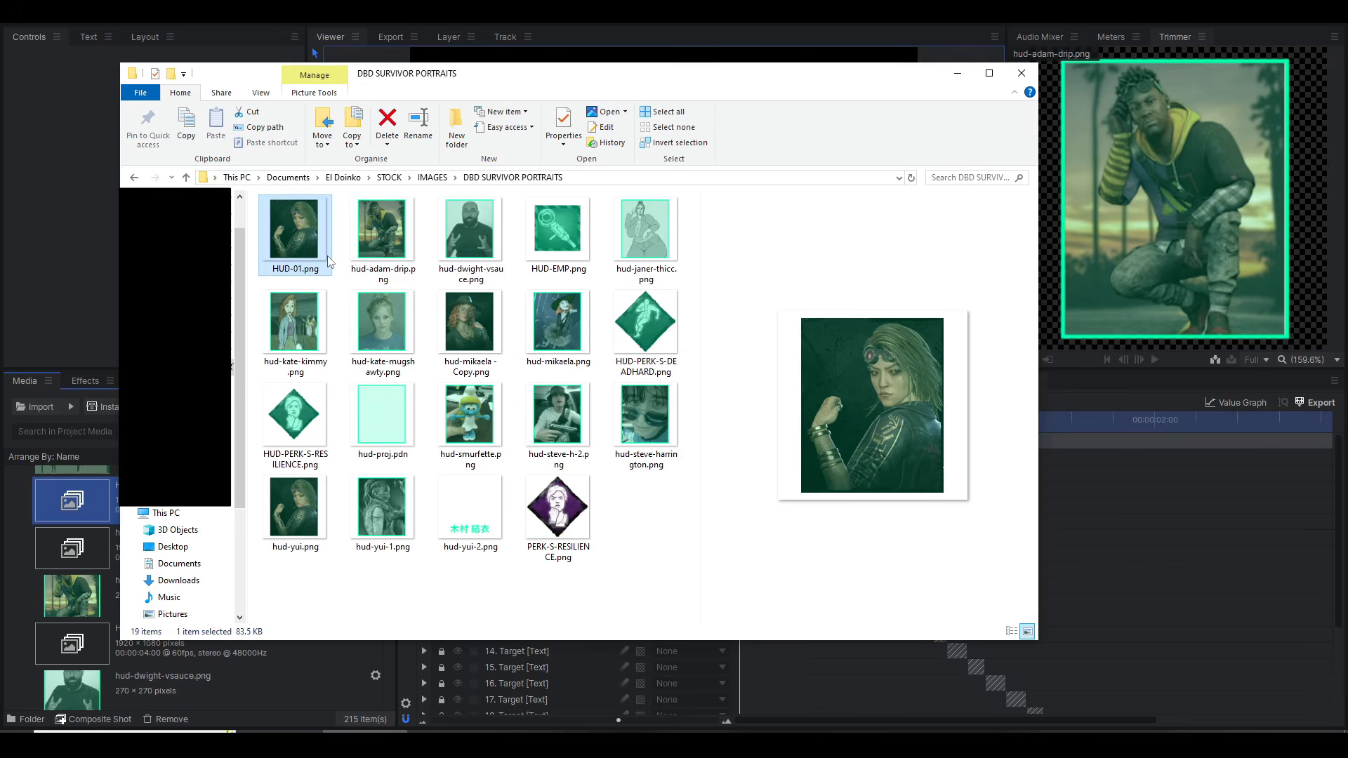
key(alt+Tab)
drag(299, 240, 145, 542)
scroll(169, 598, down, 3)
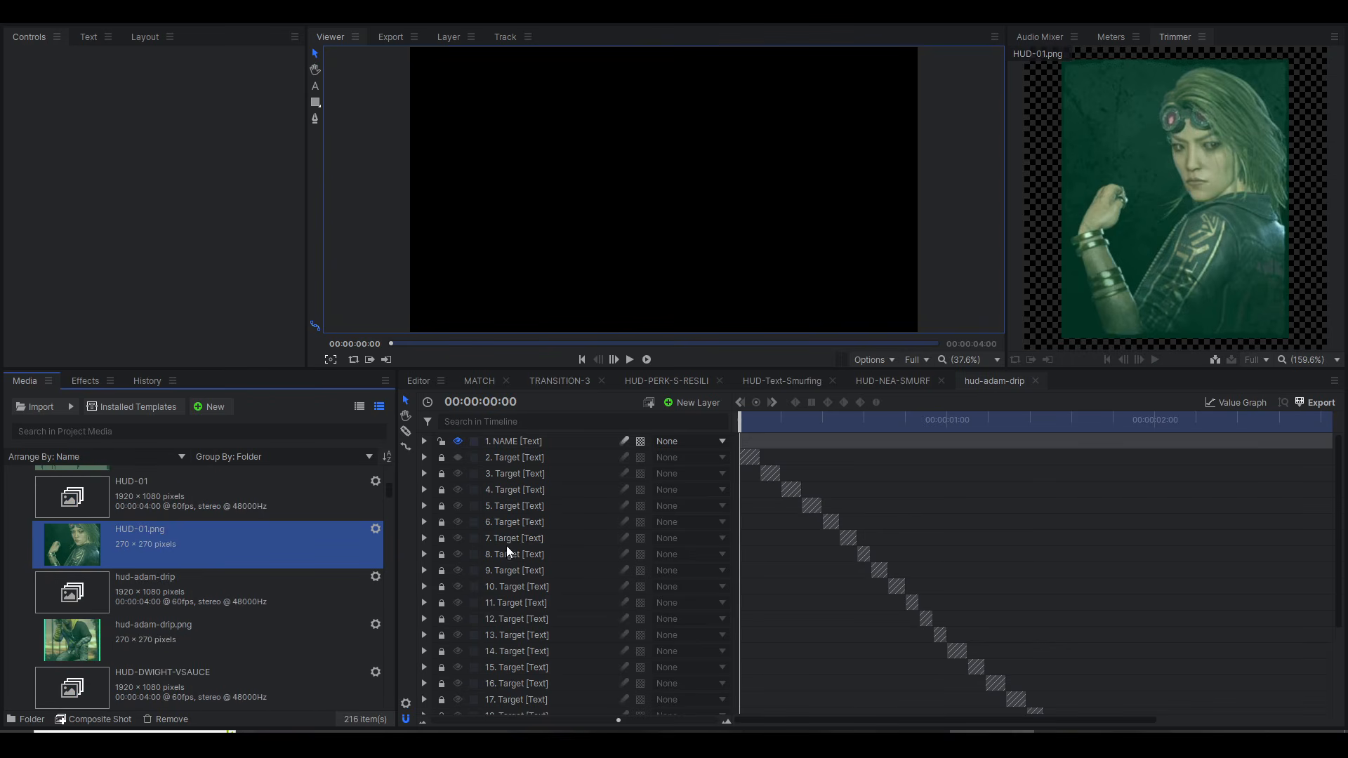
scroll(274, 523, up, 3)
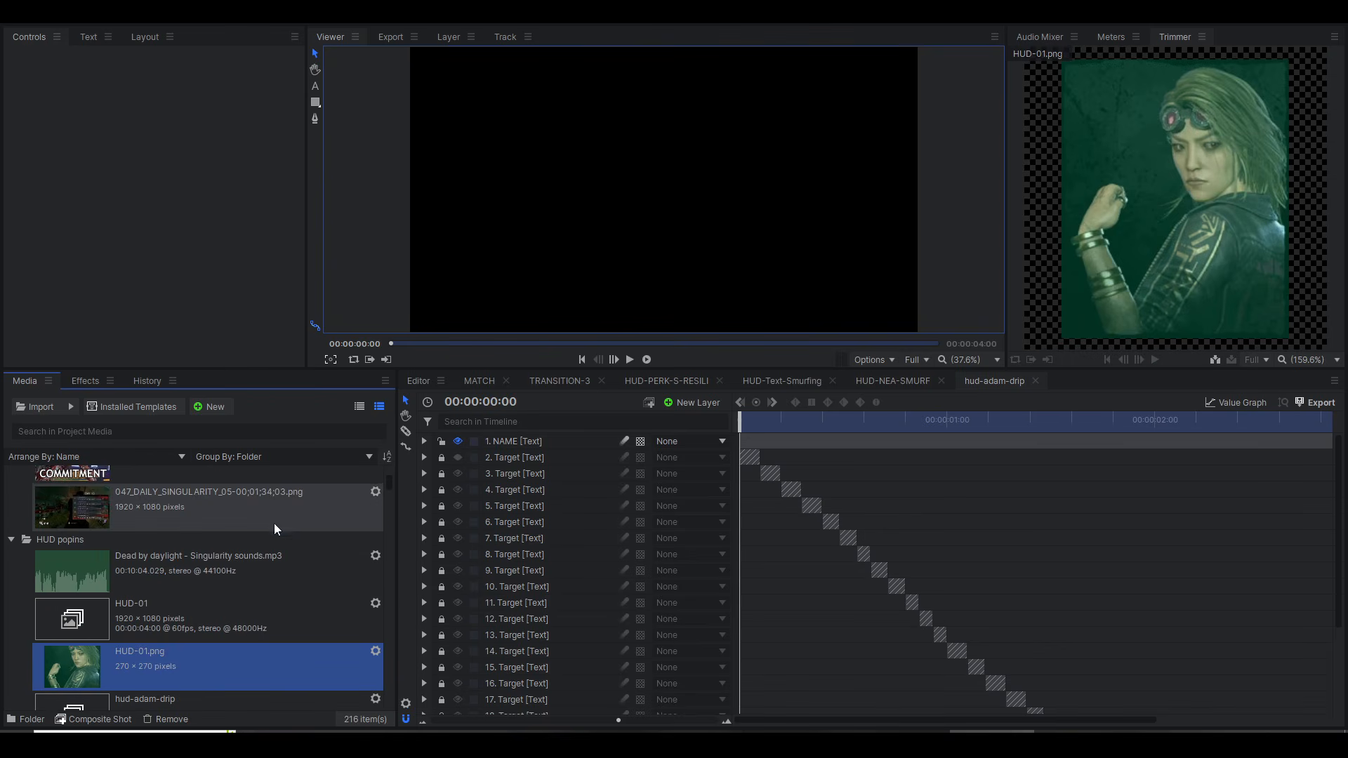
Step: Preview the HUD-NEA-SMURF composite shot at 00:00:00:35 and return to hud-adam-drip
click(758, 381)
click(868, 384)
drag(847, 427, 862, 424)
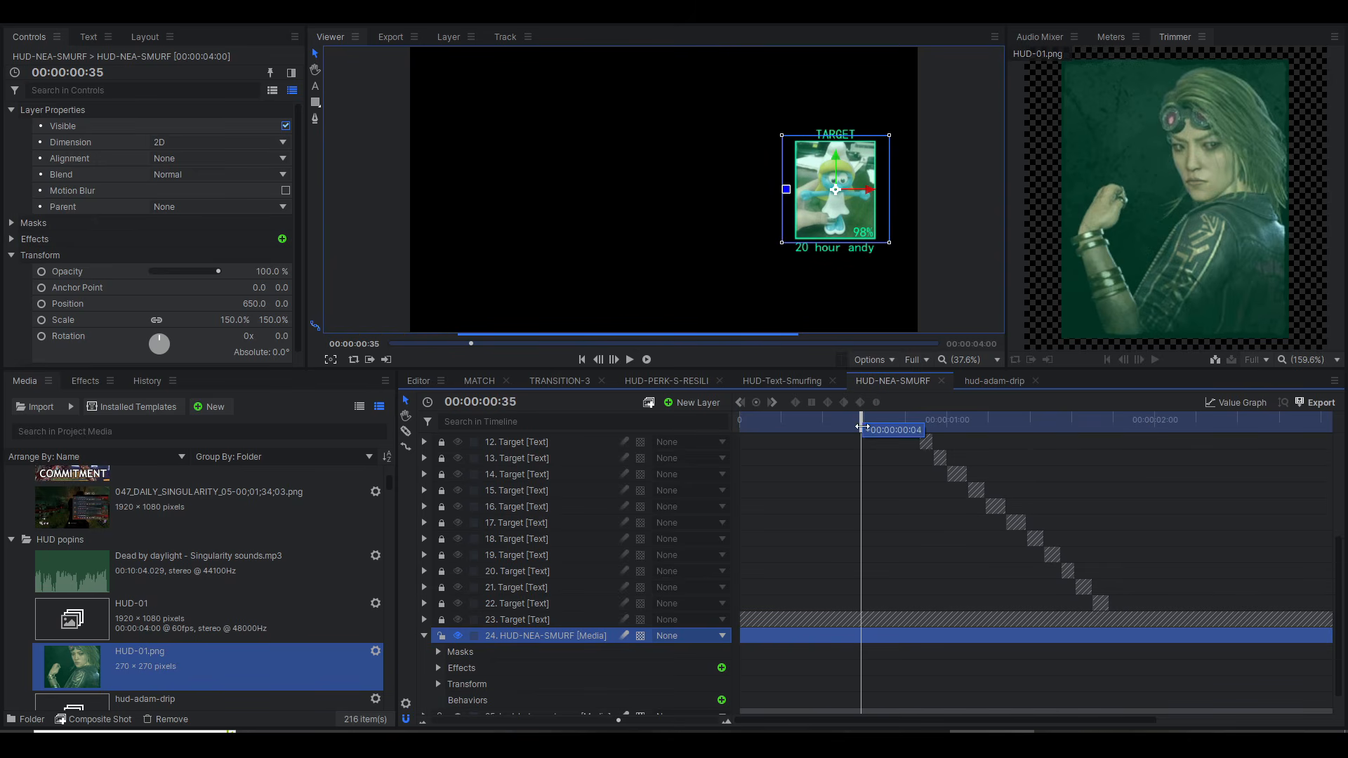
click(971, 381)
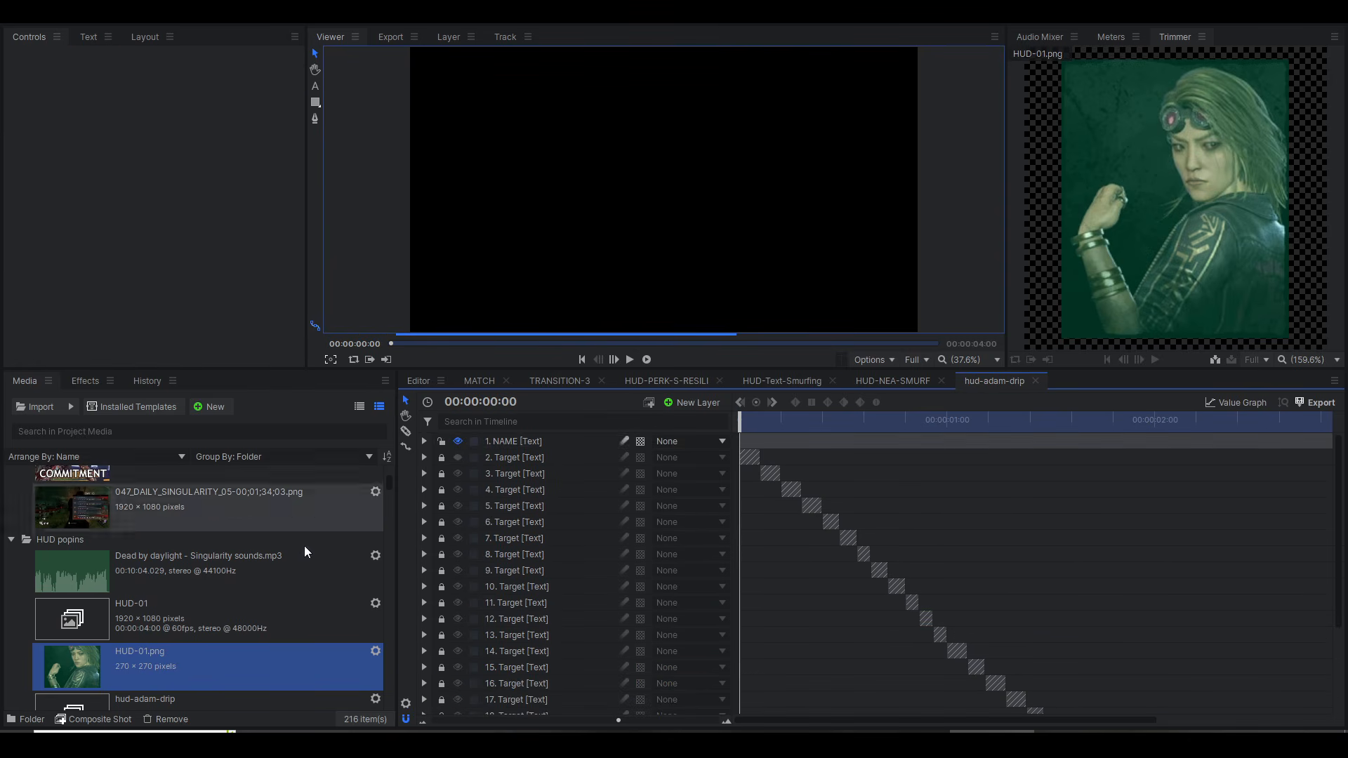
Step: Open the HUD-01 composite shot and move its playhead to 00:00:00:19
click(267, 613)
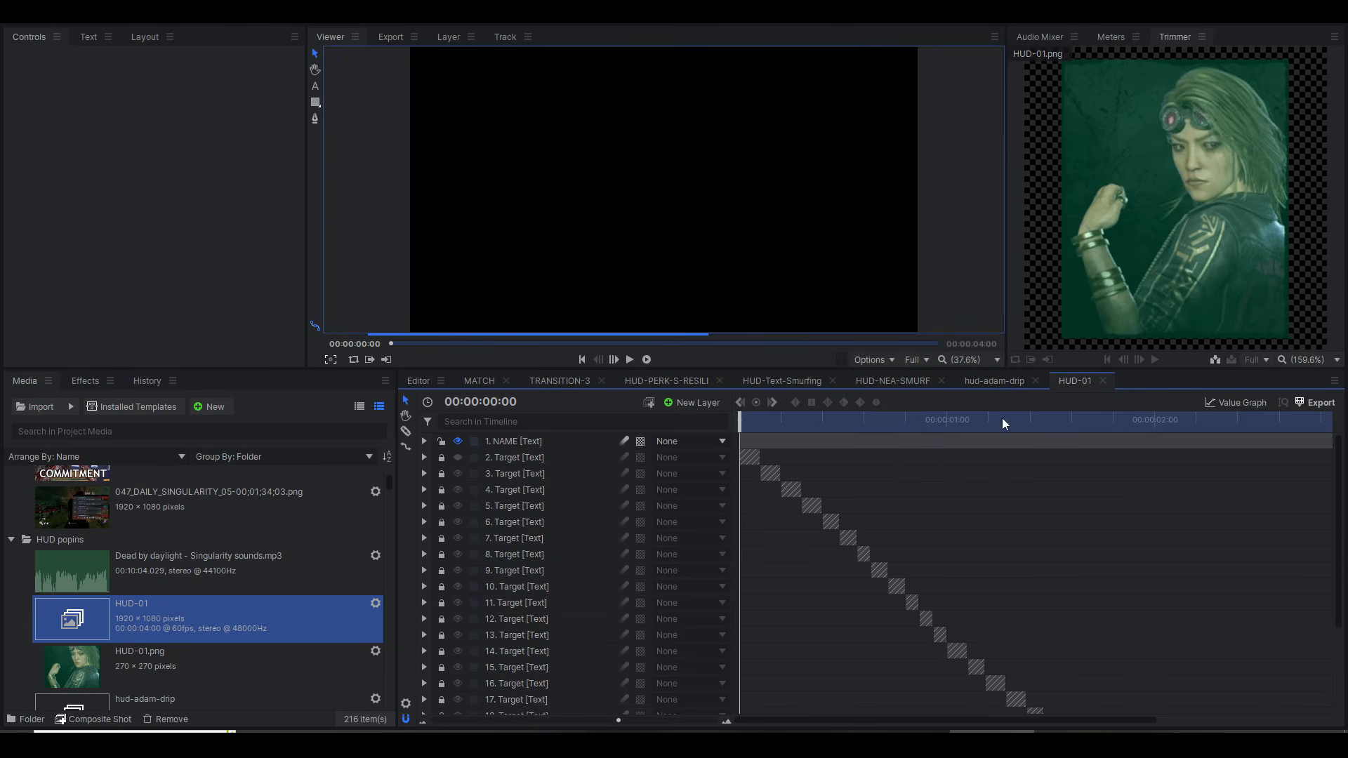
scroll(775, 442, down, 4)
click(806, 420)
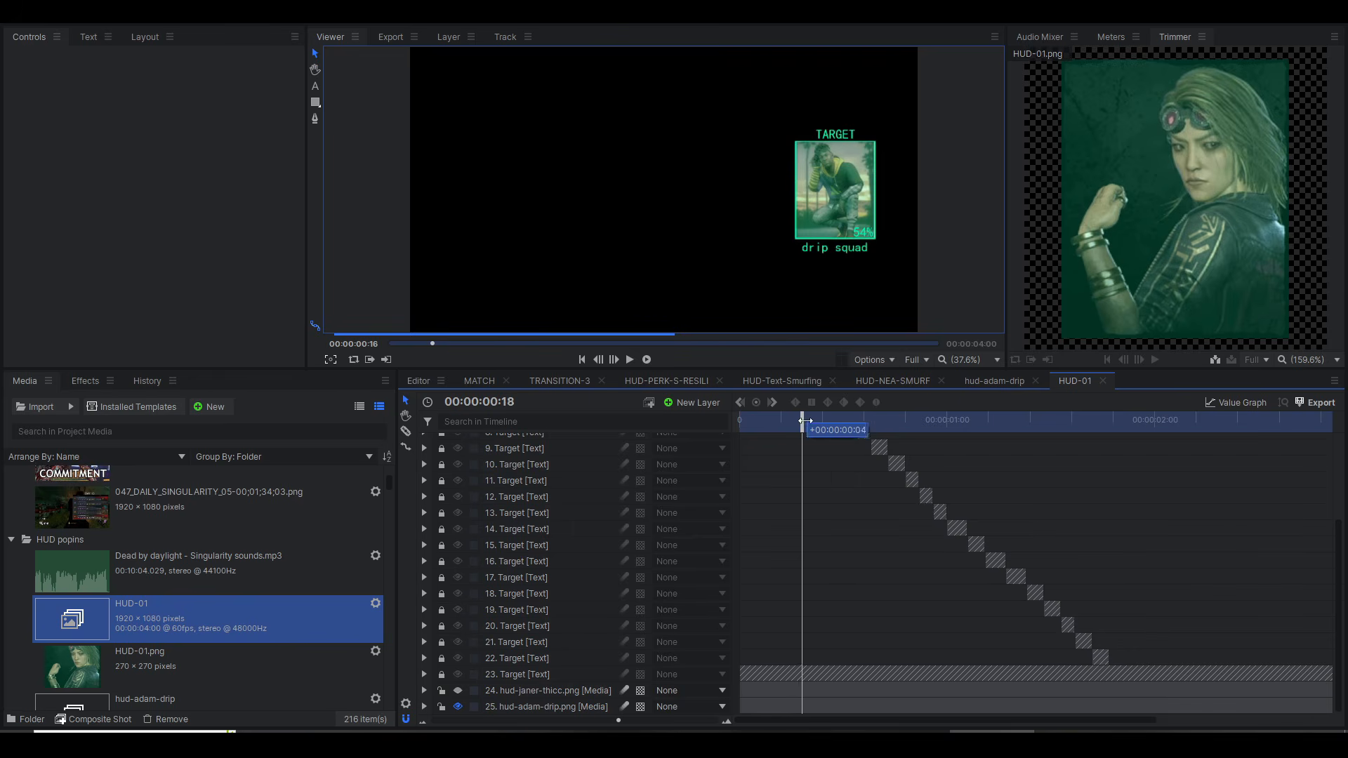
Step: Add HUD-01.png directly above the hud-adam-drip.png layer and delete the hud-janer-thicc.png layer
click(200, 653)
drag(538, 701, 538, 701)
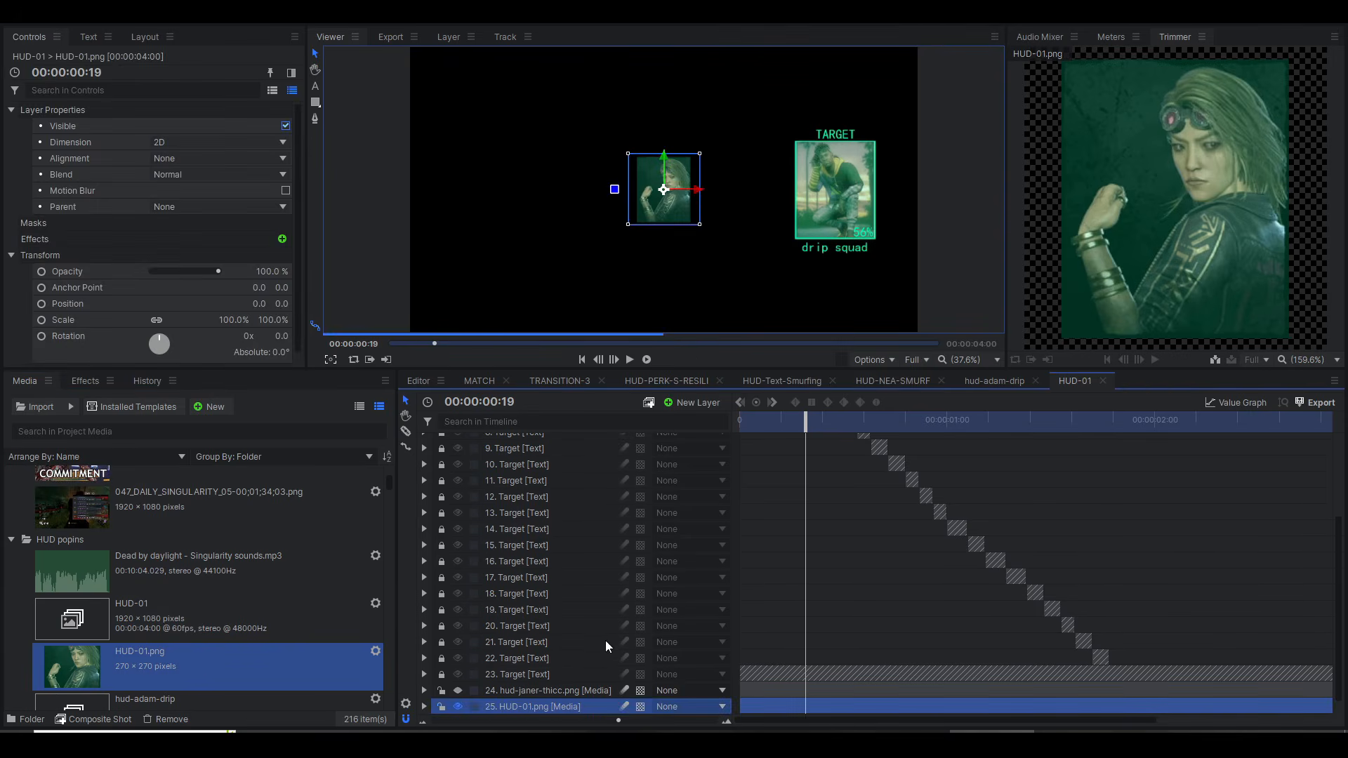
click(559, 677)
key(Delete)
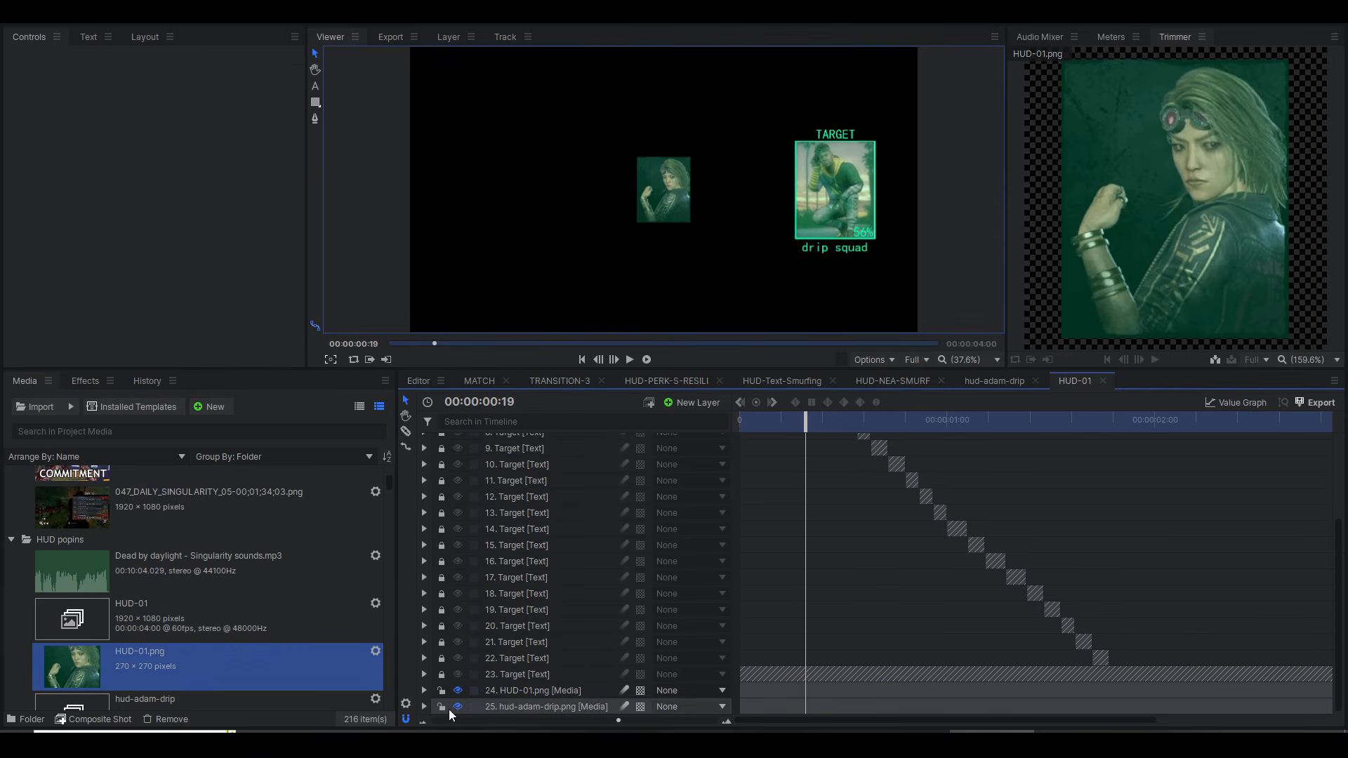
Step: Expand the HUD-01.png and hud-adam-drip.png layers, and open the latter's masks, effects and transform groups
click(425, 707)
click(425, 691)
scroll(560, 663, down, 3)
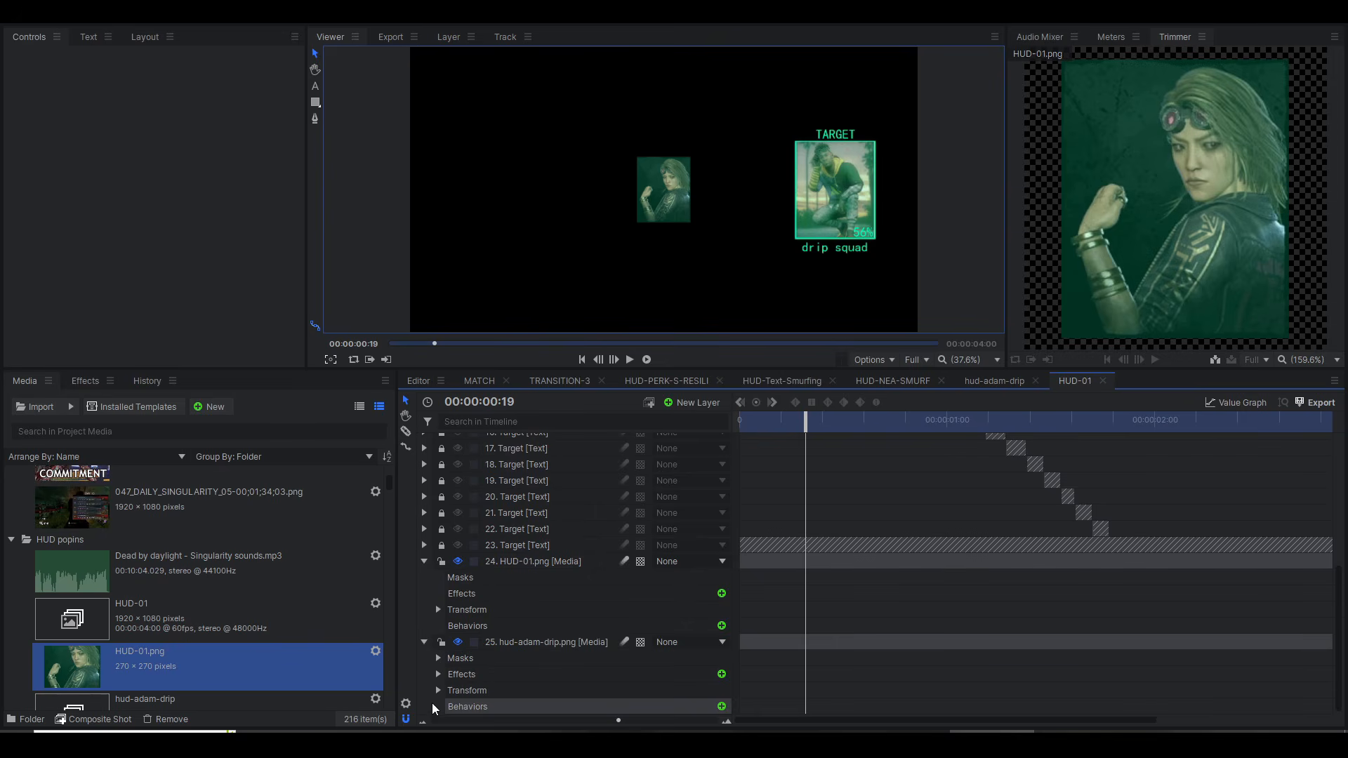
click(438, 658)
click(439, 690)
scroll(438, 653, down, 3)
click(438, 609)
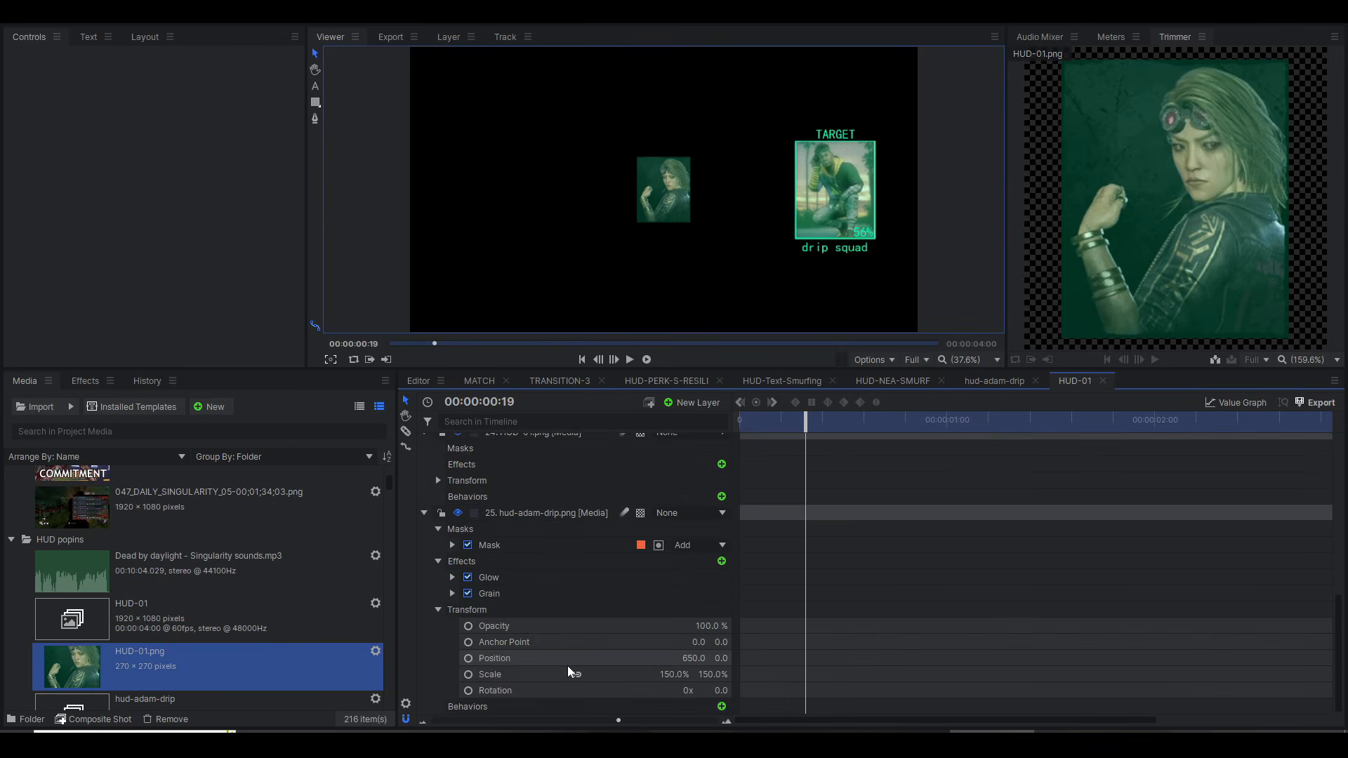
Step: Select the hud-adam-drip.png layer in the HUD-01 composite shot and move the playhead to 00:00:00:25
key(Home)
scroll(512, 541, up, 3)
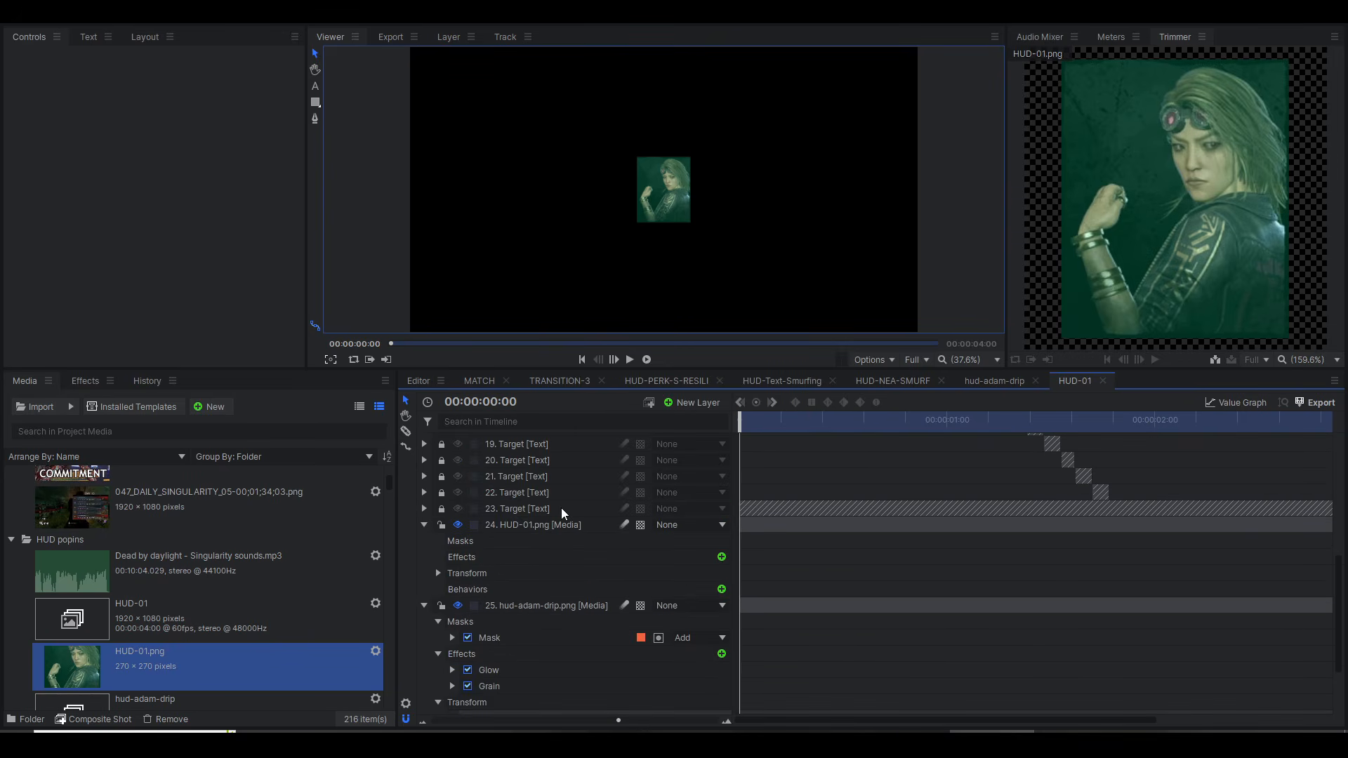
scroll(512, 541, down, 3)
click(536, 564)
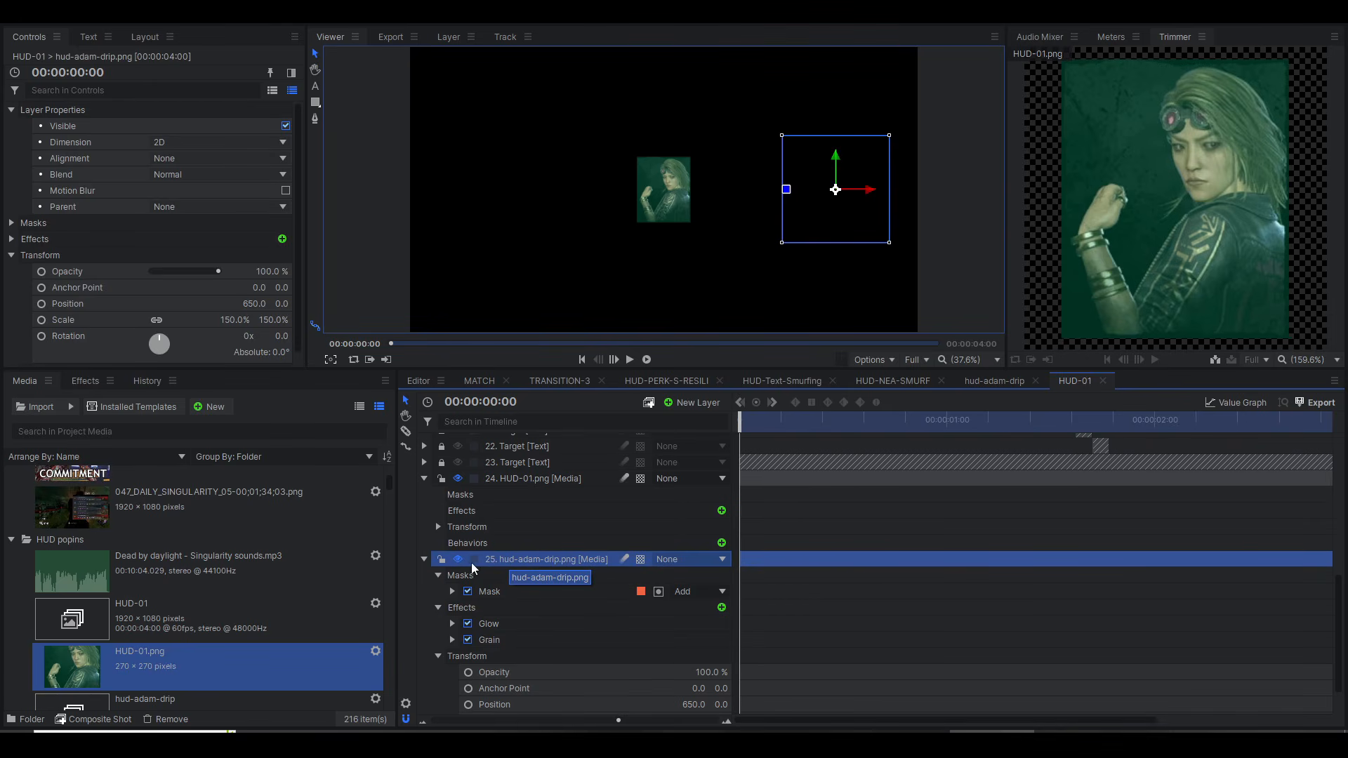
scroll(202, 636, down, 3)
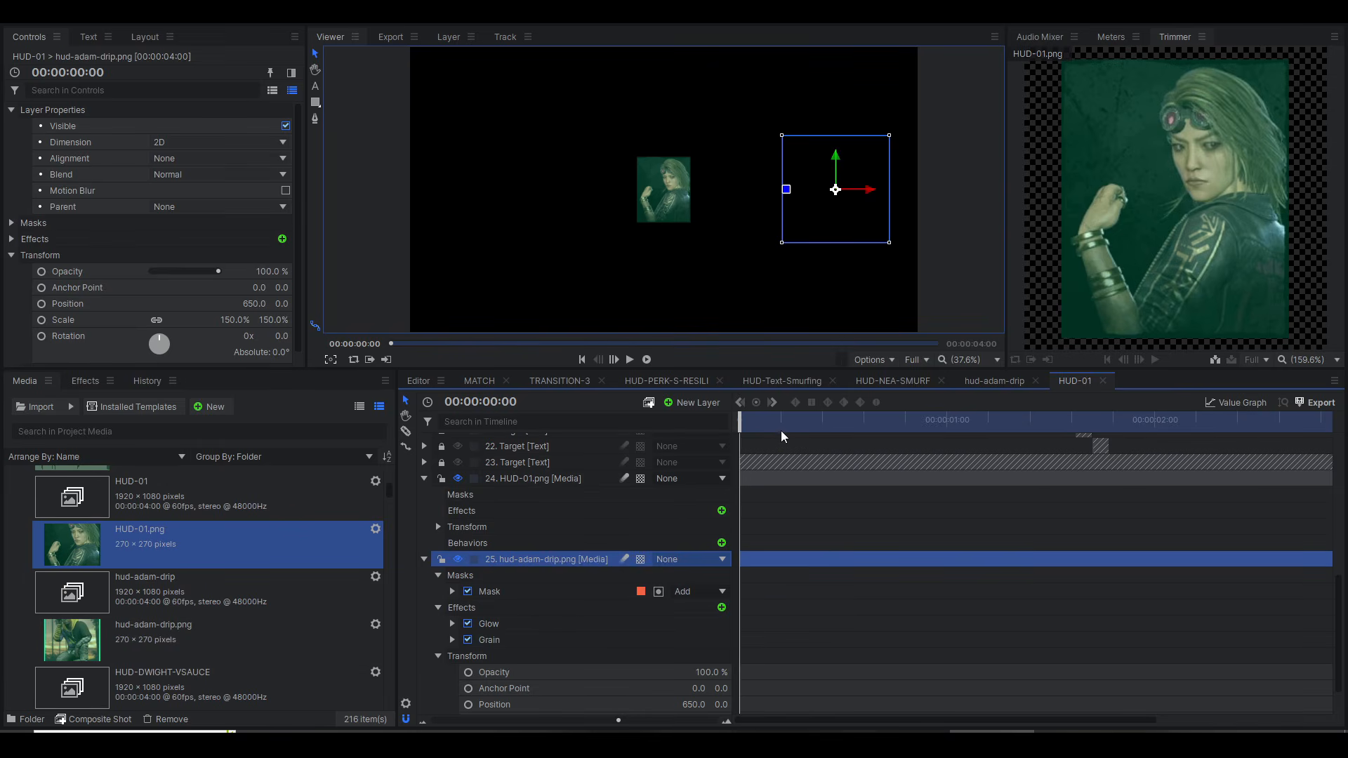
drag(780, 436, 826, 425)
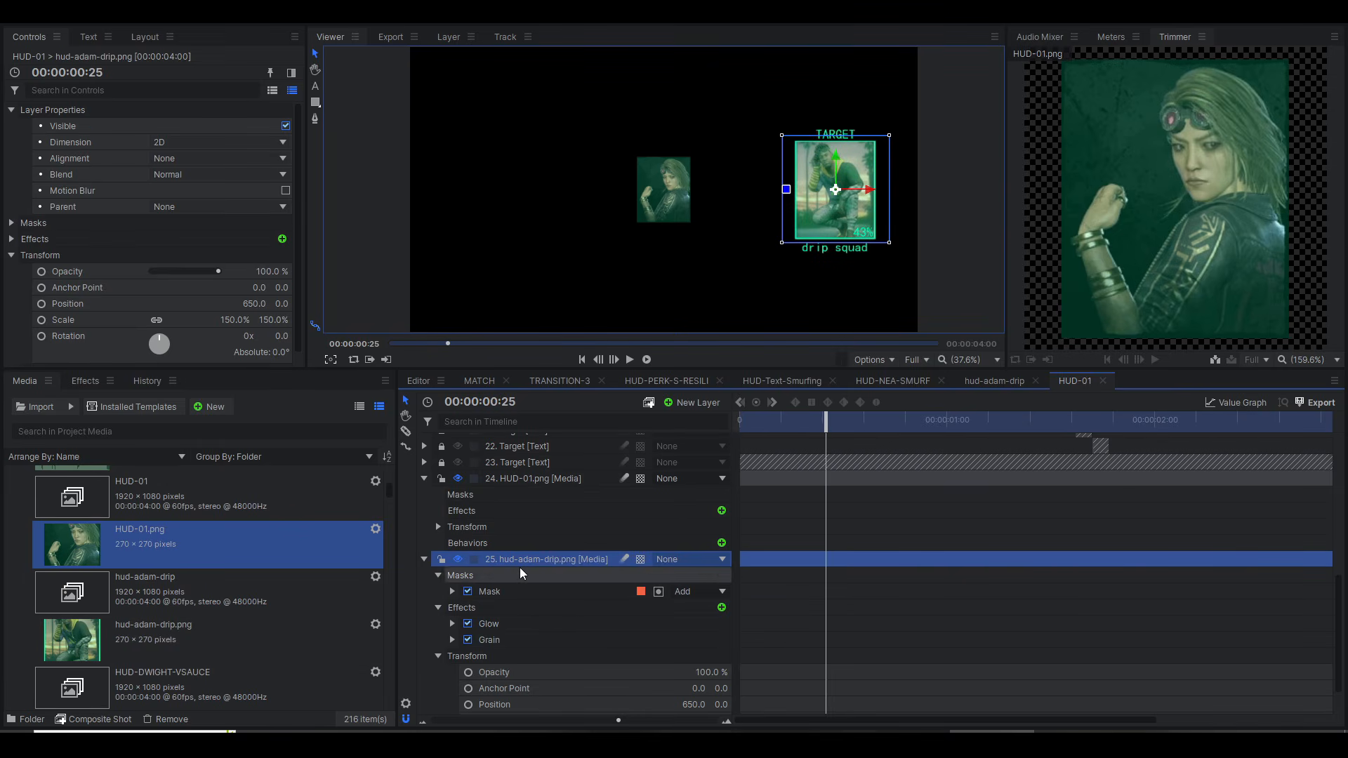
Step: Examine the source file path in the hud-adam-drip.png layer's image properties and close them without changes
right_click(503, 559)
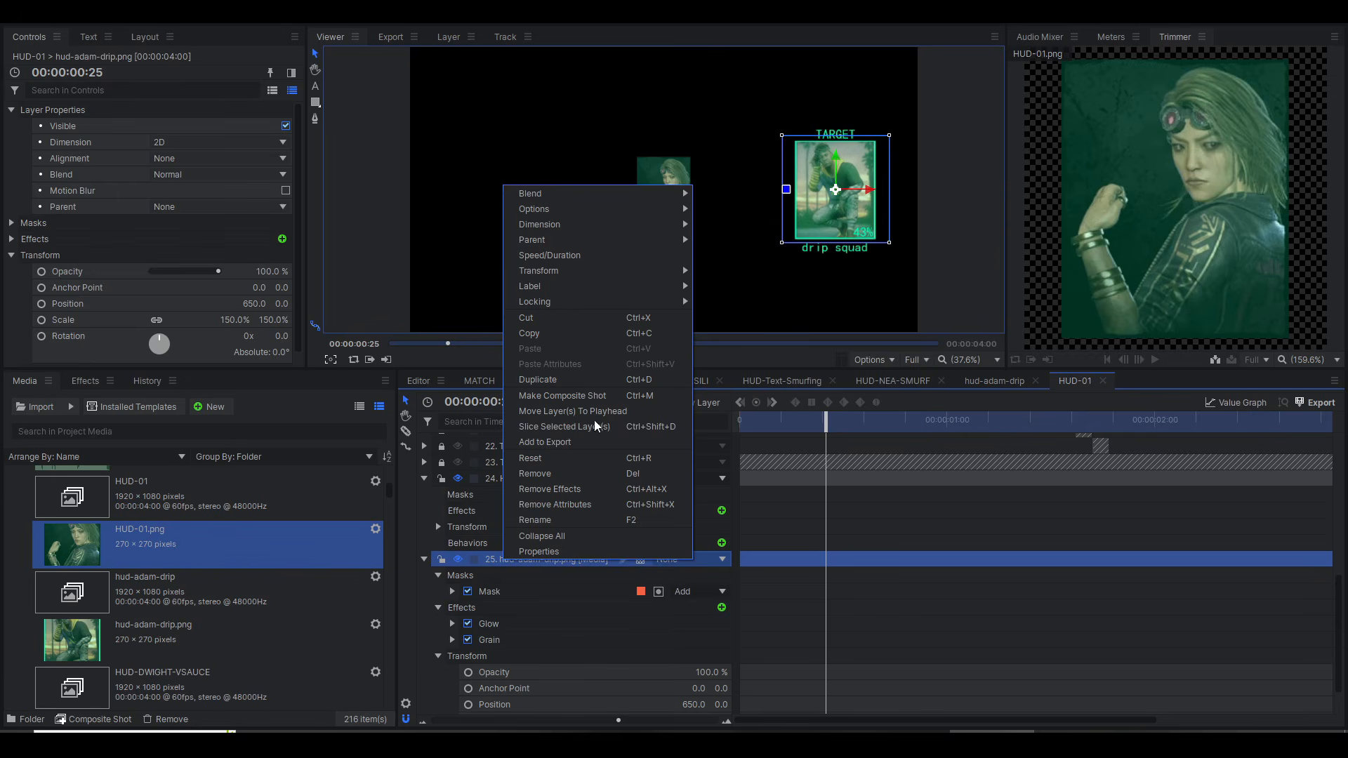
click(559, 554)
drag(662, 283, 449, 279)
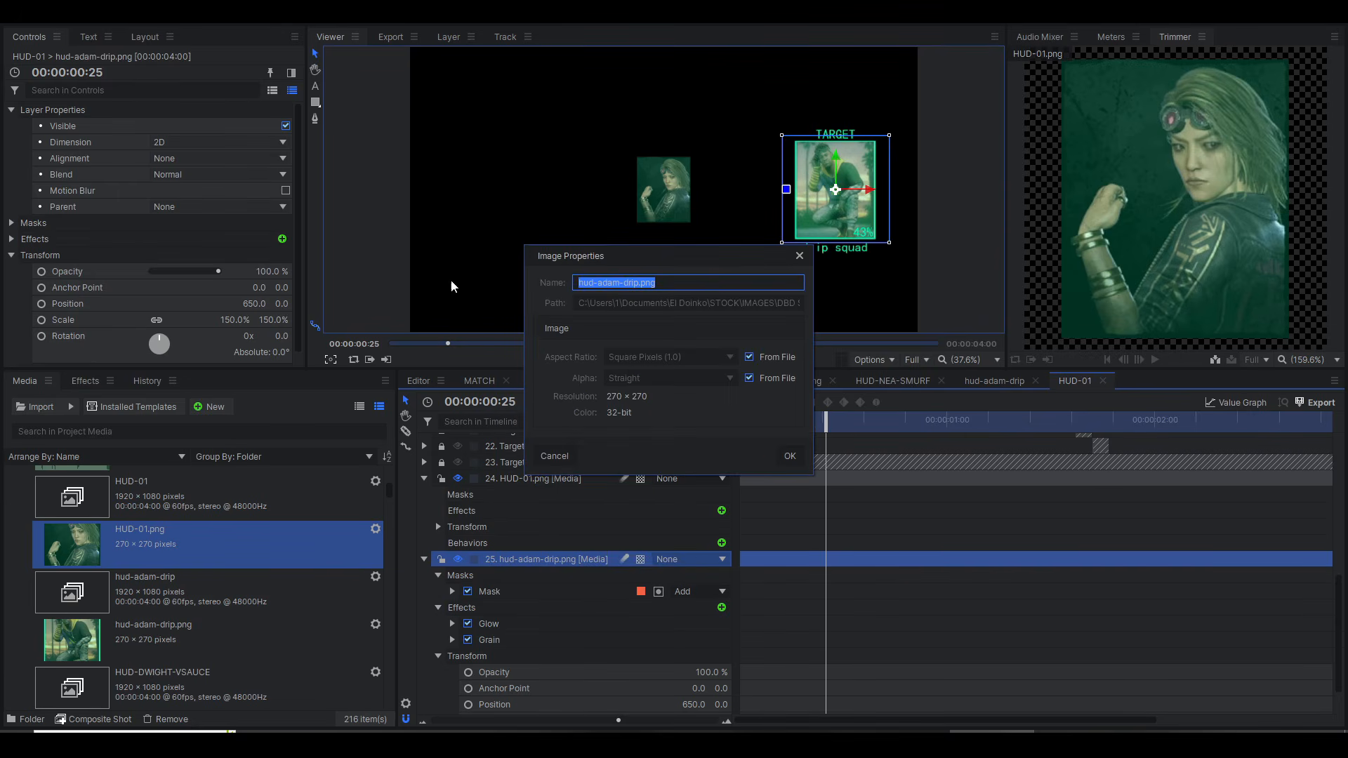
click(625, 307)
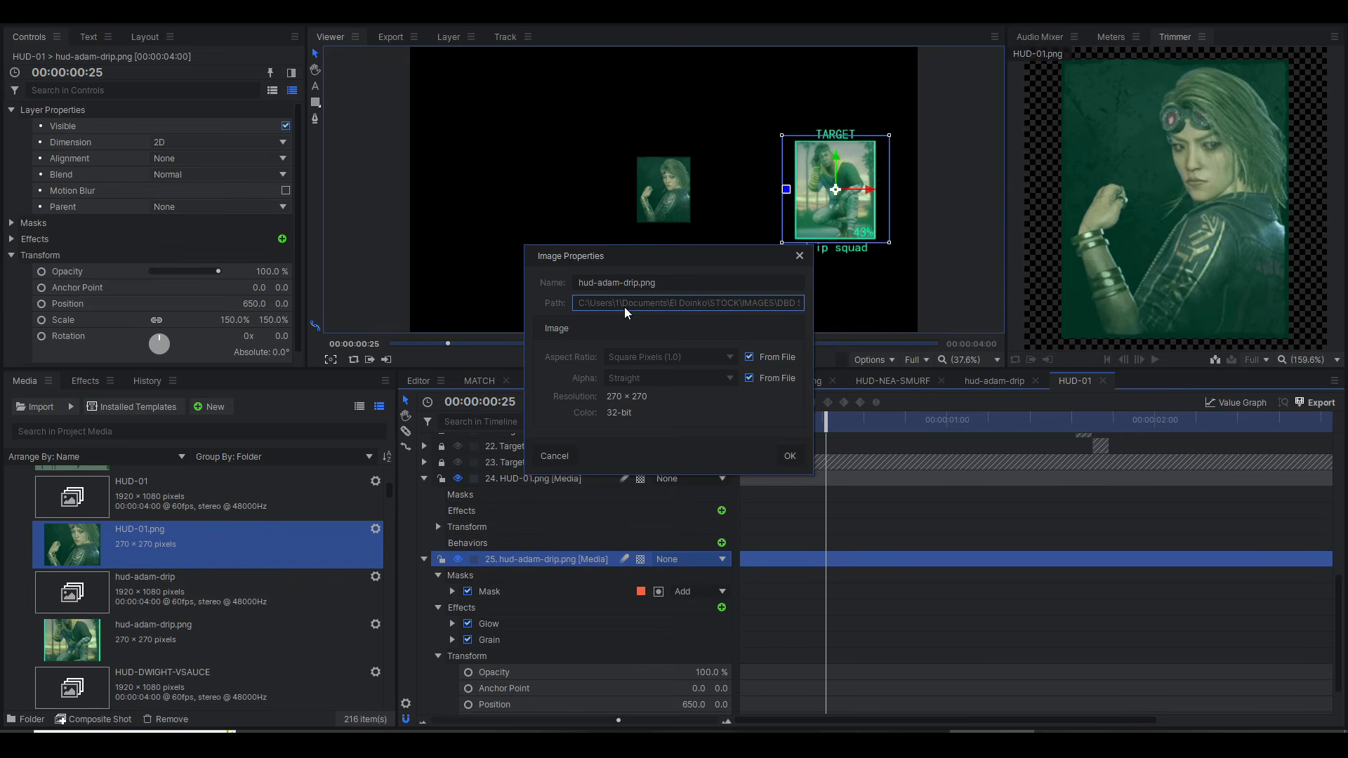
drag(738, 311, 846, 317)
click(726, 306)
click(747, 357)
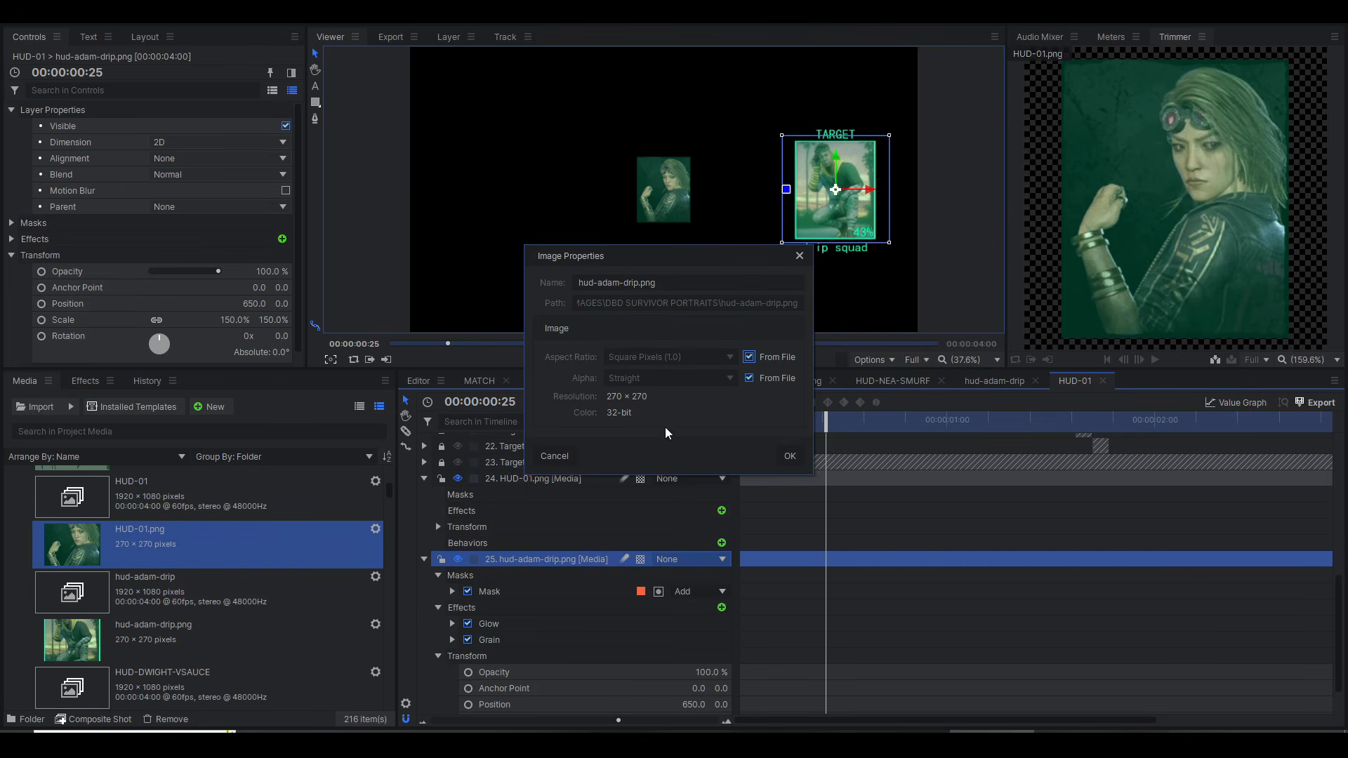
click(553, 456)
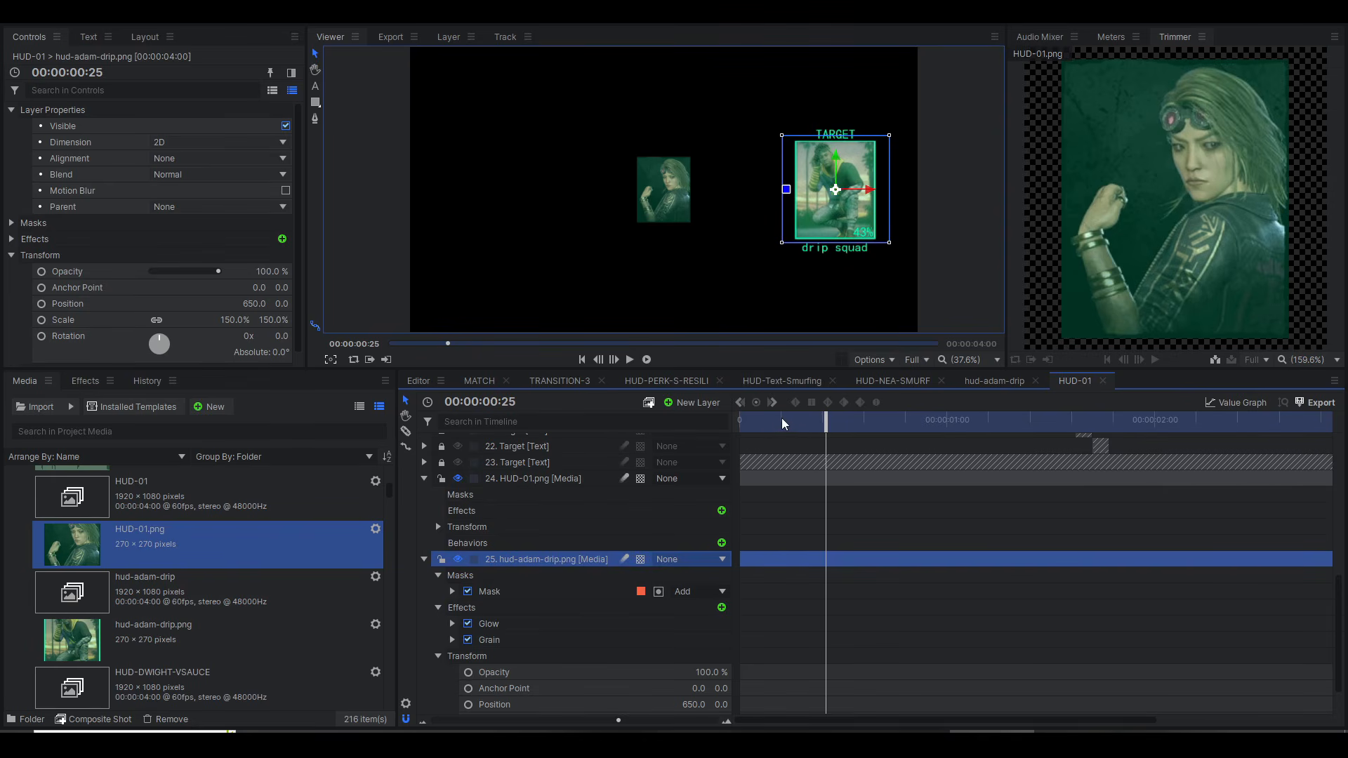
Step: With the playhead at 00:00:00:00, copy the hud-adam-drip.png layer's mask onto the HUD-01.png layer
drag(788, 429, 737, 432)
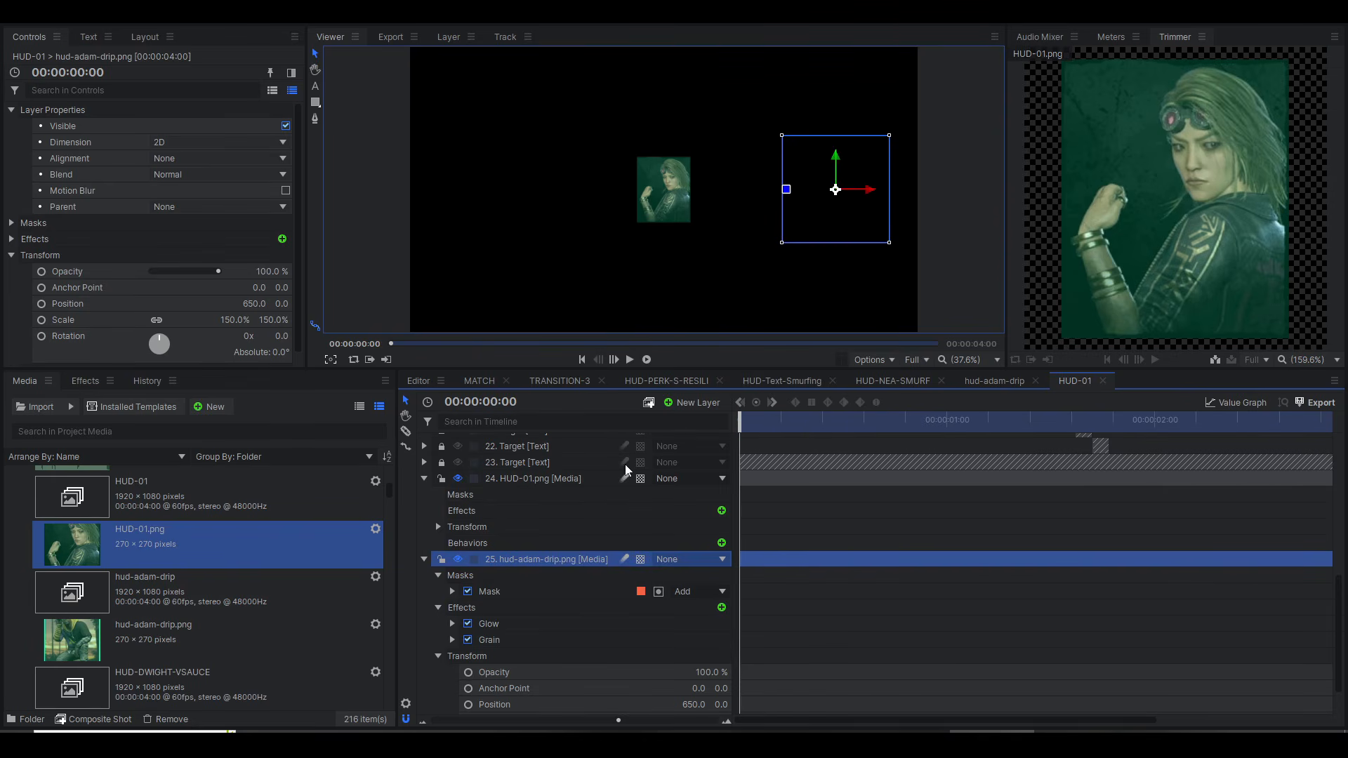
click(500, 592)
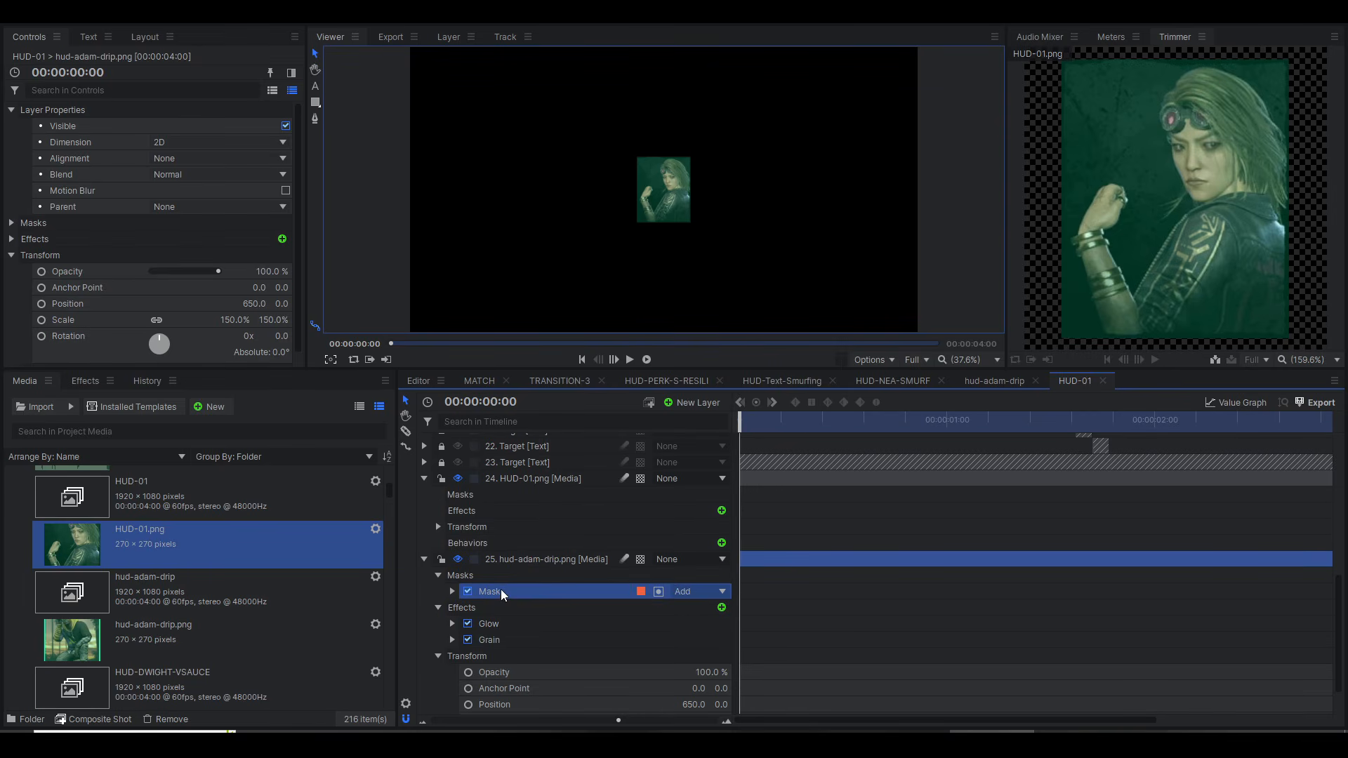
click(489, 499)
key(ctrl+v)
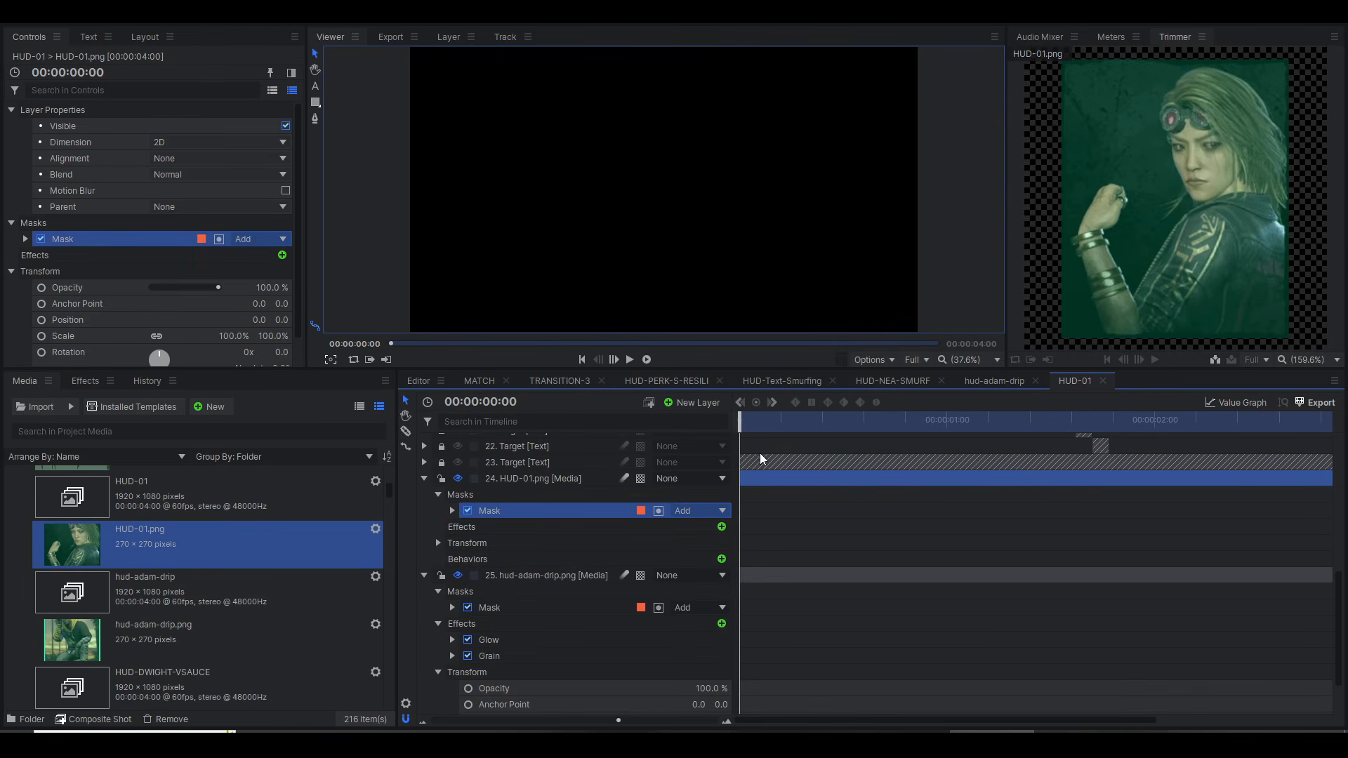
Step: Delete the mask from the HUD-01.png layer and try pasting it with the playhead at 00:00:00:45
drag(757, 420, 896, 432)
key(Delete)
click(562, 494)
key(ctrl+v)
key(Delete)
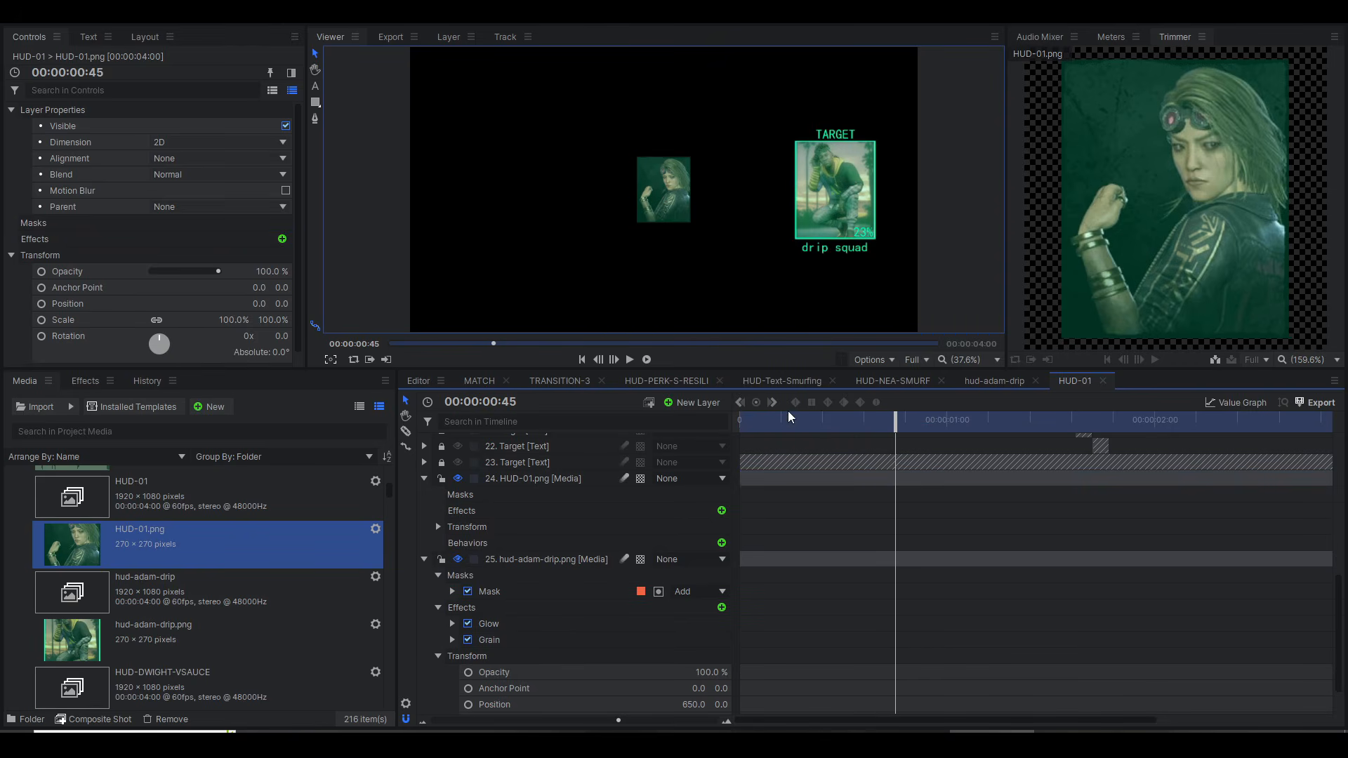
Step: Return the playhead to 00:00:00:00 and paste the copied mask onto the HUD-01.png layer
drag(794, 422, 610, 430)
click(533, 493)
key(ctrl+v)
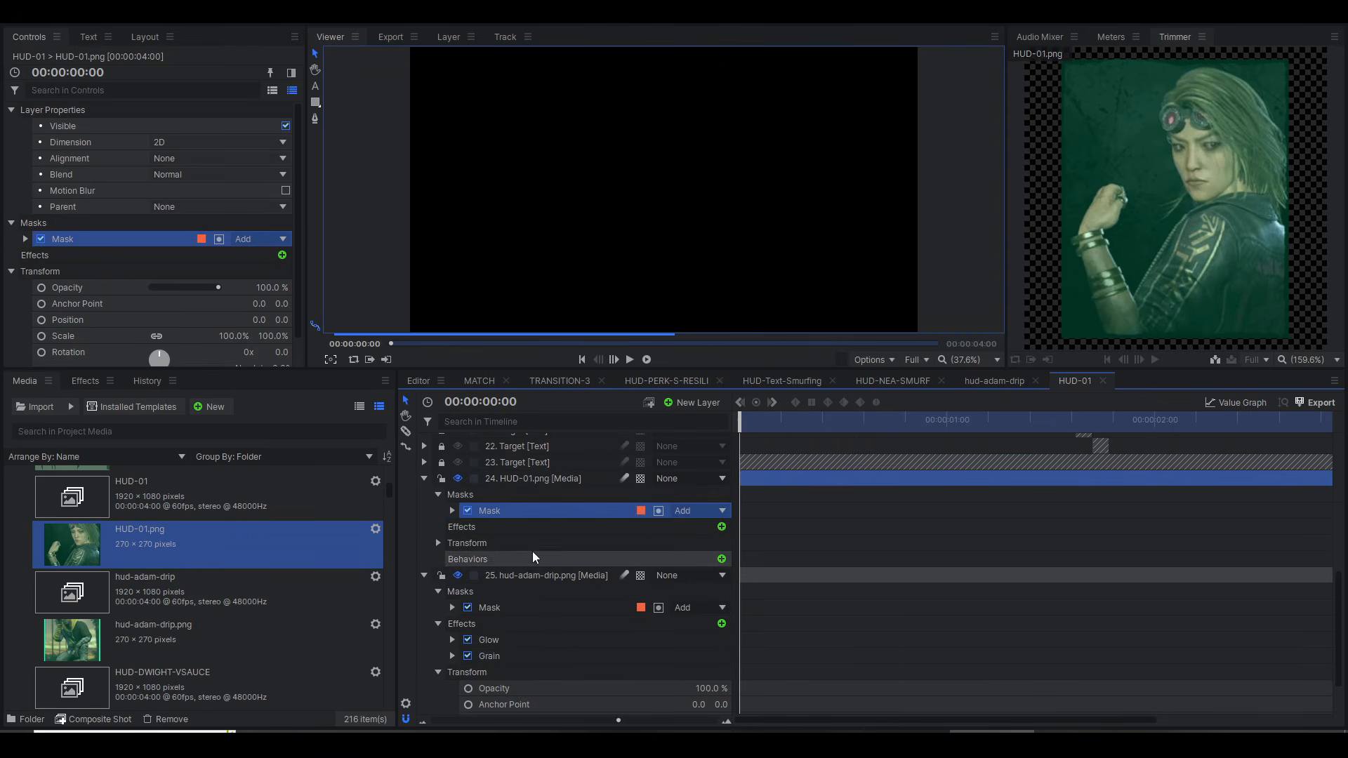
Step: Copy the Glow and Grain effects from the hud-adam-drip.png layer onto the HUD-01.png layer
scroll(519, 613, down, 1)
click(512, 593)
key(ctrl+c)
click(483, 481)
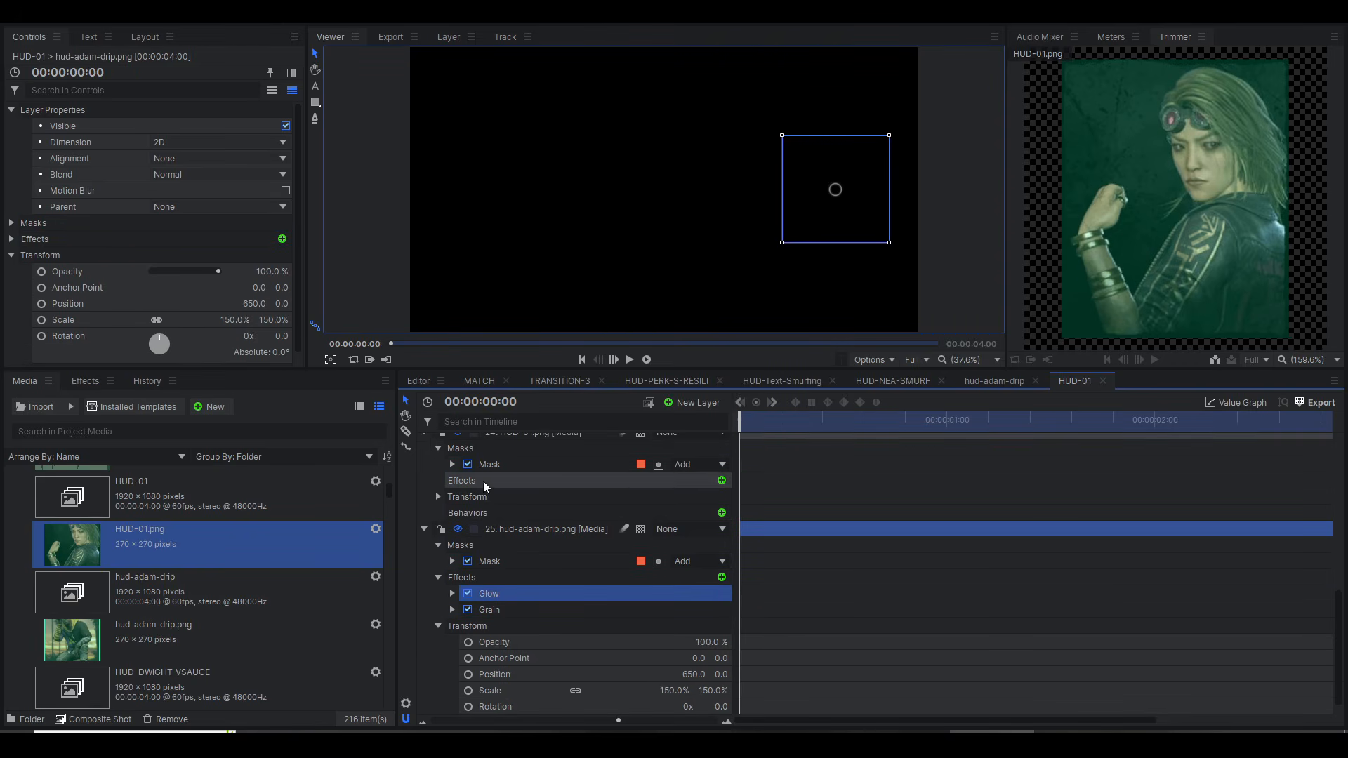
key(ctrl+v)
click(519, 624)
key(ctrl+c)
click(504, 482)
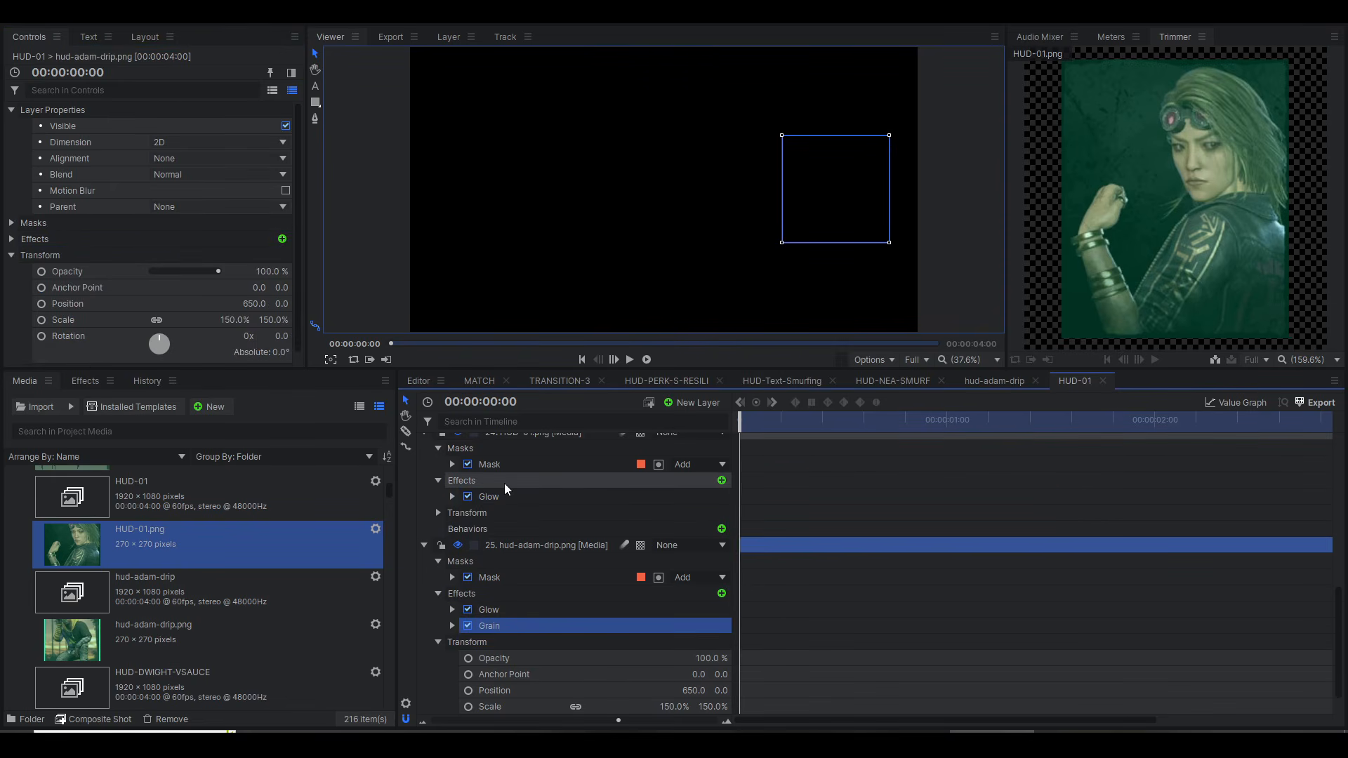
key(ctrl+v)
Step: Match the HUD-01.png layer's transform to hud-adam-drip.png with a horizontal position of 650 and a scale of 150%
scroll(487, 524, down, 1)
click(510, 564)
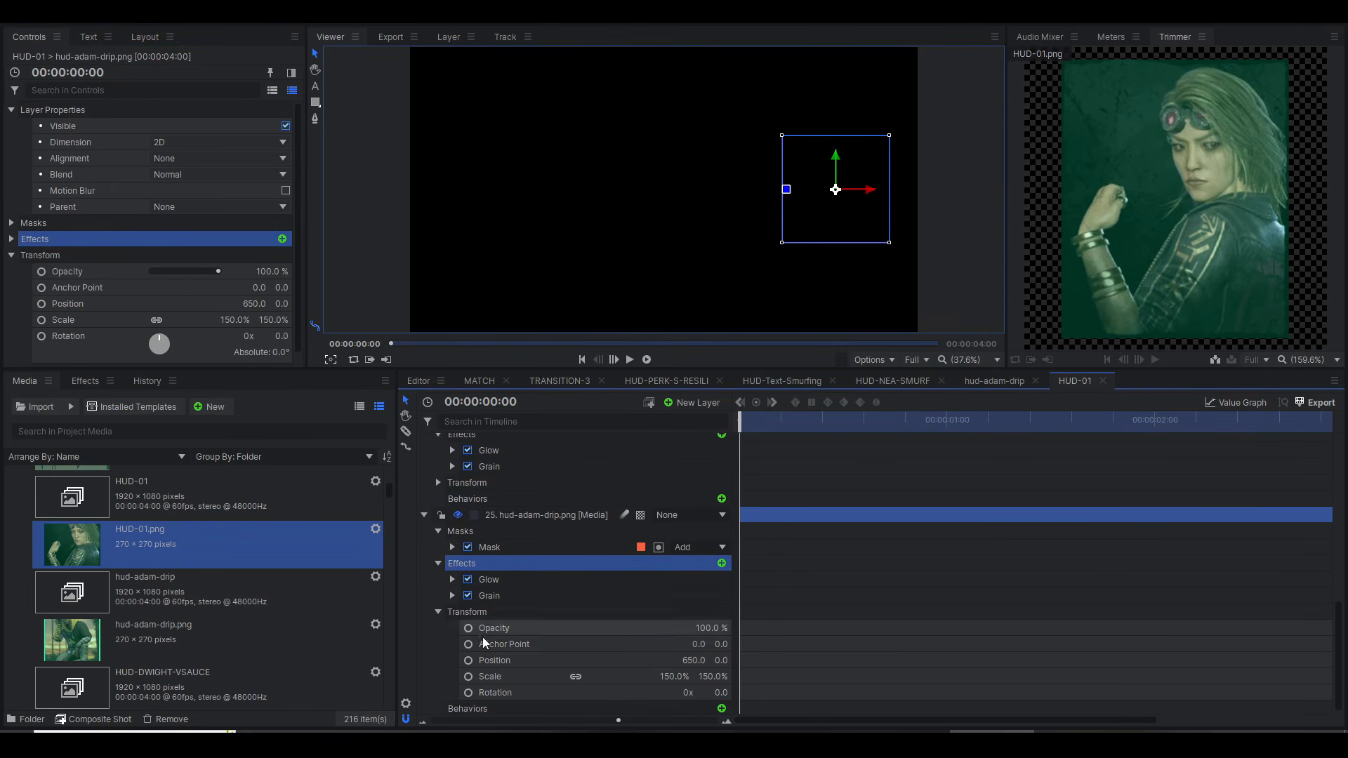
click(437, 483)
click(437, 483)
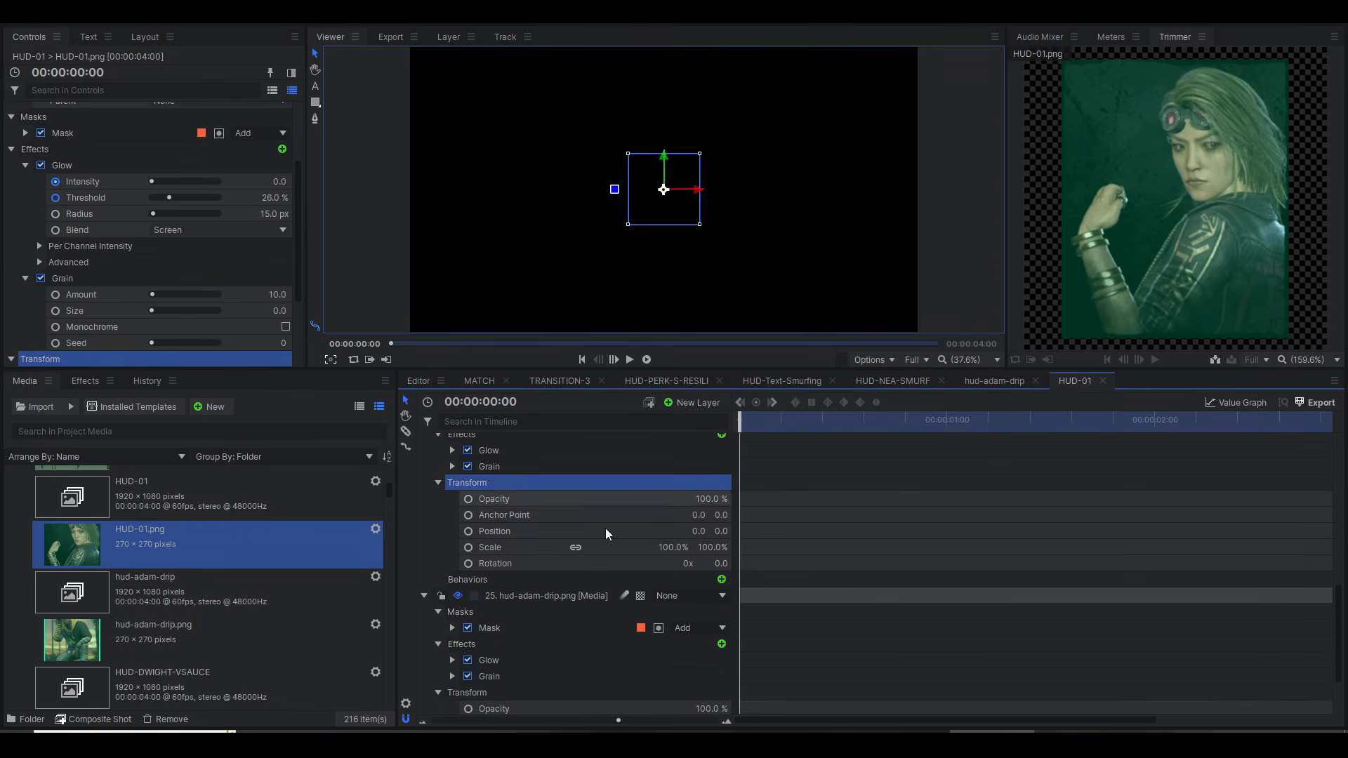
scroll(632, 555, down, 2)
click(697, 658)
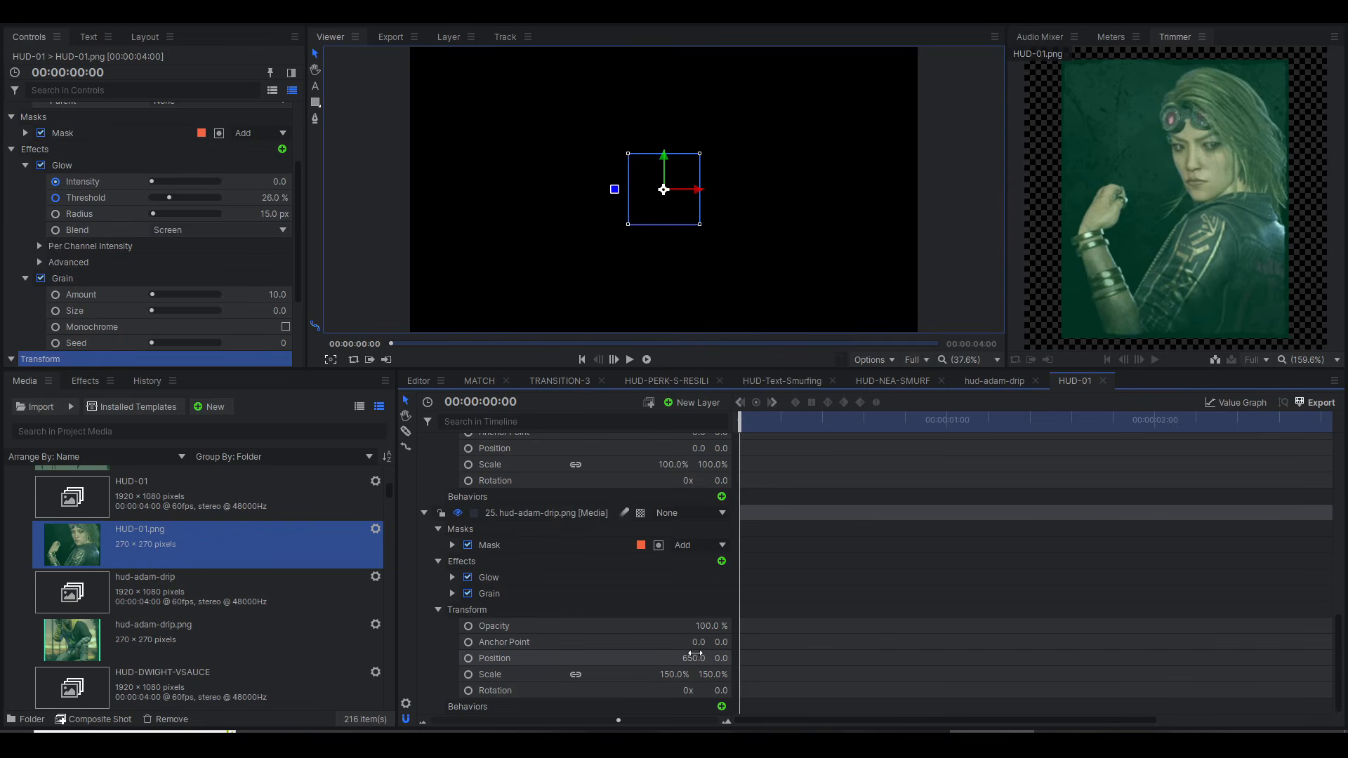
click(699, 449)
key(ctrl+v)
click(678, 465)
text(1)
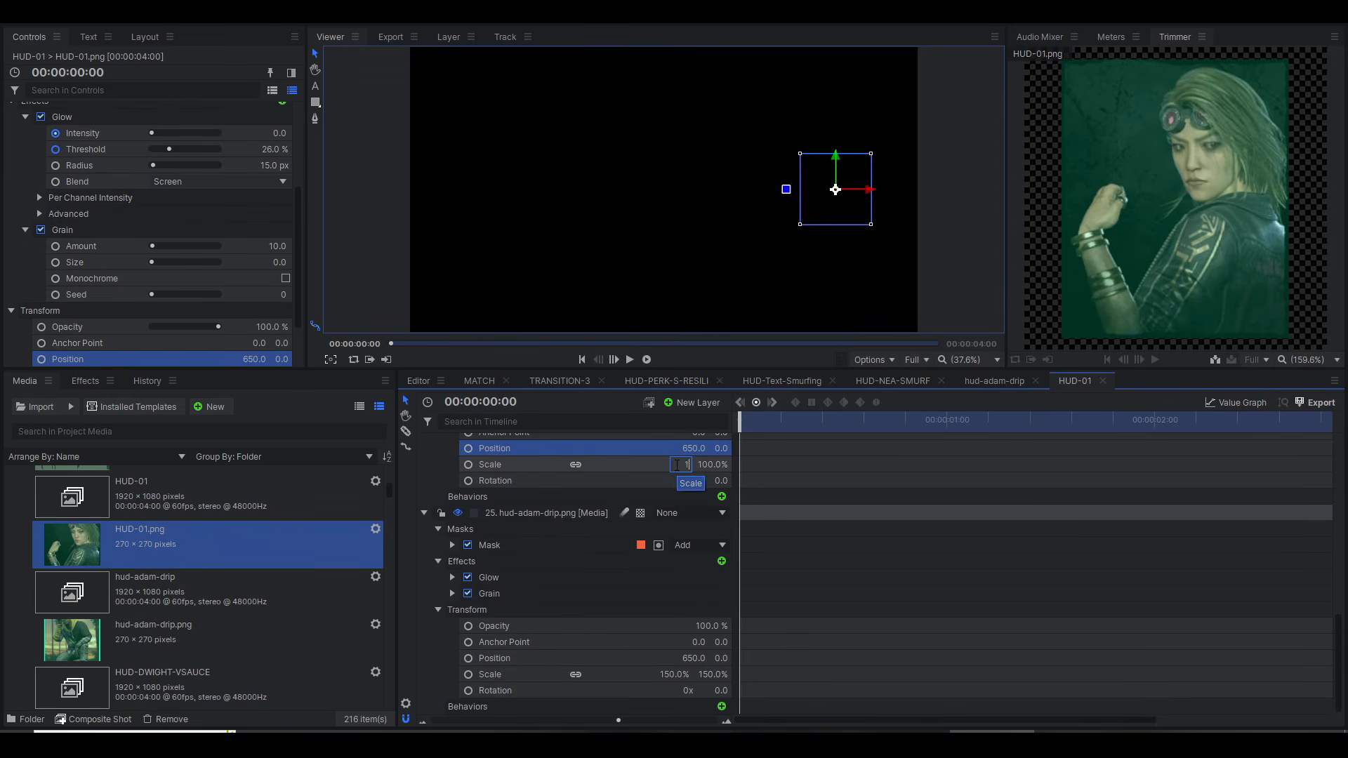
text(50)
key(Return)
Step: Collapse both portrait layers, hide the hud-adam-drip.png layer, and preview the composite at 00:00:00:55
scroll(772, 541, down, 3)
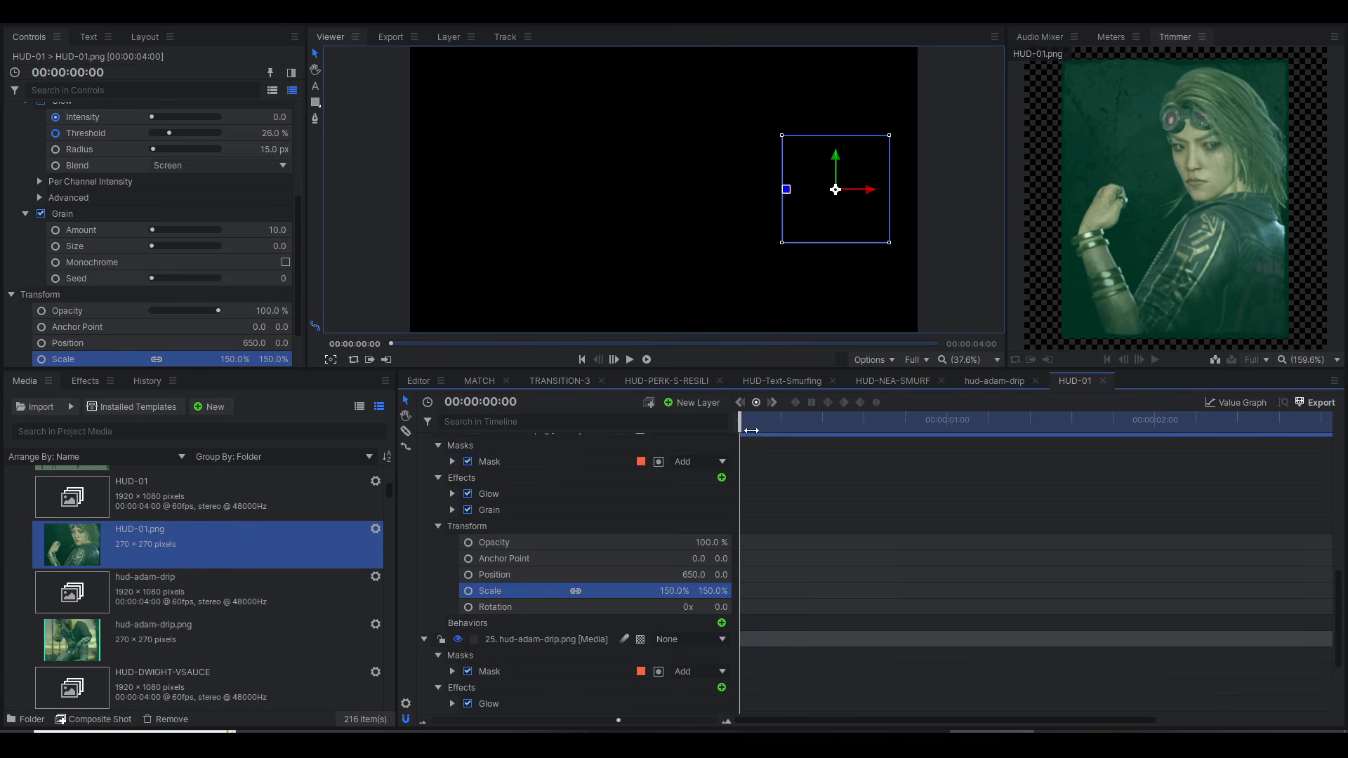
scroll(543, 516, up, 3)
click(424, 523)
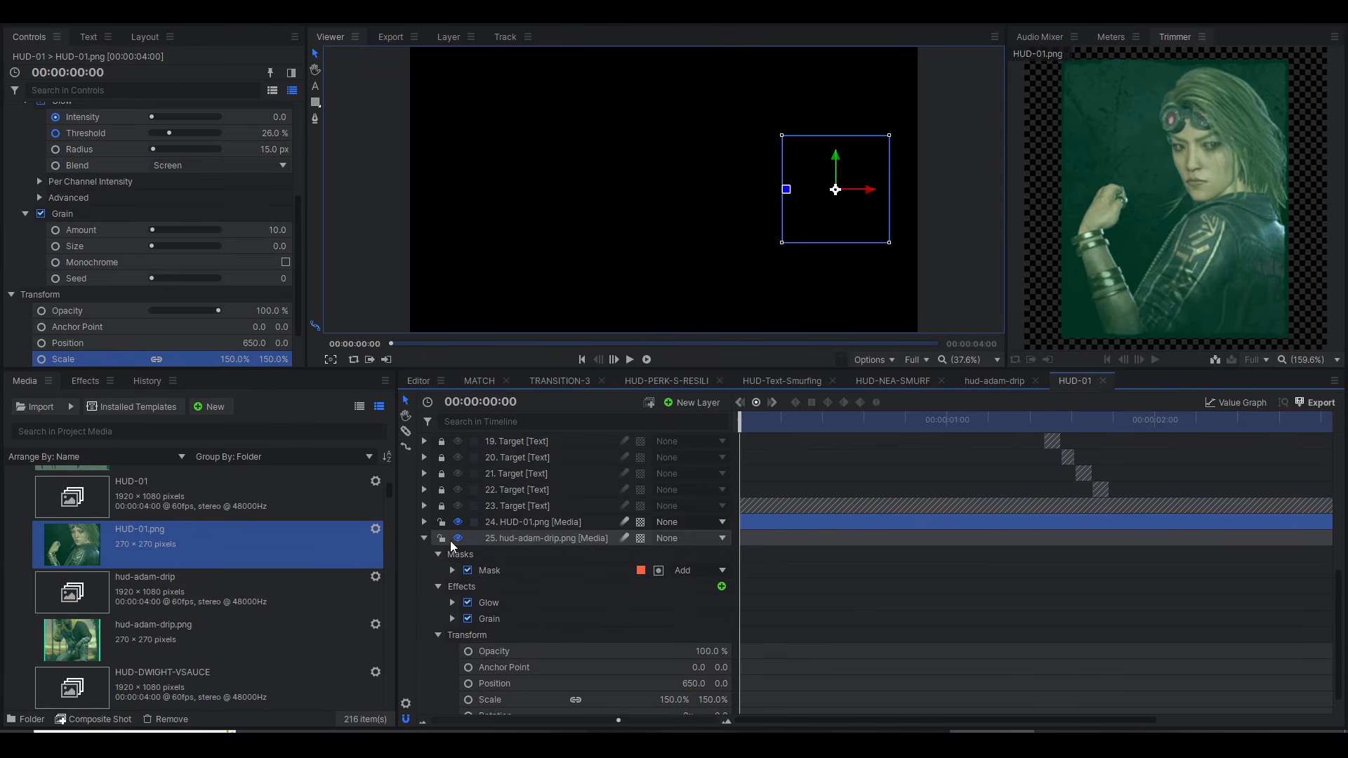
click(458, 539)
click(424, 539)
drag(749, 421, 940, 427)
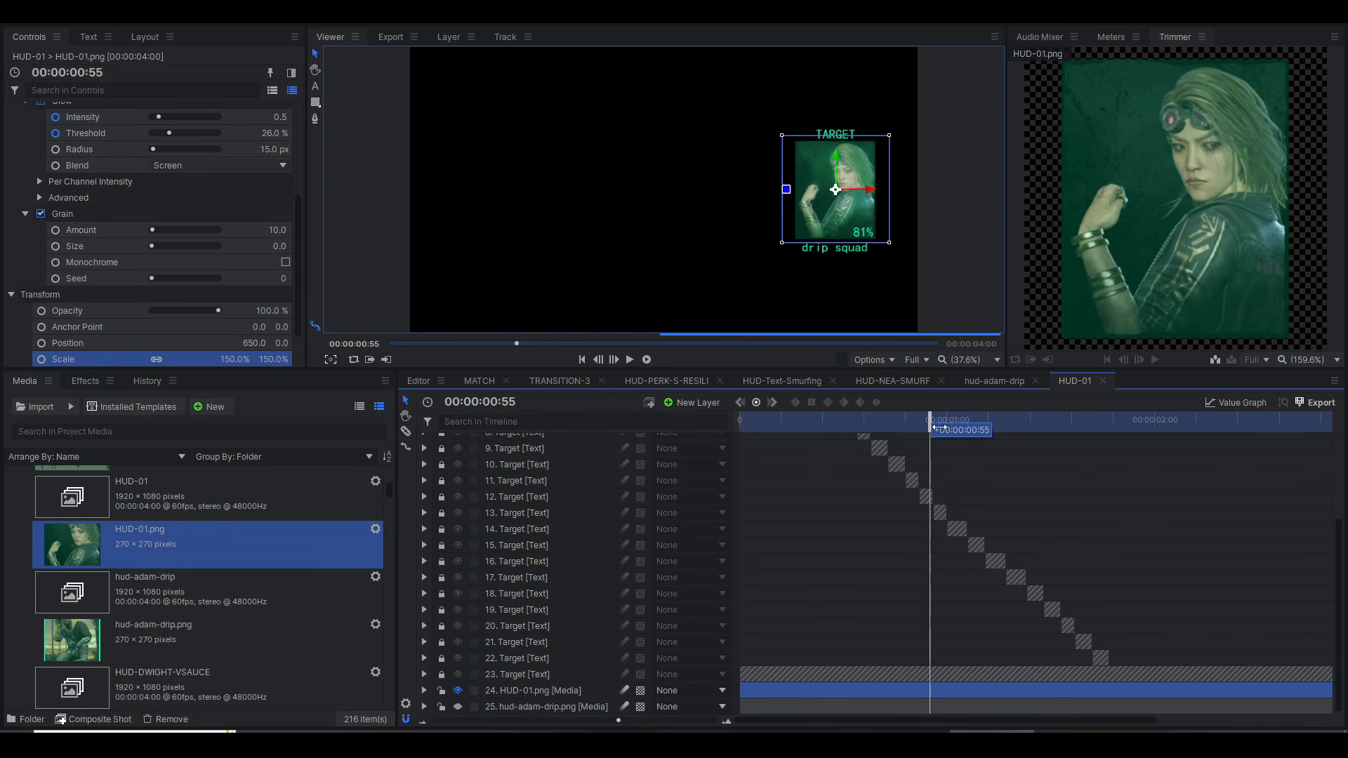
Step: Replace the "drip squad" caption in the NAME text layer with "wbafever"
scroll(587, 558, up, 4)
click(524, 441)
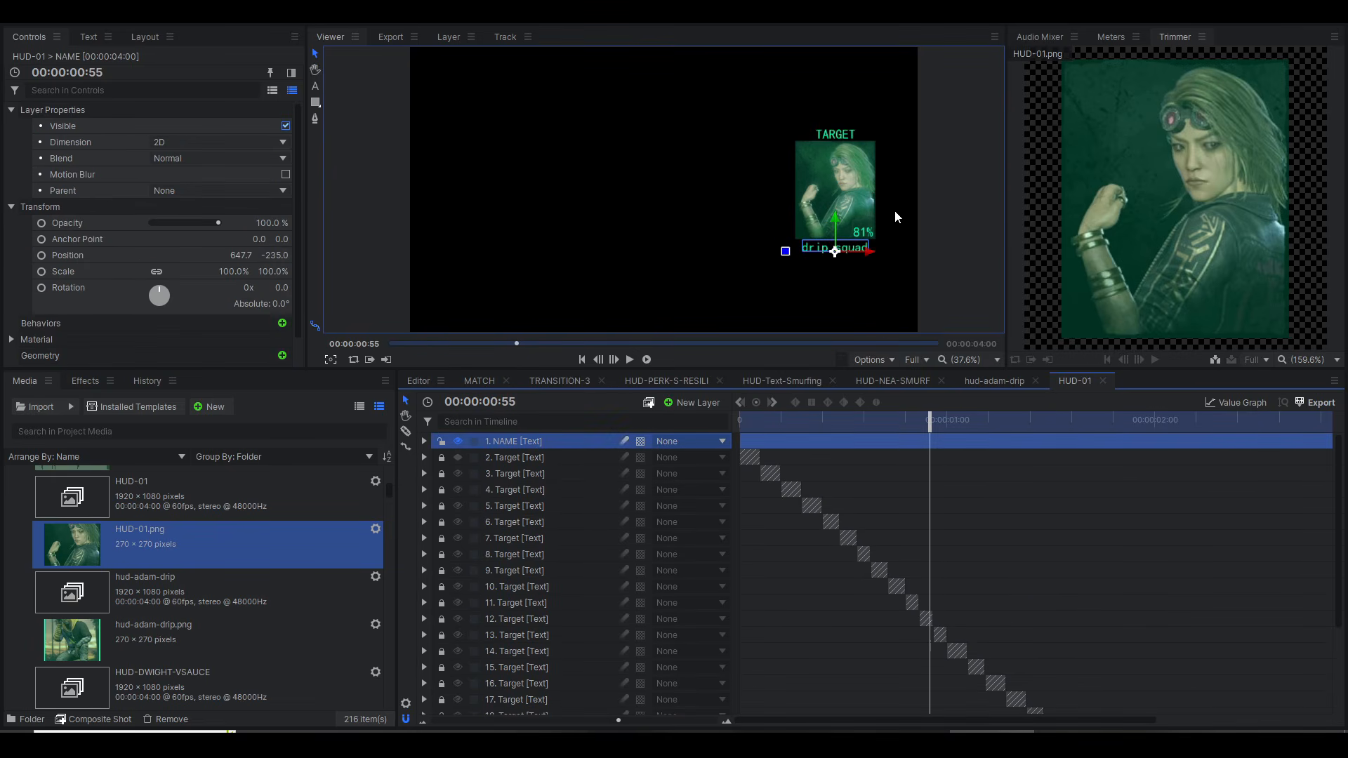
double_click(821, 249)
text(wbafever)
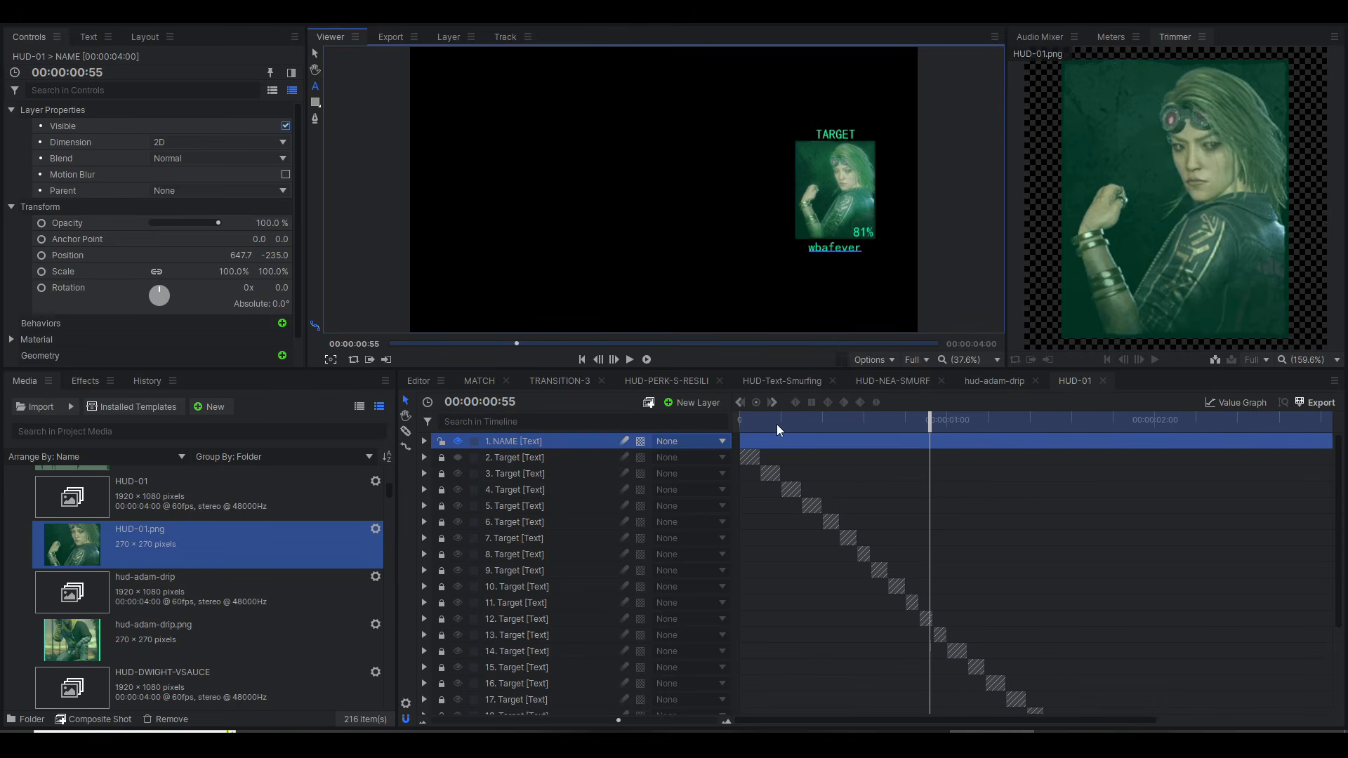
Step: Preview the composite at 00:00:00:22, view the main Editor timeline, and return to the HUD-01 composite shot
drag(777, 421, 816, 421)
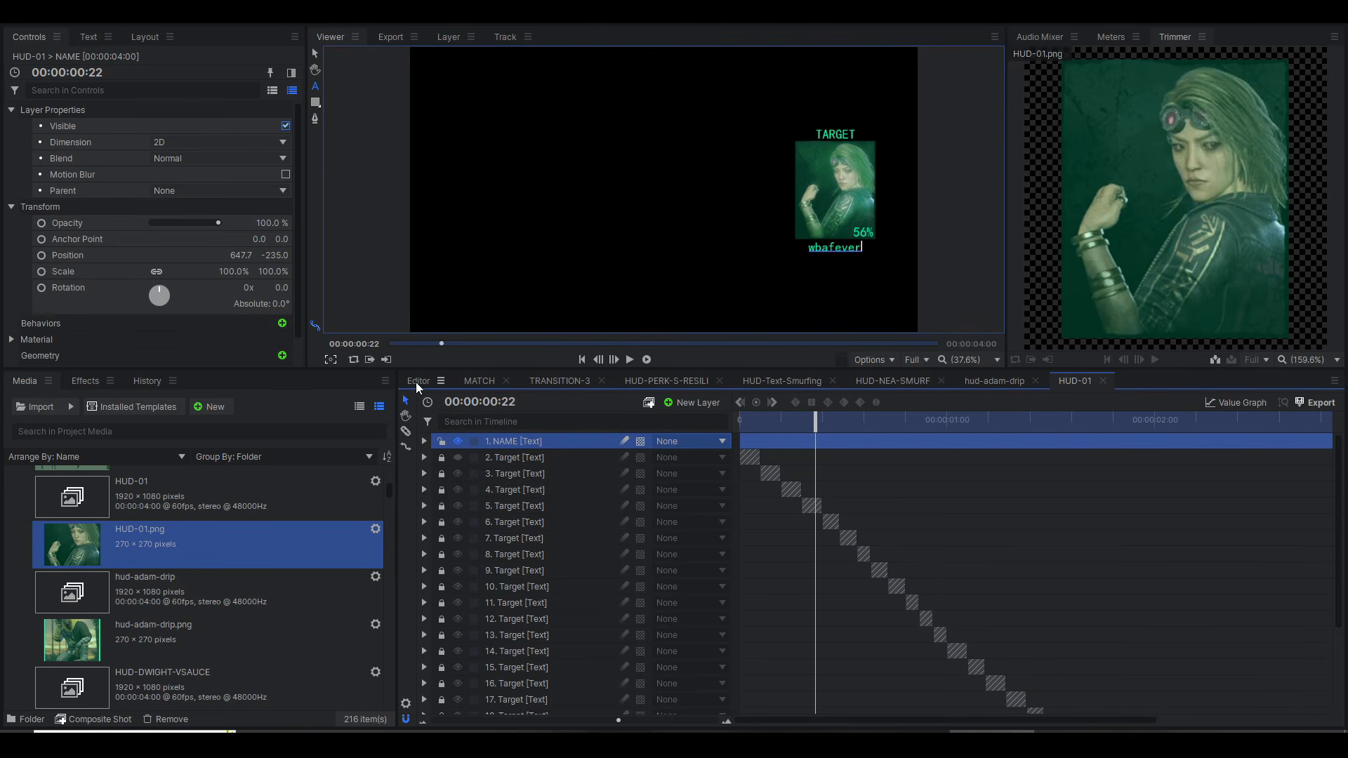
click(417, 381)
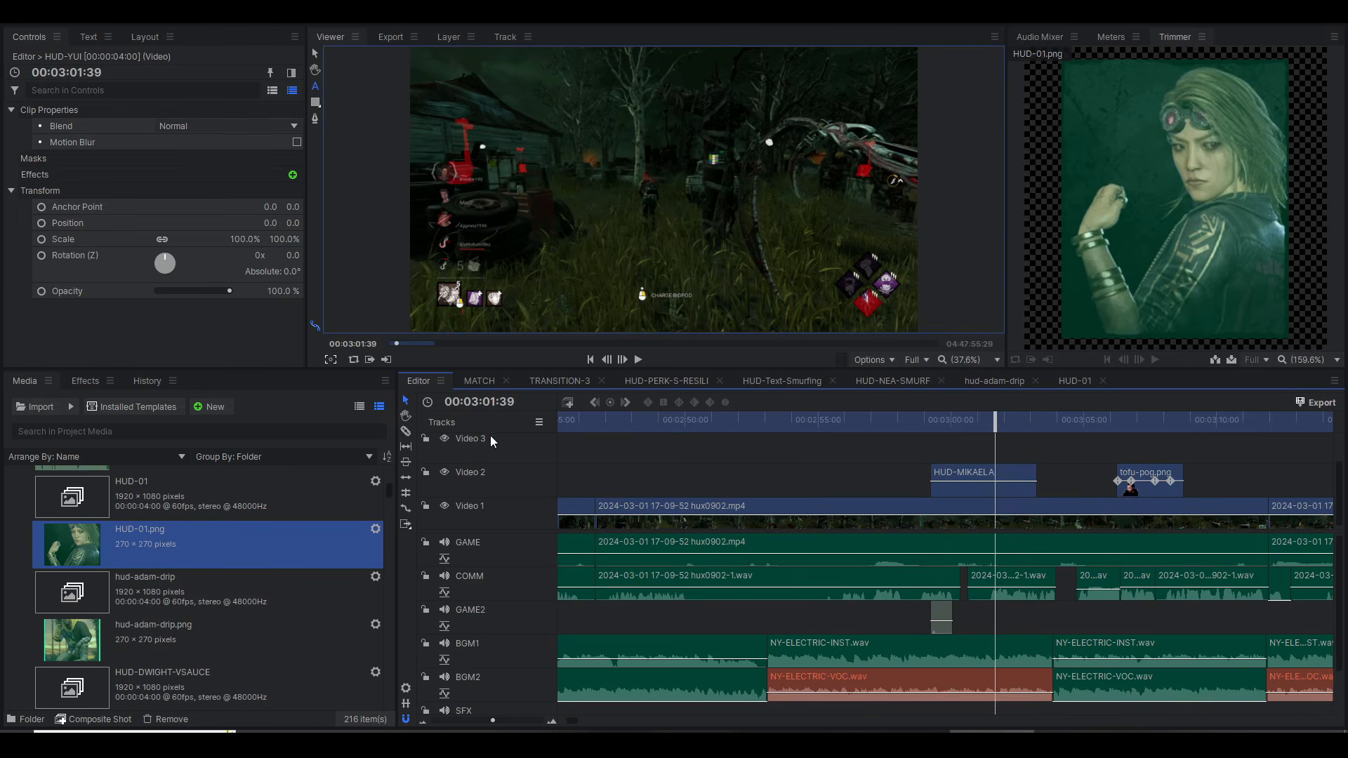
click(1073, 380)
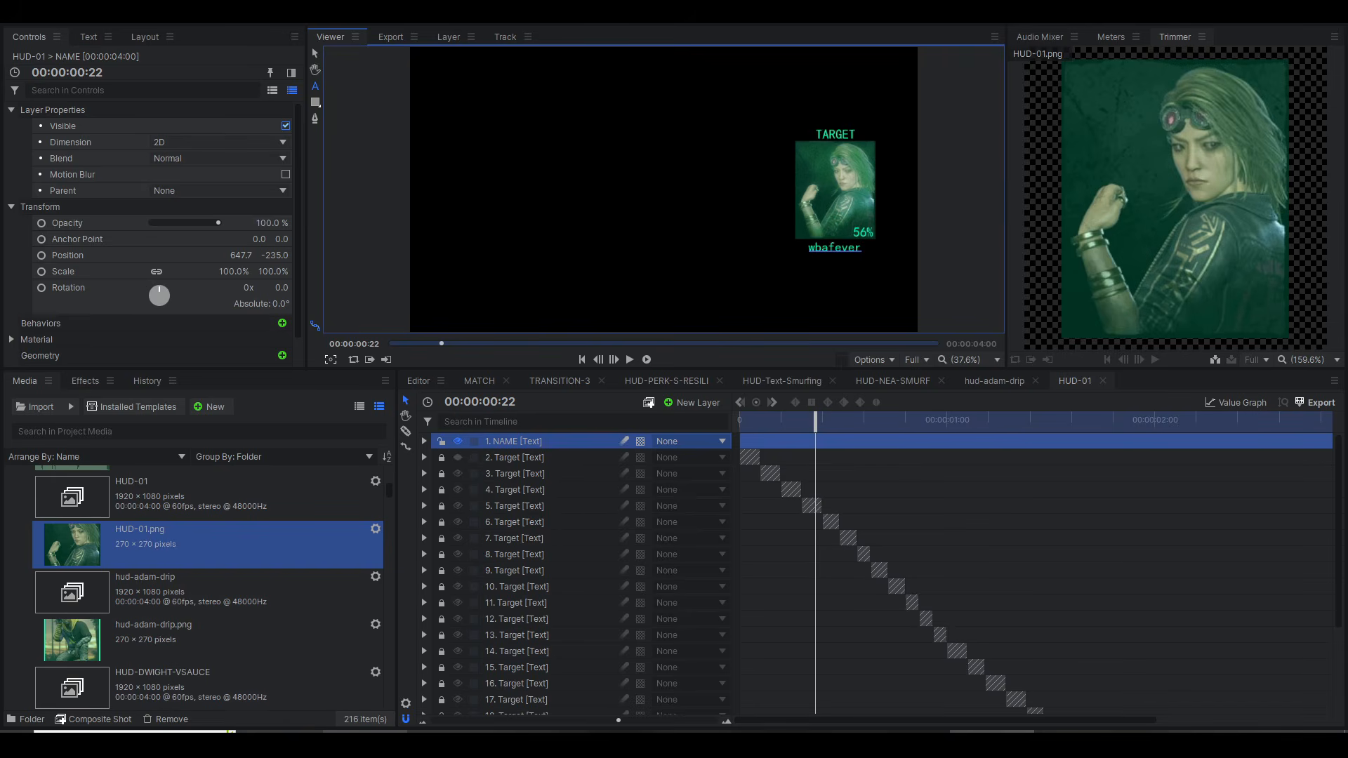
Step: Switch to File Explorer, duplicate HUD-01.png in the DBD SURVIVOR PORTRAITS folder, and rename the copy HUD-YUI-BASIC.png
click(365, 745)
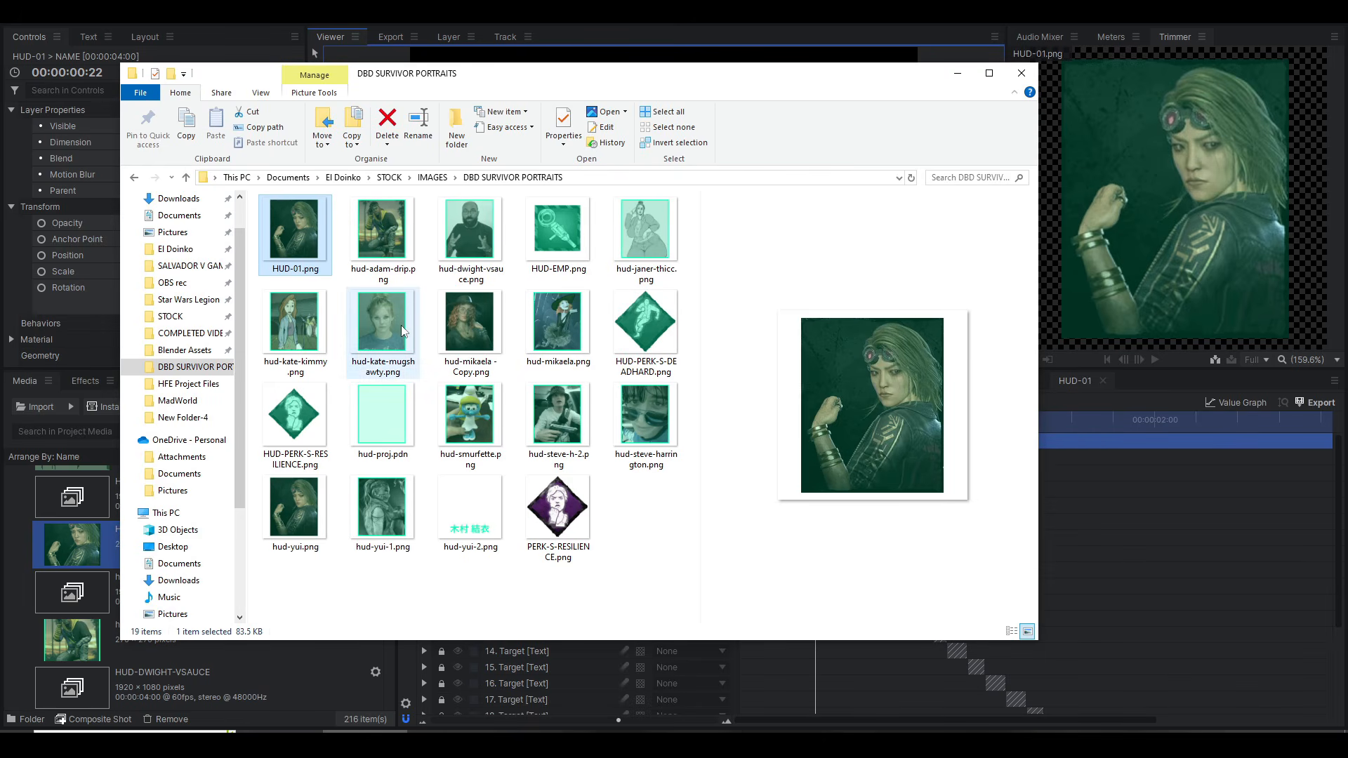
click(402, 326)
click(306, 255)
key(ctrl+c)
key(ctrl+v)
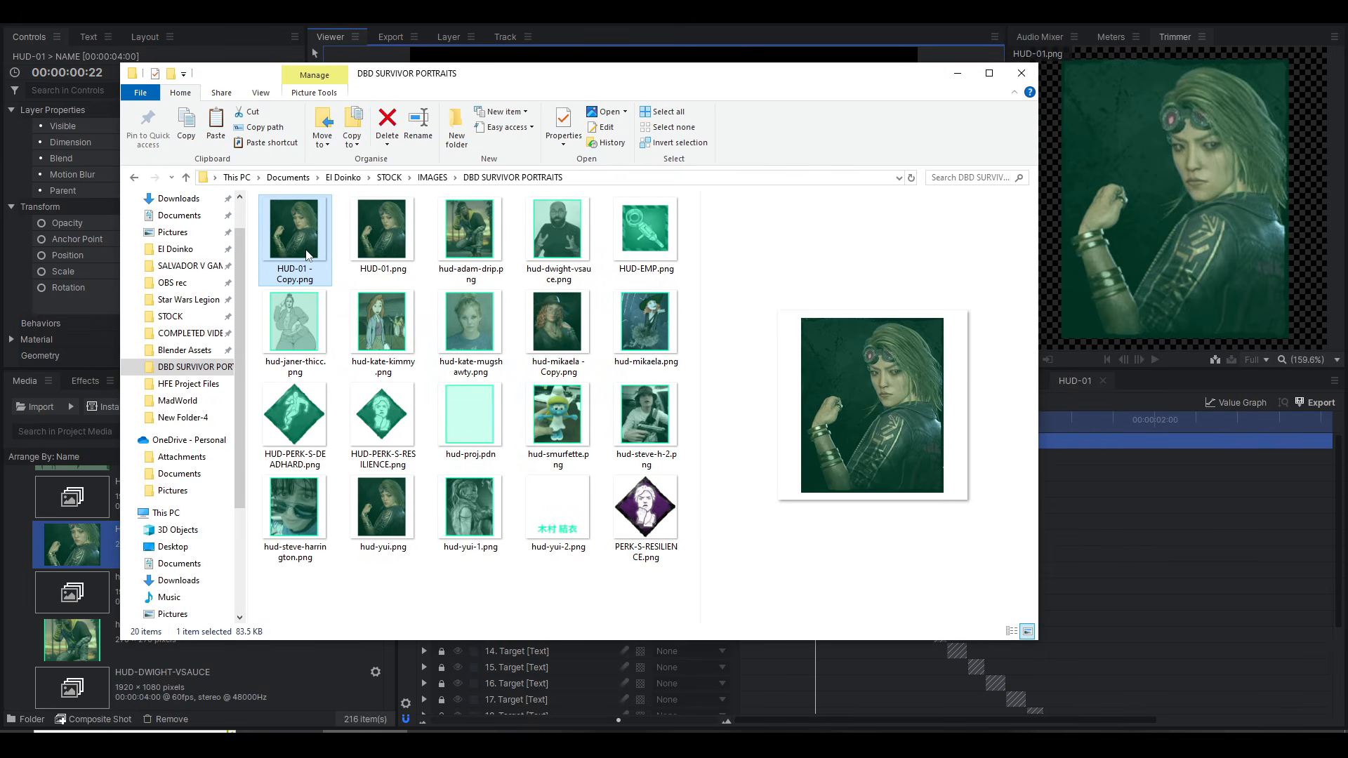
key(F2)
text(HUD-YUI-BNA)
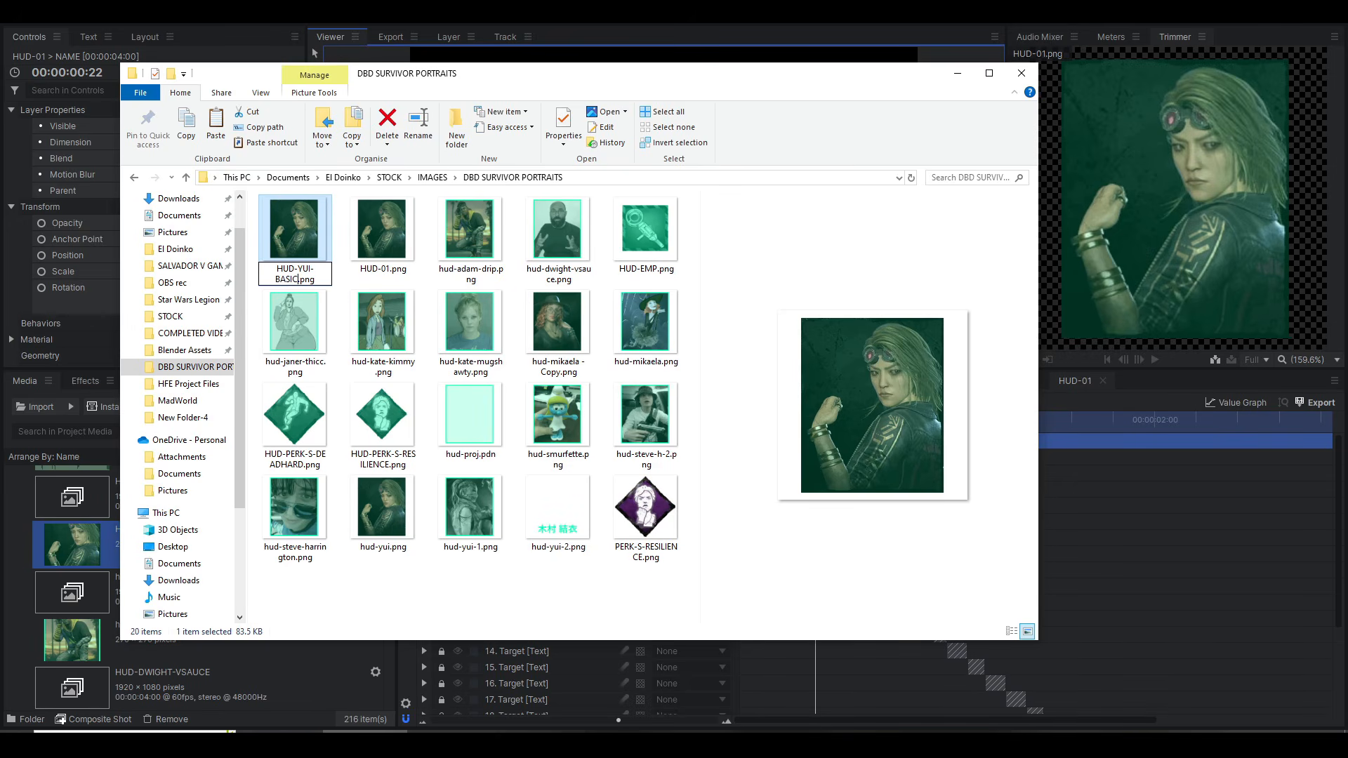
key(Return)
Step: Look through the previews of the portrait images beside HUD-01.png, including hud-adam-drip.png and hud-dwight-vsauce.png
key(Up)
key(Up)
key(Left)
key(Up)
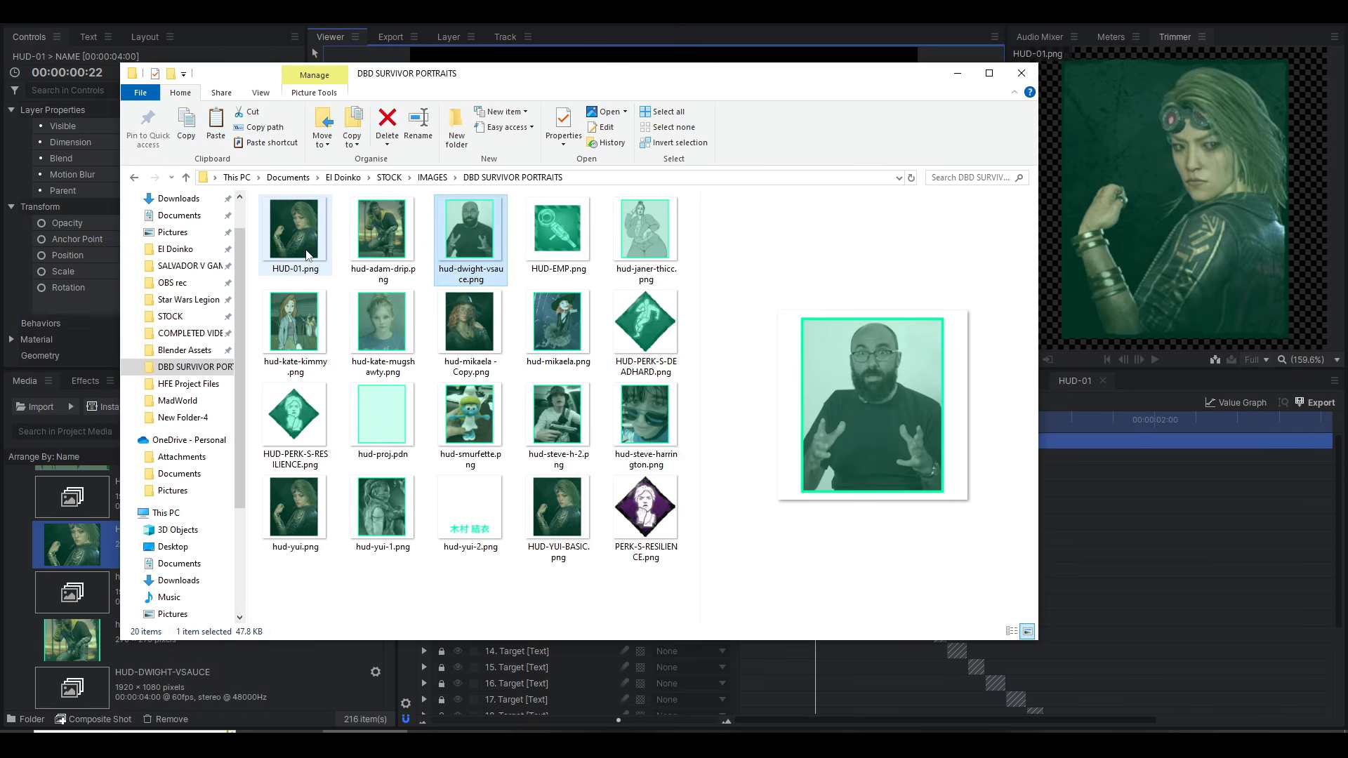
key(Left)
key(Right)
key(Left)
key(Left)
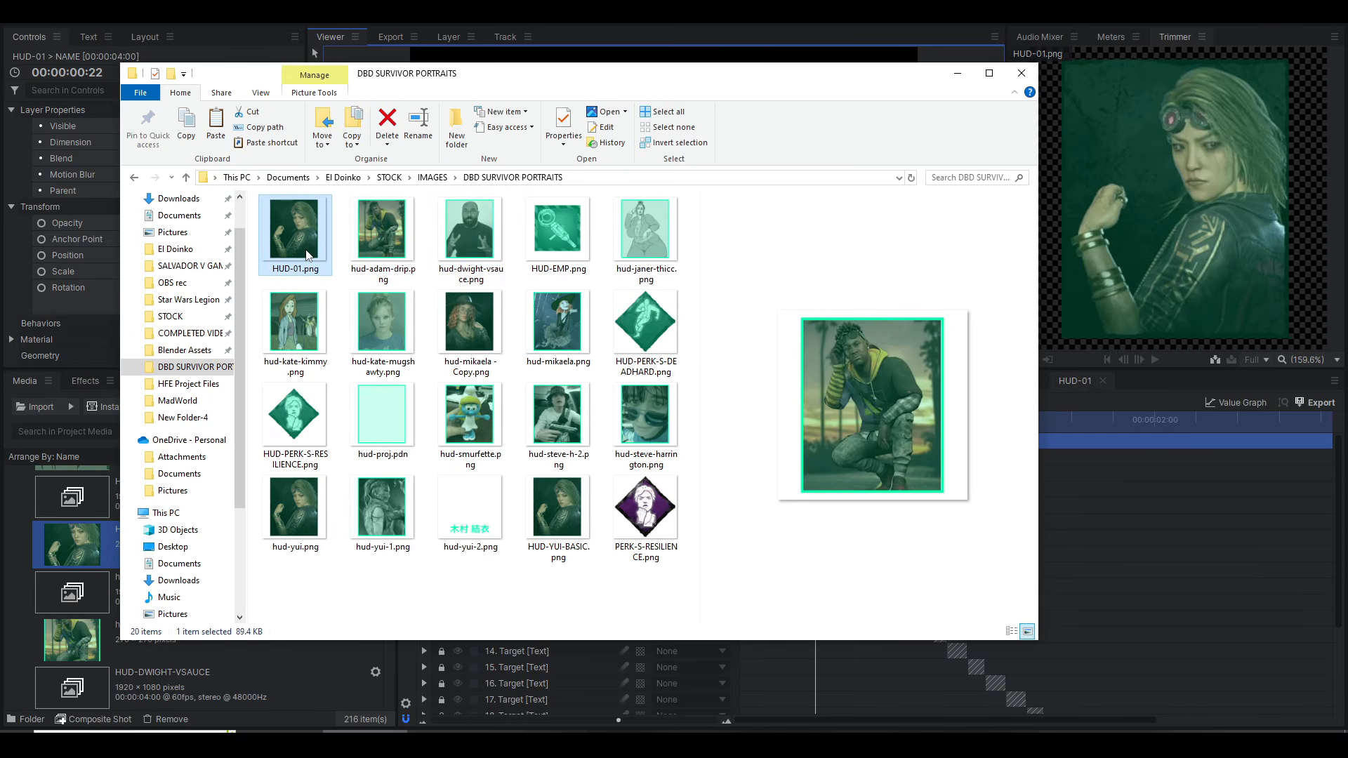
key(Right)
key(Right)
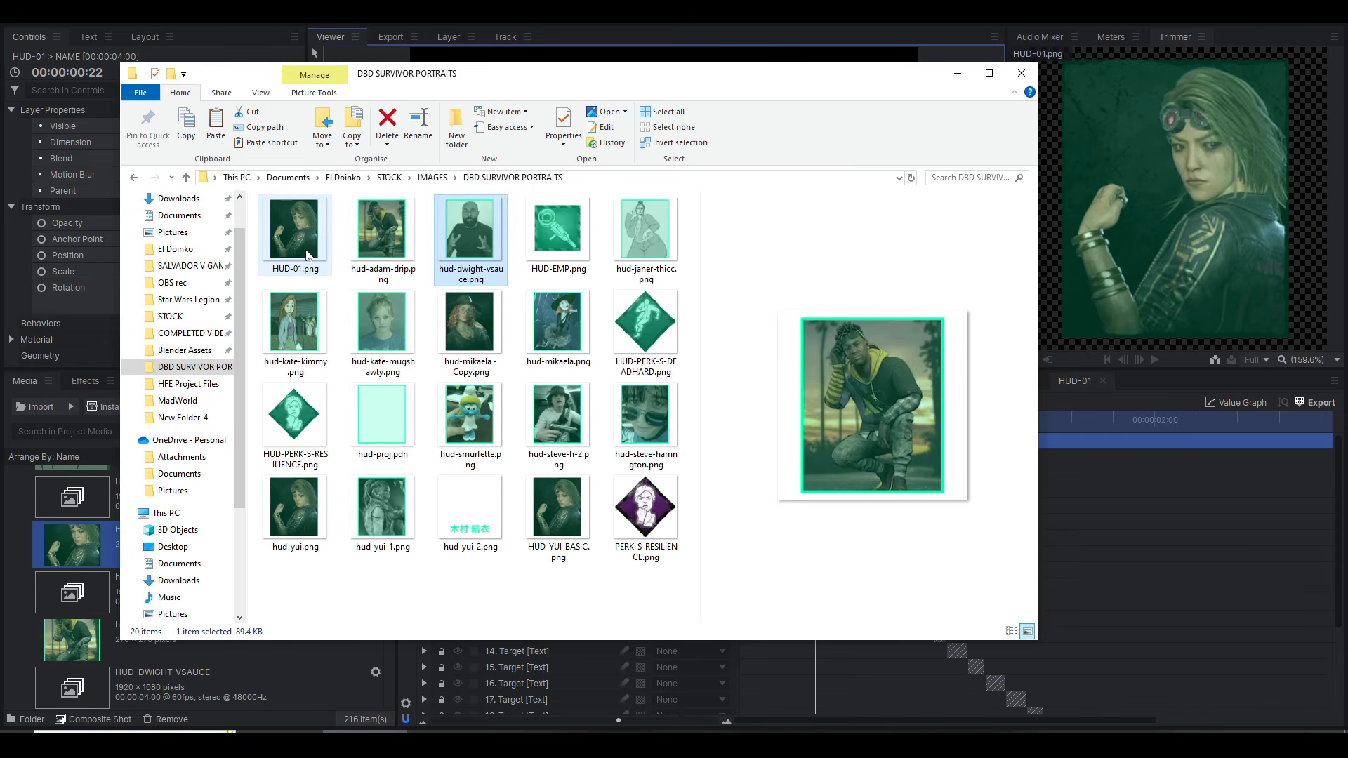
Step: Duplicate hud-dwight-vsauce.png in the DBD SURVIVOR PORTRAITS folder and delete the old HUD-01.png
key(ctrl+c)
key(ctrl+v)
key(Left)
key(Left)
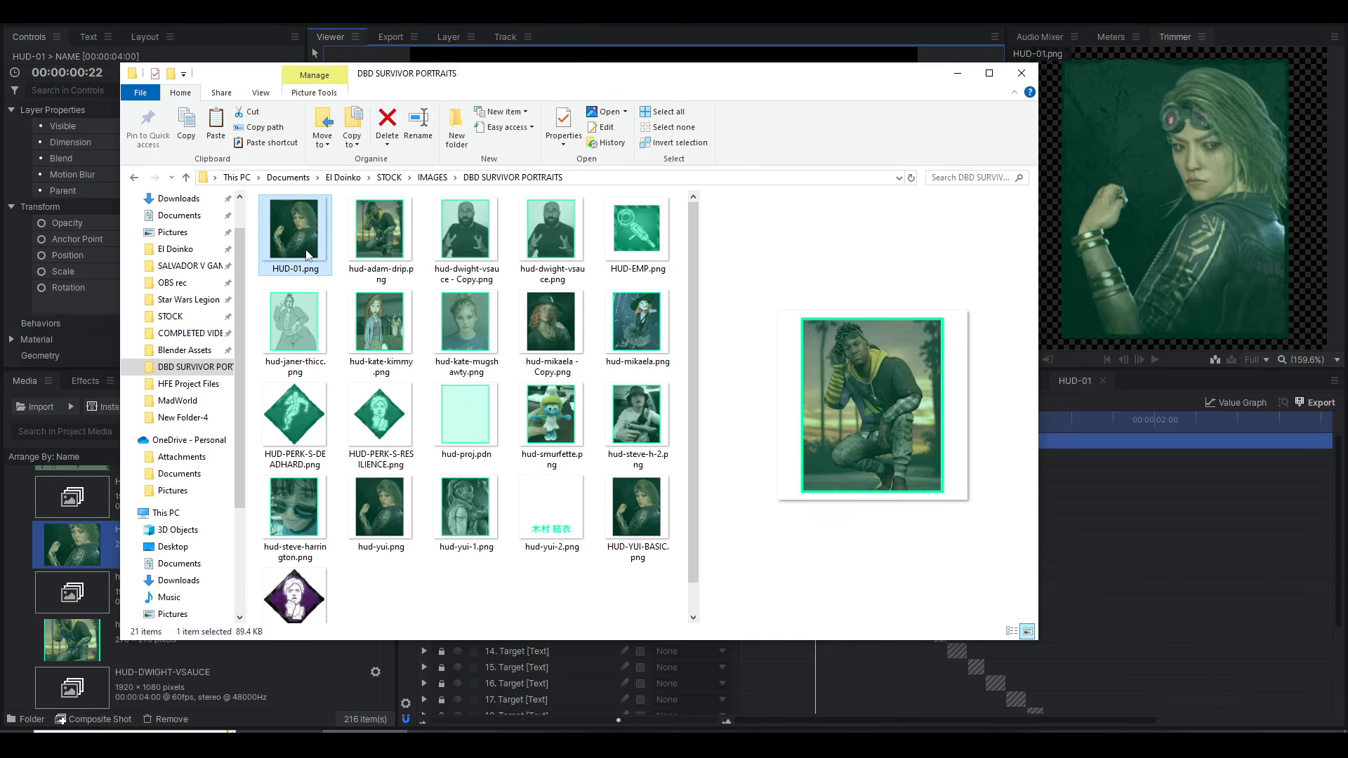
key(Delete)
Step: Rename the hud-dwight-vsauce.png copy as HUD-01.png
key(Right)
key(Right)
key(Left)
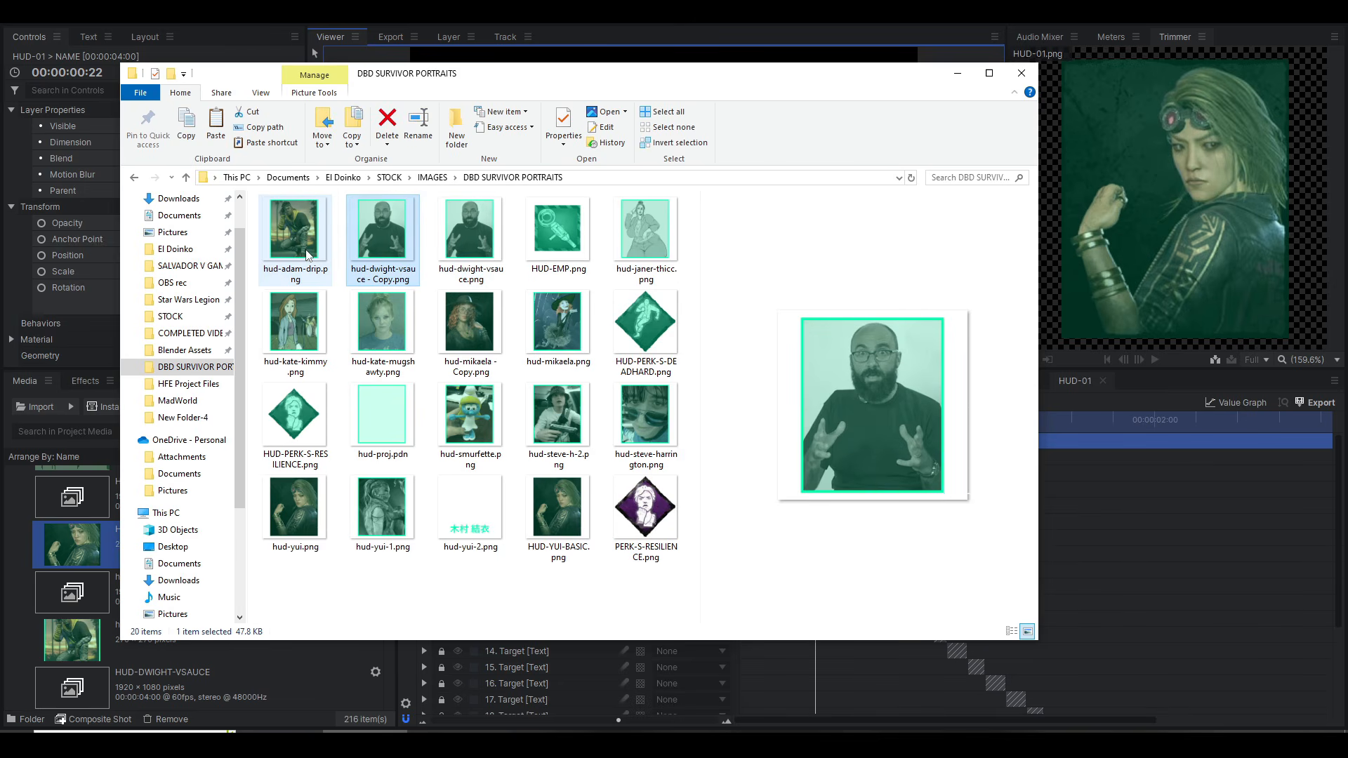
key(Right)
key(Left)
key(F2)
text(HUD-01)
key(Return)
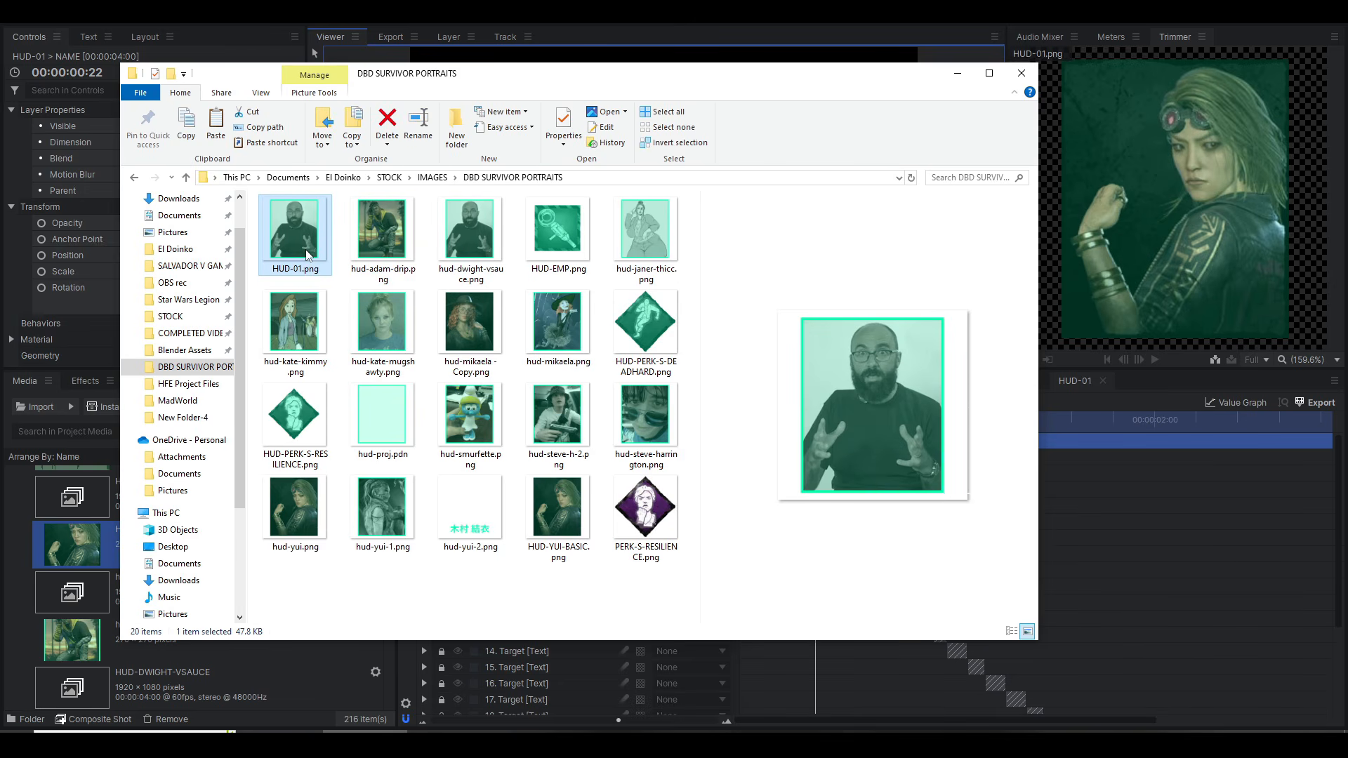
Step: Open the hud-proj.pdn template in paint.net, check the hud-mikaela - Copy.png portrait as reference, and make Layer 3 visible
key(alt+Tab)
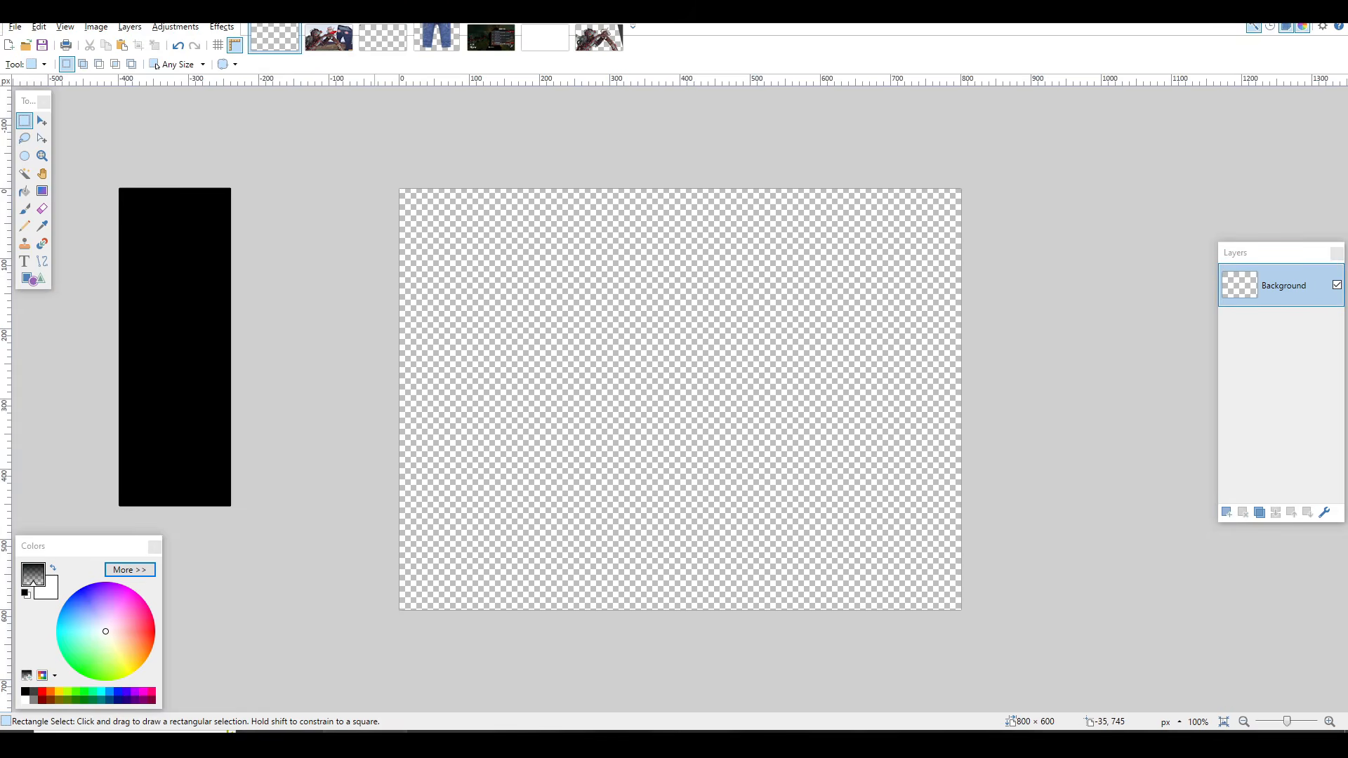
click(365, 743)
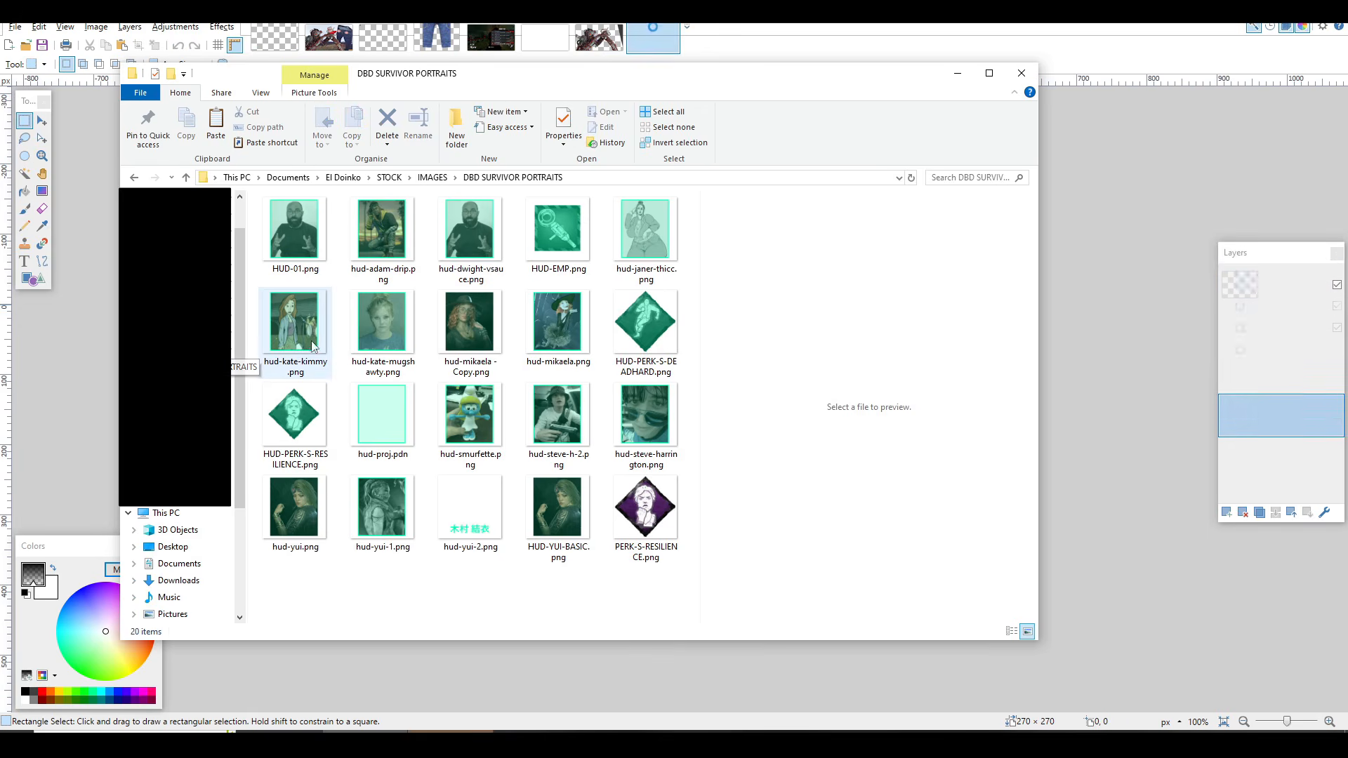
click(398, 318)
click(432, 422)
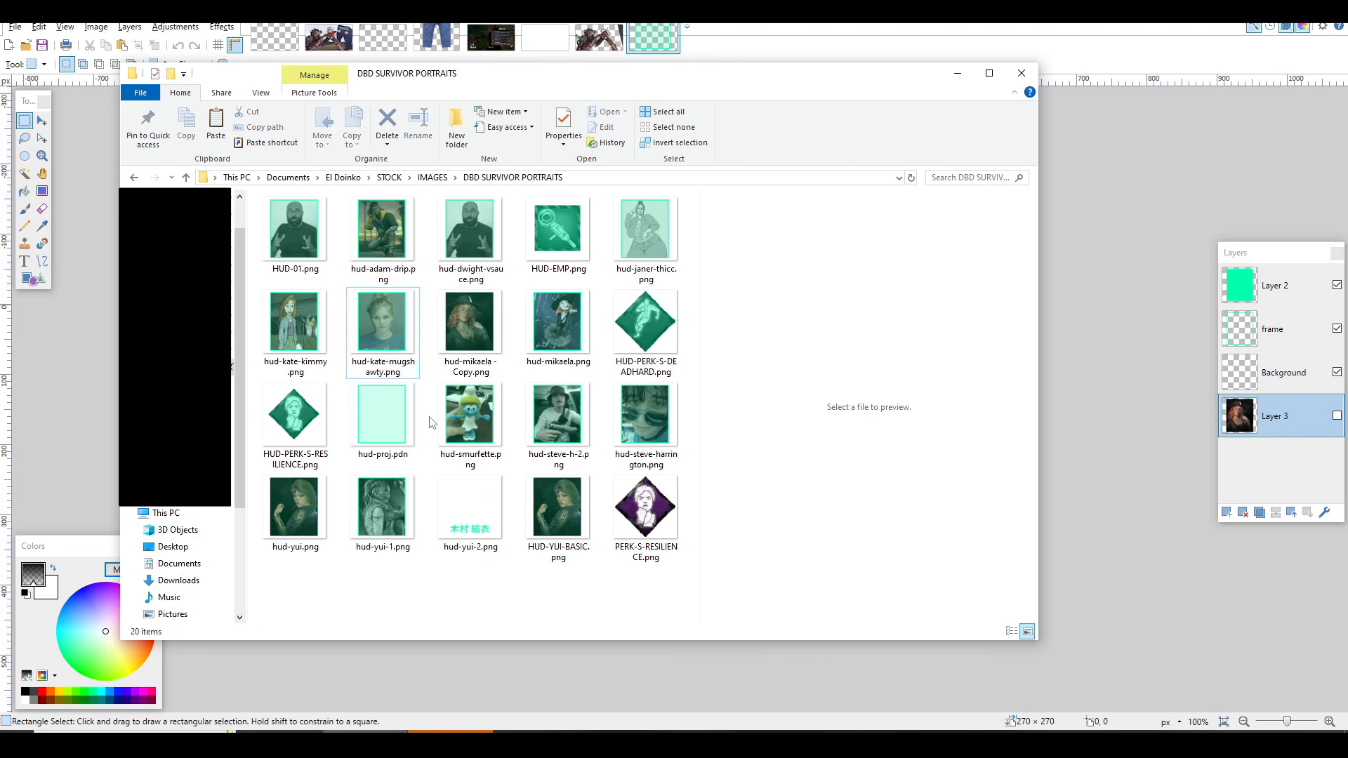
click(473, 424)
click(494, 322)
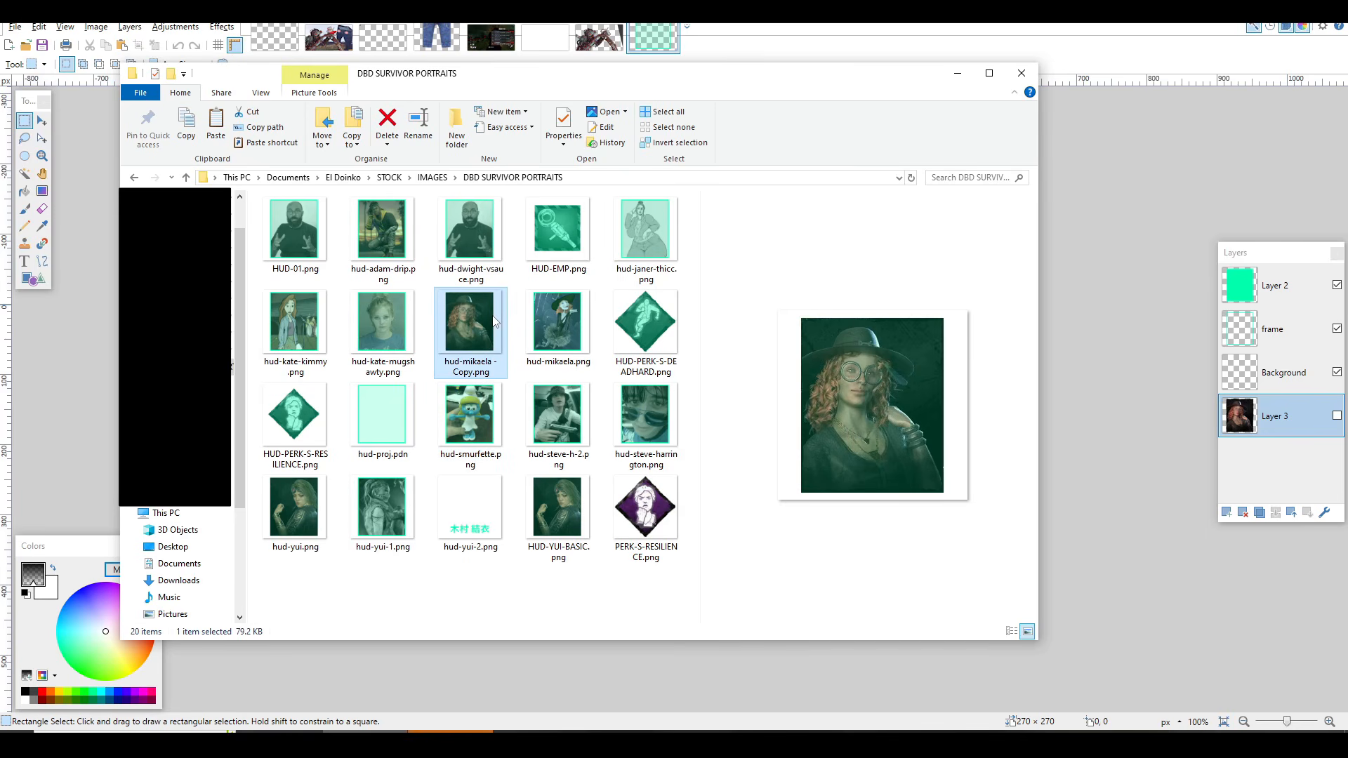
key(alt+Tab)
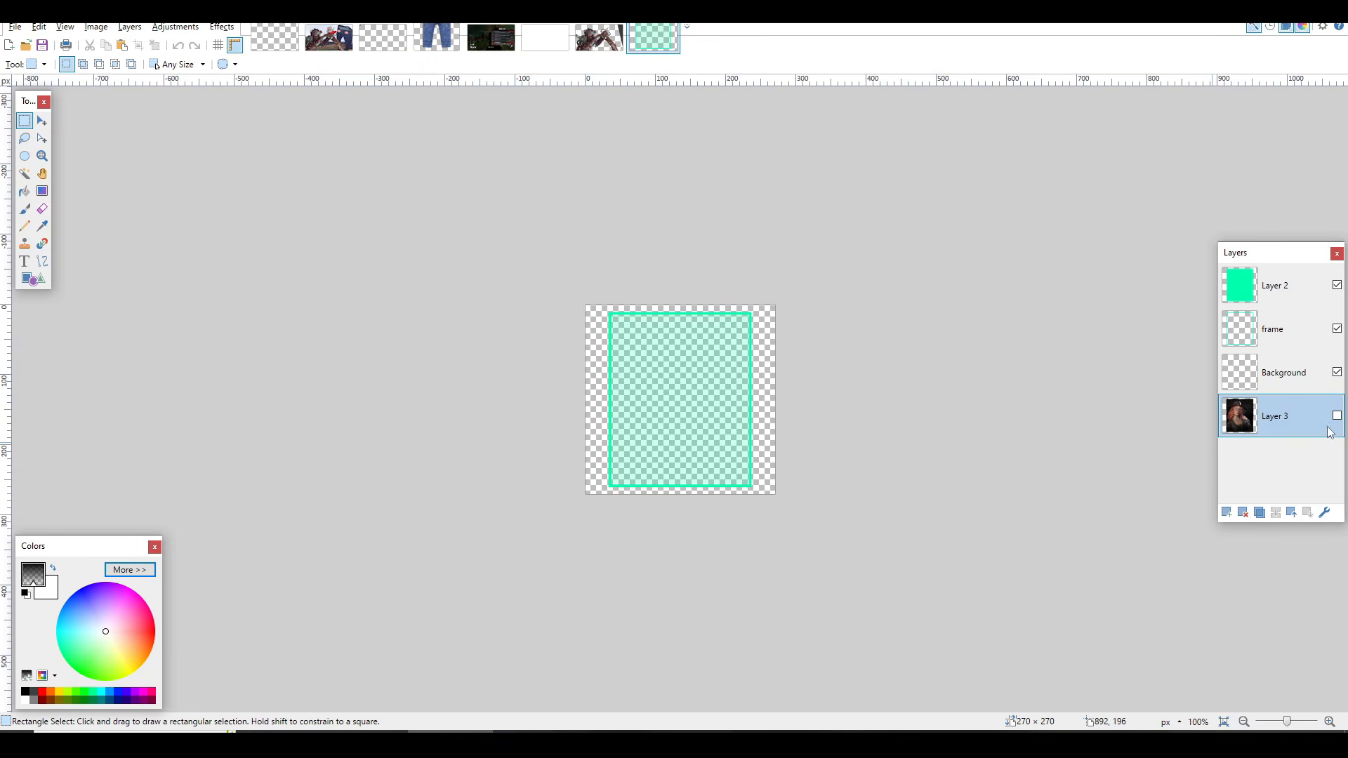
click(1337, 417)
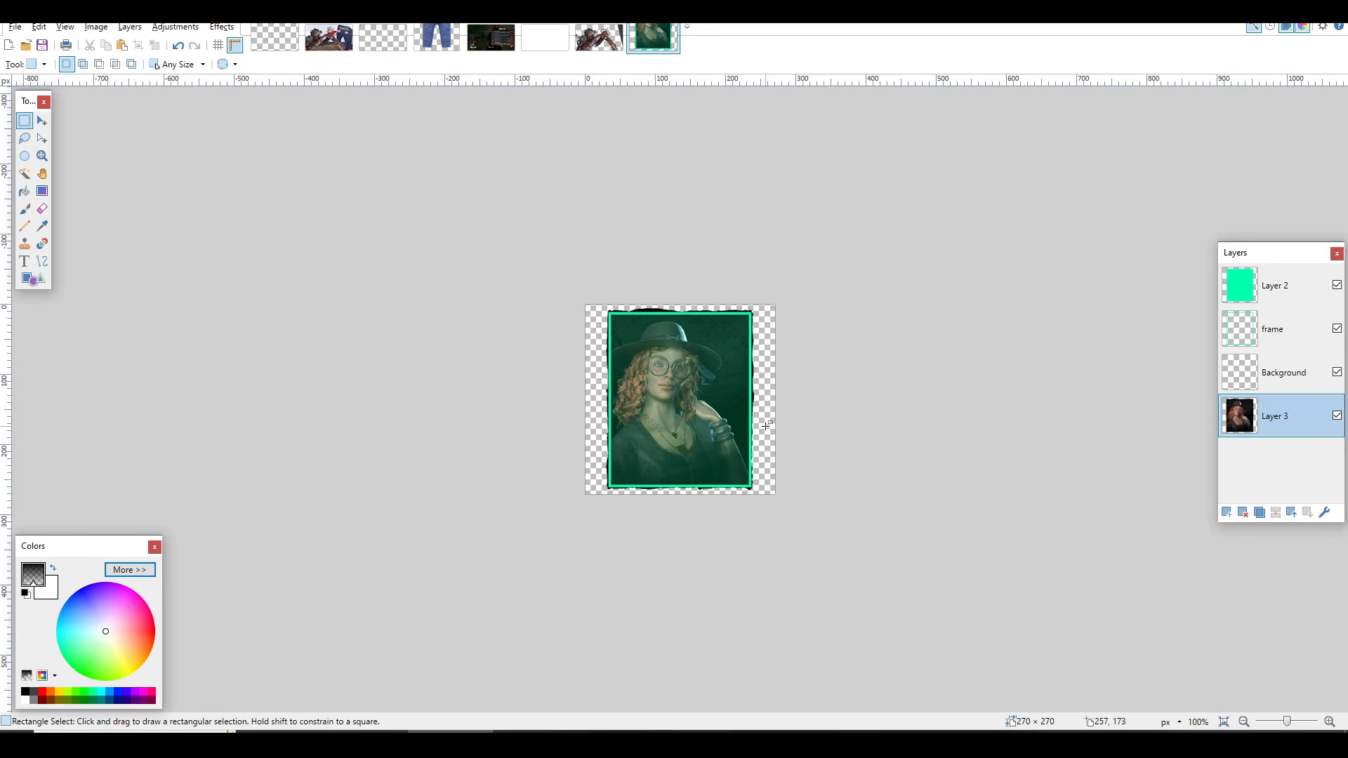
Step: Switch to Chrome and copy the DeviantArt painting of Bill holding a rifle from the "left 4 dead bill" image results
click(663, 727)
click(208, 190)
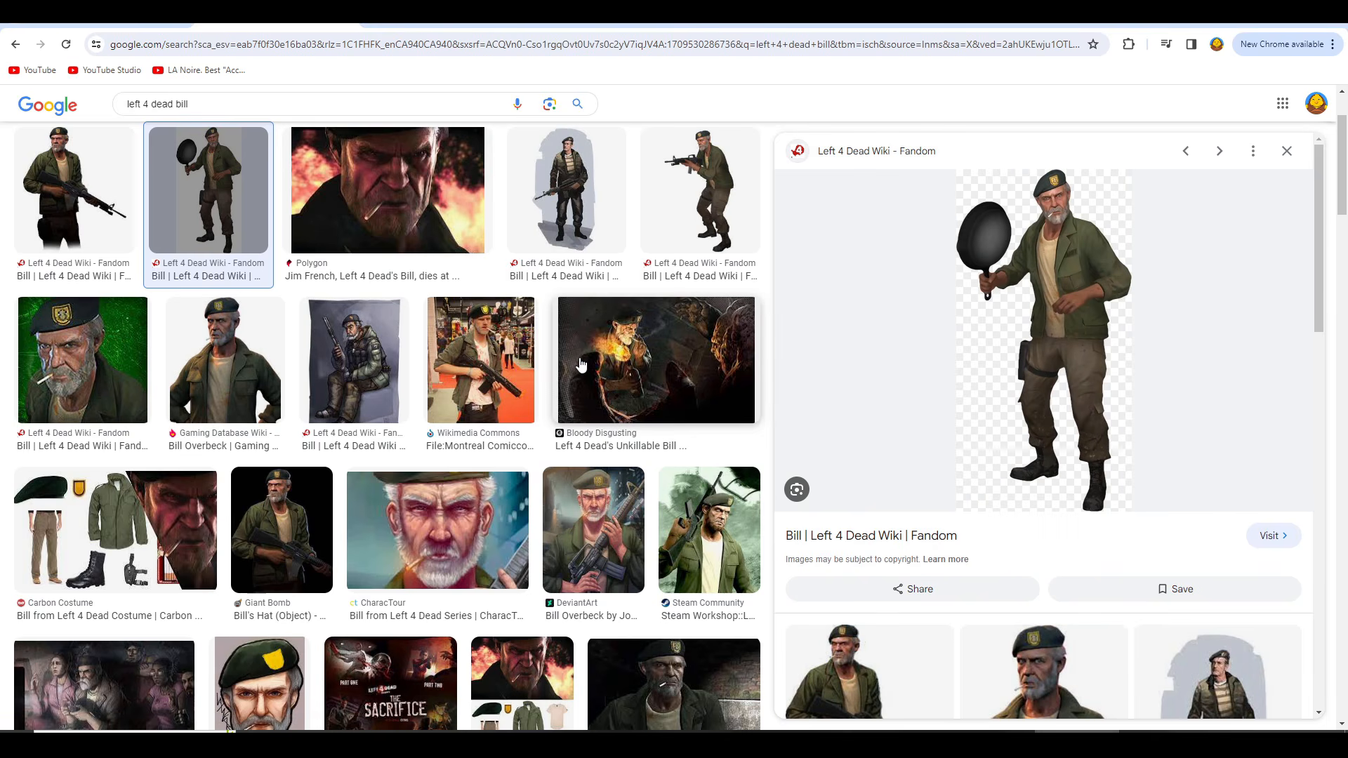
click(480, 376)
click(593, 530)
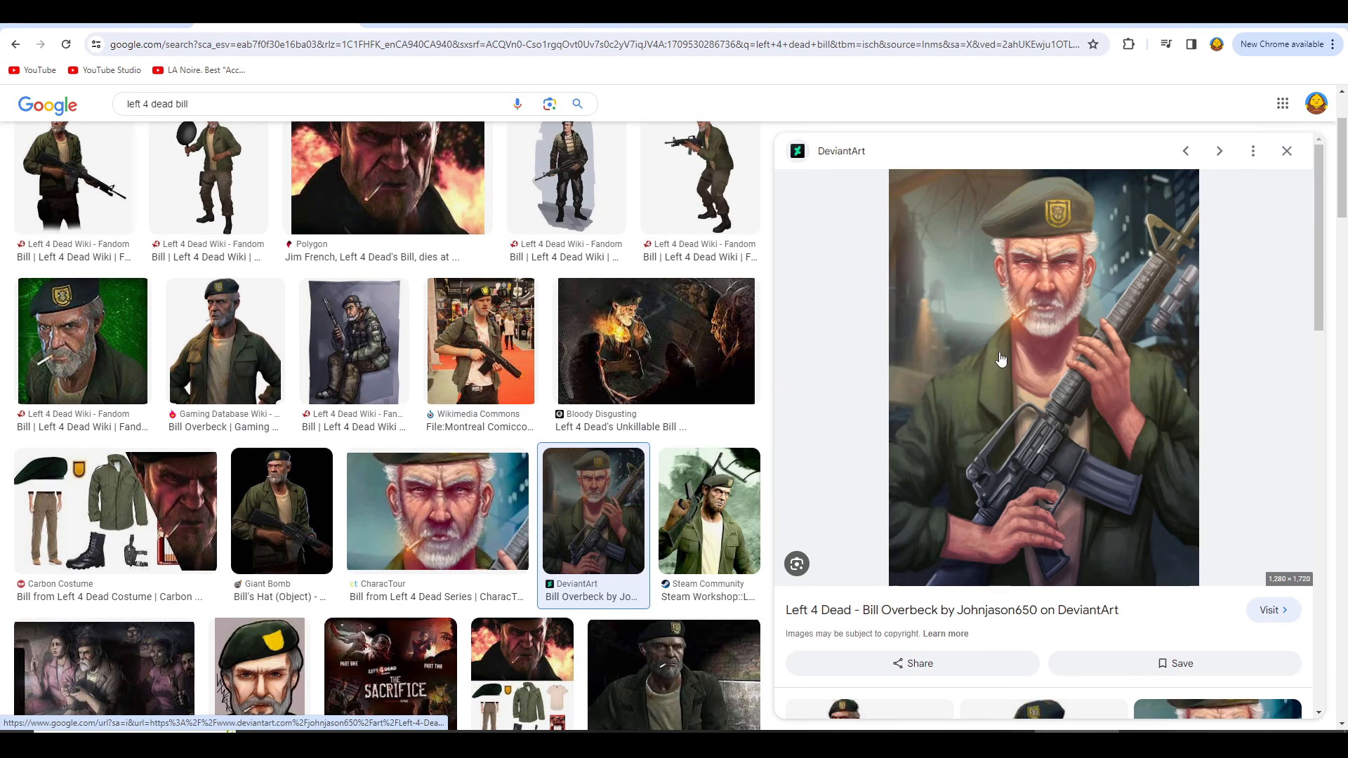
right_click(1002, 359)
click(1073, 583)
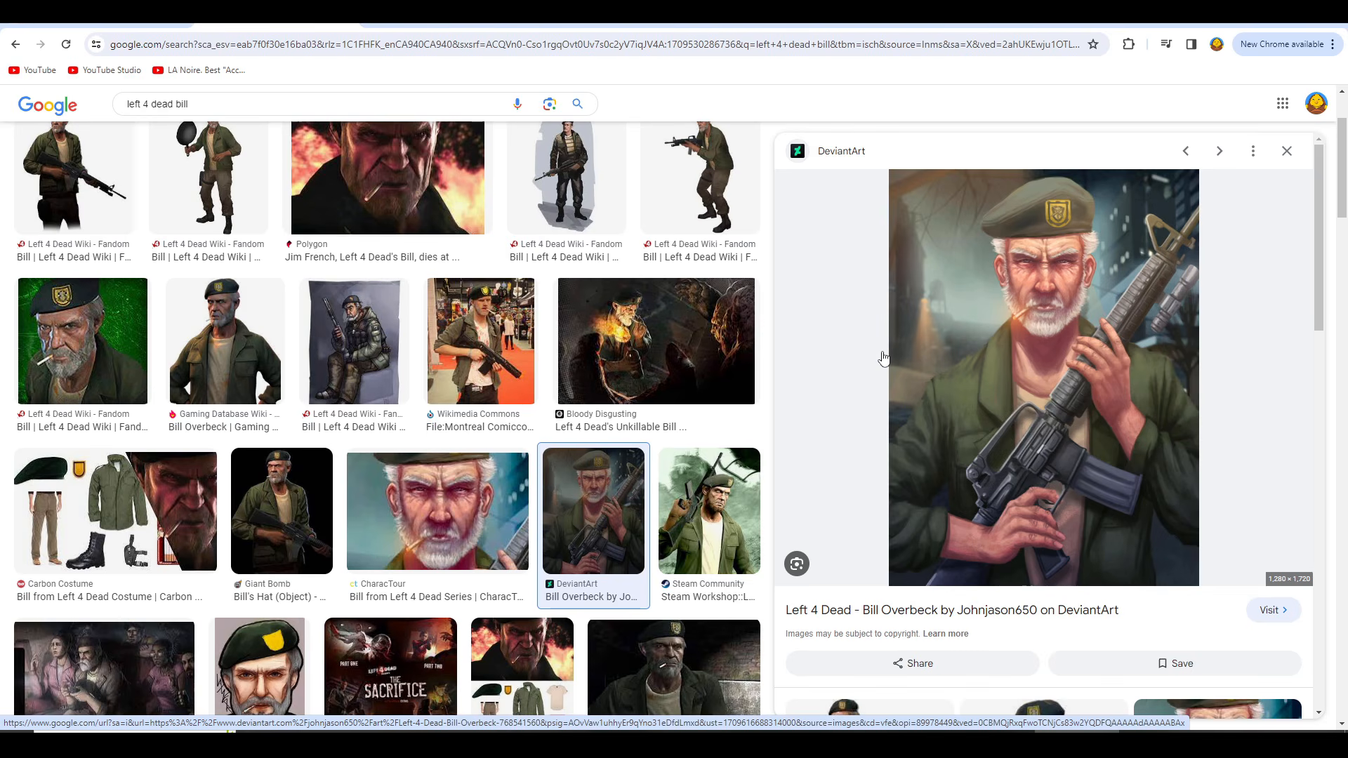
Step: Return to paint.net and paste the copied Bill image onto Layer 3, keeping the canvas size
key(alt+Tab)
scroll(628, 329, up, 2)
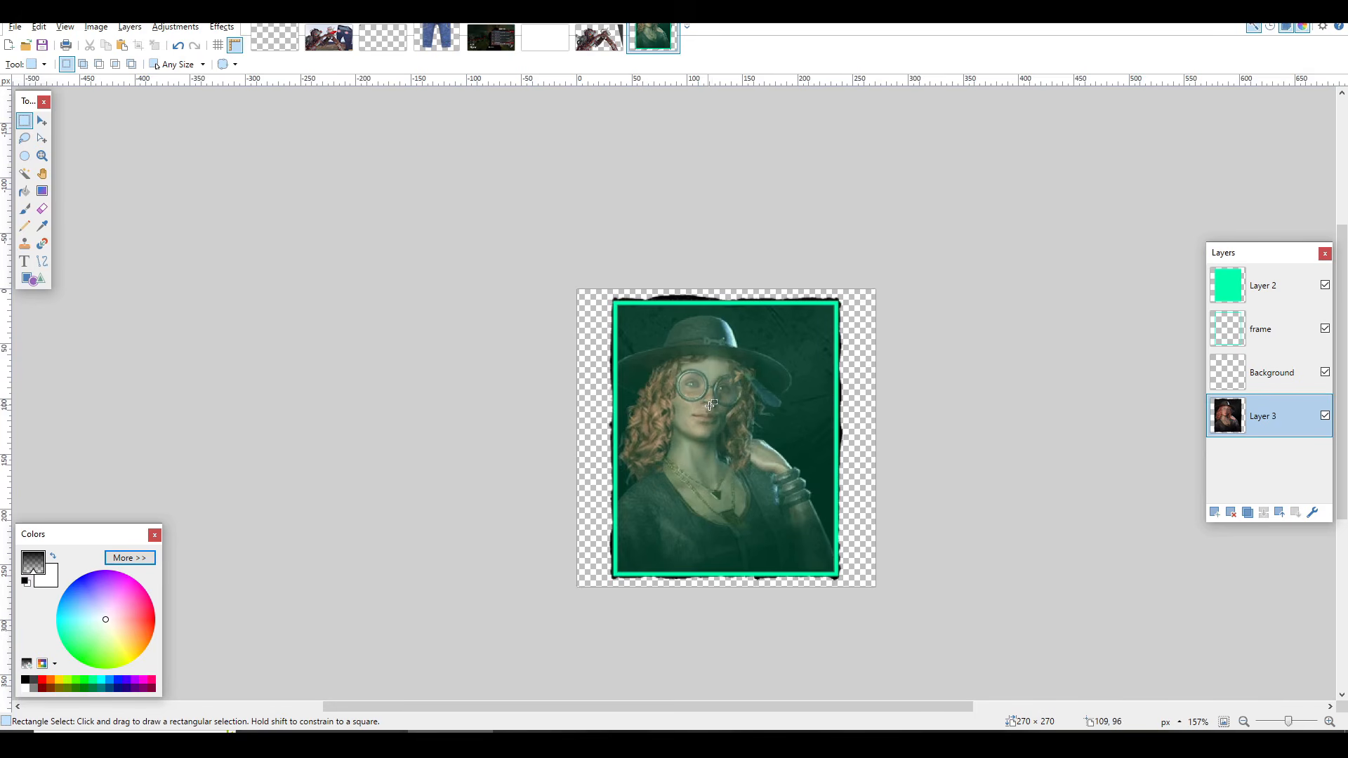
key(ctrl+v)
click(712, 510)
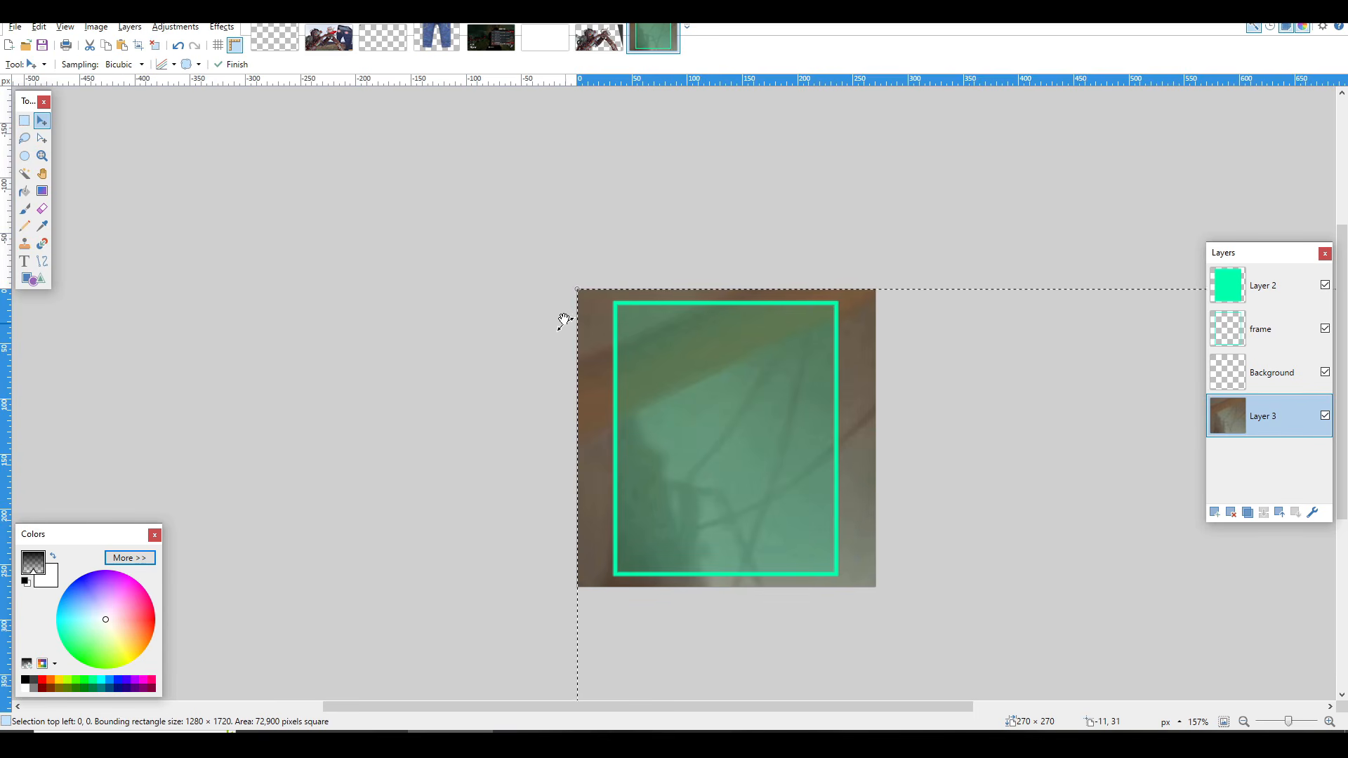
Step: Scale the pasted Bill image to about 215 × 290 pixels, position it to fill the green frame, and deselect it
scroll(670, 458, down, 3)
drag(634, 386, 938, 664)
drag(837, 607, 524, 217)
drag(625, 418, 762, 597)
drag(668, 623, 558, 402)
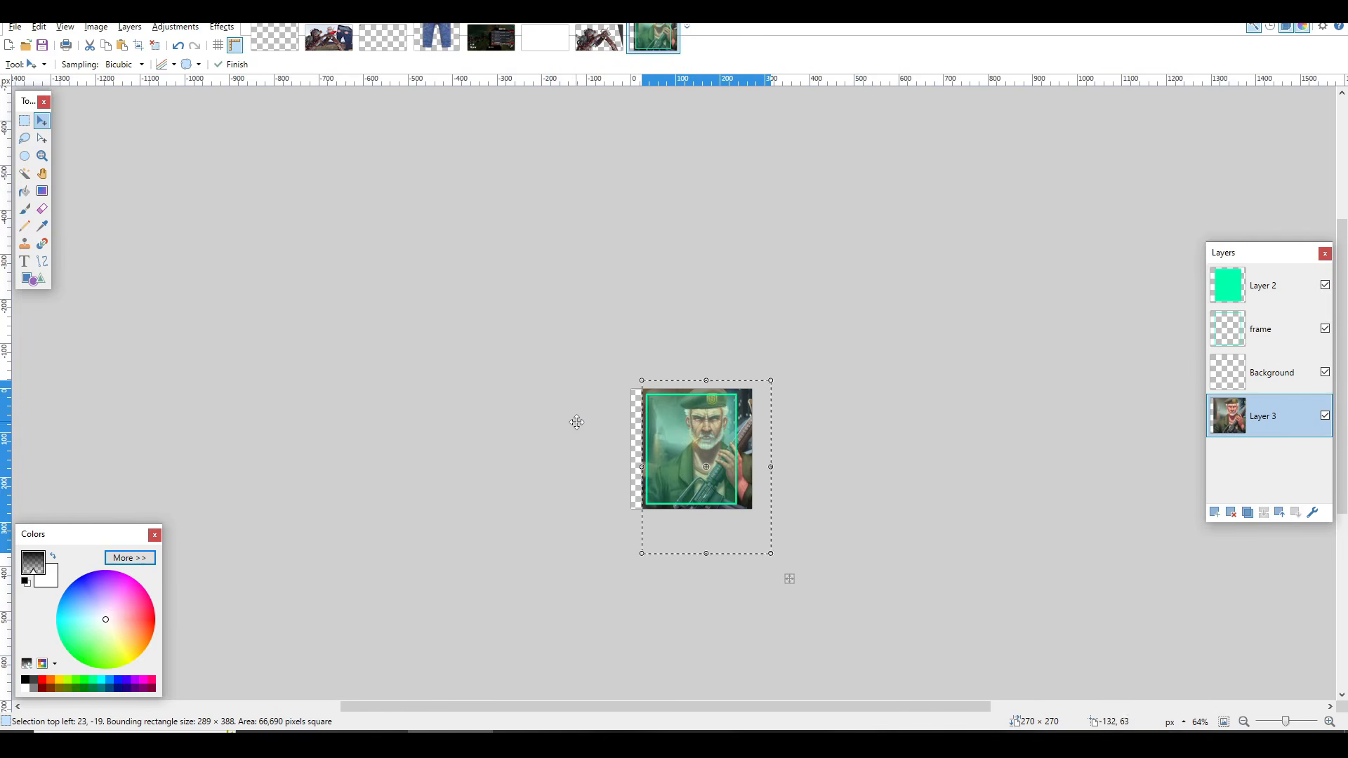
scroll(632, 371, up, 2)
drag(645, 362, 729, 461)
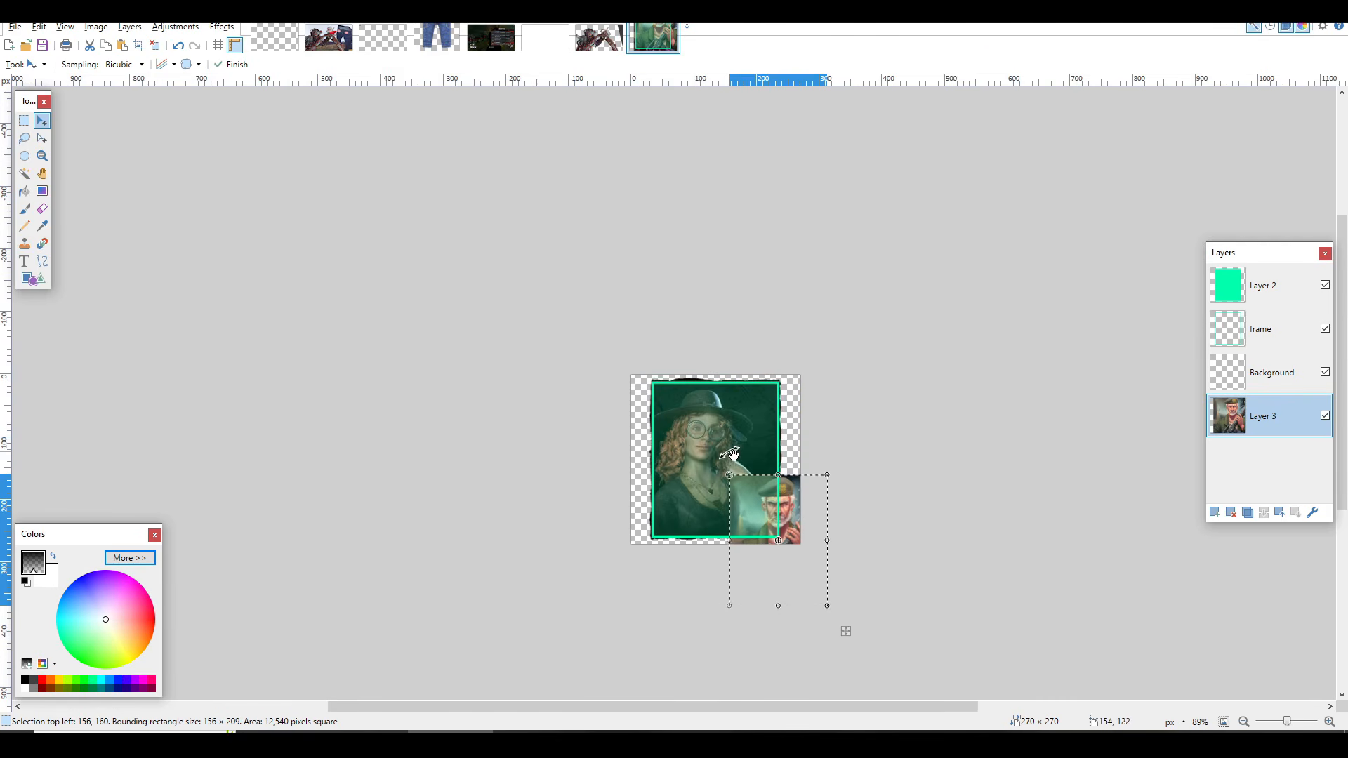
drag(797, 524, 729, 460)
scroll(726, 451, up, 2)
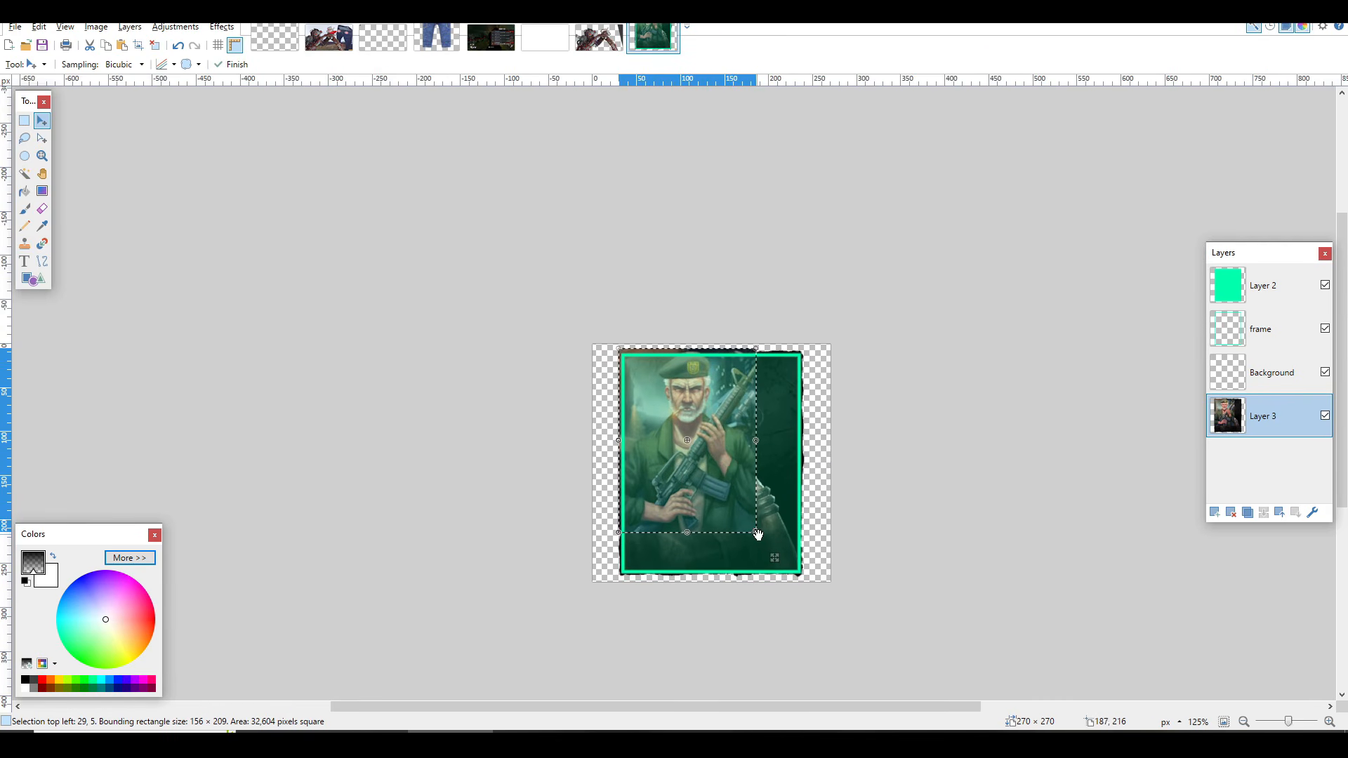
drag(758, 535, 841, 602)
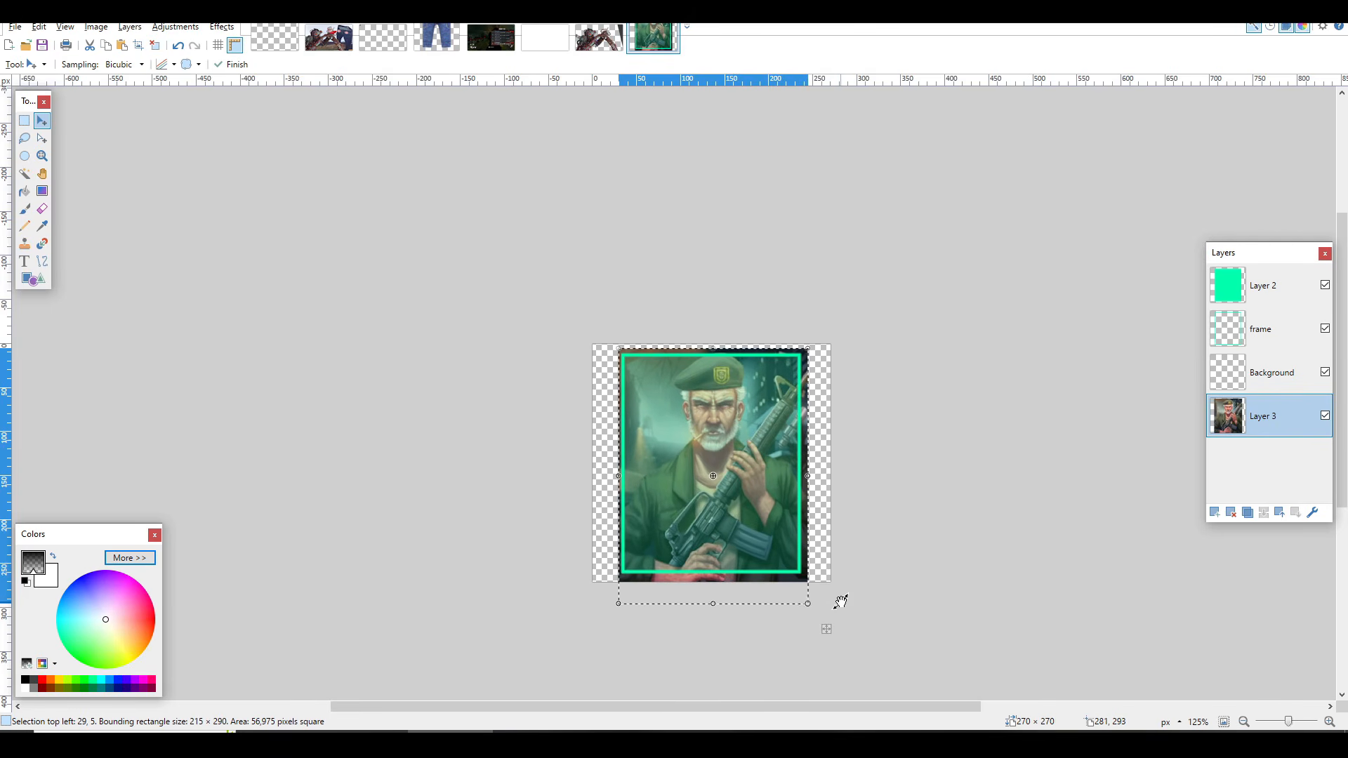
drag(749, 526, 752, 532)
key(ctrl+d)
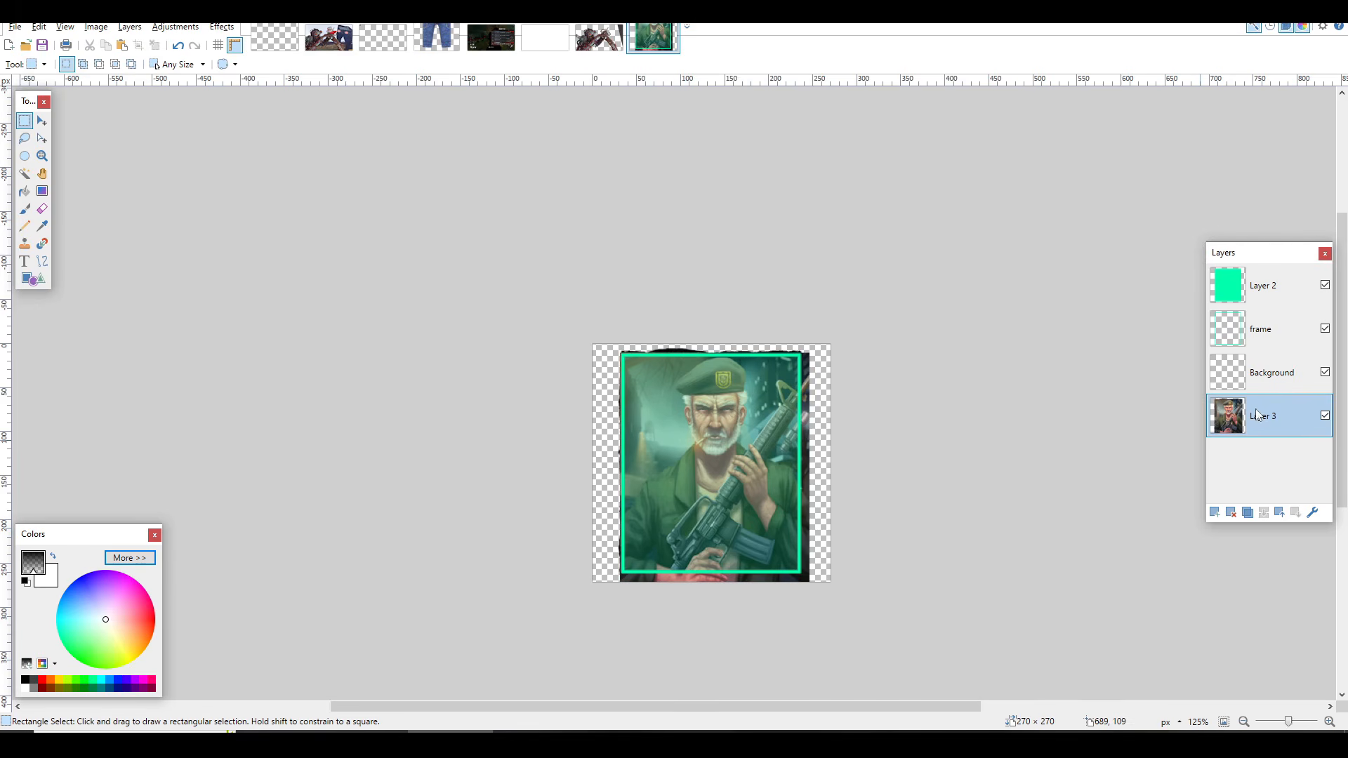
Step: Place the Layers window beside the canvas, toggle the frame layer's visibility to check it, and select Layer 3
drag(1255, 257, 897, 325)
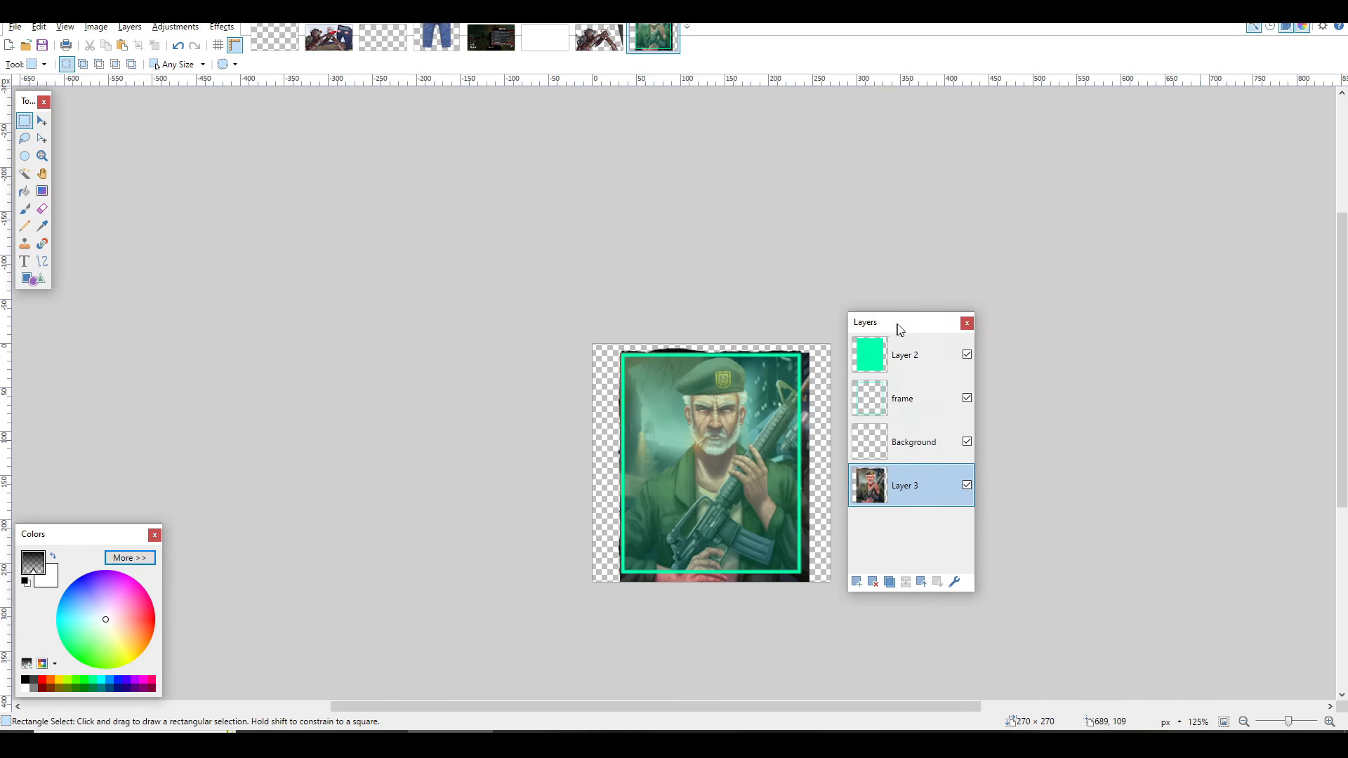
click(972, 398)
double_click(972, 397)
click(743, 430)
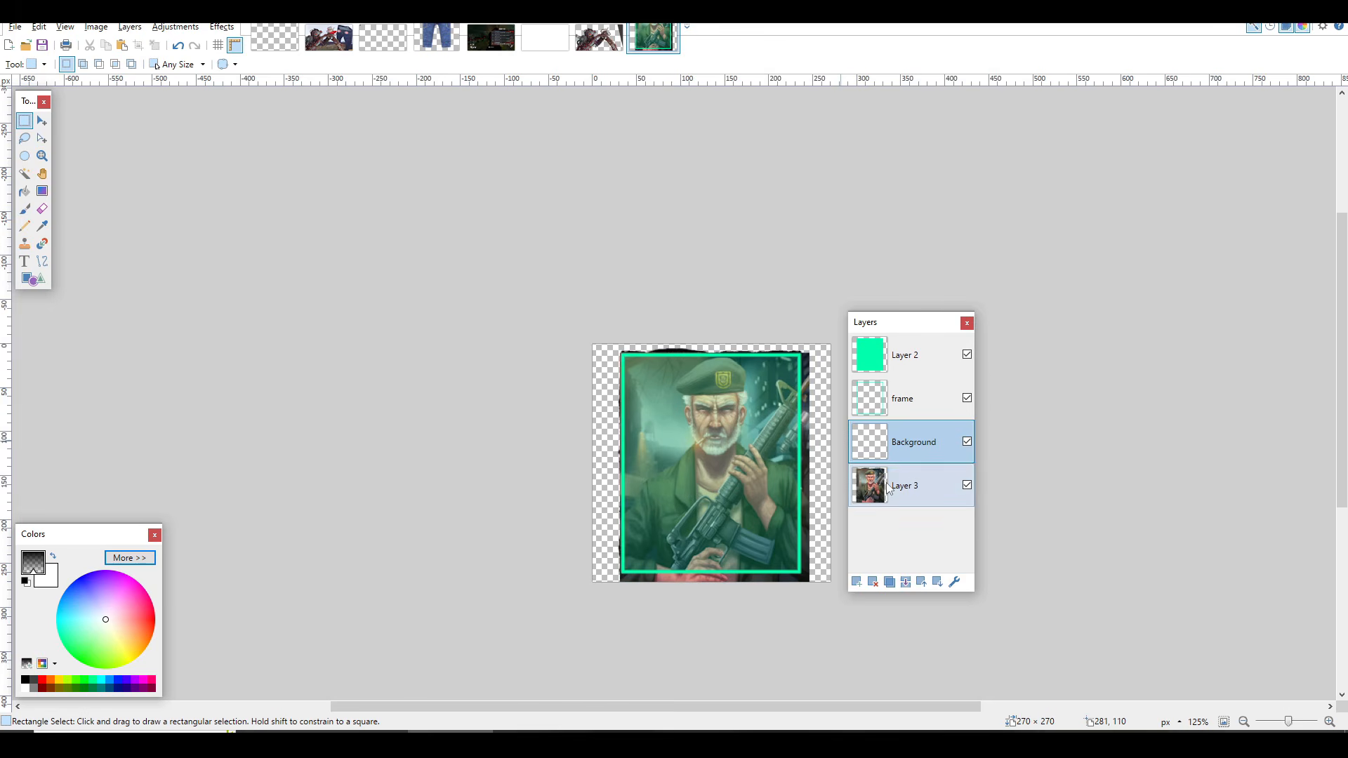
click(906, 484)
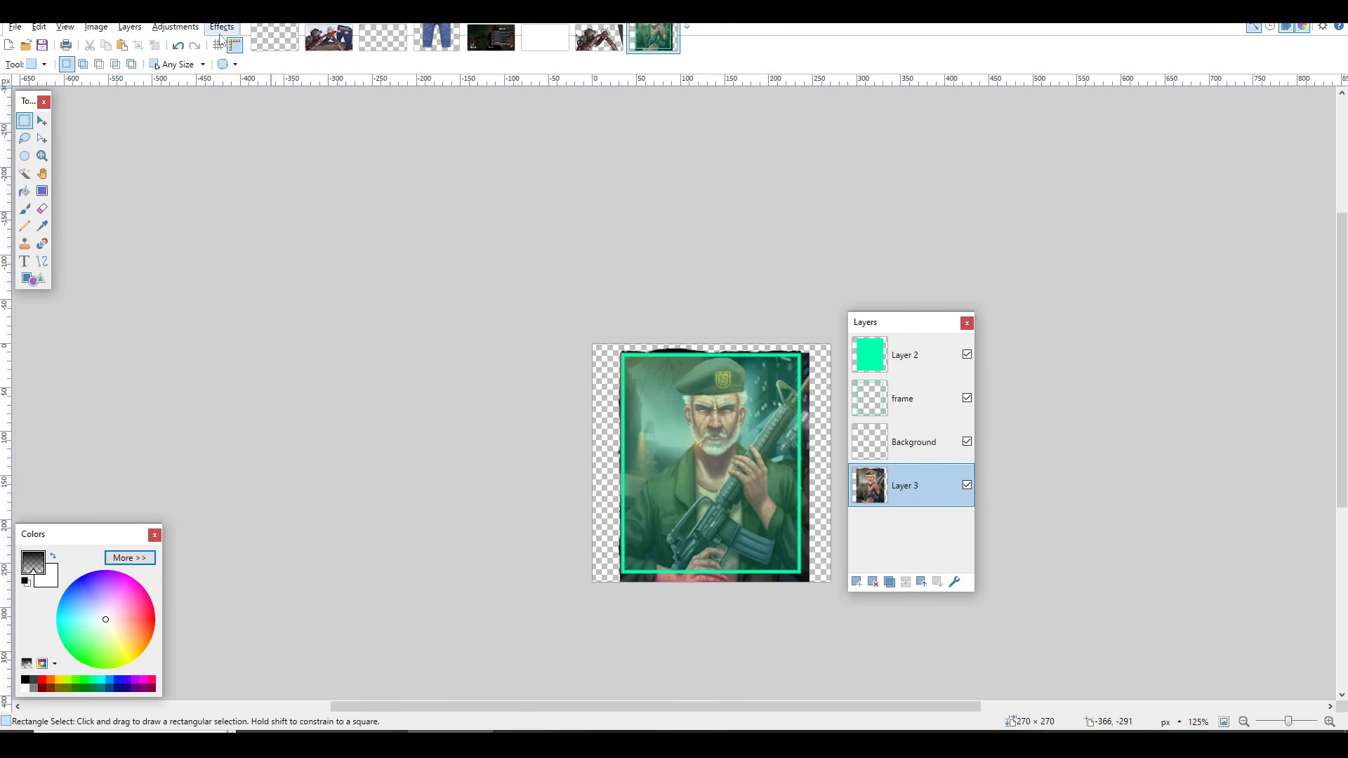
click(184, 28)
click(211, 144)
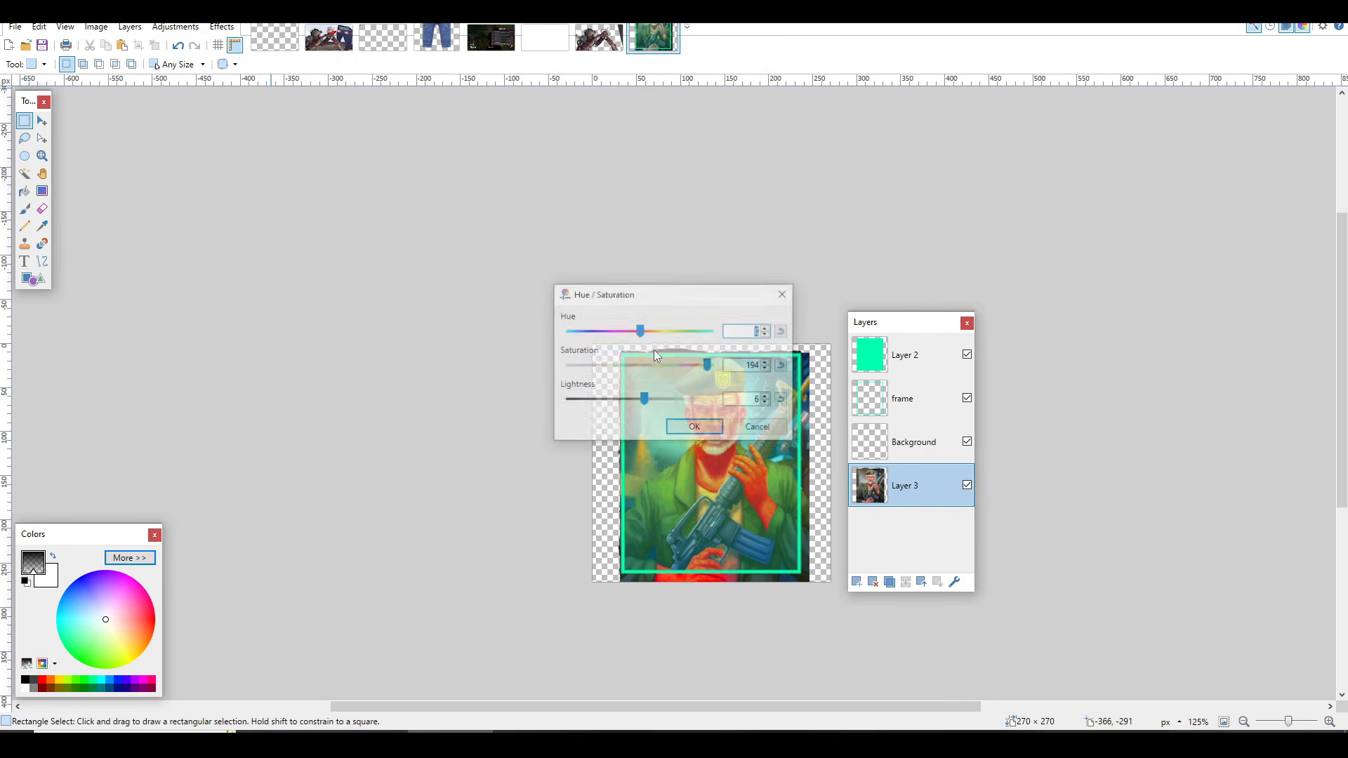
key(Escape)
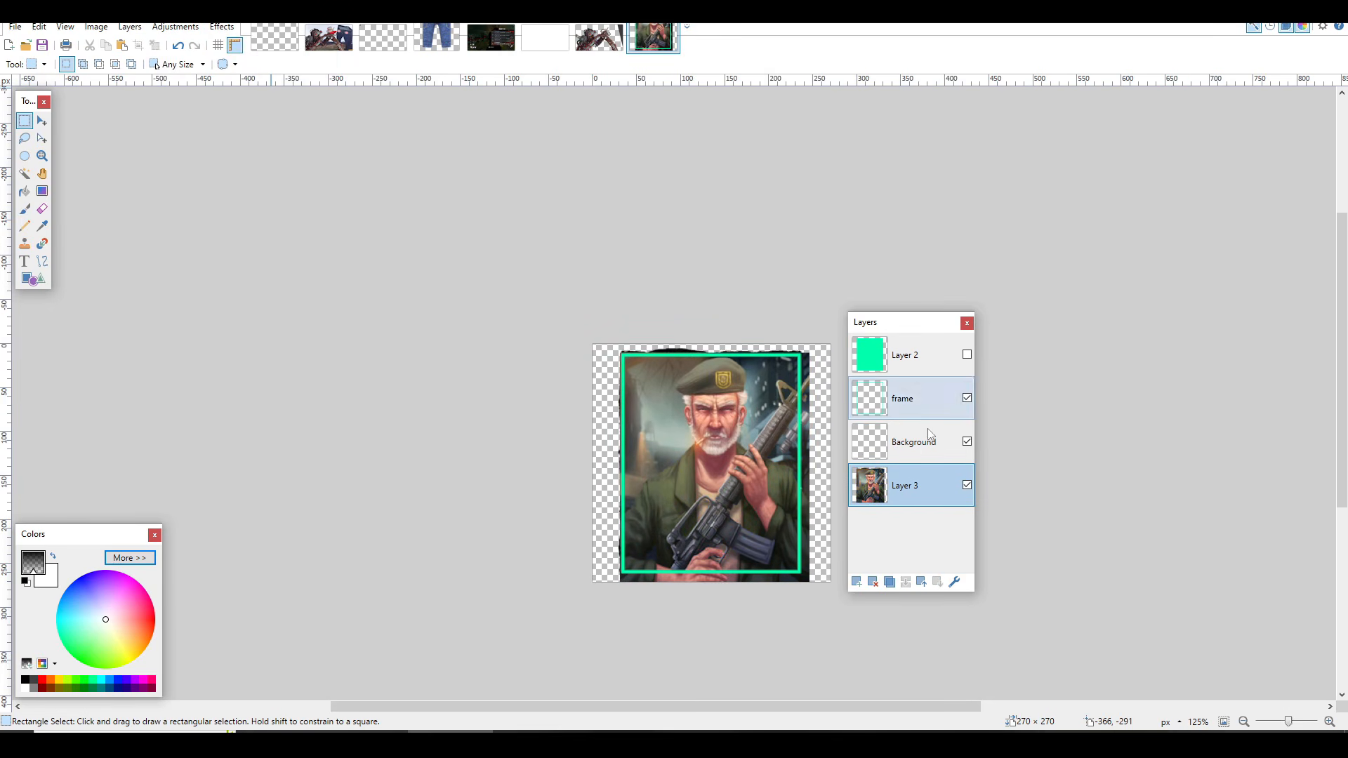
Step: Mute the colours of the Bill portrait on Layer 3 with Hue / Saturation, using a reduced saturation and lightness 6
click(169, 30)
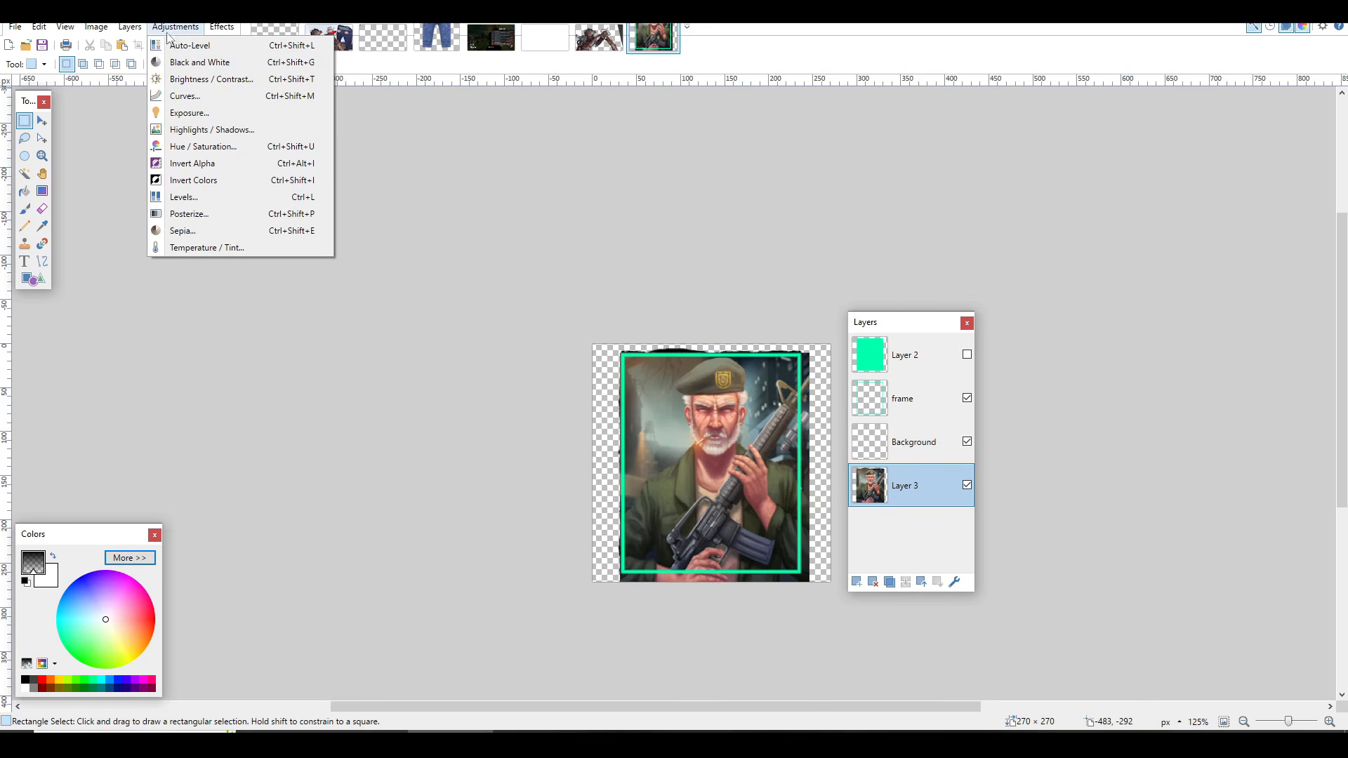
click(203, 146)
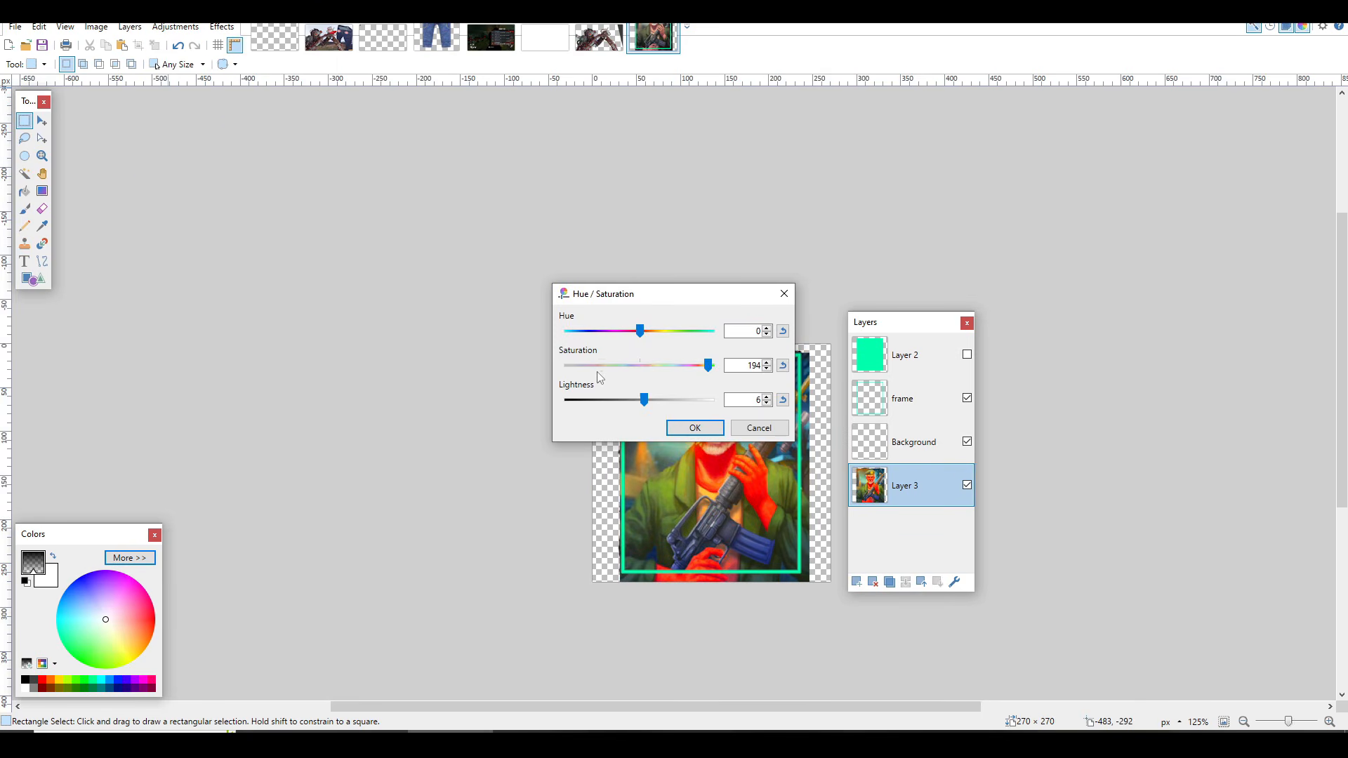
click(602, 365)
click(694, 428)
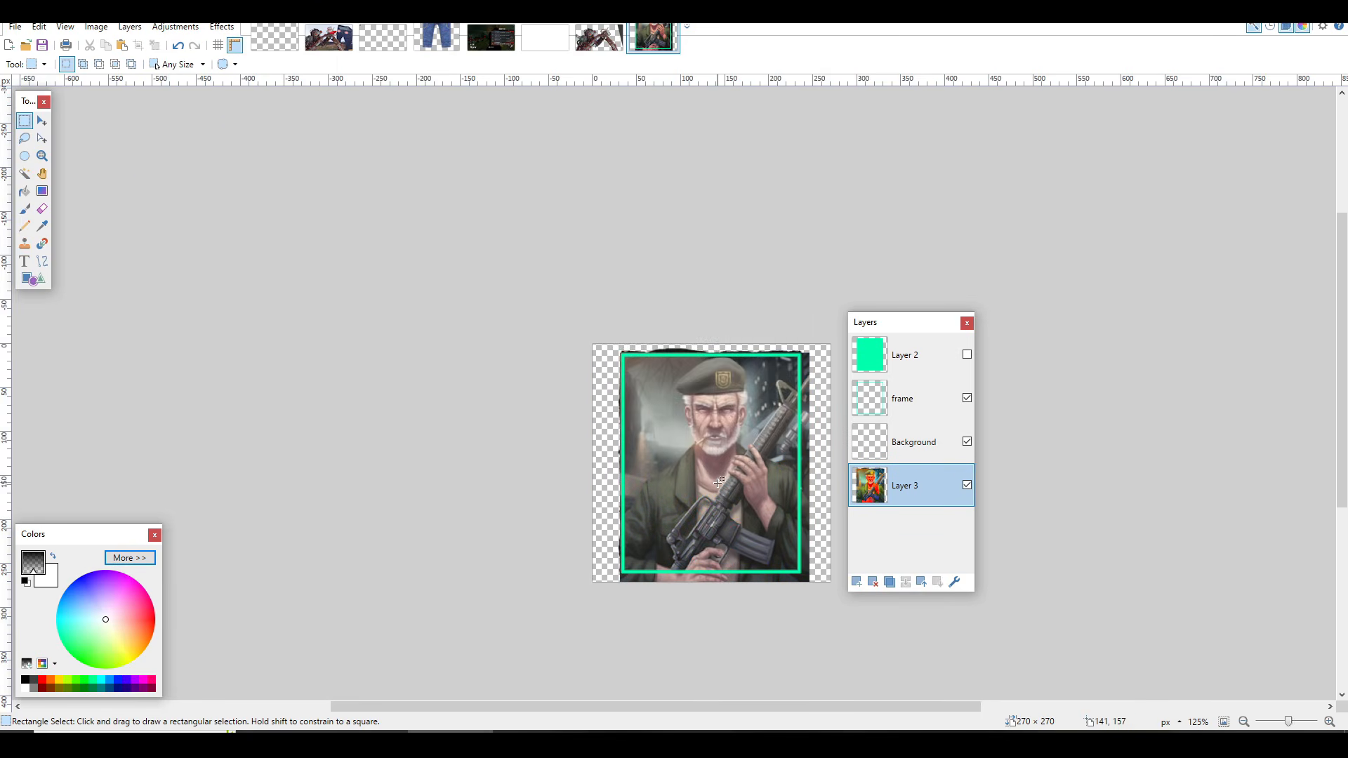
Step: Compare the portrait with the frame layer hidden and shown, and make the green Layer 2 overlay visible
scroll(689, 432, up, 2)
drag(922, 324, 960, 328)
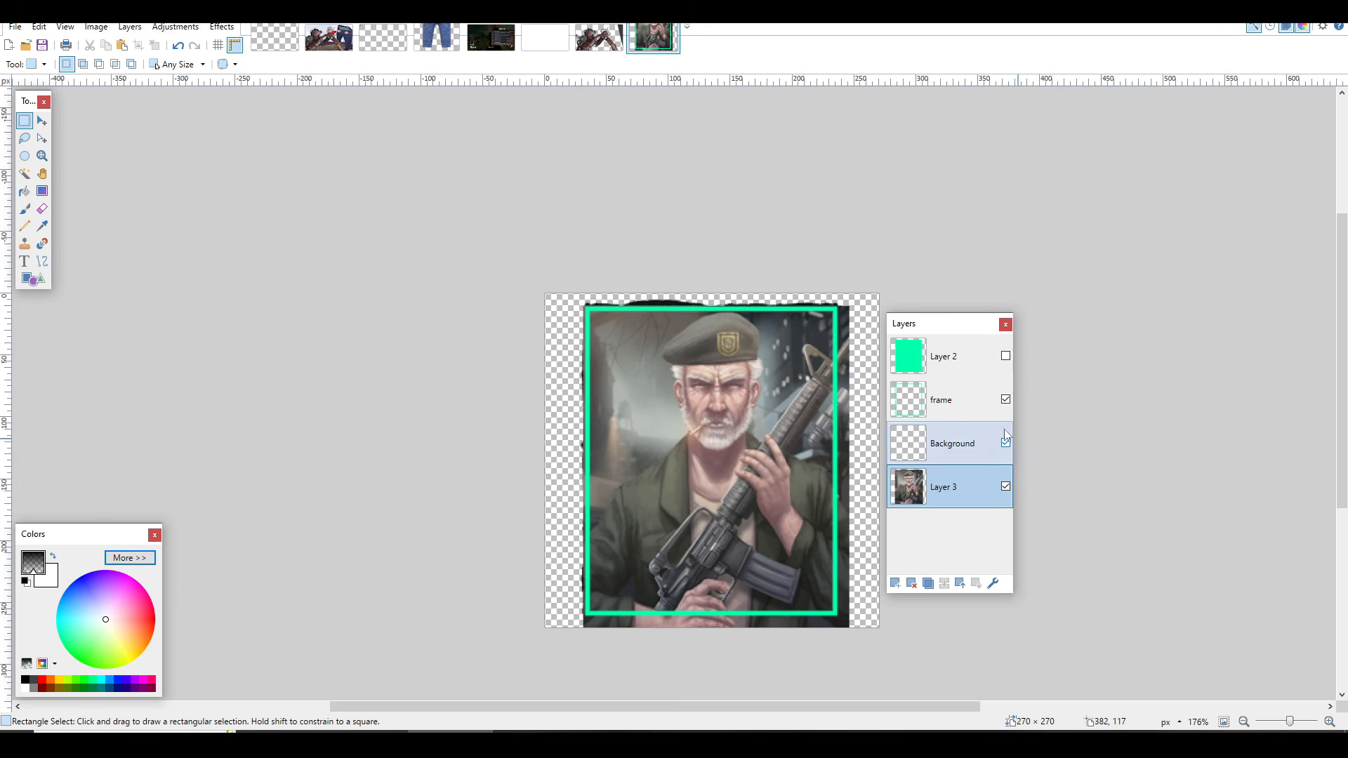
click(1005, 399)
click(1005, 399)
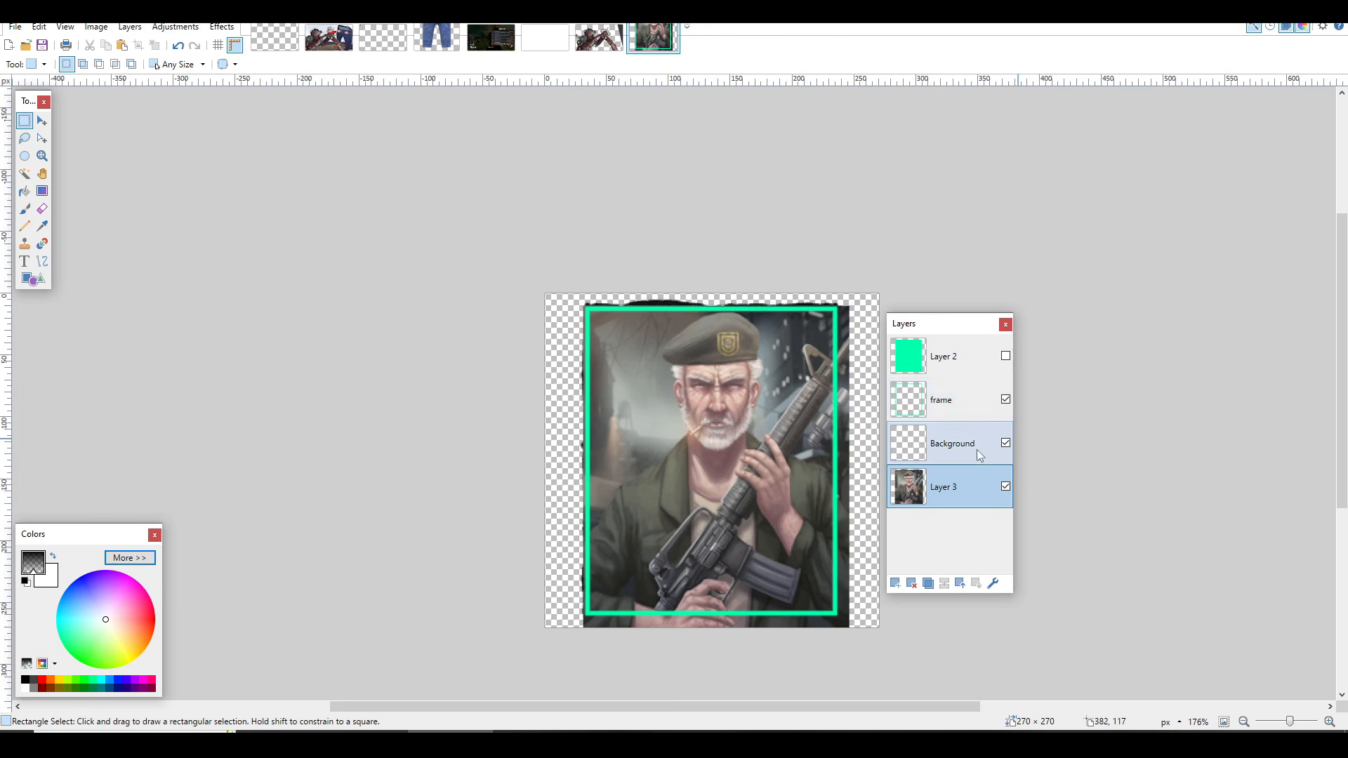
click(1006, 356)
click(1007, 356)
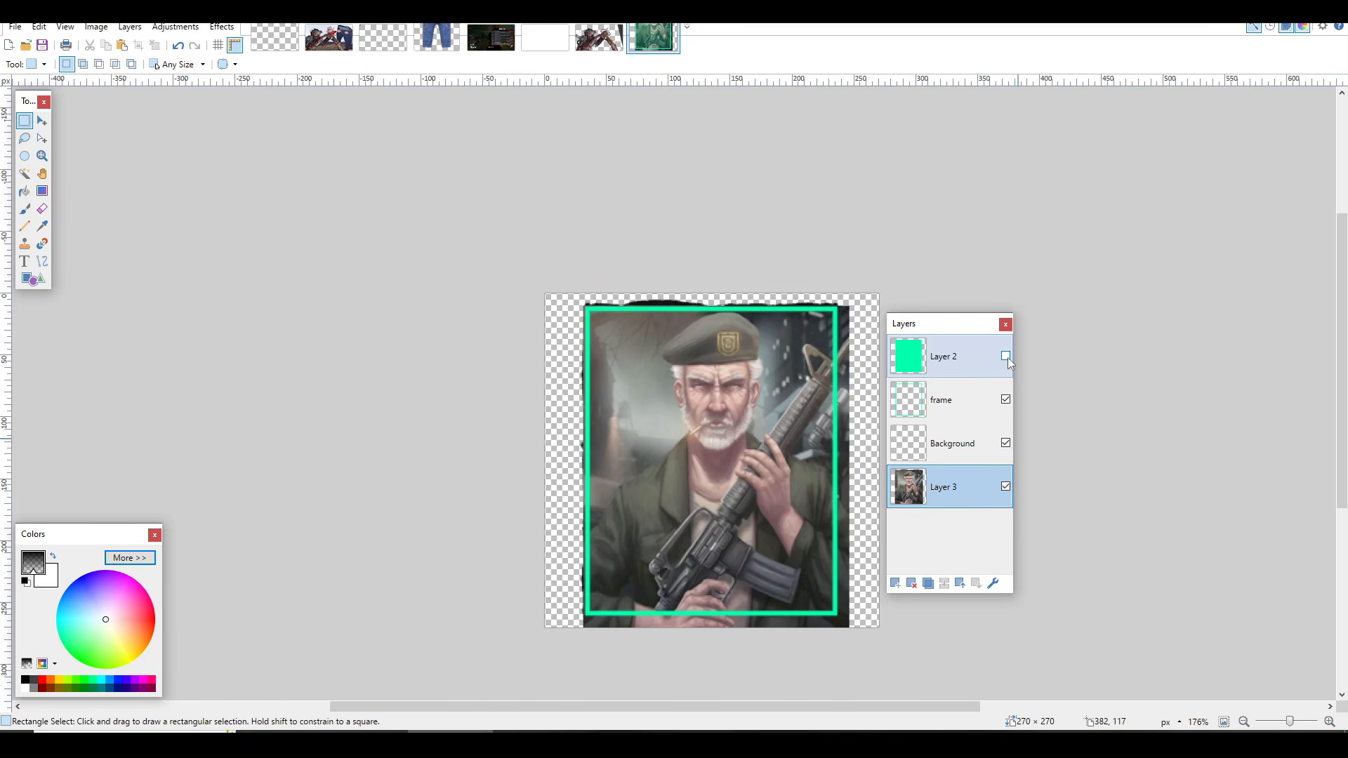
click(1006, 356)
drag(659, 342, 804, 486)
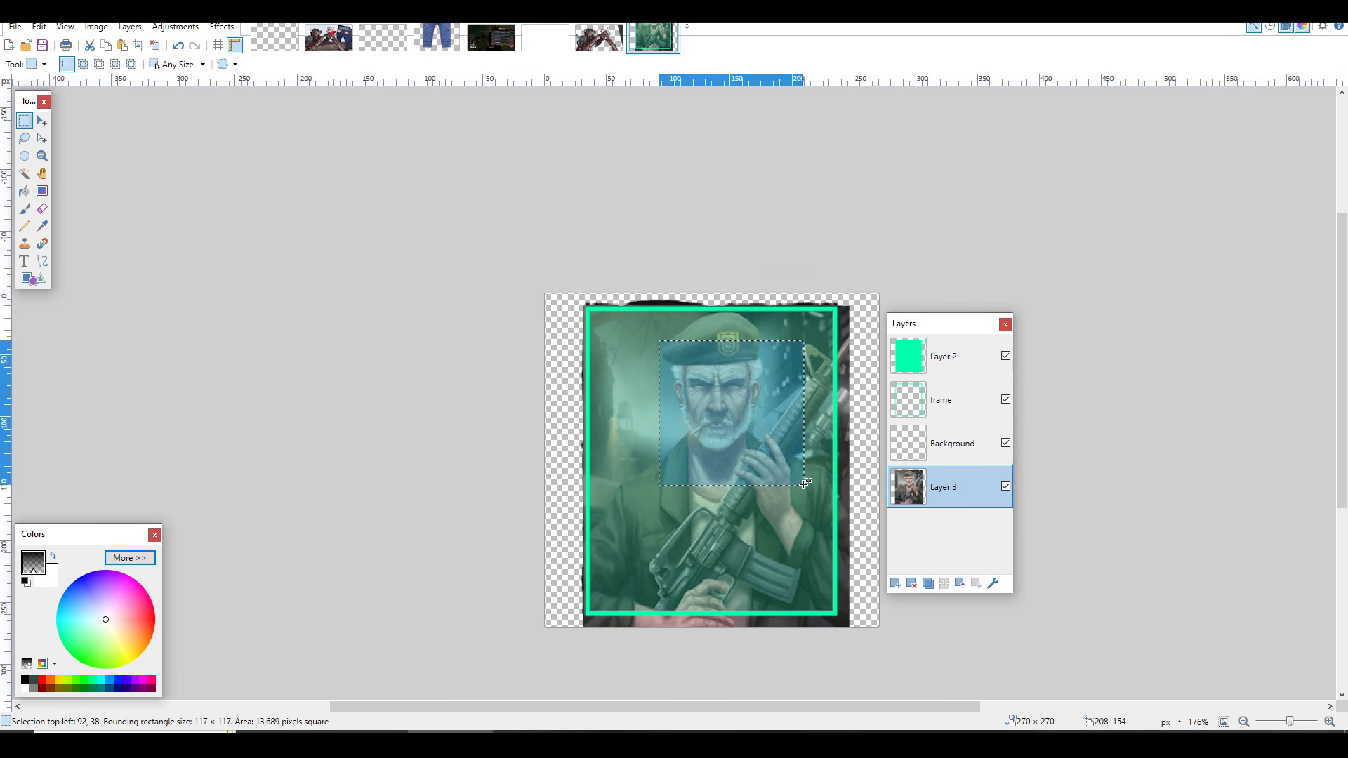
click(728, 442)
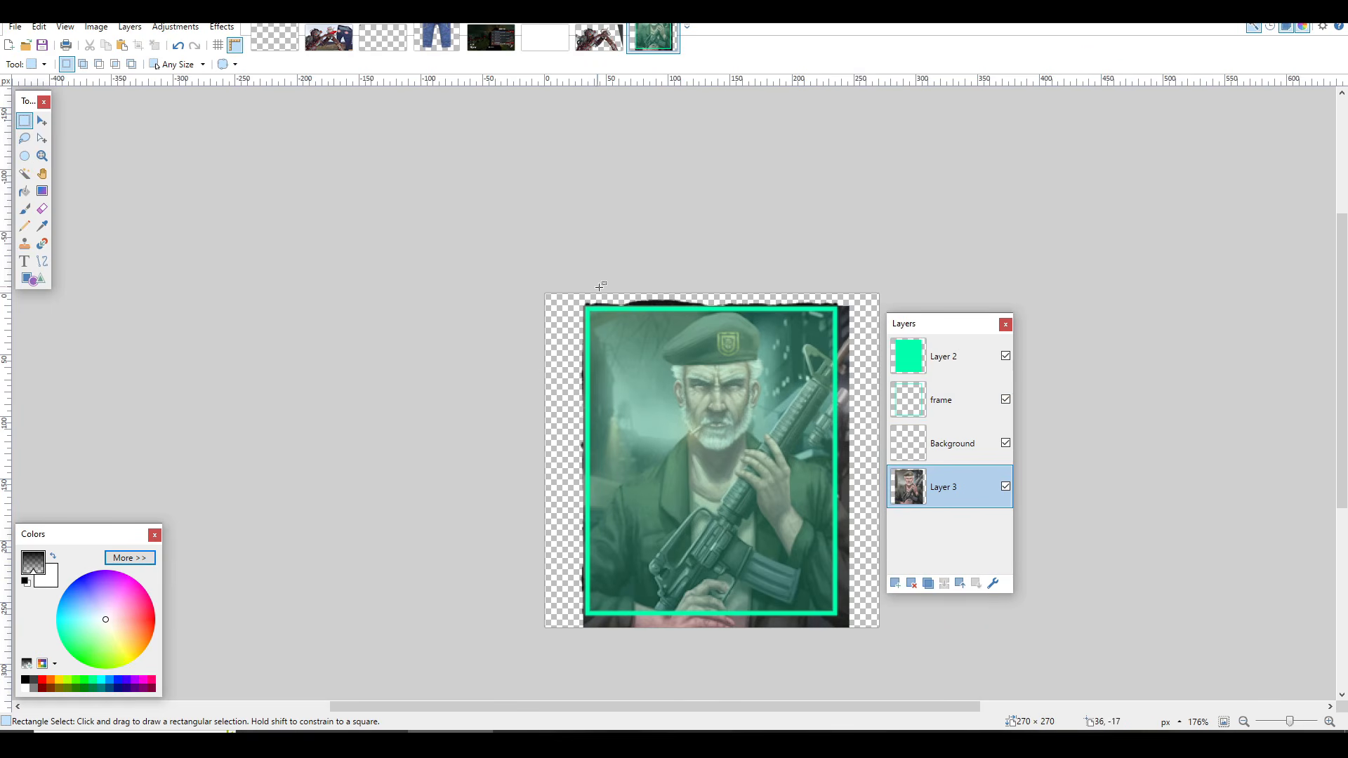
drag(552, 293, 833, 331)
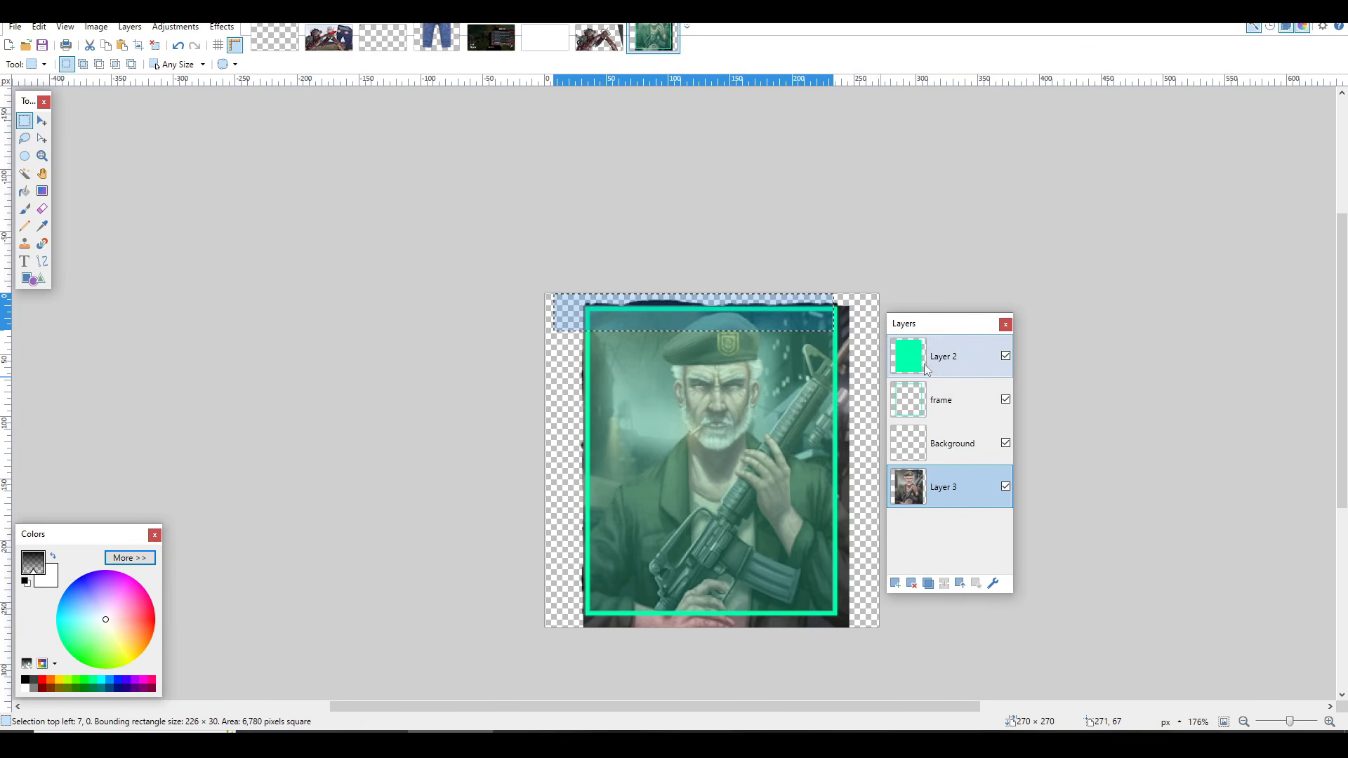
click(799, 371)
Step: On the frame layer, select the transparent area outside the green frame with the Magic Wand at 36% tolerance
click(931, 404)
key(s)
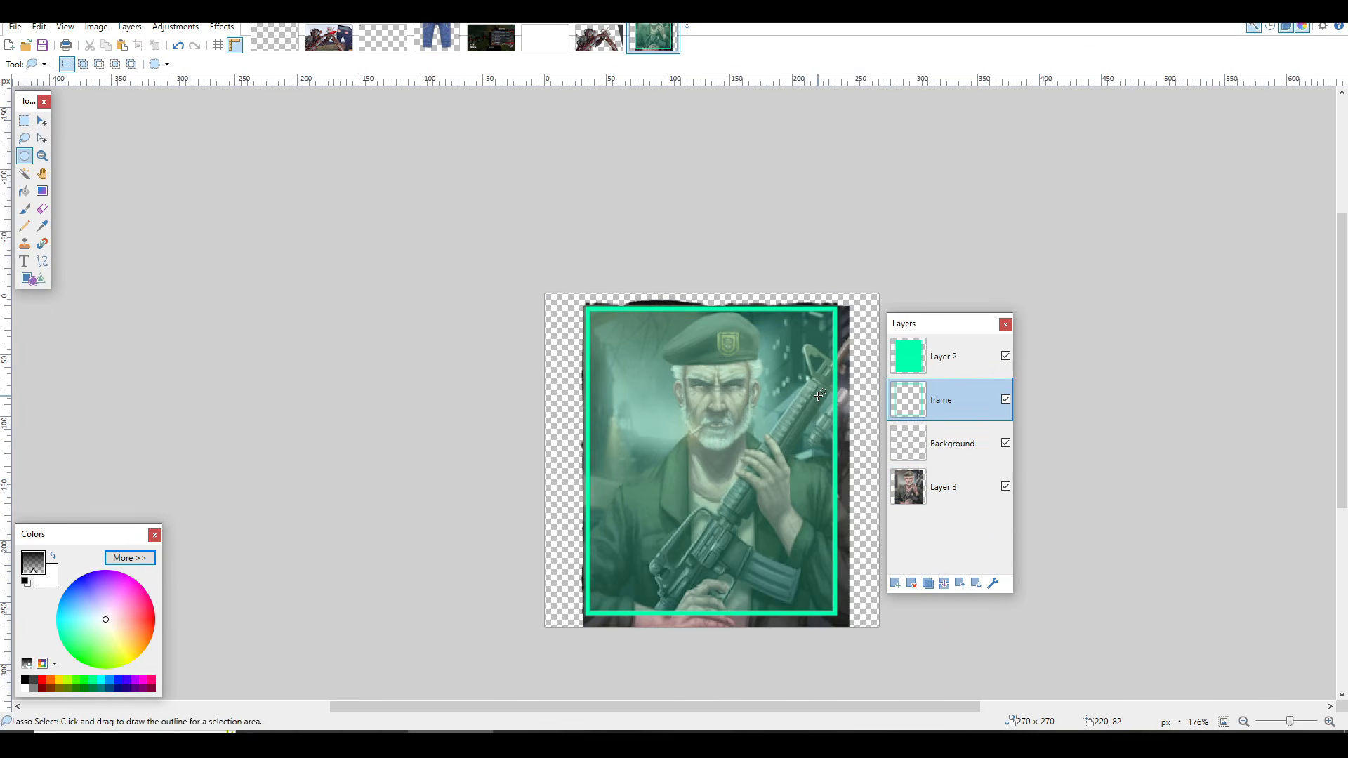
key(s)
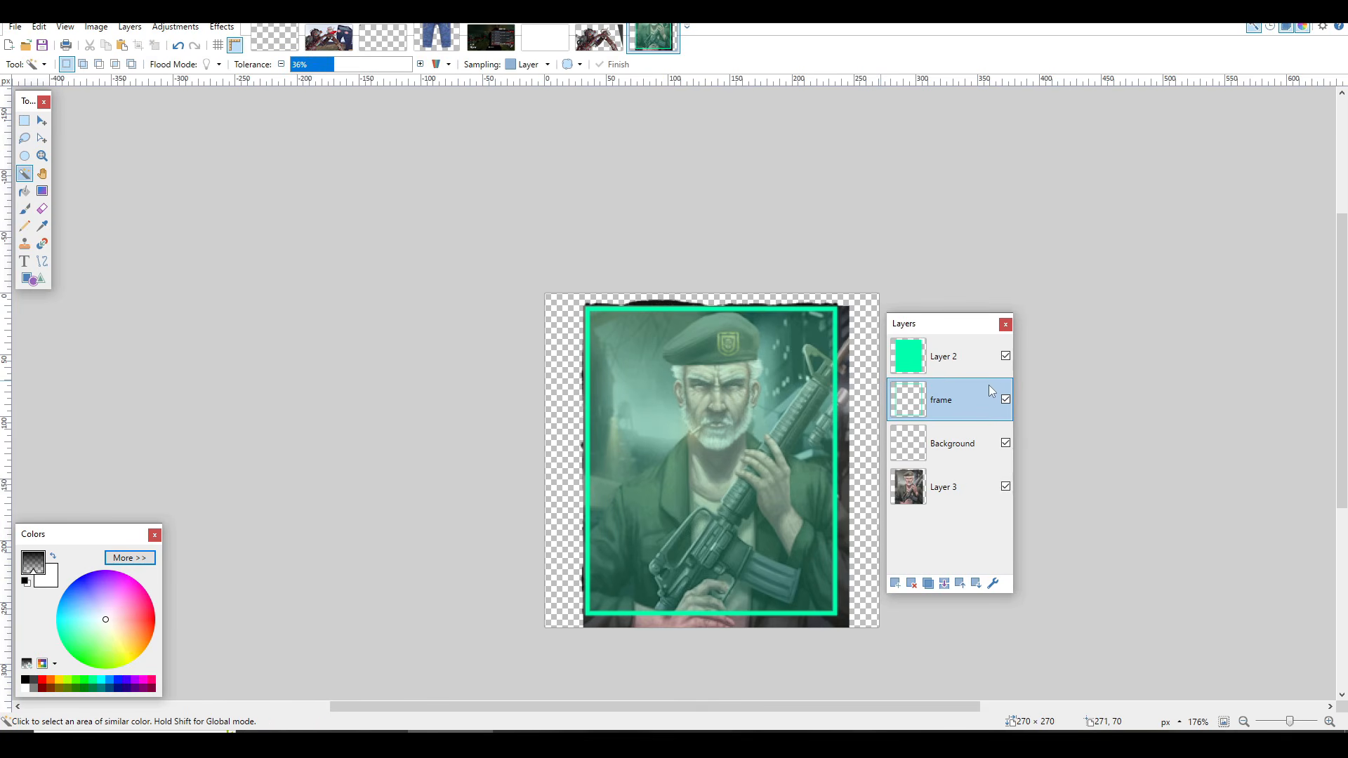
click(556, 346)
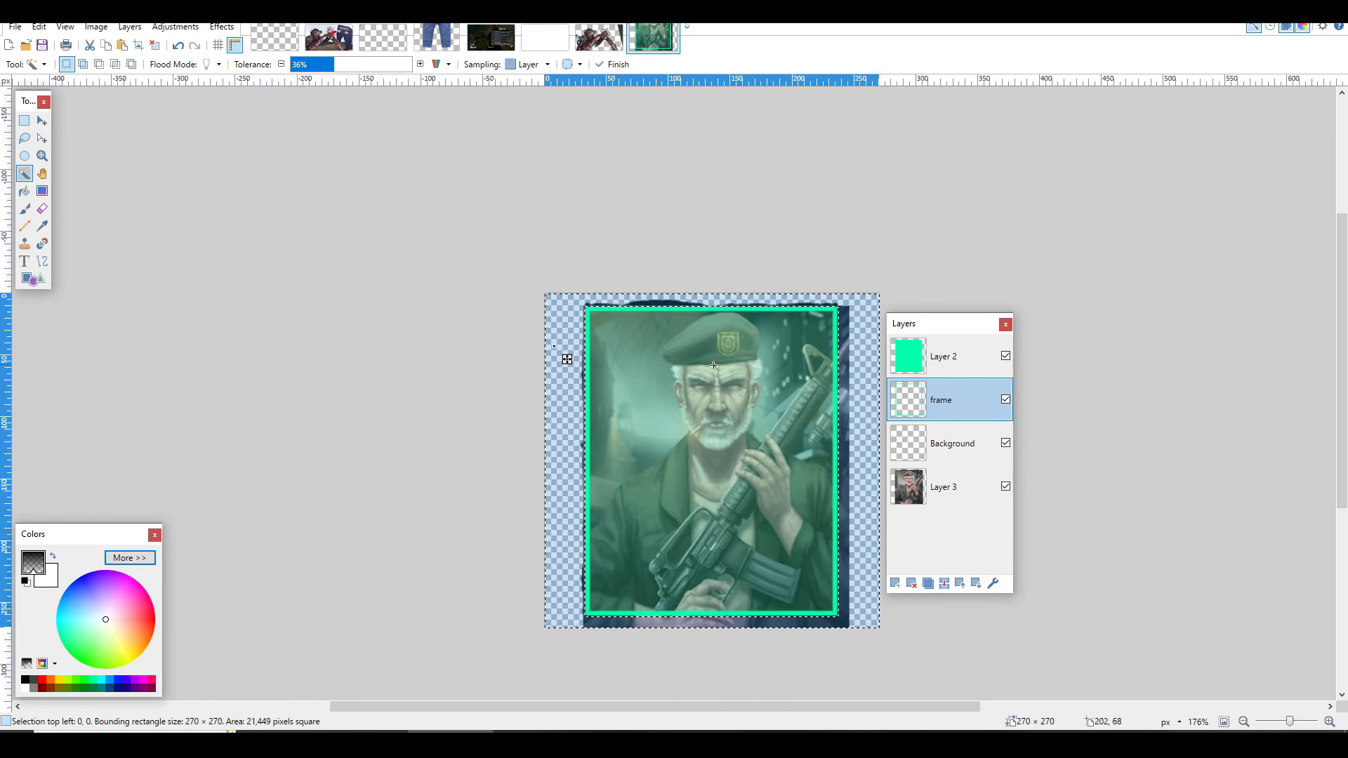
Step: Erase the portrait area outside the green frame on Layer 3 and clear the selection
click(929, 485)
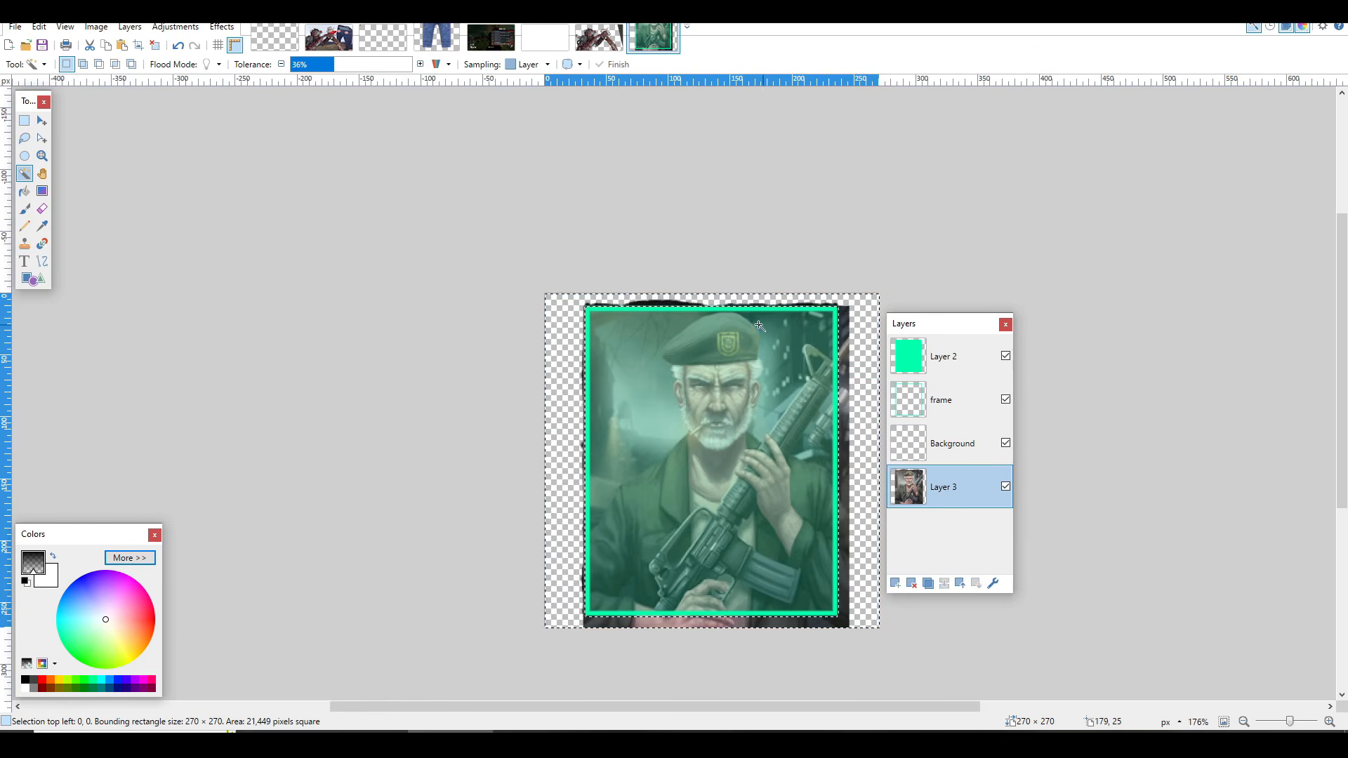
key(Delete)
key(ctrl+d)
Step: Merge all layers from Layer 2 down into Layer 3, then select and copy the whole flattened portrait
click(941, 443)
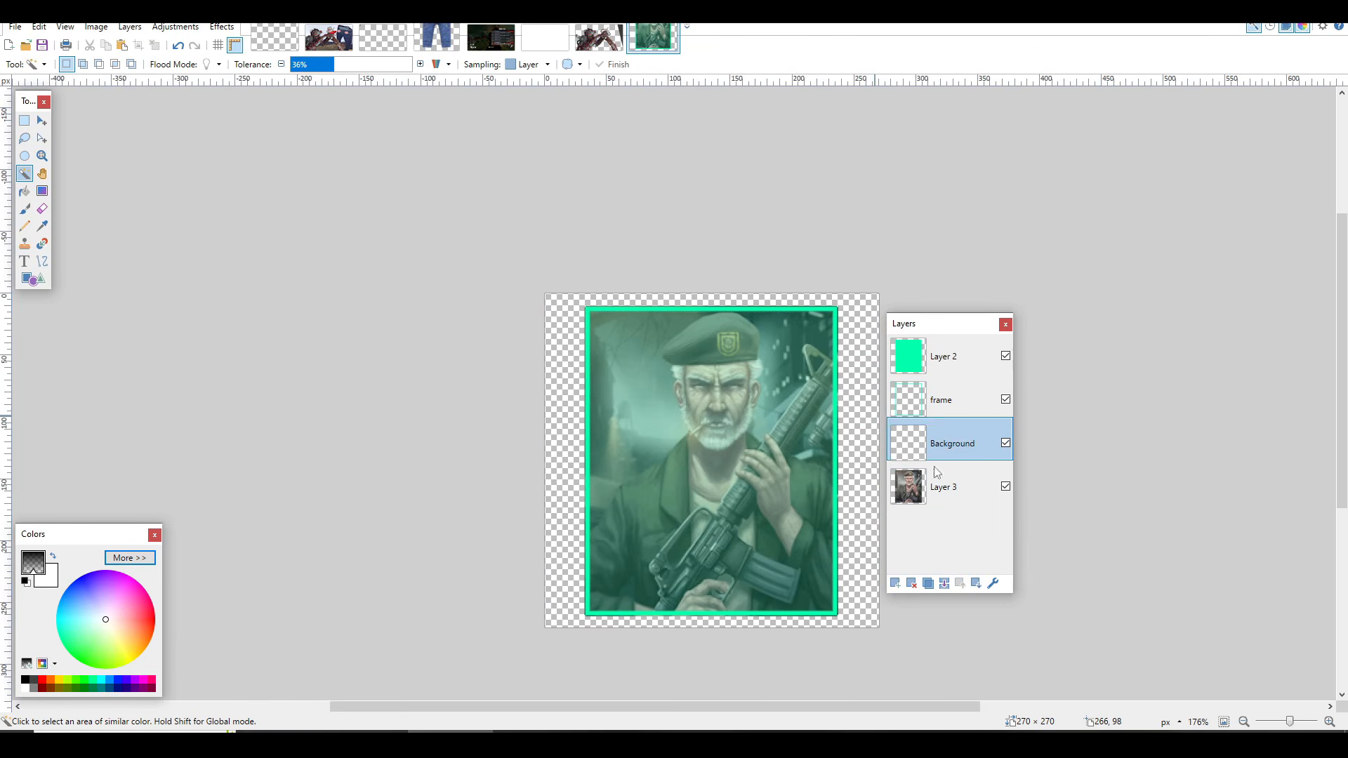
click(942, 356)
click(945, 583)
click(945, 583)
click(945, 583)
key(ctrl+a)
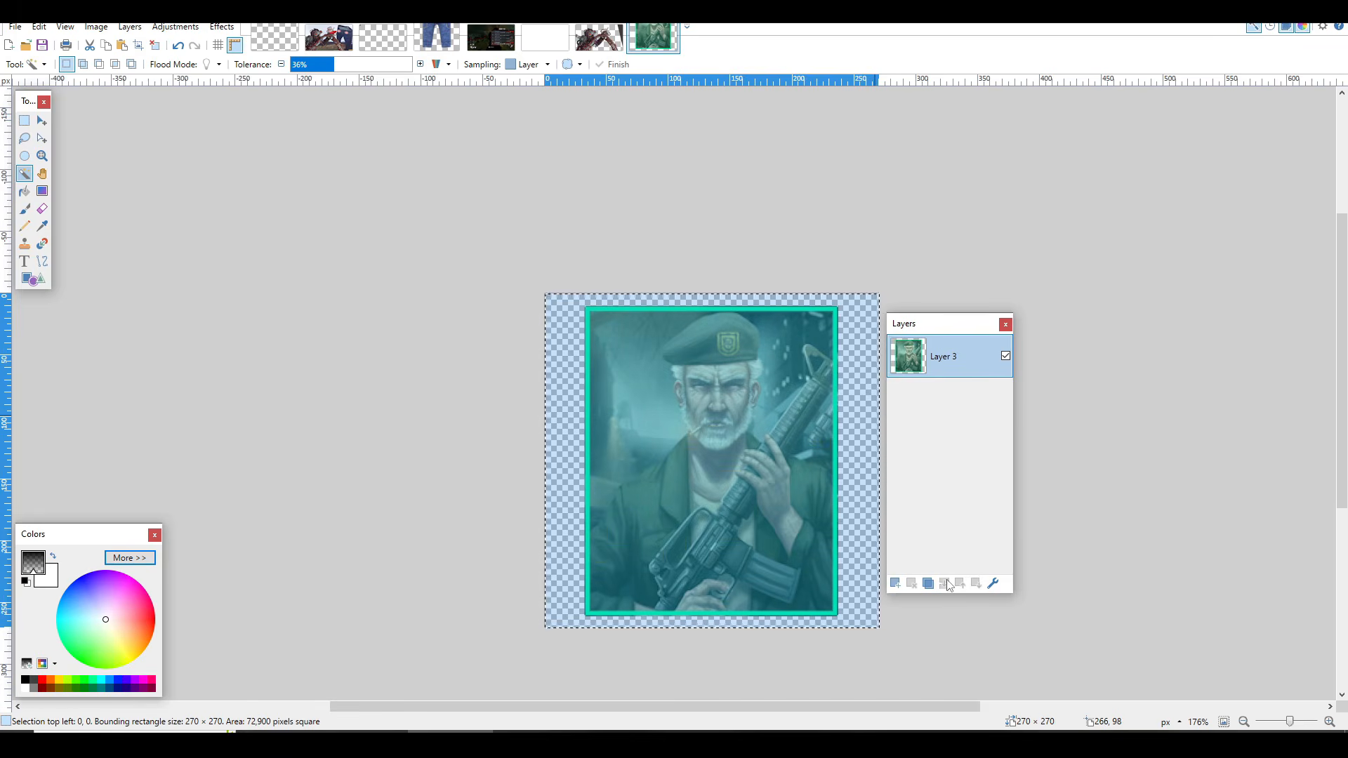
Step: Undo the layer merges to restore the separate layers and paste the copied flattened portrait into a new image
key(ctrl+z)
key(ctrl+z)
key(ctrl+z)
key(ctrl+z)
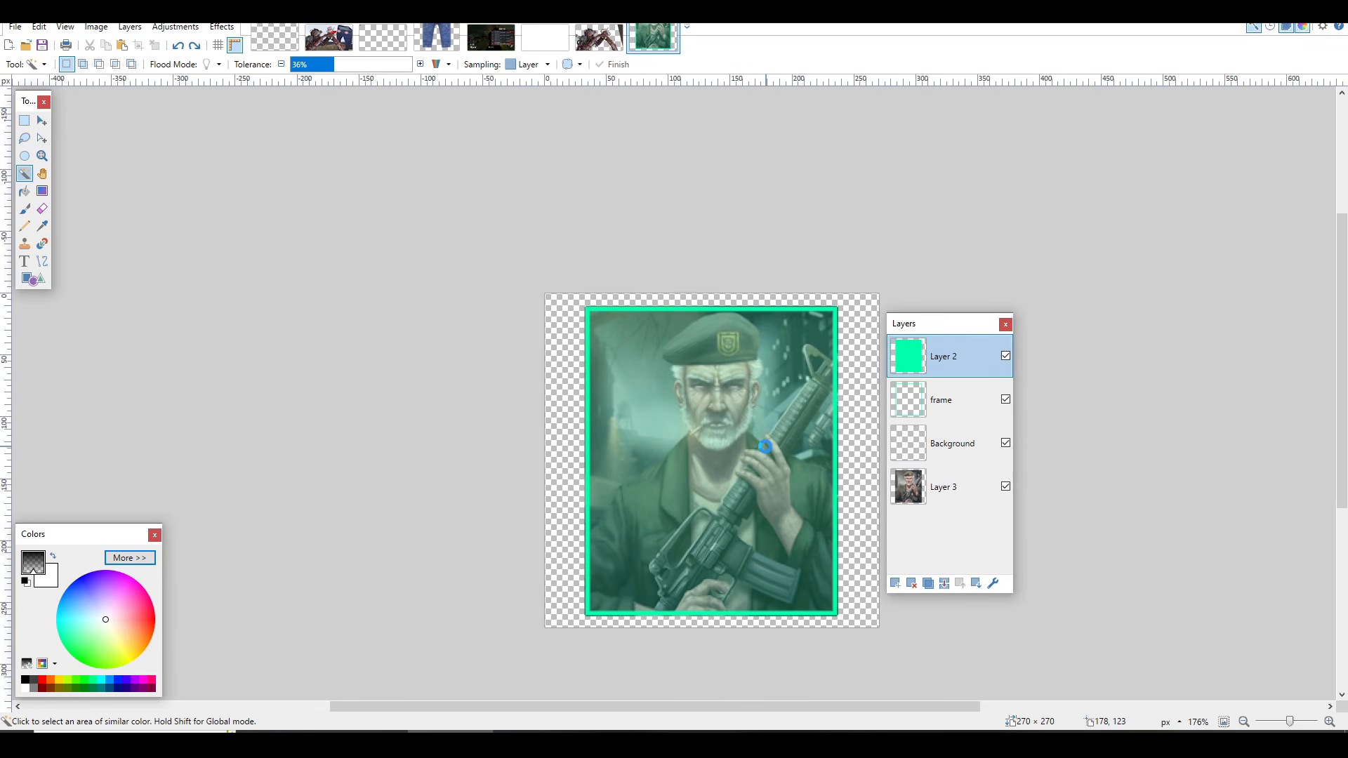
key(ctrl+alt+v)
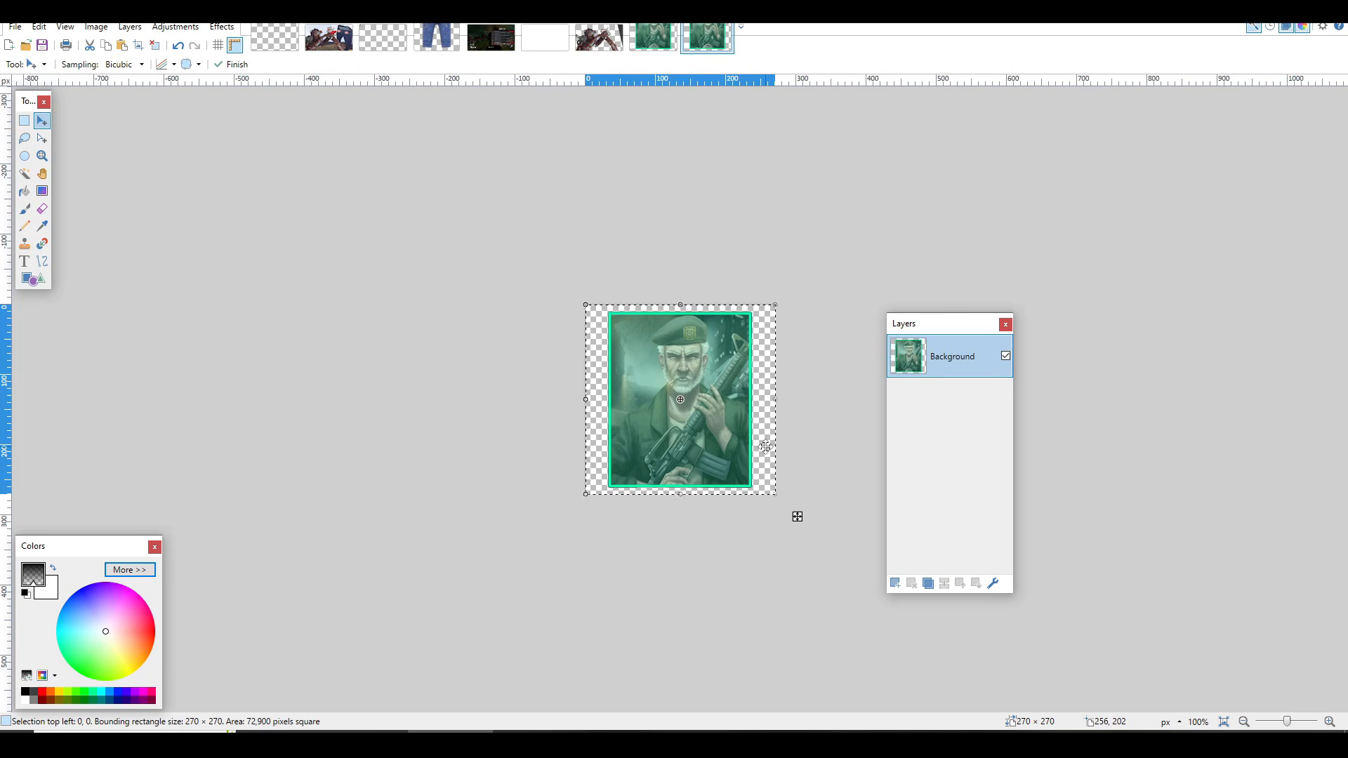
Step: Save the new image in Downloads as a PNG named HUD-BILL-01
key(ctrl+s)
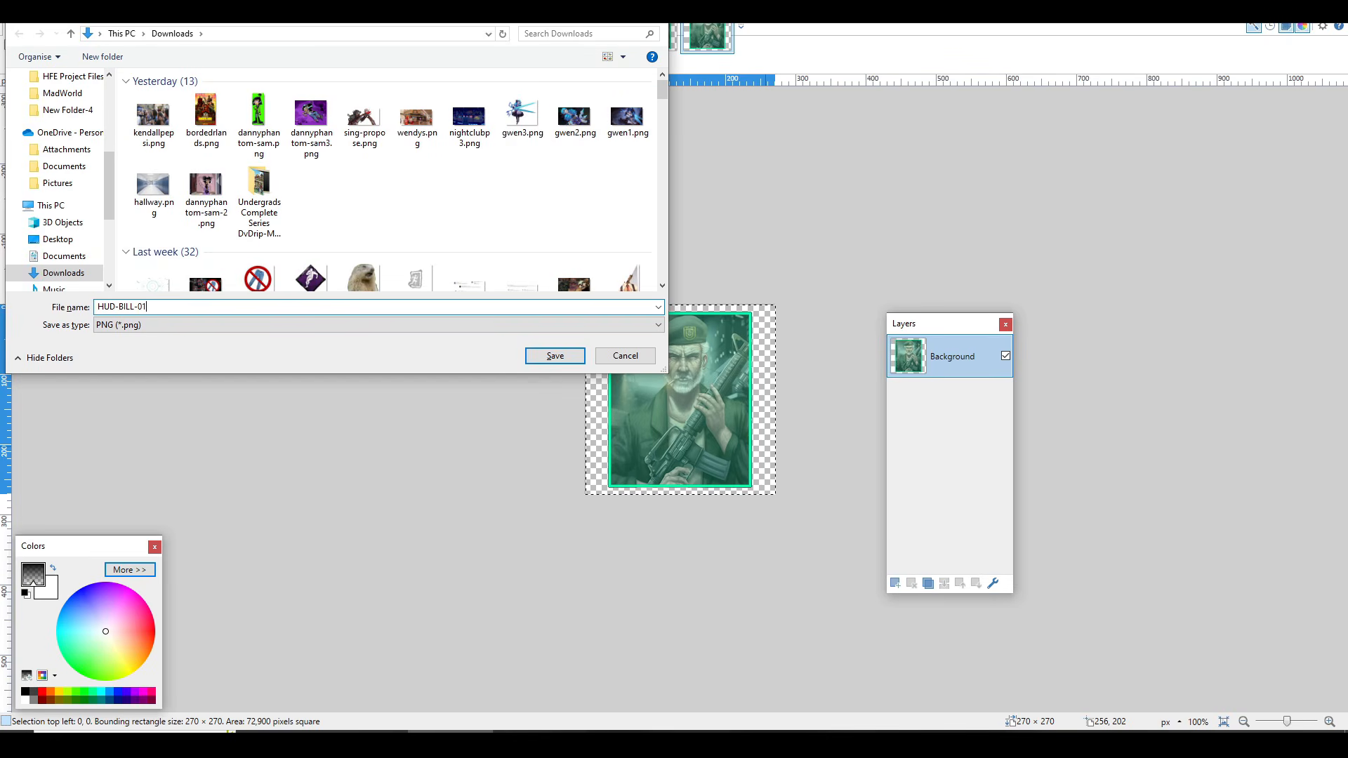
key(Return)
key(Return)
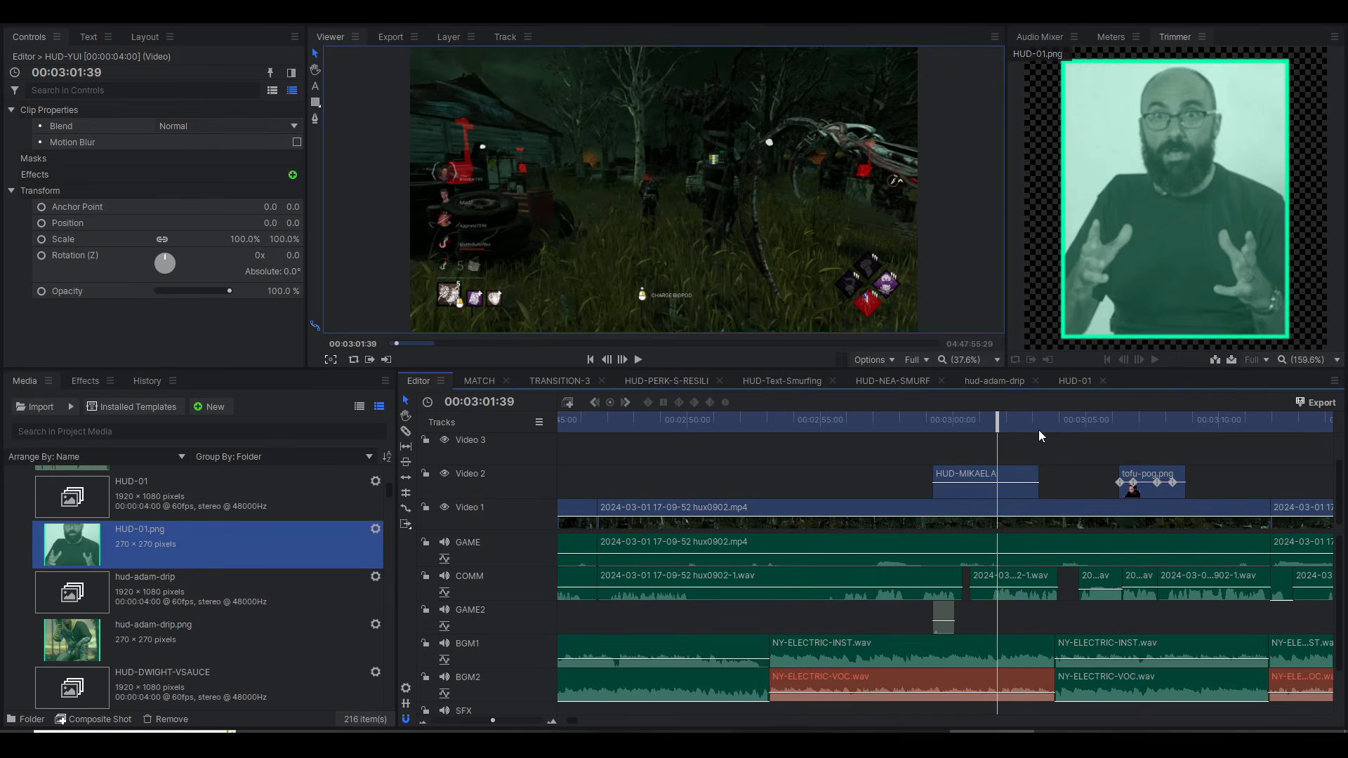
Step: Switch to HitFilm, move the Editor timeline's playhead to 00:03:49:43 within the TRANSITION-1 clip and select that clip on Video 2
drag(1039, 429, 1092, 429)
scroll(1048, 608, down, 2)
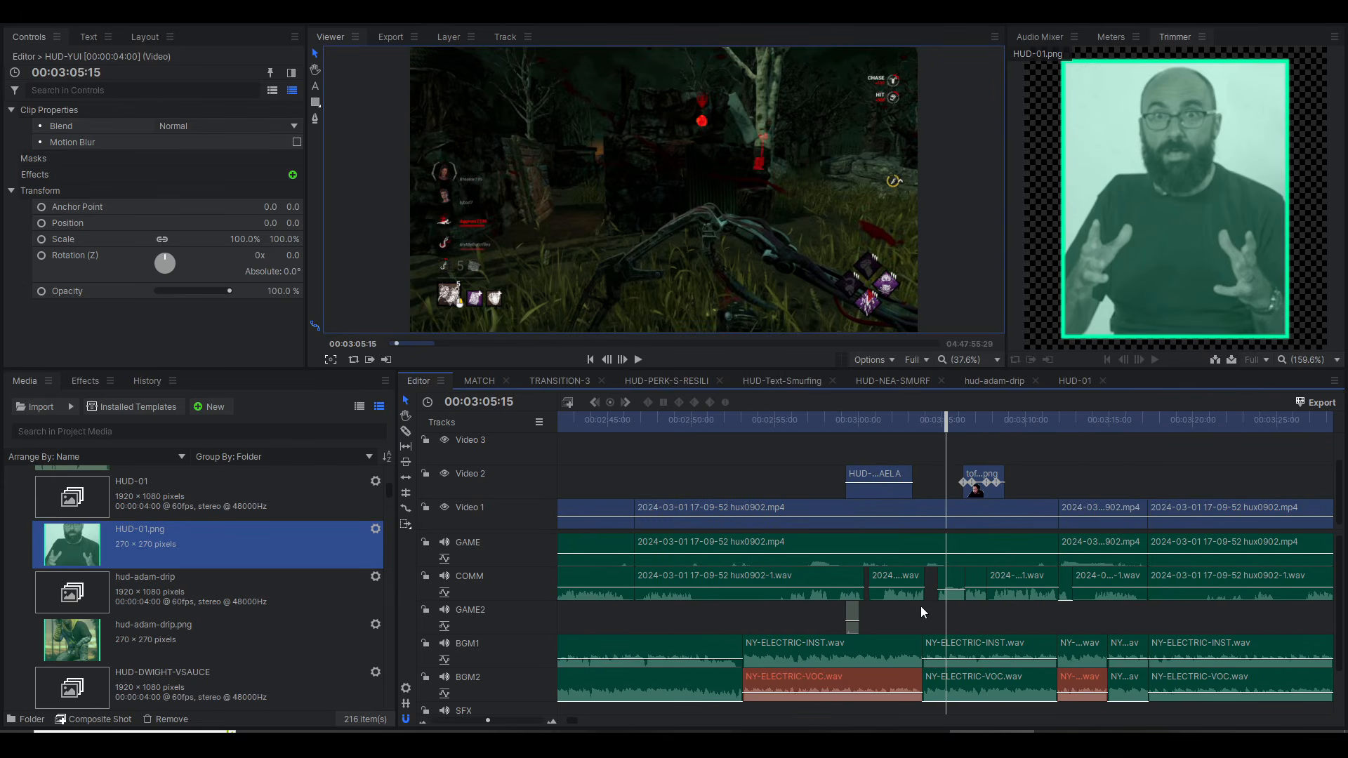
scroll(922, 610, right, 5)
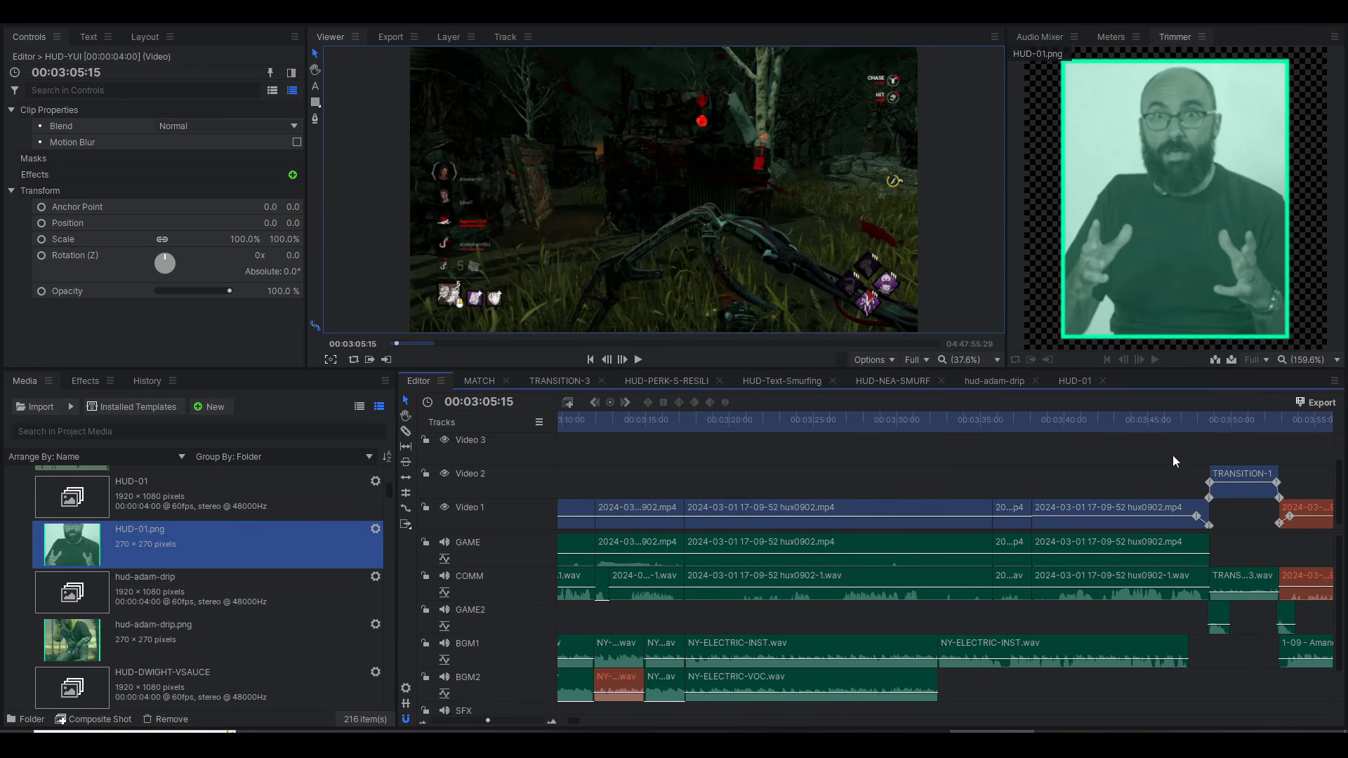
click(1216, 420)
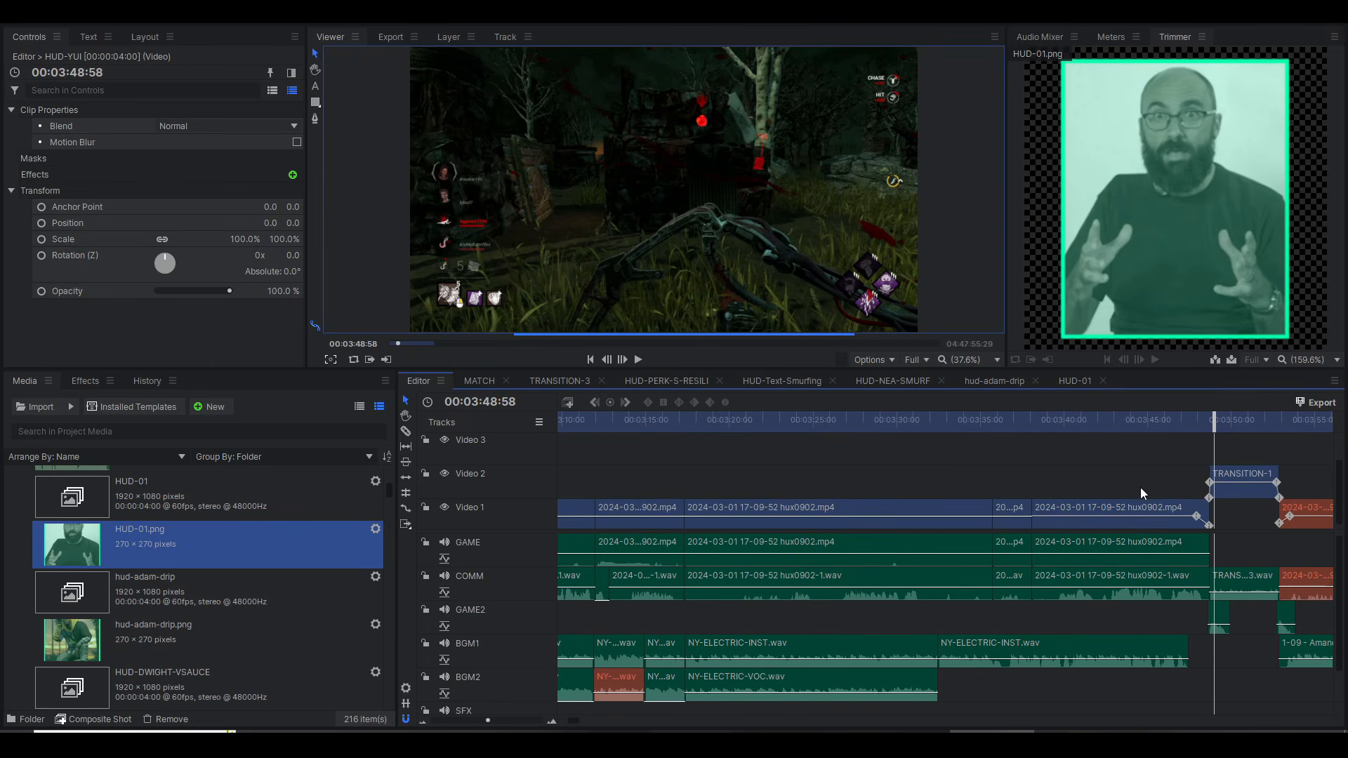
scroll(1114, 492, right, 3)
scroll(995, 460, right, 2)
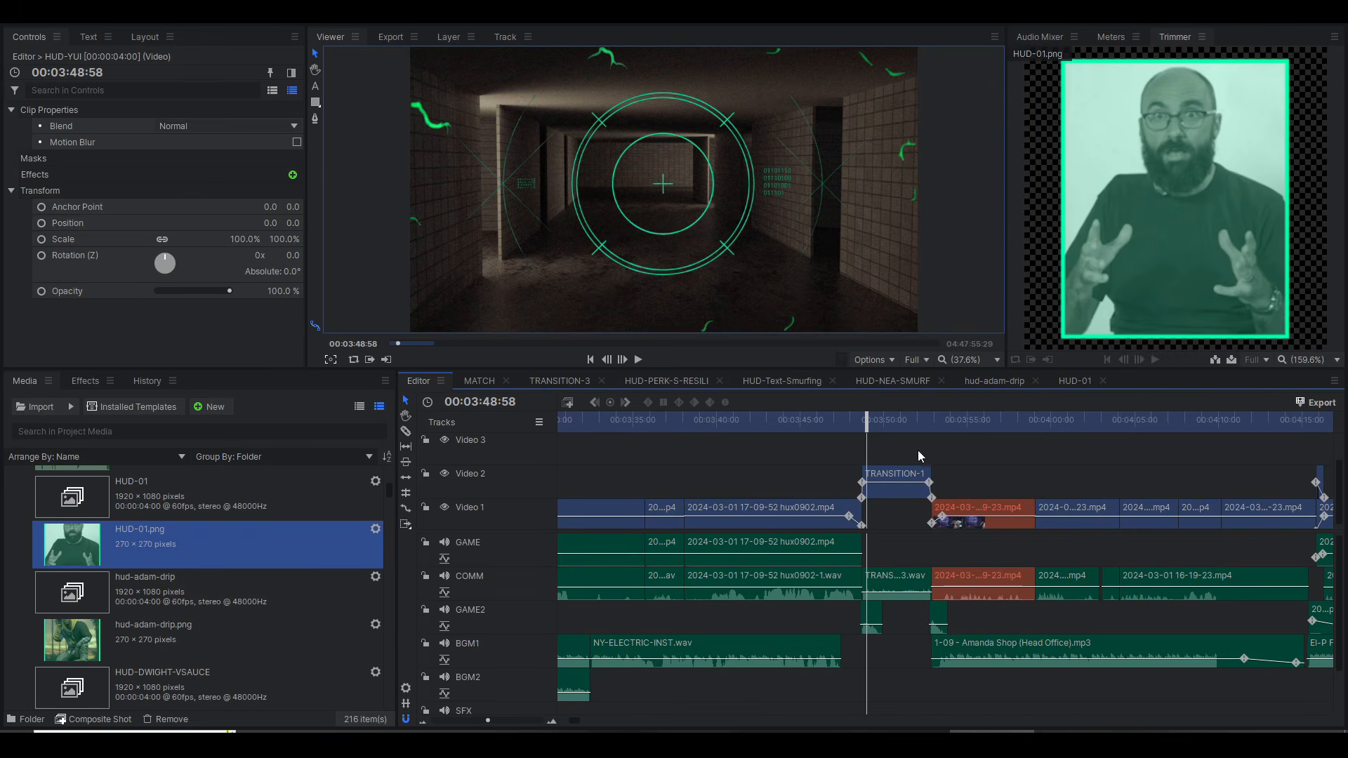
click(879, 421)
click(884, 482)
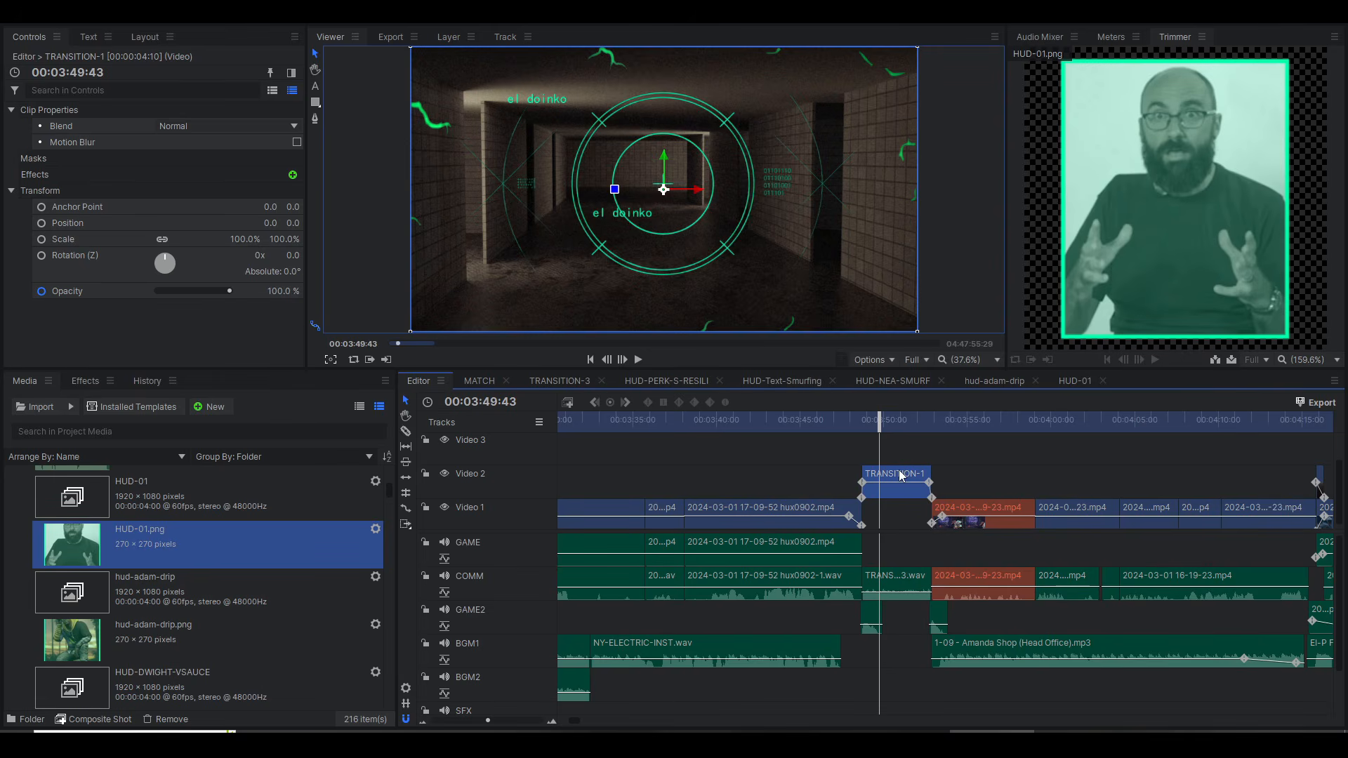
Step: Open the TRANSITION-3 composite shot, scrub through its text layers from 00:00:00:00 and return the playhead to the start
double_click(902, 475)
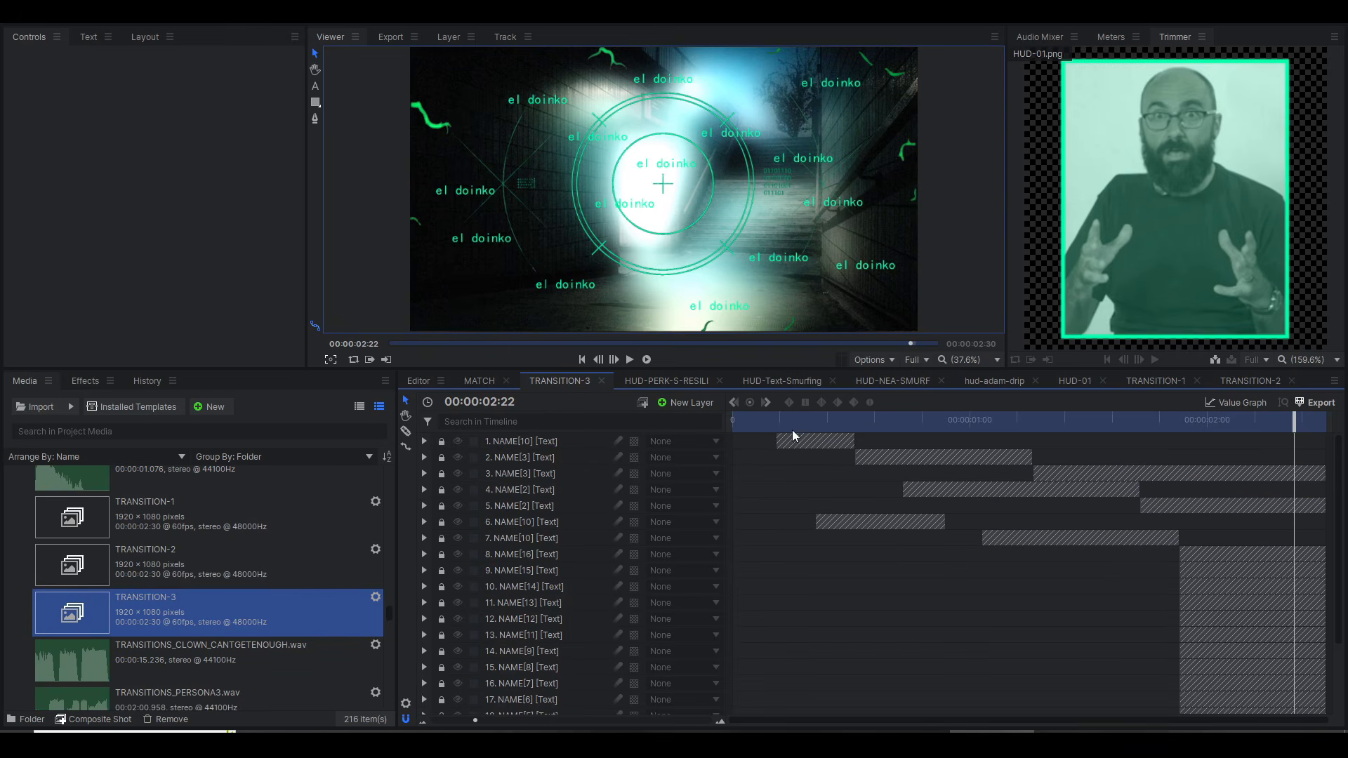
drag(792, 429, 717, 421)
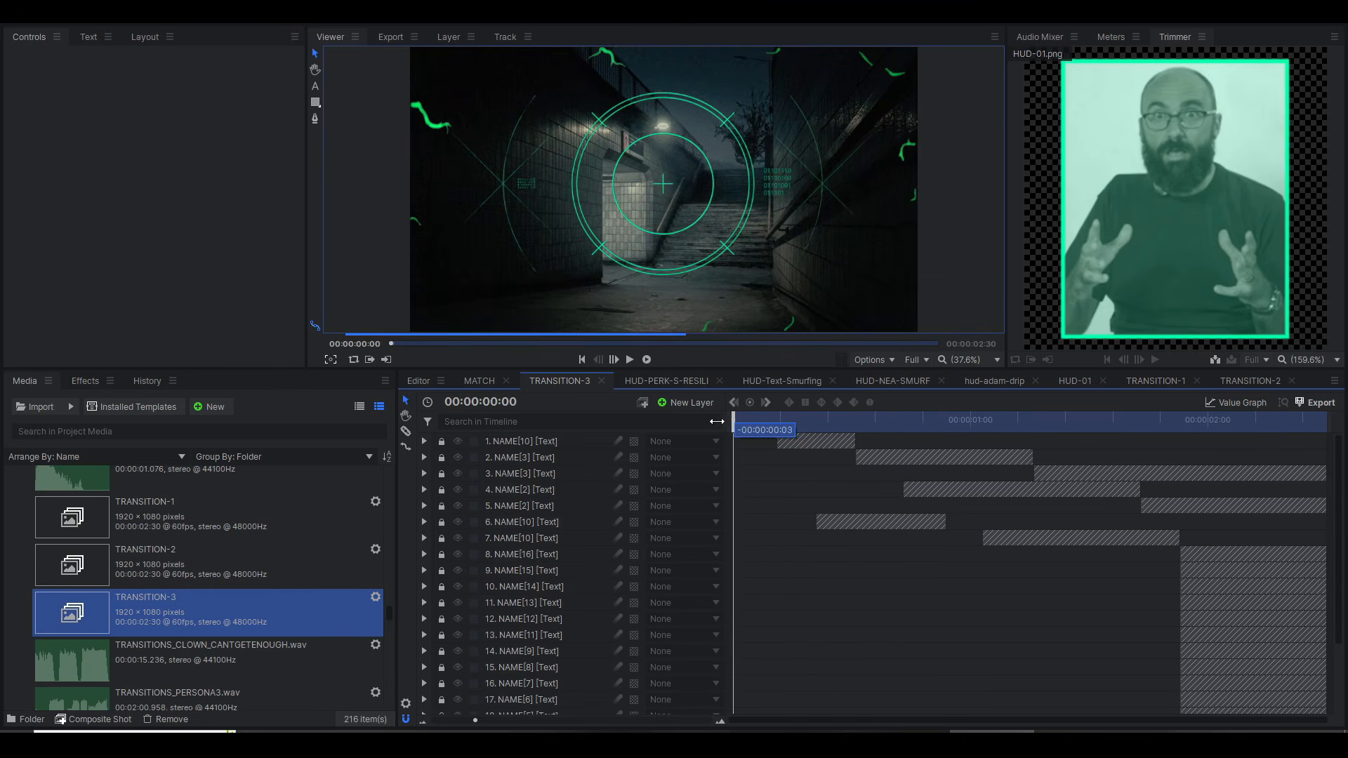
scroll(556, 536, down, 3)
scroll(542, 552, up, 3)
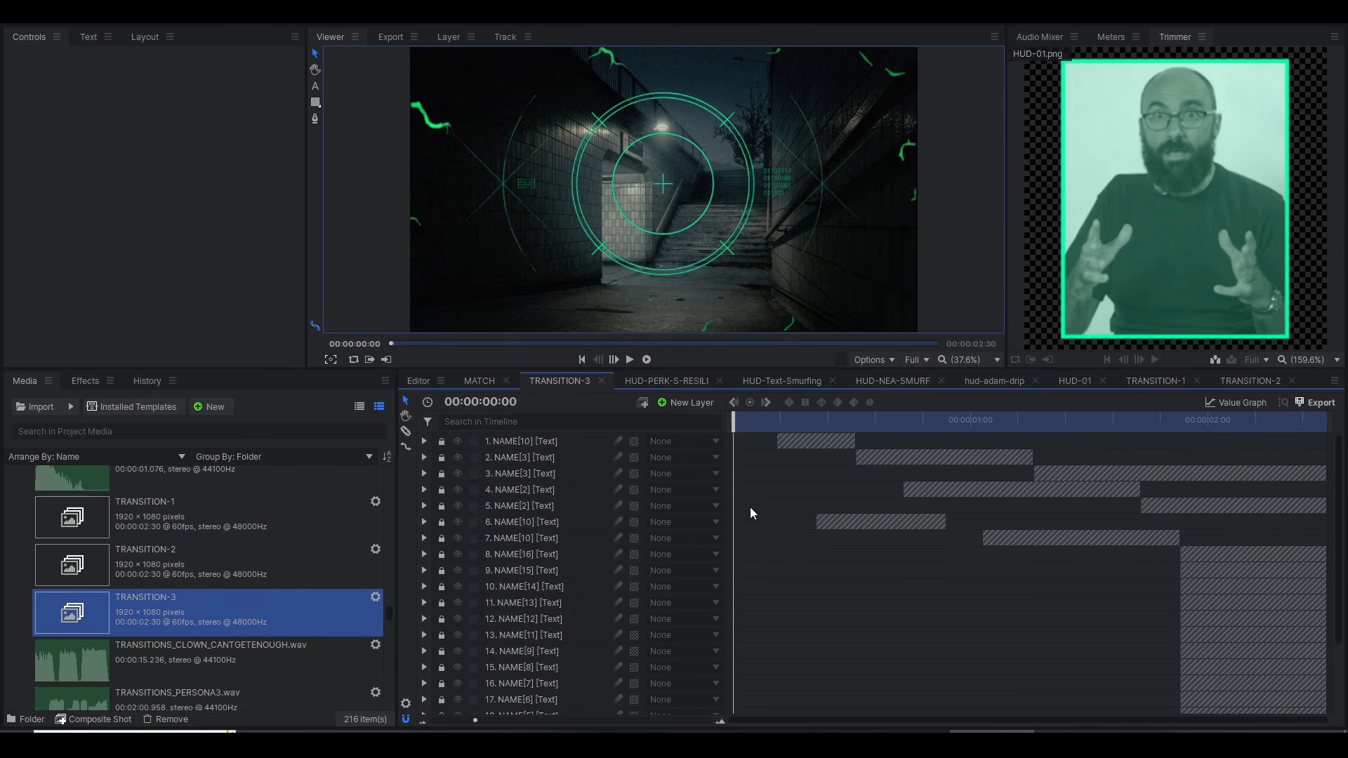
drag(752, 420, 943, 420)
drag(749, 423, 691, 514)
scroll(693, 519, down, 3)
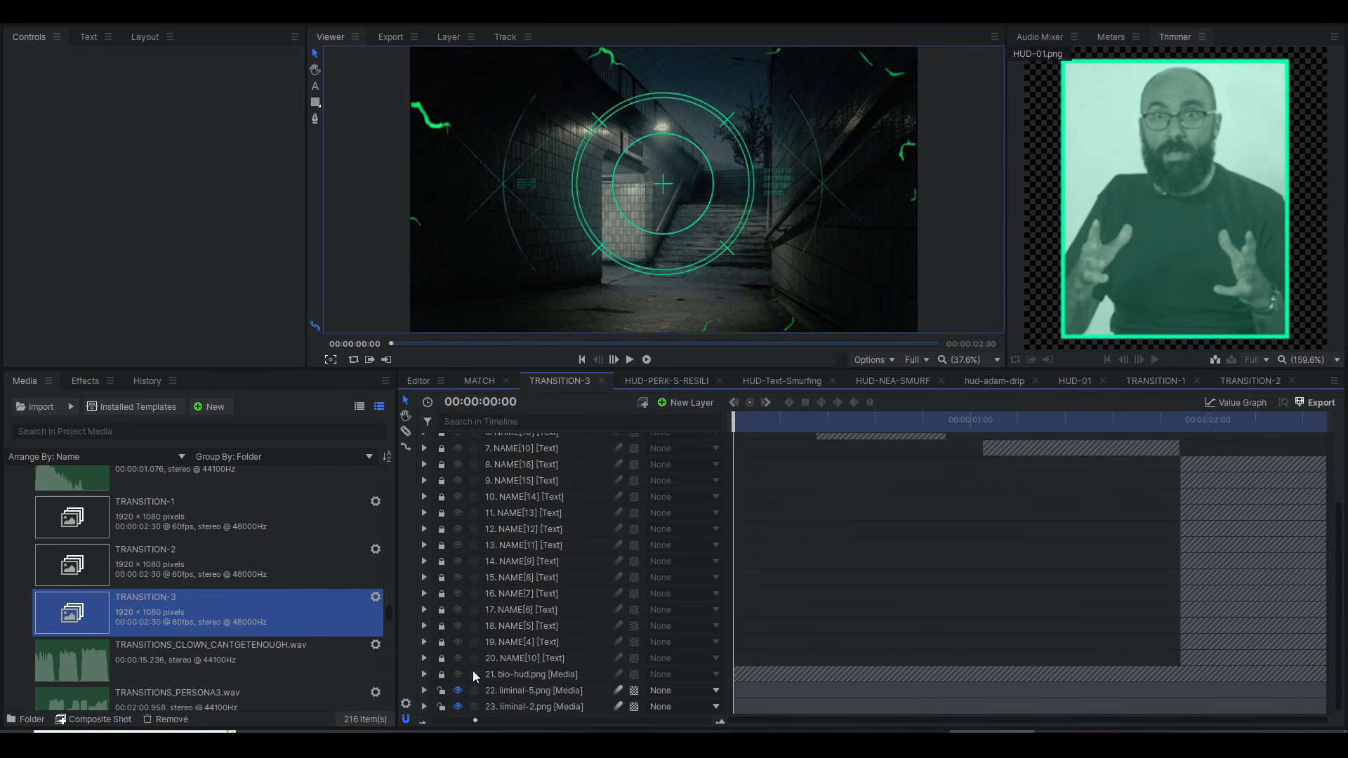
Step: Unlock the bio-hud.png layer and toggle its visibility off and on to compare the HUD overlay against the background, leaving it shown
click(442, 675)
click(457, 675)
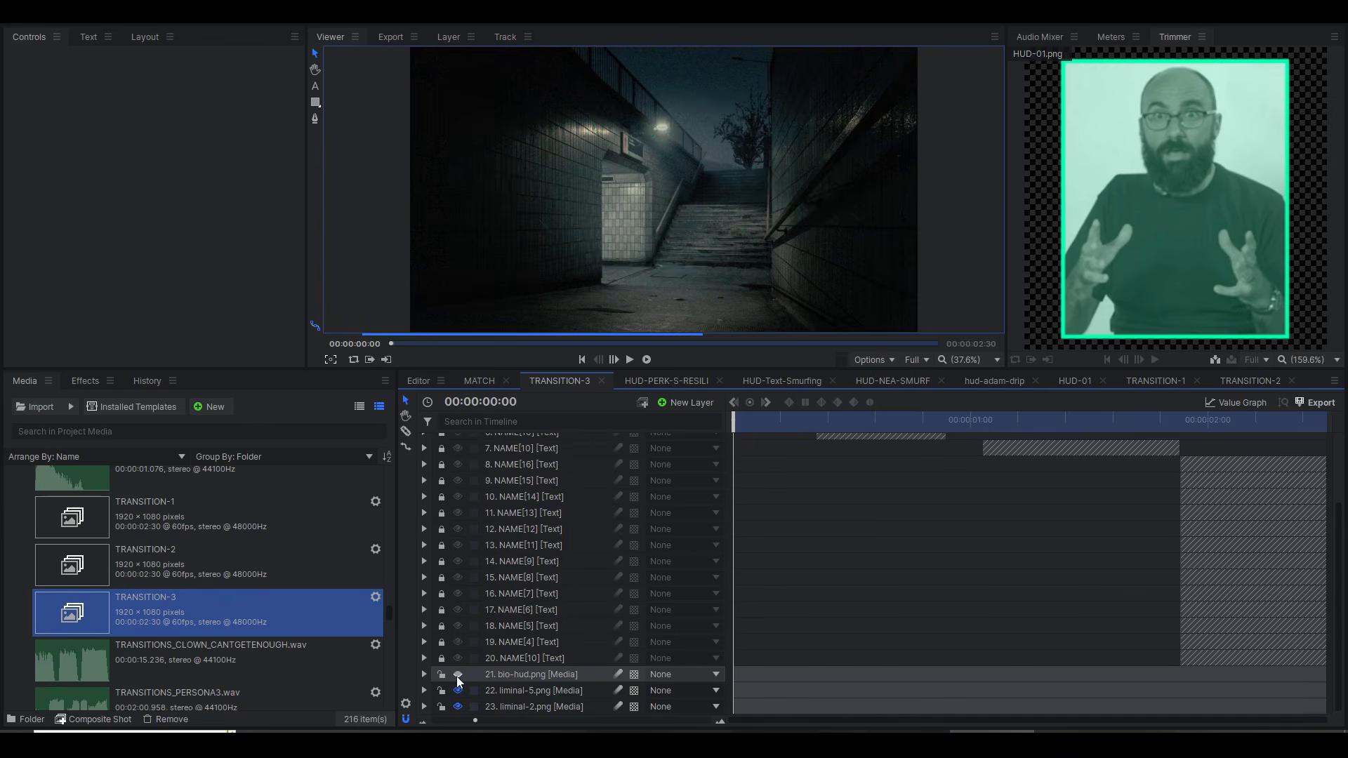
click(457, 675)
click(457, 676)
click(457, 675)
click(457, 675)
click(457, 676)
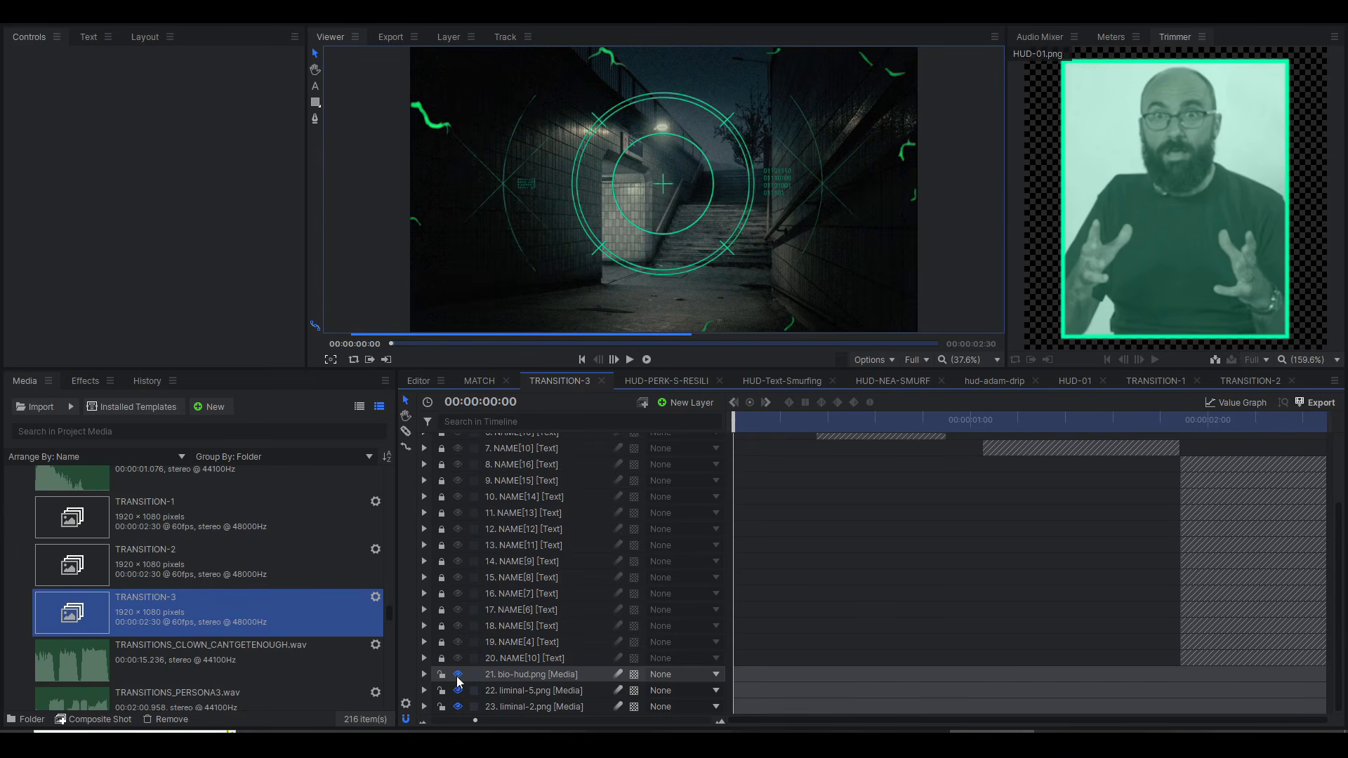
click(458, 675)
click(457, 676)
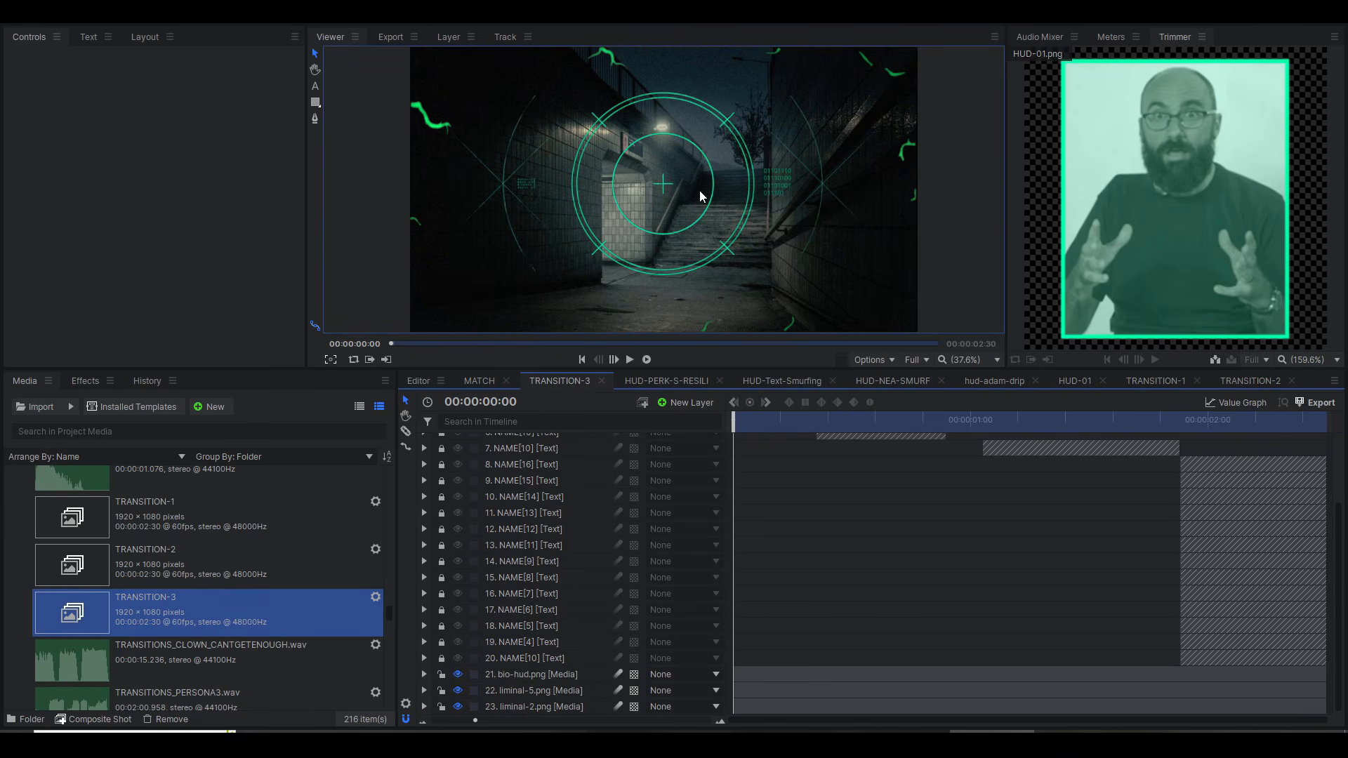
scroll(700, 191, up, 5)
scroll(703, 267, down, 5)
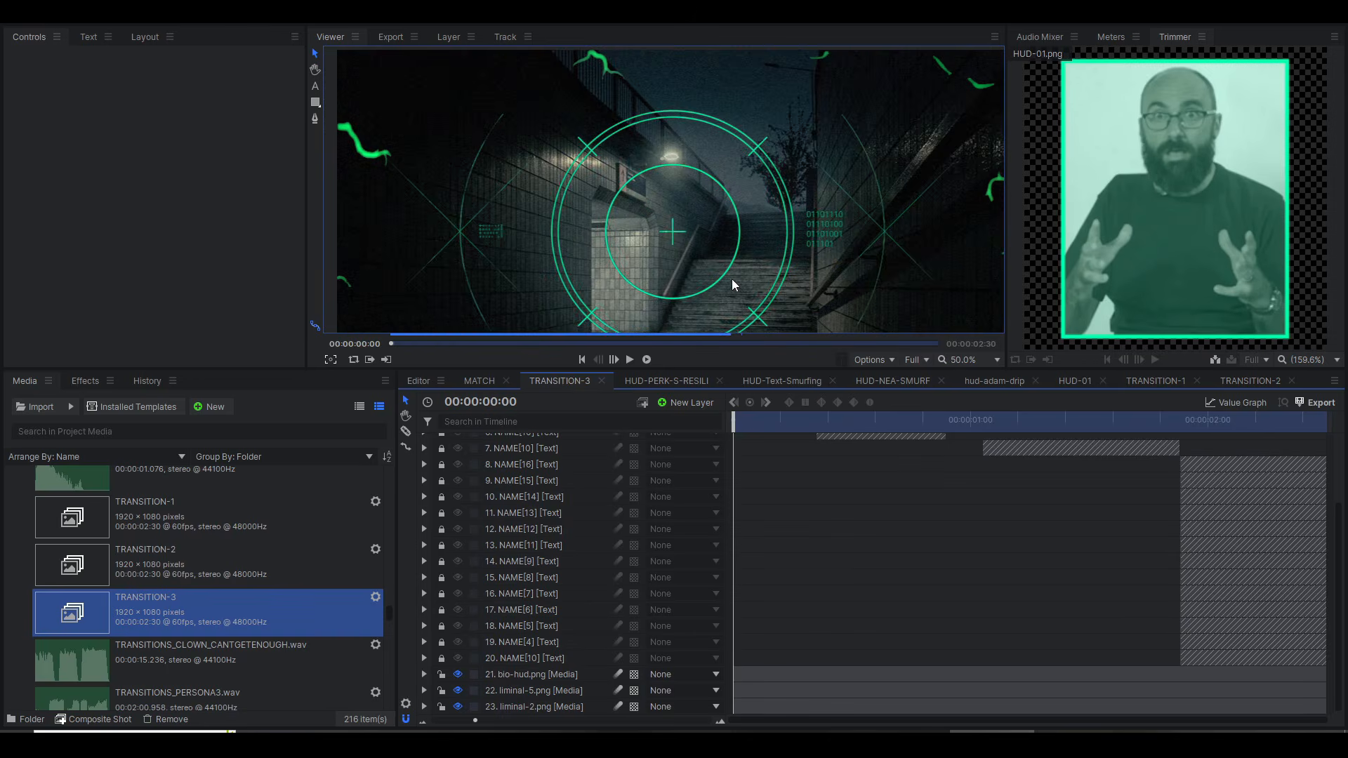
click(986, 360)
click(973, 594)
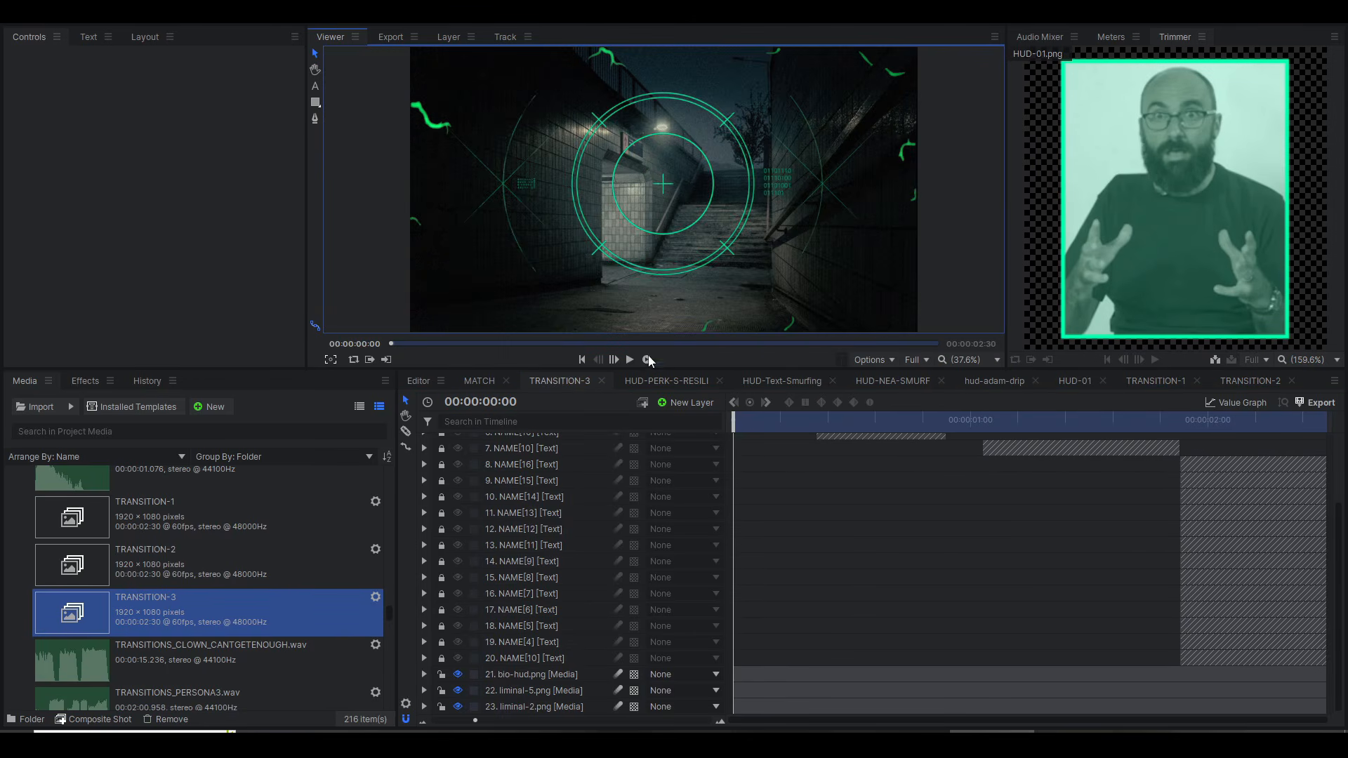
Step: Toggle the bio-hud.png and liminal-5.png layers off and on, and hide the liminal-2.png layer
click(457, 675)
click(458, 675)
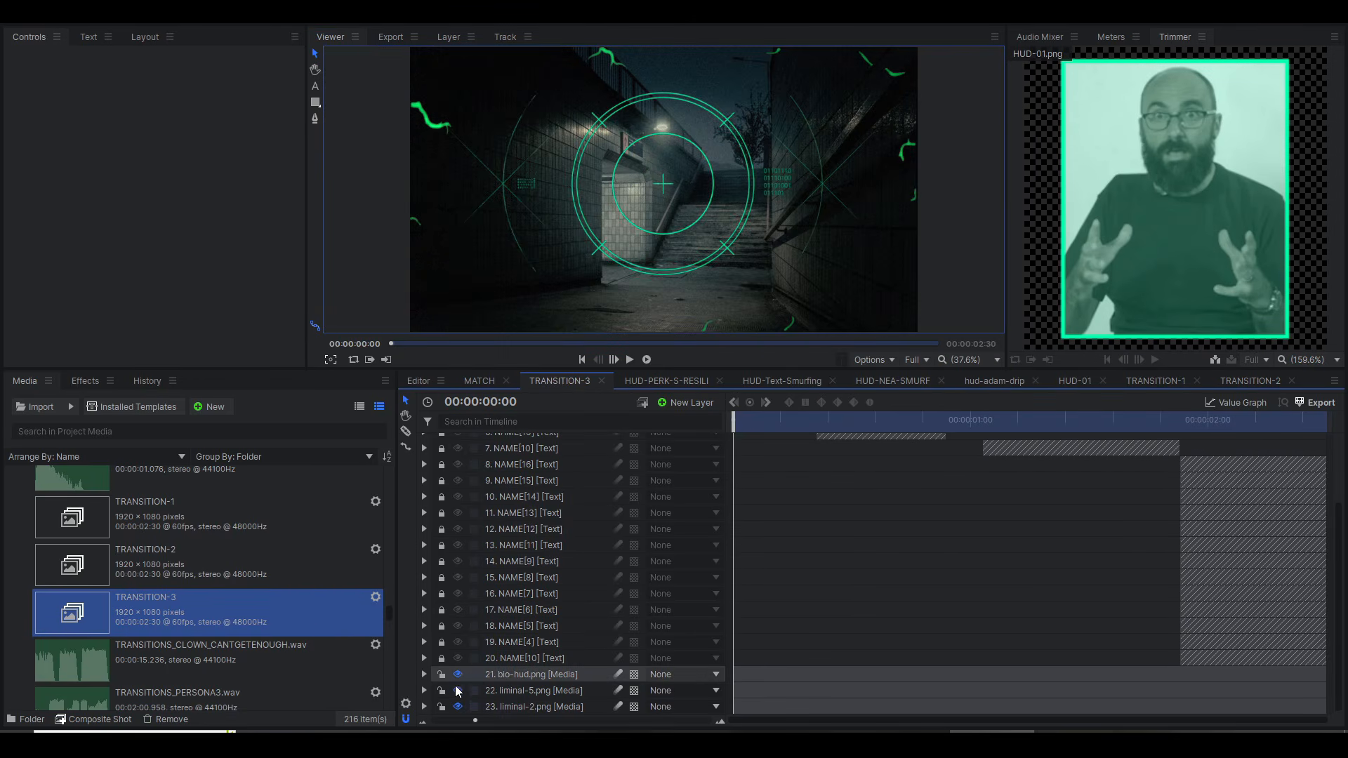
click(458, 691)
click(458, 691)
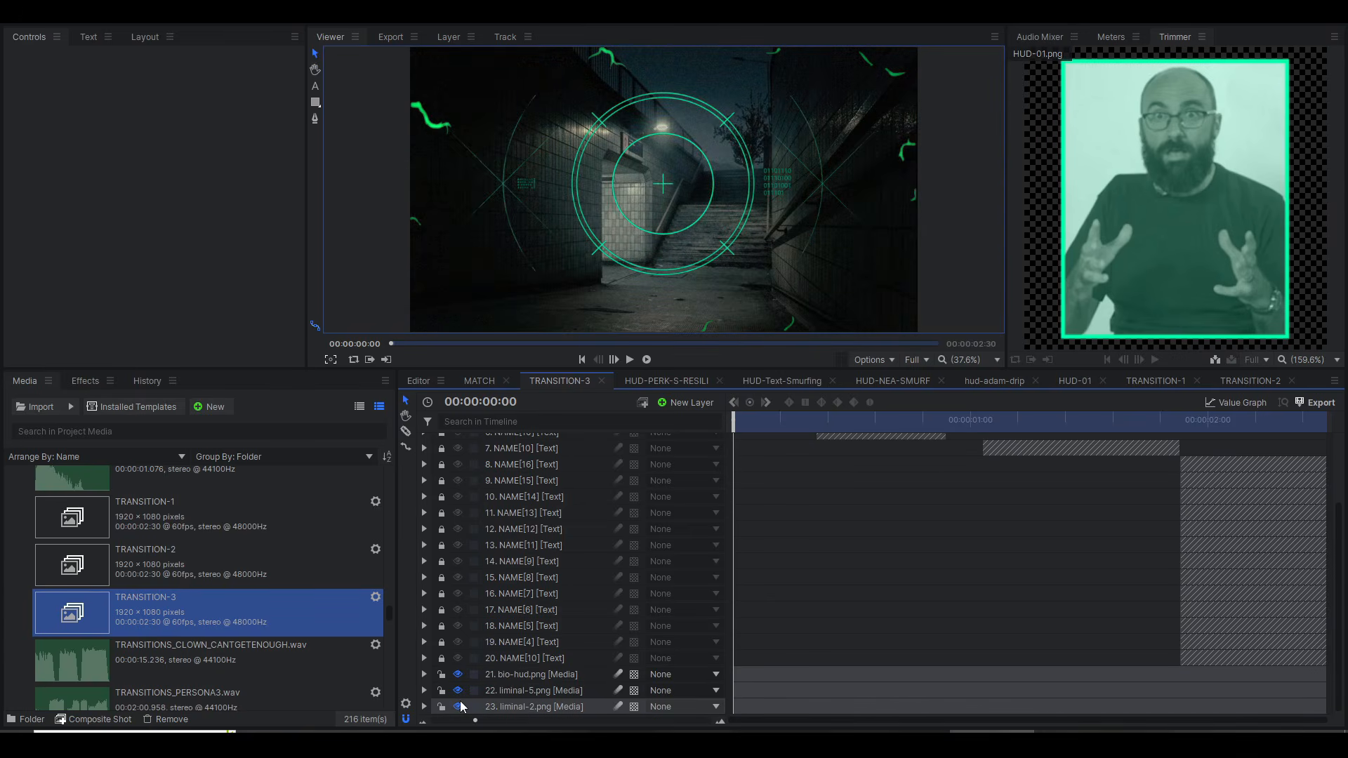
click(458, 707)
click(457, 691)
click(457, 691)
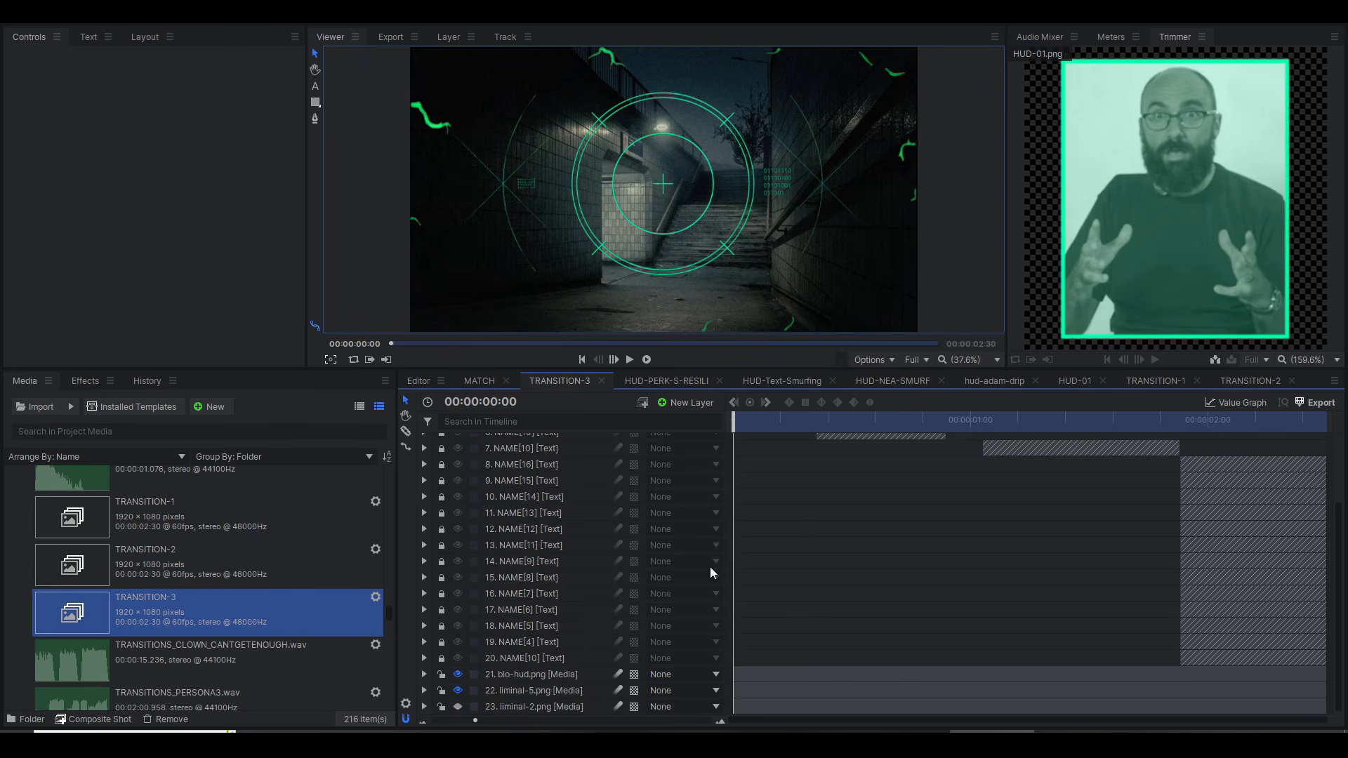
Step: Play TRANSITION-3 from the start, then open TRANSITION-1 and scrub its timeline to 00:00:02:03
key(space)
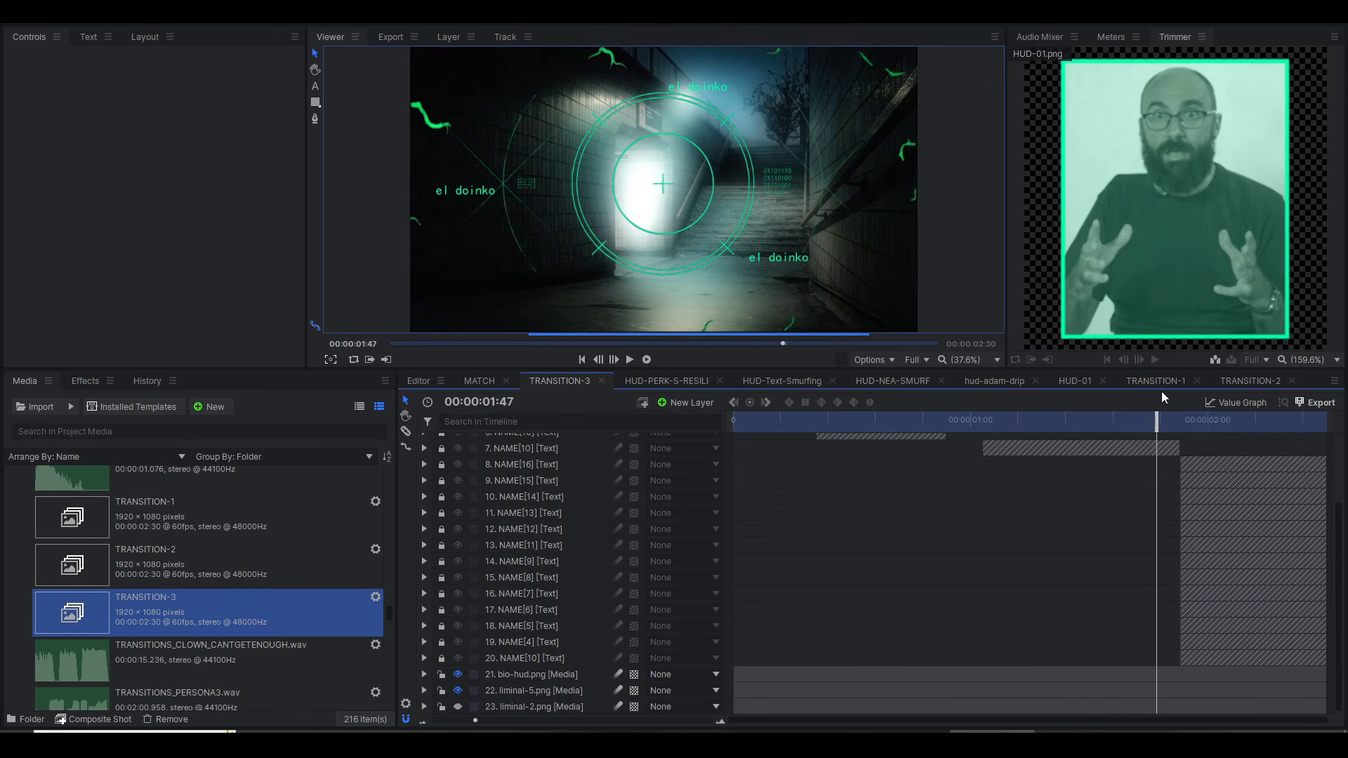
click(1144, 382)
drag(946, 430, 594, 432)
drag(1078, 430, 1221, 464)
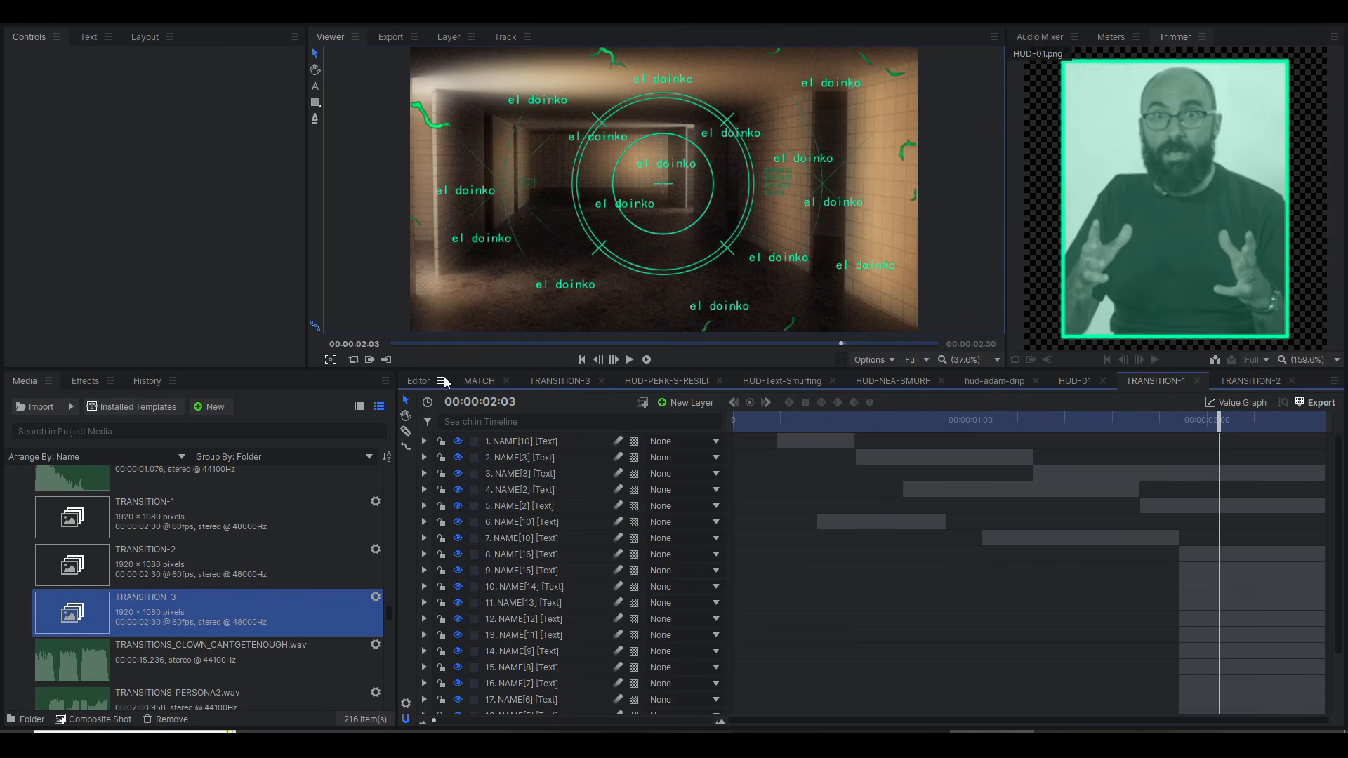
Step: Return to the Editor timeline and play the HUD gameplay section from 00:04:29:47
click(414, 380)
drag(895, 426, 949, 425)
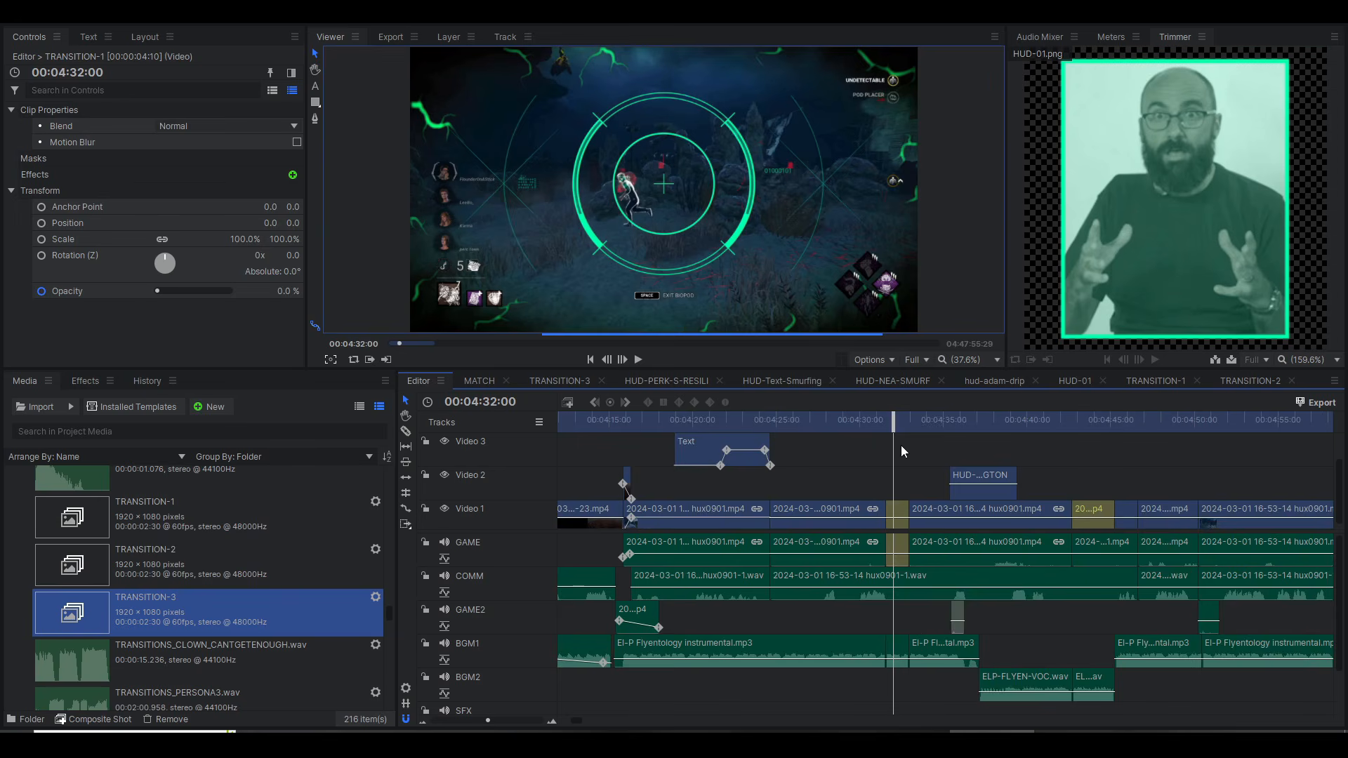
scroll(900, 445, up, 3)
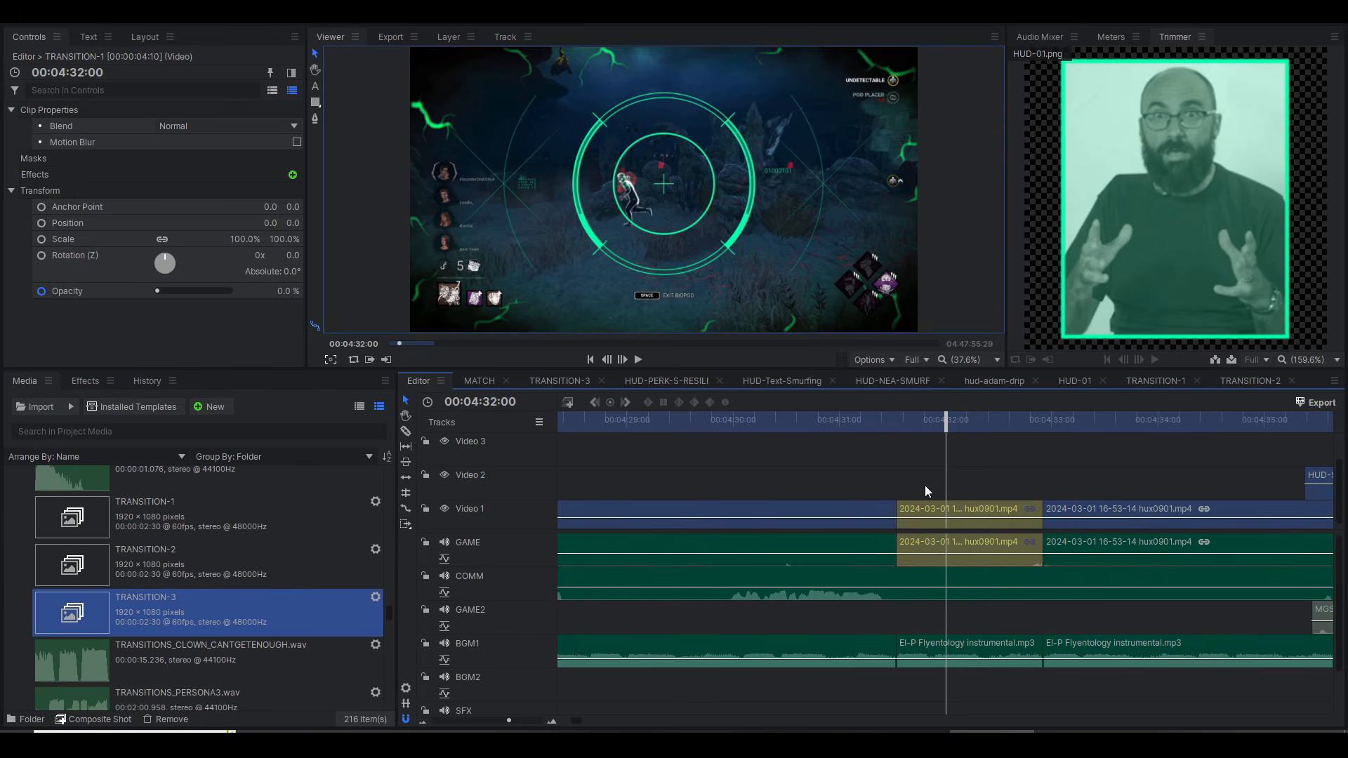
scroll(922, 483, down, 2)
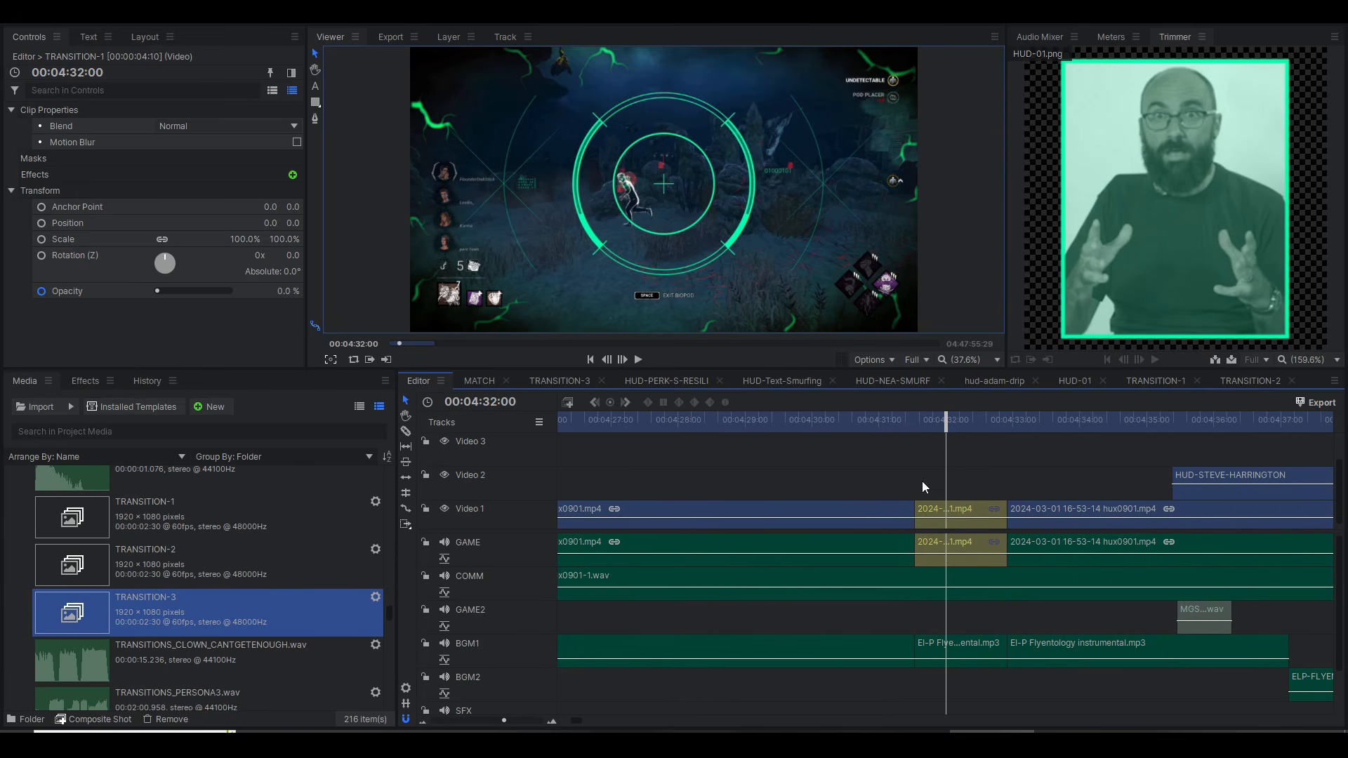
click(798, 437)
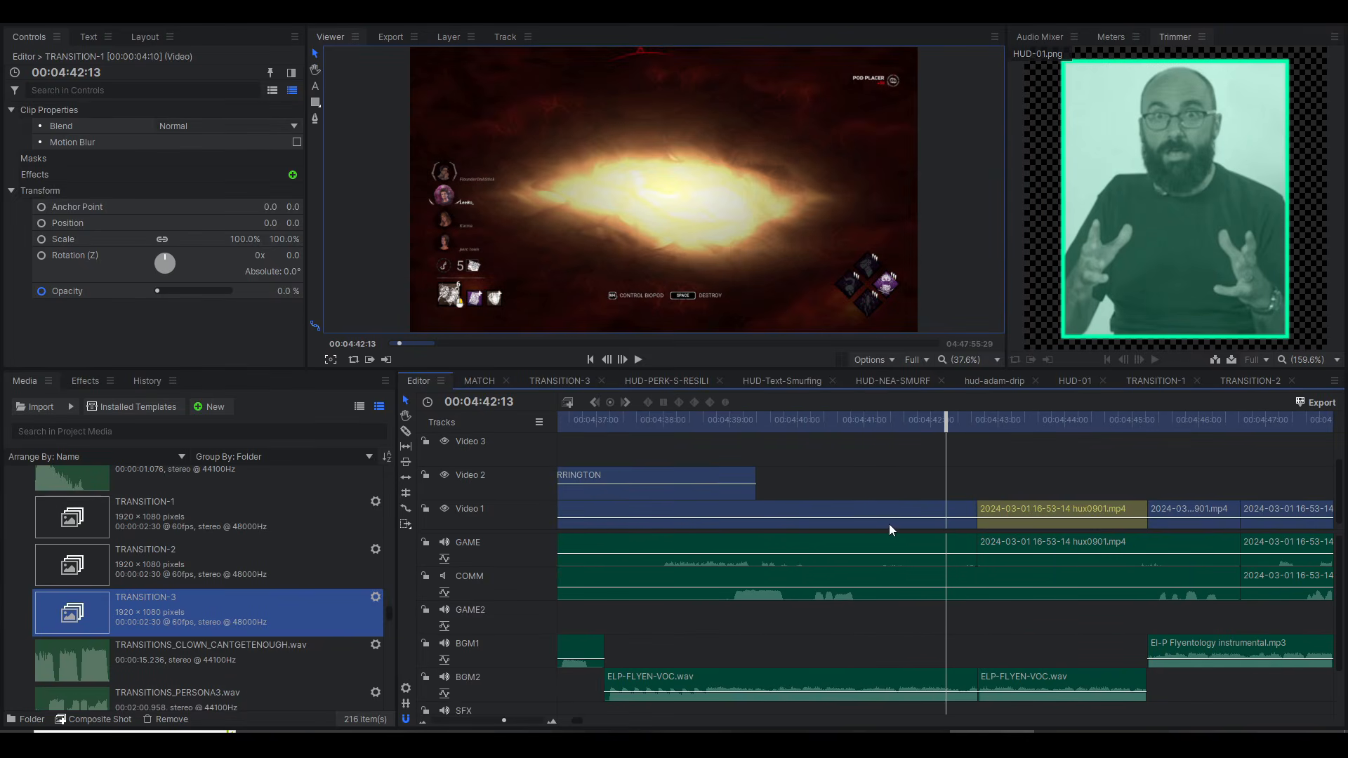
key(space)
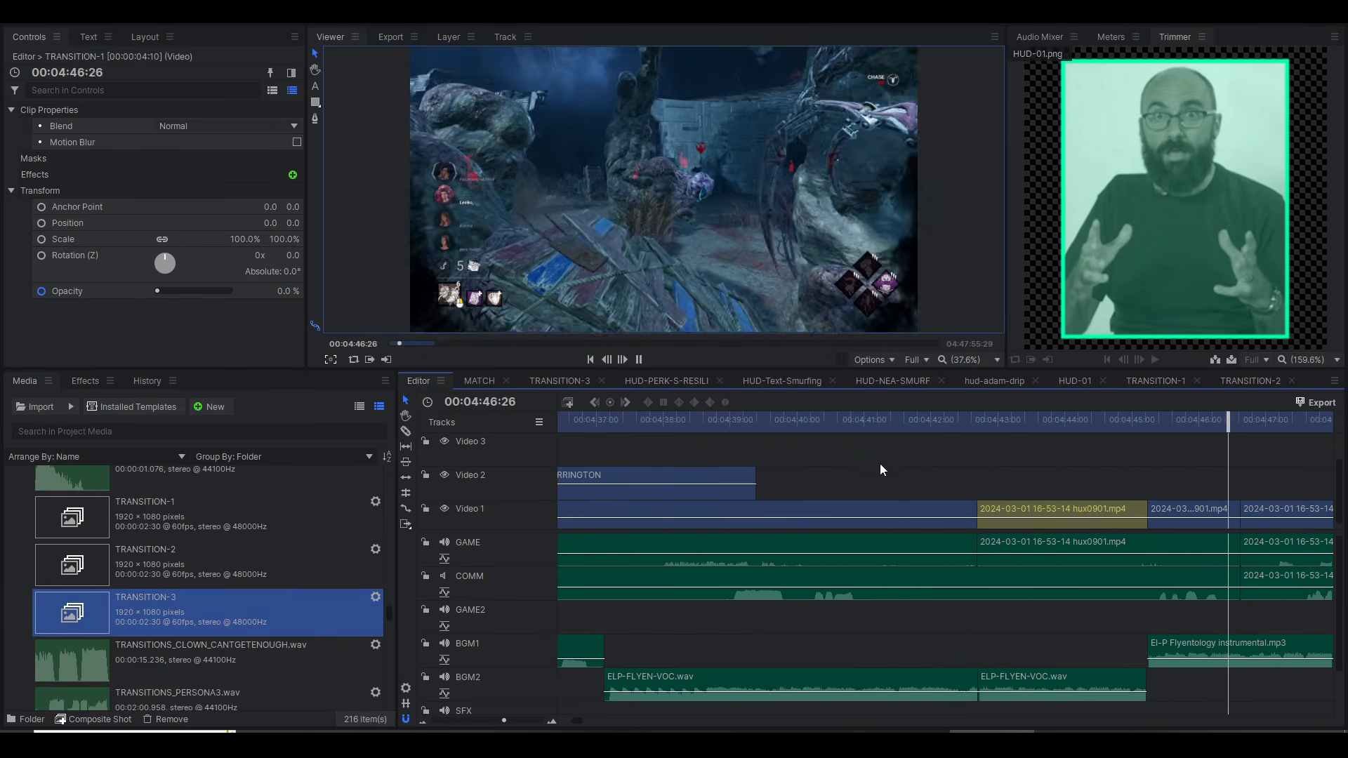
Step: Replay the footage leading into the yellow-labelled clip near 00:04:43, stop playback and scrub to 00:04:42:58
click(807, 441)
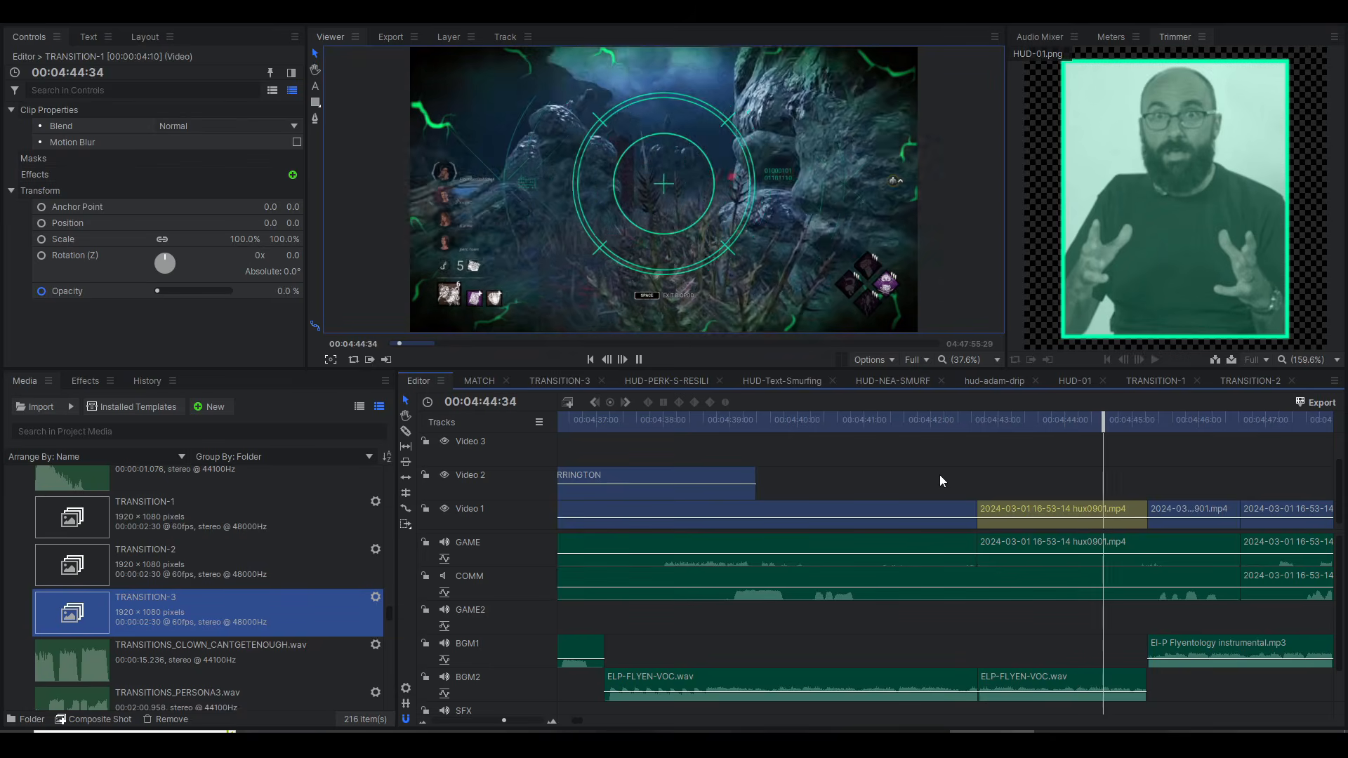
key(space)
scroll(942, 478, down, 1)
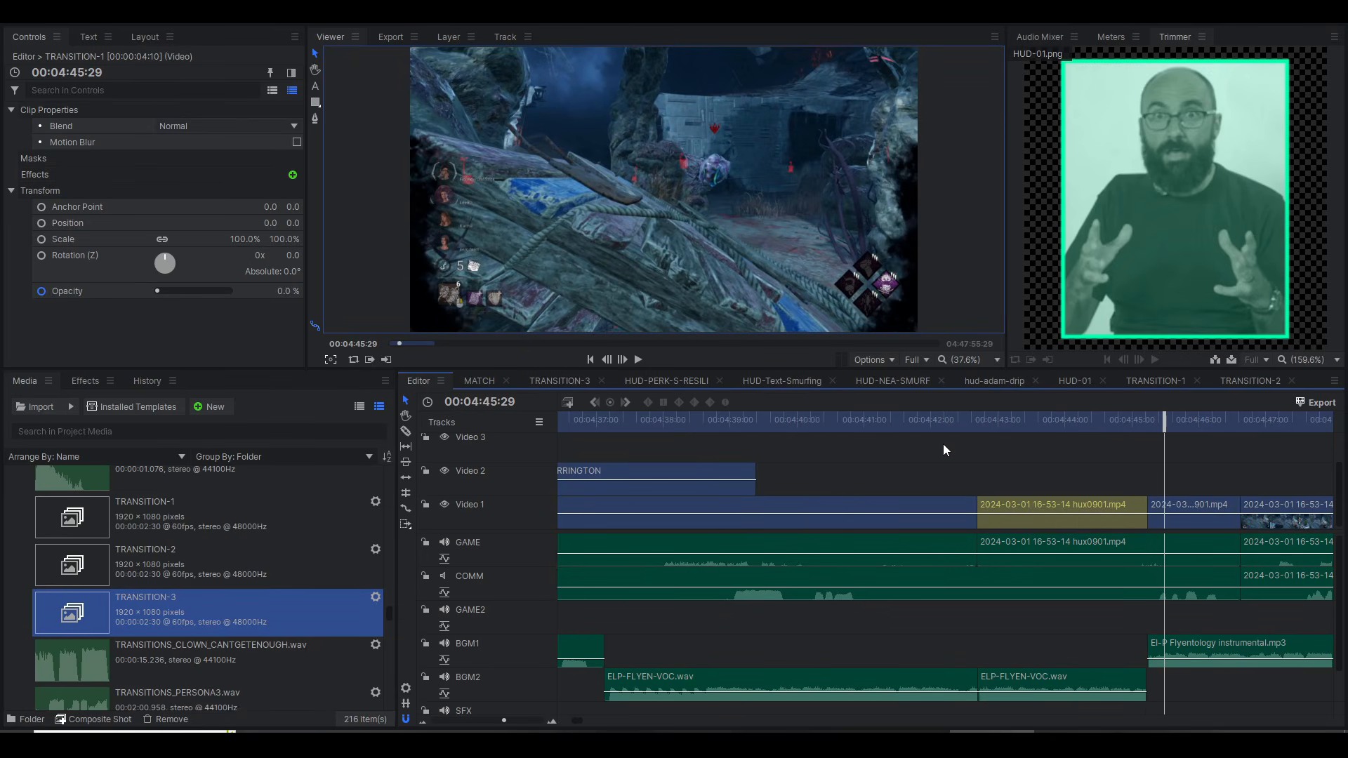
drag(938, 420, 996, 440)
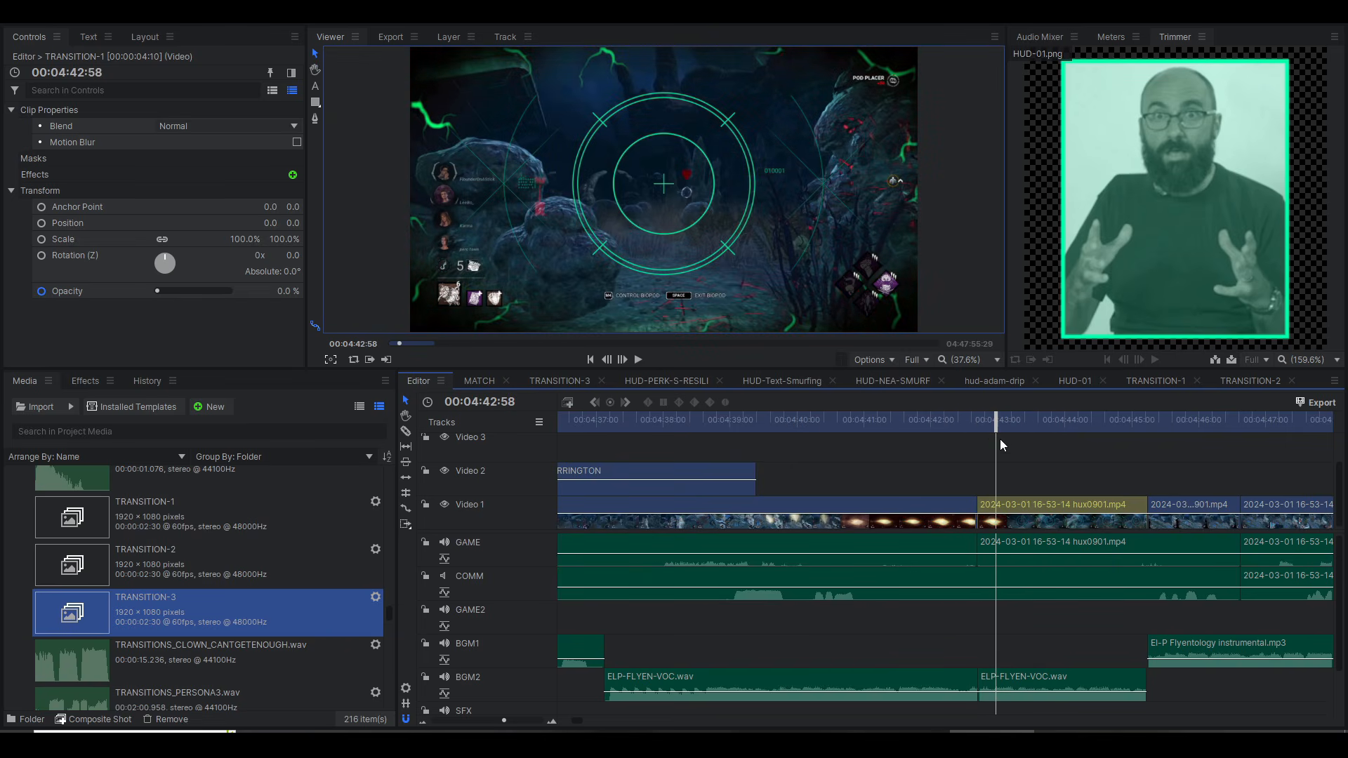
Step: Select the yellow-labelled hux0901.mp4 clip on Video 1, view its available commands, and move the playhead to 00:04:42:35
click(1012, 507)
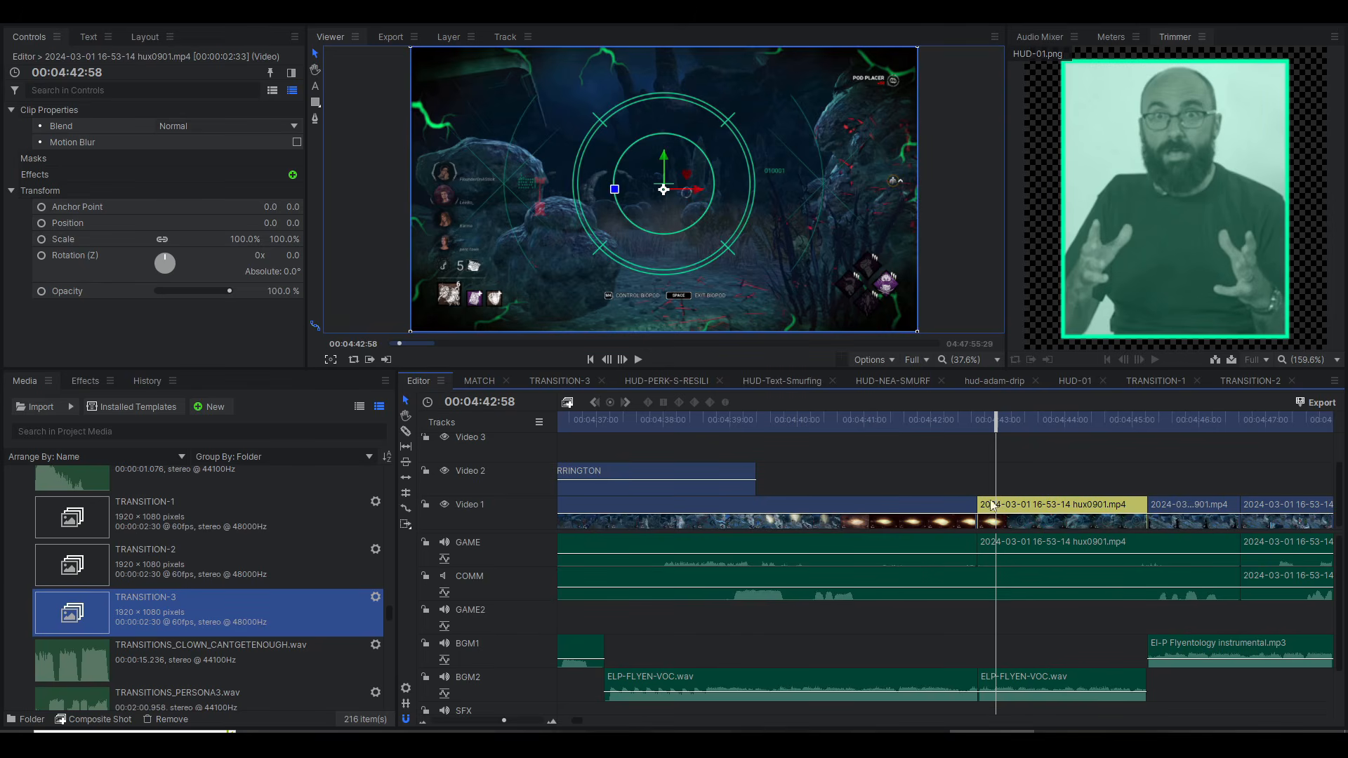
right_click(1040, 504)
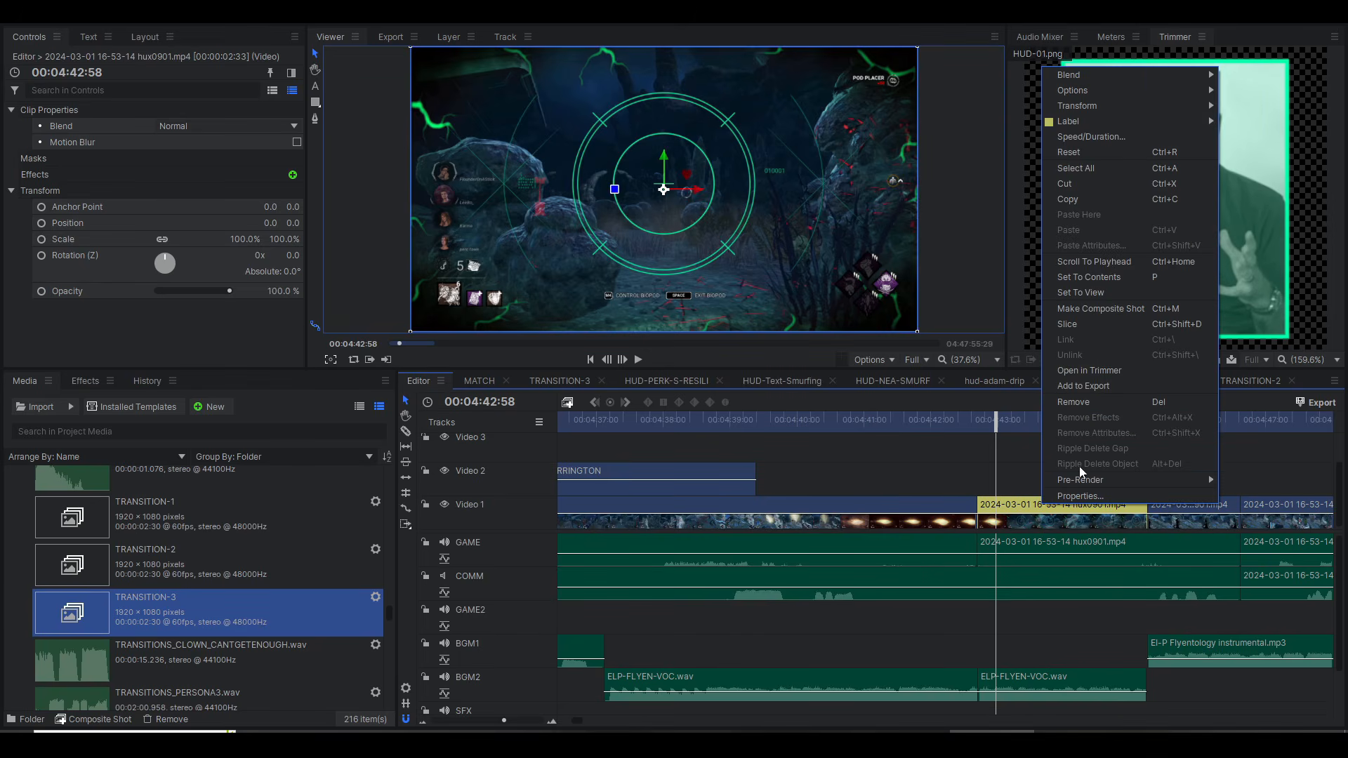
click(947, 442)
click(971, 423)
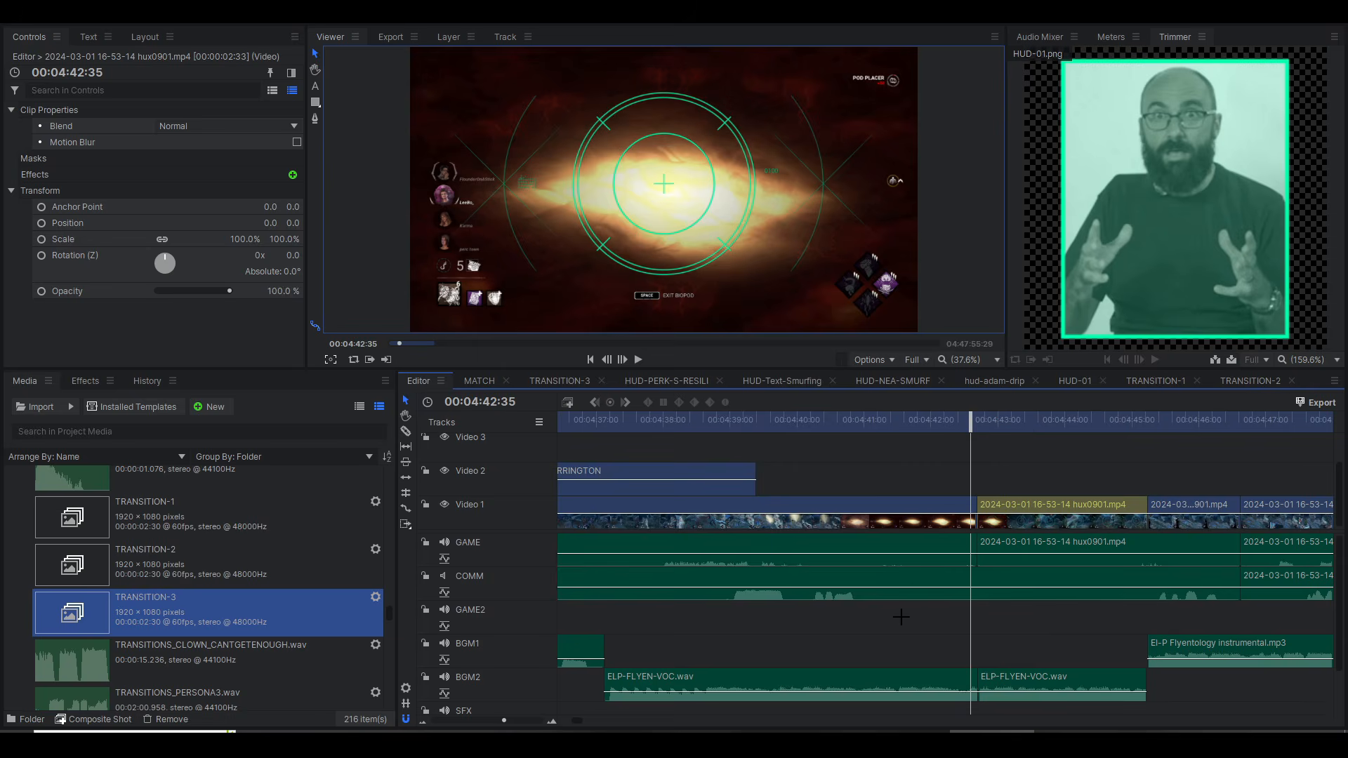
Step: Play across the cut between the ELP-FLYEN-VOC.wav clips on BGM2 from 00:04:42:15 and inspect the second clip's Cathedral effect
scroll(497, 678, down, 2)
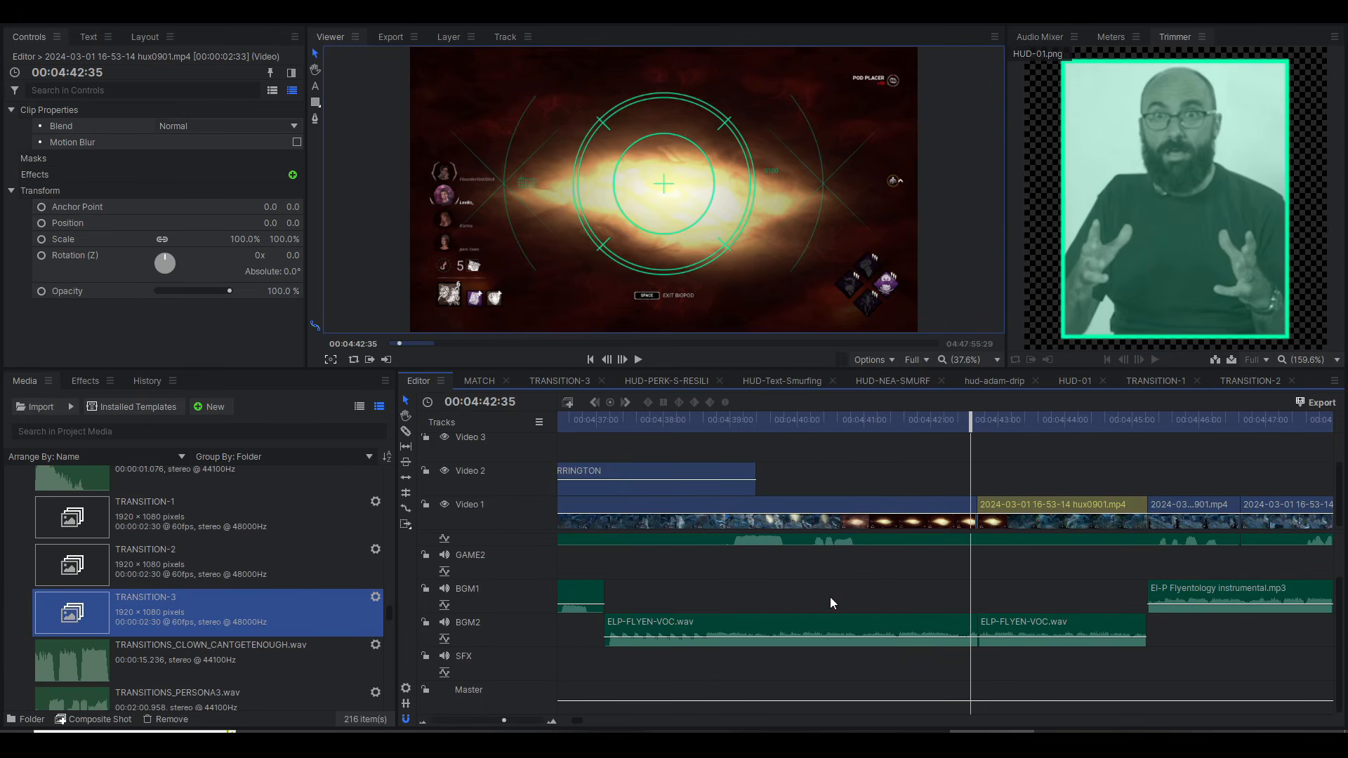
click(952, 424)
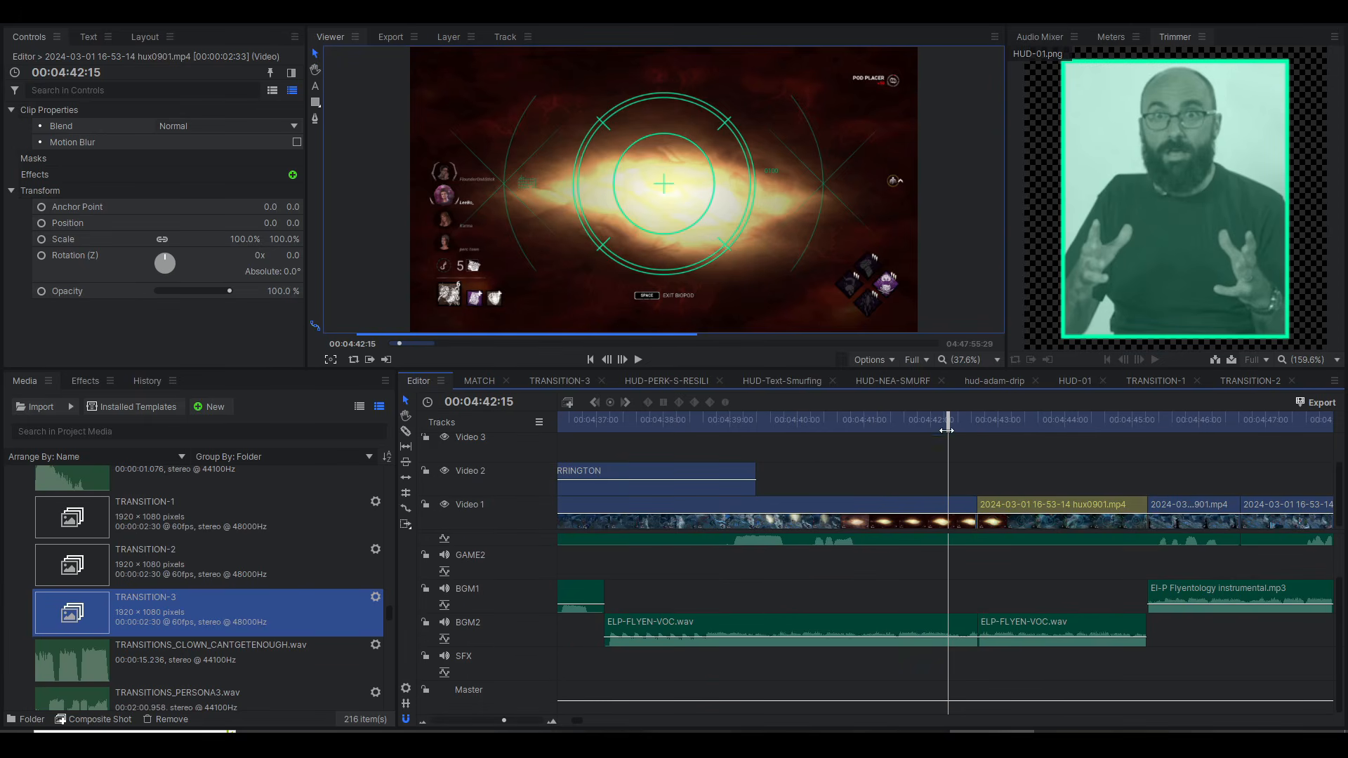
click(958, 627)
key(space)
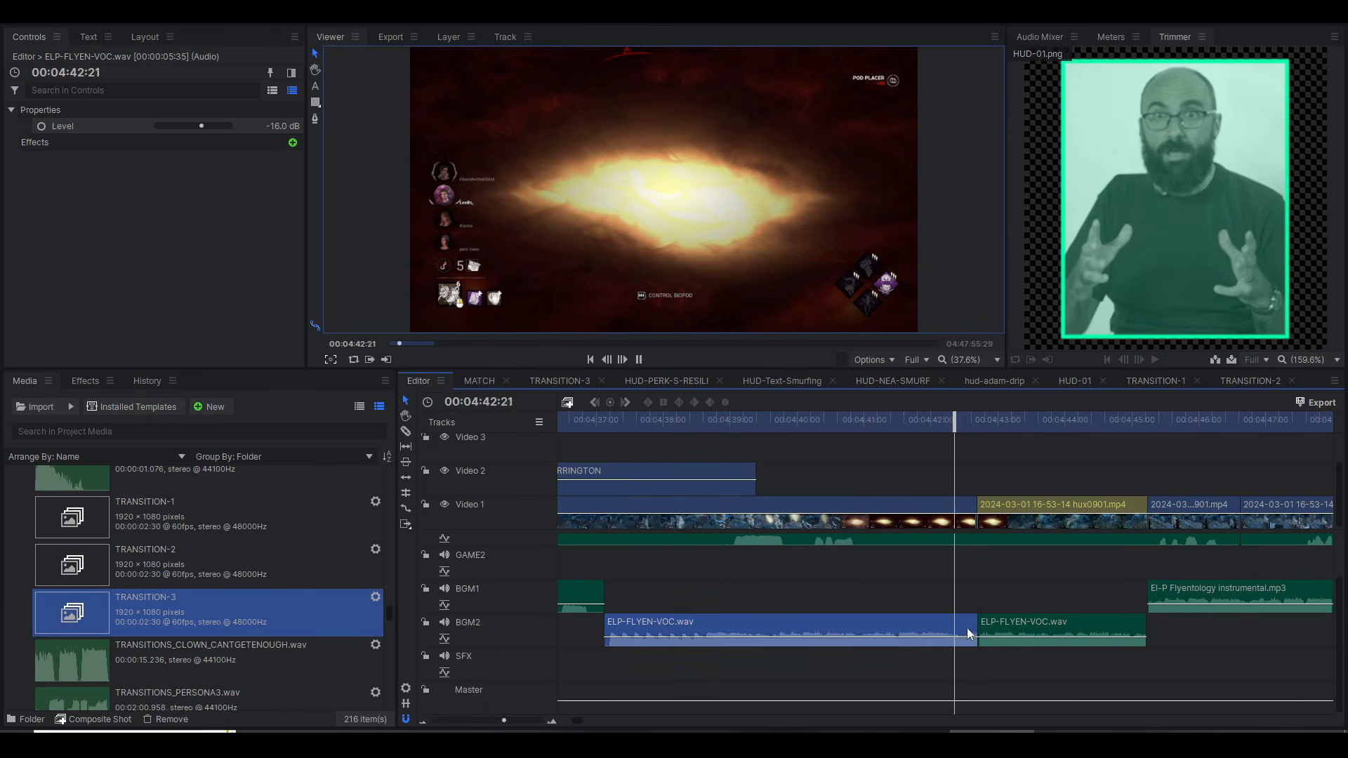
click(1024, 626)
click(11, 142)
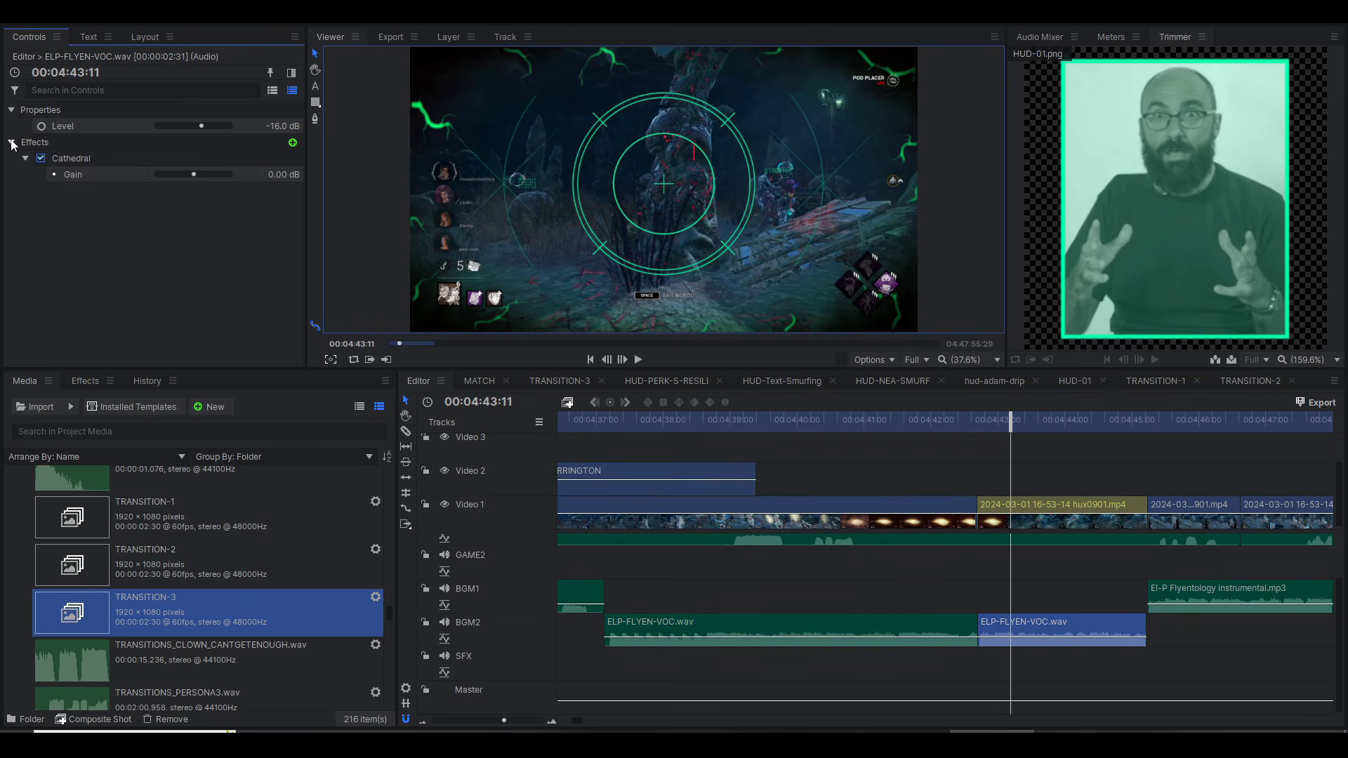
click(73, 167)
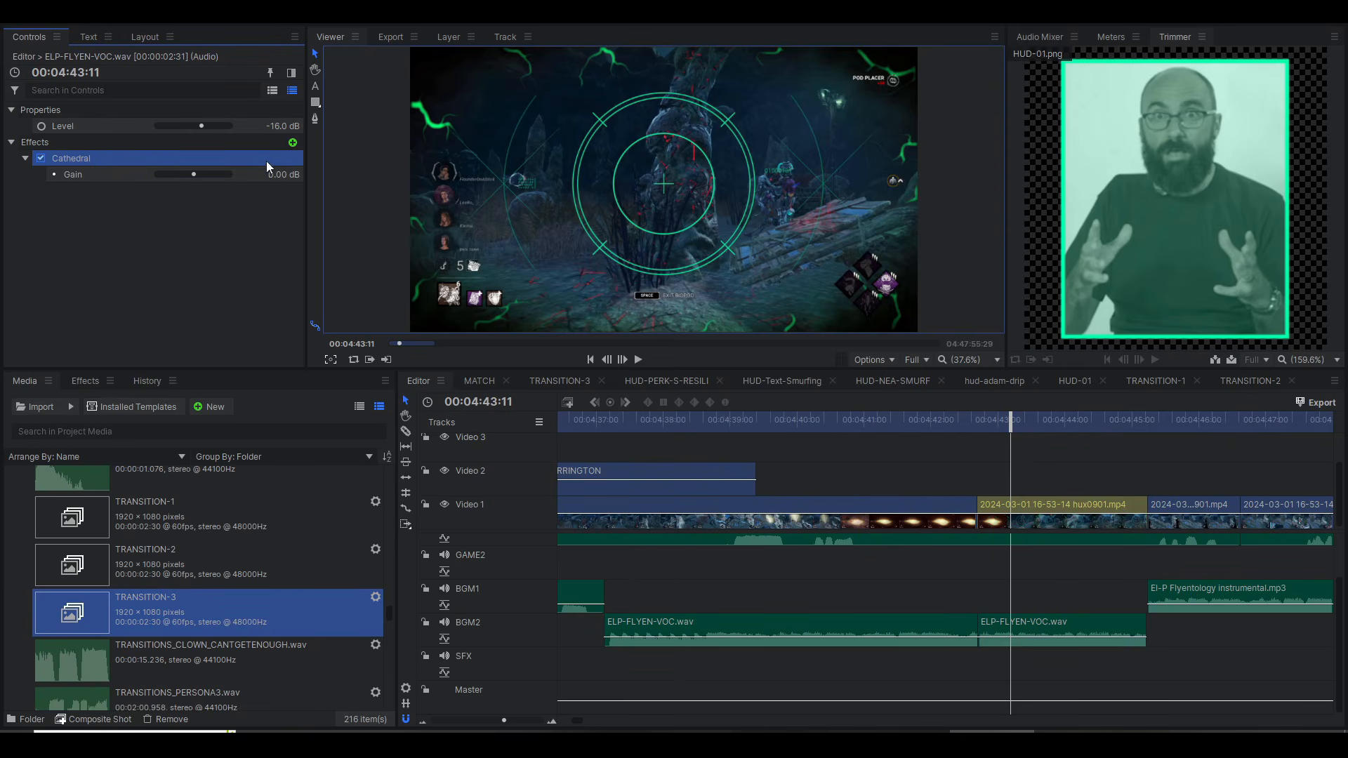
Step: Add the Large Room audio effect to the second ELP-FLYEN-VOC.wav clip and disable its Cathedral effect
click(293, 143)
click(495, 281)
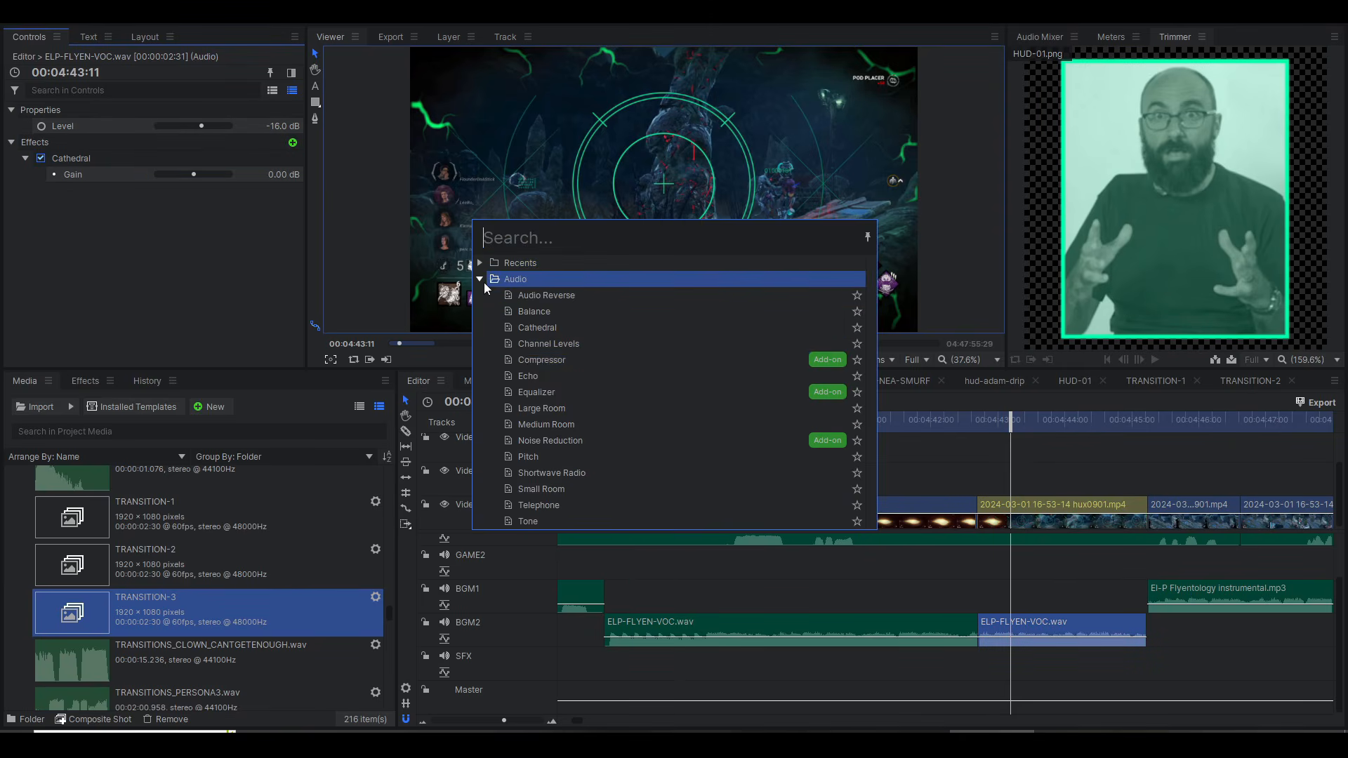
double_click(555, 411)
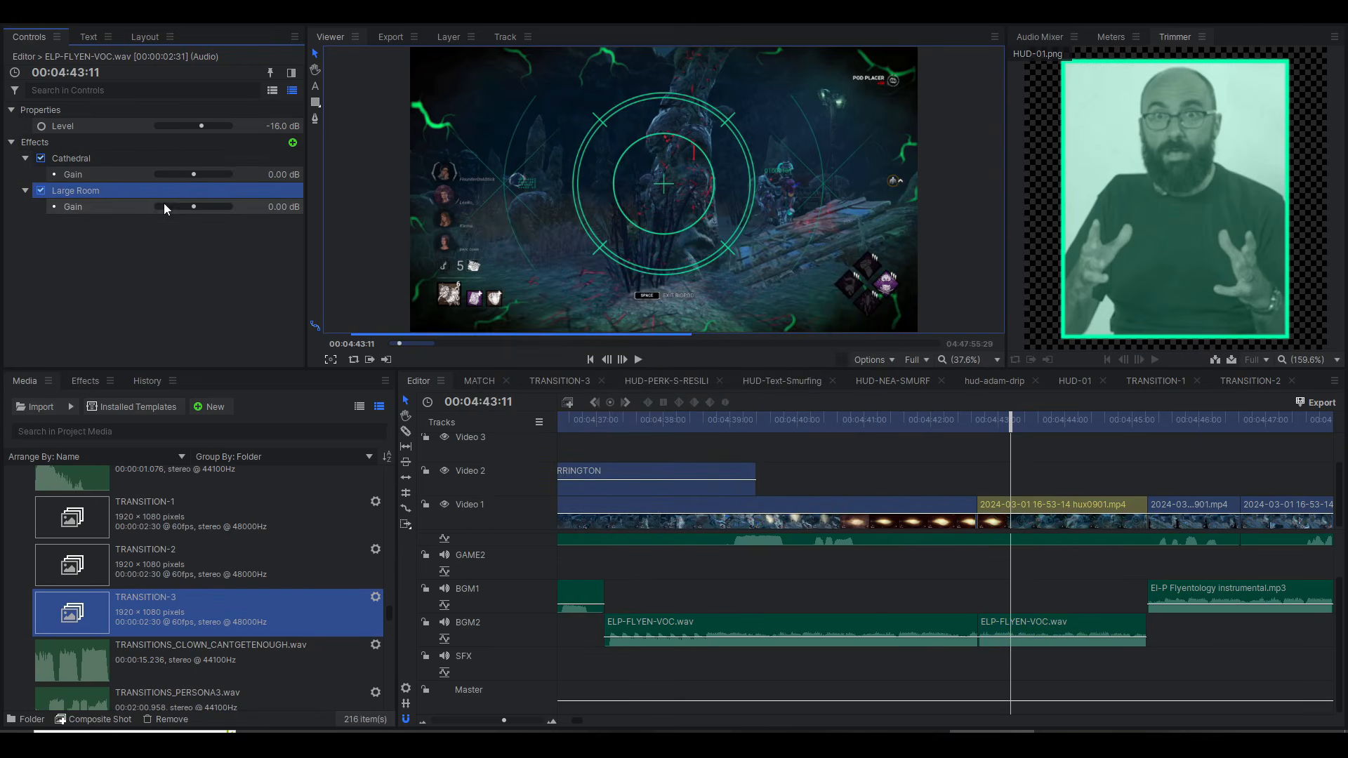
click(41, 159)
Step: Audition the Large Room effect from 00:04:42:47, then disable it and re-enable Cathedral with the playhead at 00:04:42:48
click(972, 424)
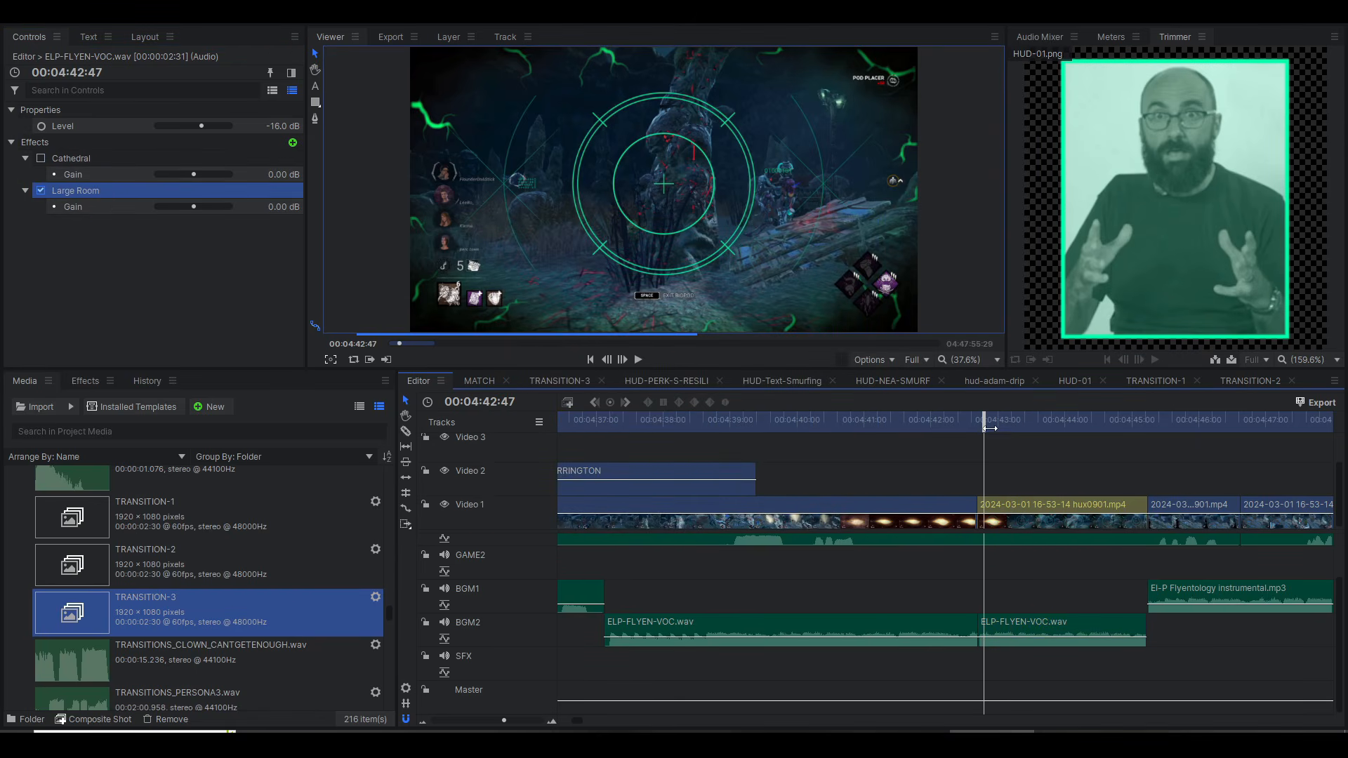
key(space)
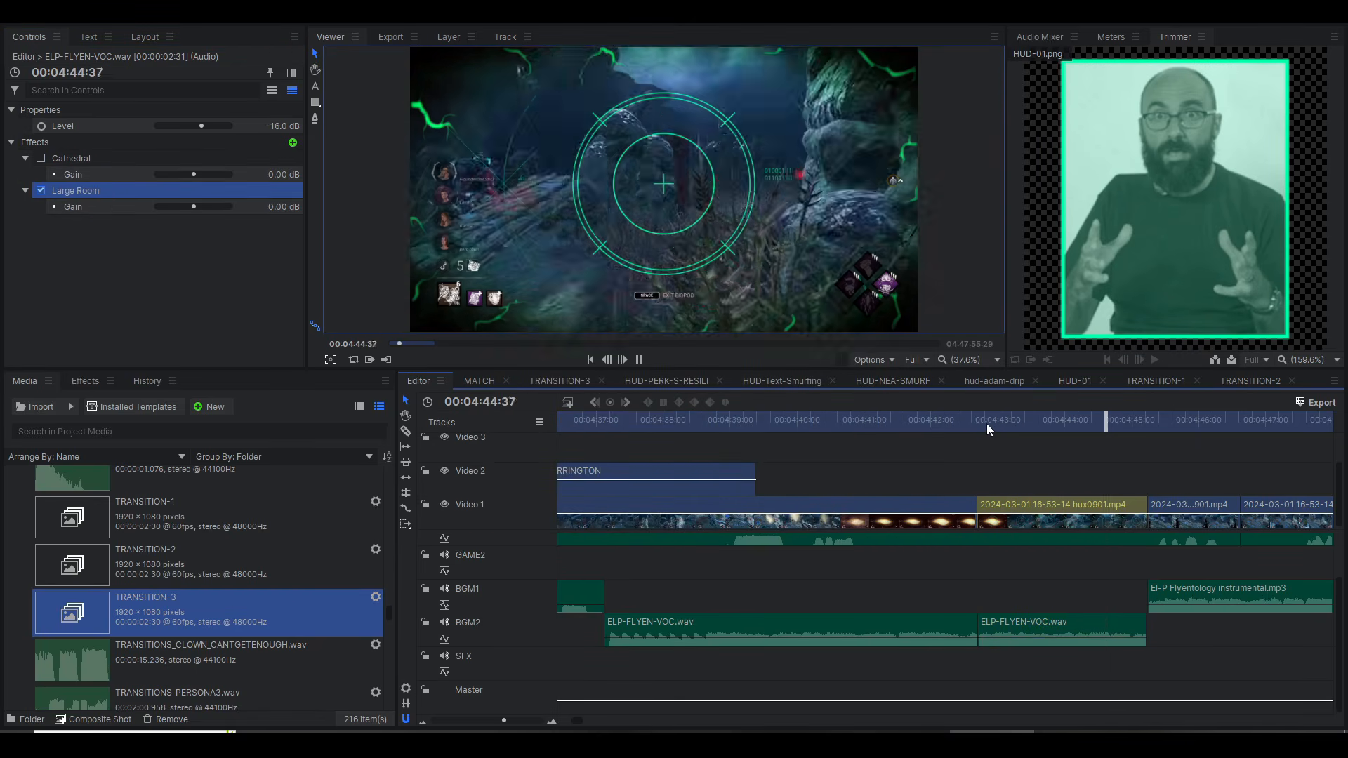
click(985, 420)
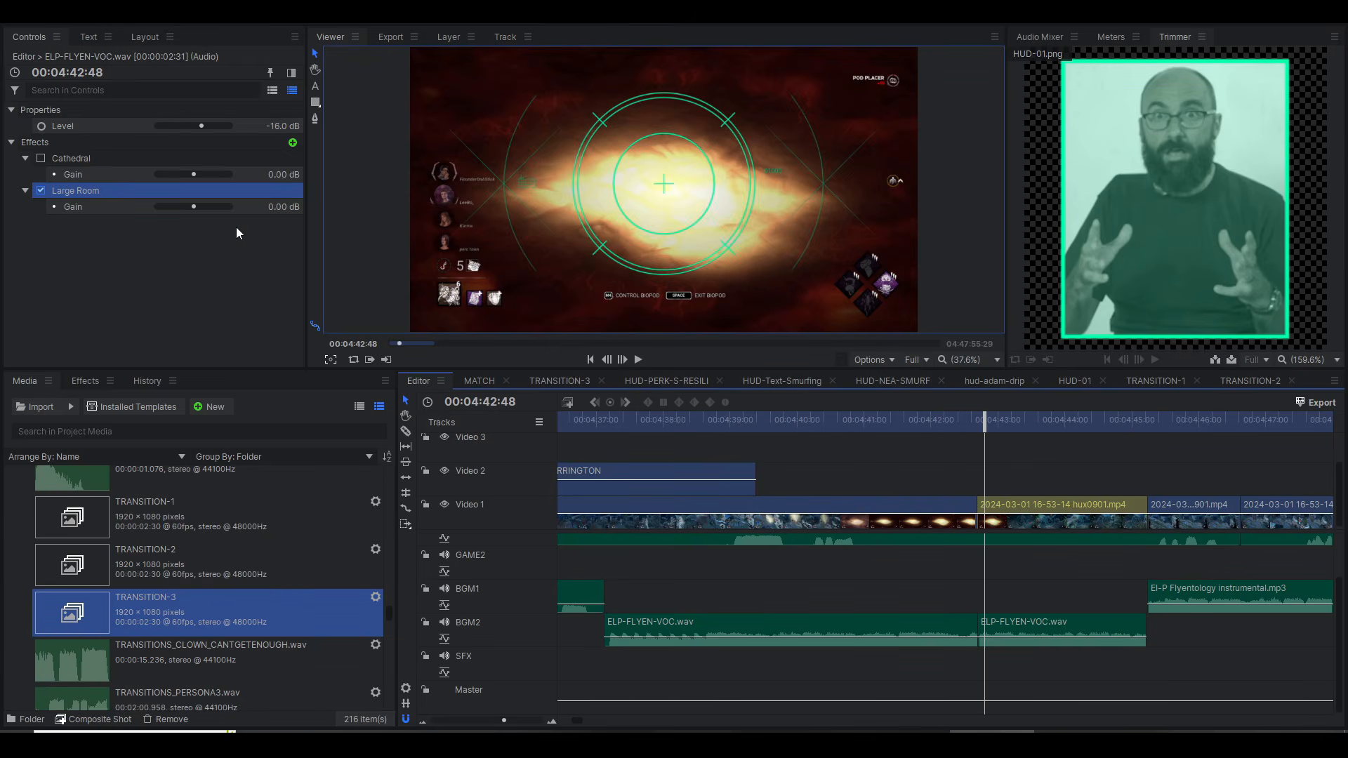
click(41, 190)
click(41, 159)
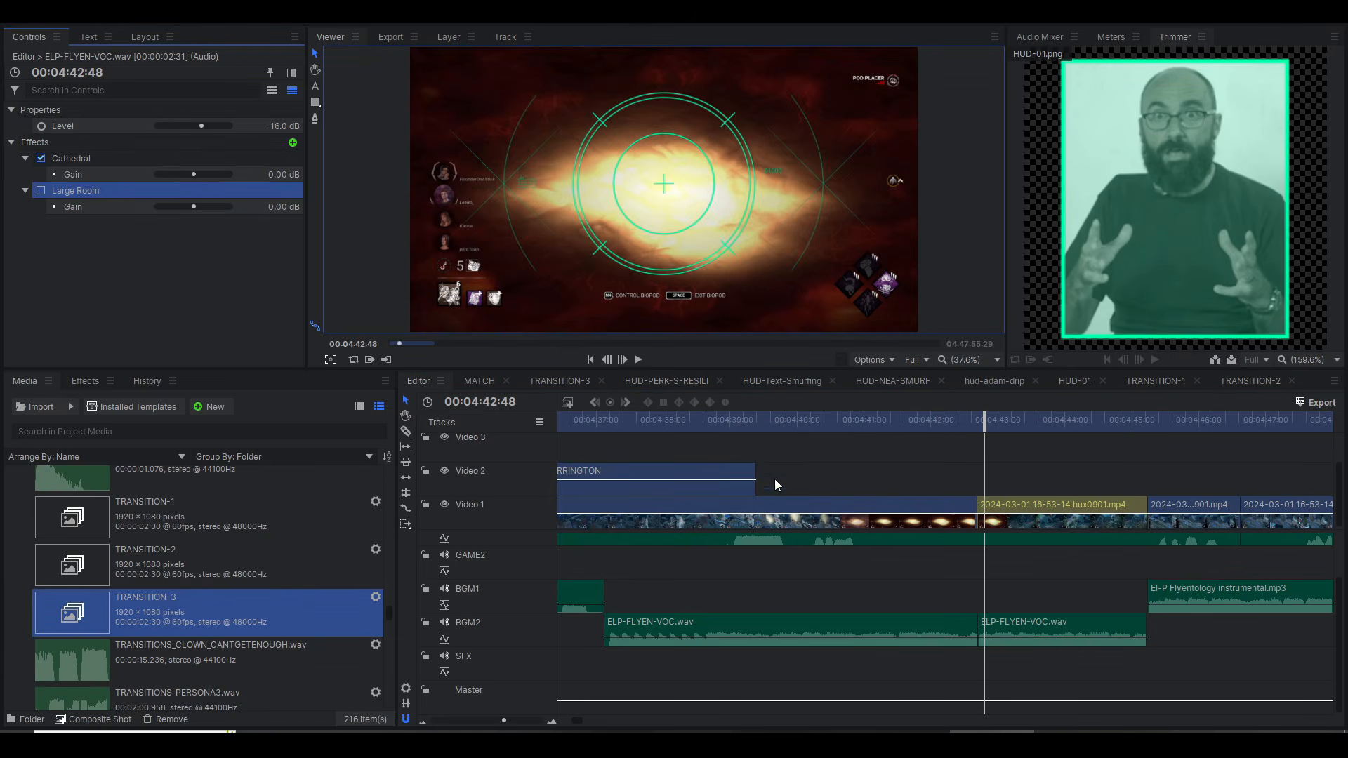
Step: Audition the Cathedral effect across the second ELP-FLYEN-VOC.wav clip several times and return the playhead to 00:04:42:47
key(space)
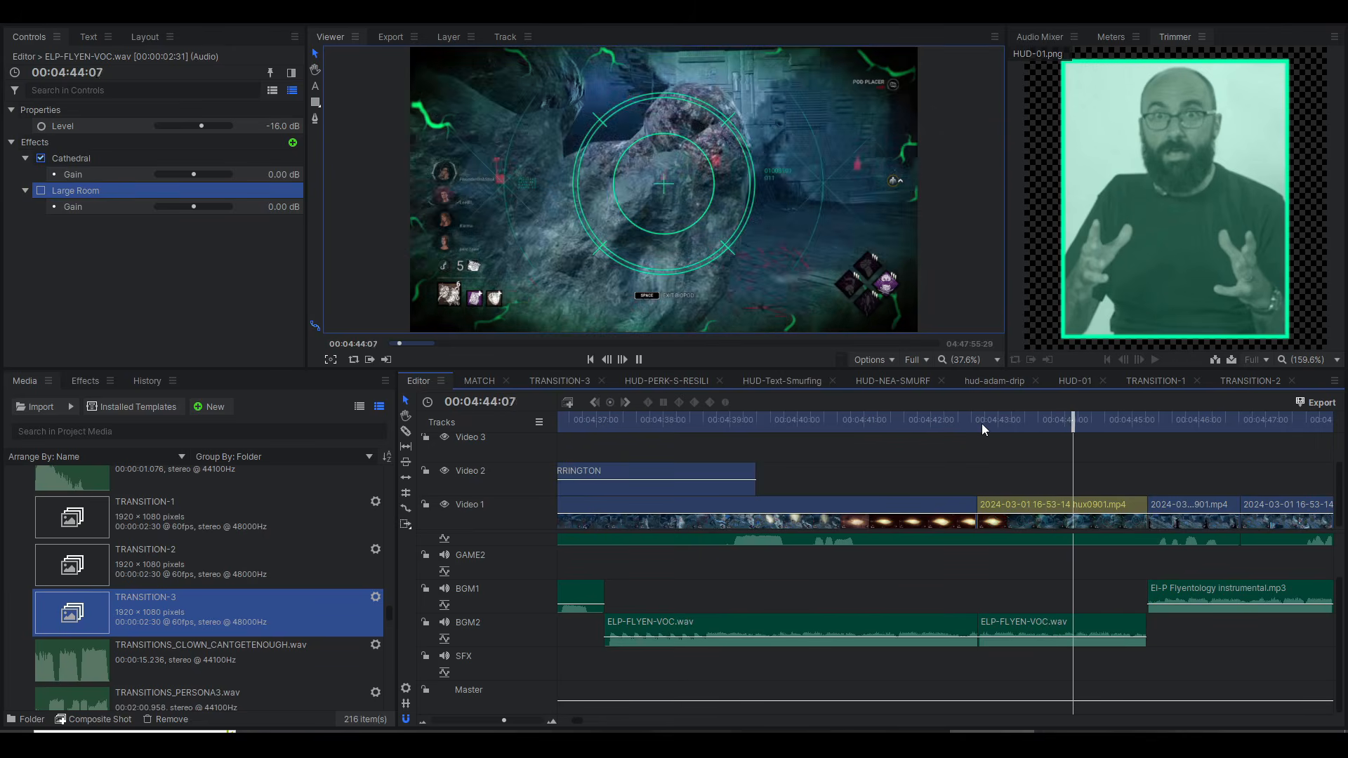
click(982, 424)
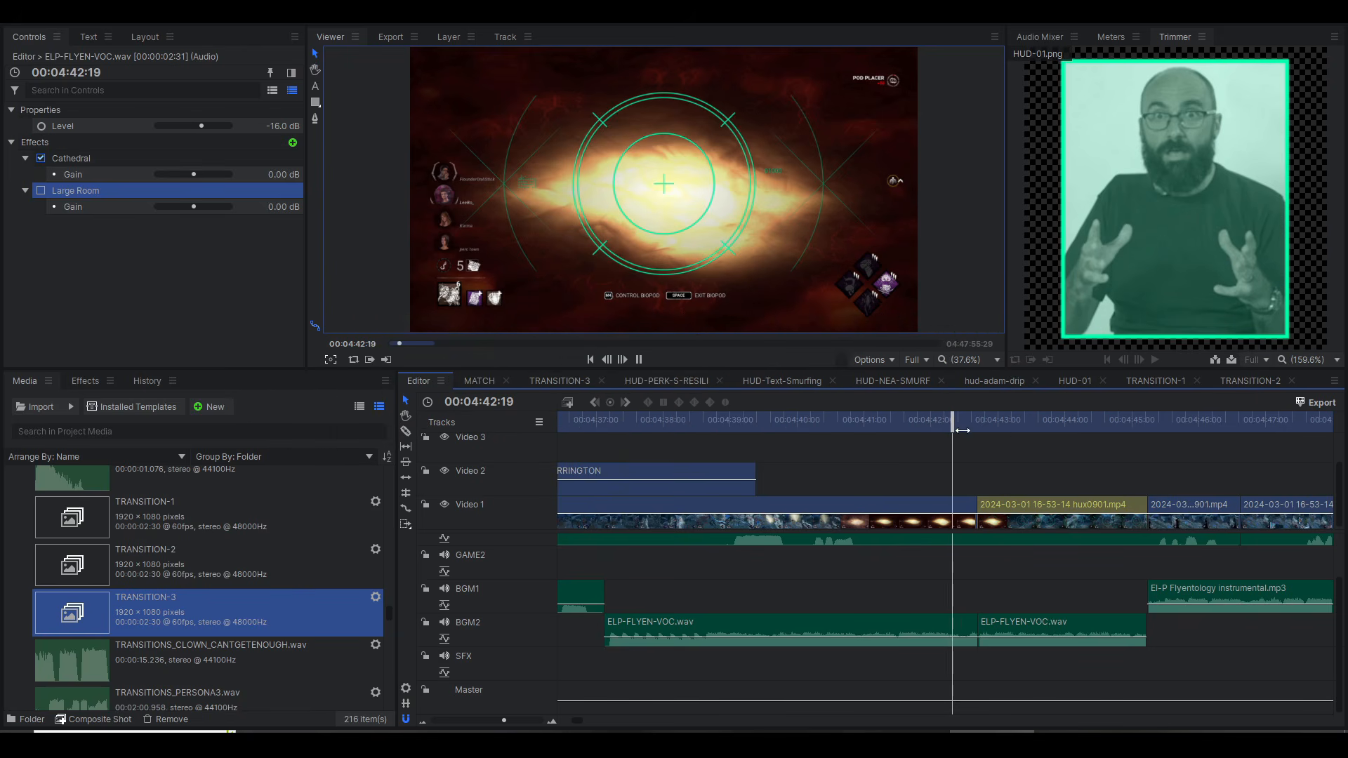
key(space)
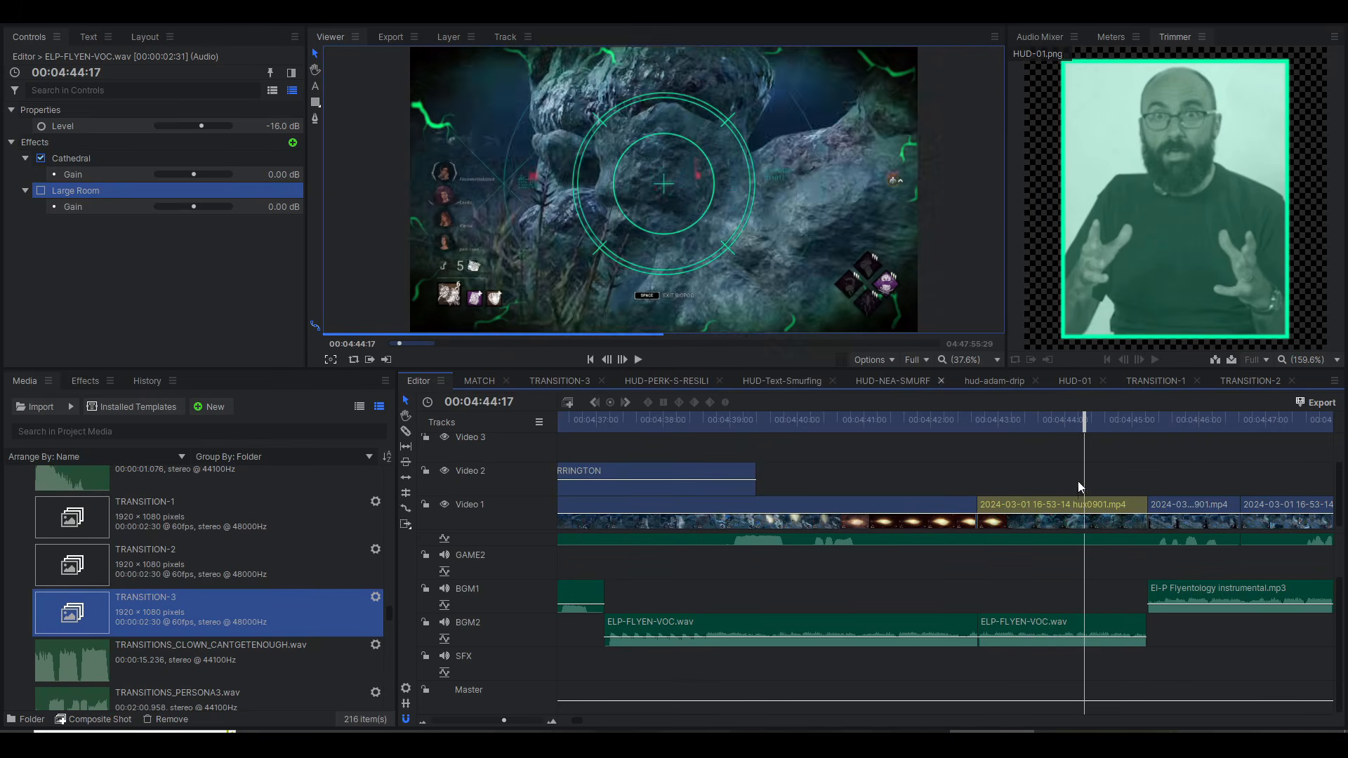
click(946, 420)
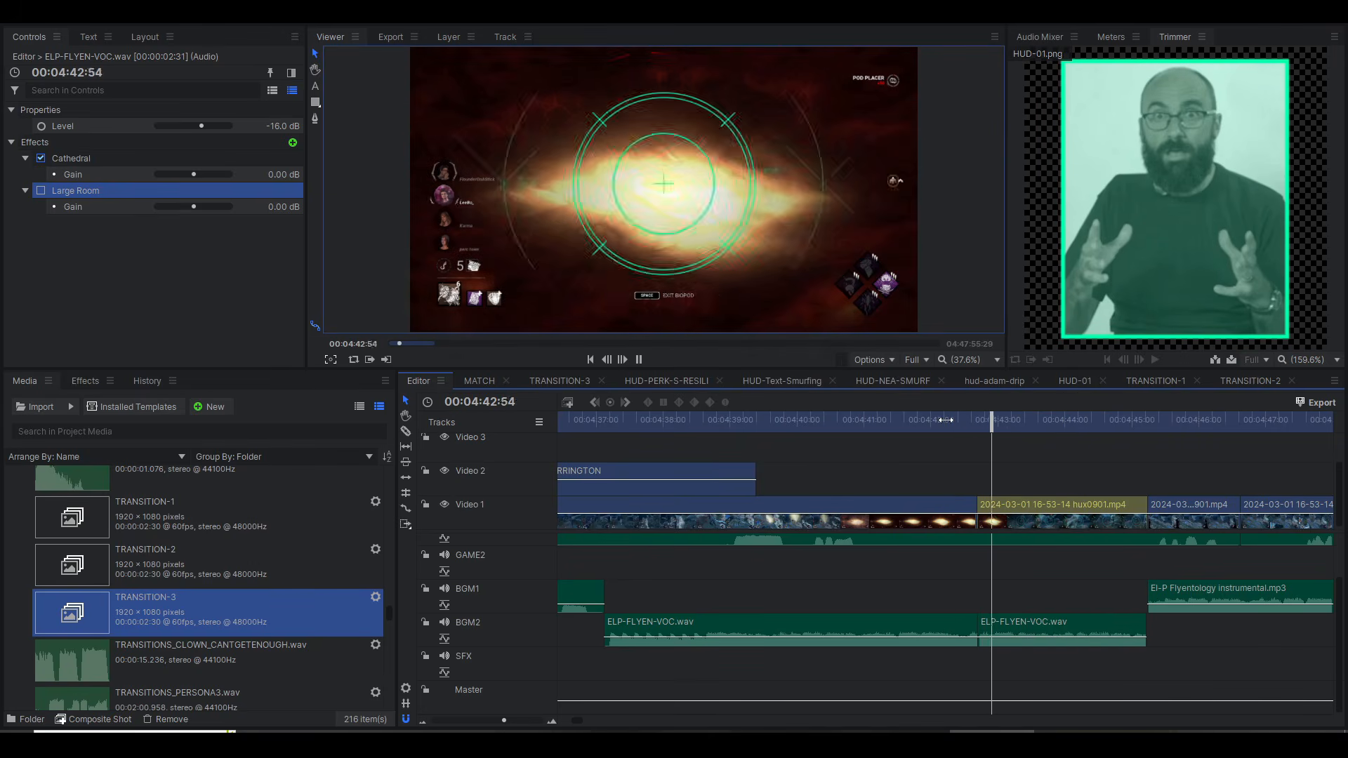
key(space)
click(985, 428)
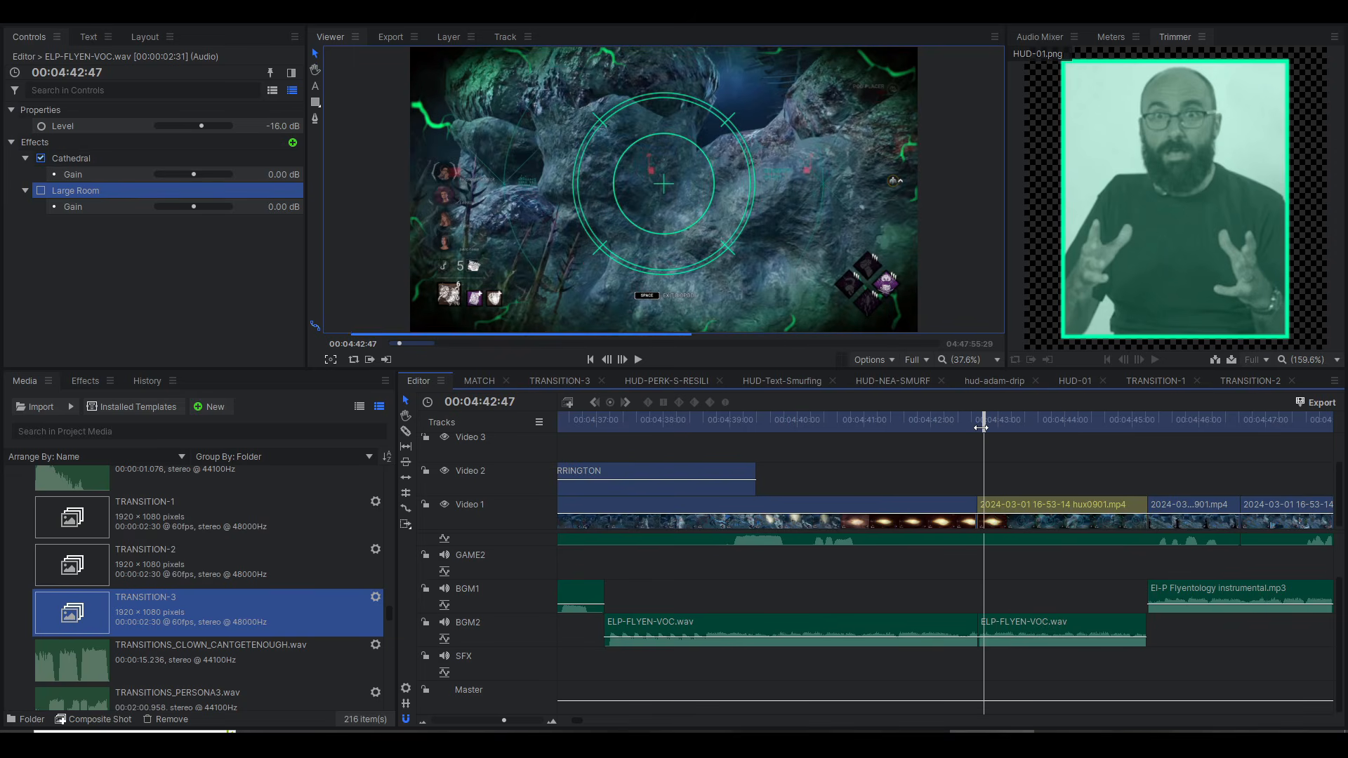
Step: Enable Large Room alongside Cathedral on the second vocal clip, audition both from 00:04:42:47, and disable Large Room
click(41, 191)
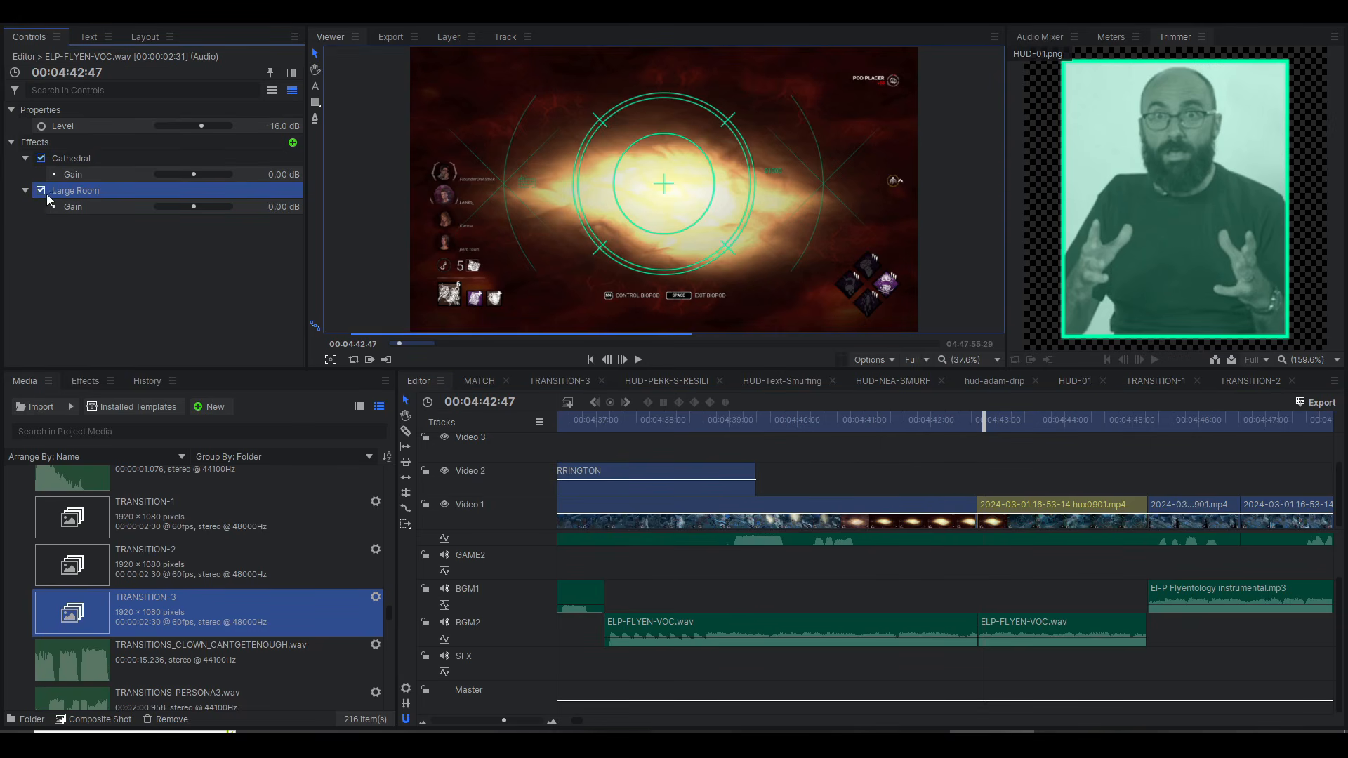
key(space)
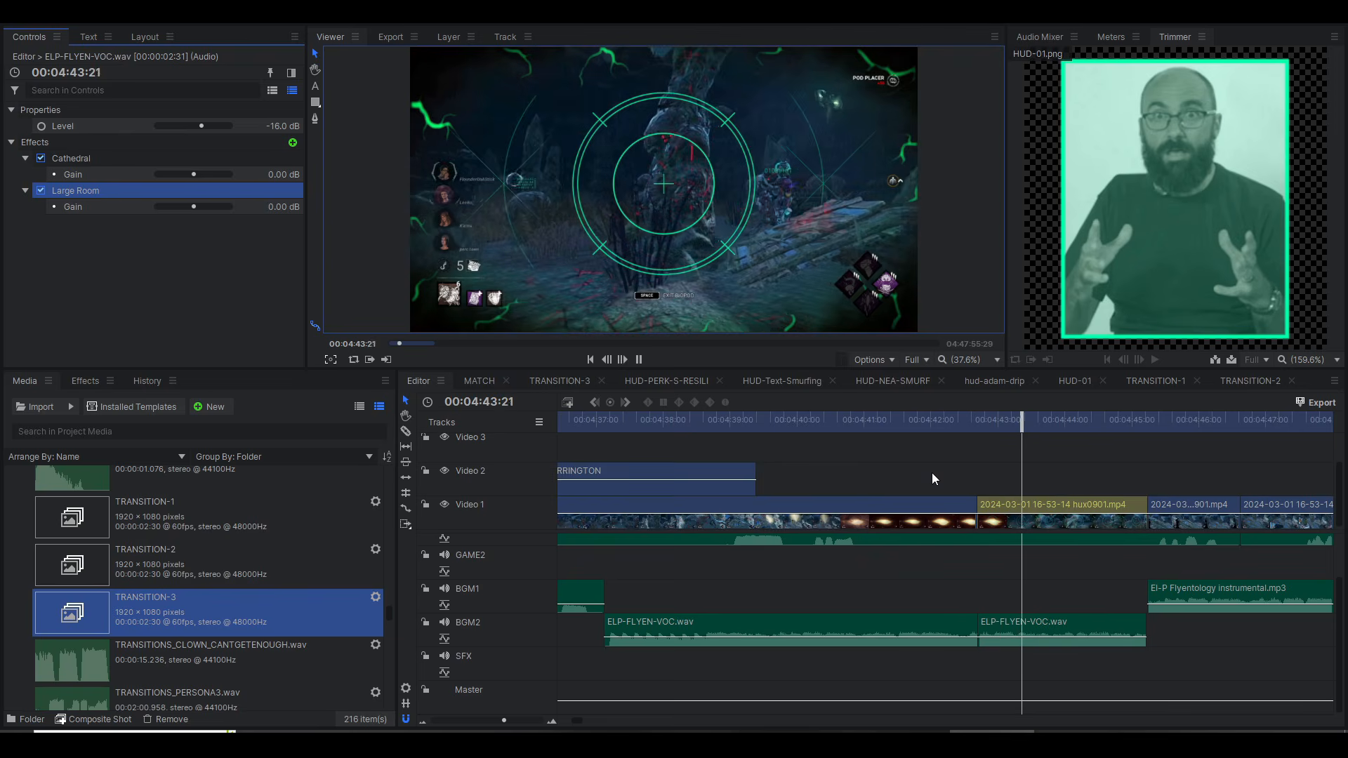
key(space)
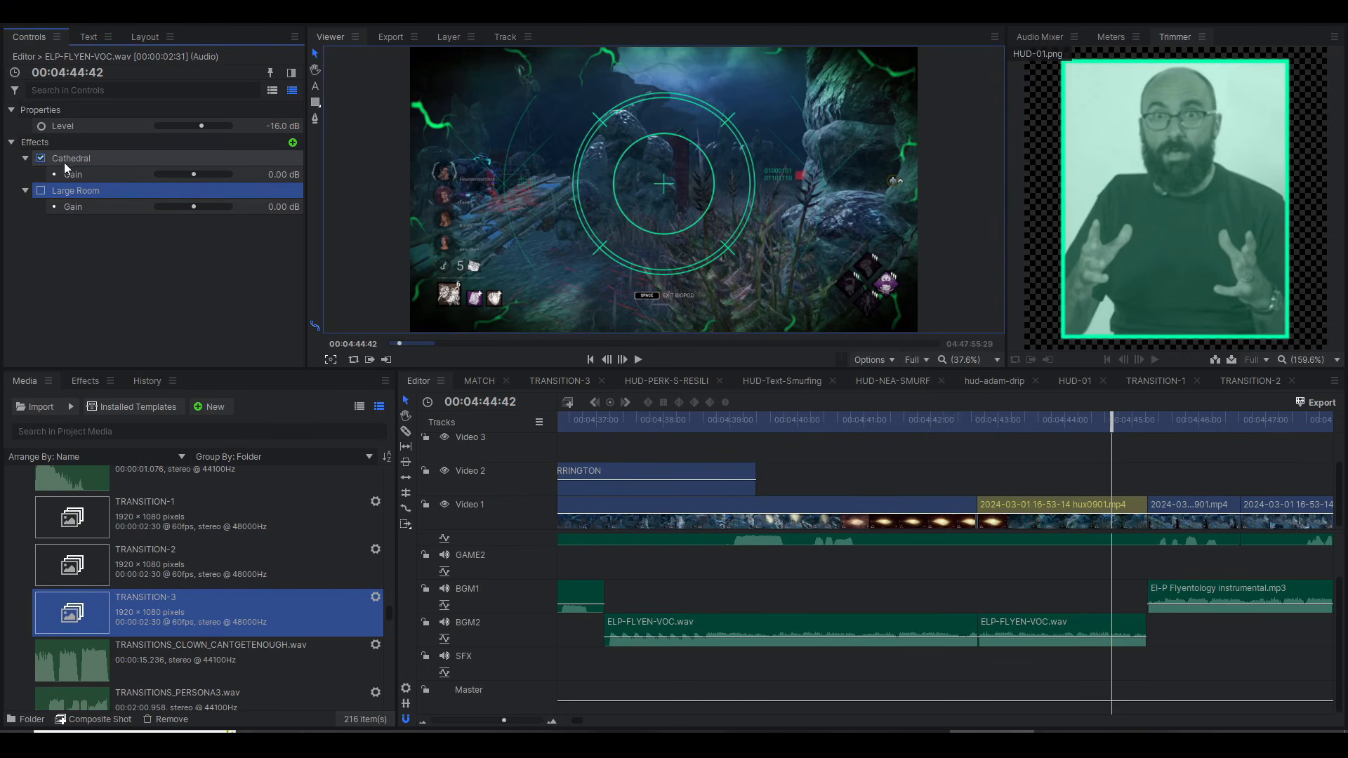
Step: Show the audio mixer and play from 00:04:44:42 to the end of the vocal clip at 00:04:45:11
click(1038, 37)
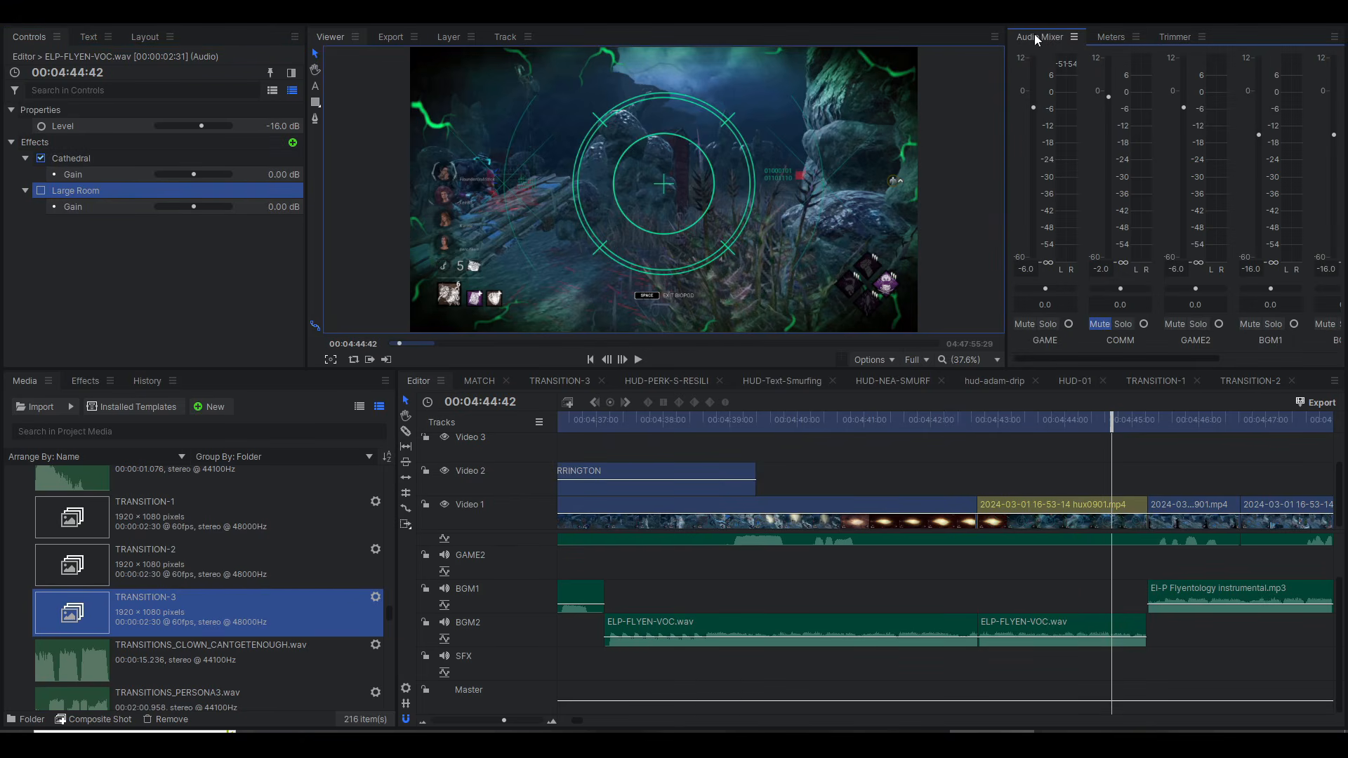
scroll(1140, 458, down, 3)
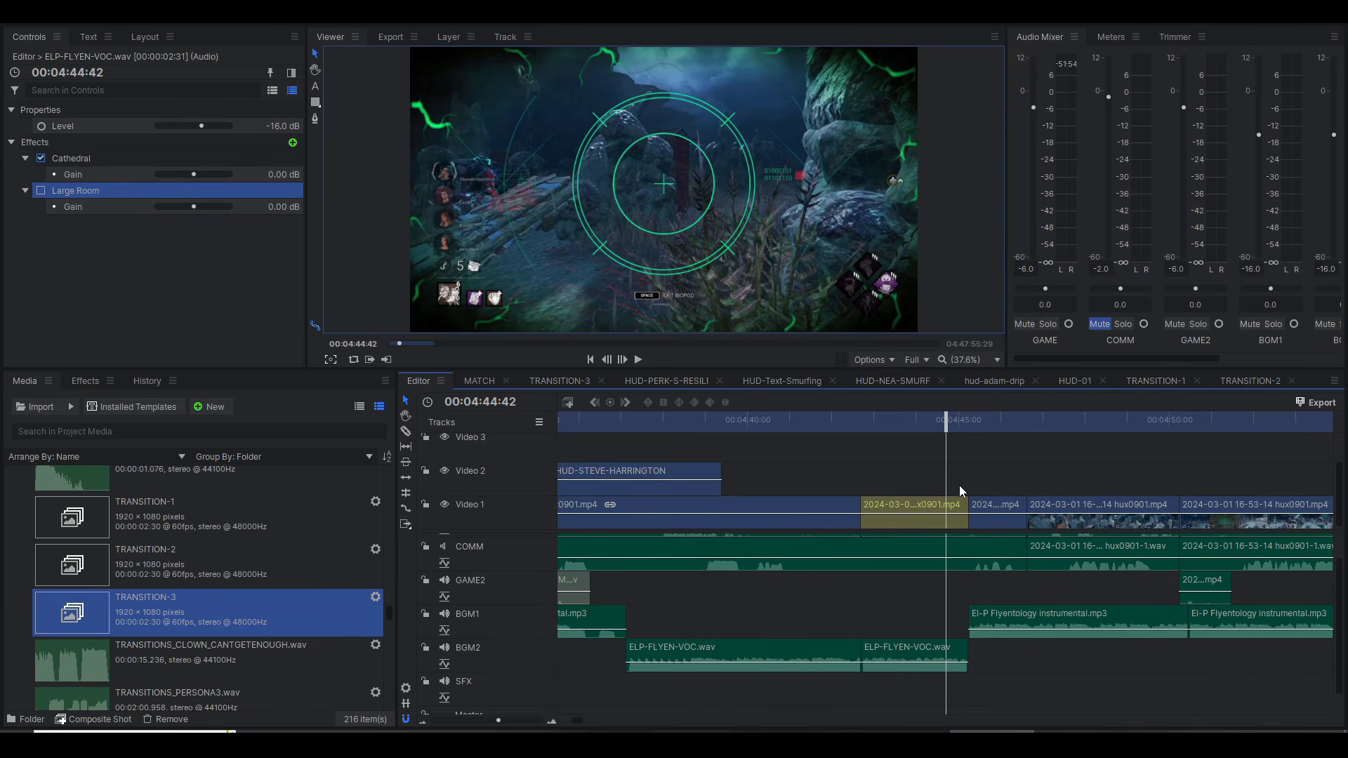
key(space)
key(space)
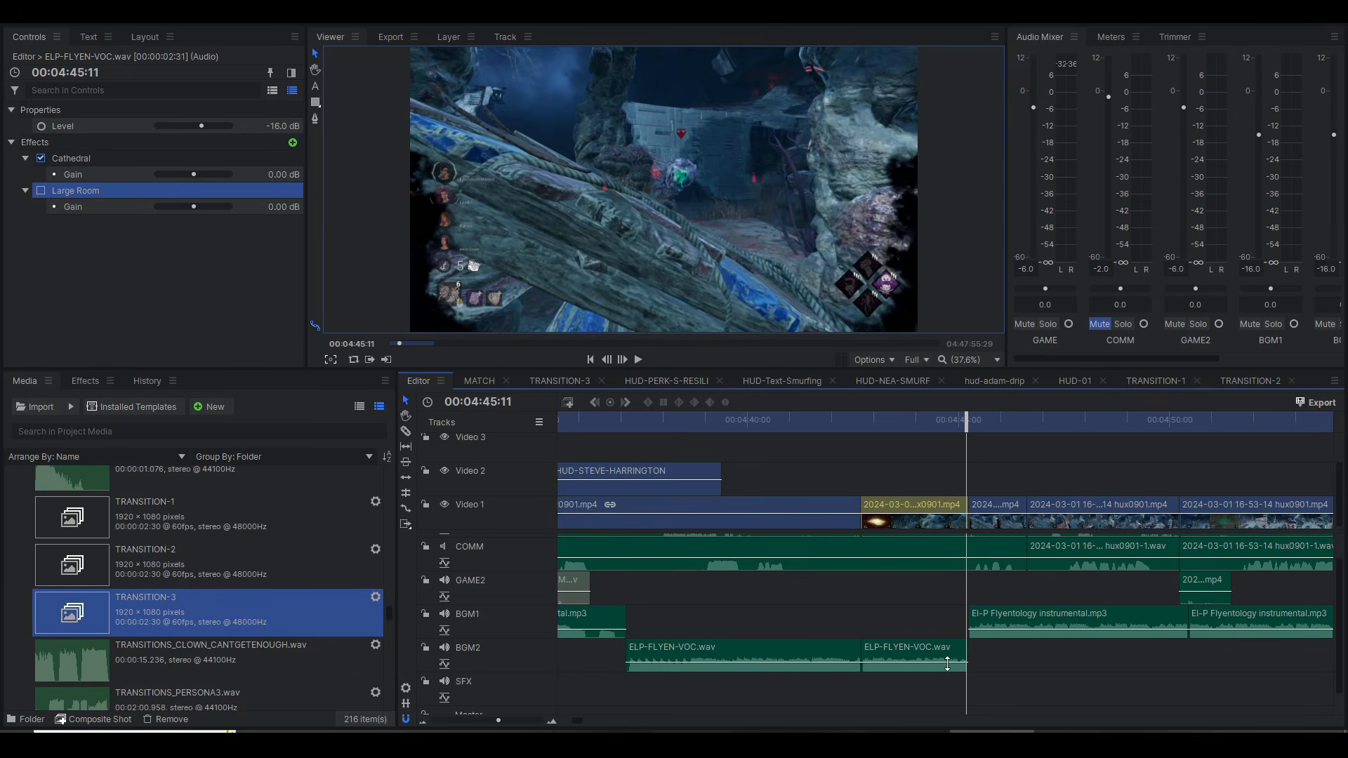
Step: Inspect the El-P Flyentology instrumental.mp3 clips on BGM1 that sit after and before the two BGM2 vocal clips
click(986, 615)
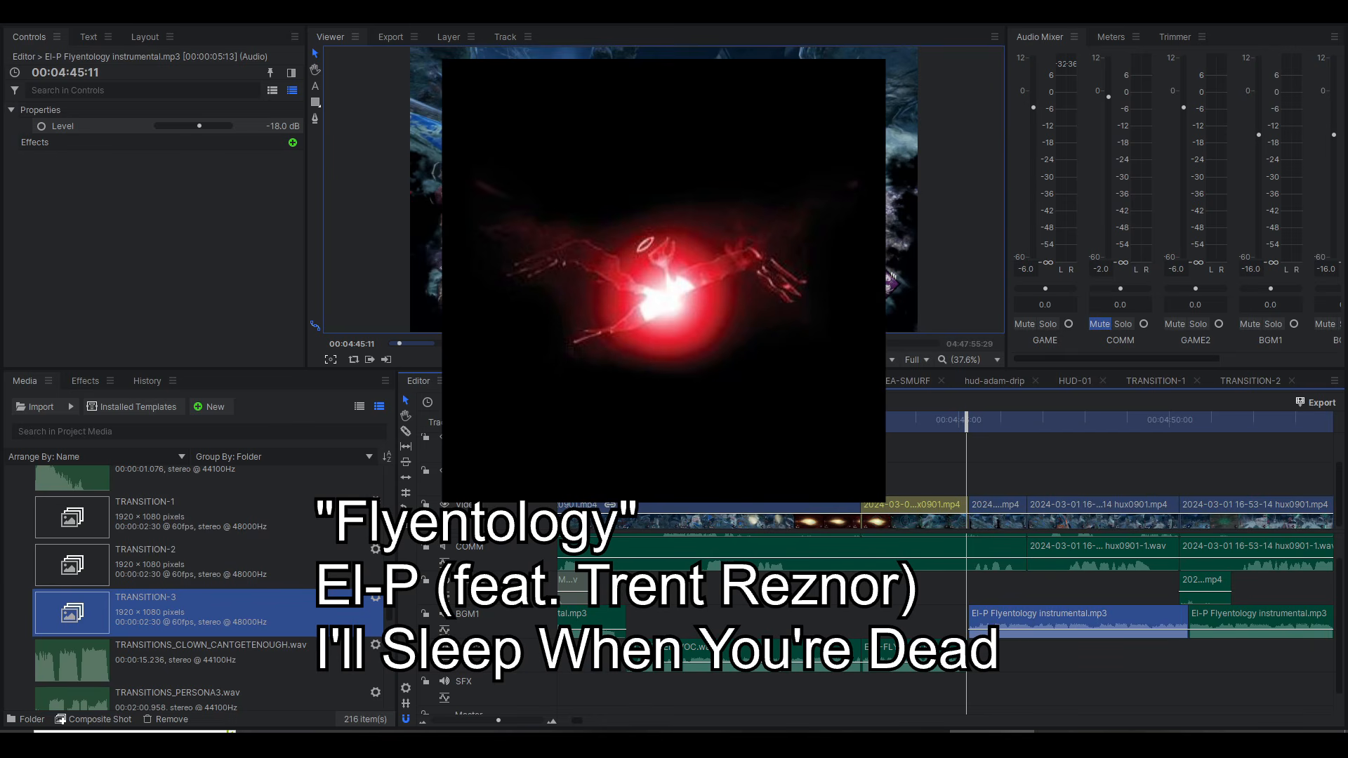
scroll(938, 587, up, 2)
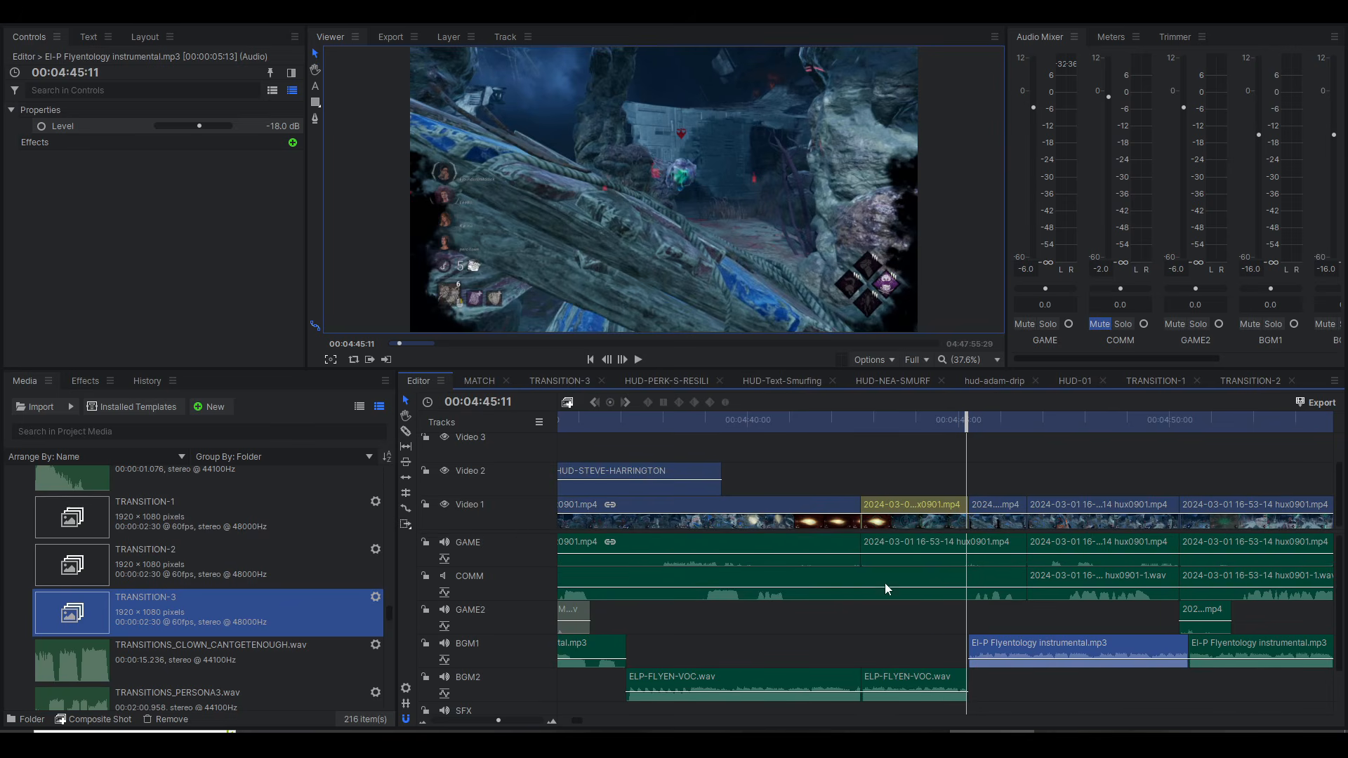
scroll(755, 575, down, 2)
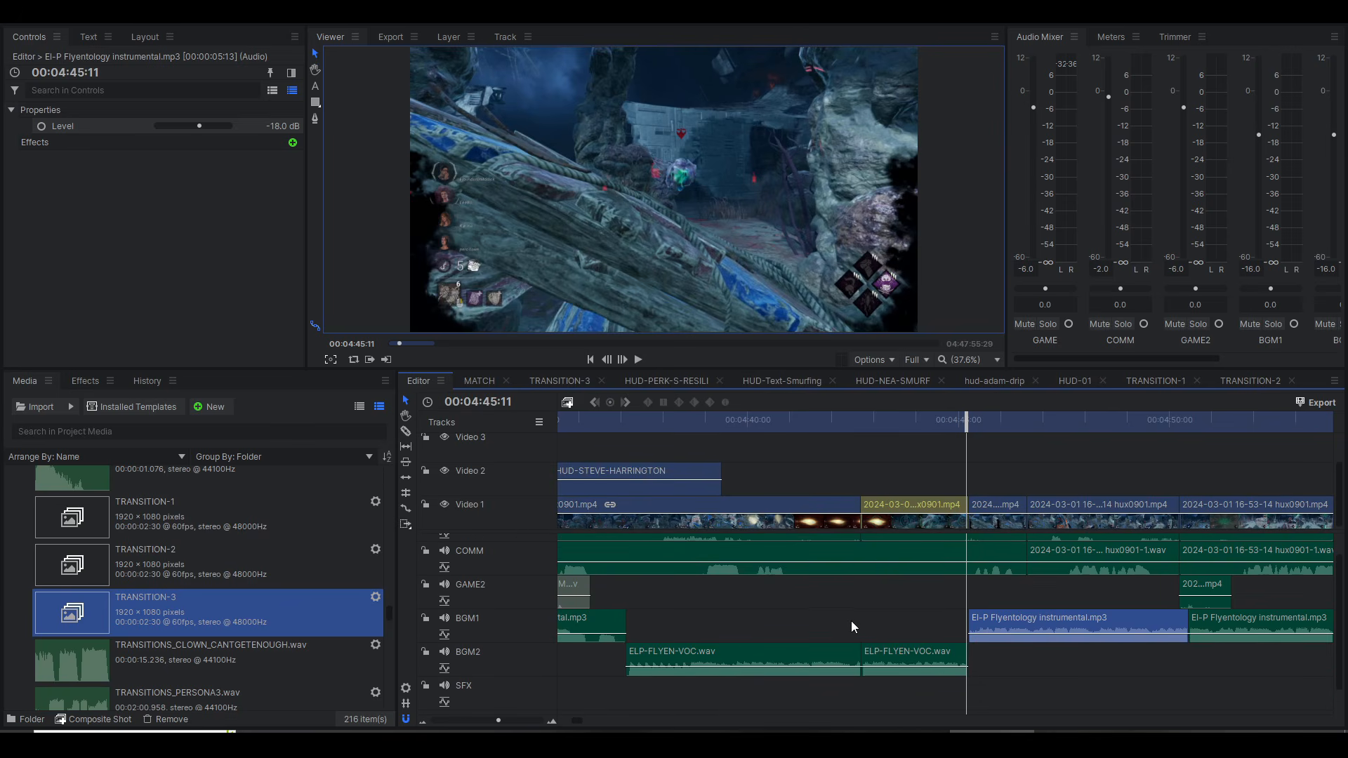
drag(851, 621, 795, 622)
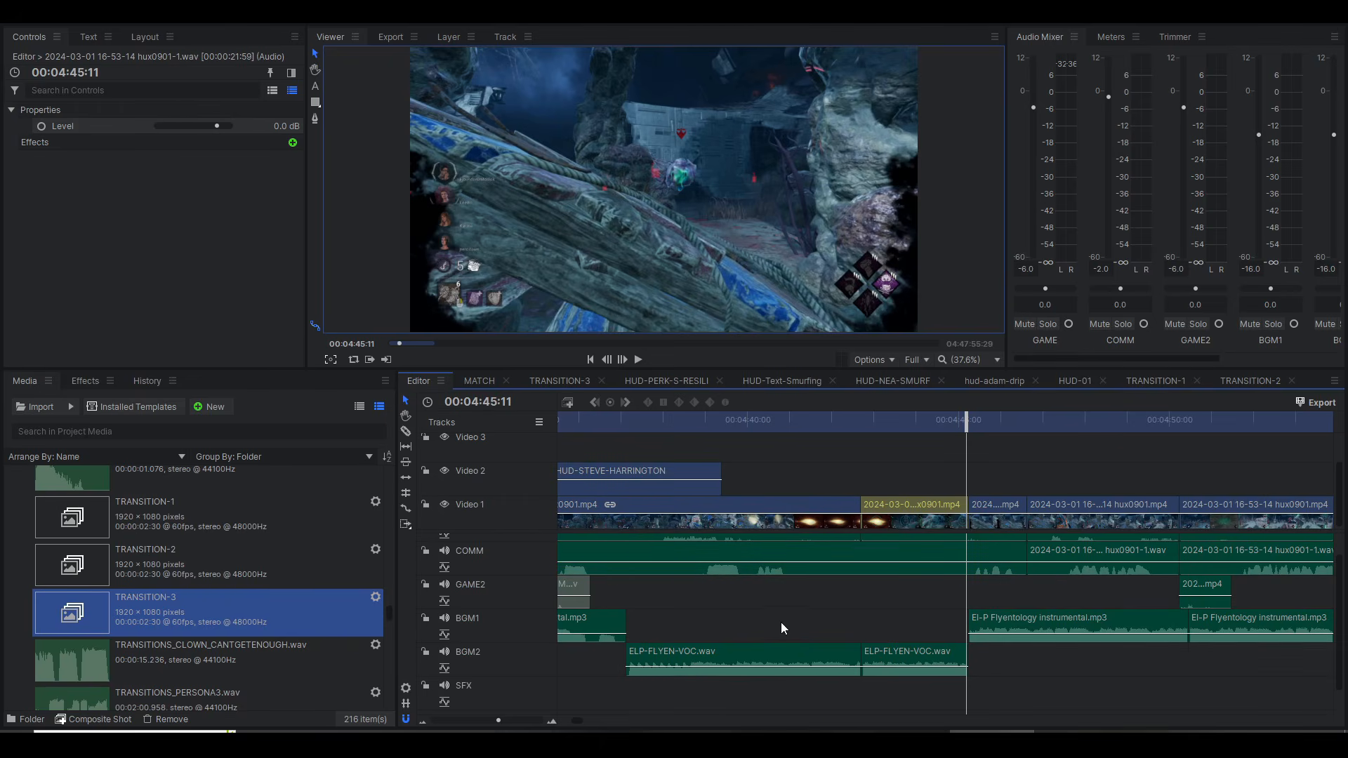
scroll(786, 623, left, 3)
click(702, 627)
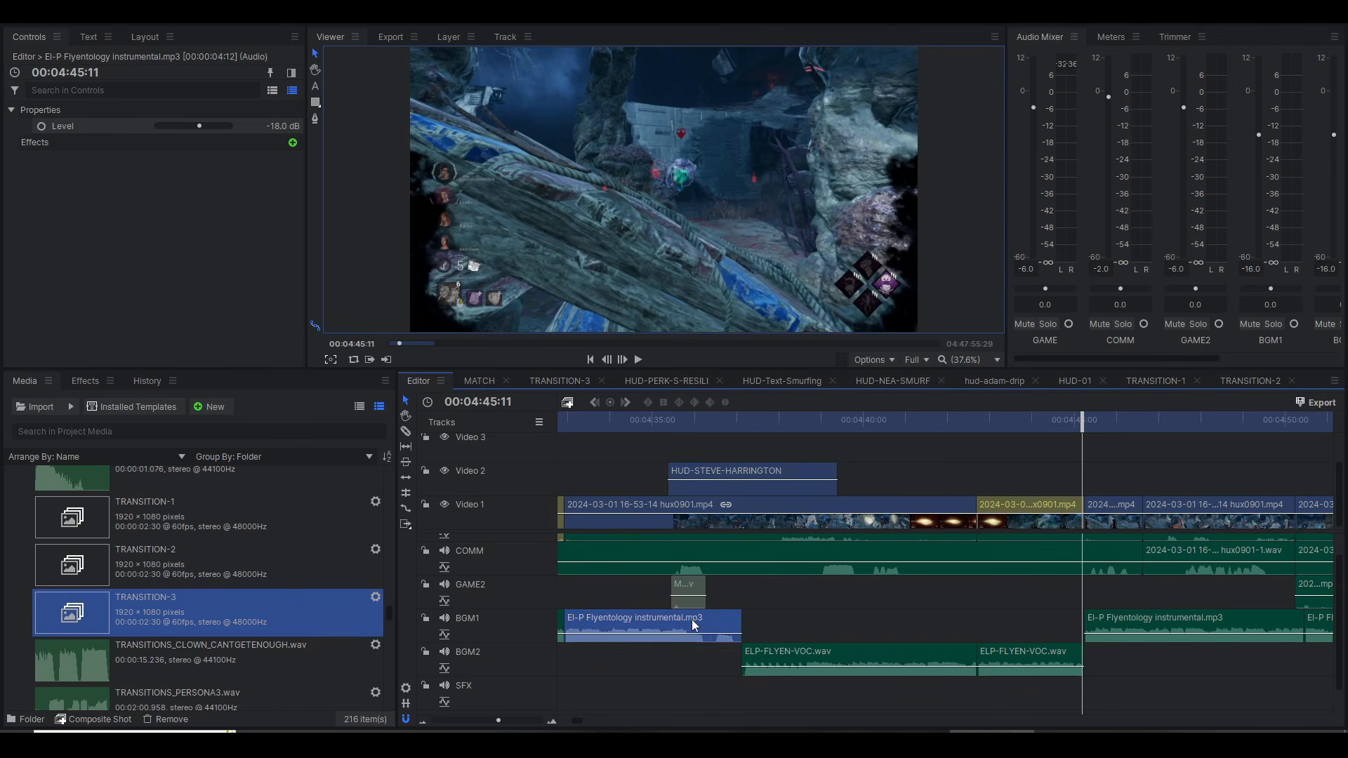
Step: Select the first ELP-FLYEN-VOC.wav clip on BGM2 and audition the change from instrumental to vocals, replaying from 00:04:40:33
click(760, 657)
click(702, 419)
key(space)
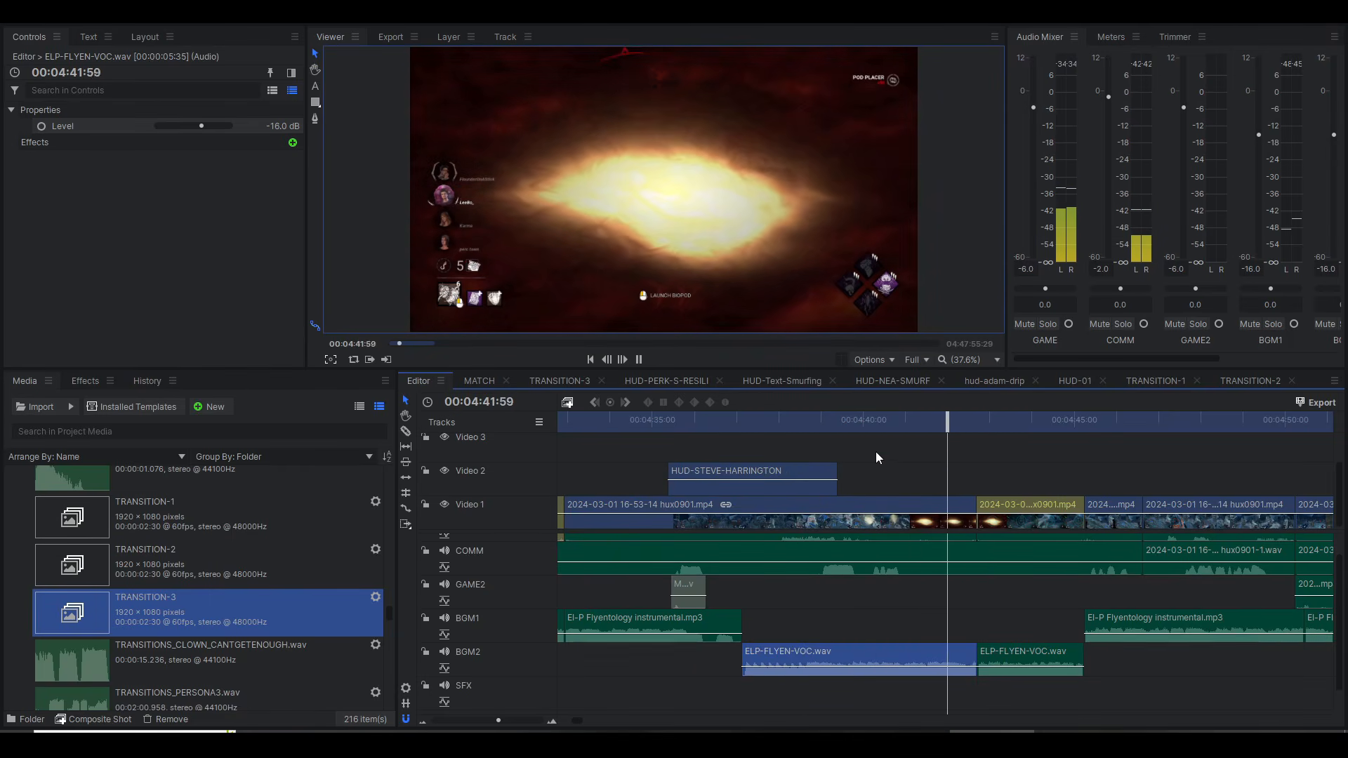
click(887, 421)
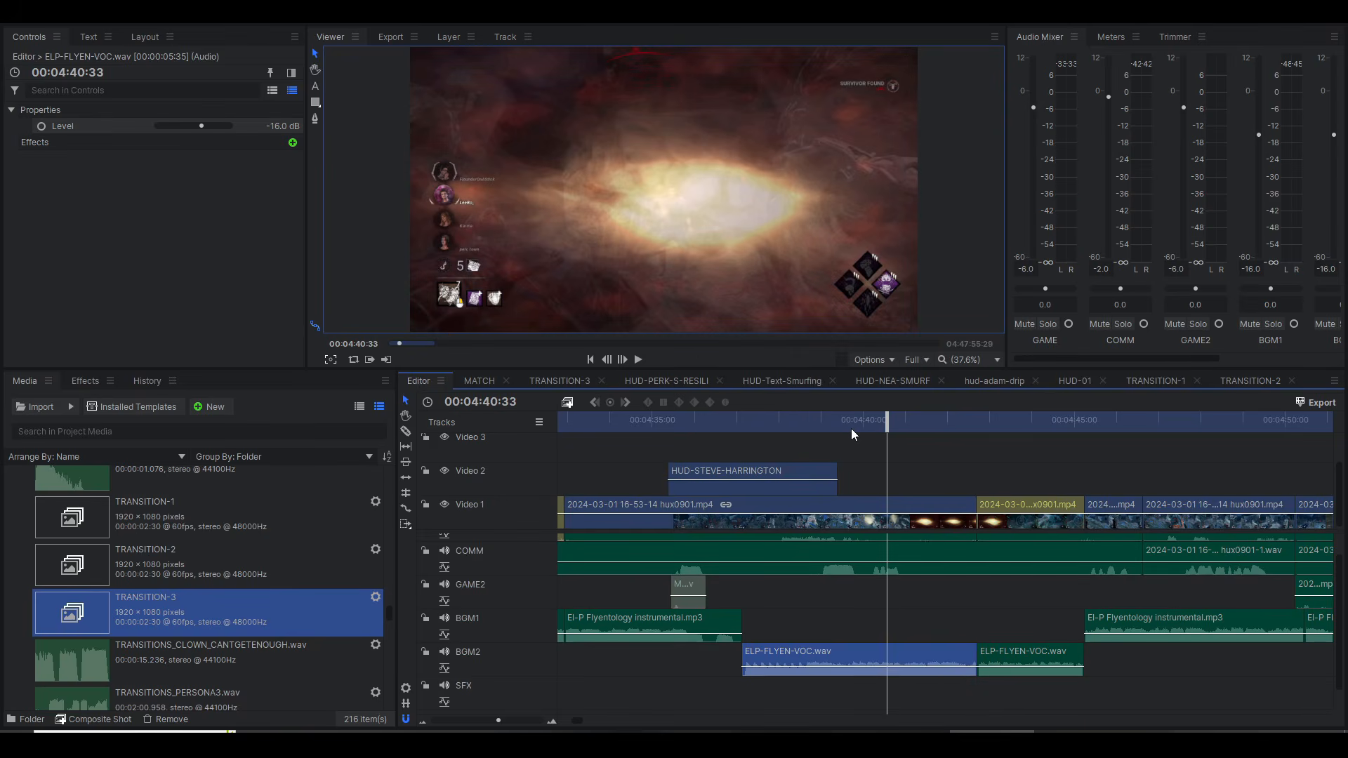
key(space)
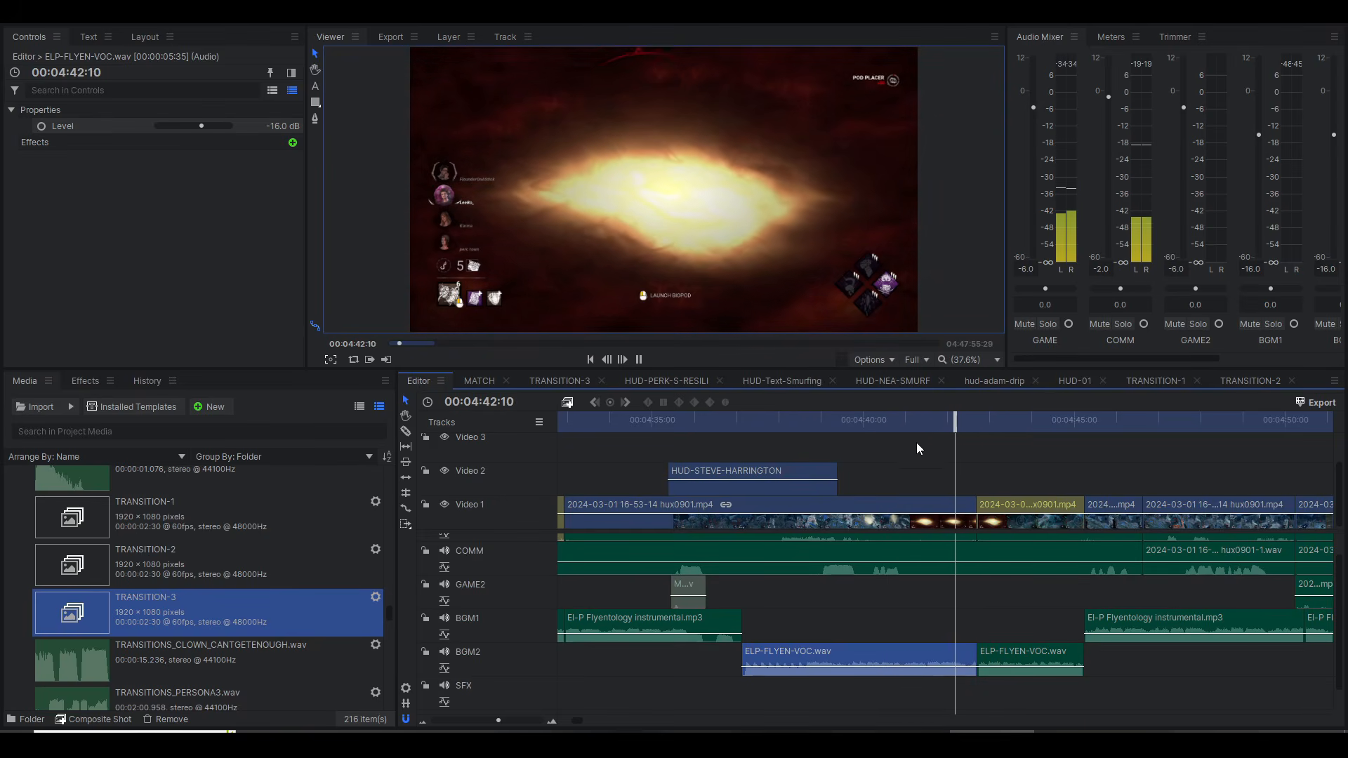
Step: Split the first ELP-FLYEN-VOC.wav clip at 00:04:41:29 and lower the level of its first part to the minimum
drag(929, 430, 927, 426)
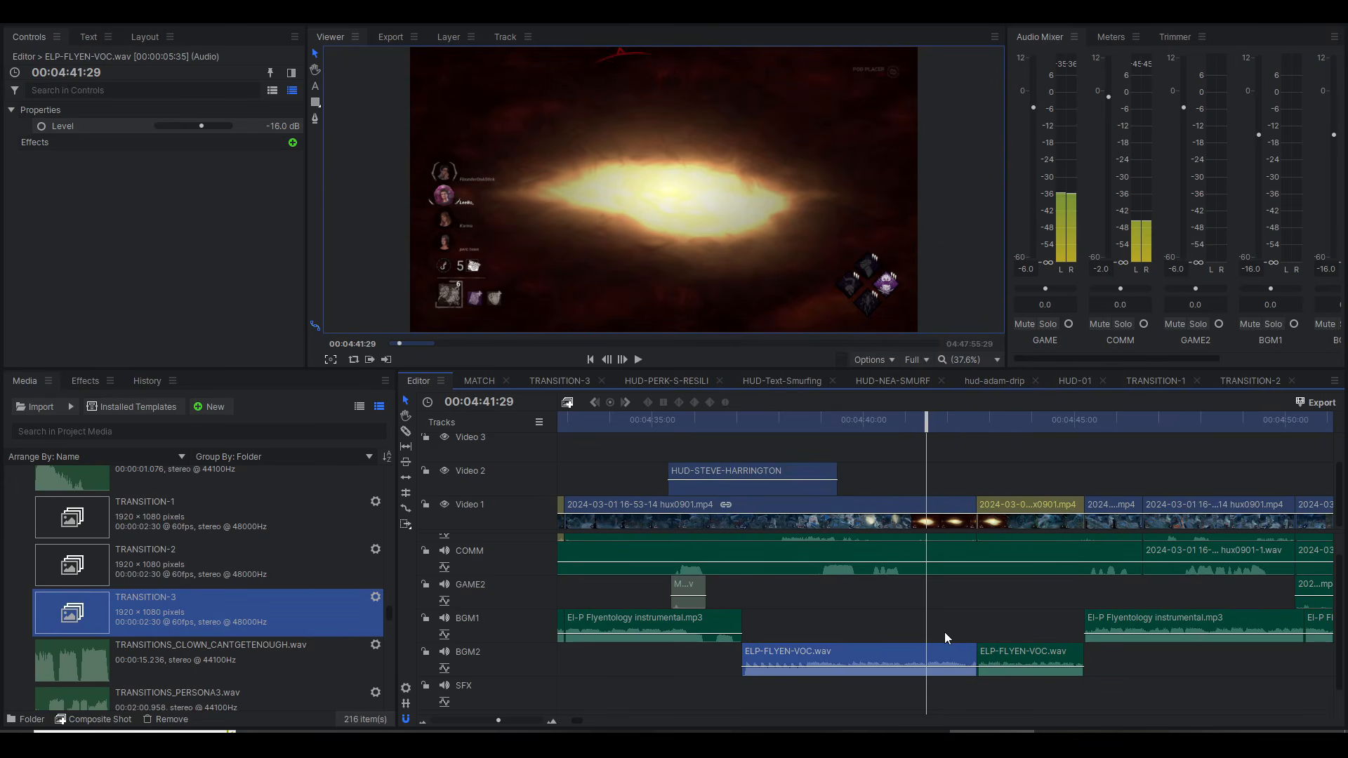
key(ctrl+shift+d)
drag(866, 666, 866, 692)
Step: Extend the instrumental clip preceding the vocals on BGM1 to the split at 00:04:41:29 and audition the music change
drag(745, 623, 926, 623)
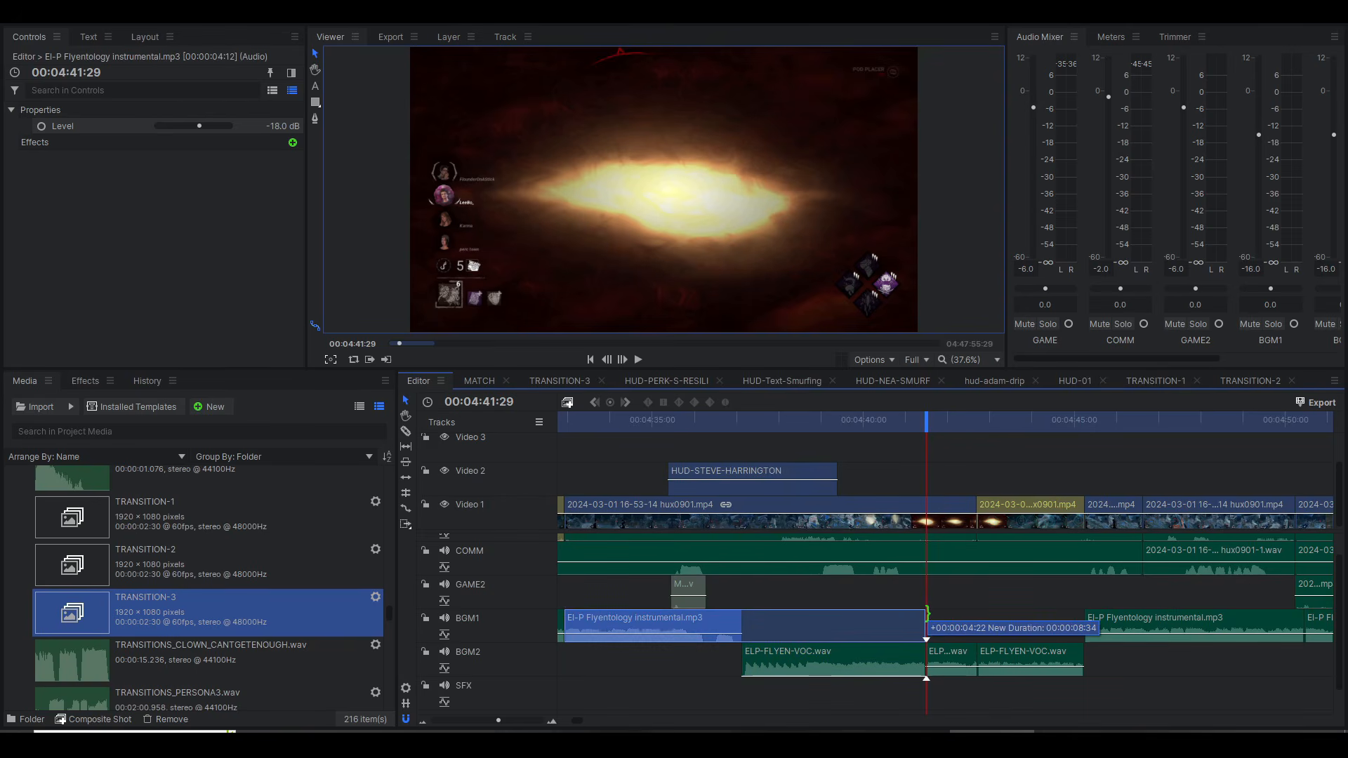
key(space)
click(799, 420)
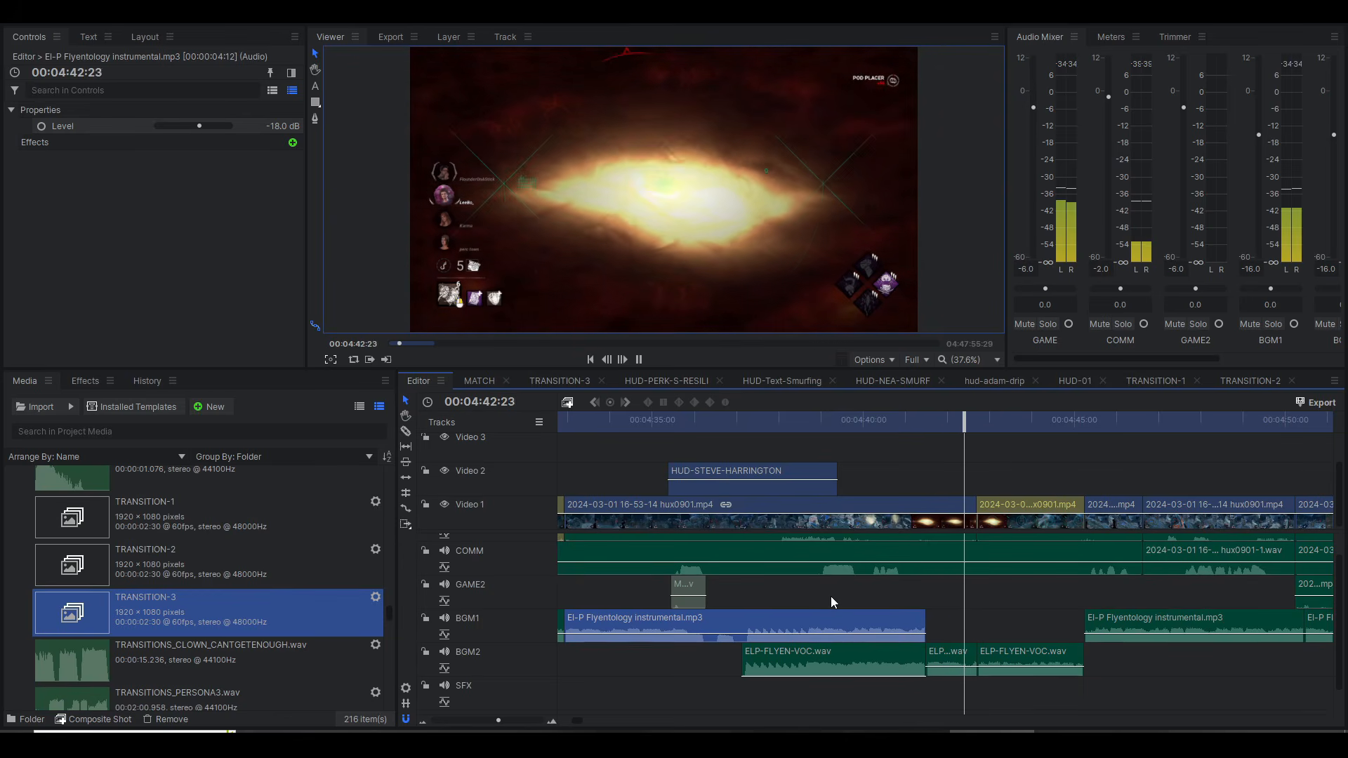
key(space)
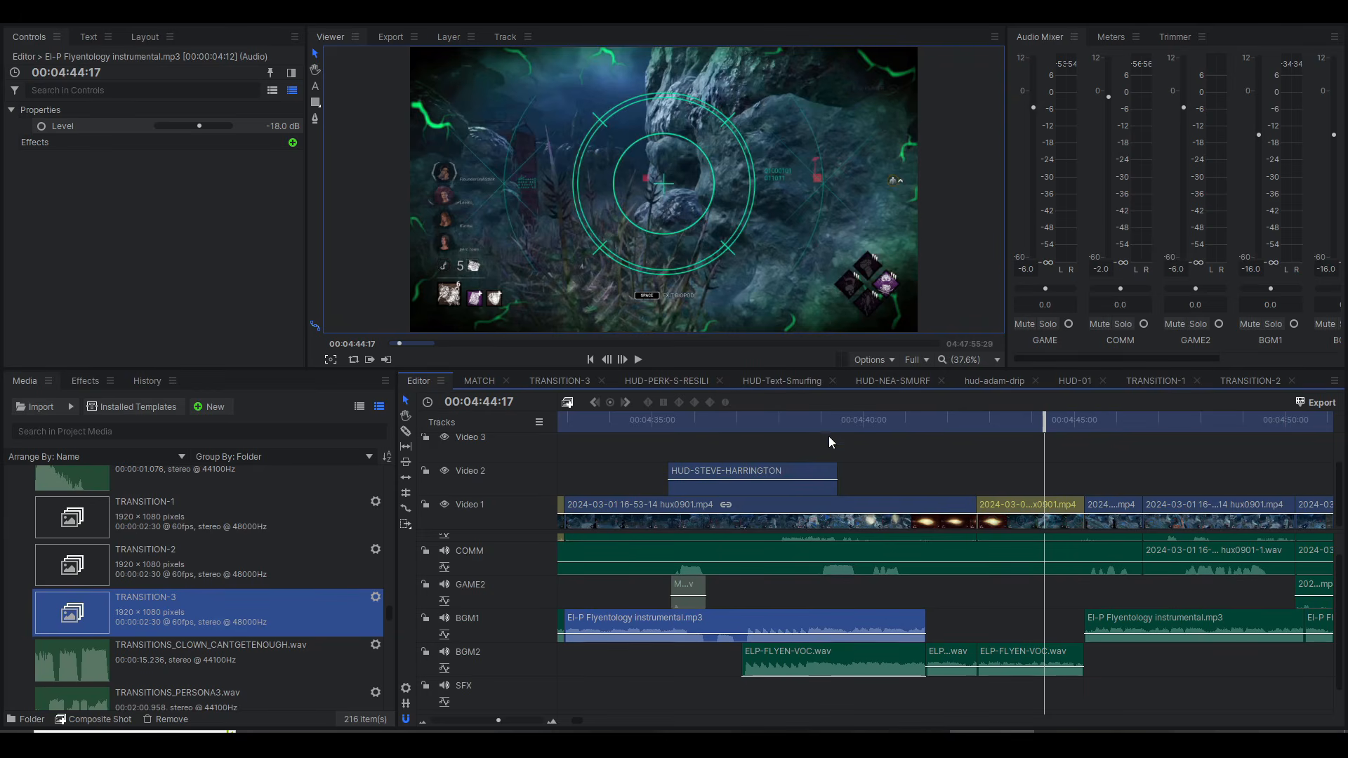
drag(859, 427, 877, 436)
Step: Examine how instrumental and vocal clips alternate between BGM1 and BGM2 in the timeline from about 00:05:10 to 00:06:00
click(981, 623)
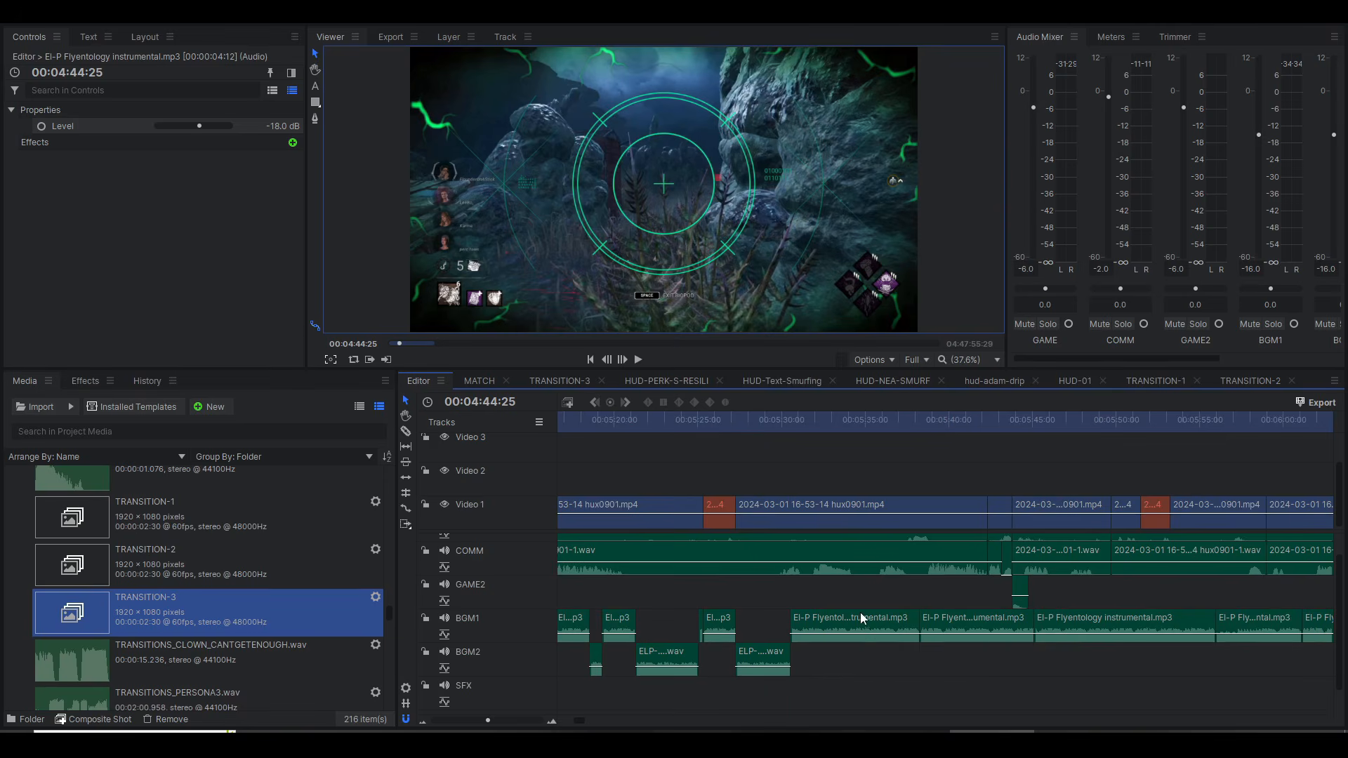
scroll(837, 601, left, 8)
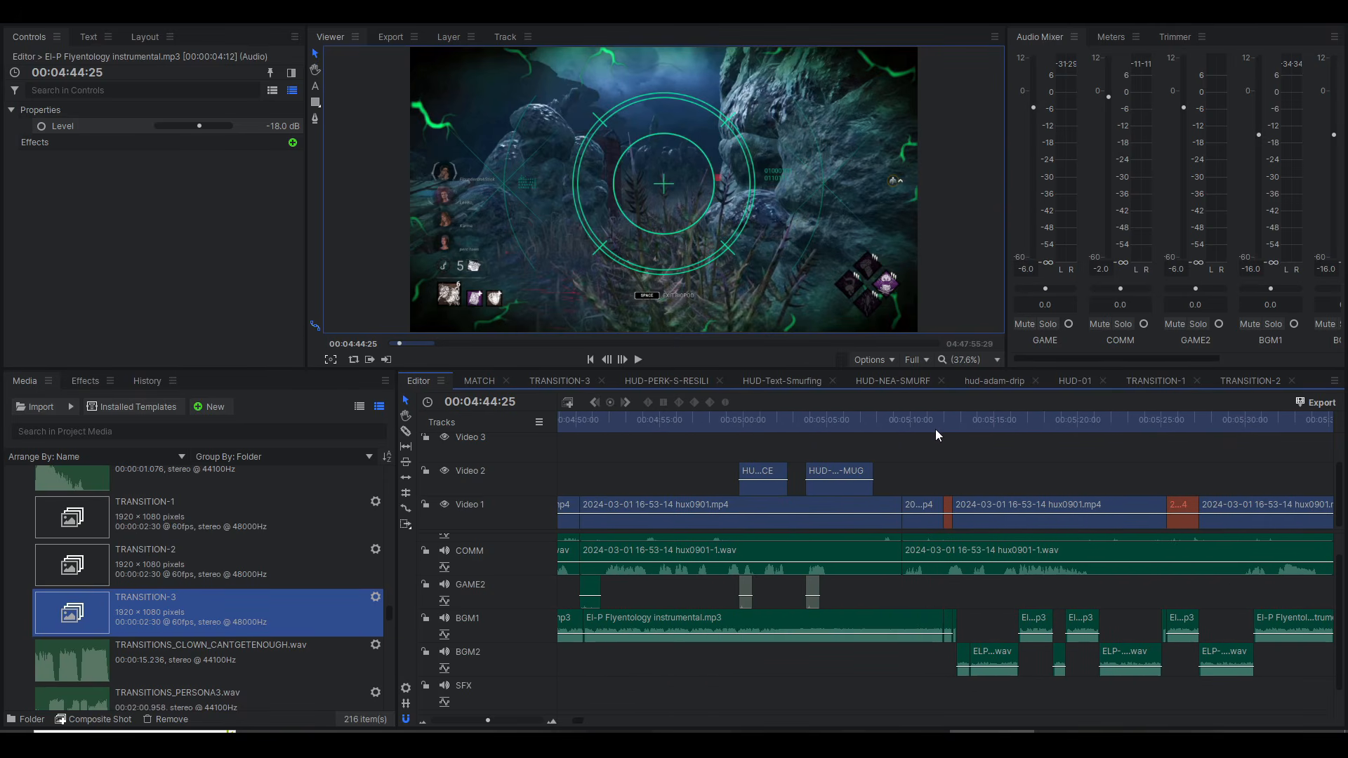
scroll(765, 453, left, 4)
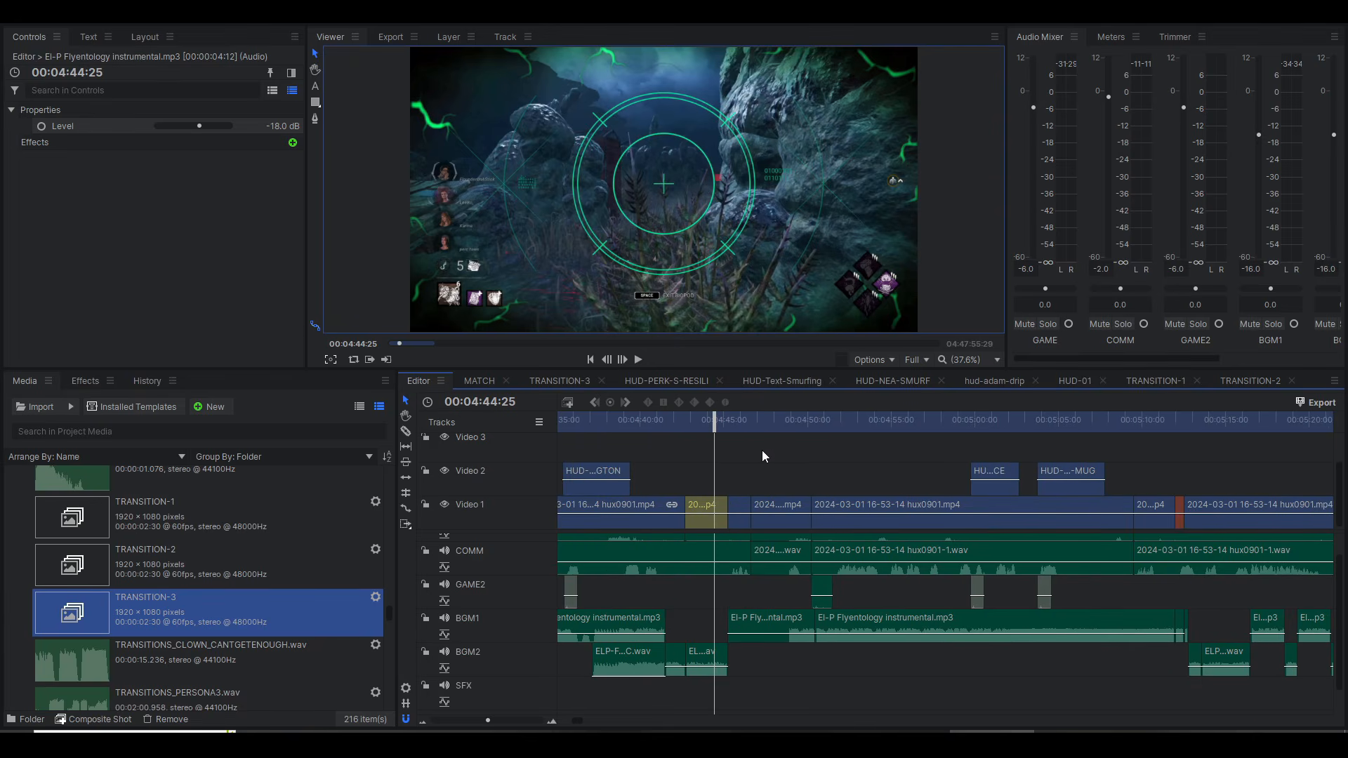
Step: Play from the yellow-labelled clip into the returning instrumental and place the playhead at 00:04:45:24
click(717, 422)
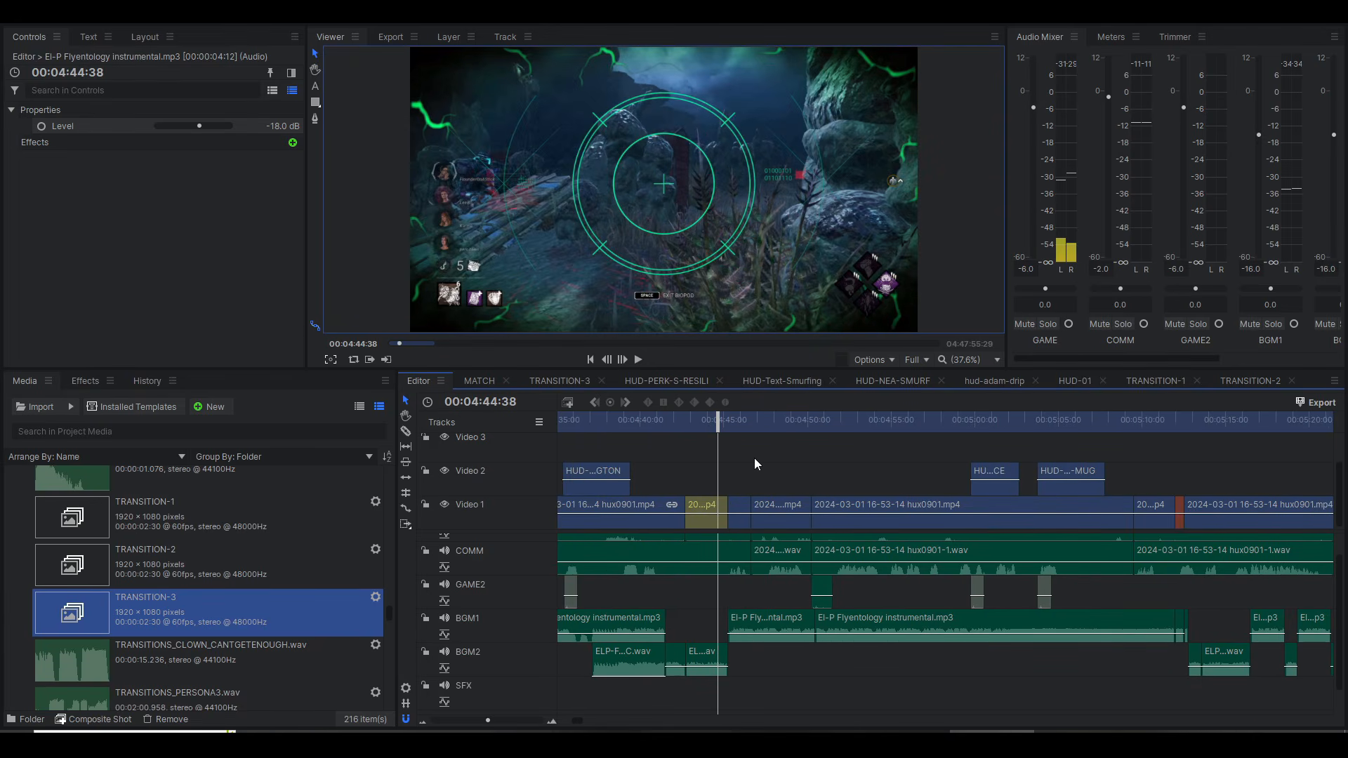
scroll(755, 458, up, 3)
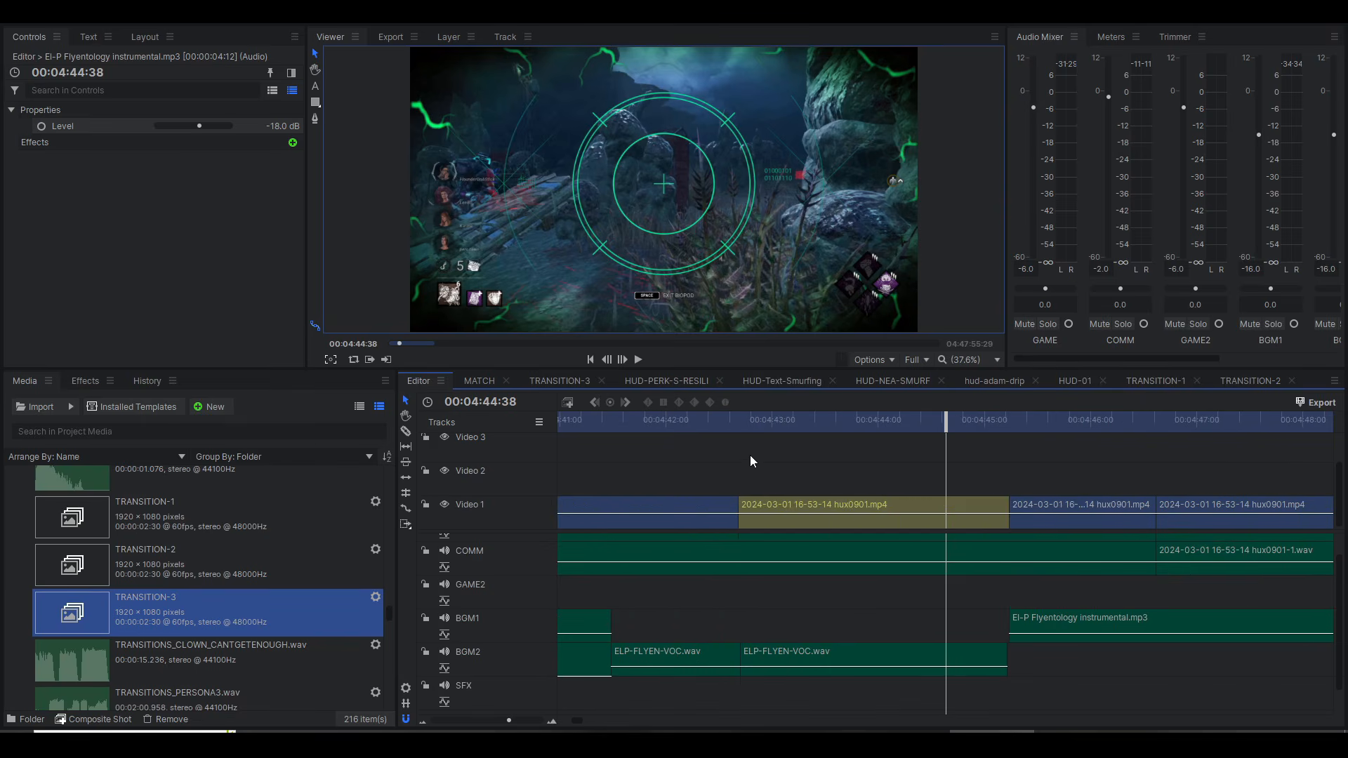
click(781, 420)
key(space)
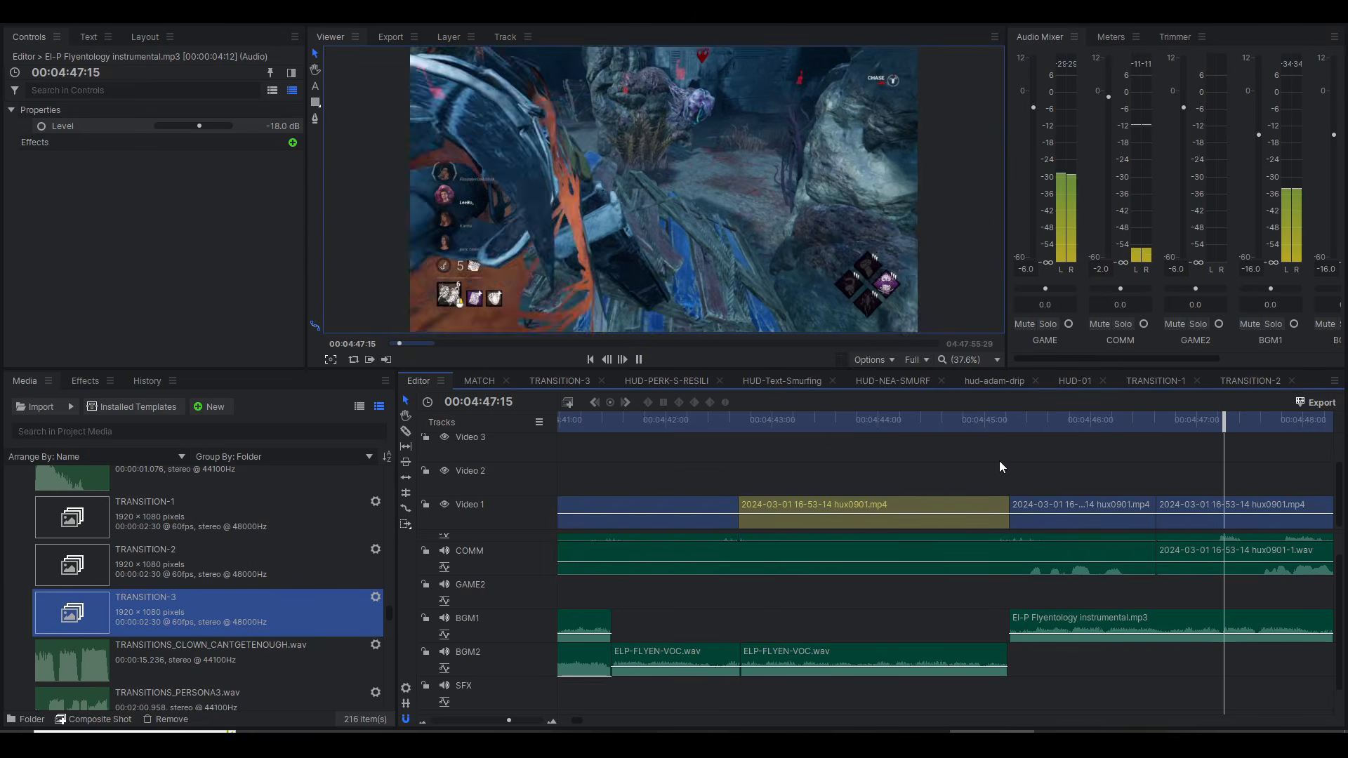
click(953, 419)
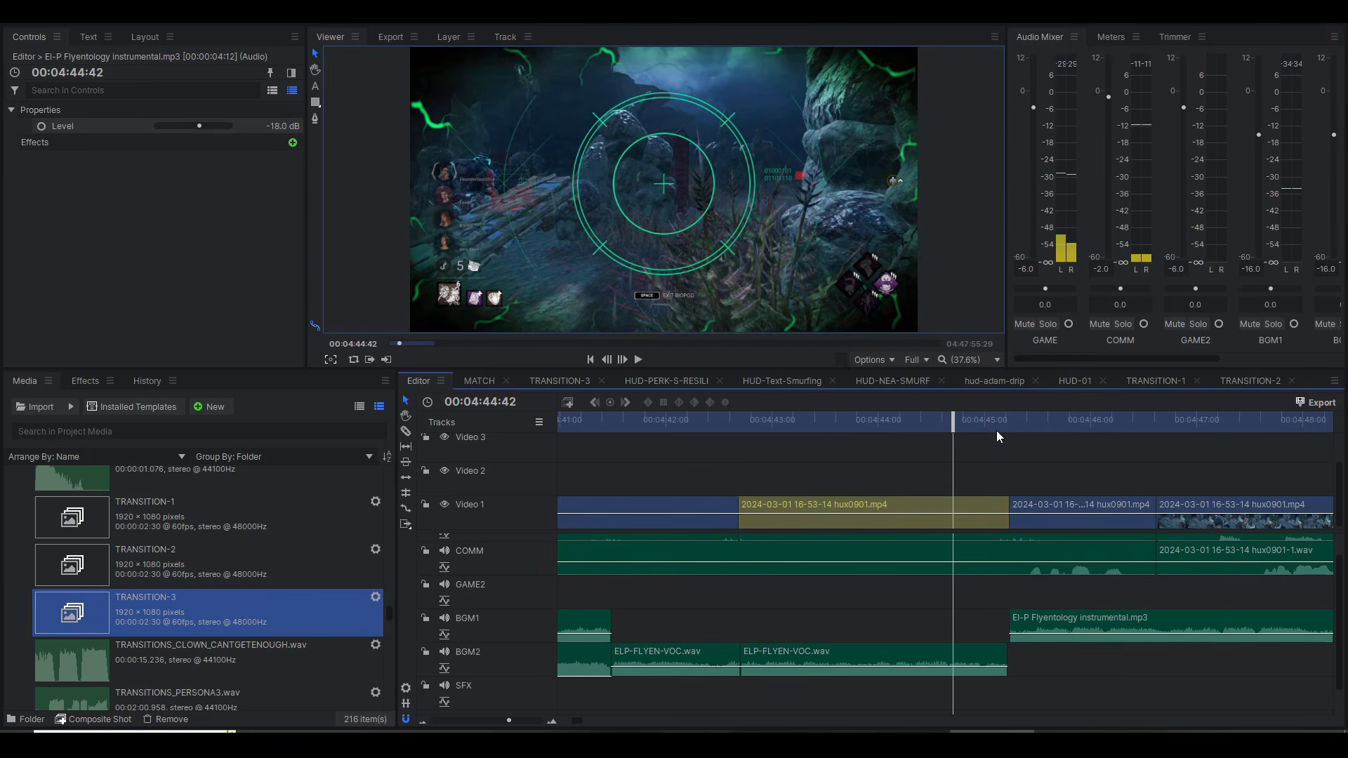
click(1027, 429)
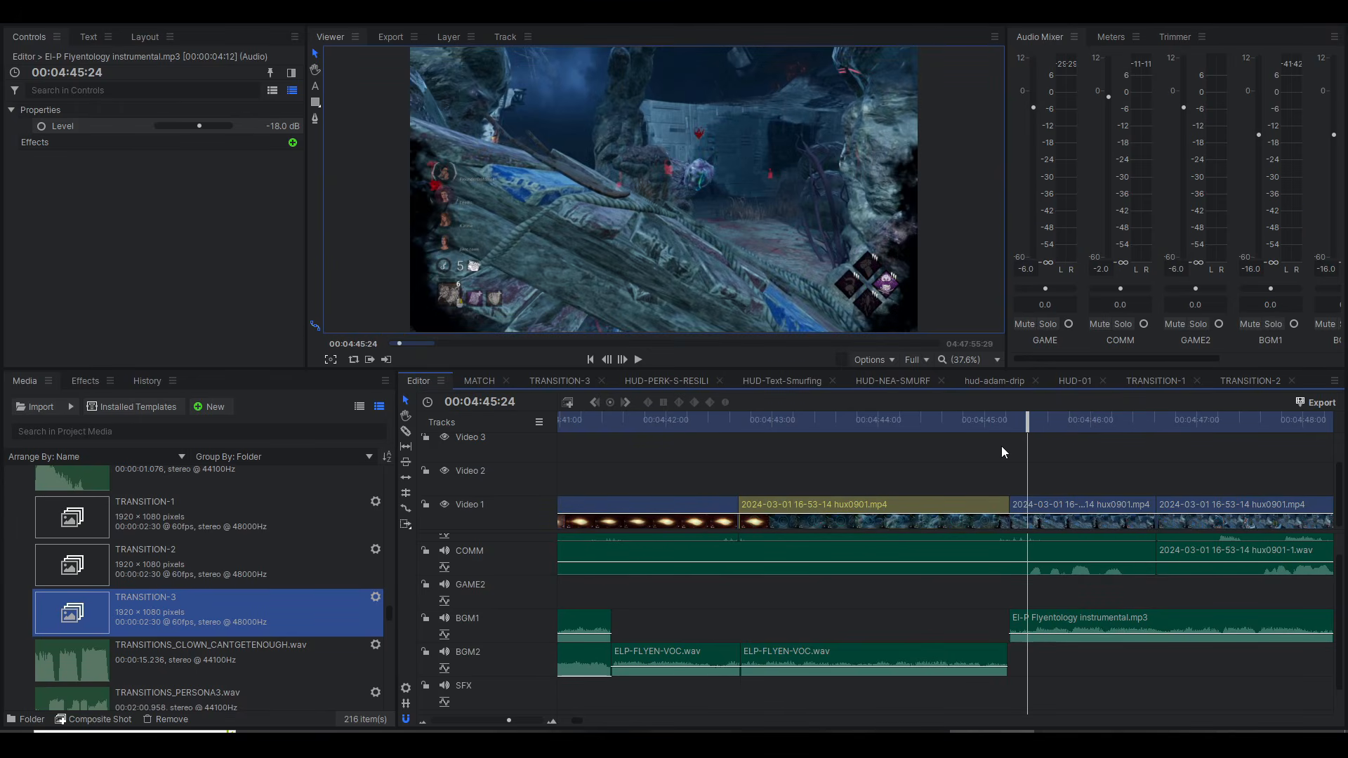
Step: Play the two HUD clips on Video 2 from 00:04:59:40
scroll(1000, 450, down, 5)
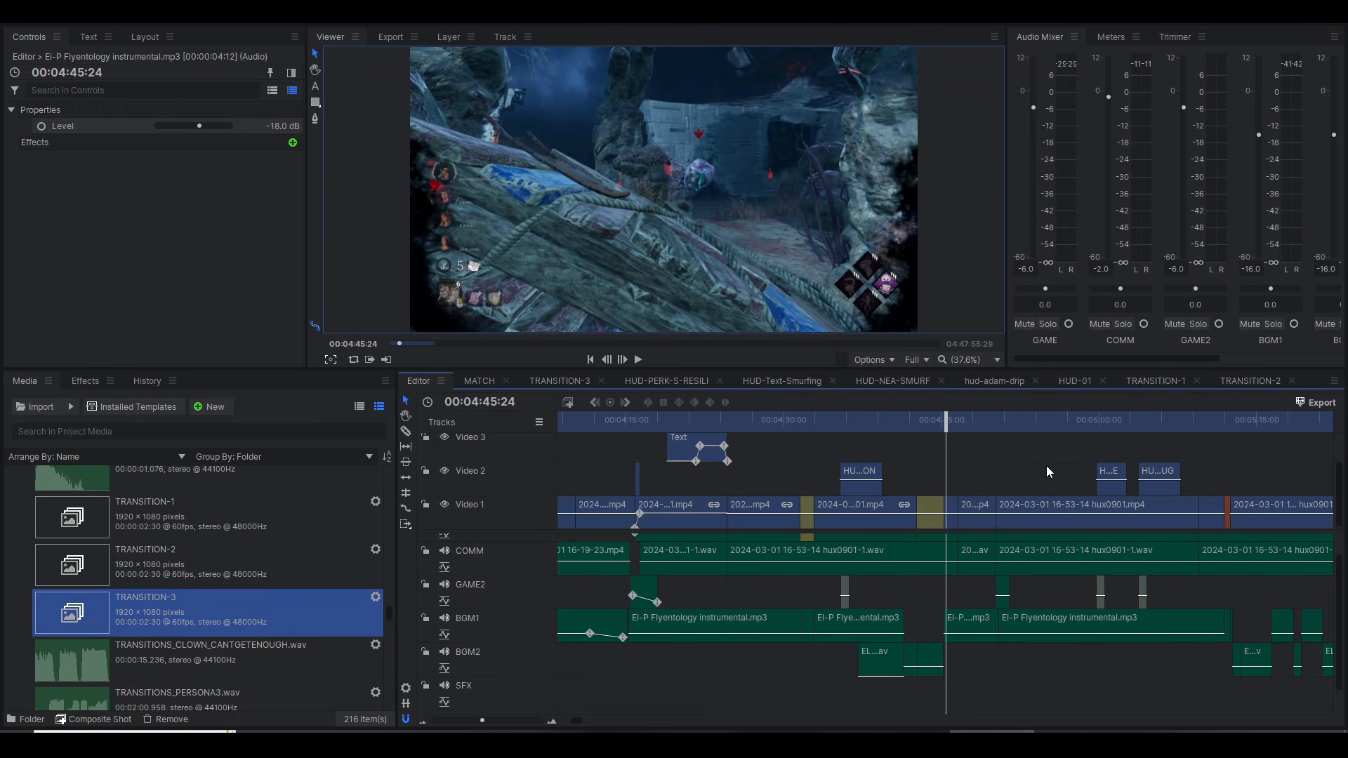
scroll(1038, 579, up, 1)
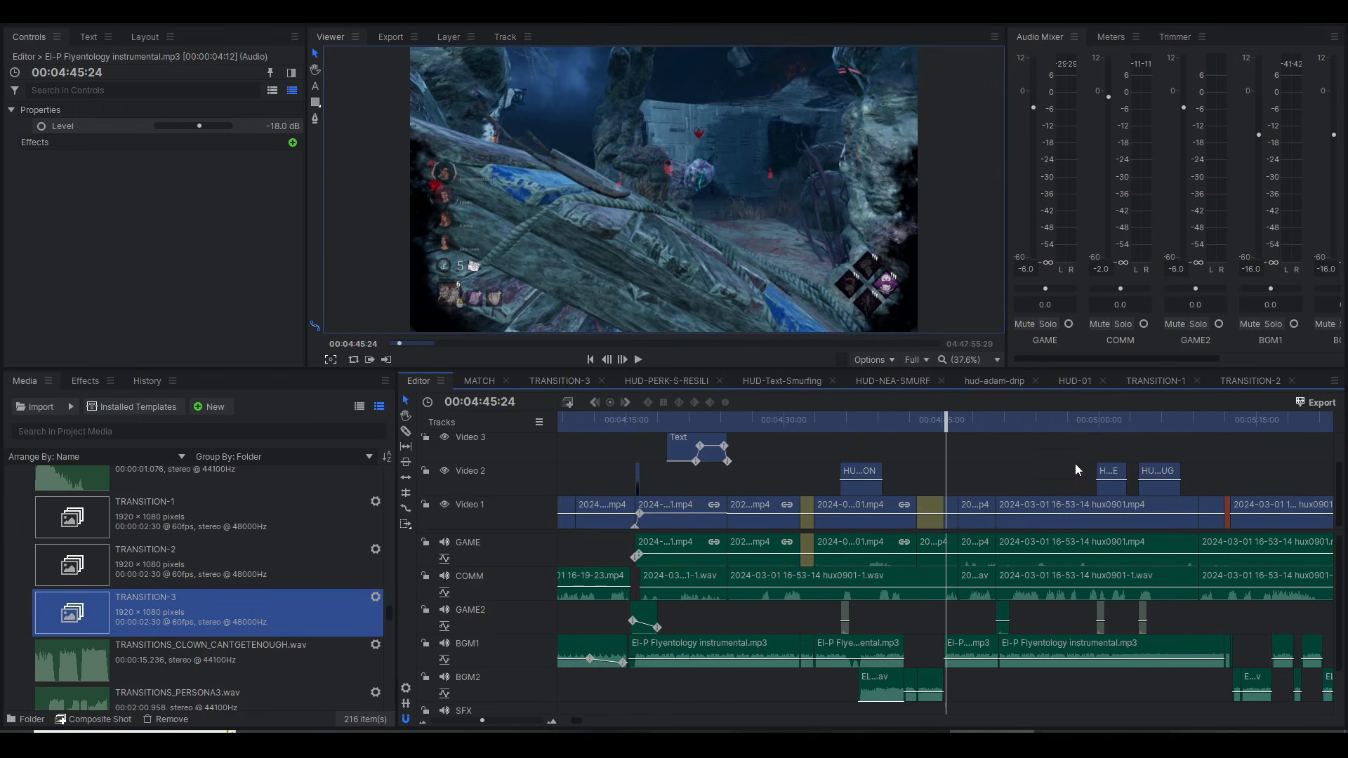
click(1097, 422)
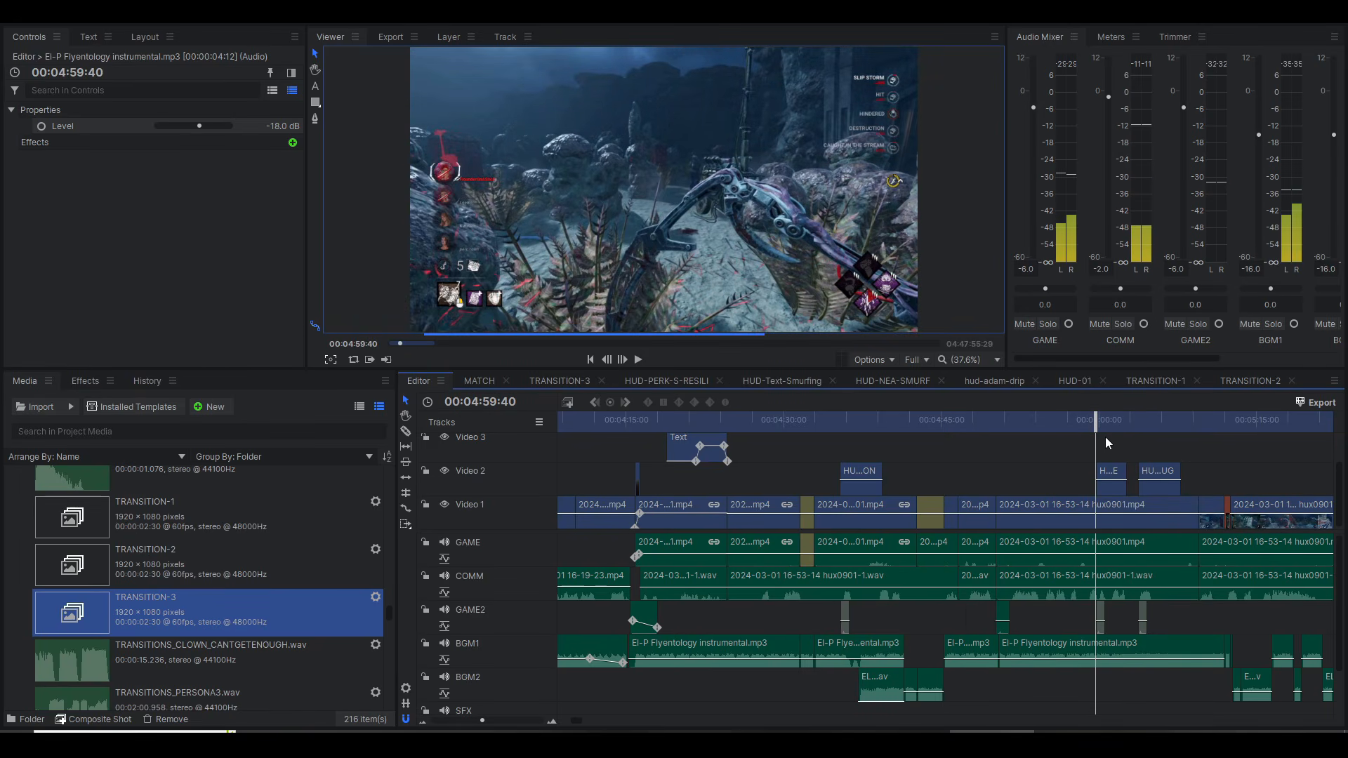
key(space)
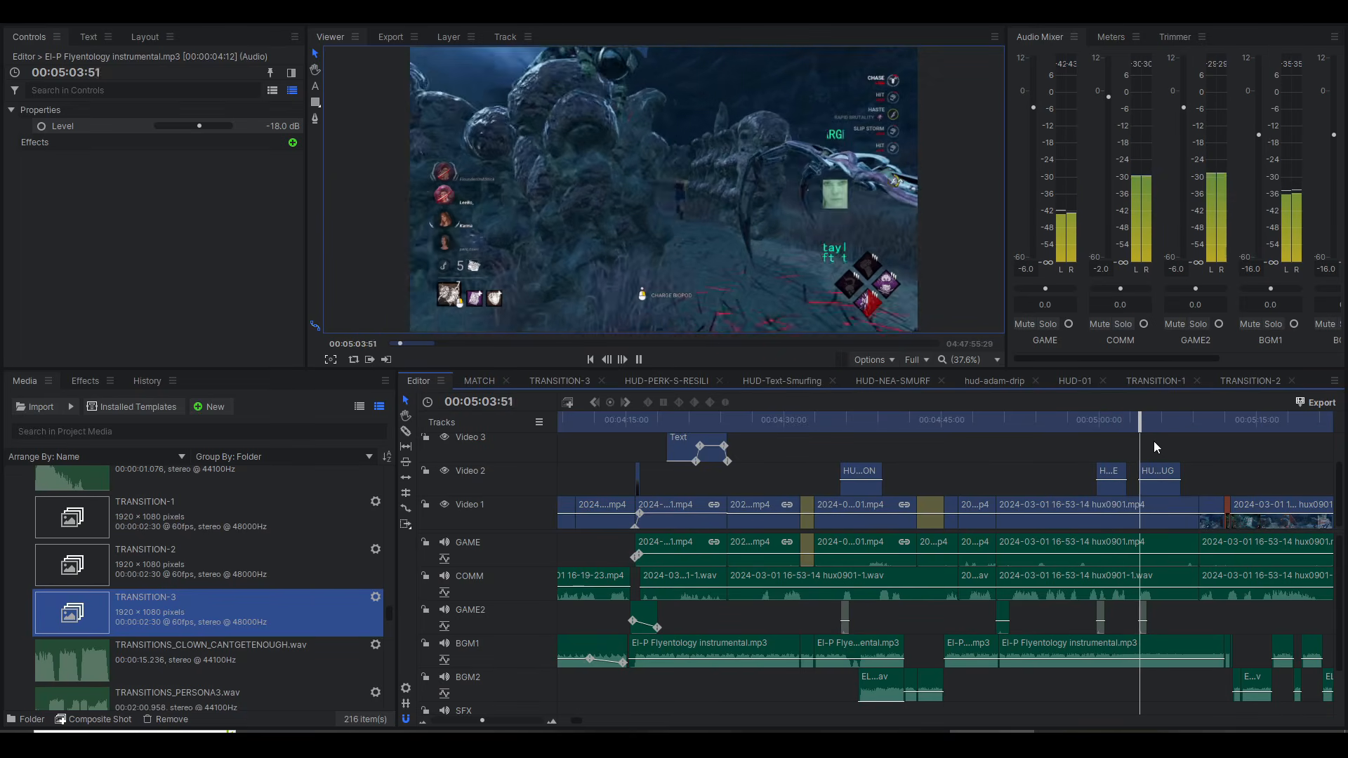
Step: Pause at 00:05:04:58 and inspect the TARGET mugshot HUD overlay up close in the viewer
key(space)
scroll(862, 166, up, 4)
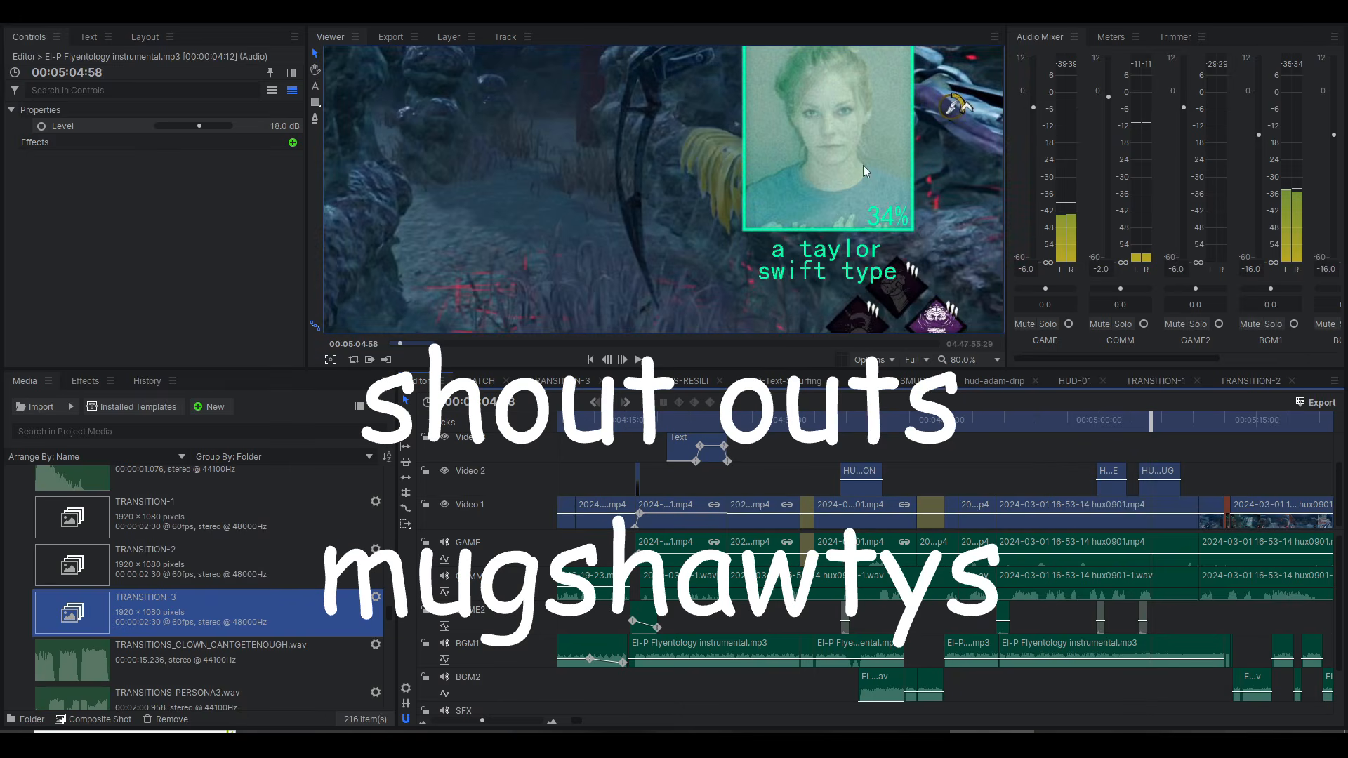
scroll(845, 133, up, 5)
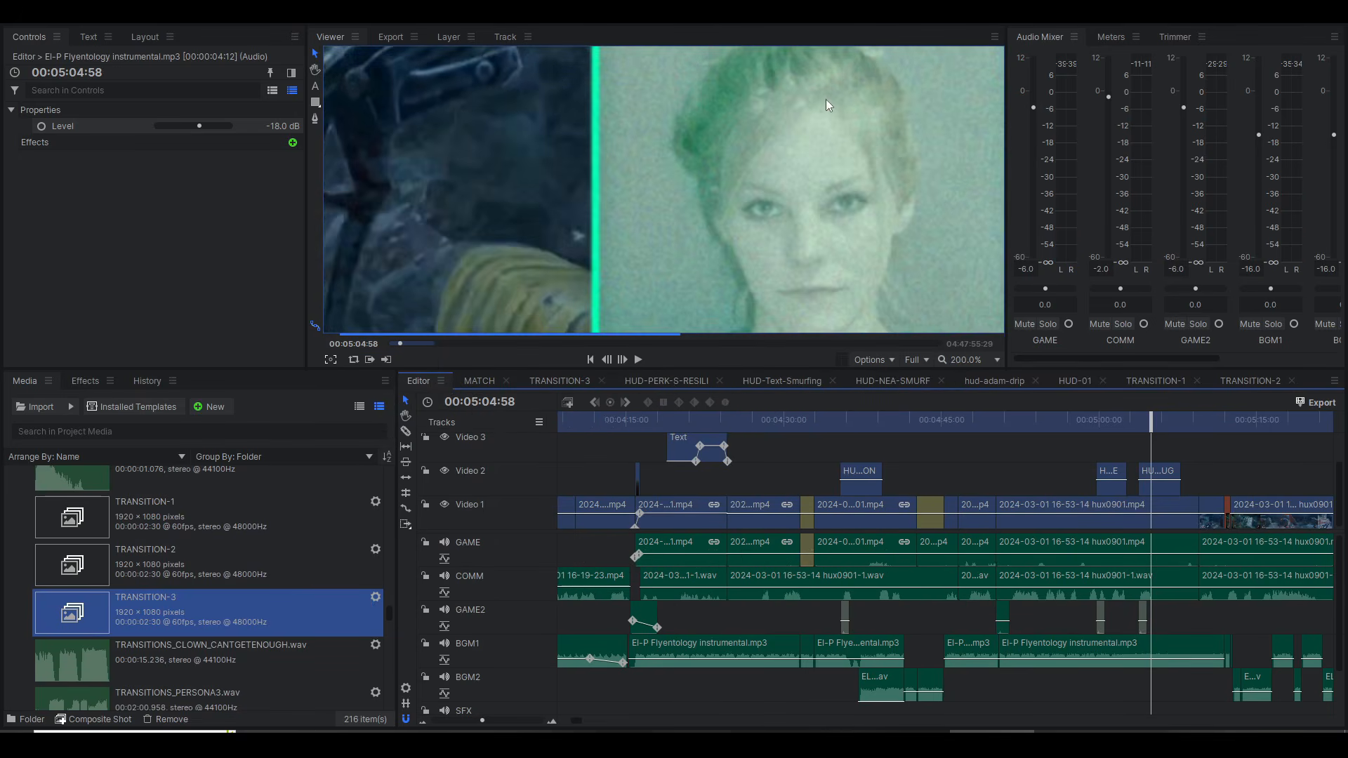
scroll(826, 99, down, 6)
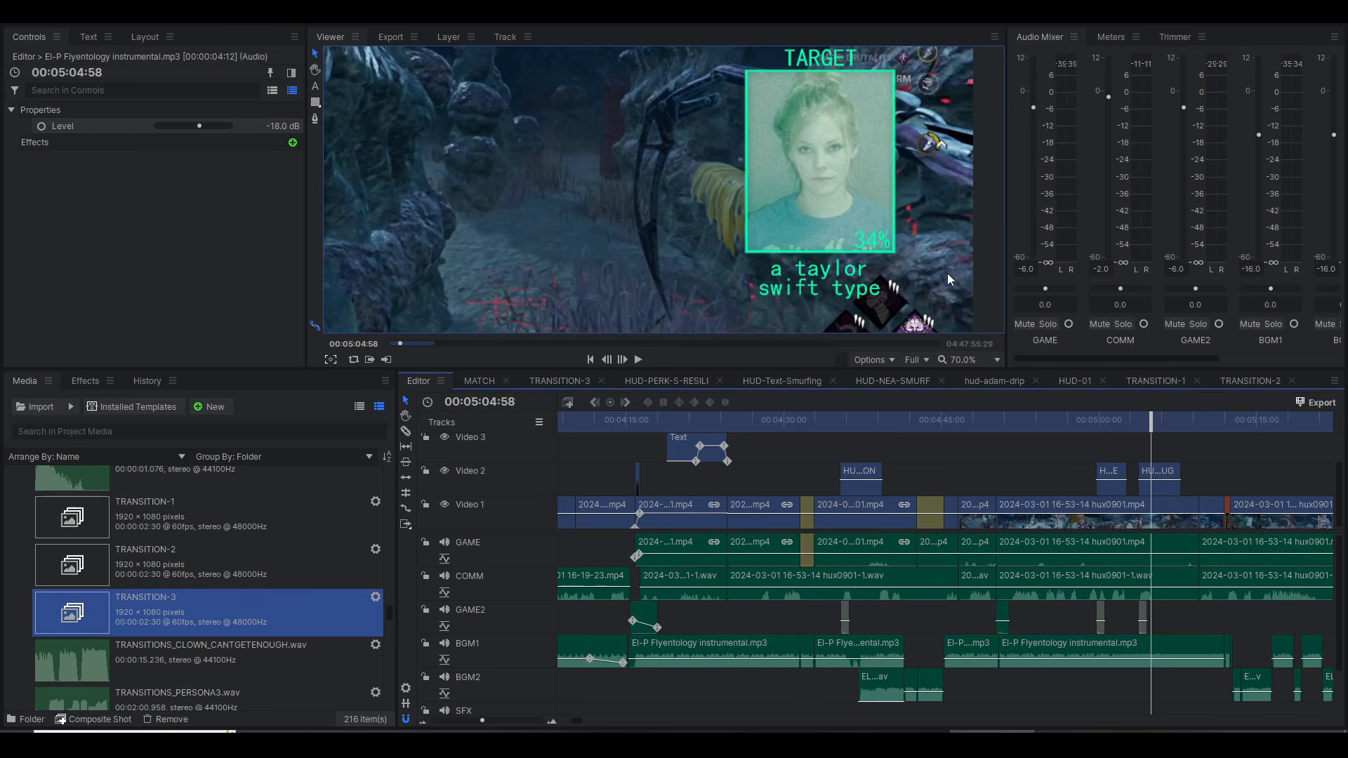
scroll(820, 217, up, 5)
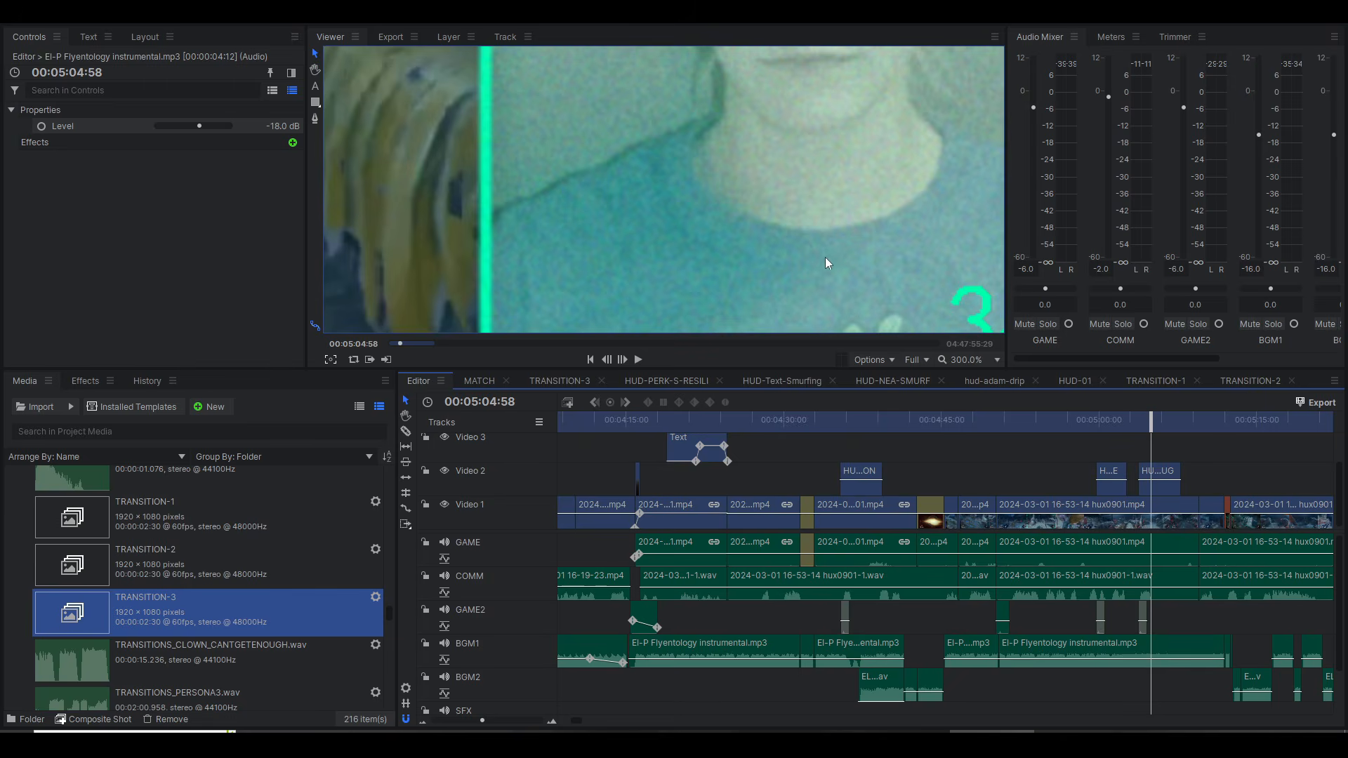
scroll(826, 262, down, 3)
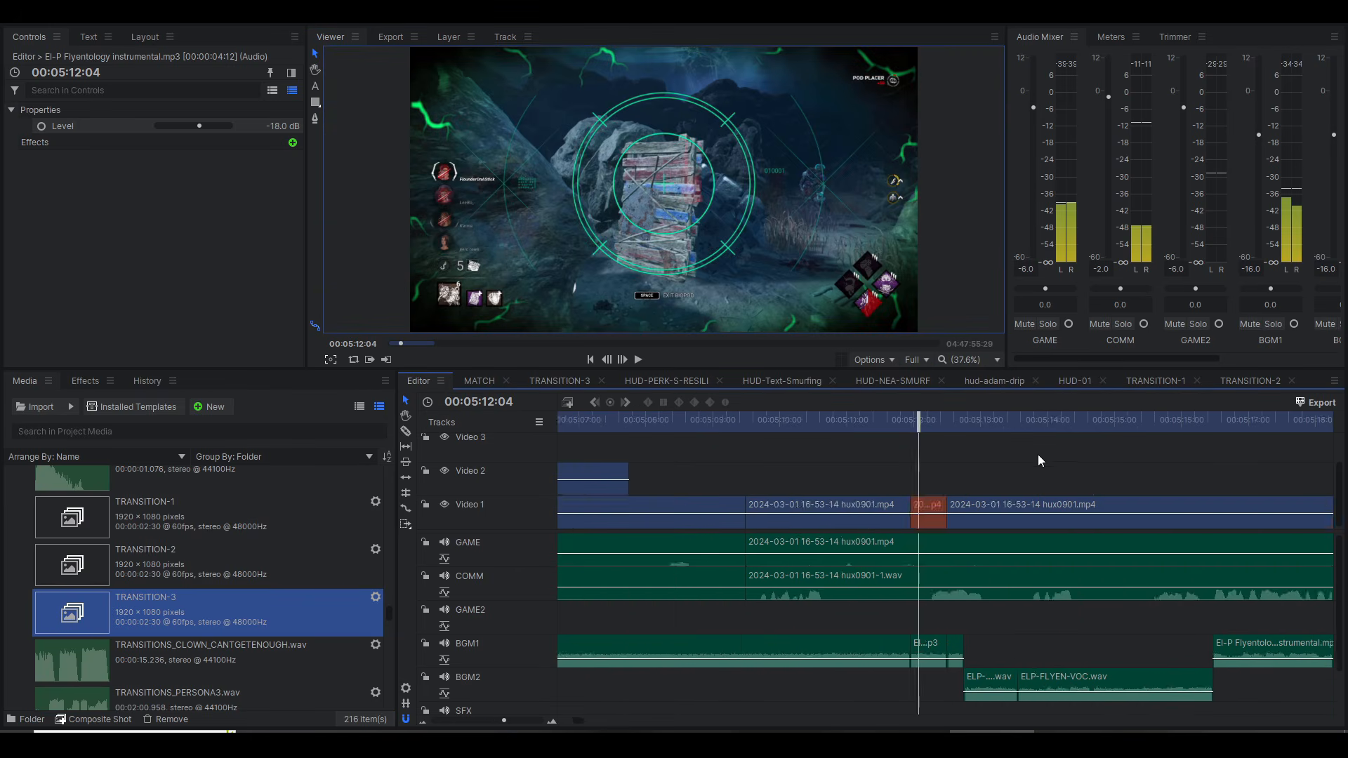
Step: Play the sequence from 00:07:17:43 into the HUD-EMP clip on Video 2
scroll(1038, 454, up, 3)
scroll(976, 645, up, 2)
scroll(961, 633, down, 10)
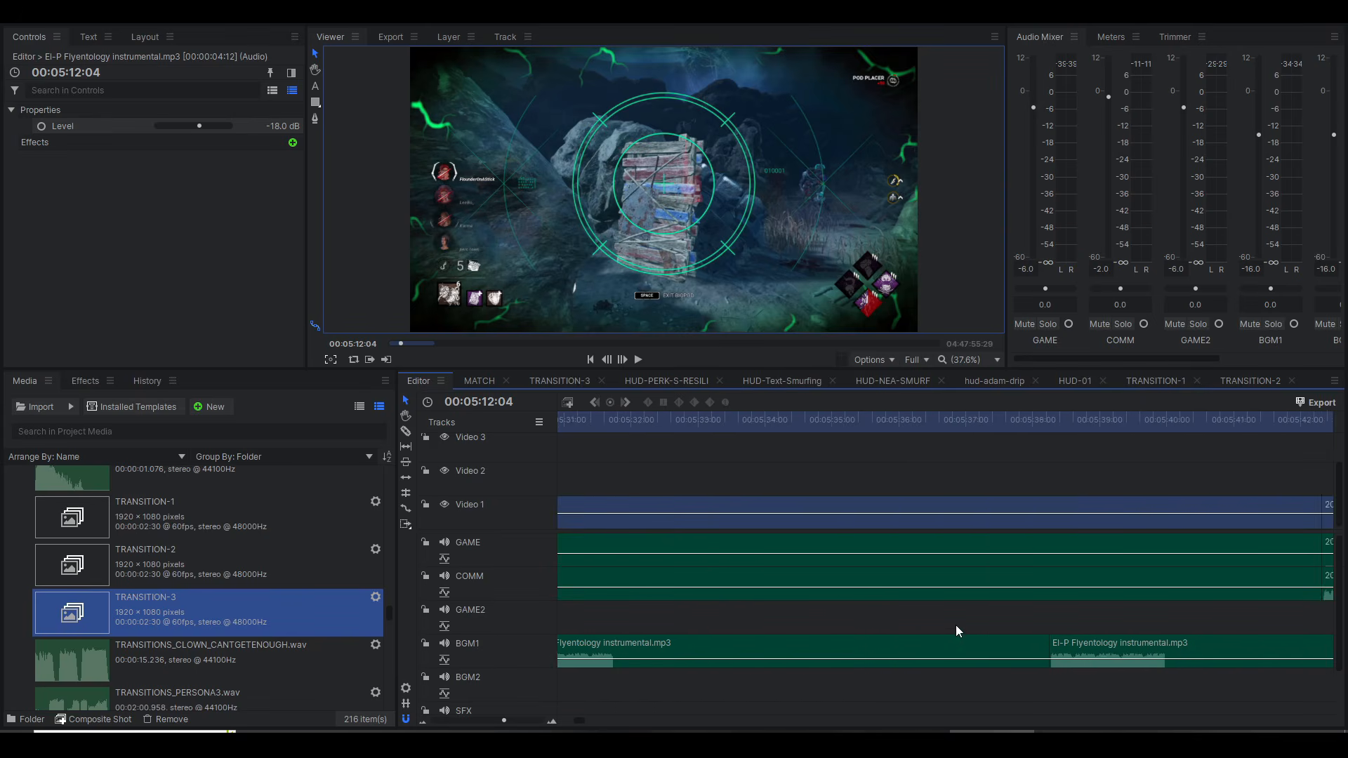
scroll(948, 622, down, 5)
click(946, 422)
click(1100, 422)
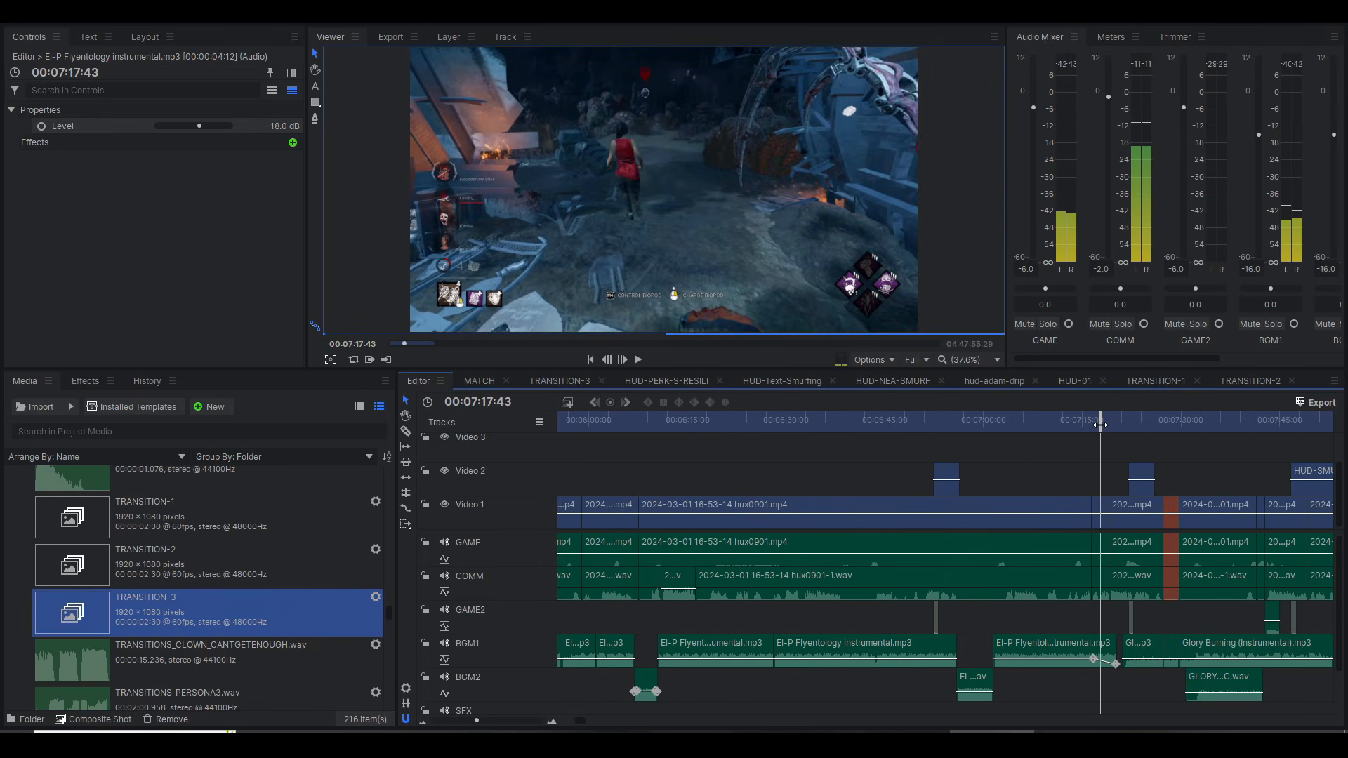
key(space)
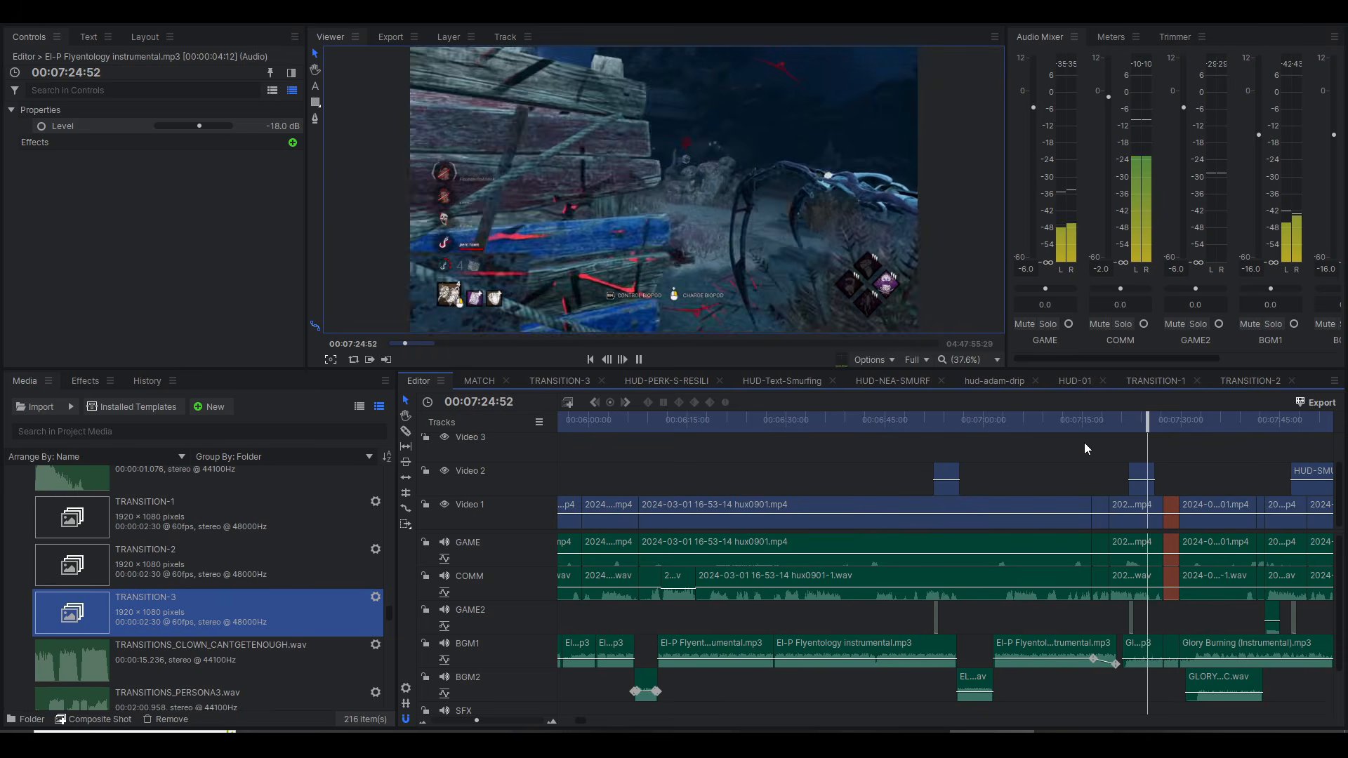
key(space)
Step: Place the playhead at 00:07:32:01 and examine the Glory Burning instrumental on BGM1 against GLORYBURN-VOC.wav on BGM2
click(1187, 421)
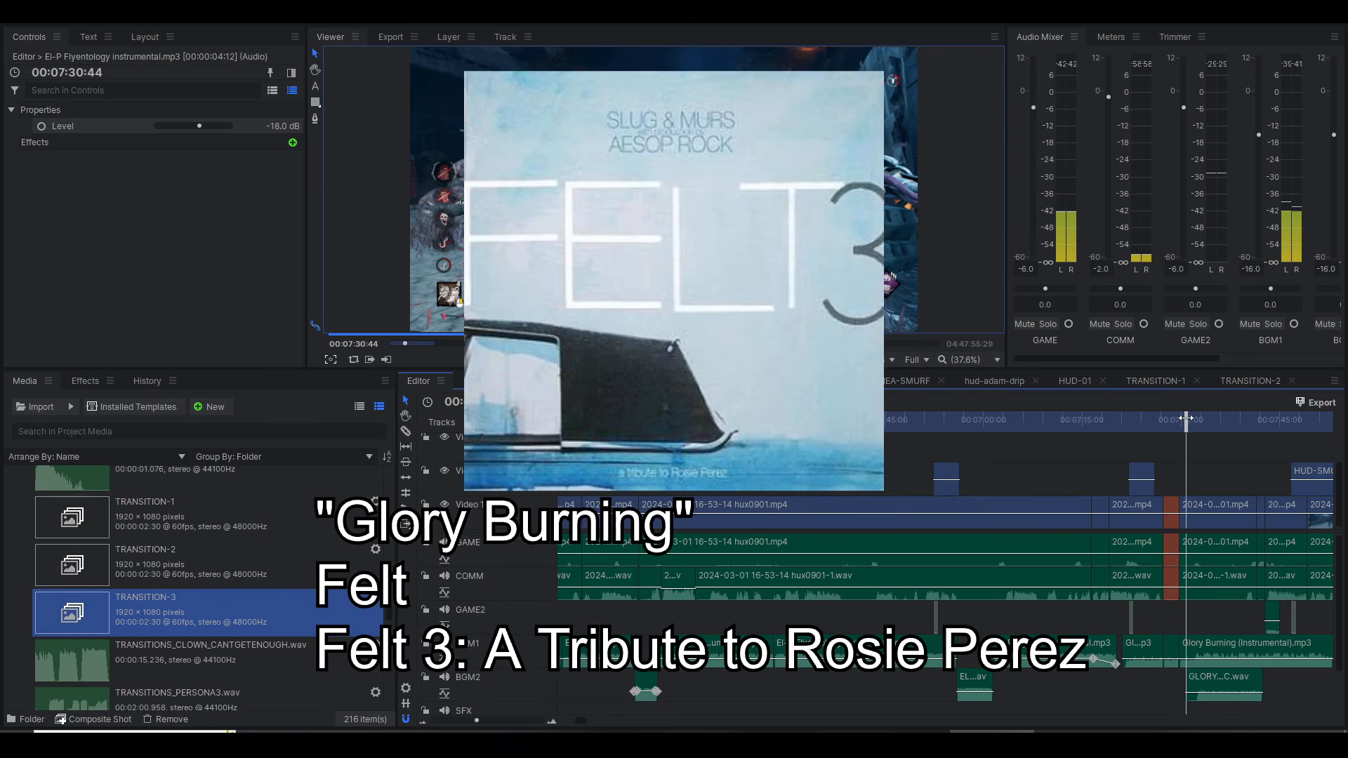
drag(1193, 426, 1195, 426)
scroll(1194, 452, right, 3)
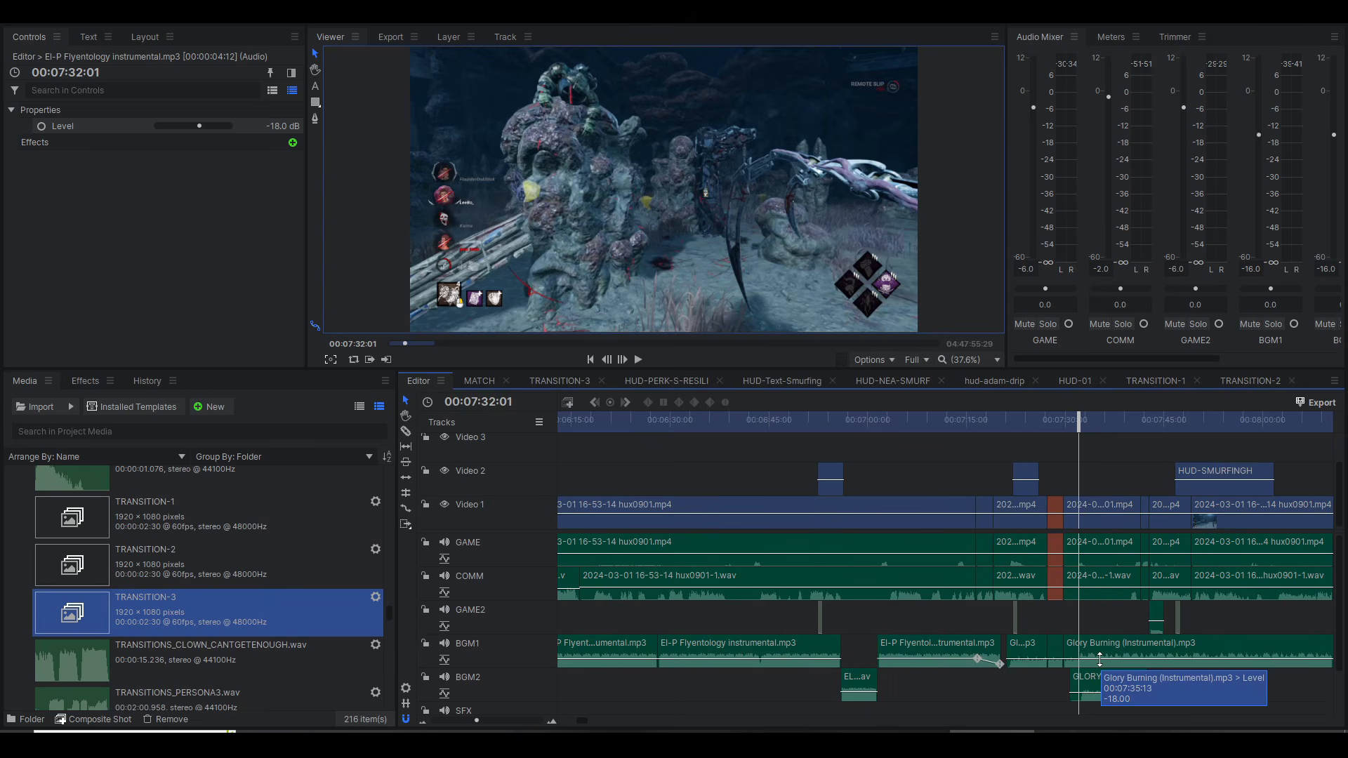
scroll(1097, 683, up, 3)
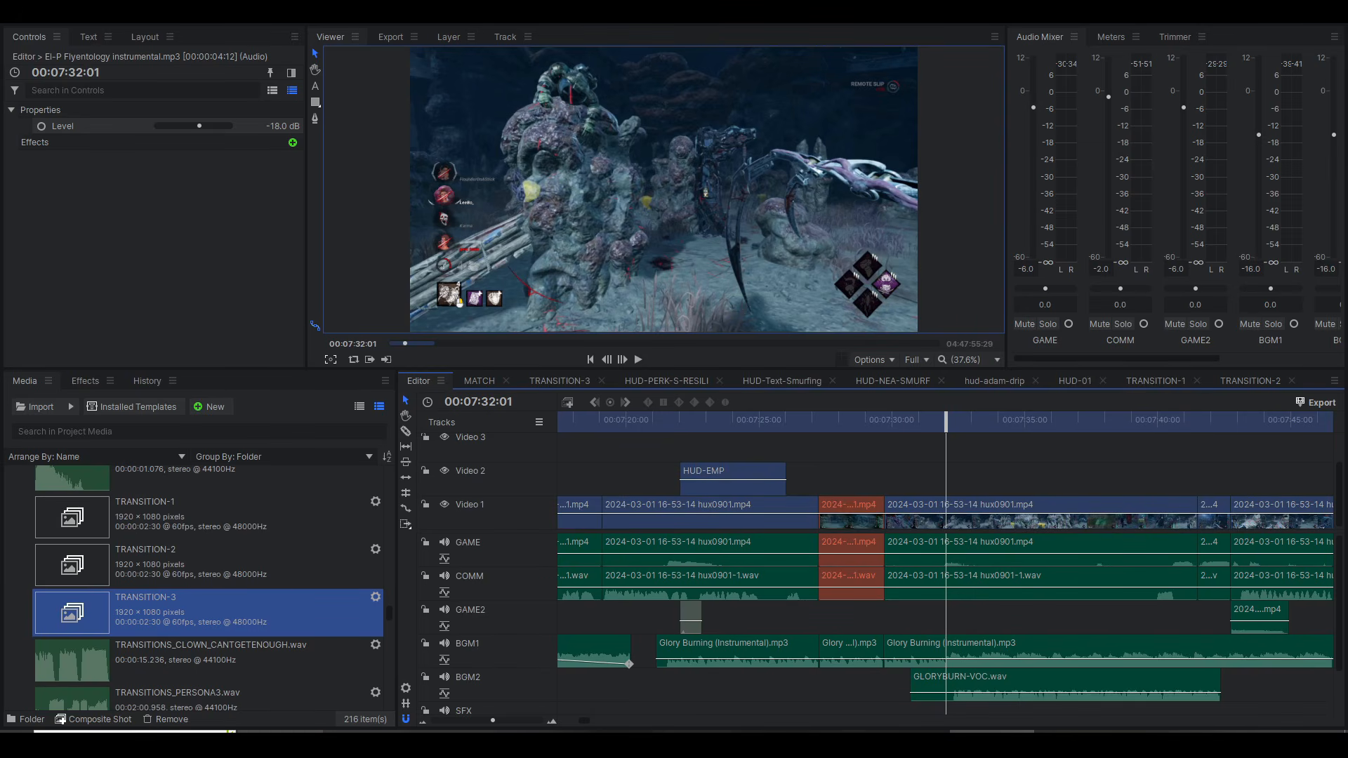
click(362, 743)
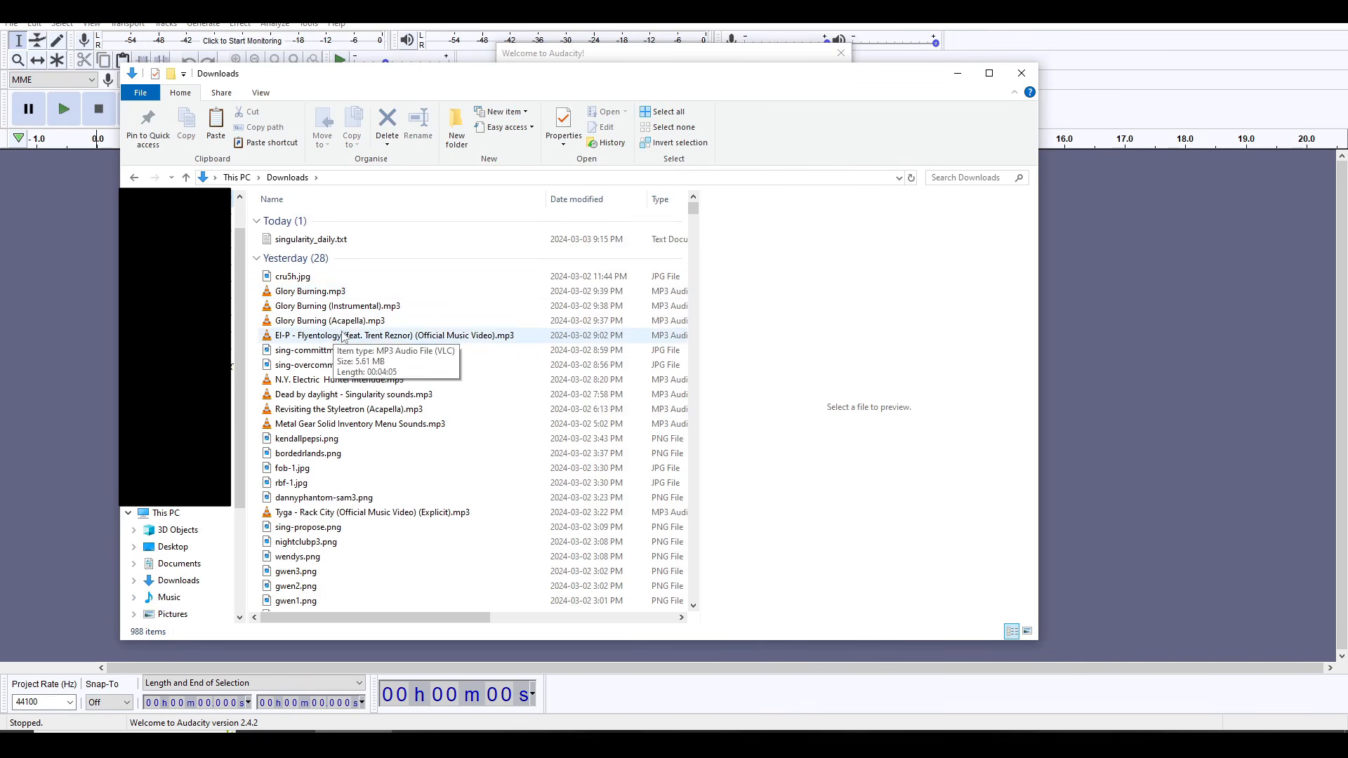
click(351, 291)
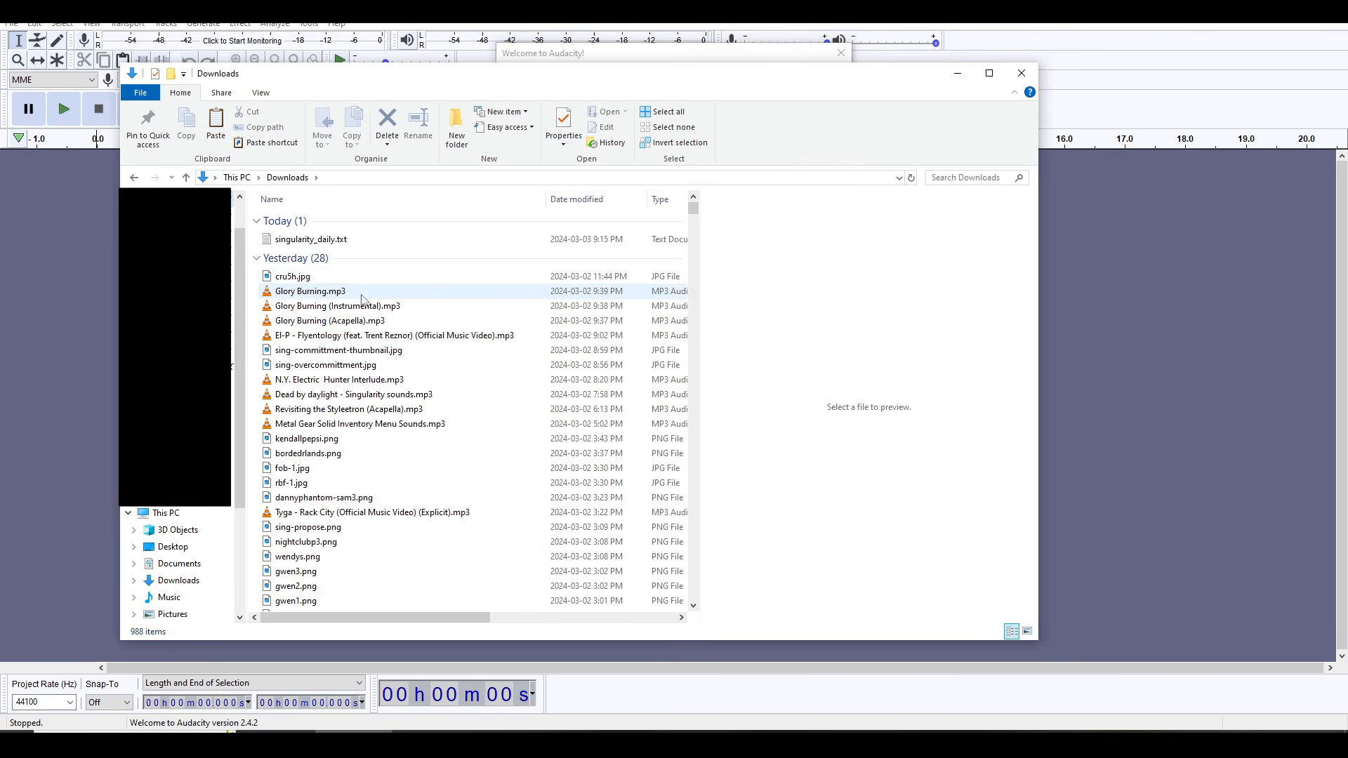
click(341, 306)
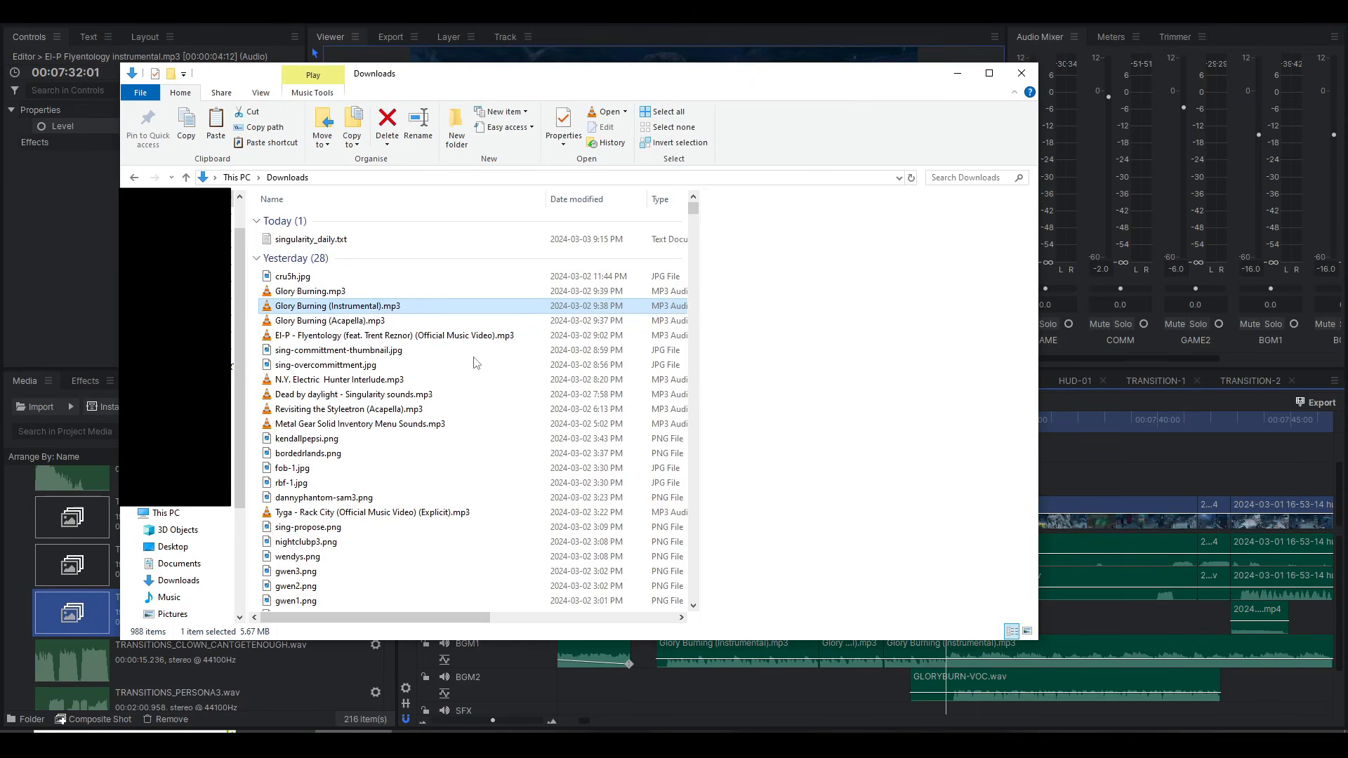
key(alt+Tab)
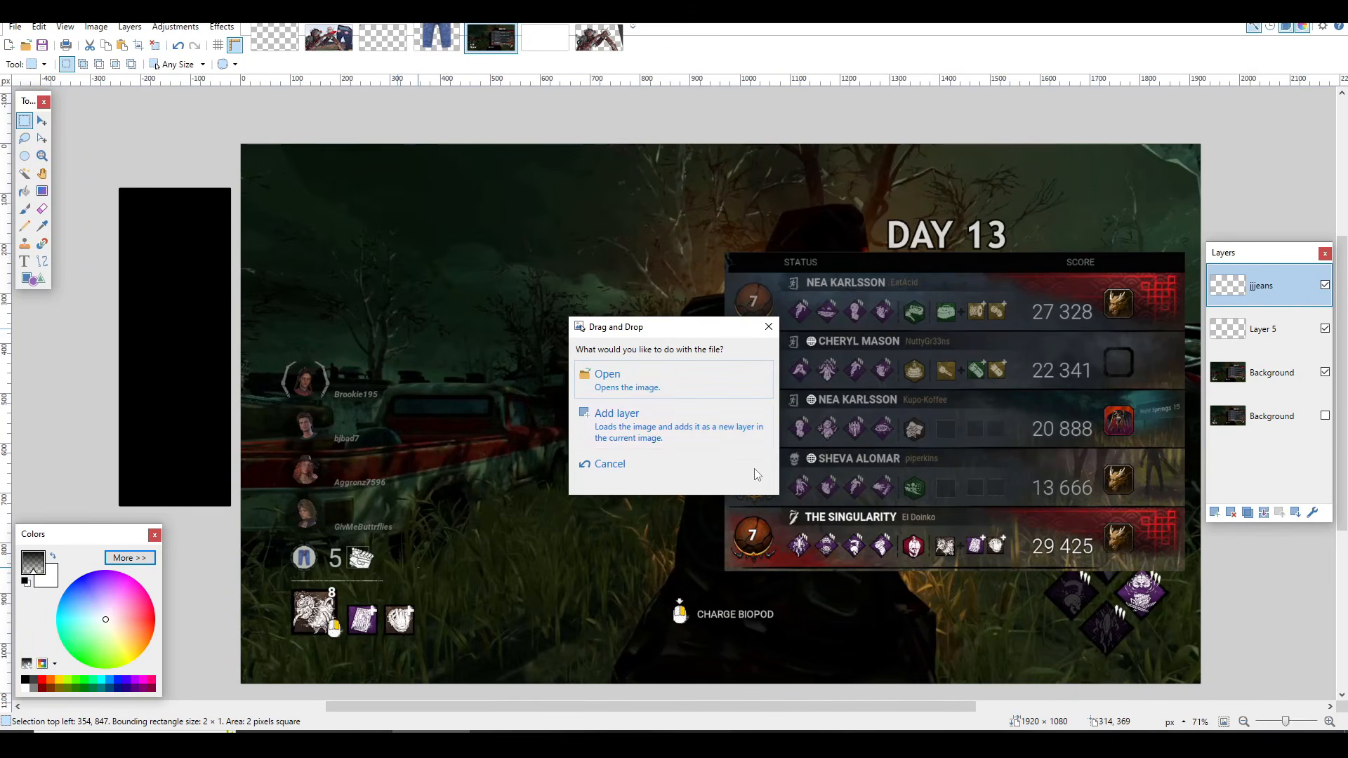
click(691, 463)
Step: Switch to Audacity and import Glory Burning (Instrumental).mp3 and Glory Burning (Acapella).mp3 from Downloads as separate tracks
key(alt+Tab)
key(alt+Tab)
key(alt+Tab)
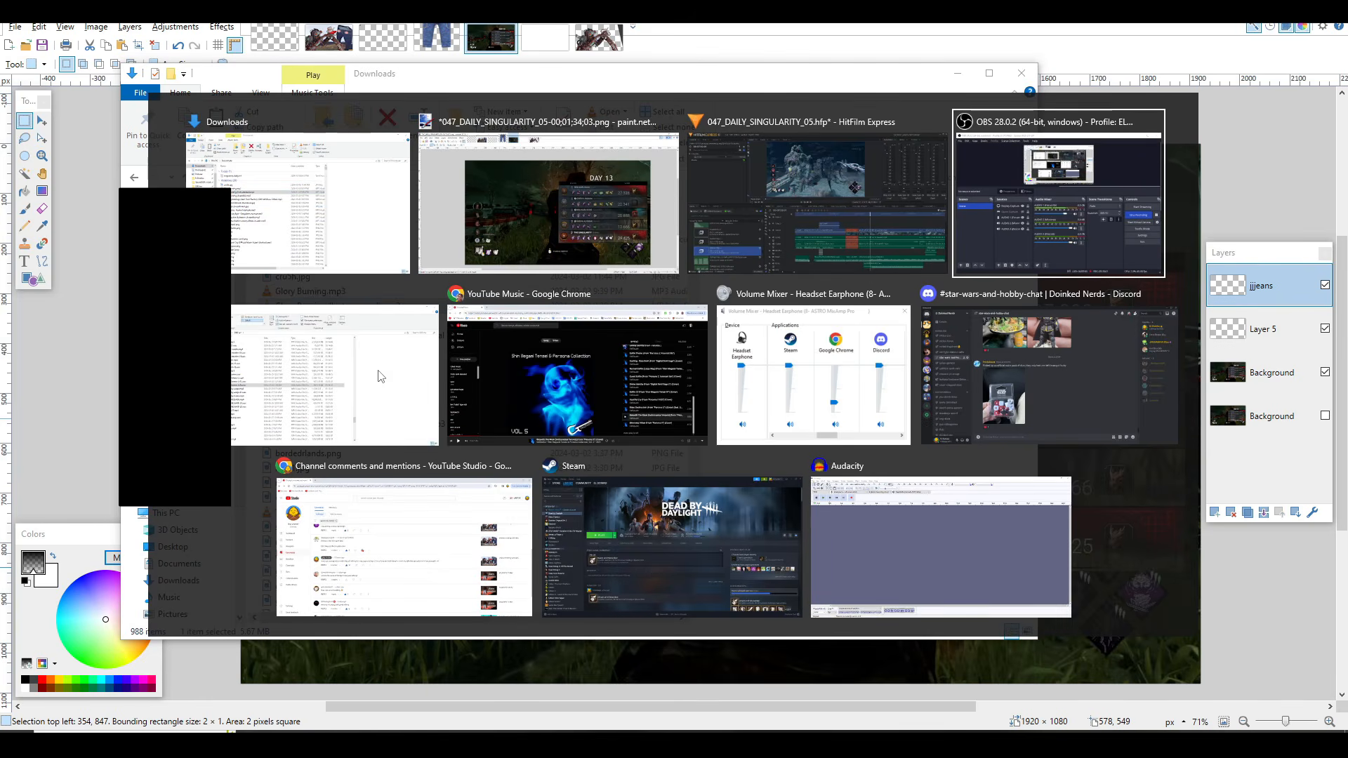
click(857, 561)
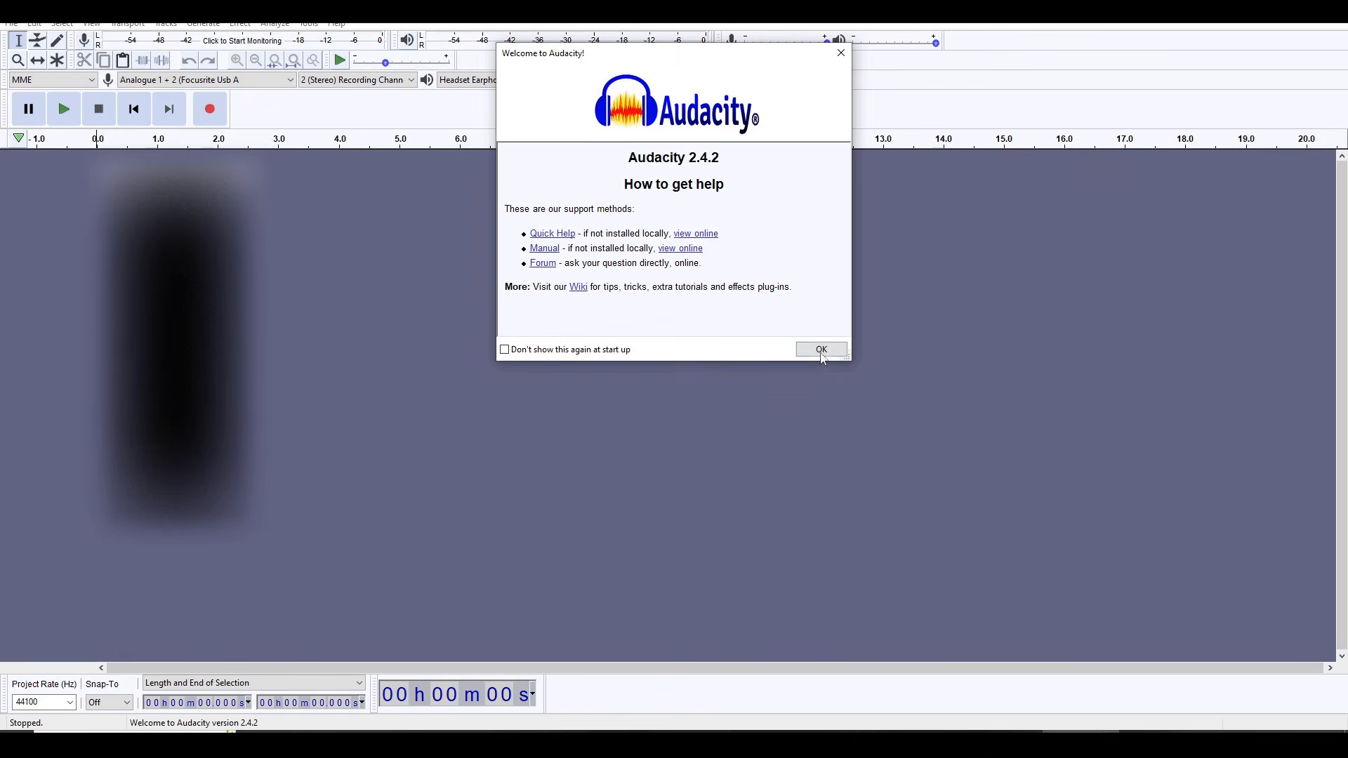
click(822, 350)
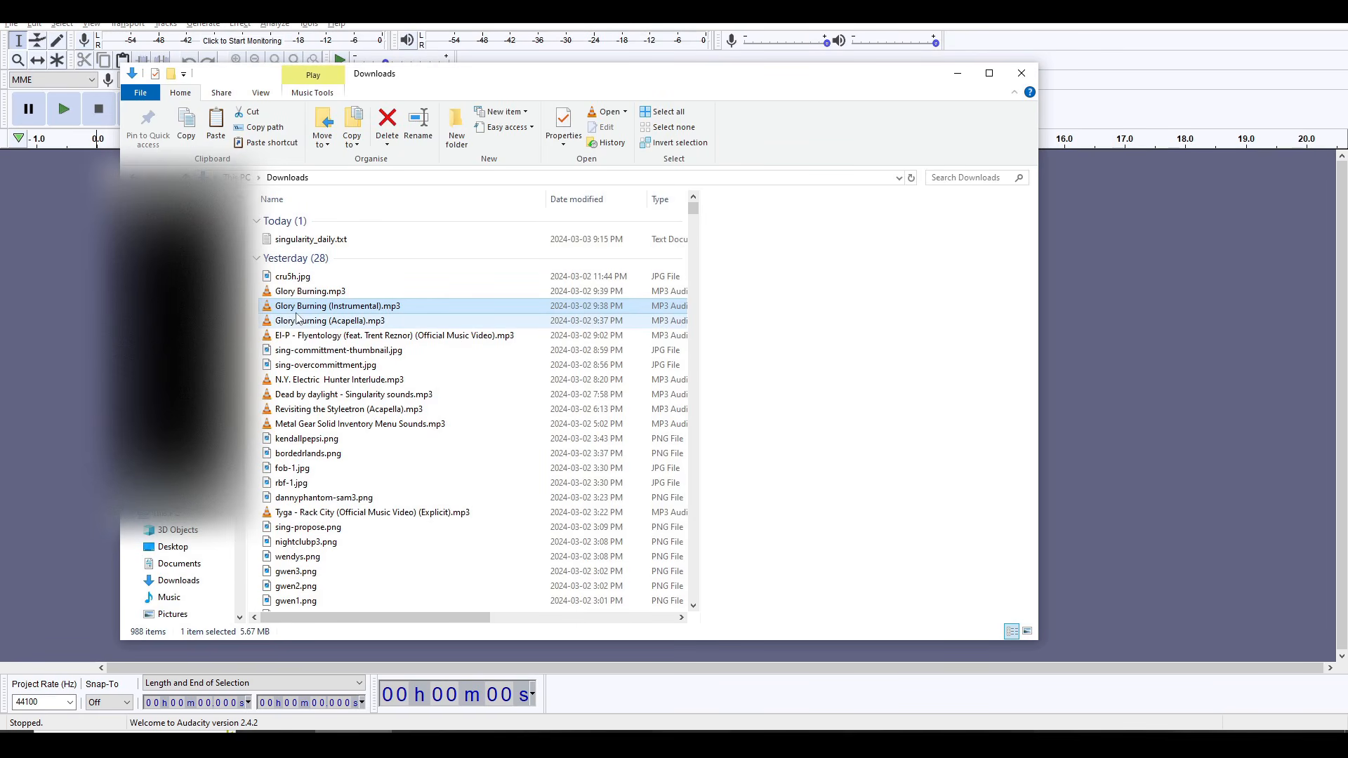
drag(354, 311, 399, 358)
key(alt+Tab)
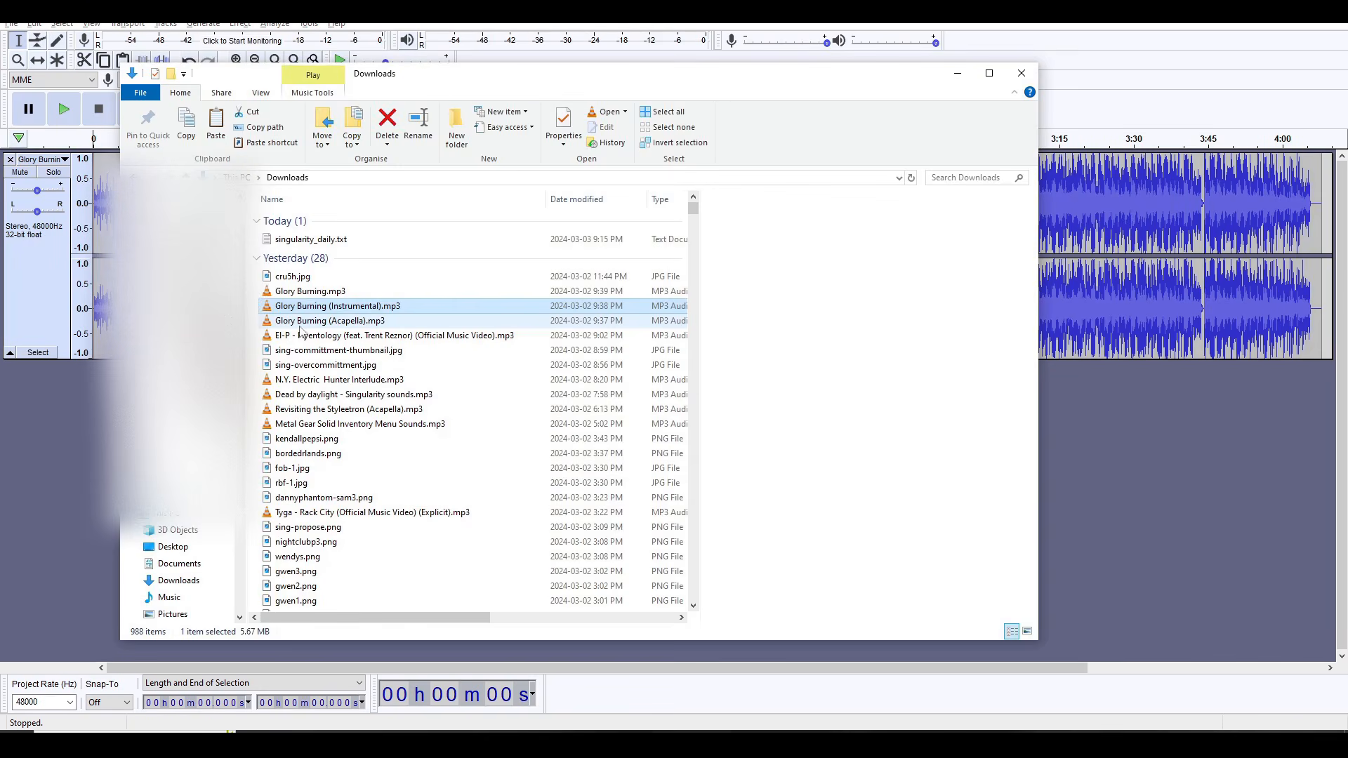
mouse_move(298, 325)
mouse_down()
mouse_move(301, 398)
mouse_move(271, 441)
mouse_up()
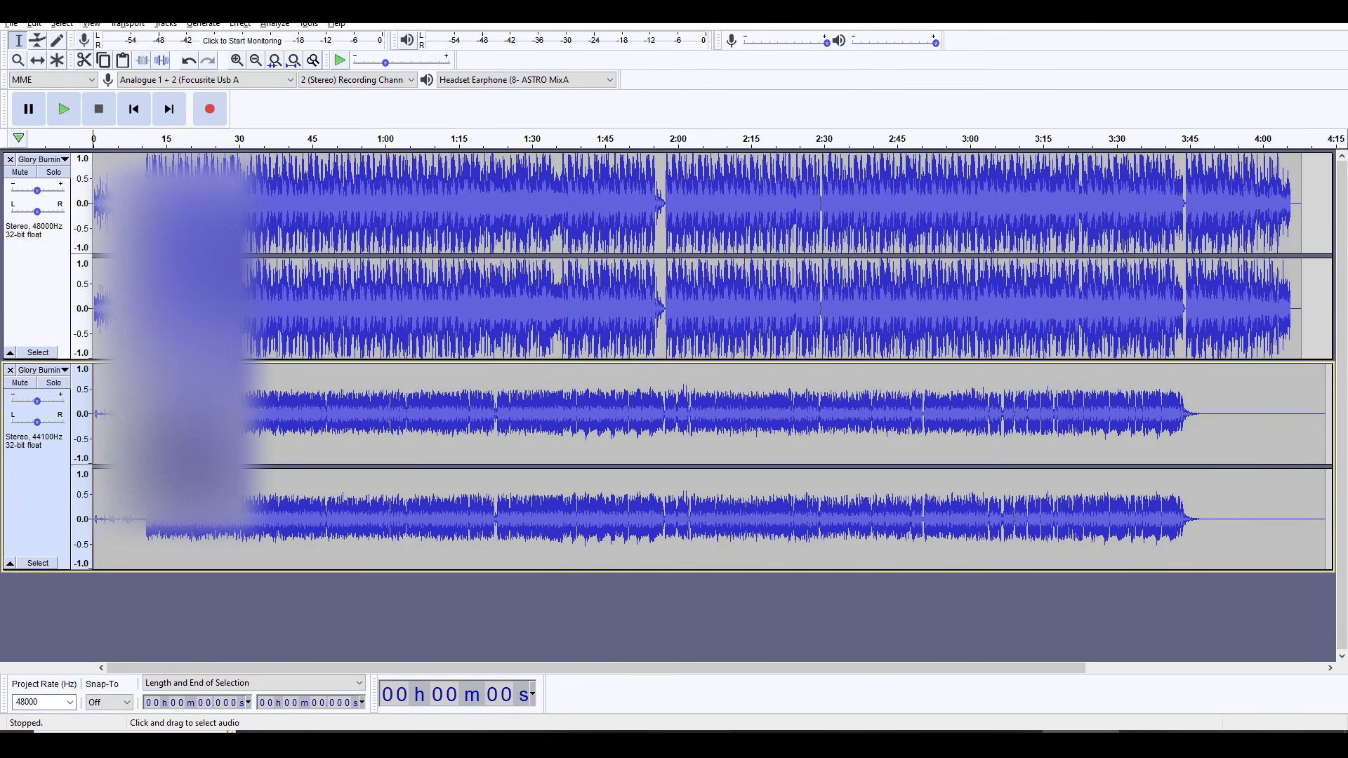
Step: Examine the waveform start of the acapella track and place the cursor at 10.626 s, just before the vocals
click(123, 439)
scroll(123, 439, up, 3)
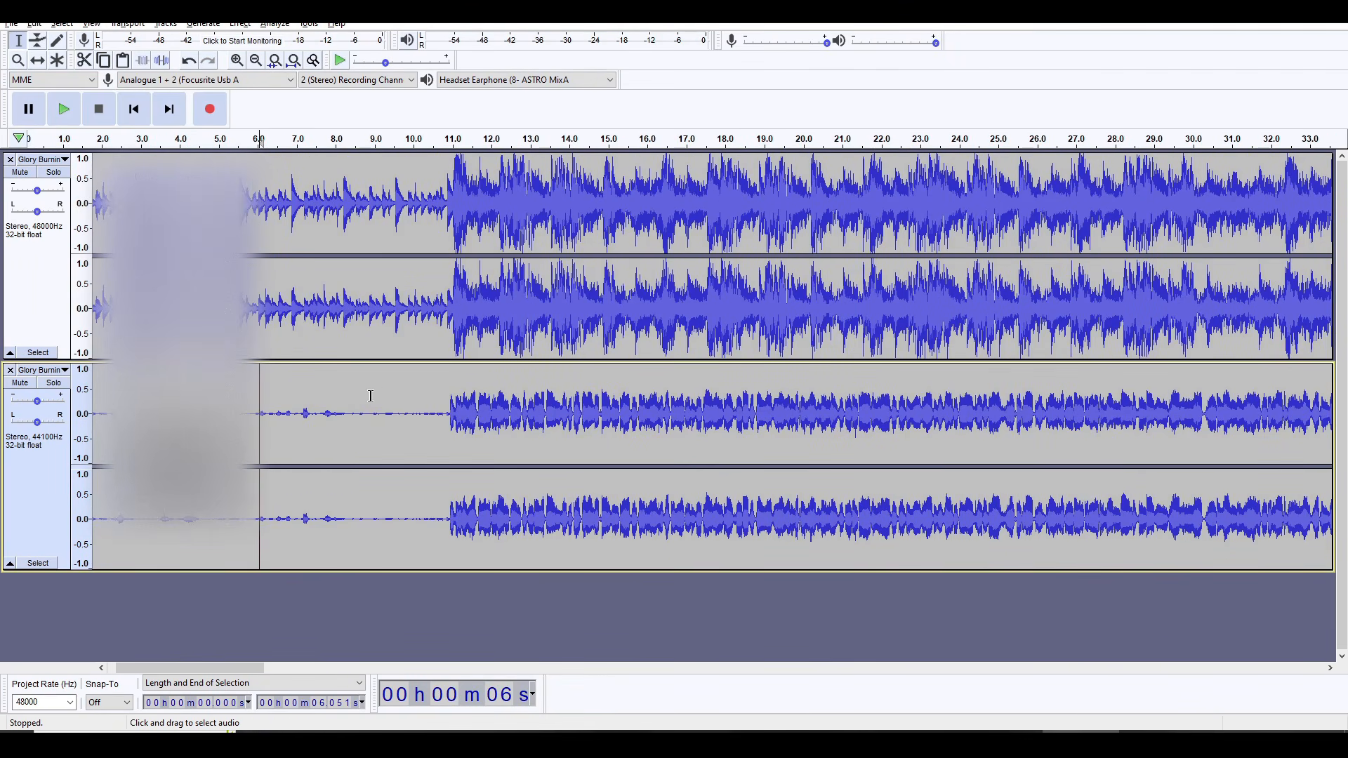
click(438, 394)
Step: Import the full song Glory Burning.mp3 from Downloads as a third track below the acapella
key(alt+Tab)
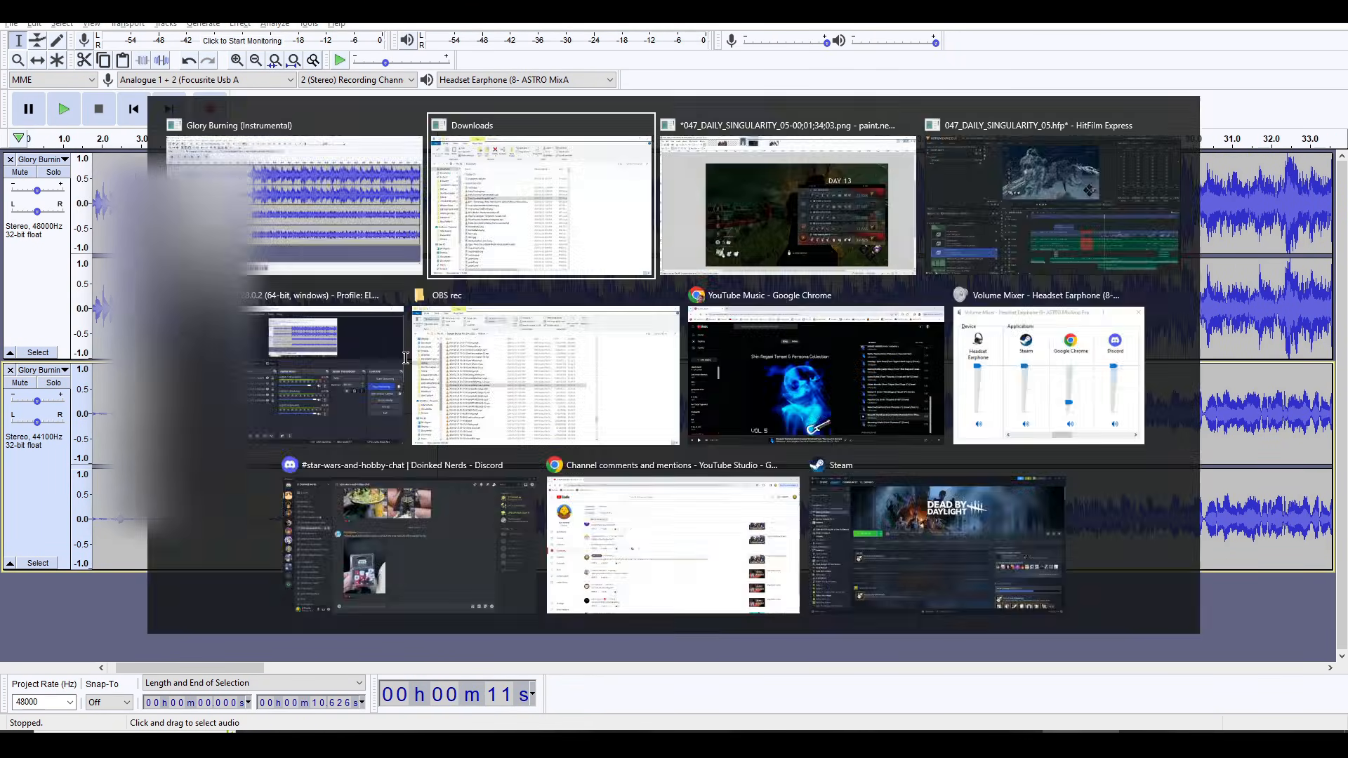
mouse_move(313, 302)
mouse_down()
mouse_move(349, 555)
mouse_move(324, 602)
mouse_up()
key(alt+Tab)
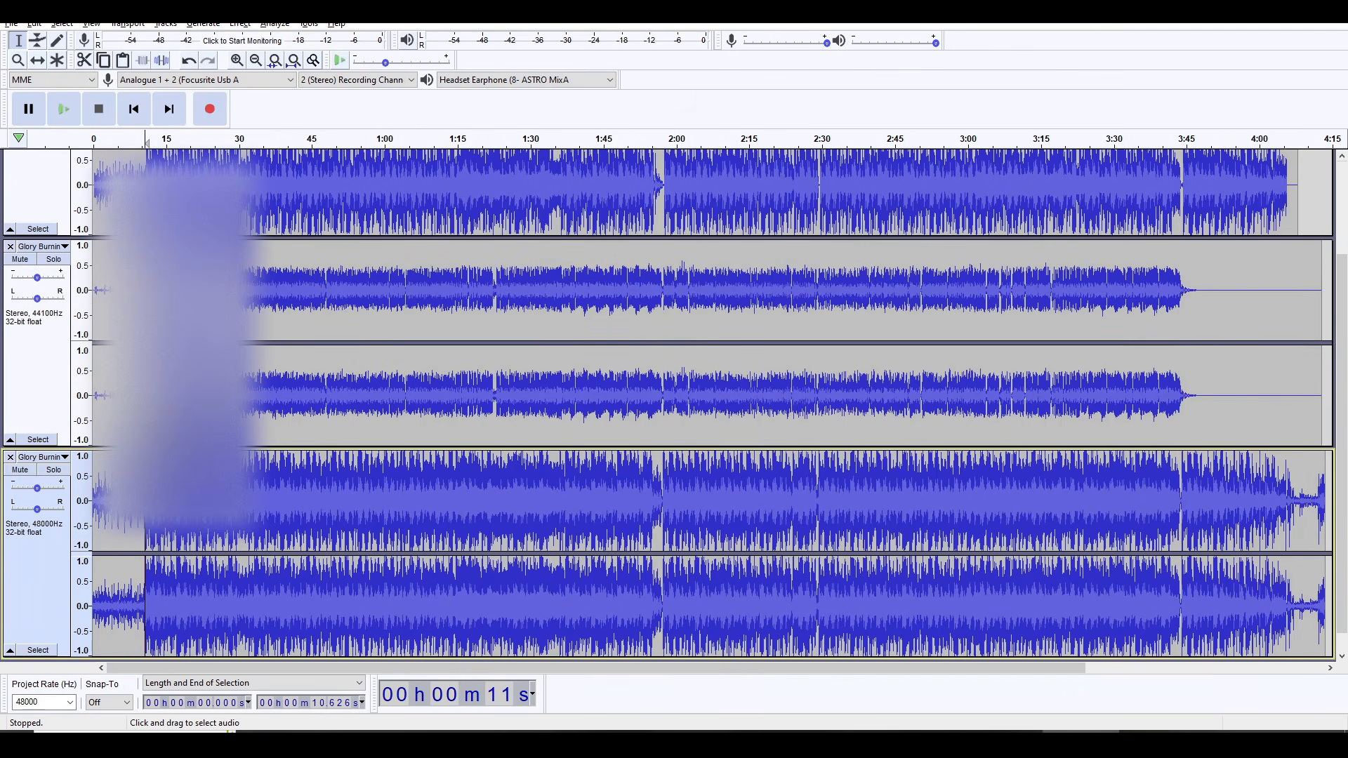
Step: Solo the full Glory Burning track and audition it from 10.077 s
scroll(126, 436, up, 2)
scroll(100, 437, up, 2)
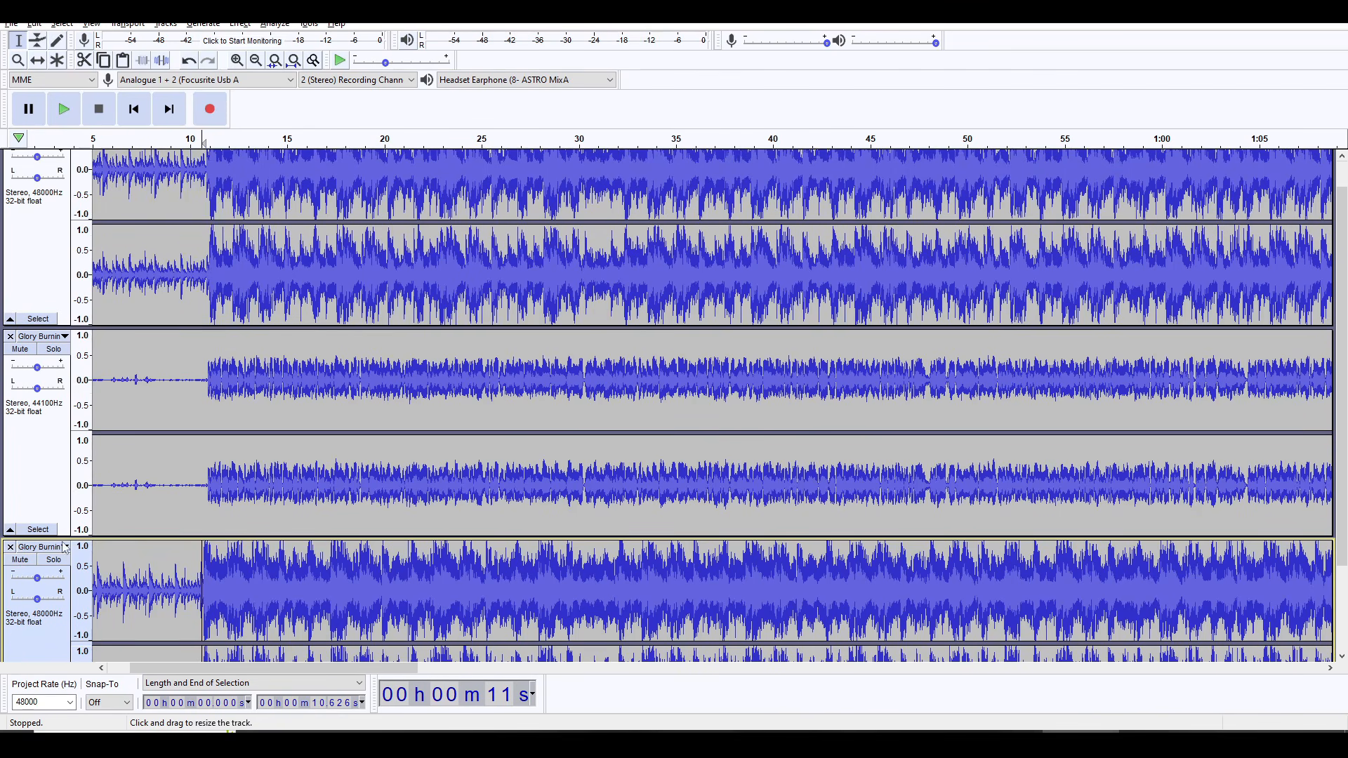
click(19, 565)
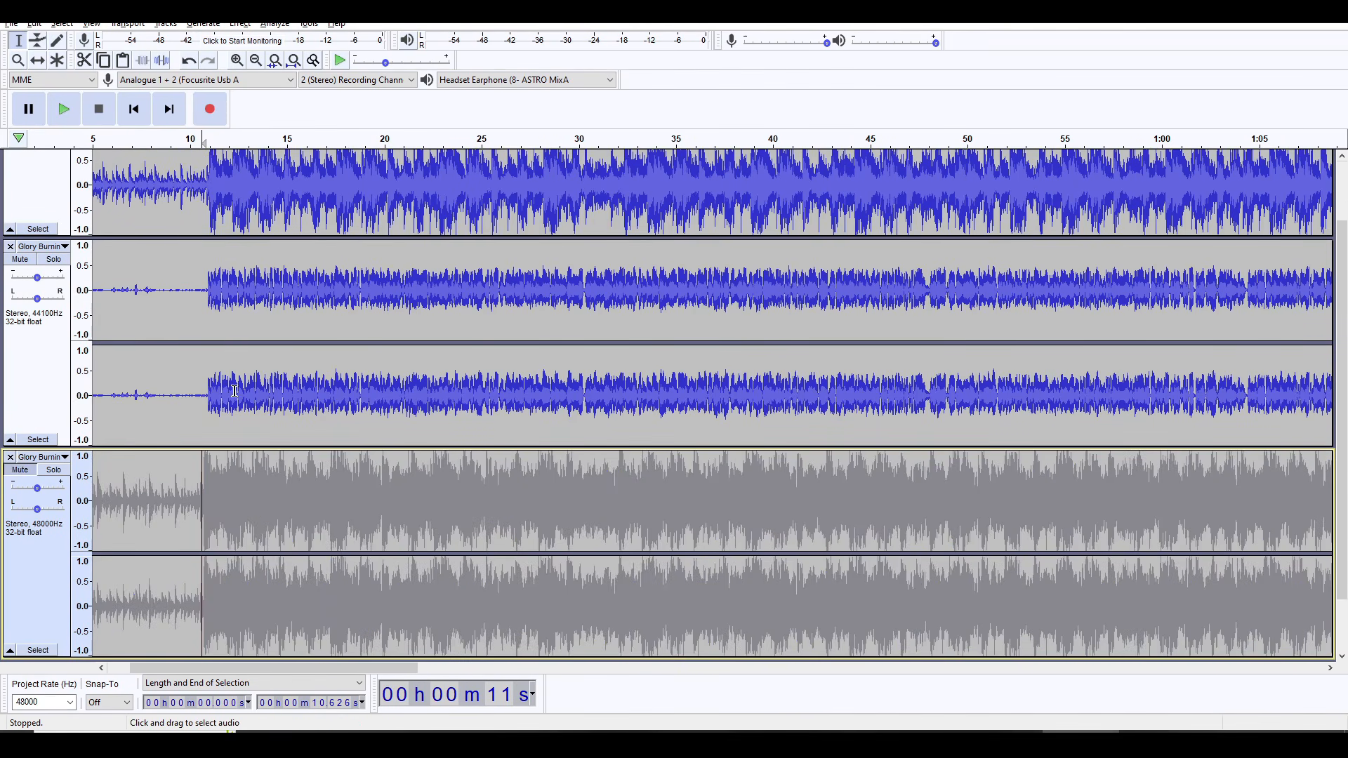
scroll(212, 390, up, 1)
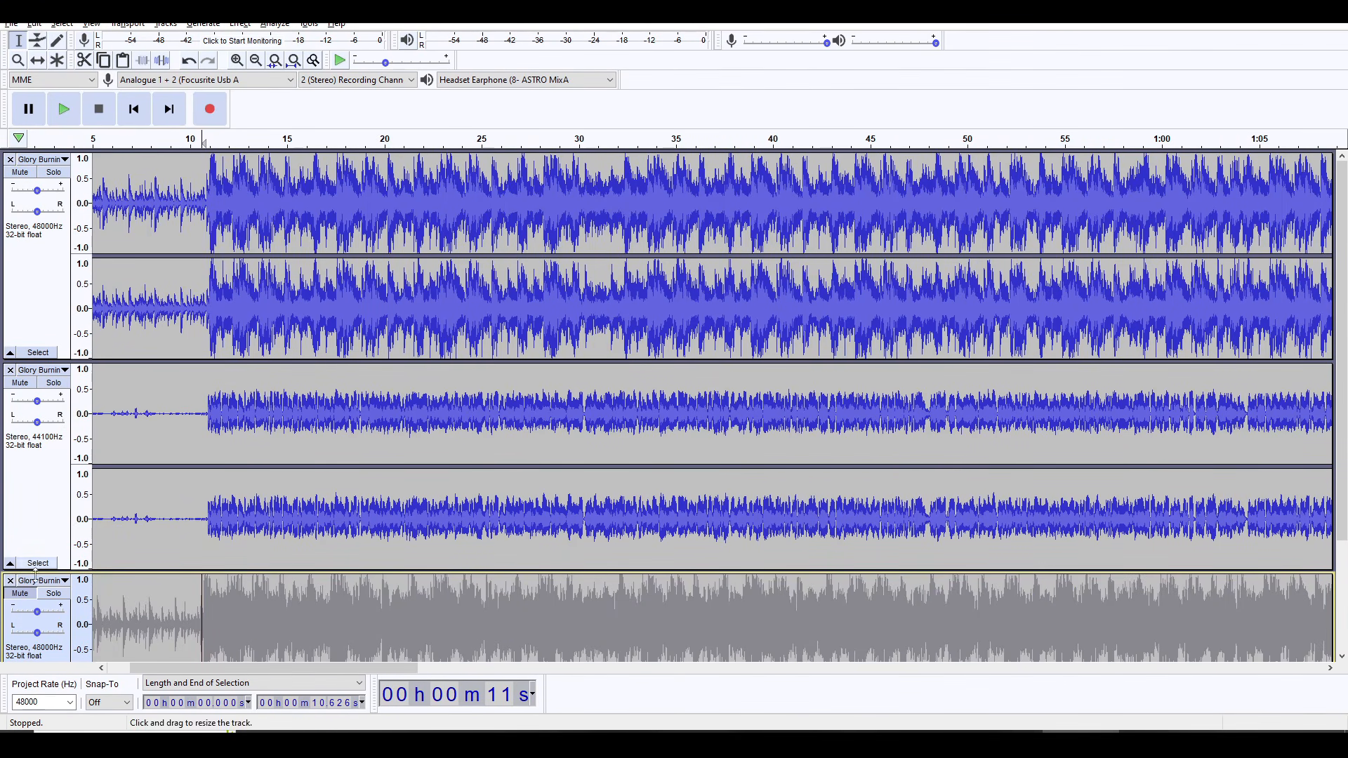
click(54, 594)
scroll(51, 603, down, 3)
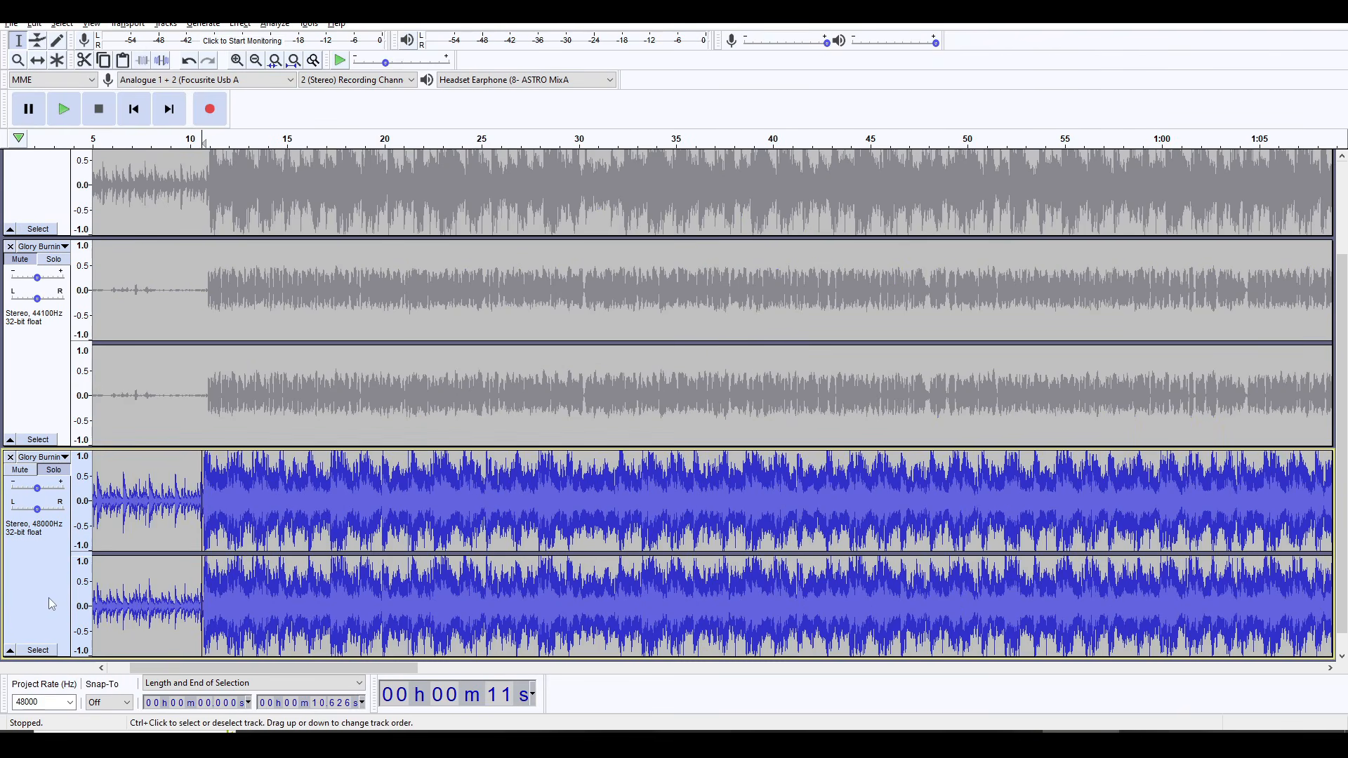
click(191, 492)
key(space)
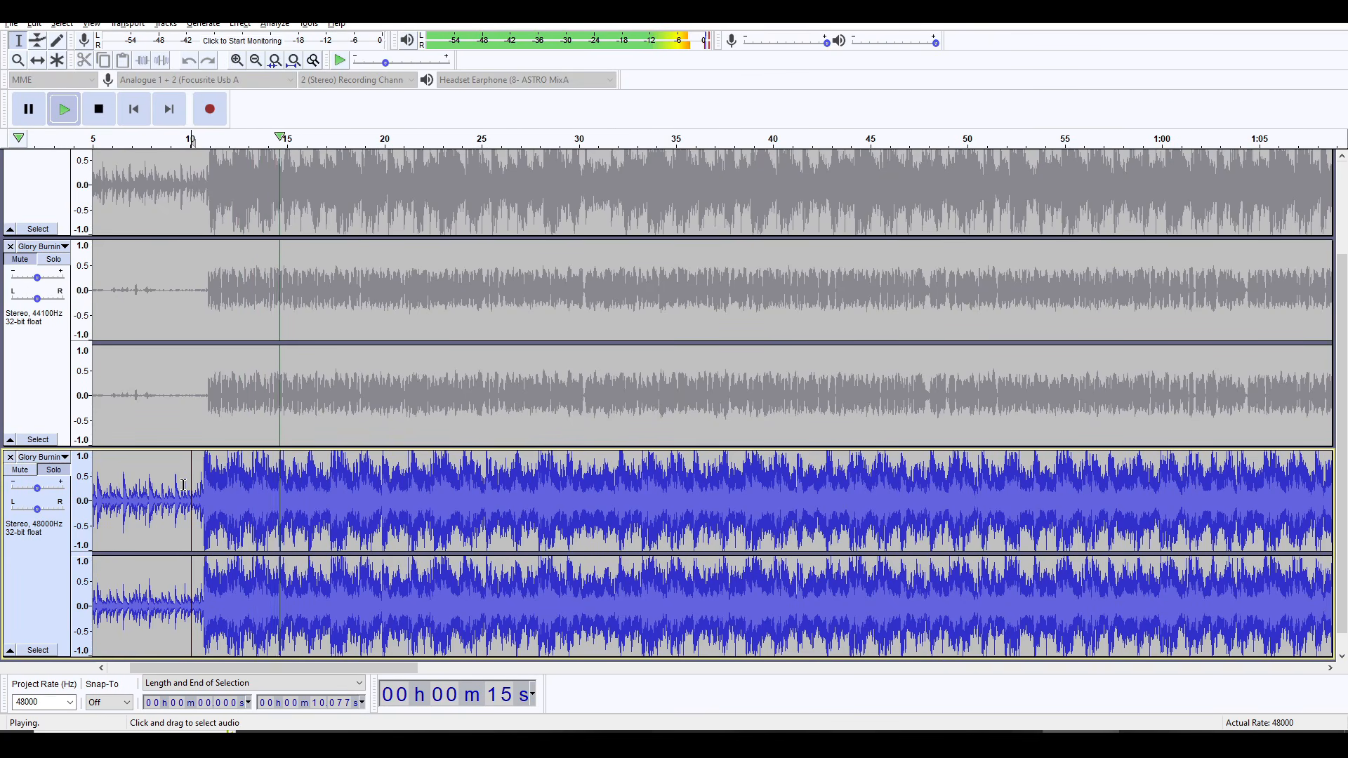
key(space)
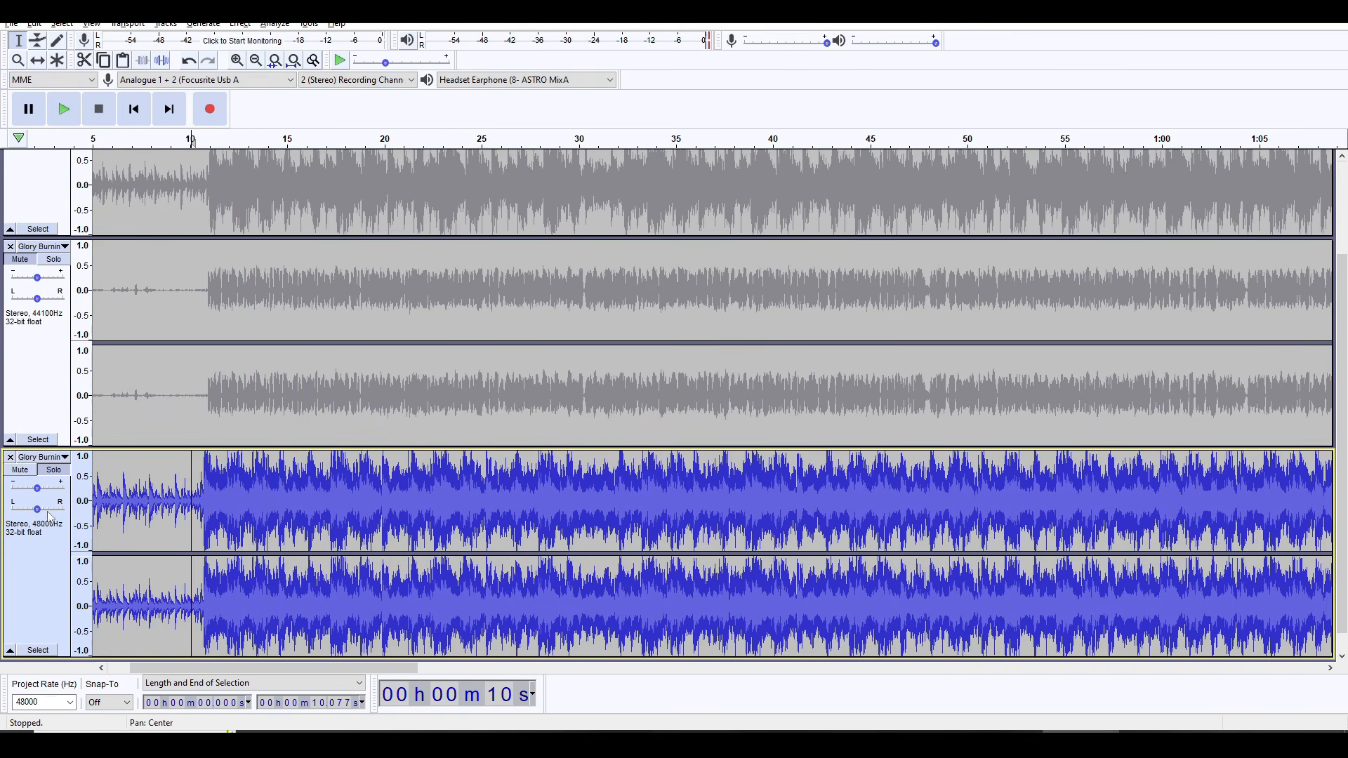
Step: Turn off solo on the full Glory Burning track and mute it
click(54, 474)
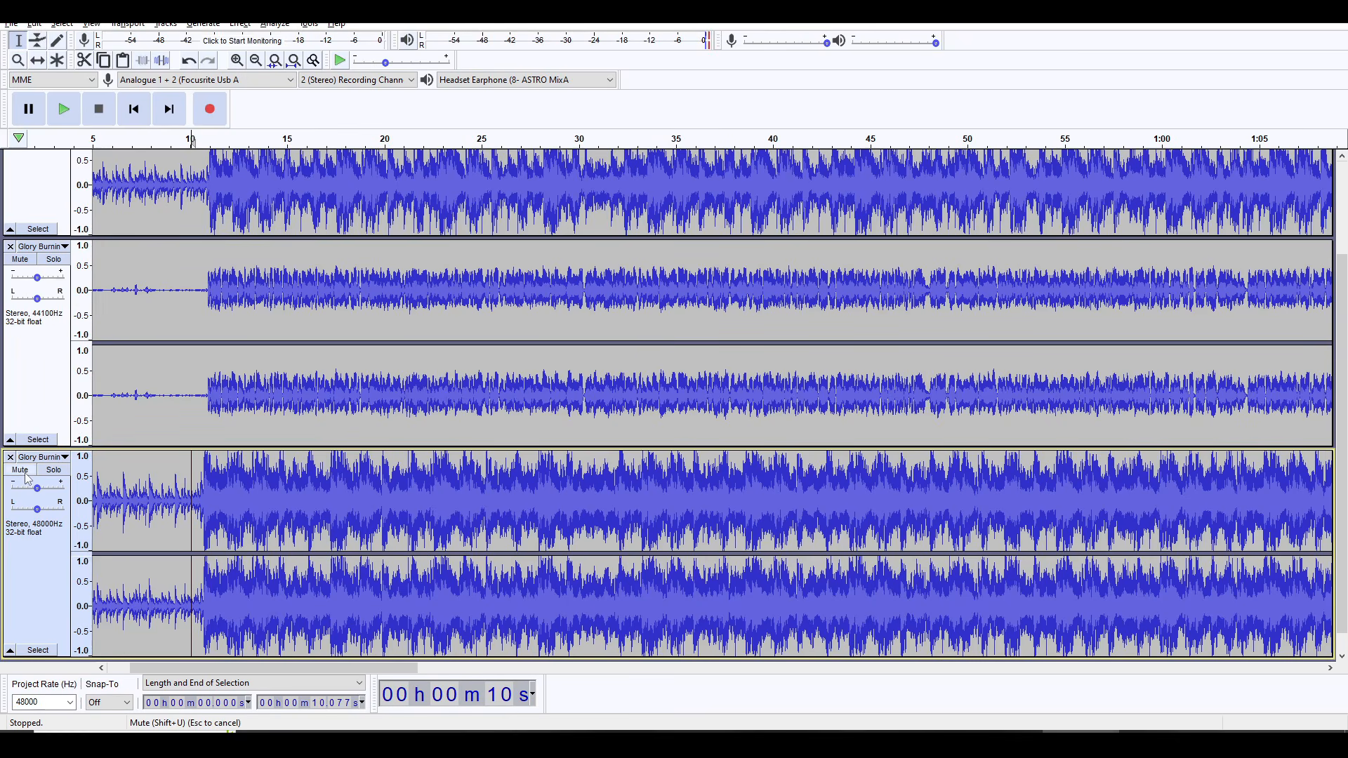
click(26, 476)
scroll(210, 252, up, 3)
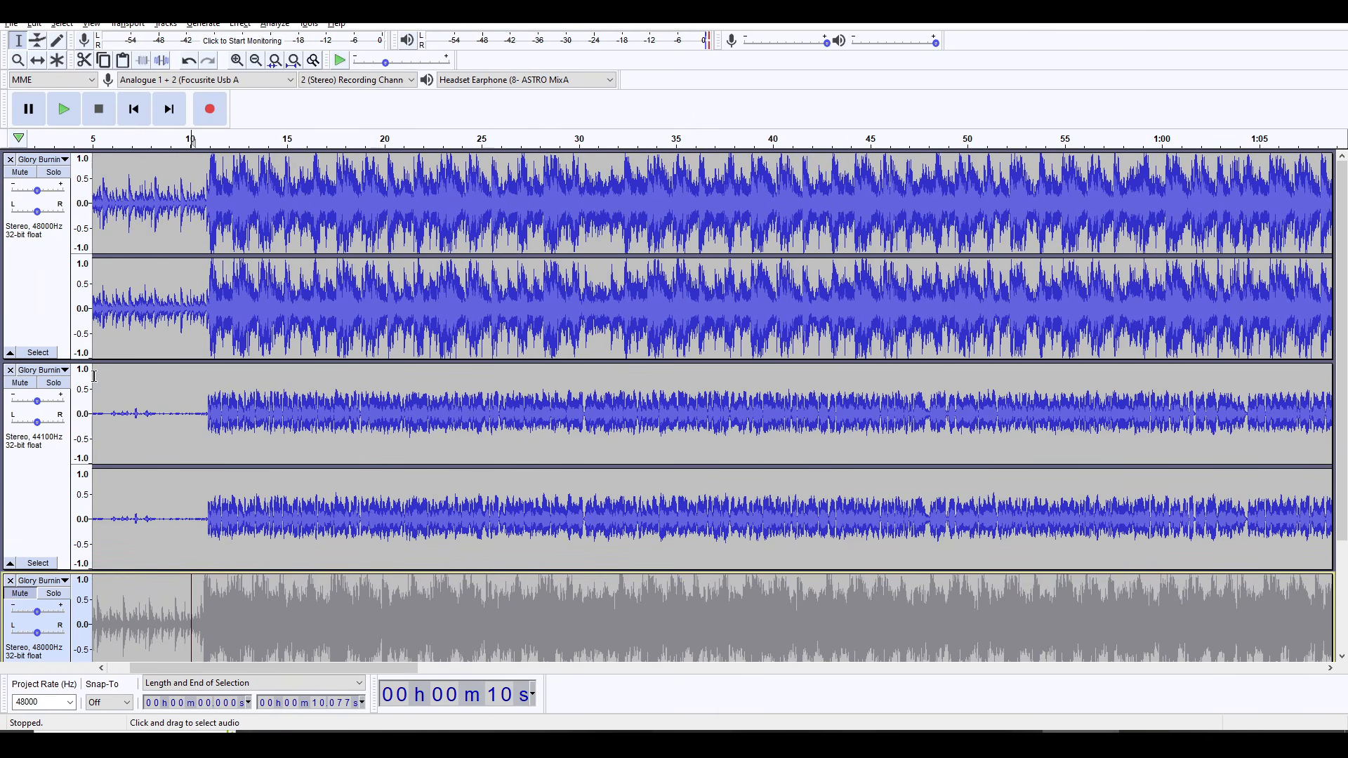
Step: Play the instrumental and acapella tracks together from 10.294 s and examine the alignment of their waveforms
drag(184, 397, 173, 399)
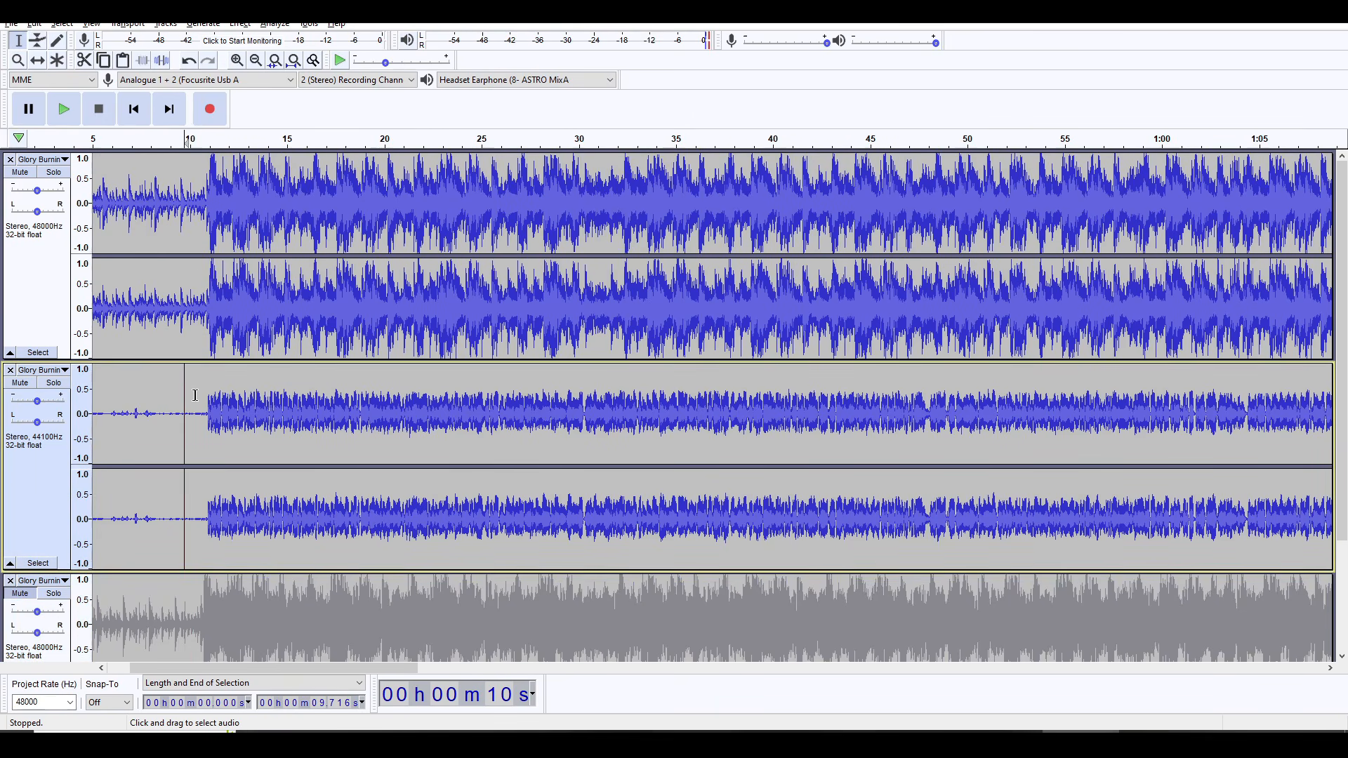
click(195, 395)
key(space)
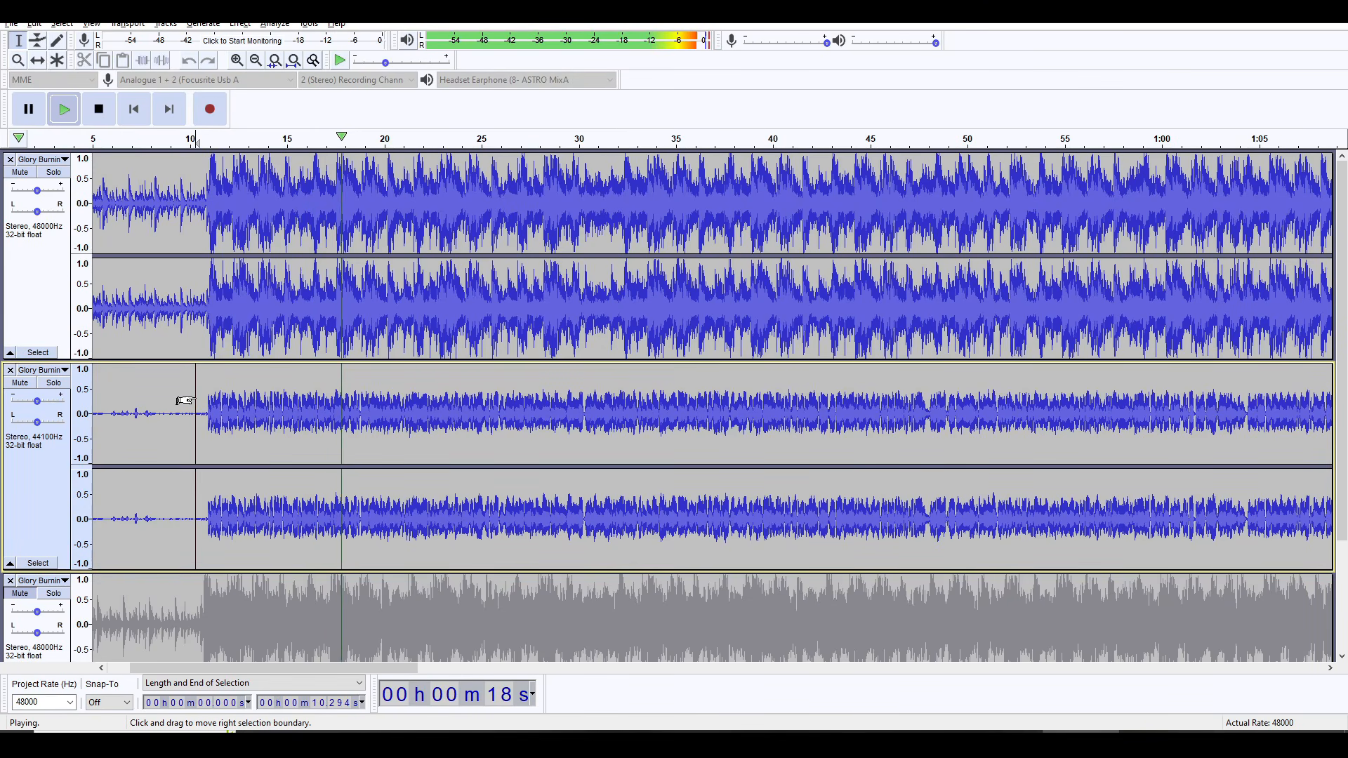
key(space)
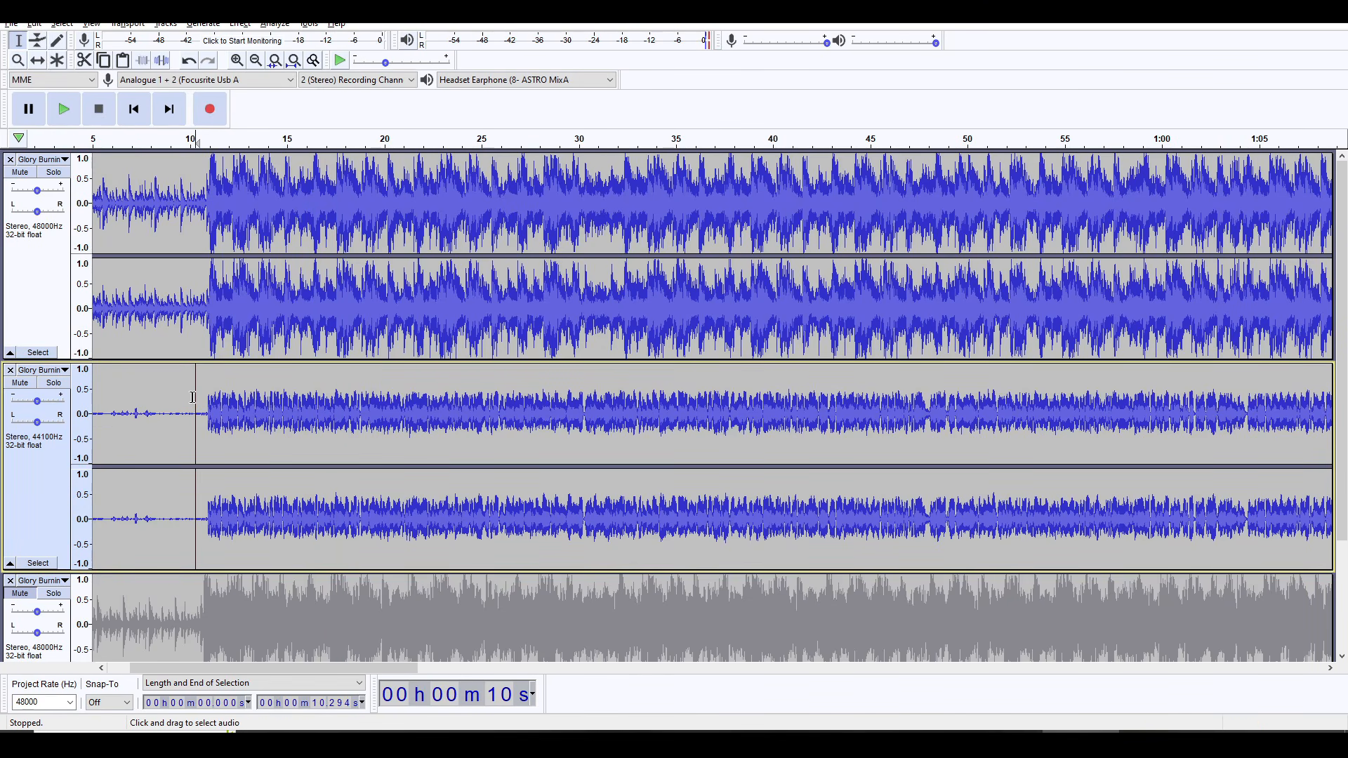
ctrl+scroll(133, 395, up, 3)
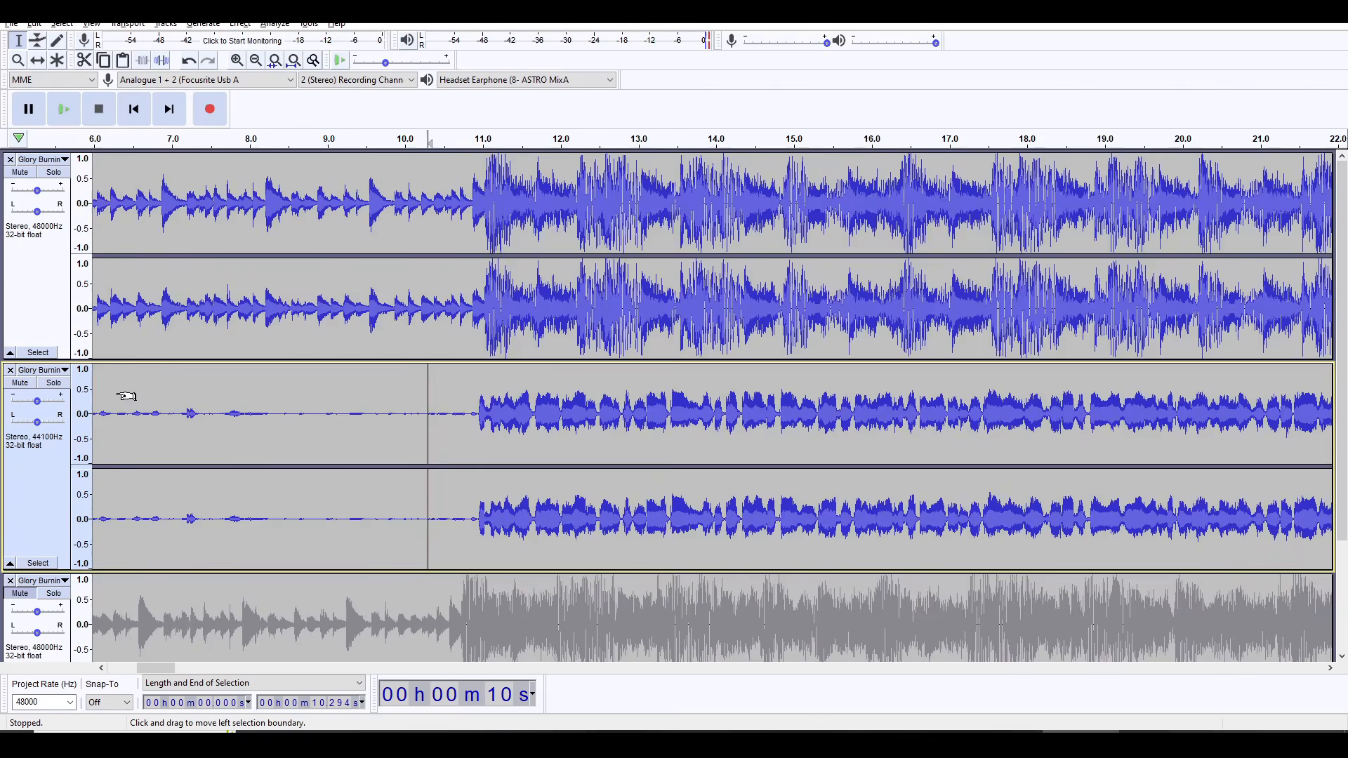
Step: Select the acapella clip and shift it along the timeline with the Time Shift tool
double_click(739, 413)
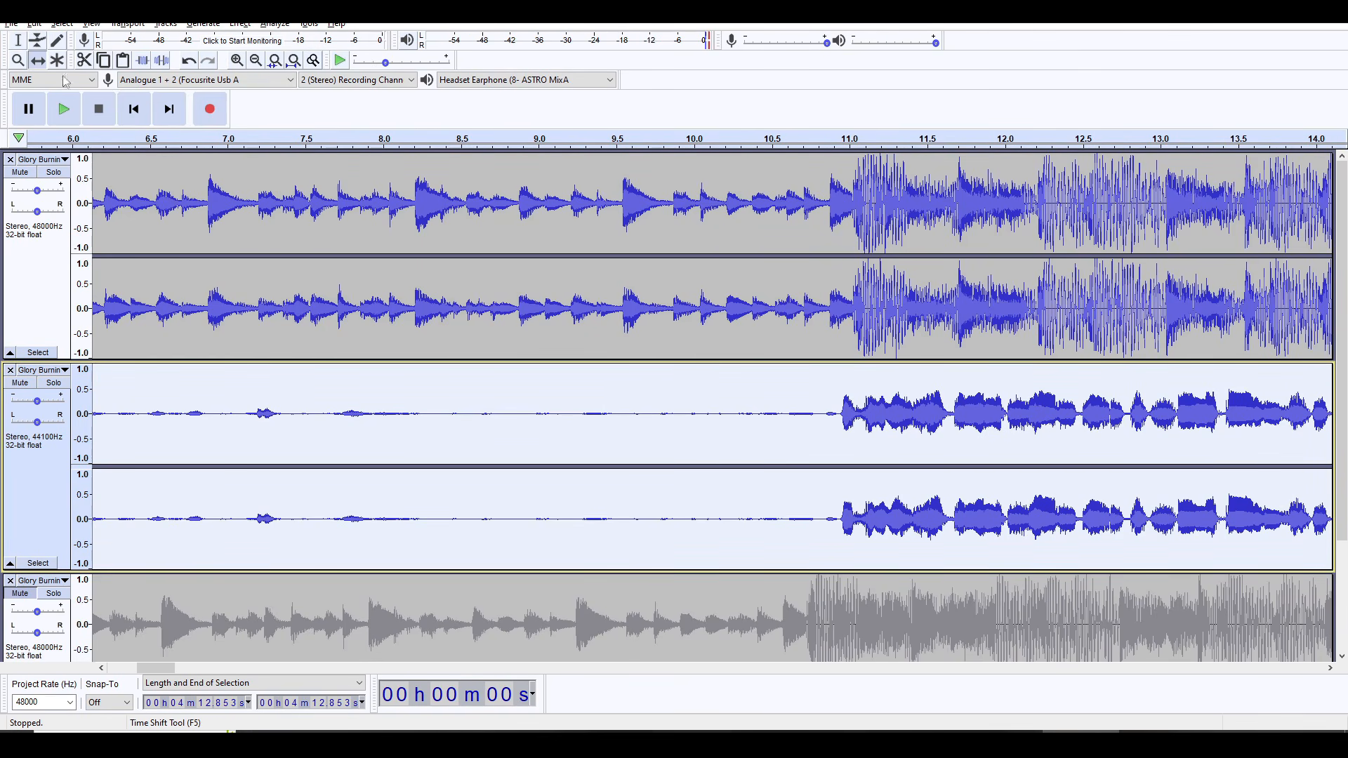
mouse_move(885, 406)
mouse_down()
mouse_move(1054, 408)
mouse_move(904, 409)
mouse_up()
drag(623, 410, 834, 416)
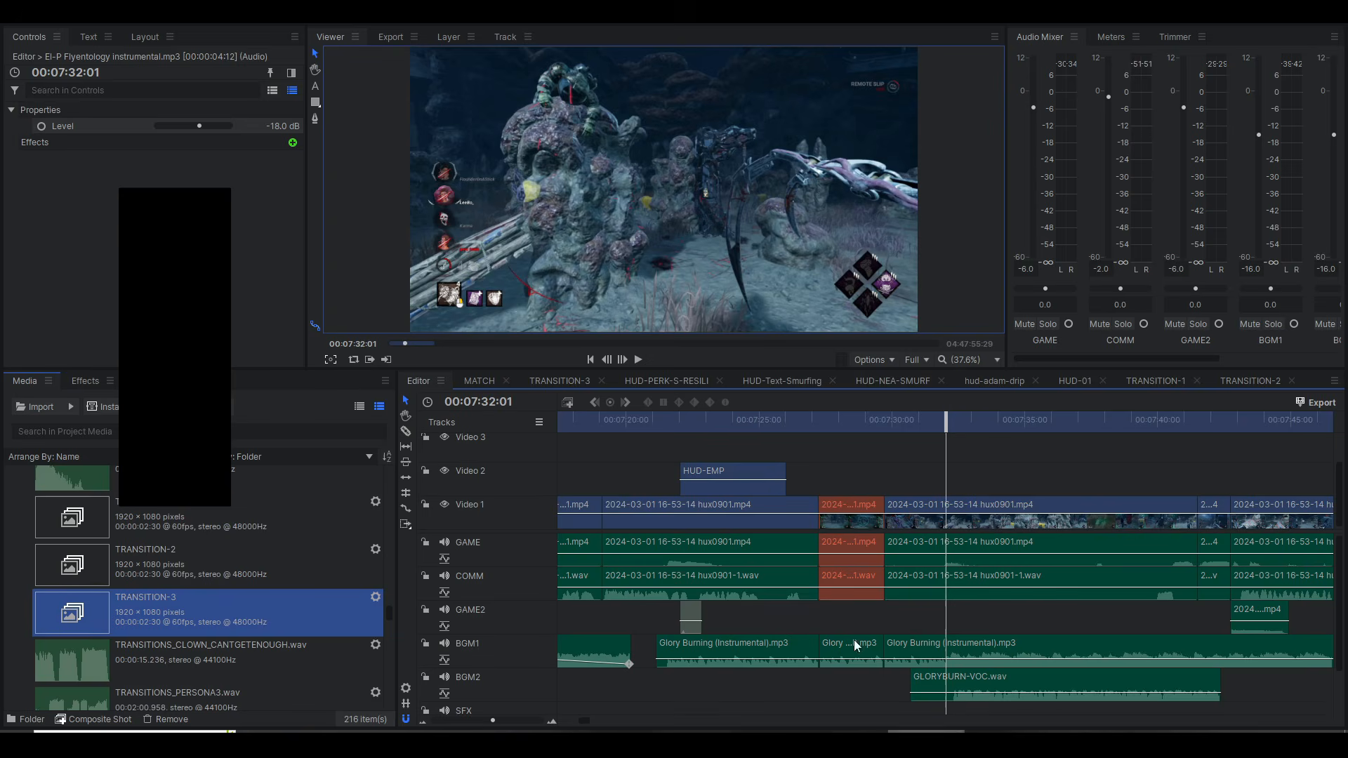
Step: Return to HitFilm and close the Audacity window
mouse_move(962, 693)
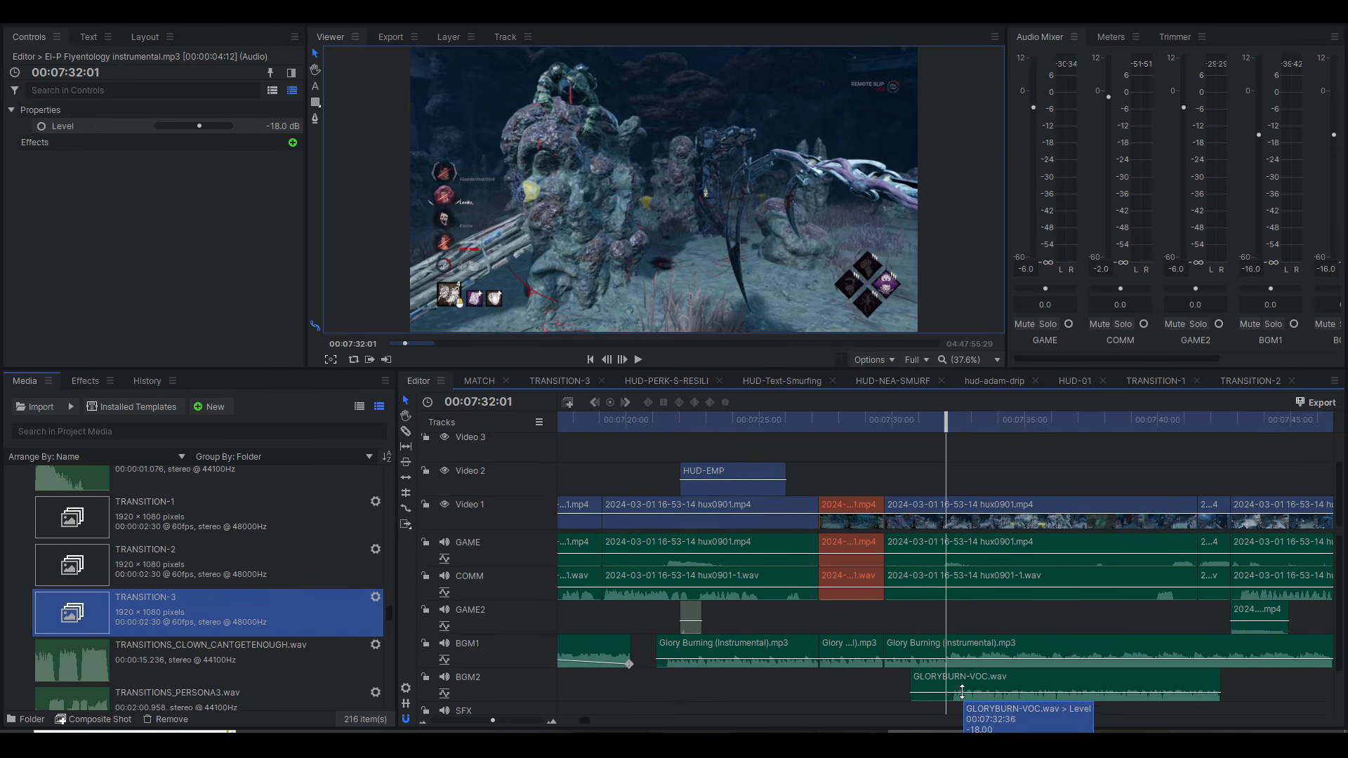
right_click(1078, 743)
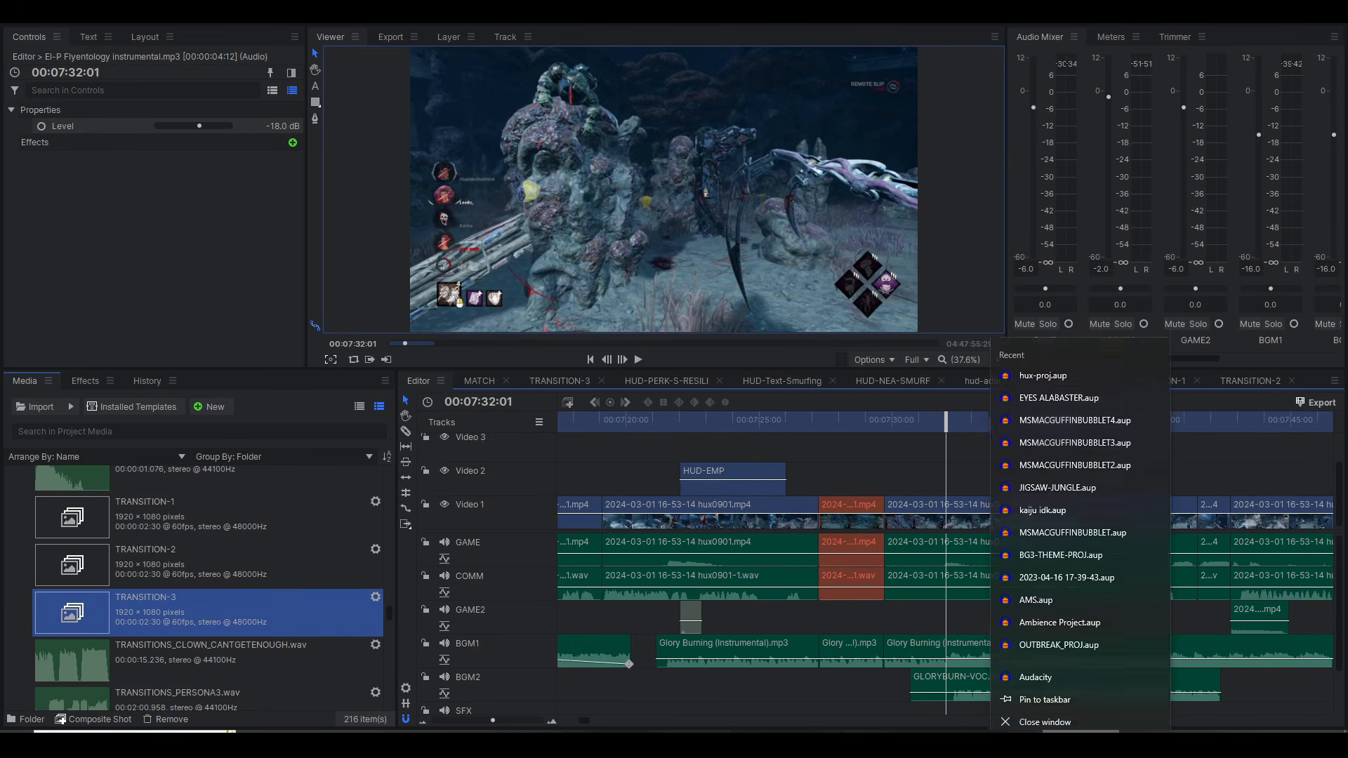
click(1069, 716)
click(707, 372)
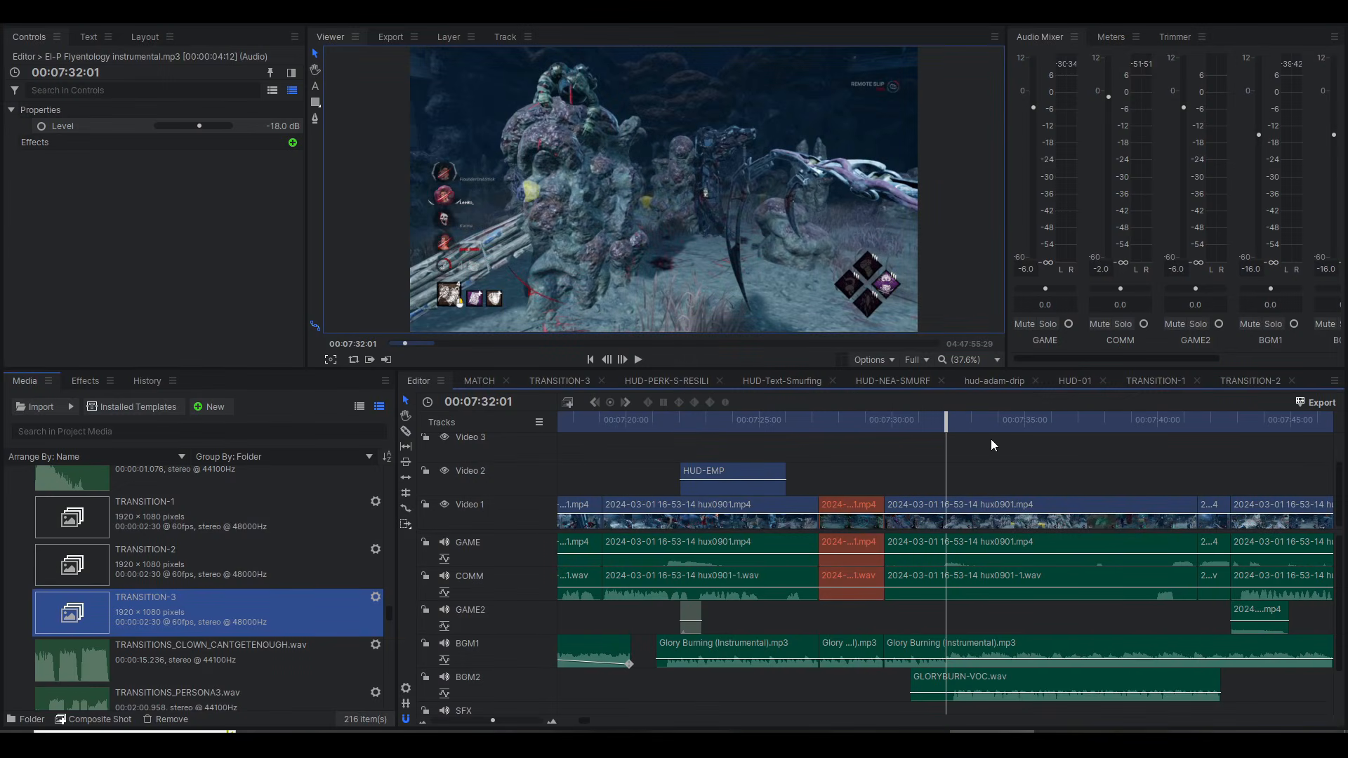
Step: Play the GLORYBURN-VOC.wav section from 00:07:32:01 and review the alternating instrumental and vocal clips onward to 00:10:29:29
key(space)
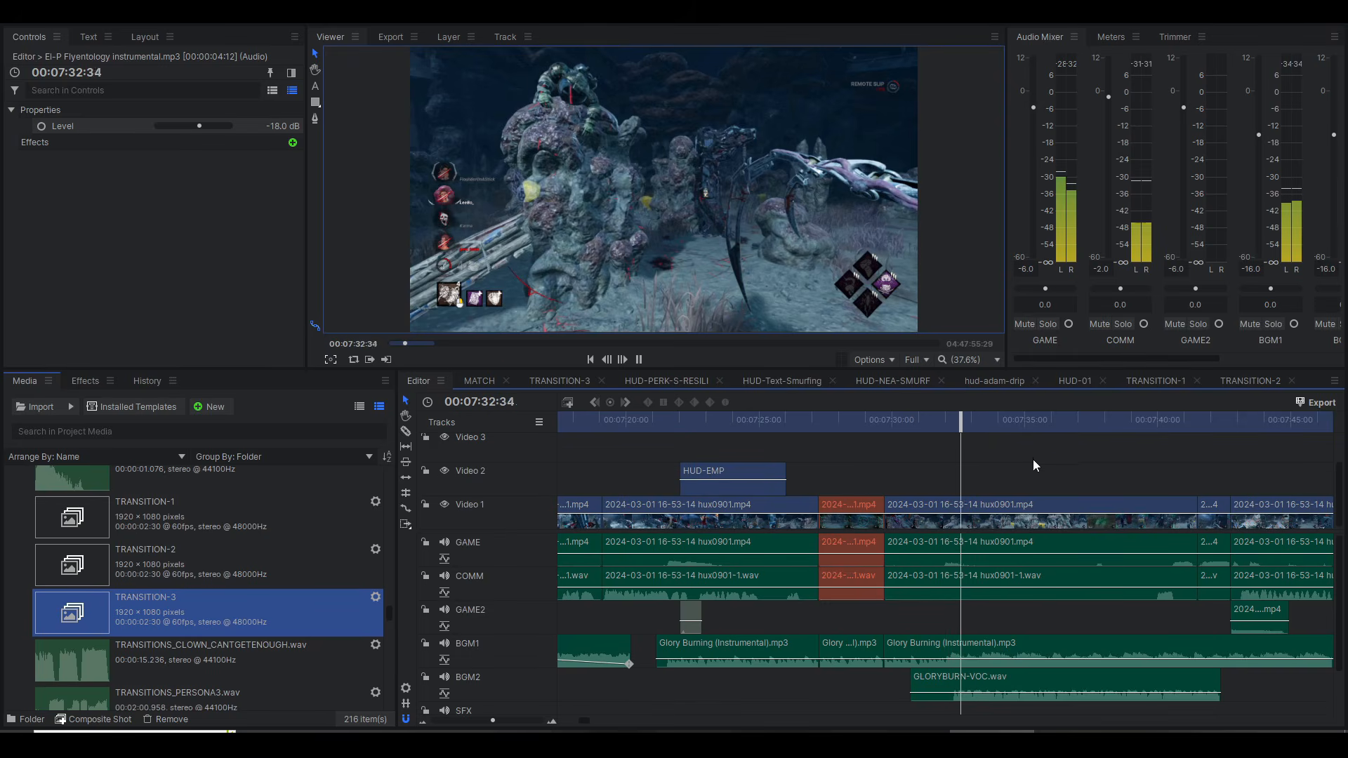
key(space)
scroll(1043, 455, down, 5)
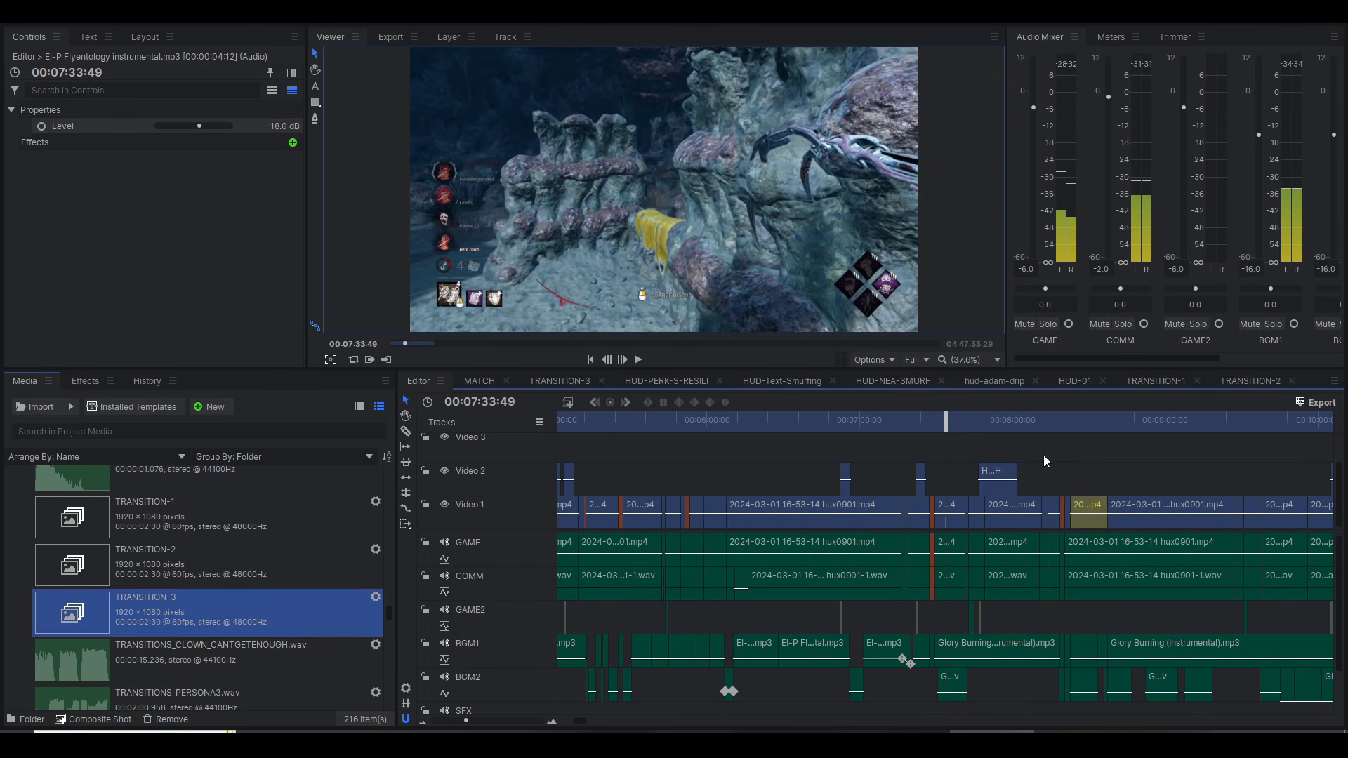
click(1103, 429)
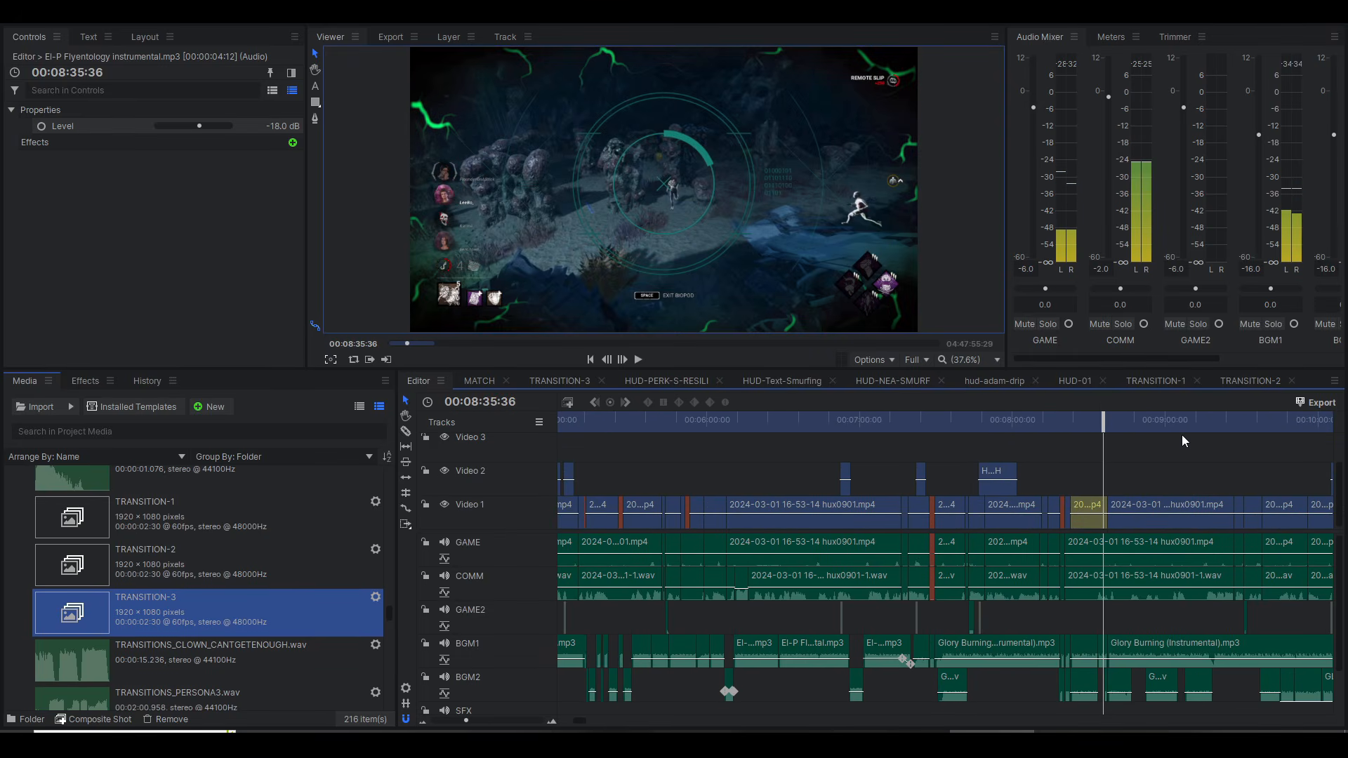
drag(1166, 425, 1174, 427)
scroll(1176, 460, right, 4)
scroll(1176, 460, right, 2)
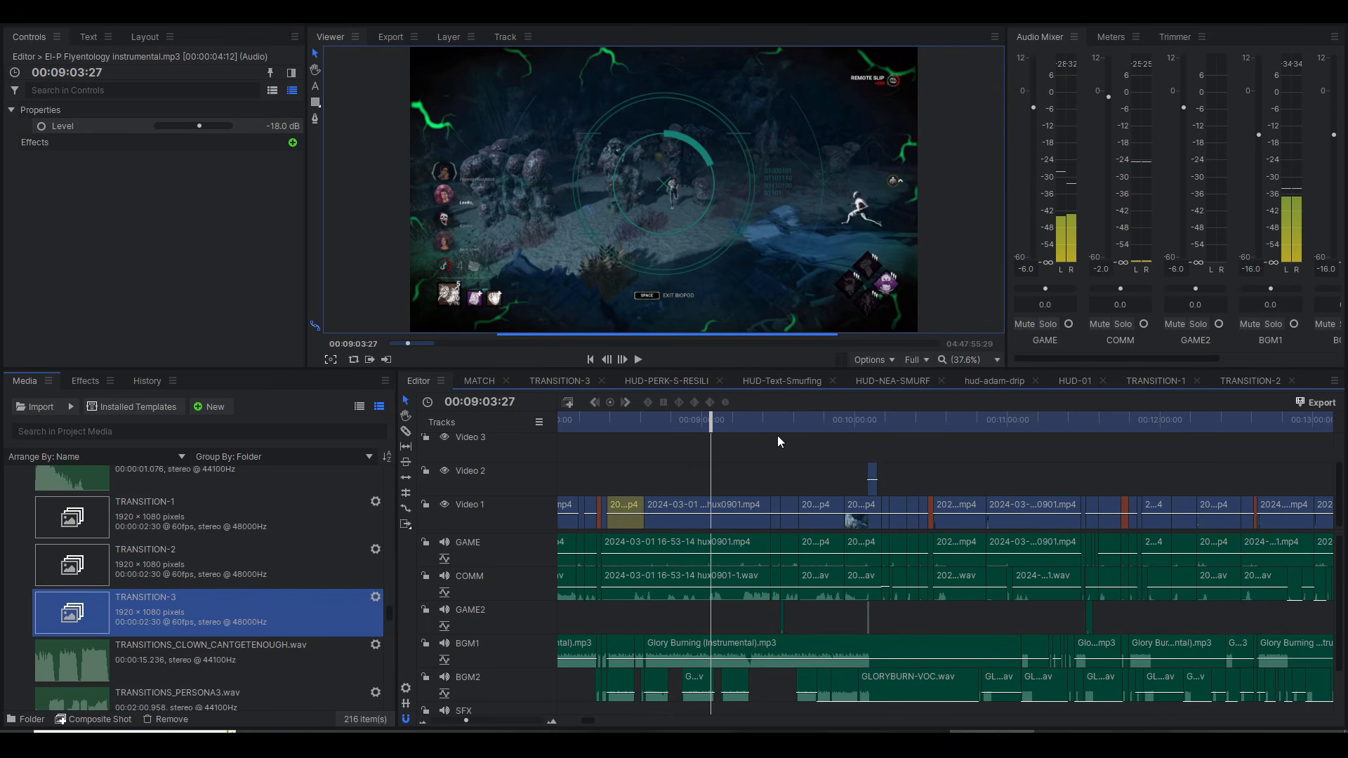
drag(806, 428, 823, 422)
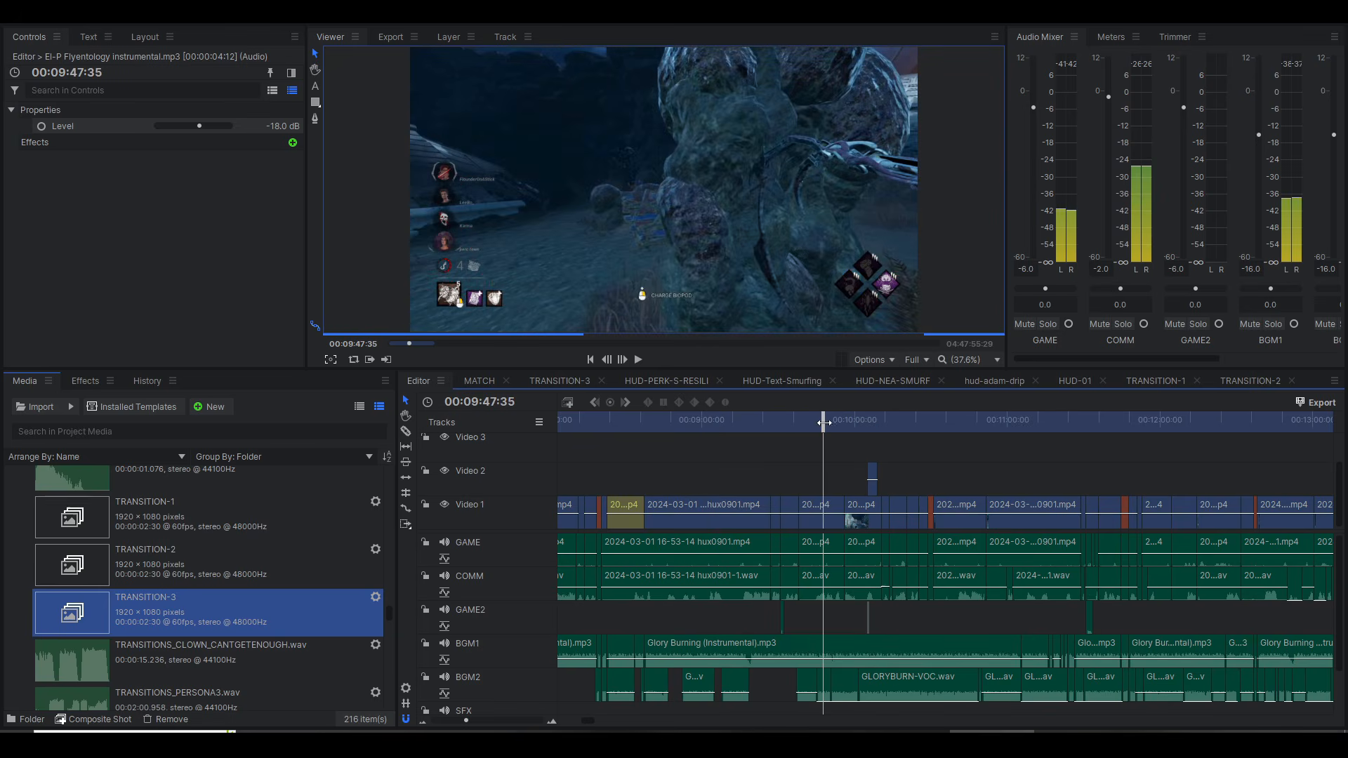
click(929, 425)
scroll(959, 454, up, 4)
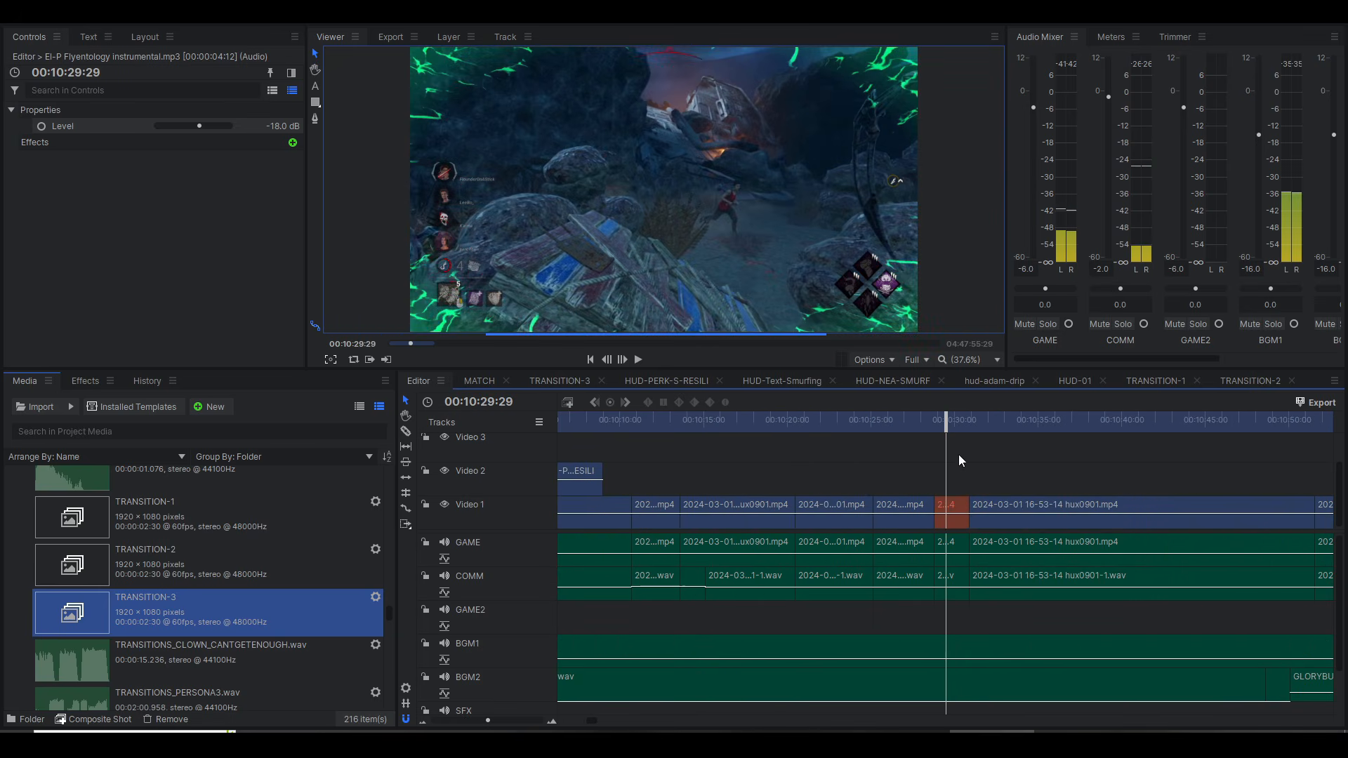
Step: Split the instrumental clip on BGM1 and the vocal clip on BGM2 at both ends of the orange Video 1 clip near 00:10:30
click(919, 424)
key(space)
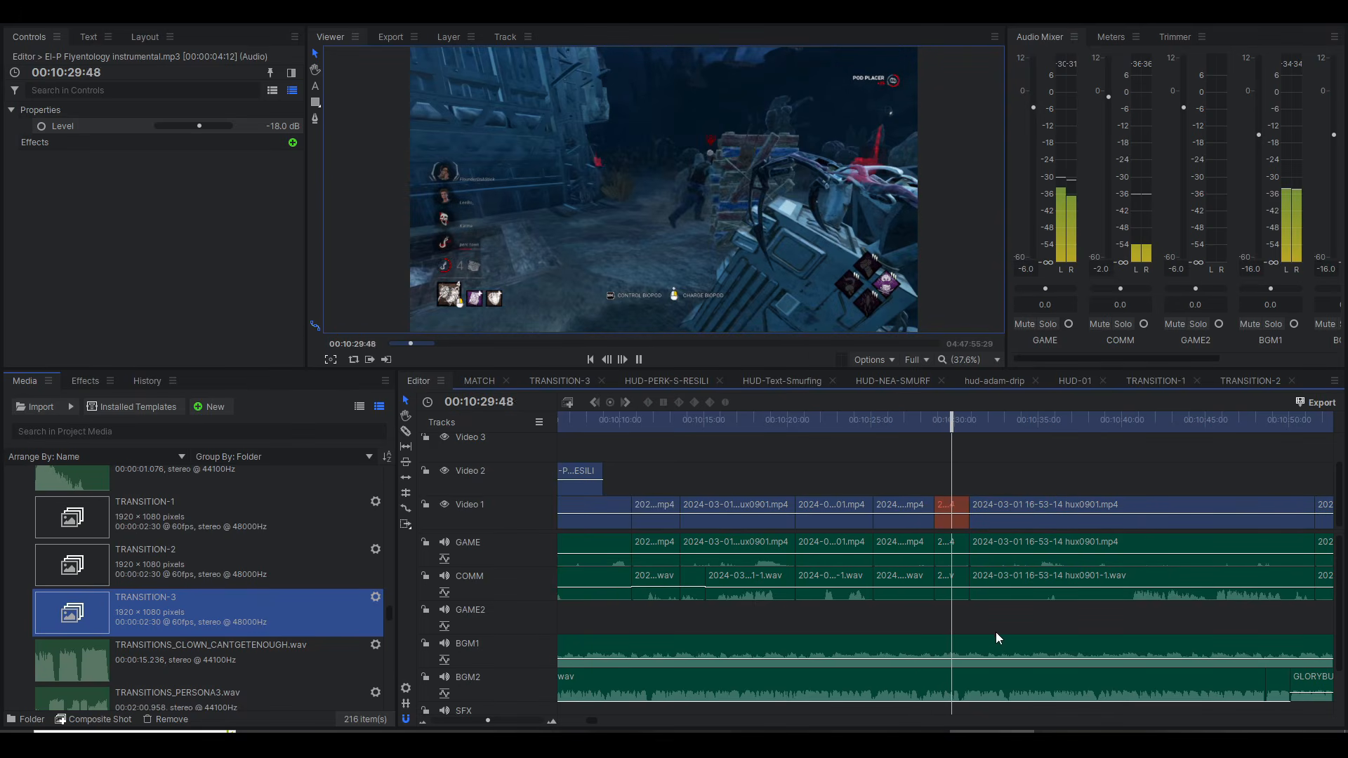
scroll(1004, 632, down, 2)
key(space)
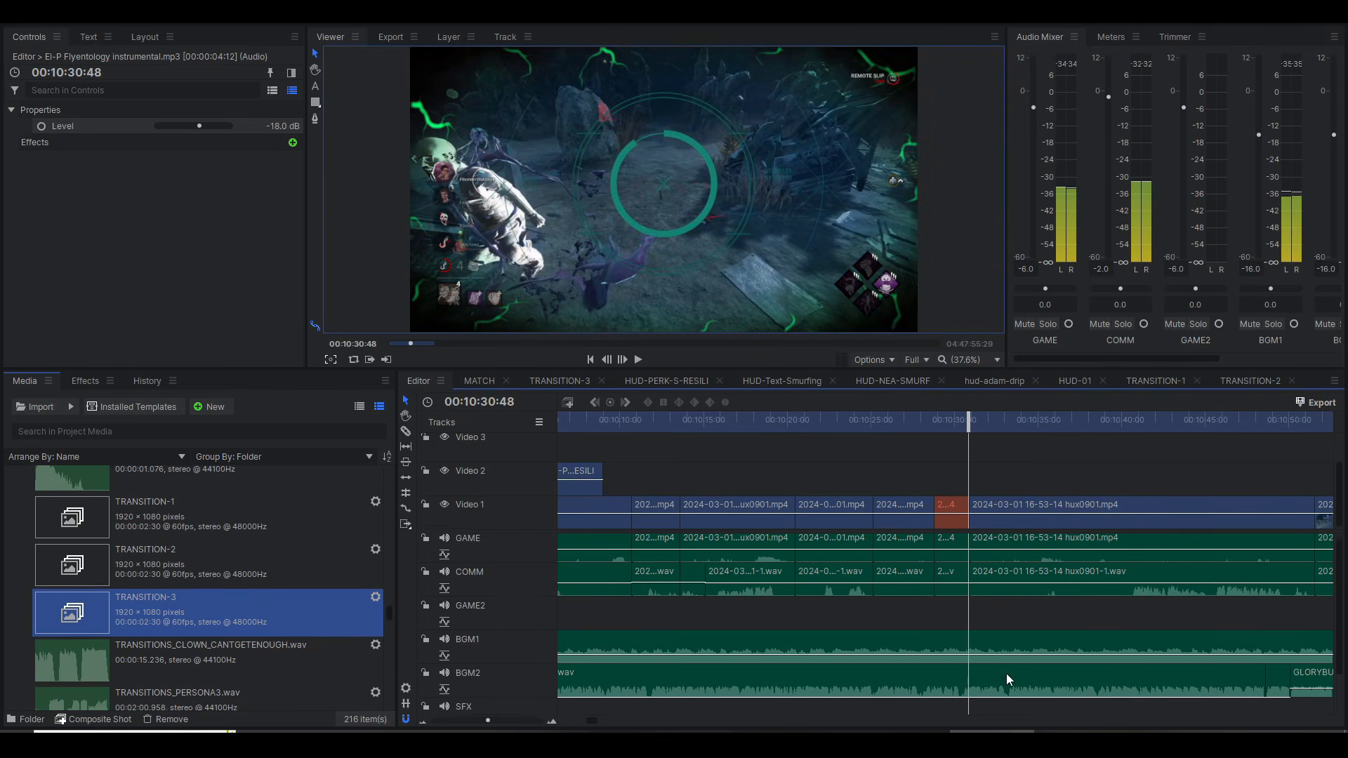
drag(1014, 593, 975, 714)
key(ctrl+shift+d)
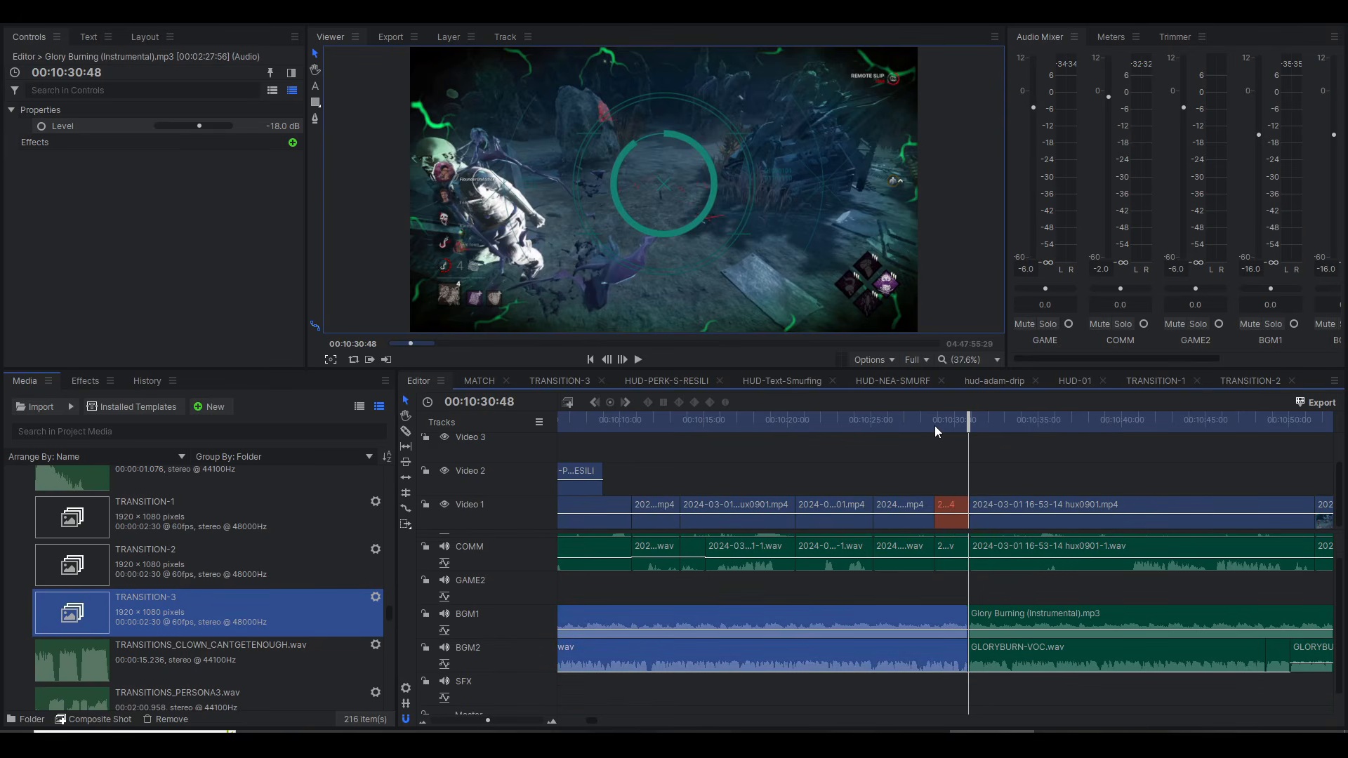
click(935, 425)
drag(935, 426, 955, 426)
Step: Choose the Cathedral audio effect for the short instrumental segment on BGM1 beneath the orange clip
click(951, 622)
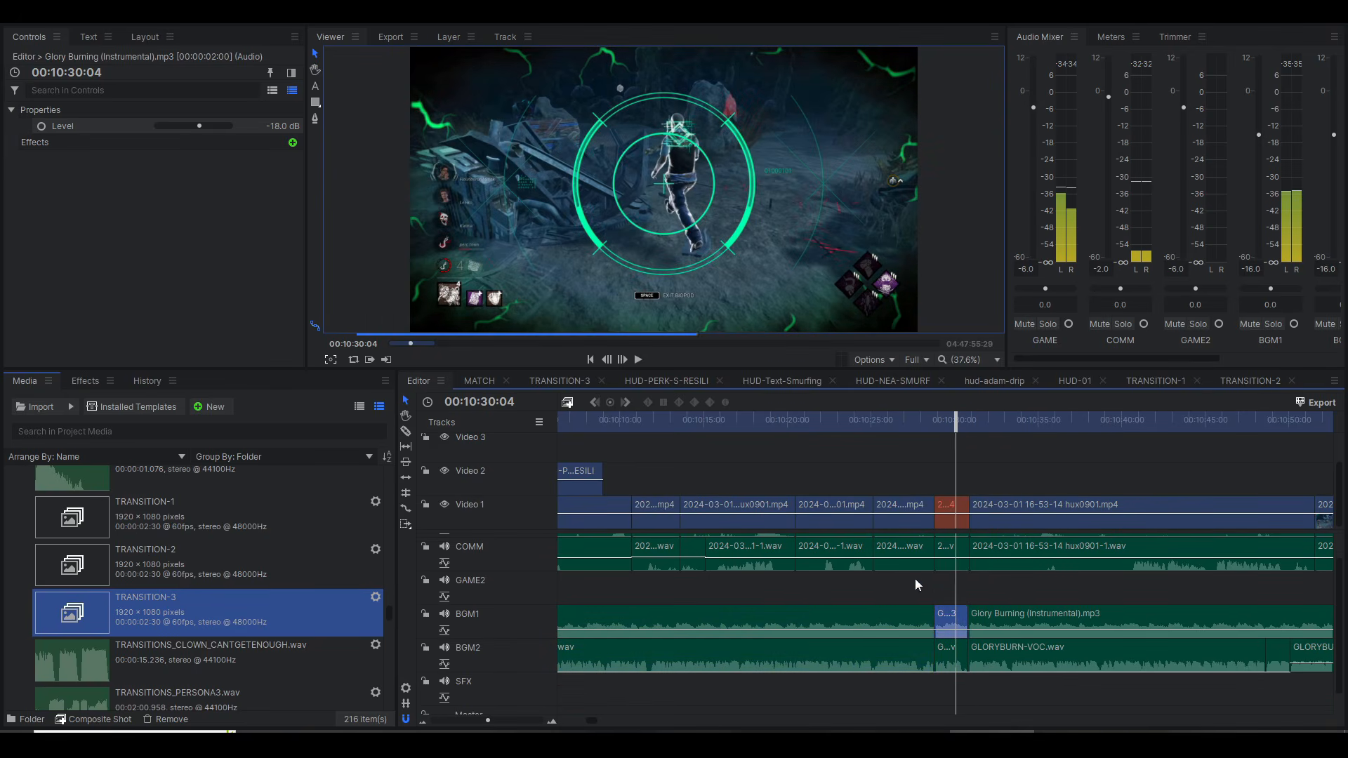
click(293, 142)
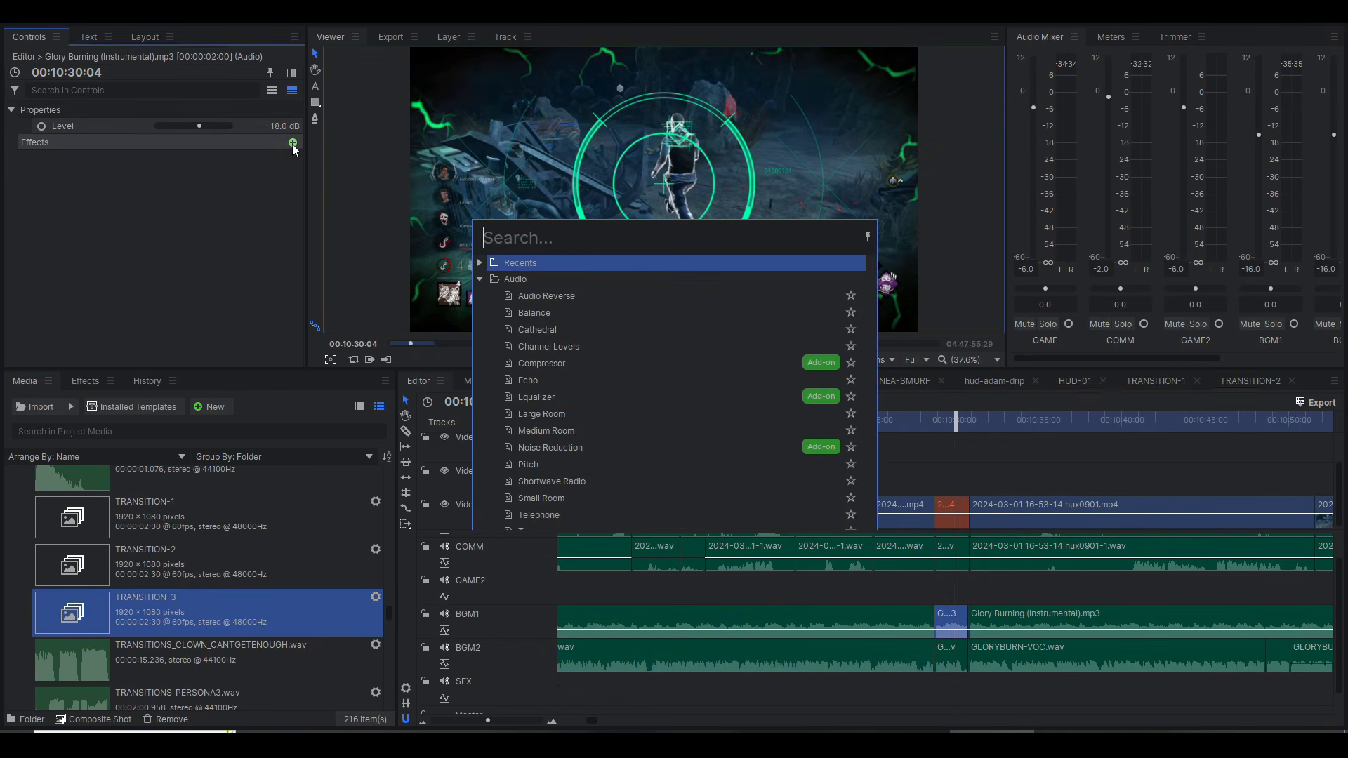
click(538, 335)
Step: Select the matching short GLORYBURN-VOC.wav segment on BGM2 and play the timeline across the orange clip
click(959, 654)
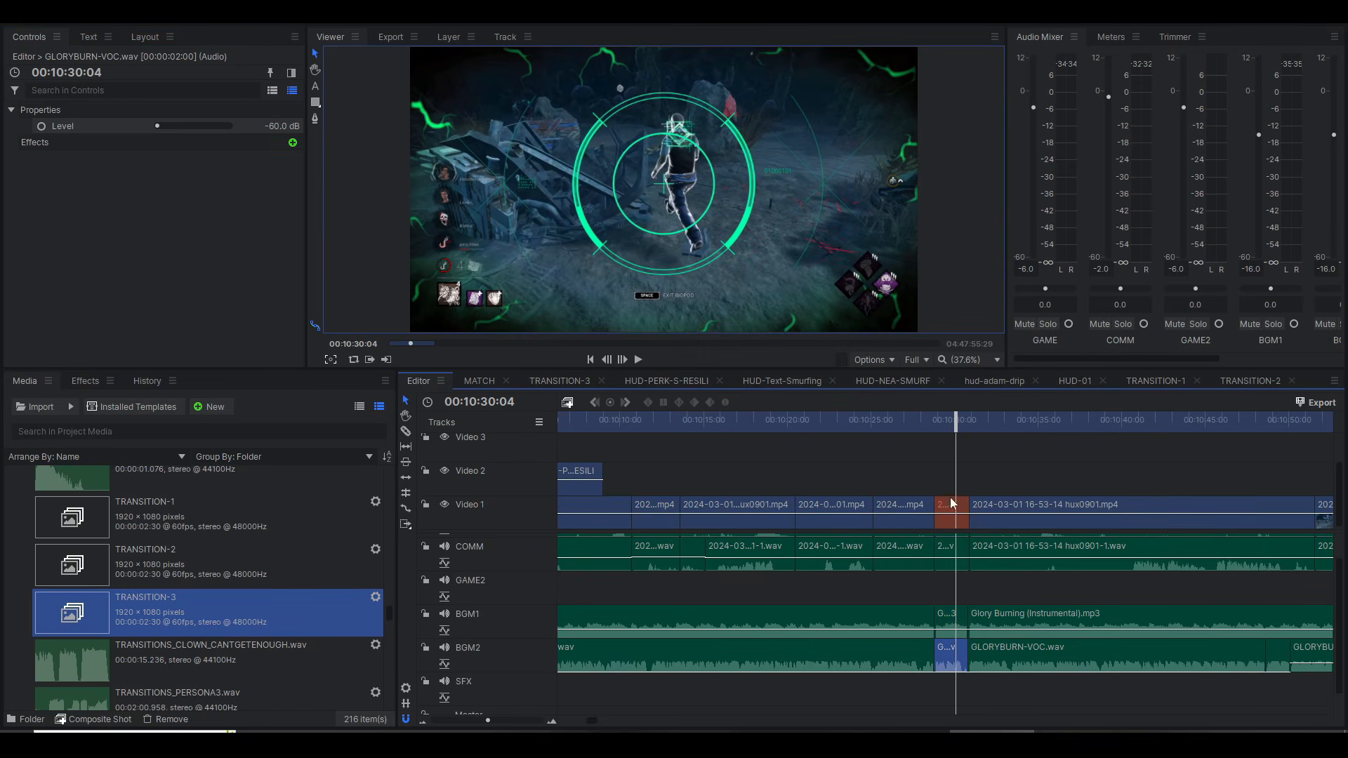
click(924, 420)
key(space)
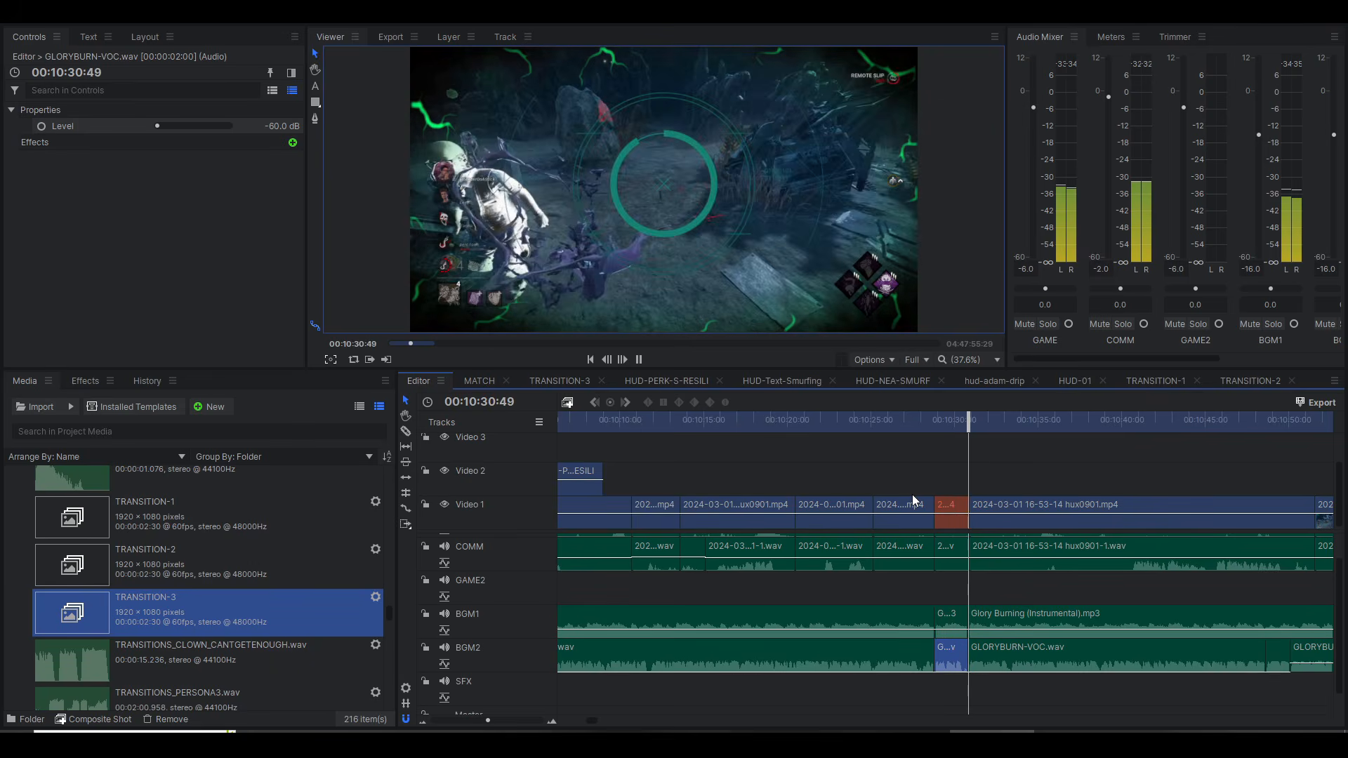
key(space)
Step: Open the color label choices for the orange Video 1 clip at 00:10:29:44
click(946, 509)
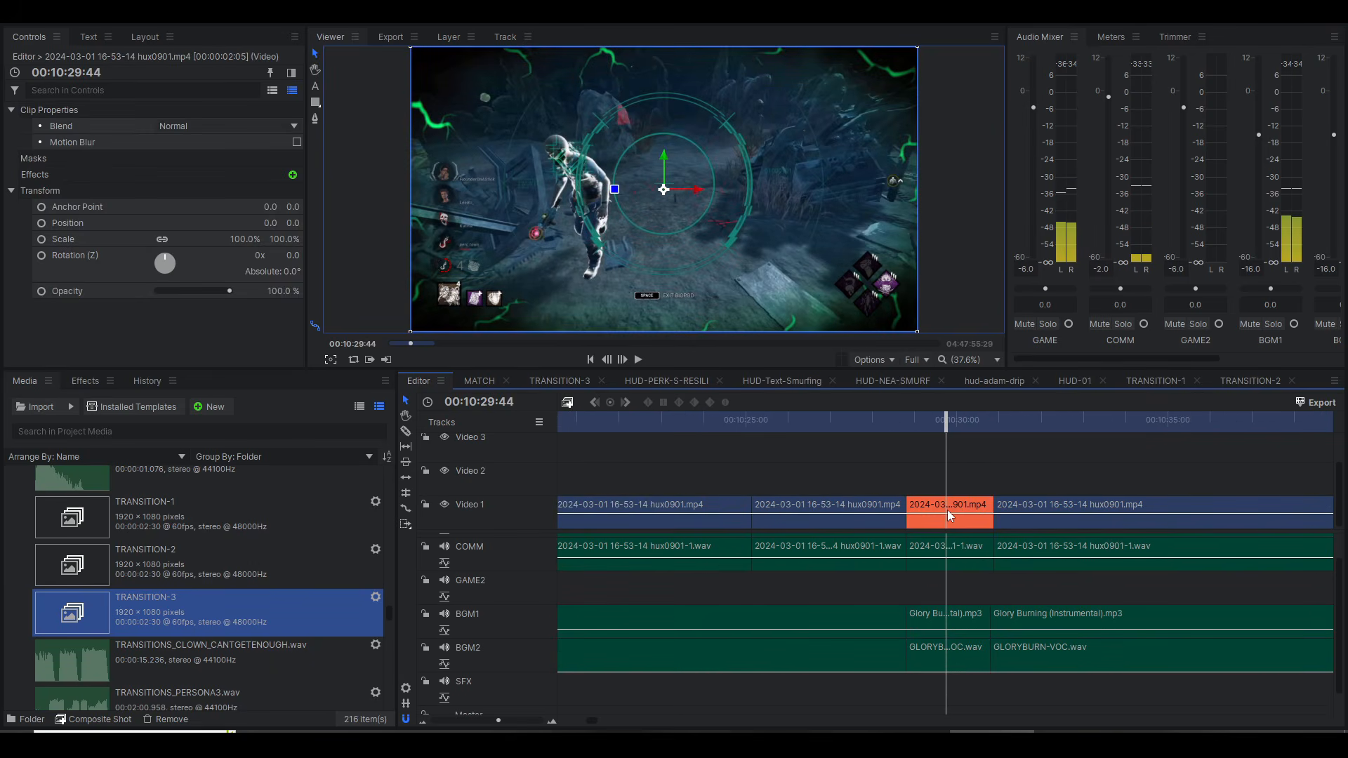
scroll(946, 510, up, 2)
right_click(947, 509)
mouse_move(987, 378)
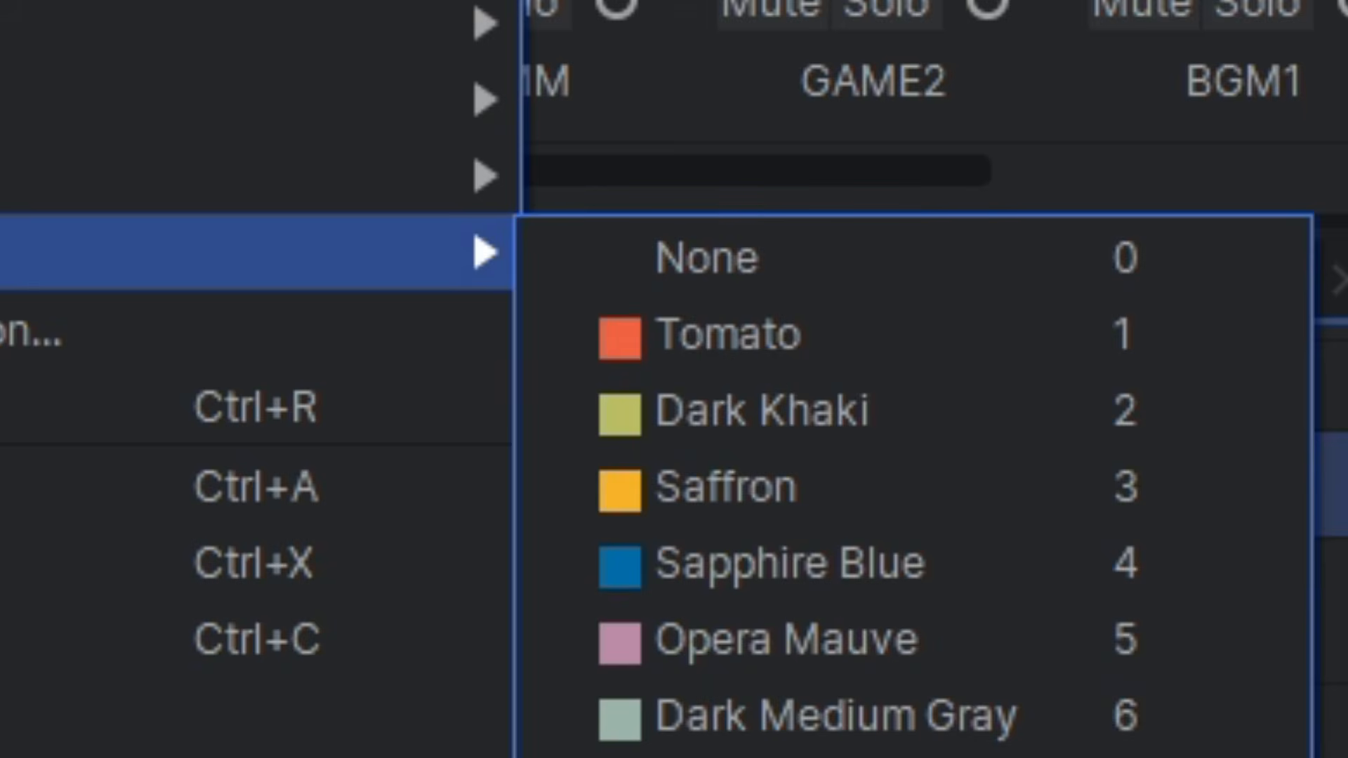
click(836, 351)
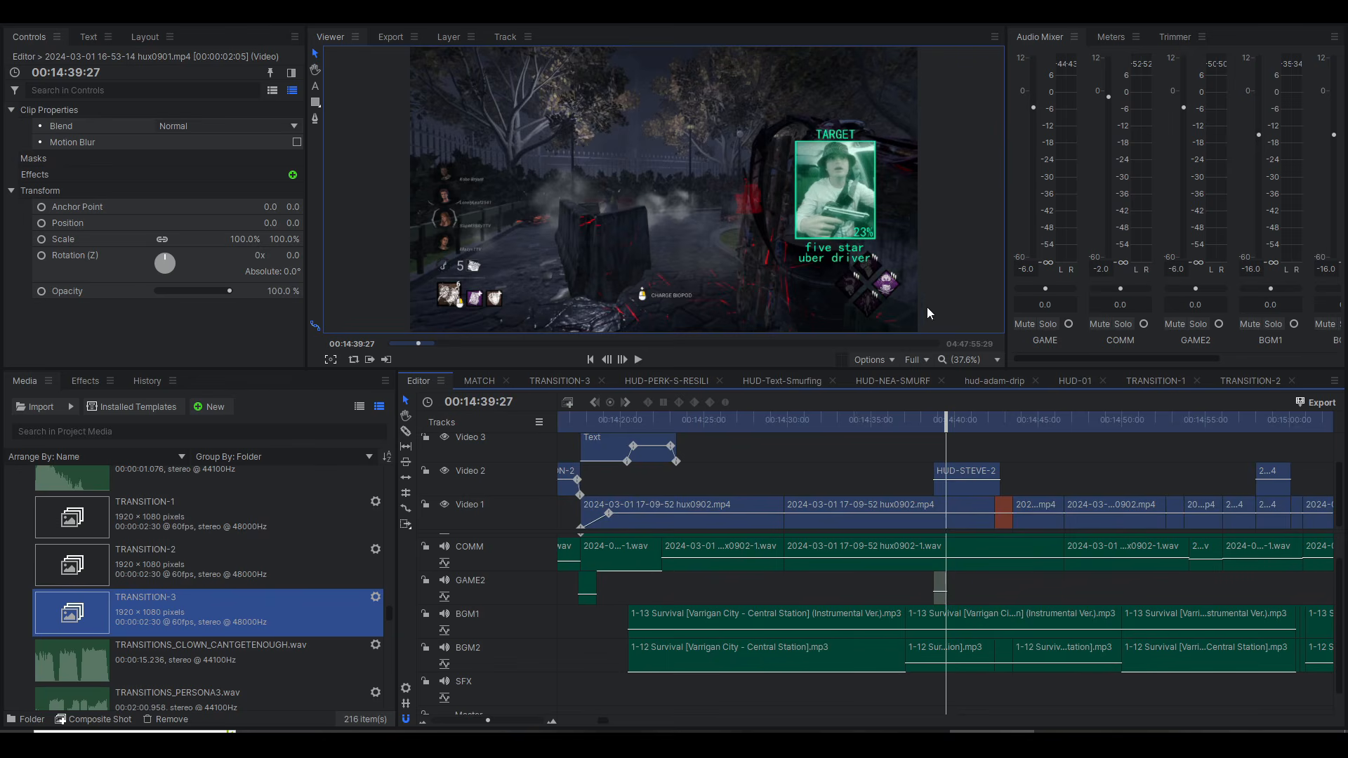
Step: Enlarge the viewer to inspect the HUD target portrait at 00:14:39:27, and return it to Scale to Fit
scroll(837, 194, up, 1)
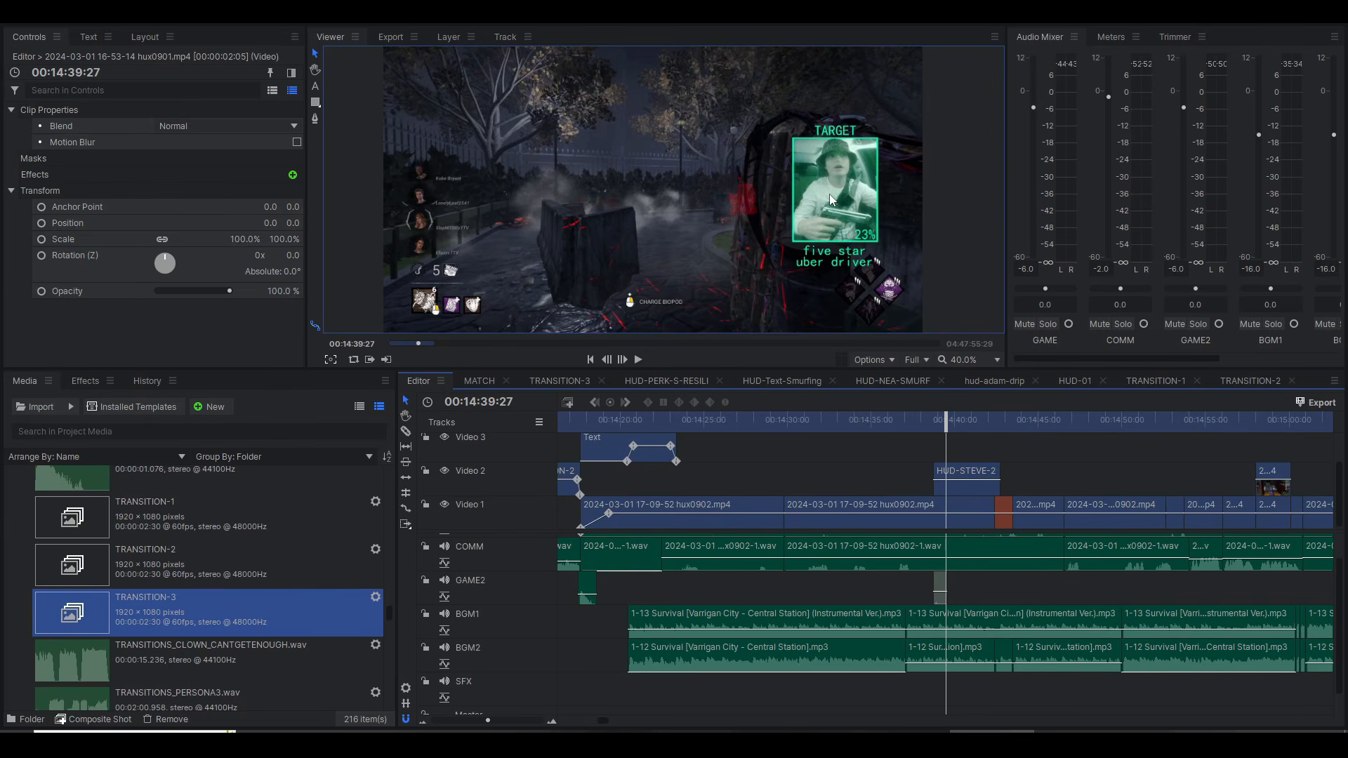
click(946, 363)
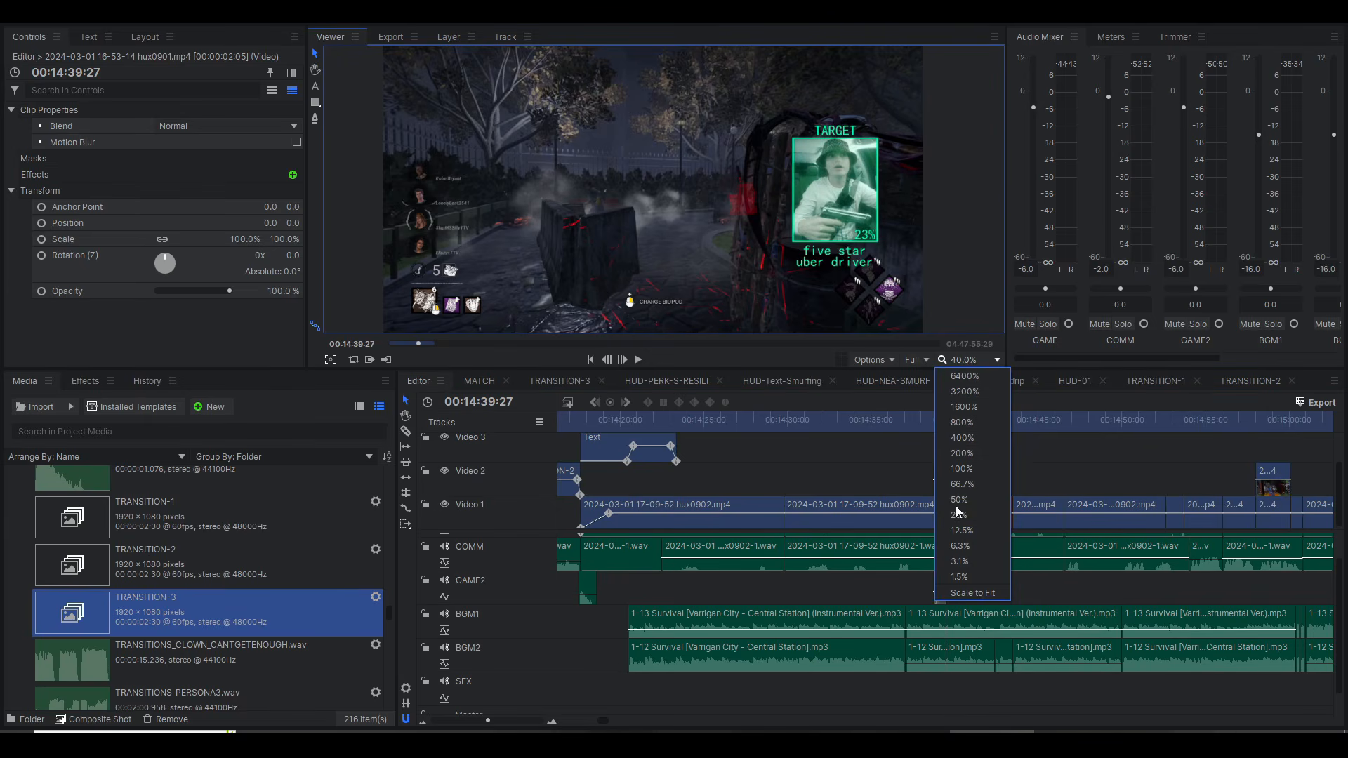
click(964, 593)
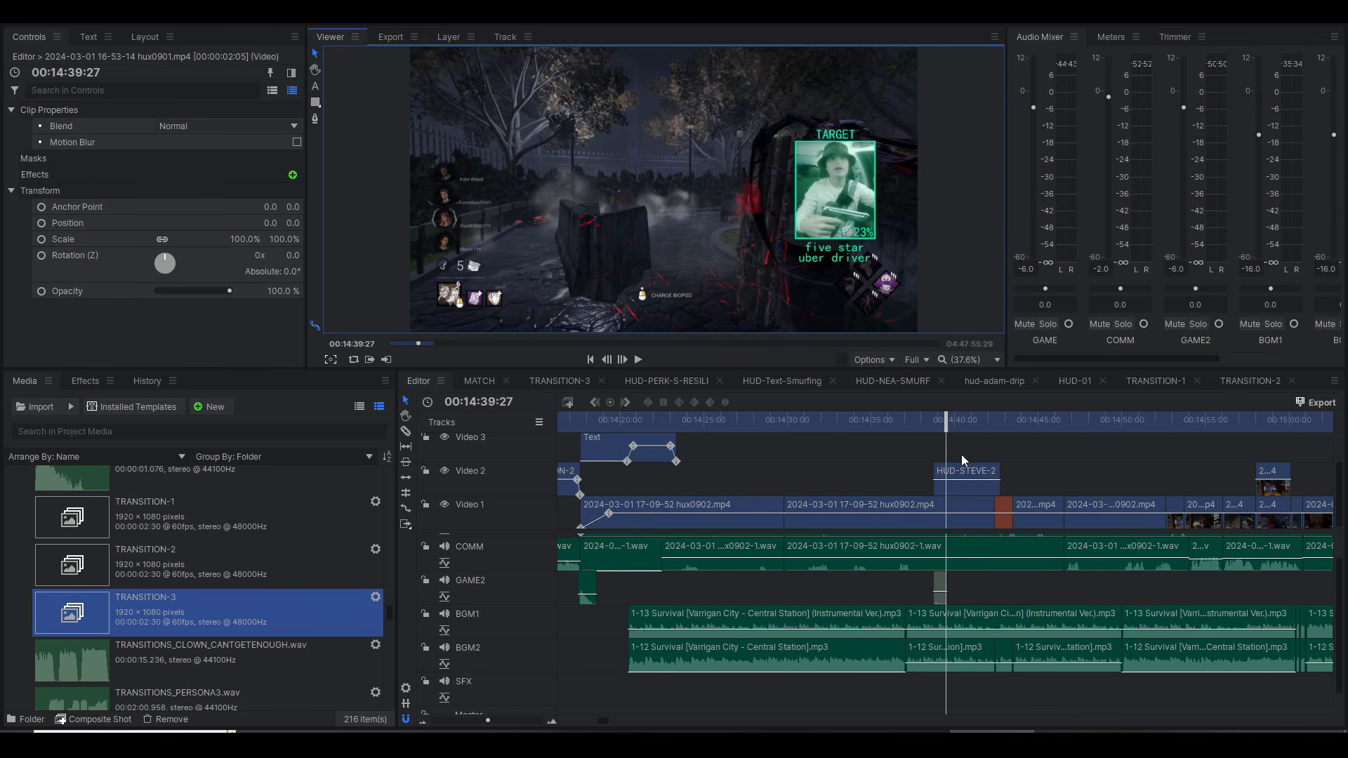
click(1031, 459)
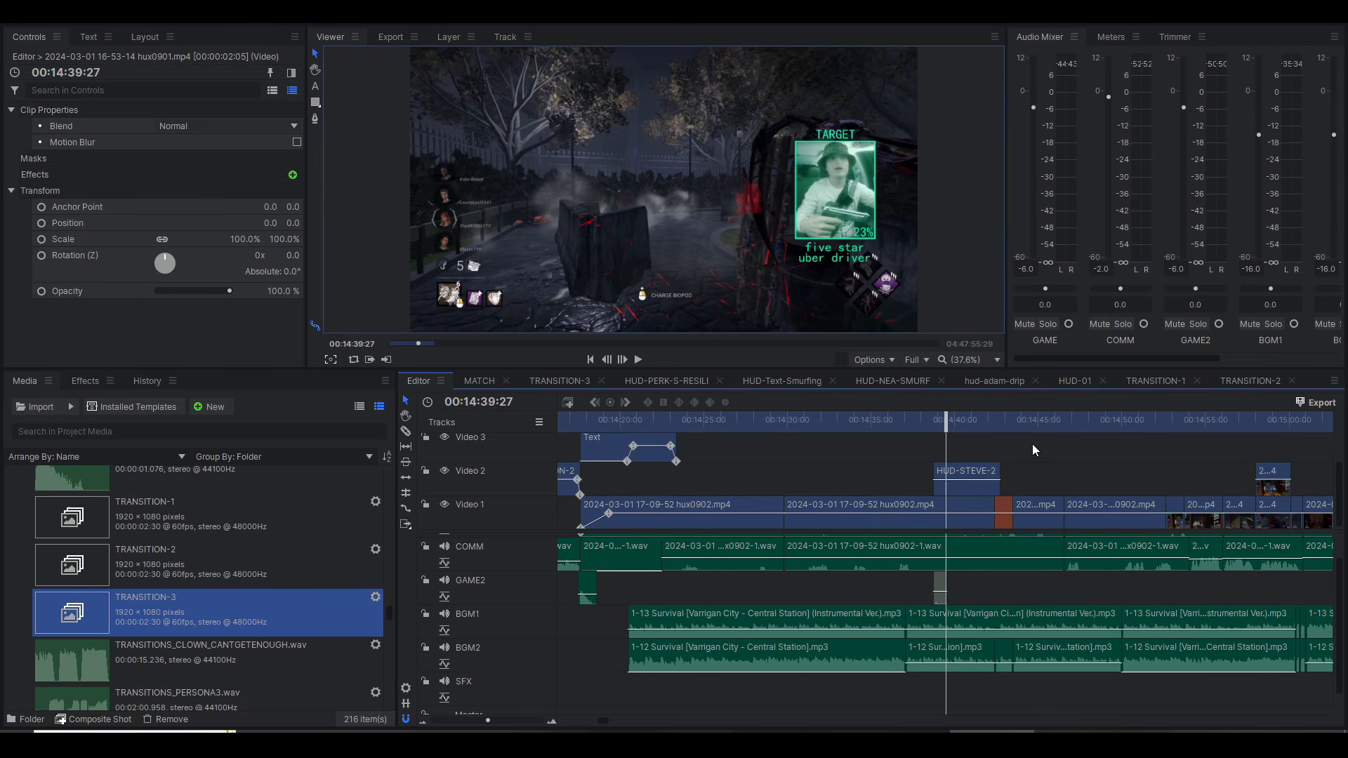
Step: Play the Survival [Varrigan City] section from 00:14:35:34 and compare the instrumental clip on BGM1 with the vocal version on BGM2
click(895, 430)
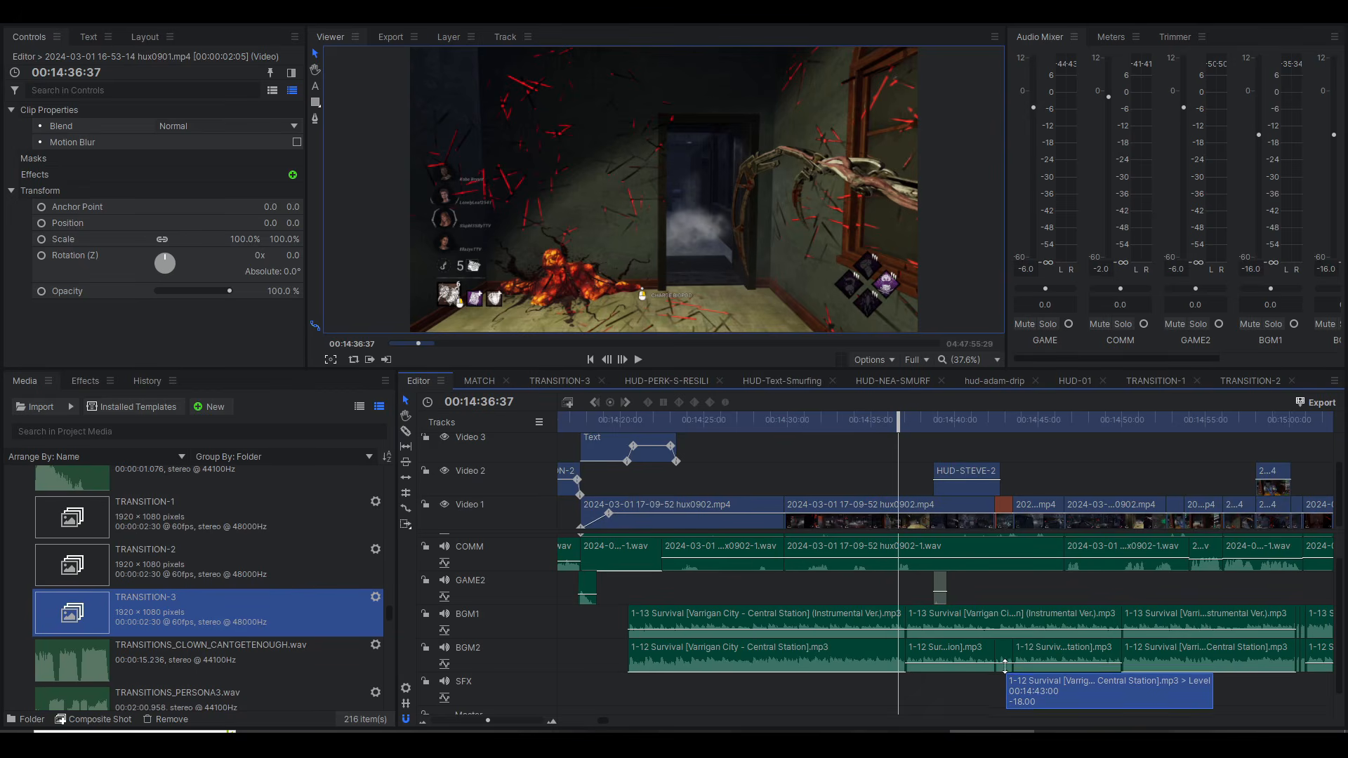
scroll(1027, 593, up, 3)
scroll(1024, 596, down, 1)
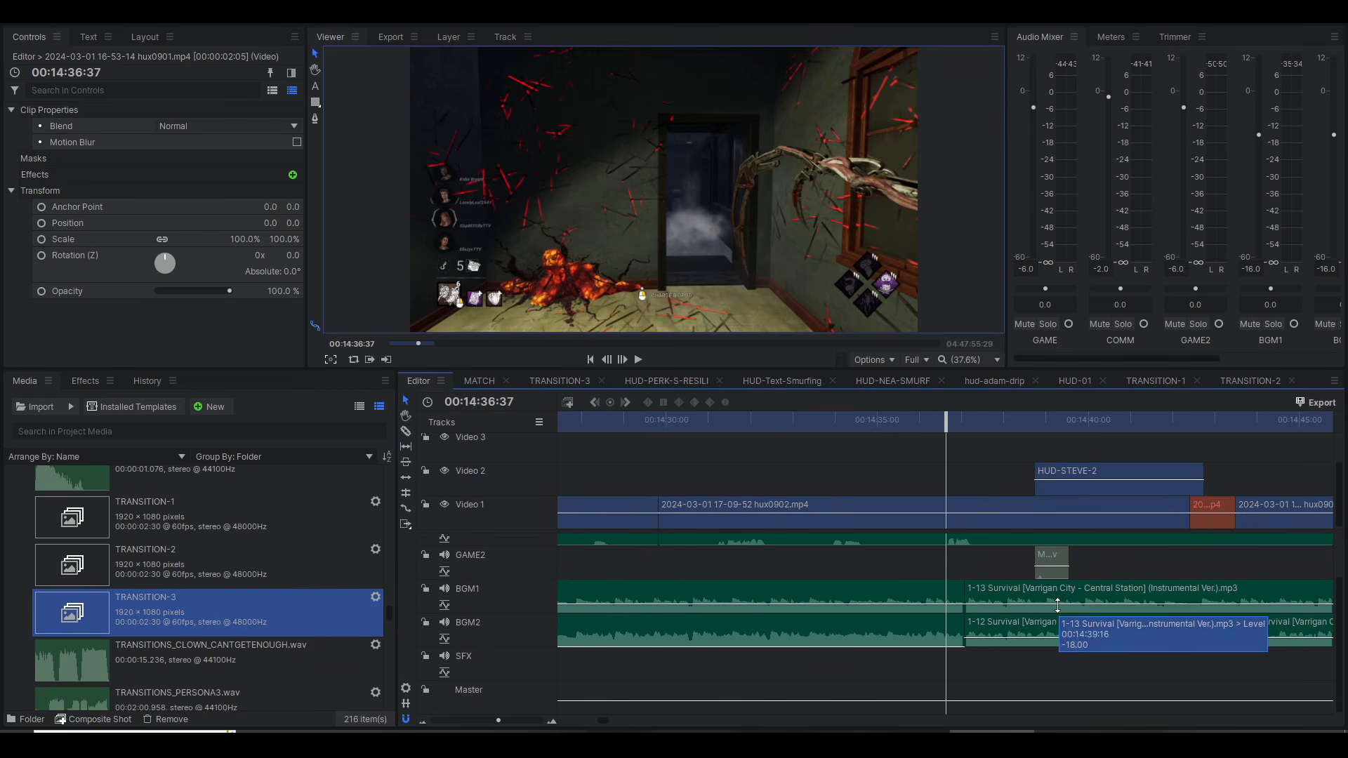
click(902, 428)
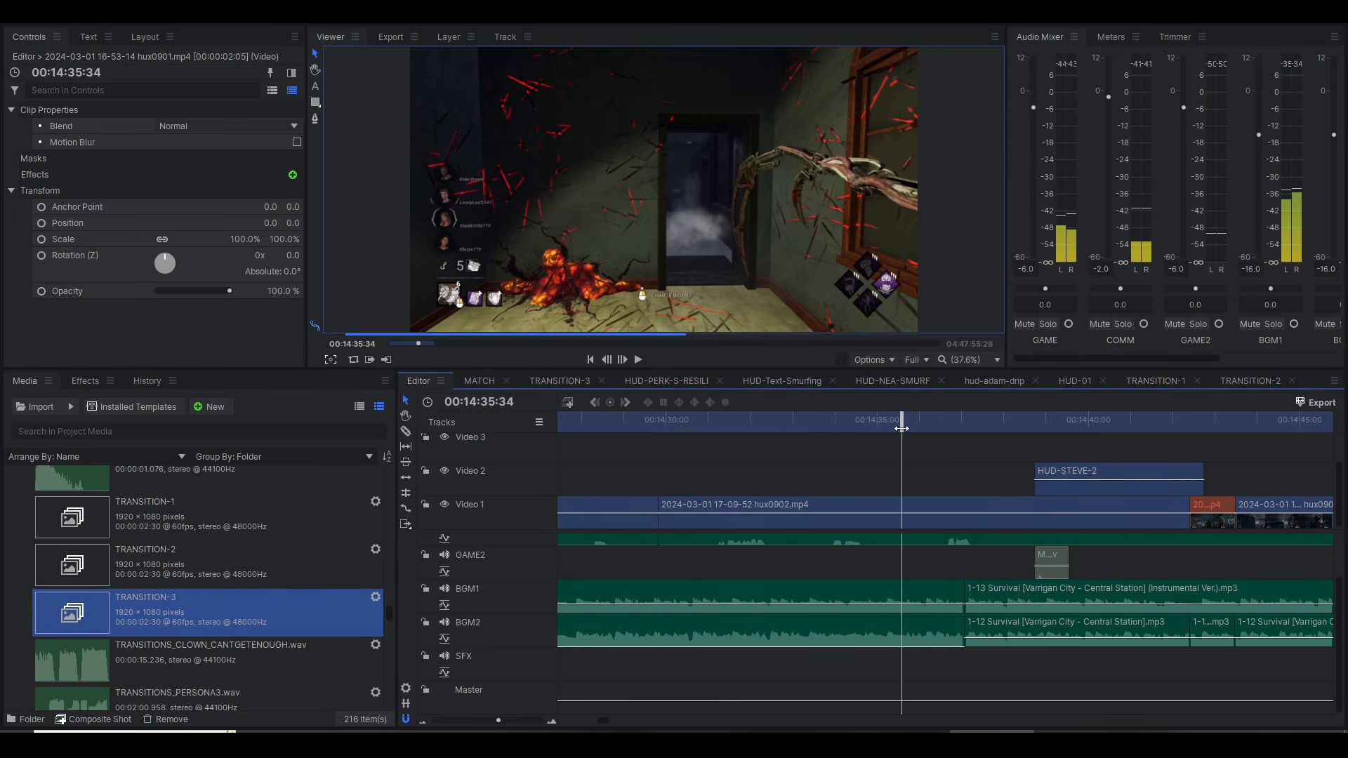
key(space)
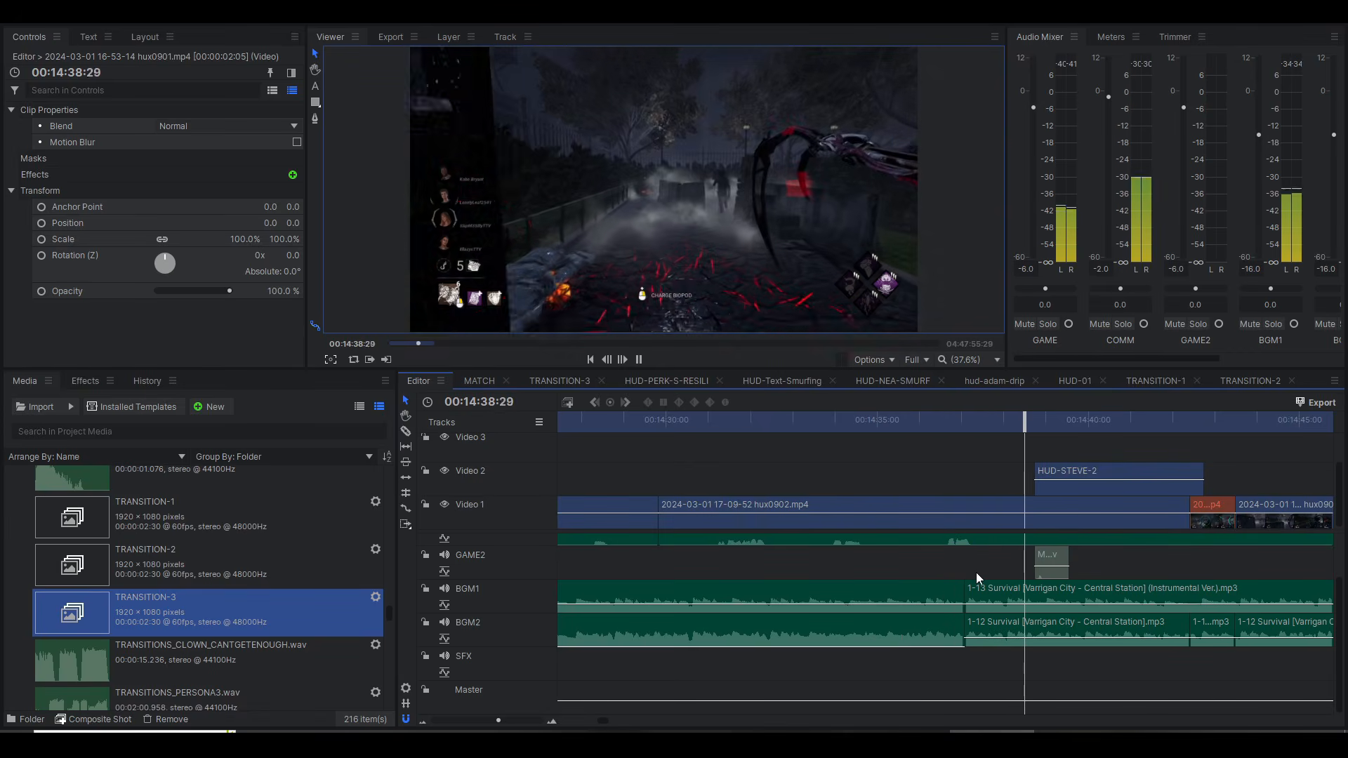
key(space)
drag(953, 607, 1165, 609)
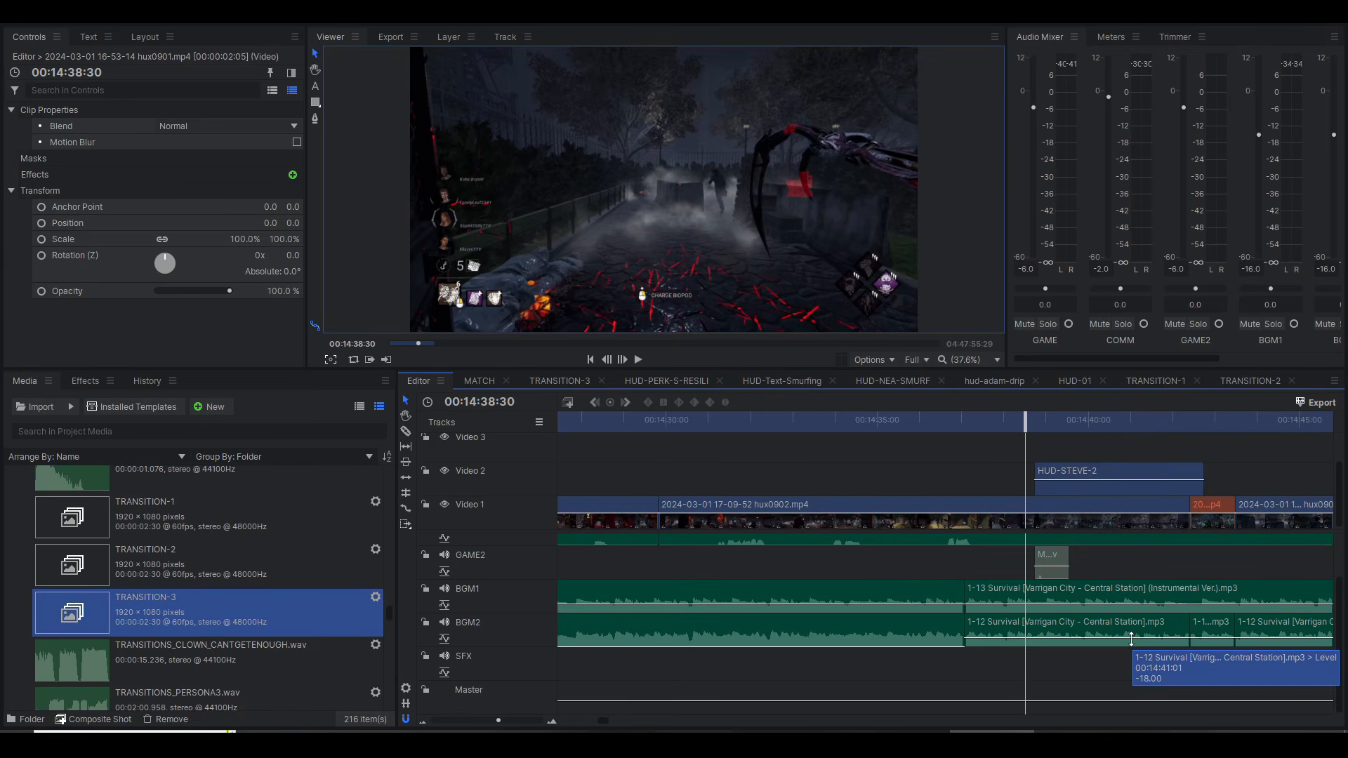
Step: Replay the timeline around the HUD-STEVE-2 clip and examine the music change leading into the orange Video 1 clip
click(1143, 421)
key(space)
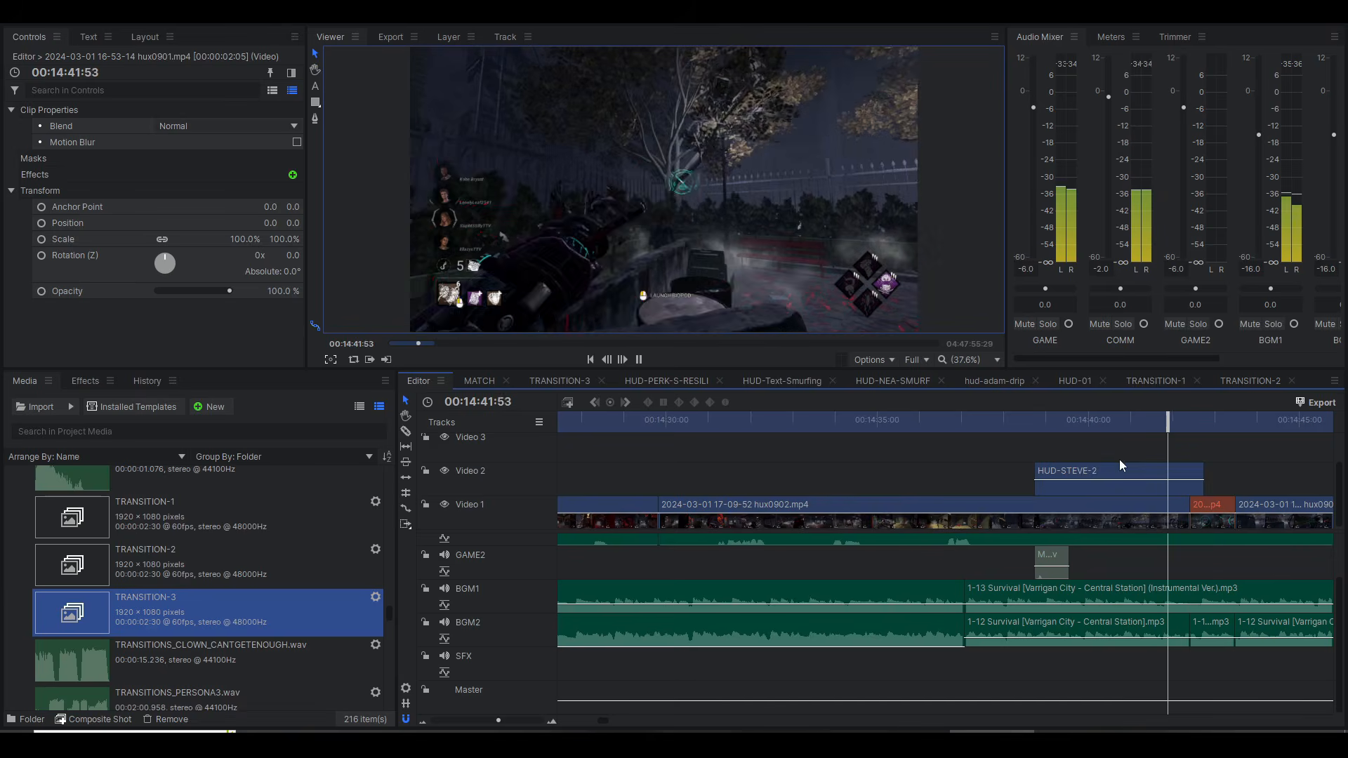
click(927, 422)
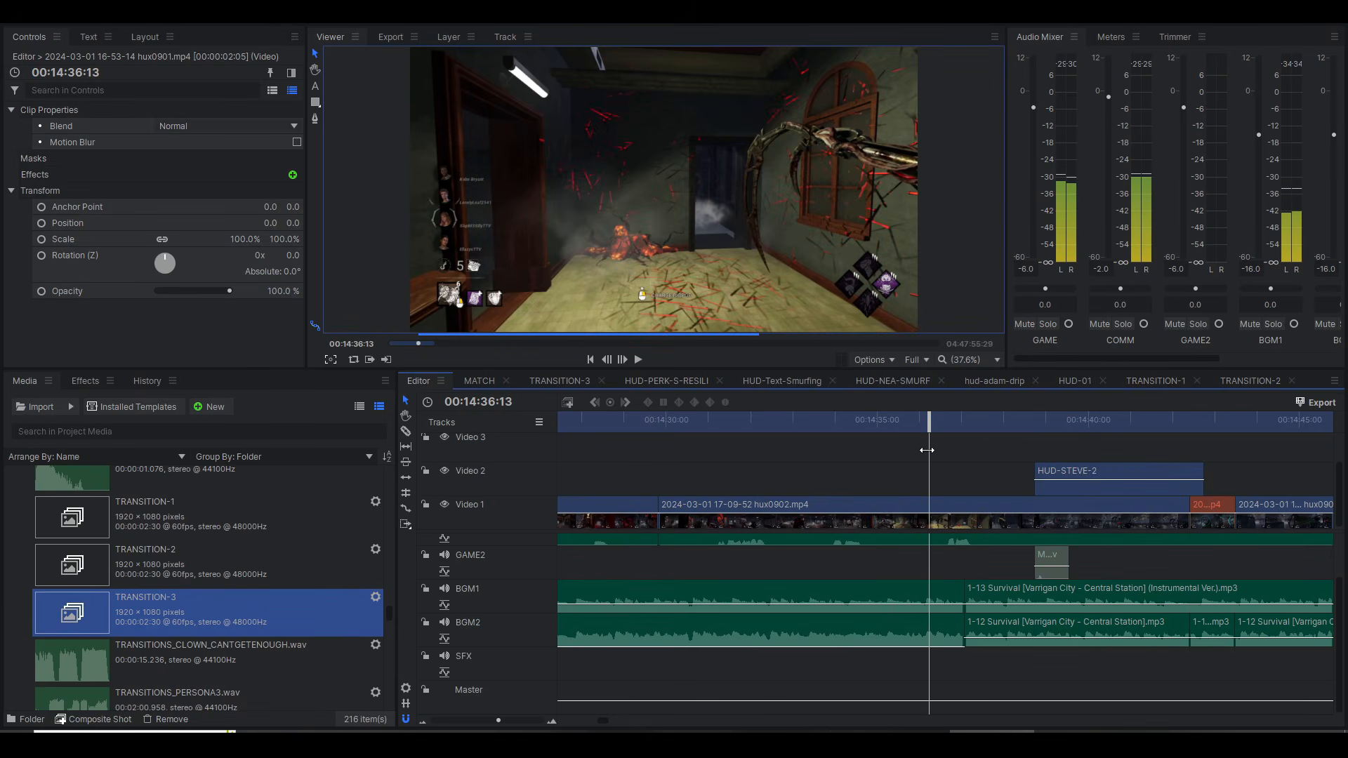
key(space)
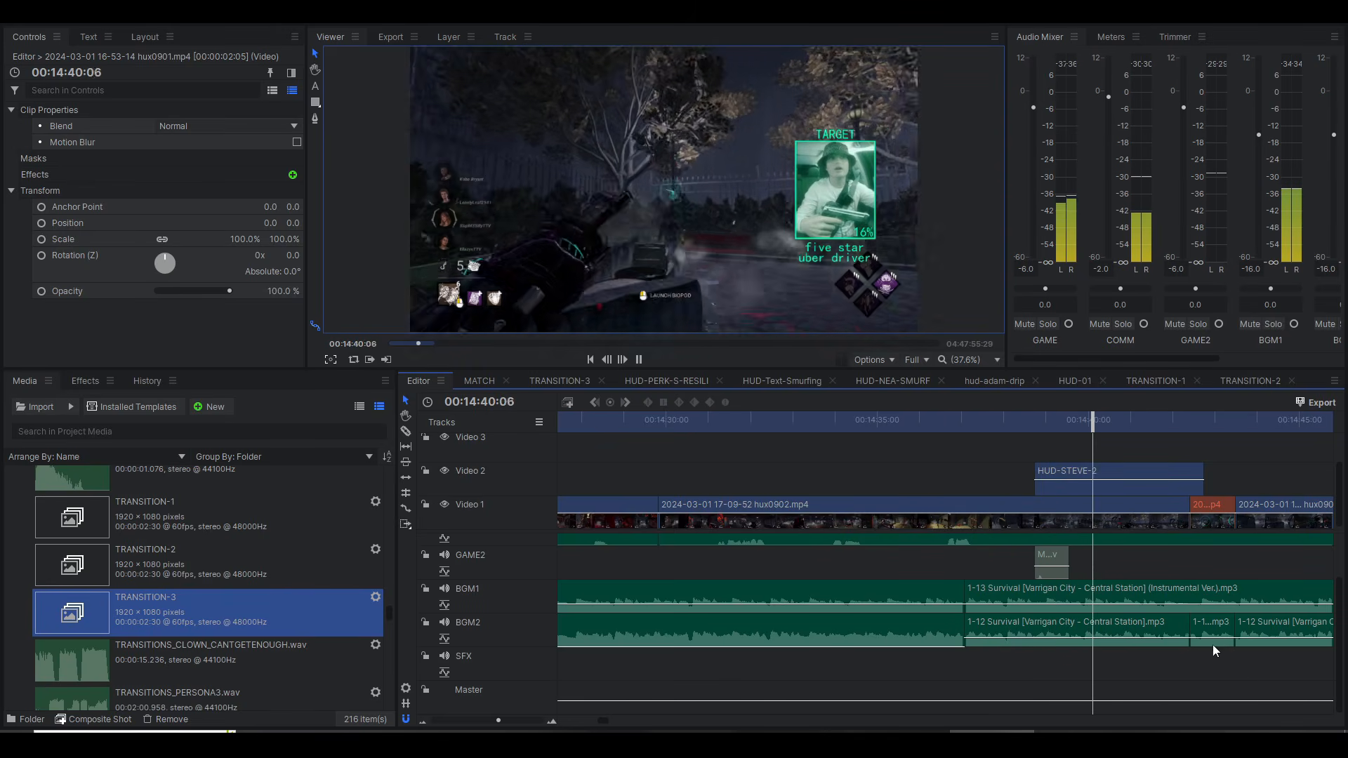
key(space)
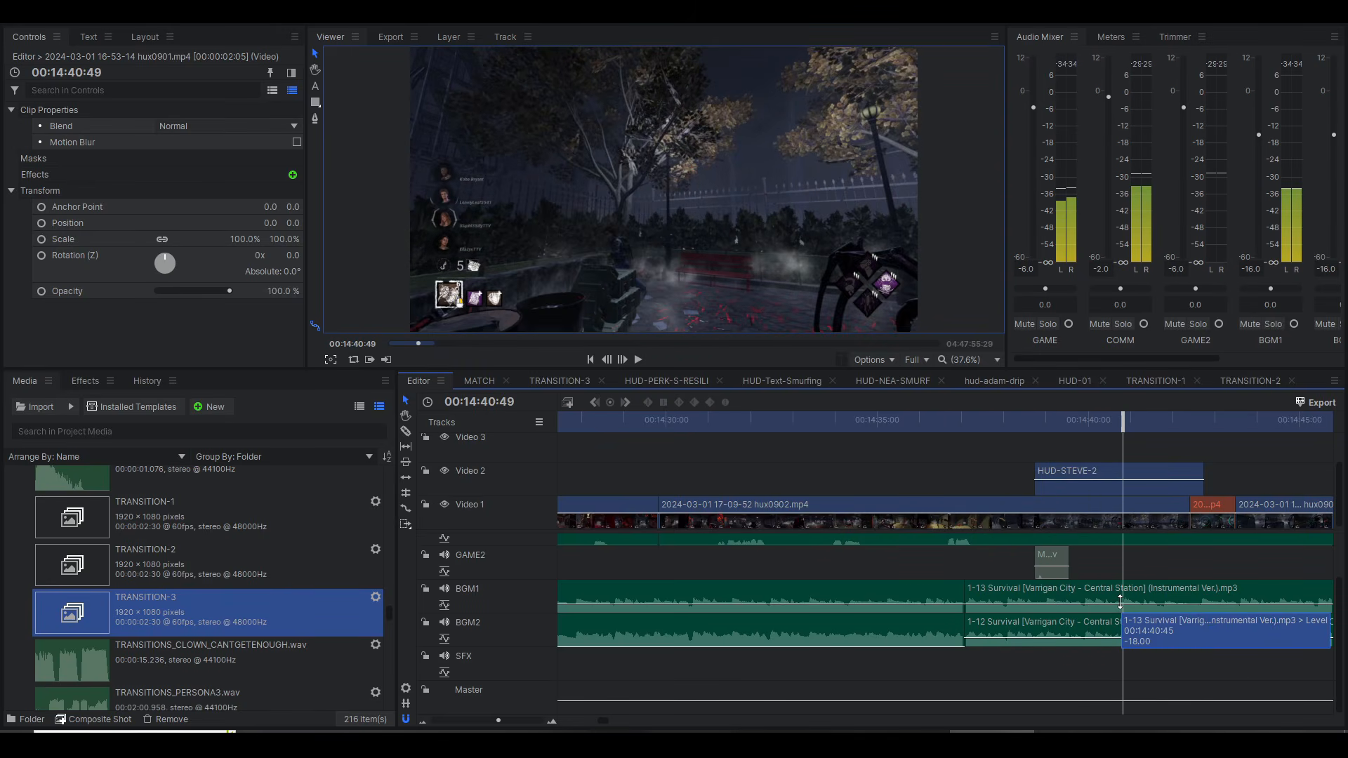
click(925, 420)
key(space)
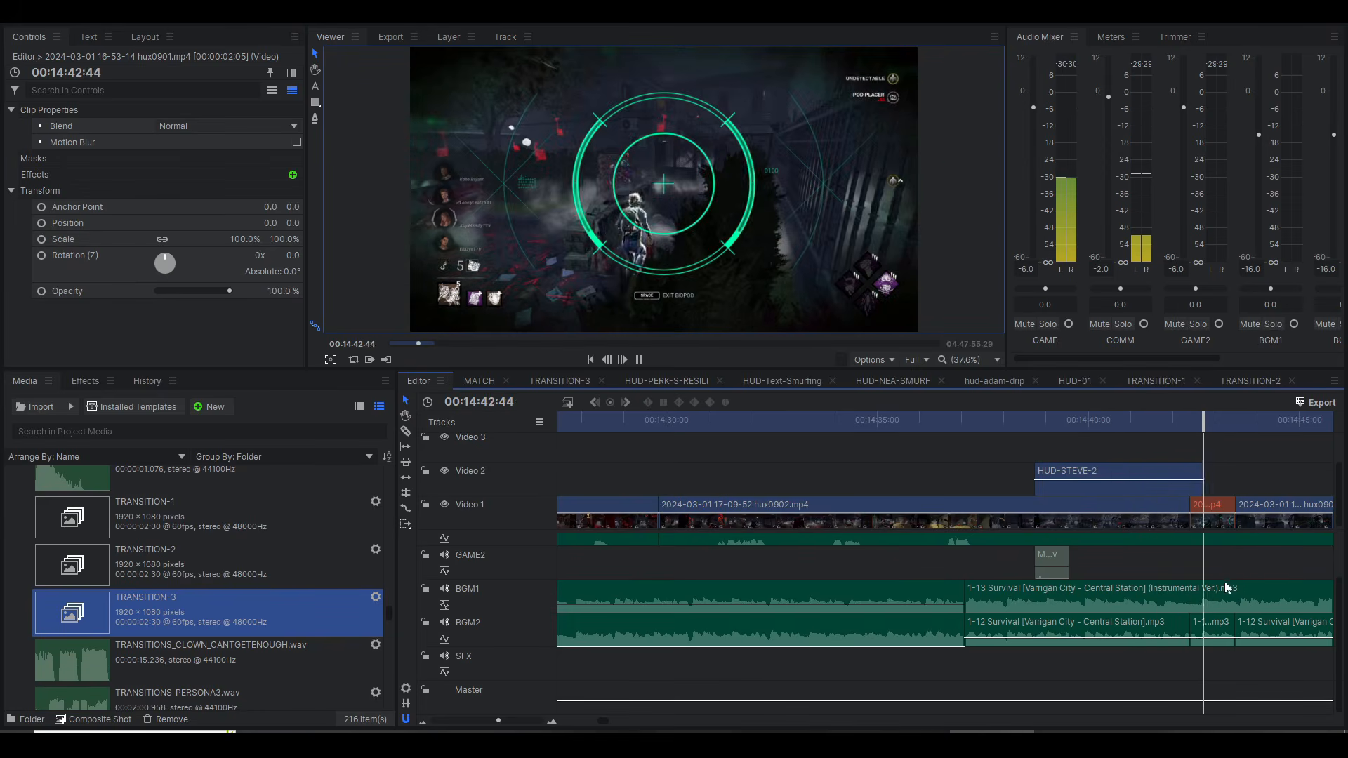
Step: Select the short vocal clip on BGM2 at 00:14:43:12 and review the alternating music clips up to 00:15:17:27
key(space)
click(1223, 417)
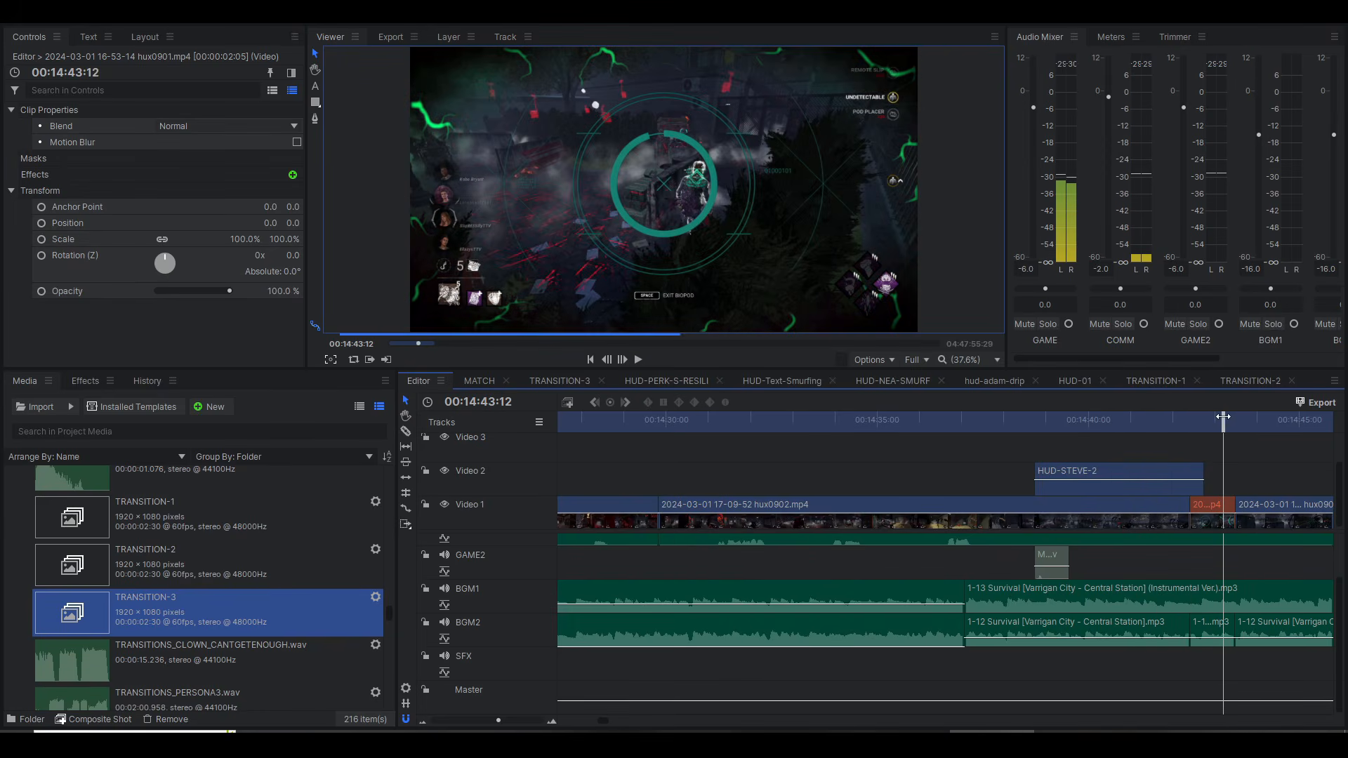
click(1216, 631)
scroll(1194, 647, down, 6)
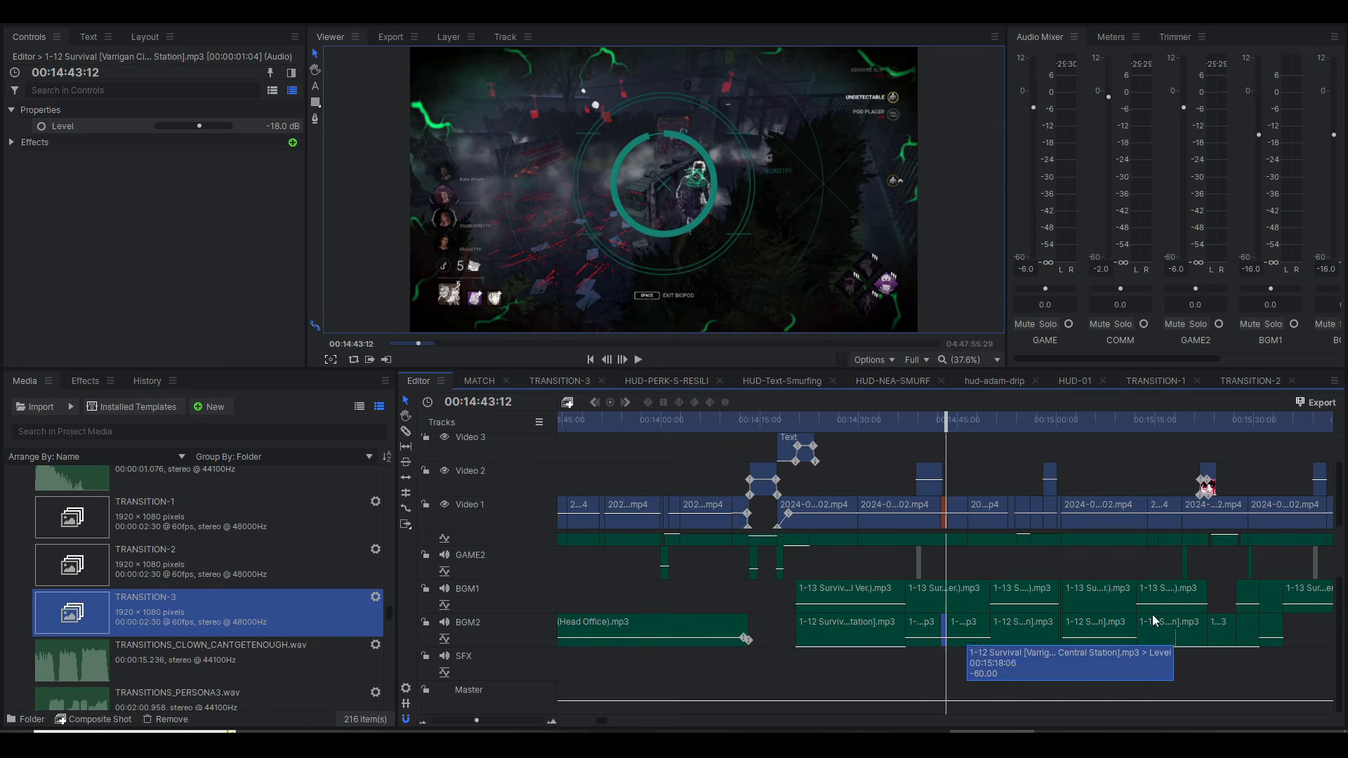
drag(1111, 422, 1172, 424)
scroll(1109, 473, right, 6)
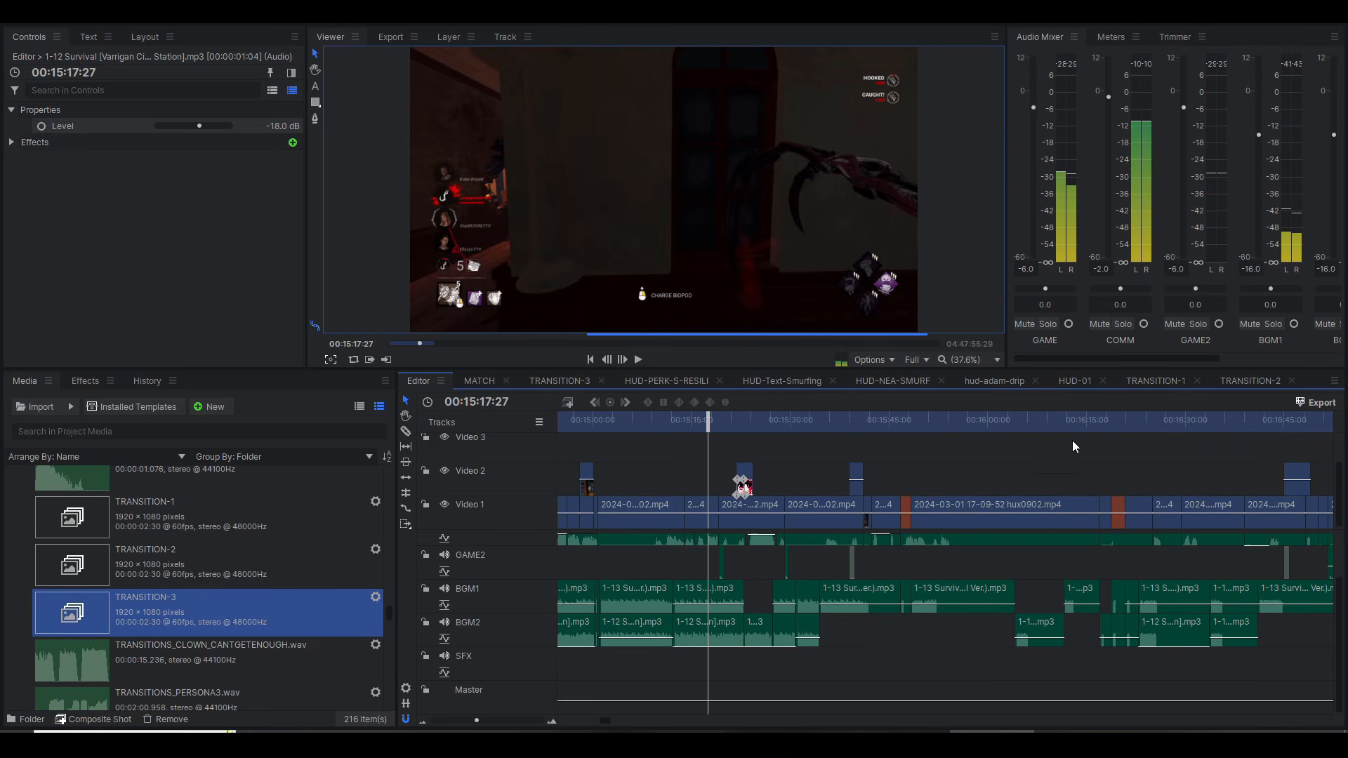
Step: Play the outro near 00:23:00:00 with the single larry's wedding text and hux.png, stopping at 00:23:08:26
scroll(1072, 444, down, 3)
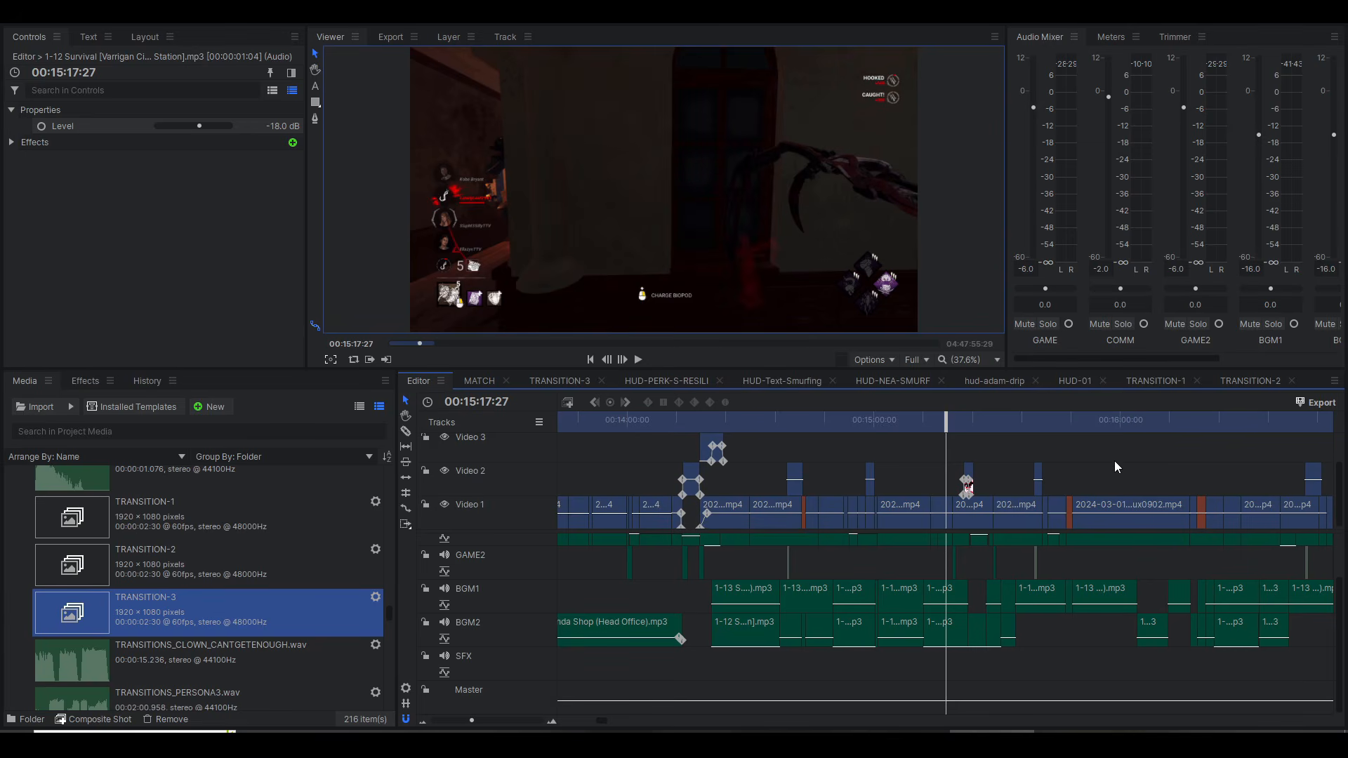
scroll(1115, 466, right, 15)
click(1000, 424)
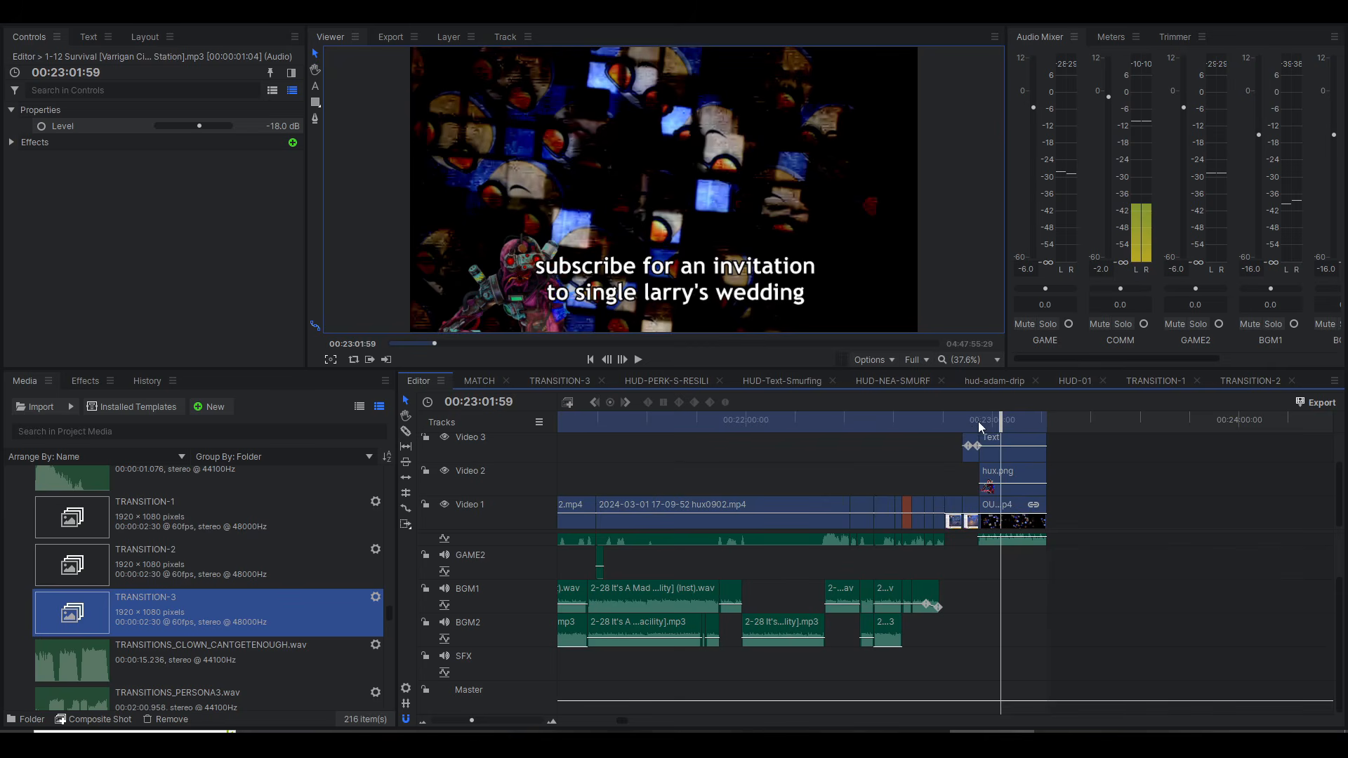
click(977, 420)
key(space)
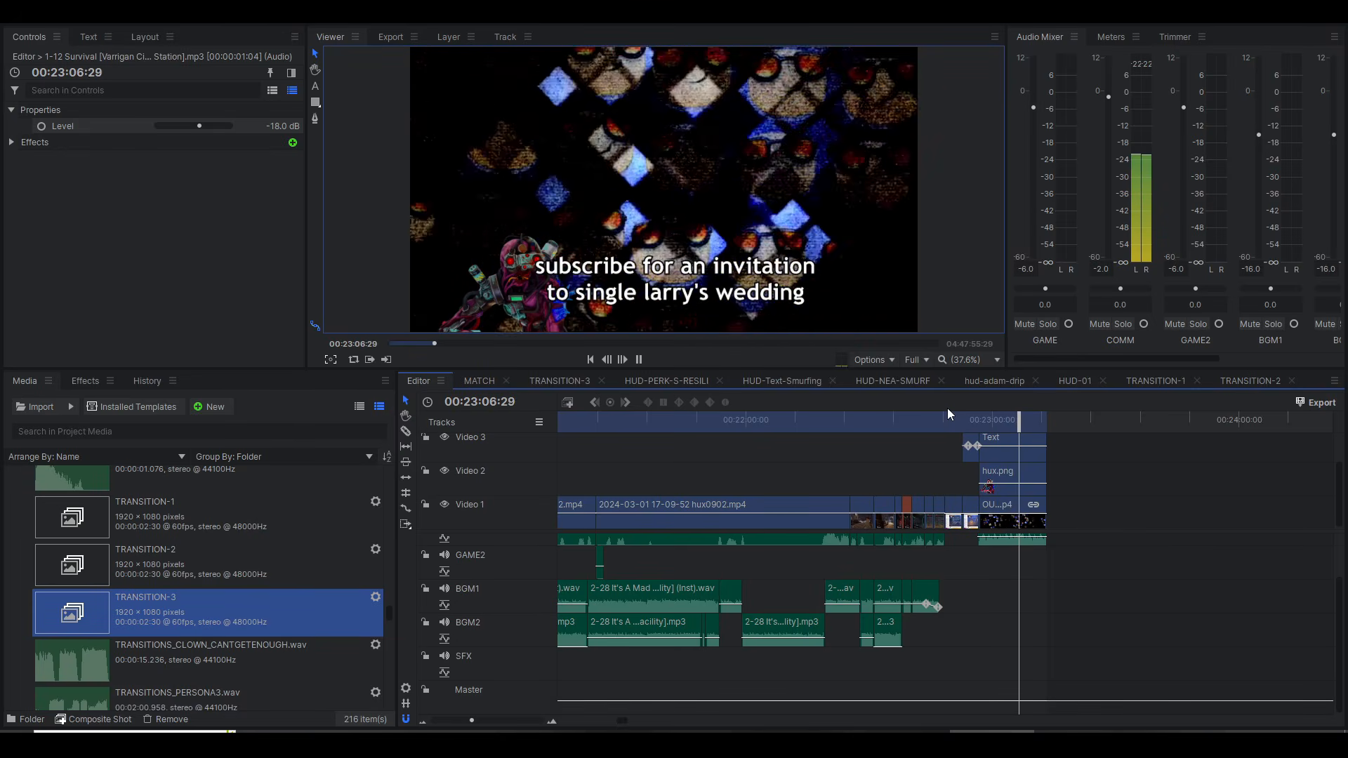
key(space)
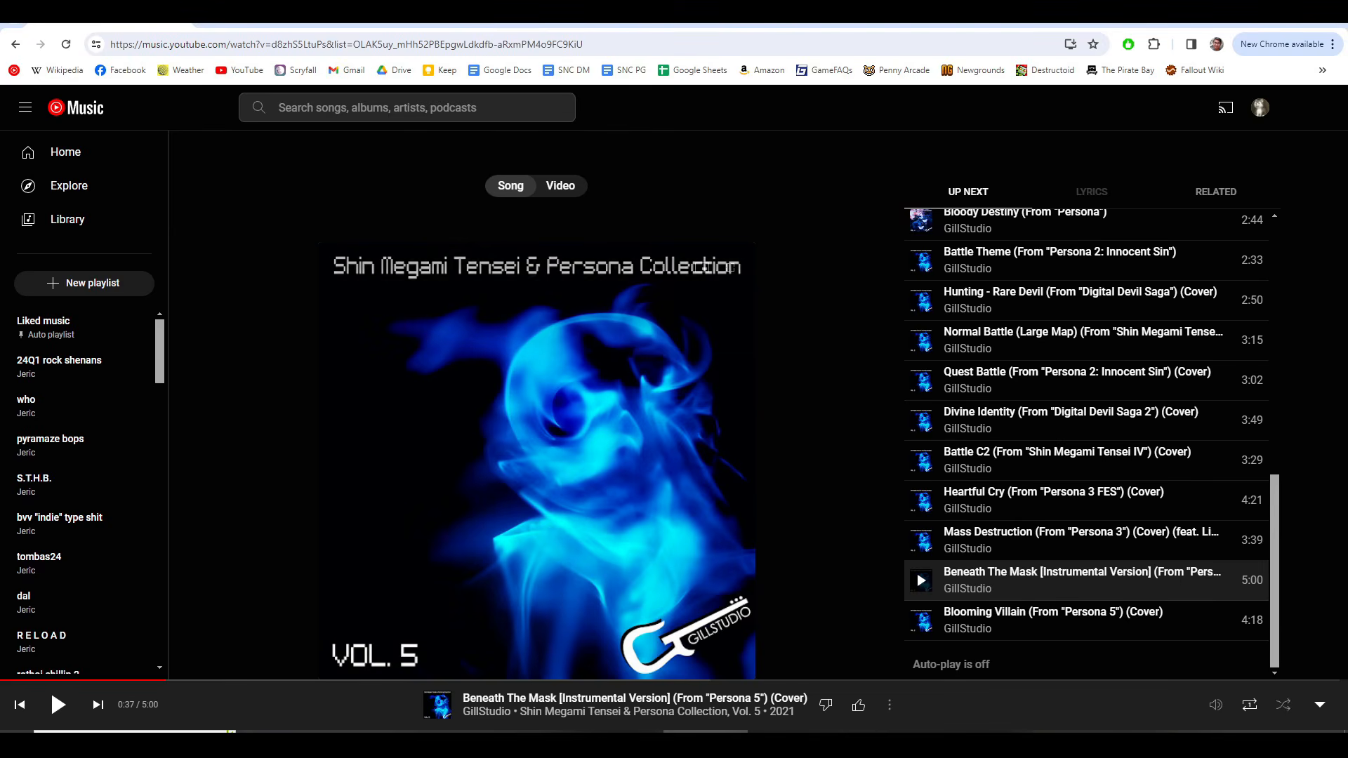
Step: Switch to Chrome, open the Dead by Daylight Wiki page for HUX-A7-13, and browse its Current Voice-Lines section
key(ctrl+t)
text(drive.google.com/drive/my-drive)
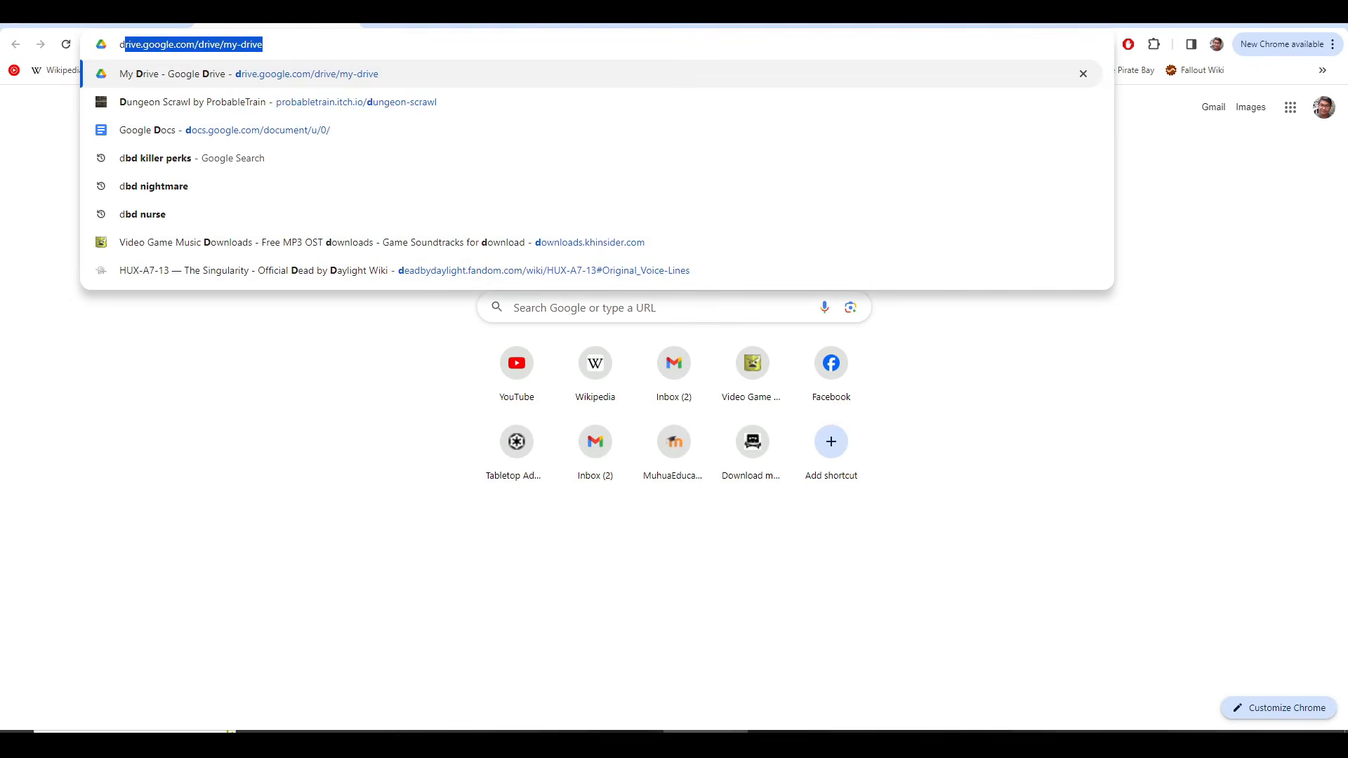
click(450, 281)
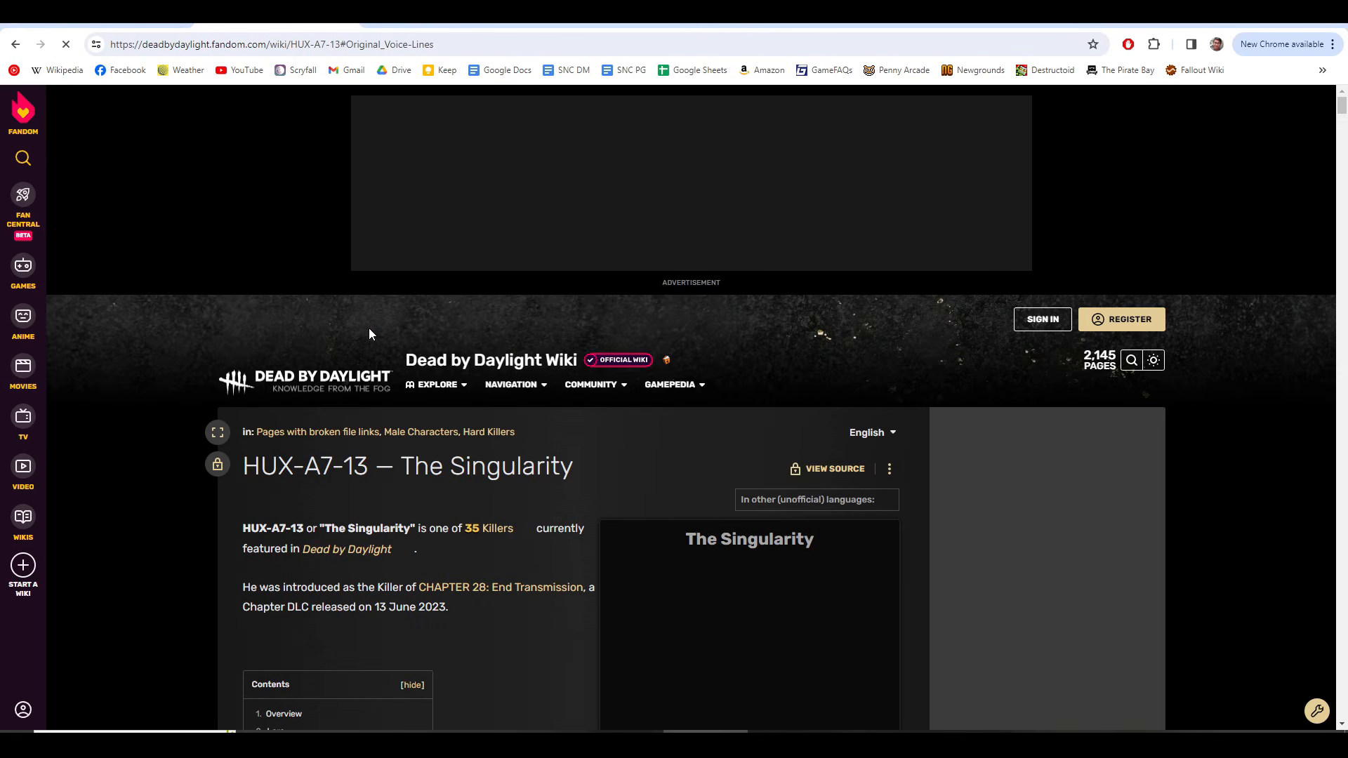
scroll(351, 381, down, 5)
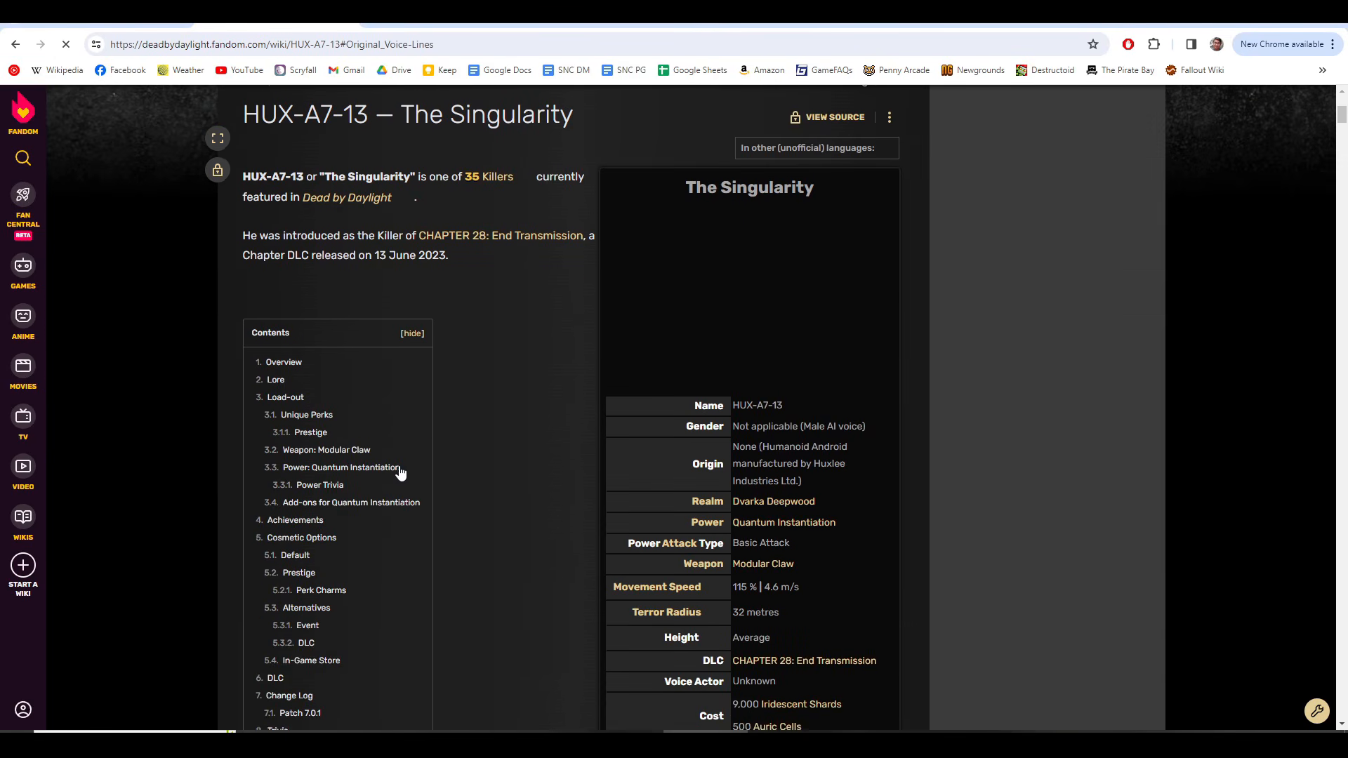
scroll(401, 472, down, 5)
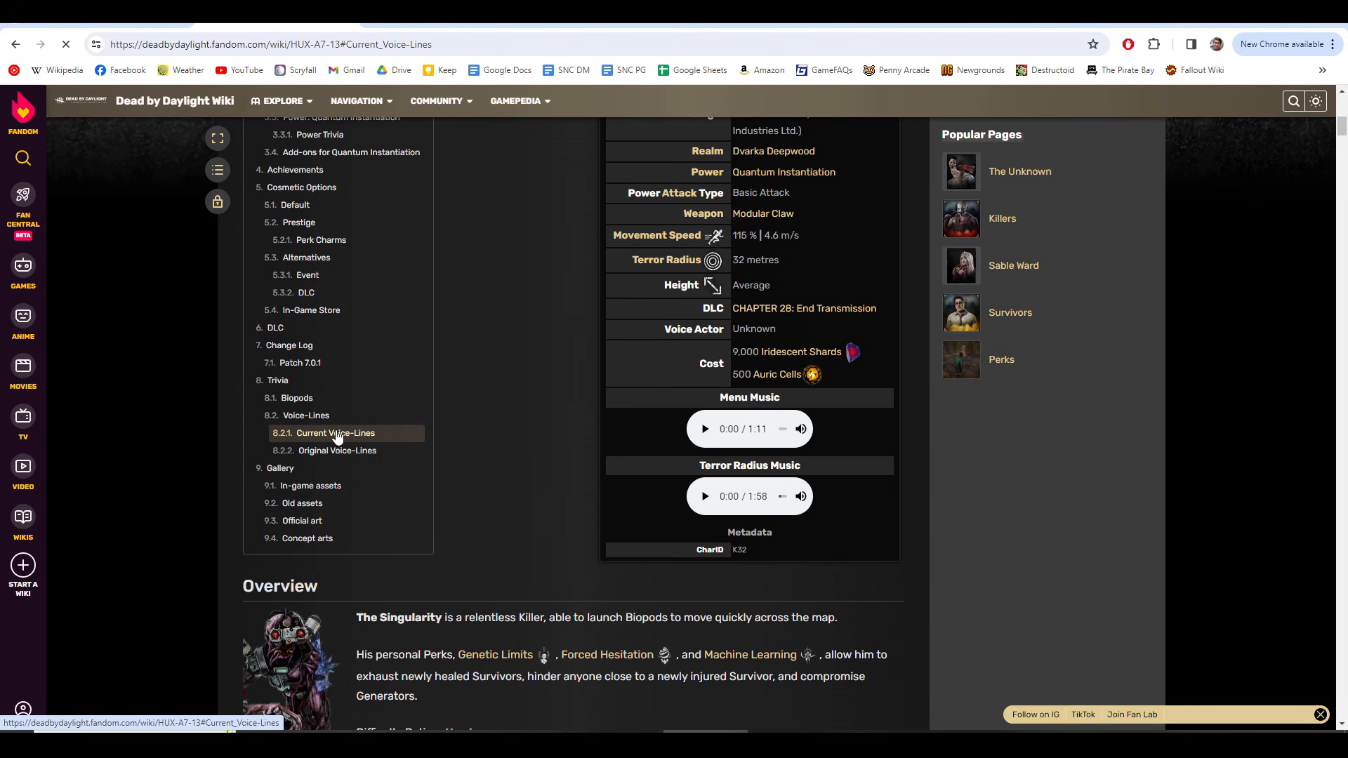
scroll(449, 452, down, 5)
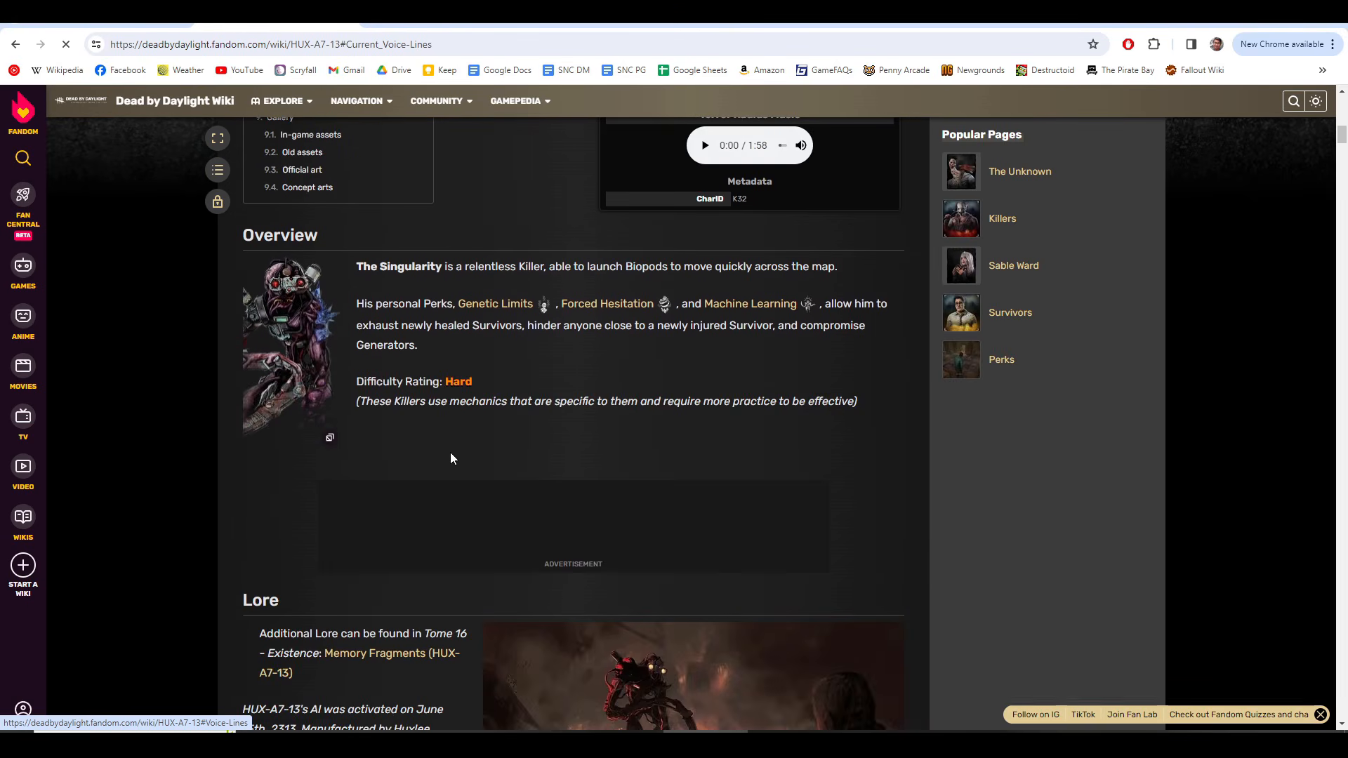
scroll(436, 410, up, 5)
click(352, 434)
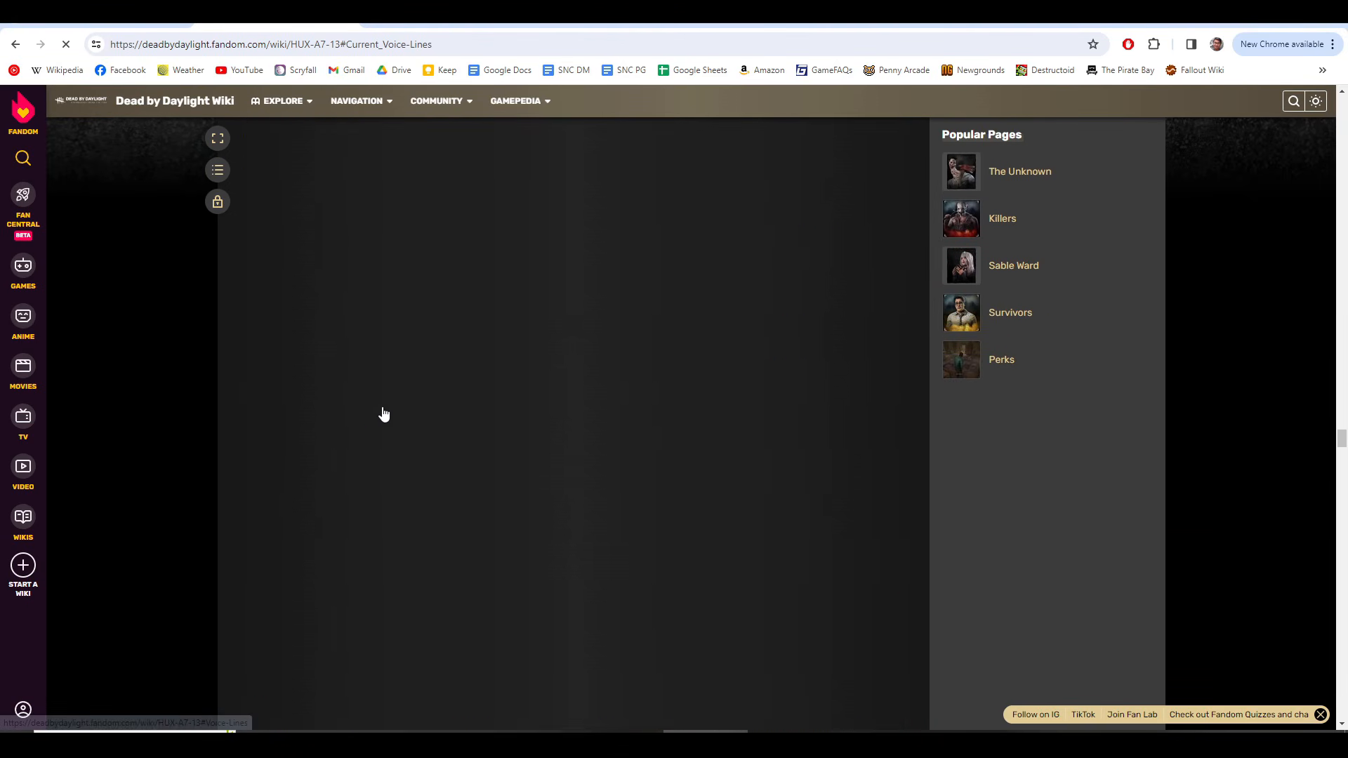
scroll(502, 356, down, 2)
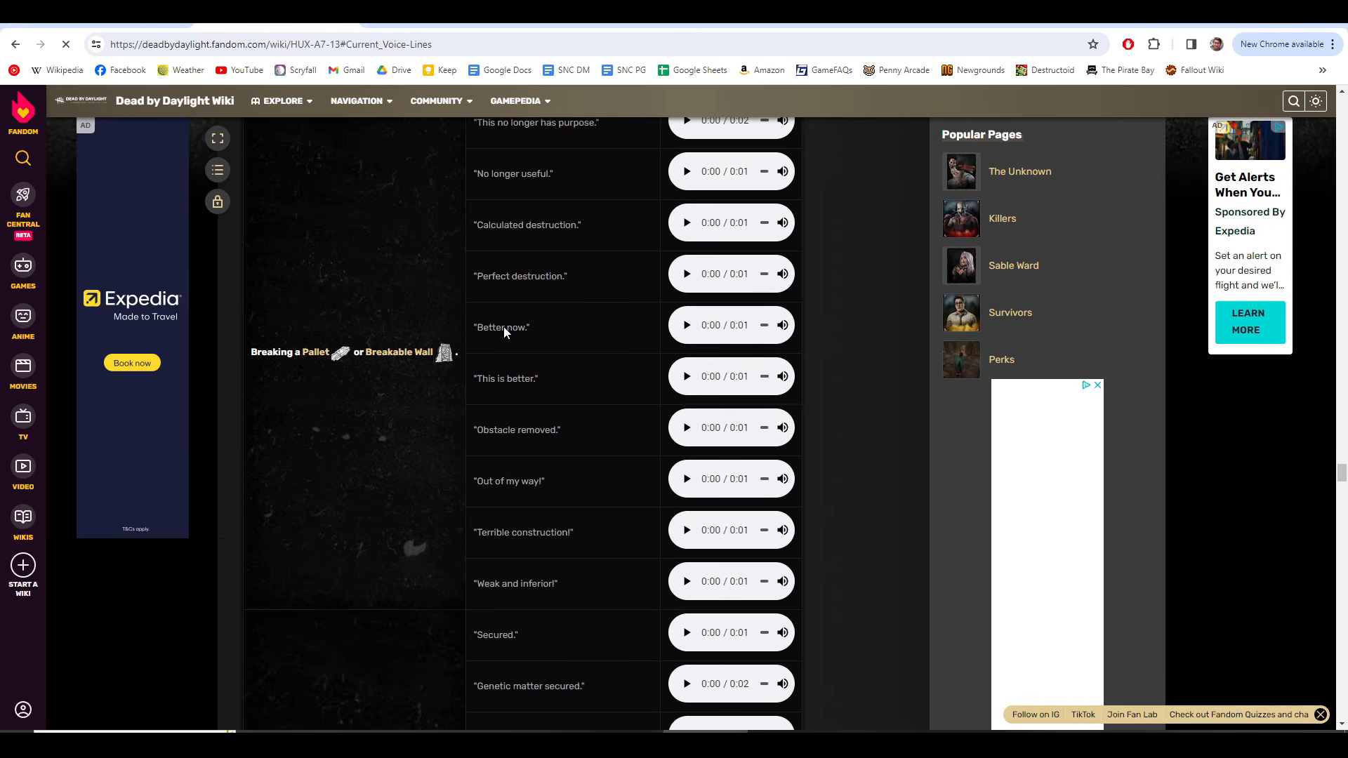
Step: Search YouTube for Singularity and play the video "Dead by daylight - Singularity sounds" from the suggestions
key(ctrl+t)
text(y)
key(Tab)
text(singular)
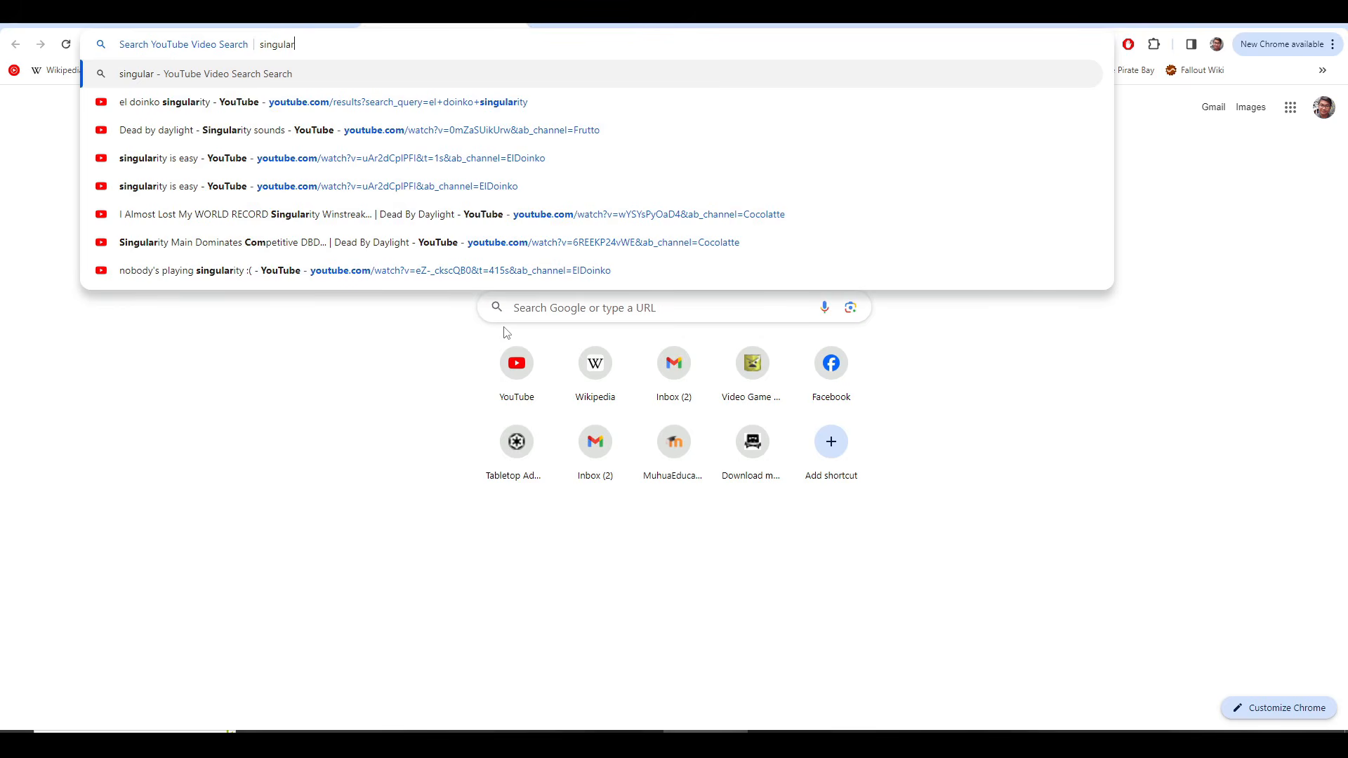
key(Down)
key(Down)
key(Return)
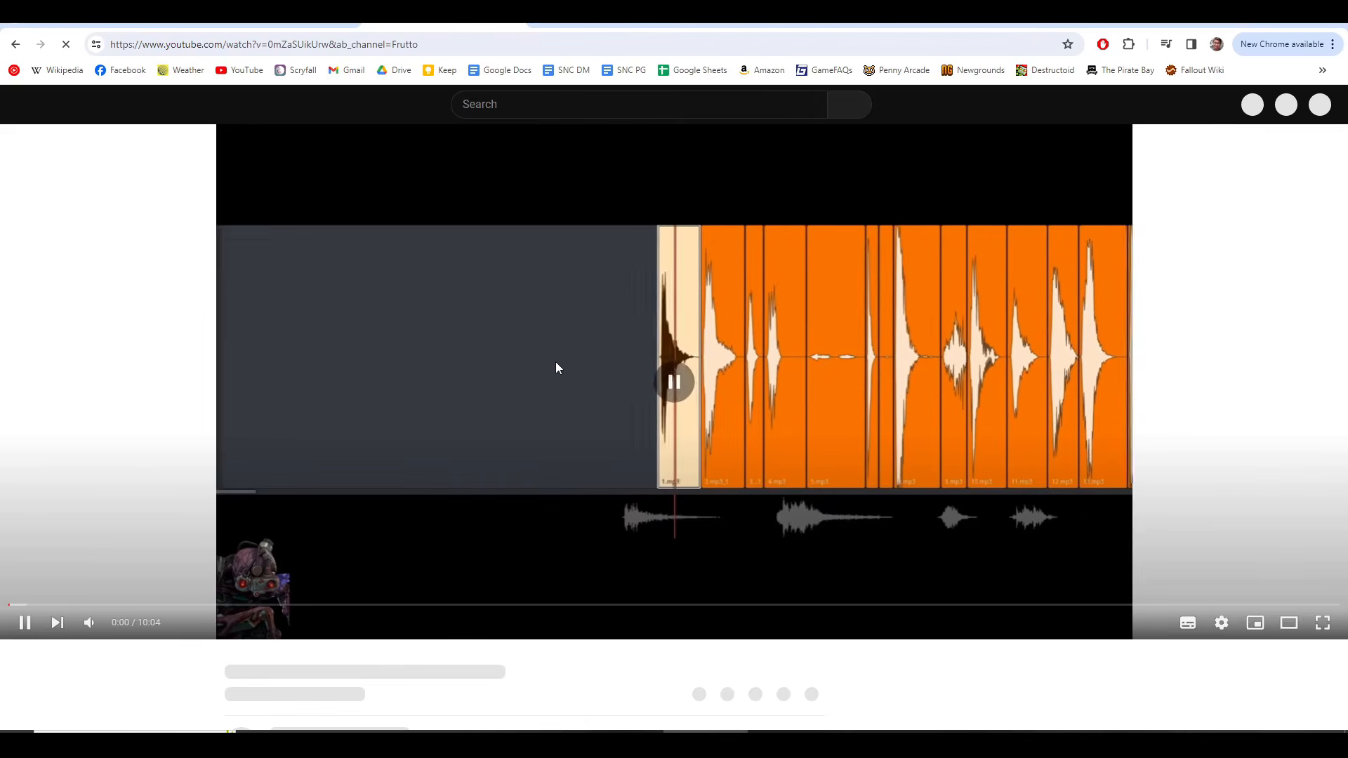
click(592, 344)
mouse_move(121, 564)
key(space)
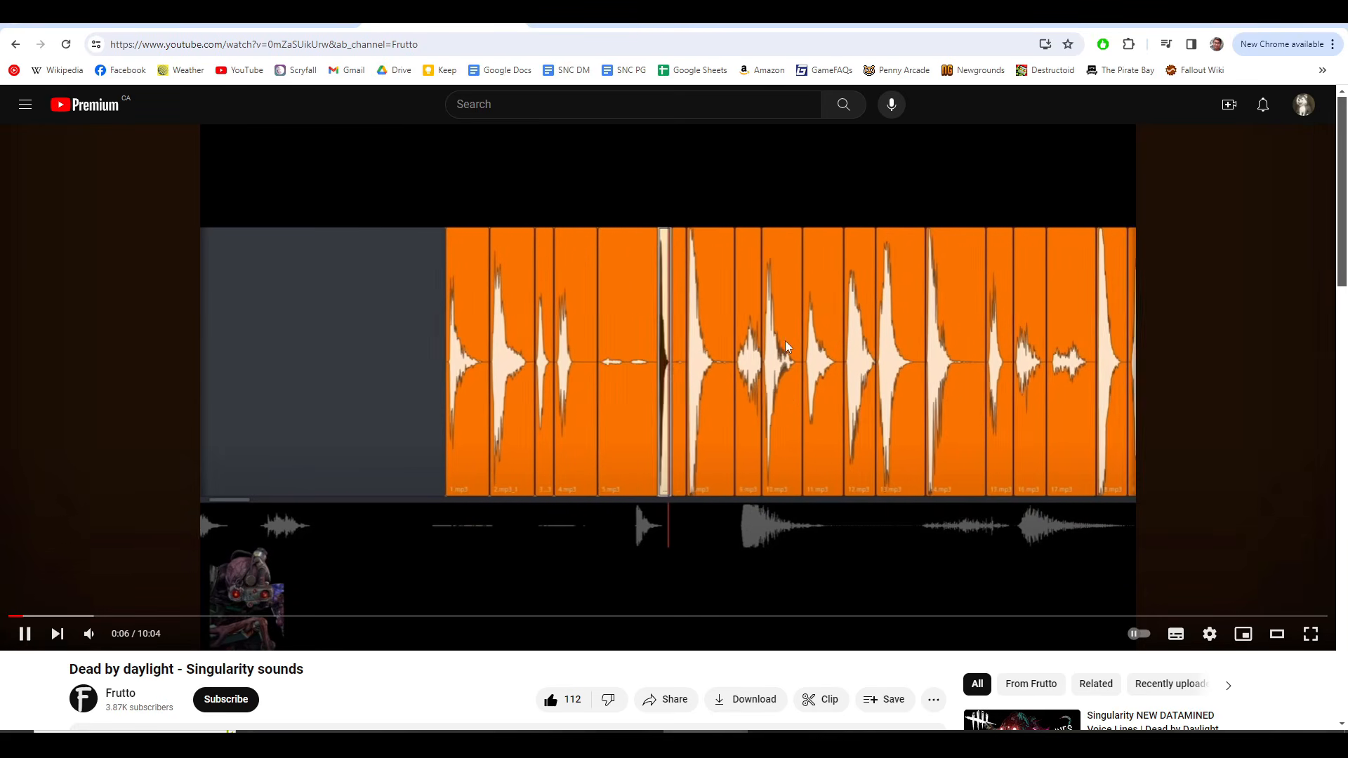
Step: Return to HitFilm, go to 00:17:49:25 on the timeline, and mute the BGM1, COMM and GAME tracks
key(alt+Tab)
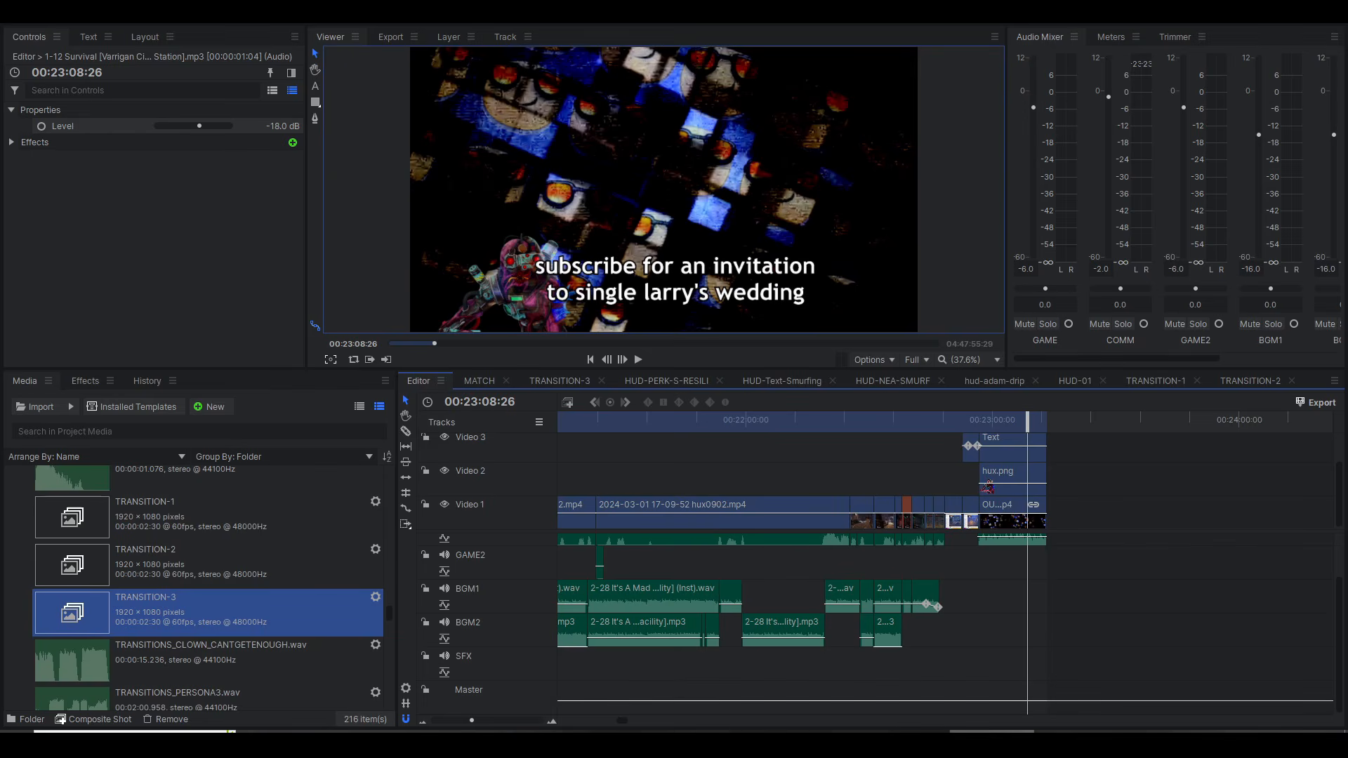
scroll(765, 466, left, 10)
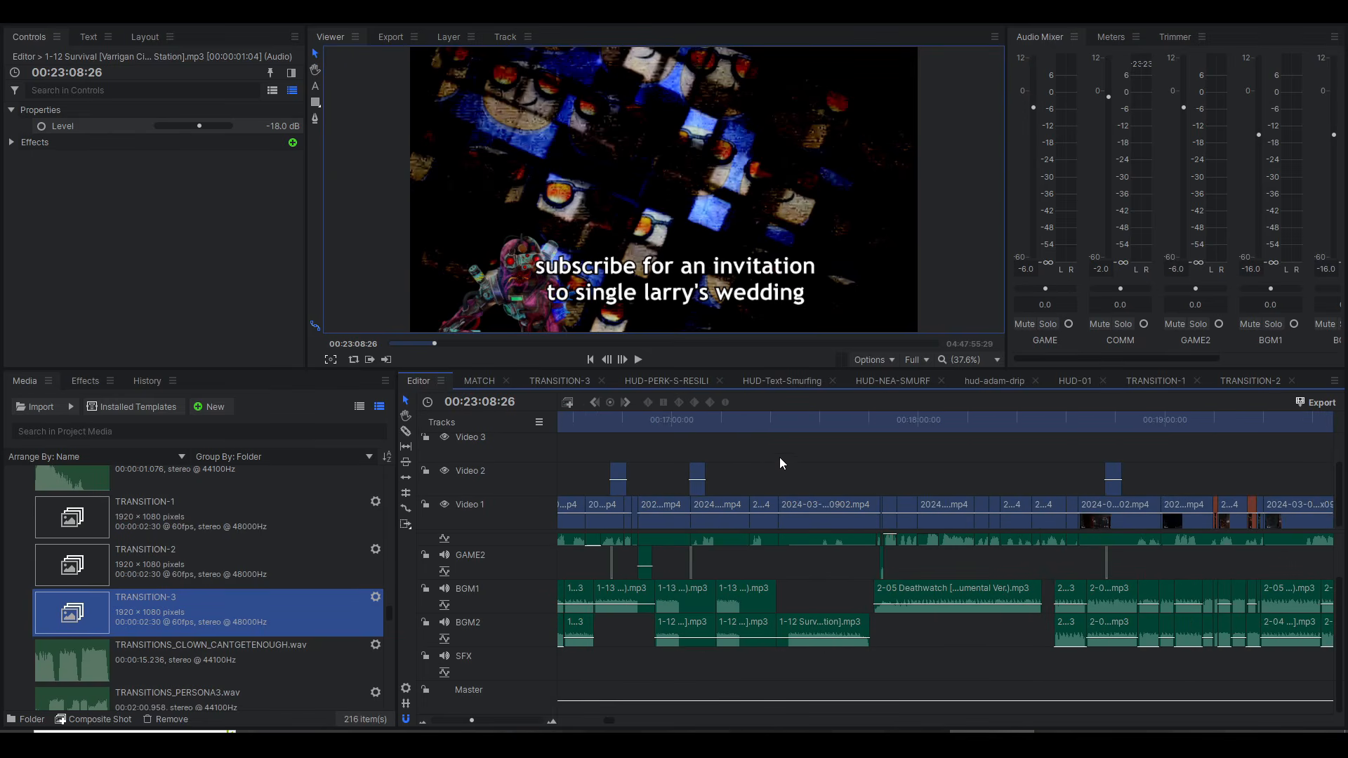
click(861, 423)
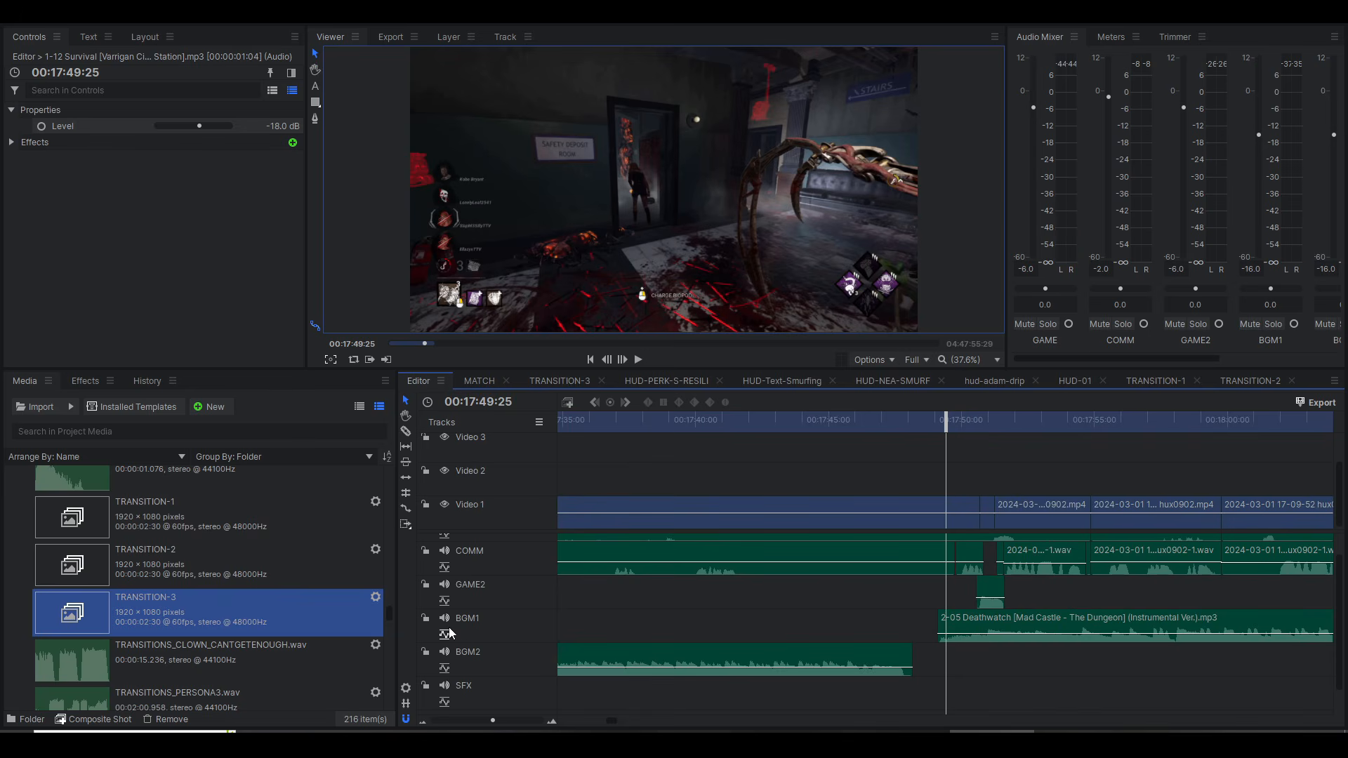
click(445, 621)
scroll(453, 608, up, 1)
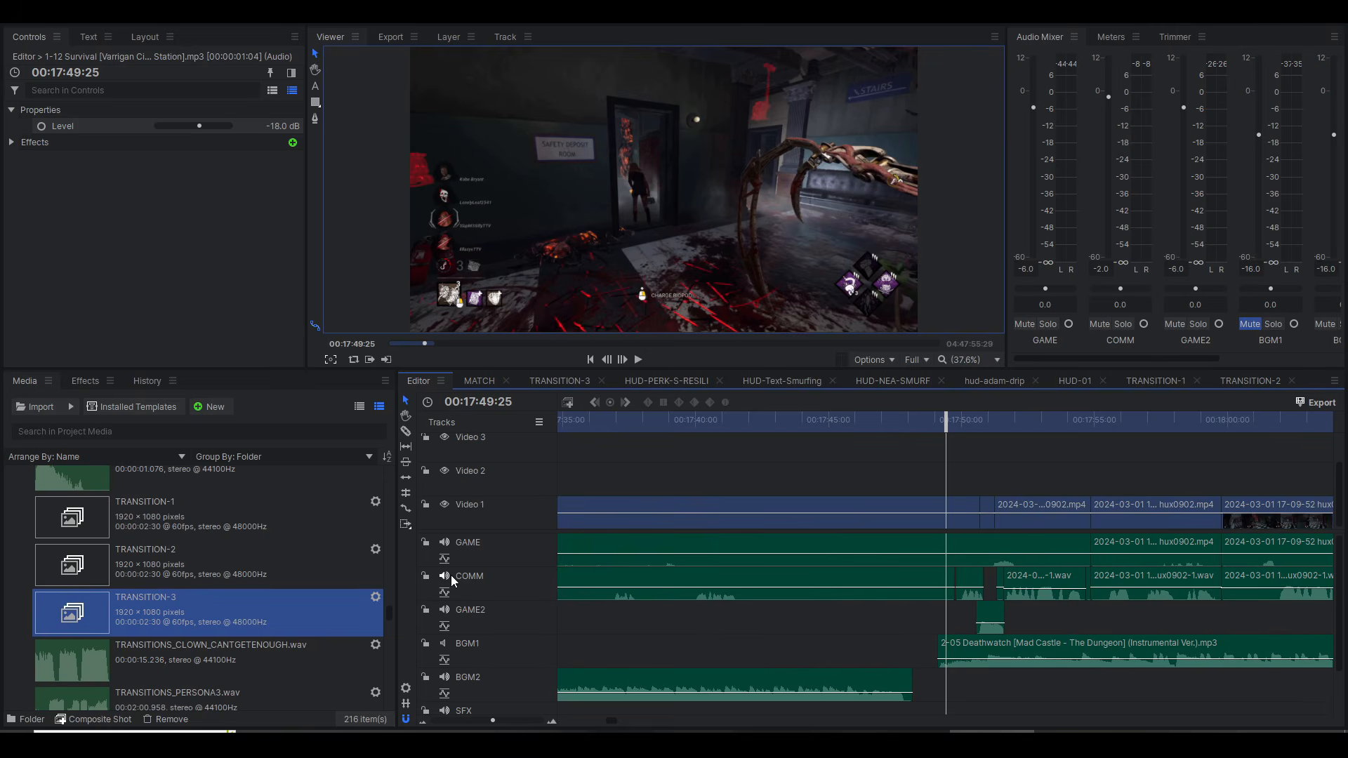
click(451, 575)
click(445, 542)
Step: Play from about 00:17:48:52 to hear the sound effect on GAME2 in isolation
click(931, 418)
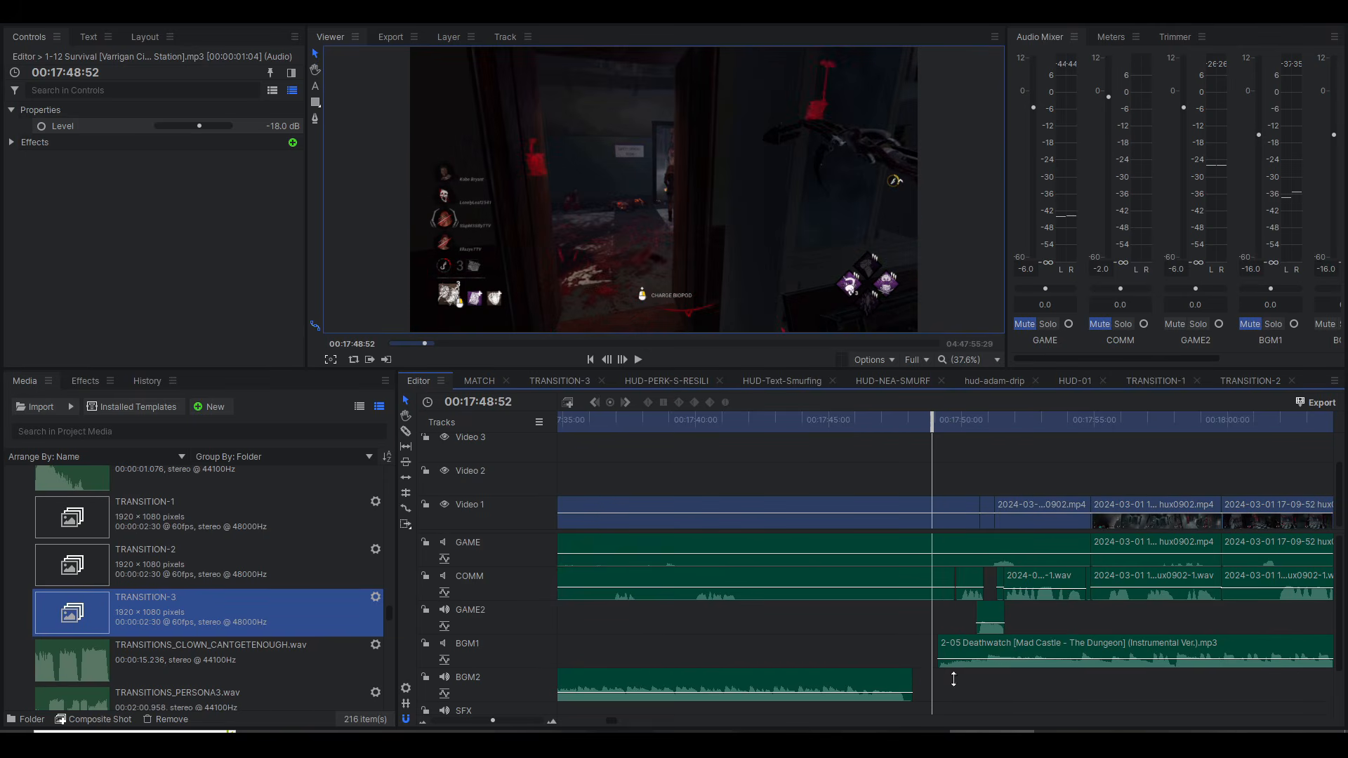
click(935, 430)
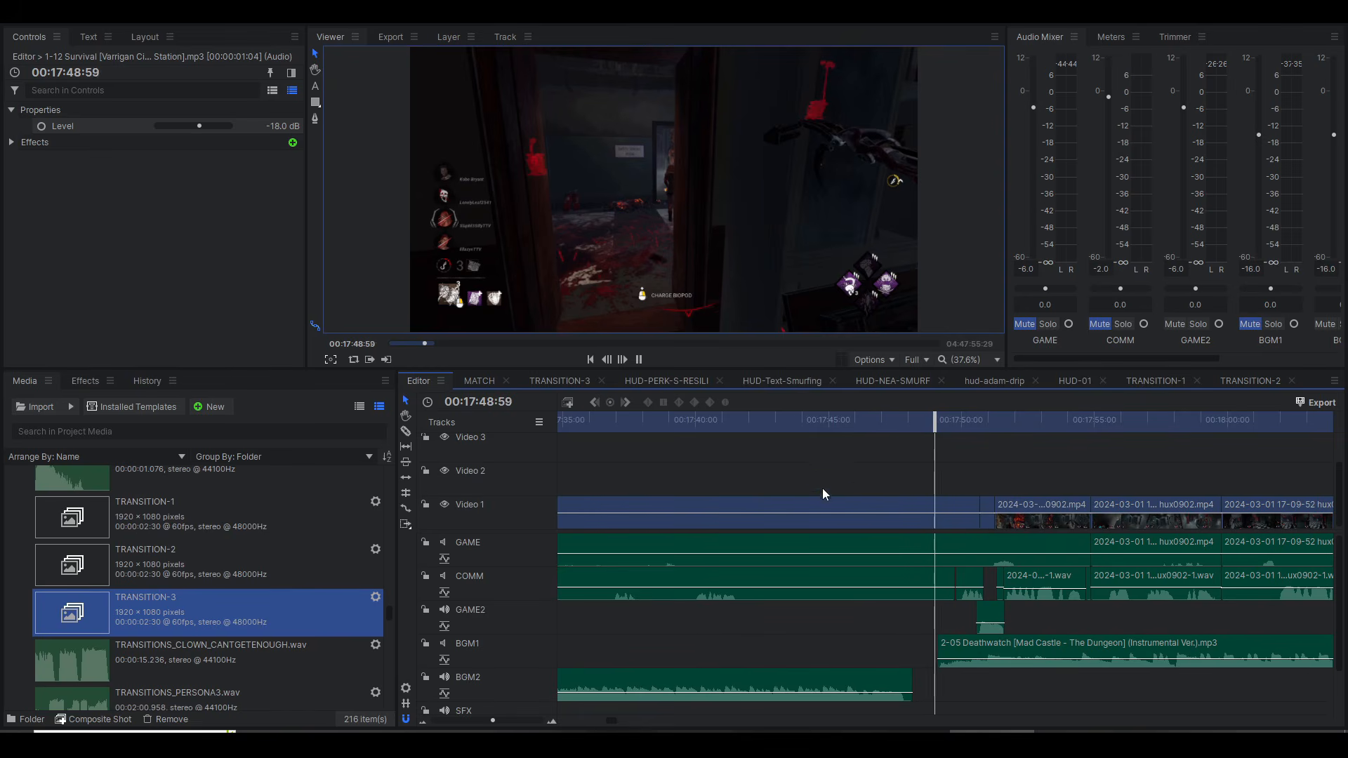
key(space)
key(space)
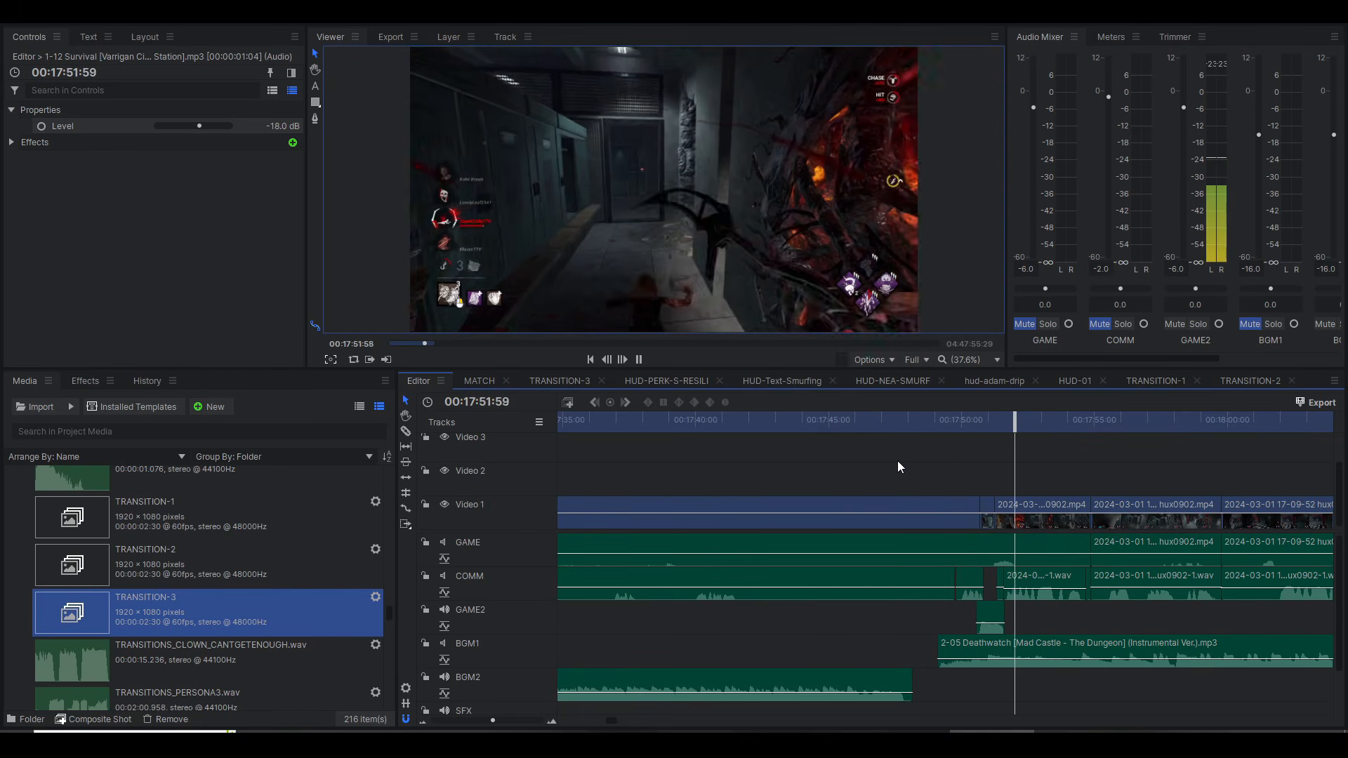
key(space)
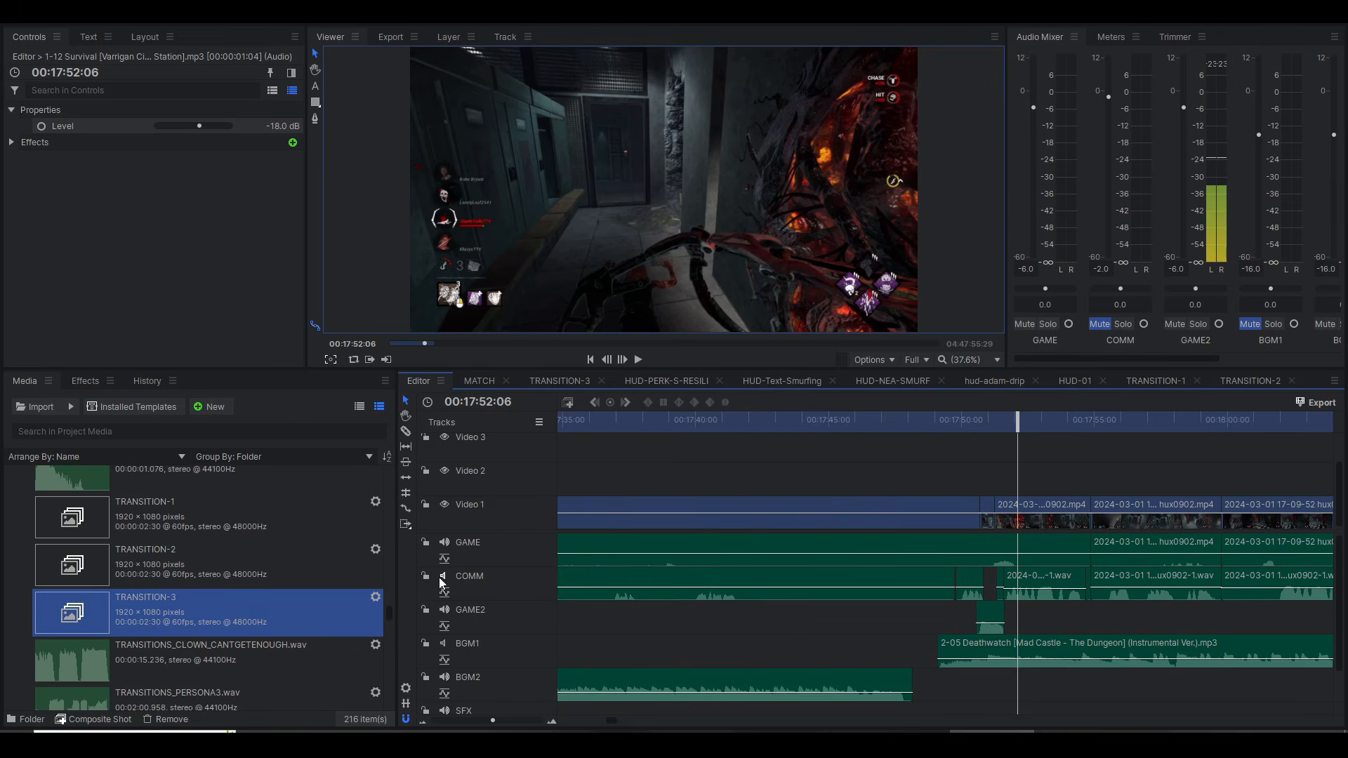
Step: Unmute GAME, COMM and BGM1, and replay the section around the GAME2 sound effect up to 00:17:52:46
click(919, 417)
key(space)
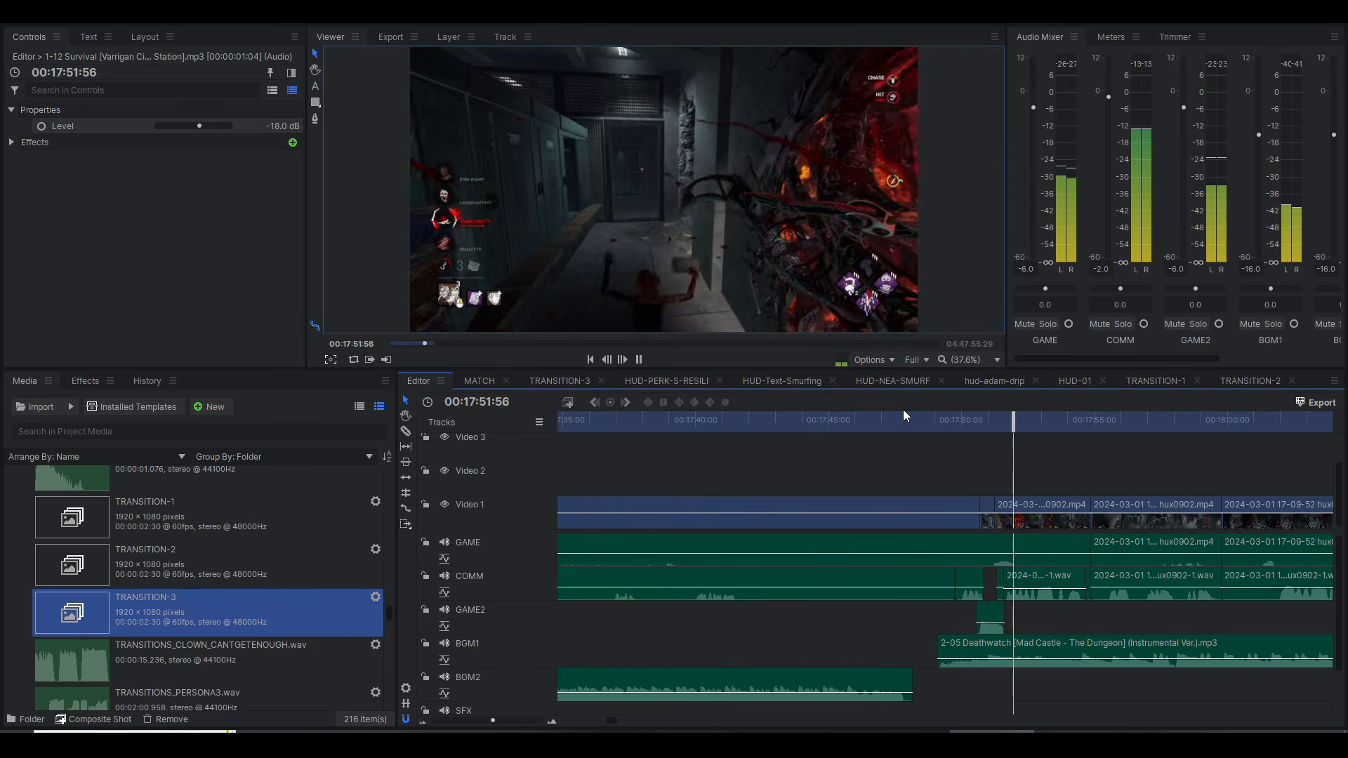
key(space)
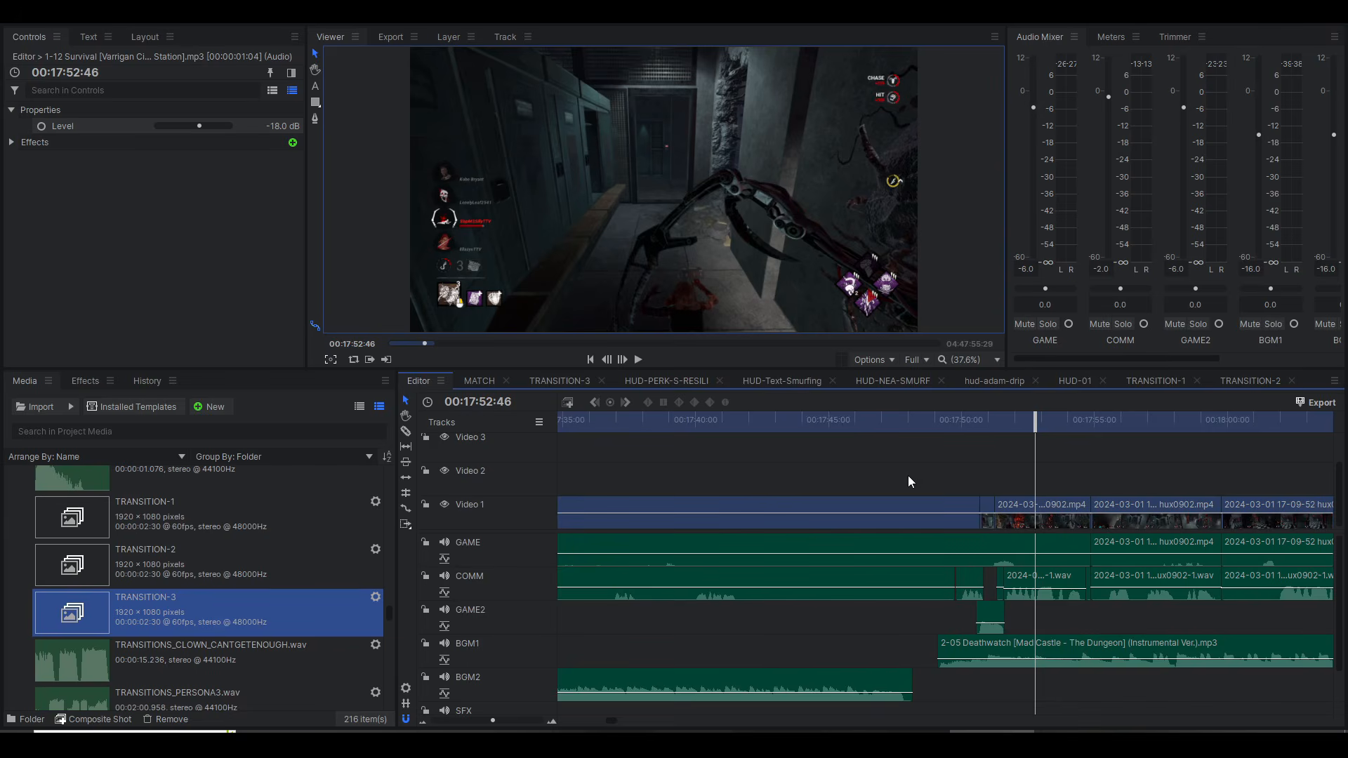
Step: Browse the project media for the HUX SFX folder, transition files and HUD composites
scroll(908, 474, down, 6)
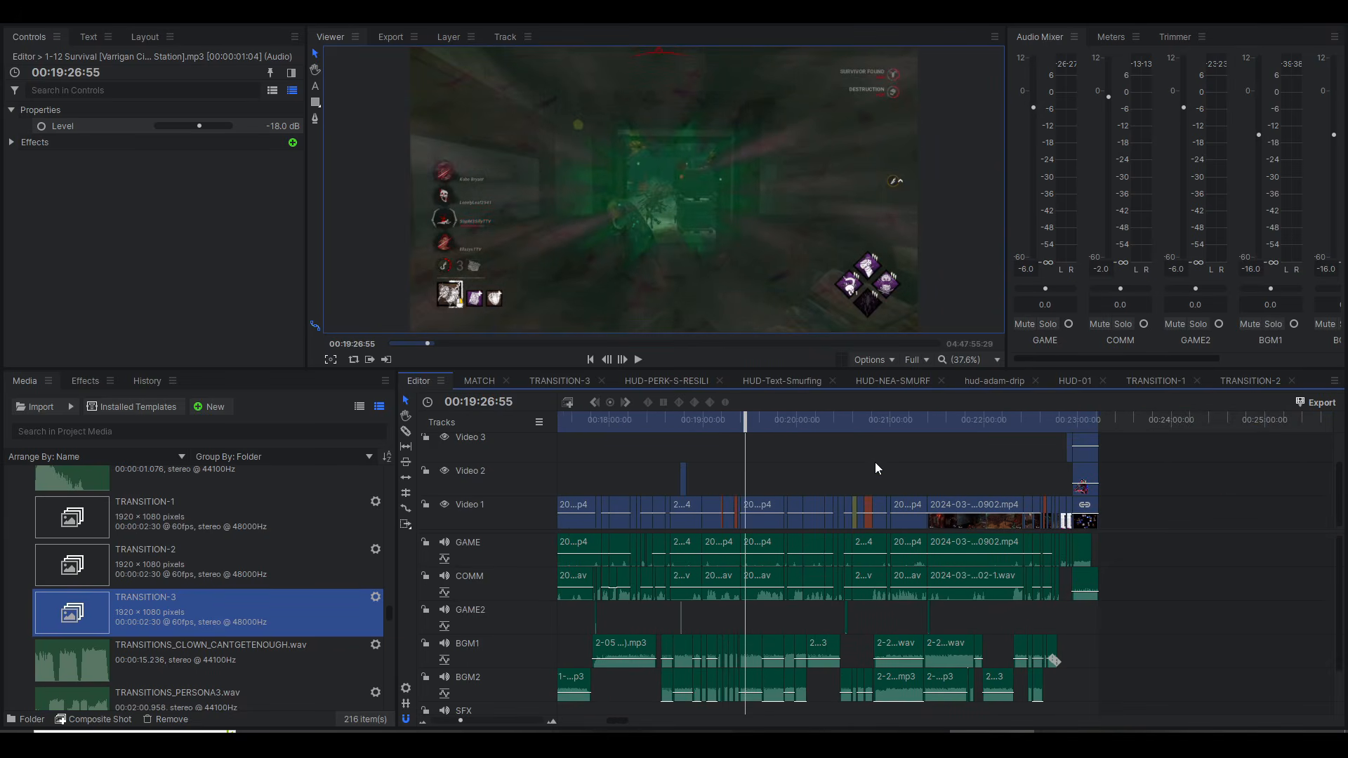
scroll(208, 542, up, 5)
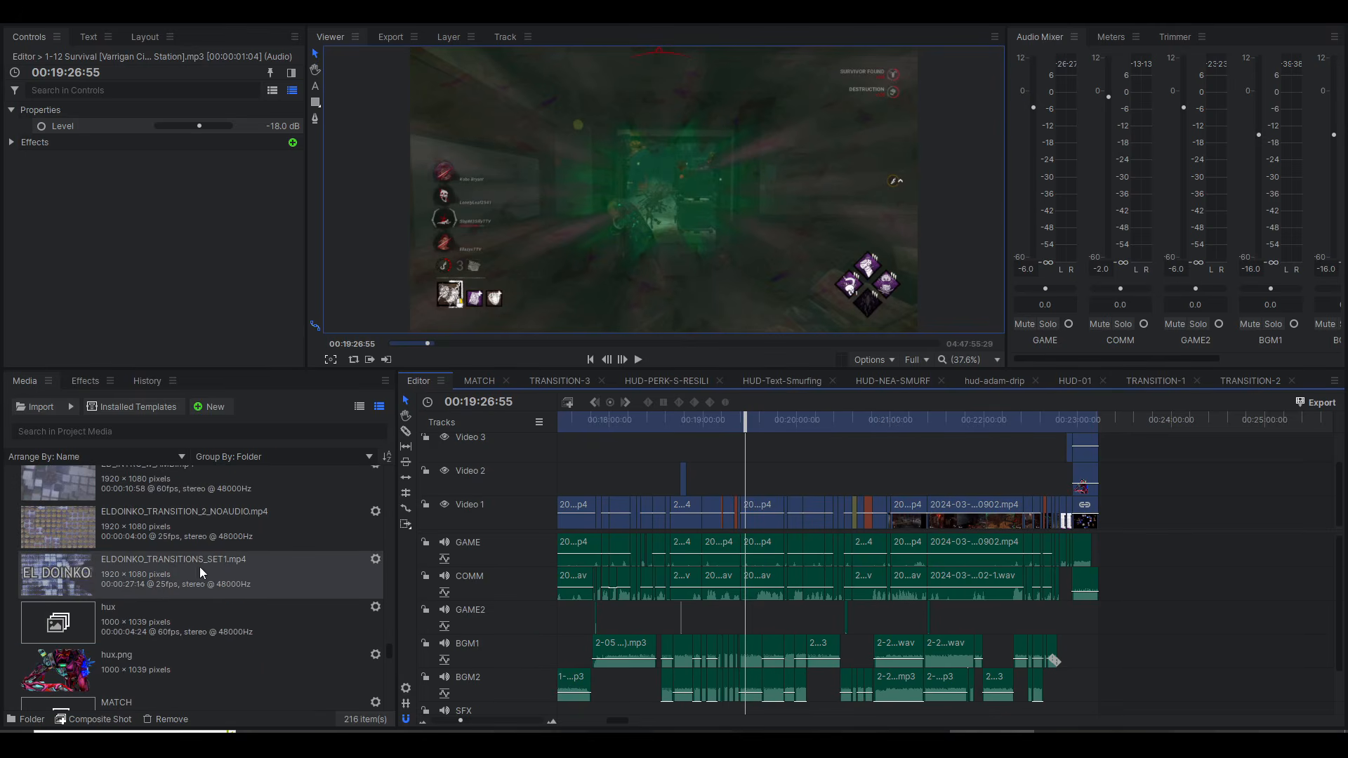
scroll(199, 567, down, 8)
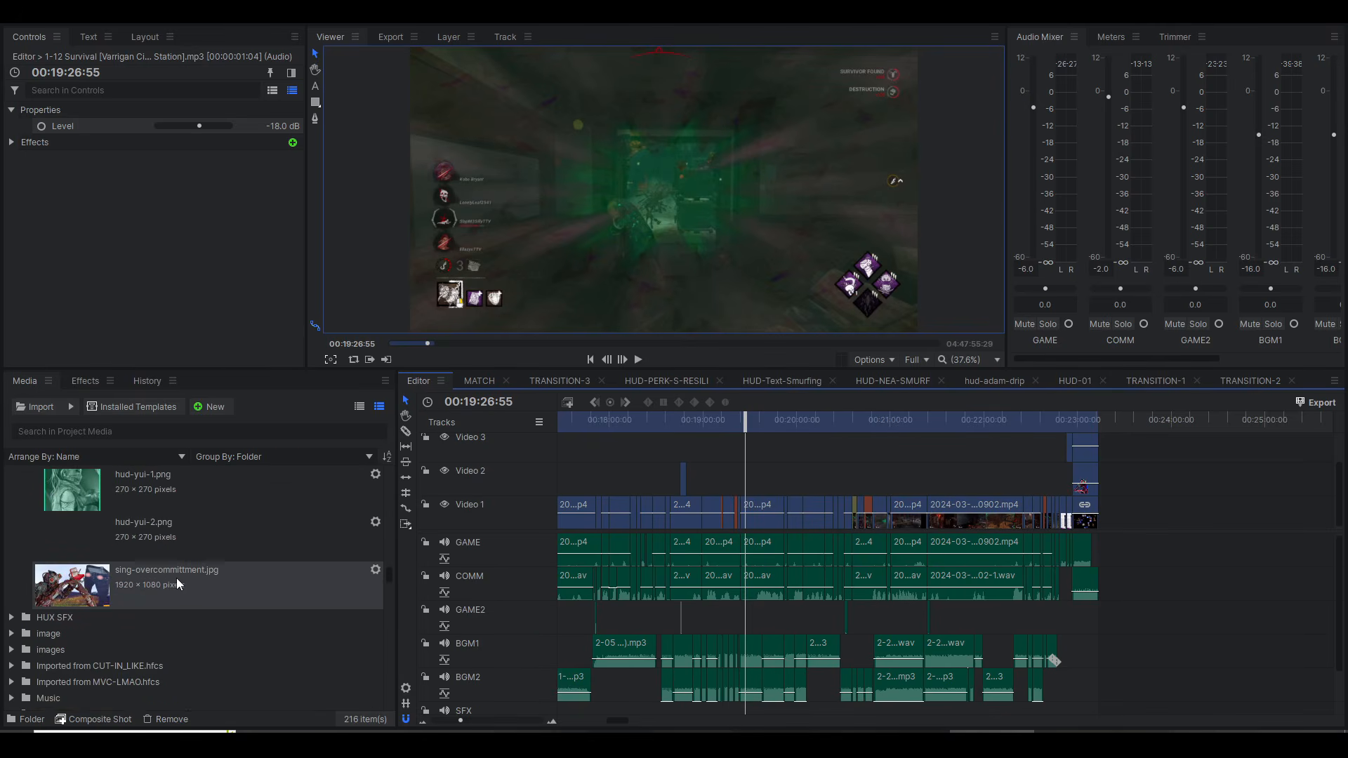
scroll(126, 578, down, 2)
scroll(74, 605, down, 1)
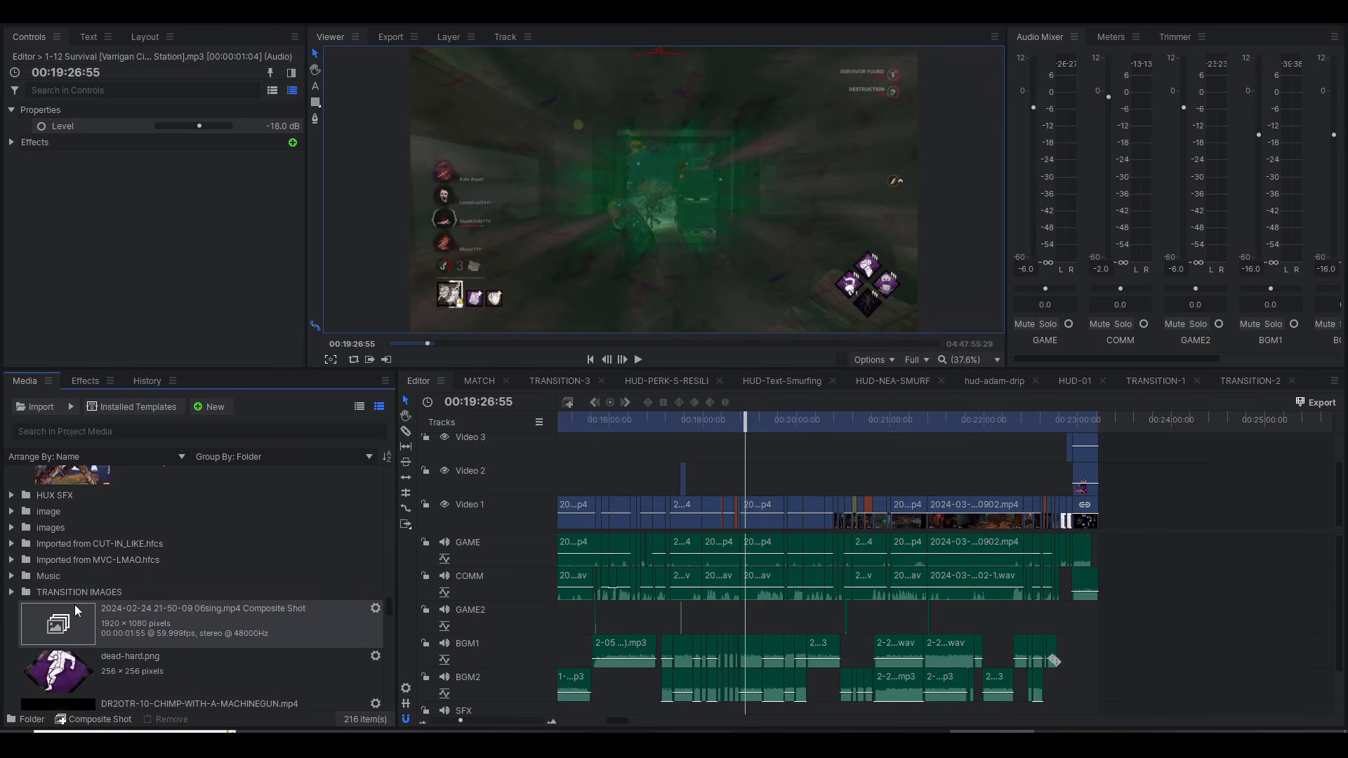
scroll(79, 602, down, 8)
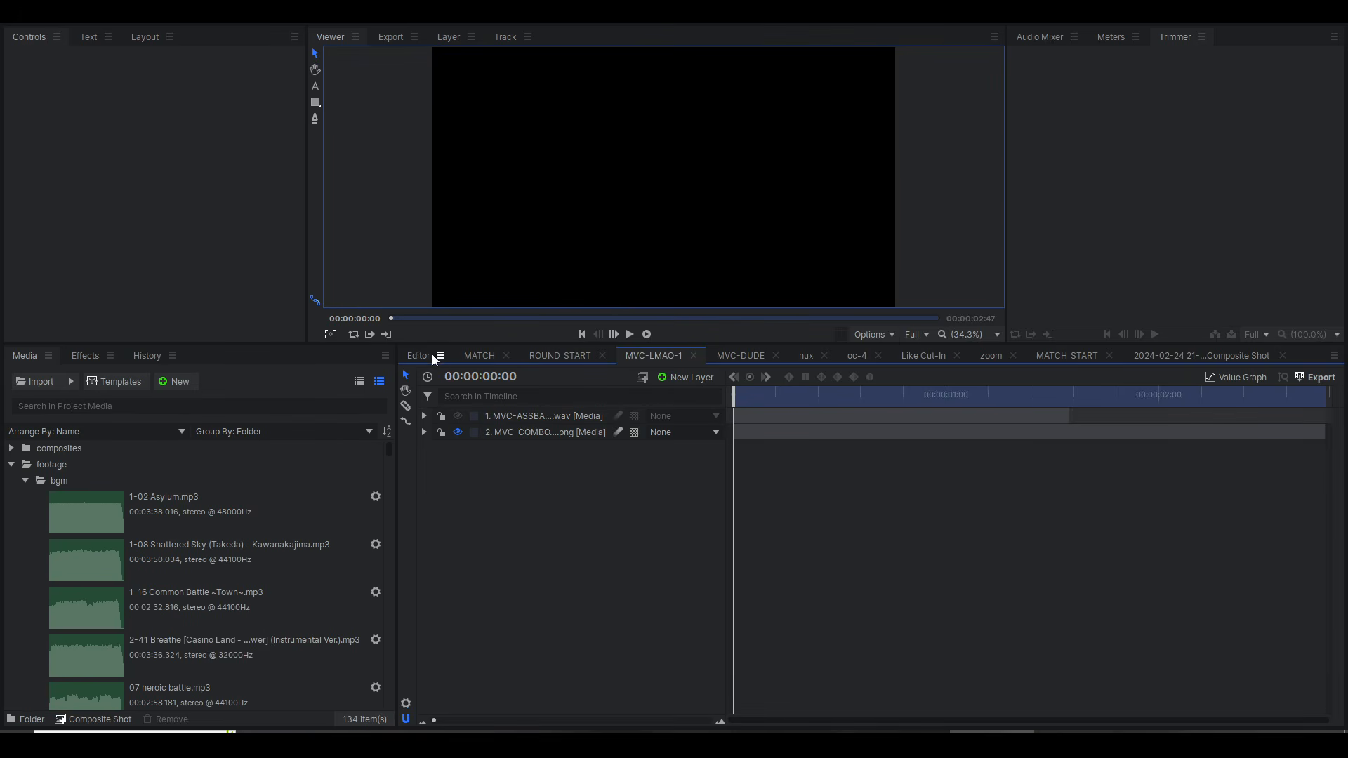
Step: Switch to the other HitFilm project and play the MVC-LMAO-1 and MVC-DUDE composite shots
key(space)
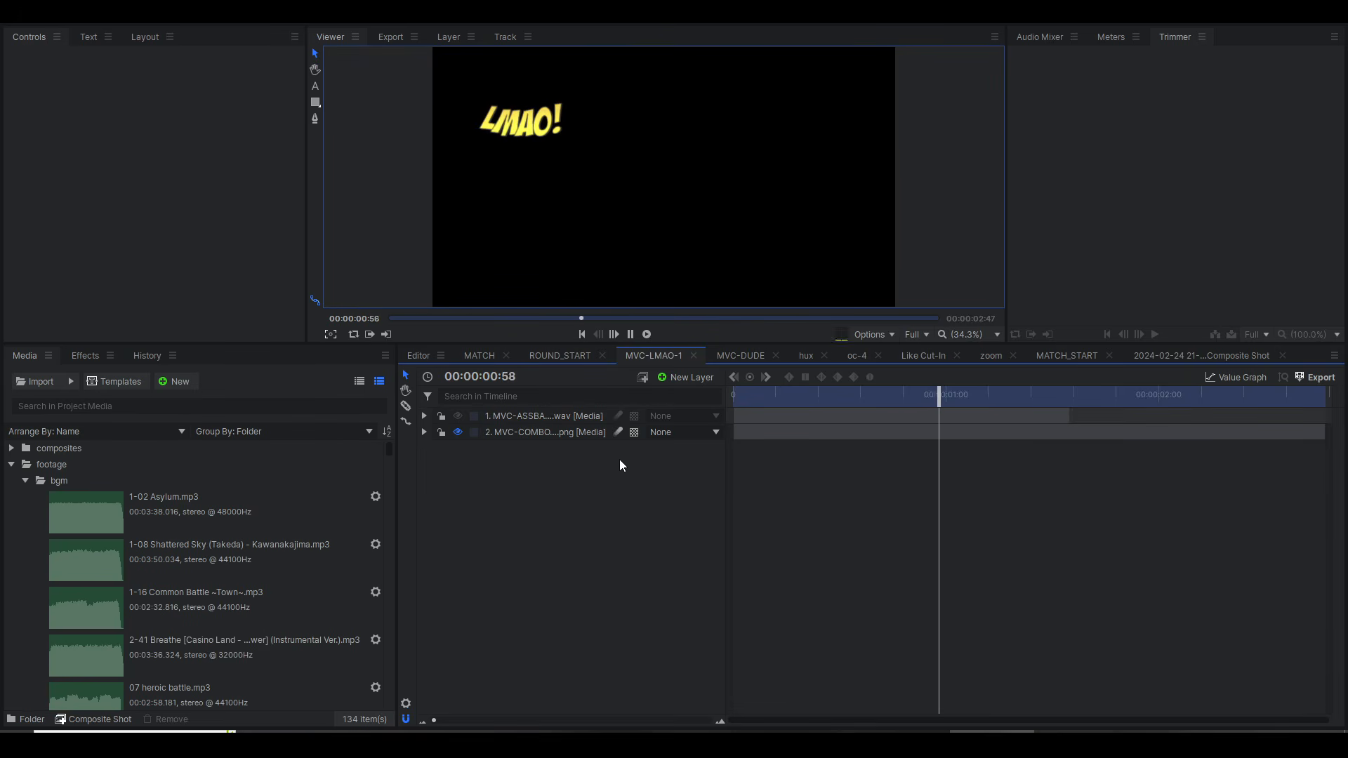
click(741, 356)
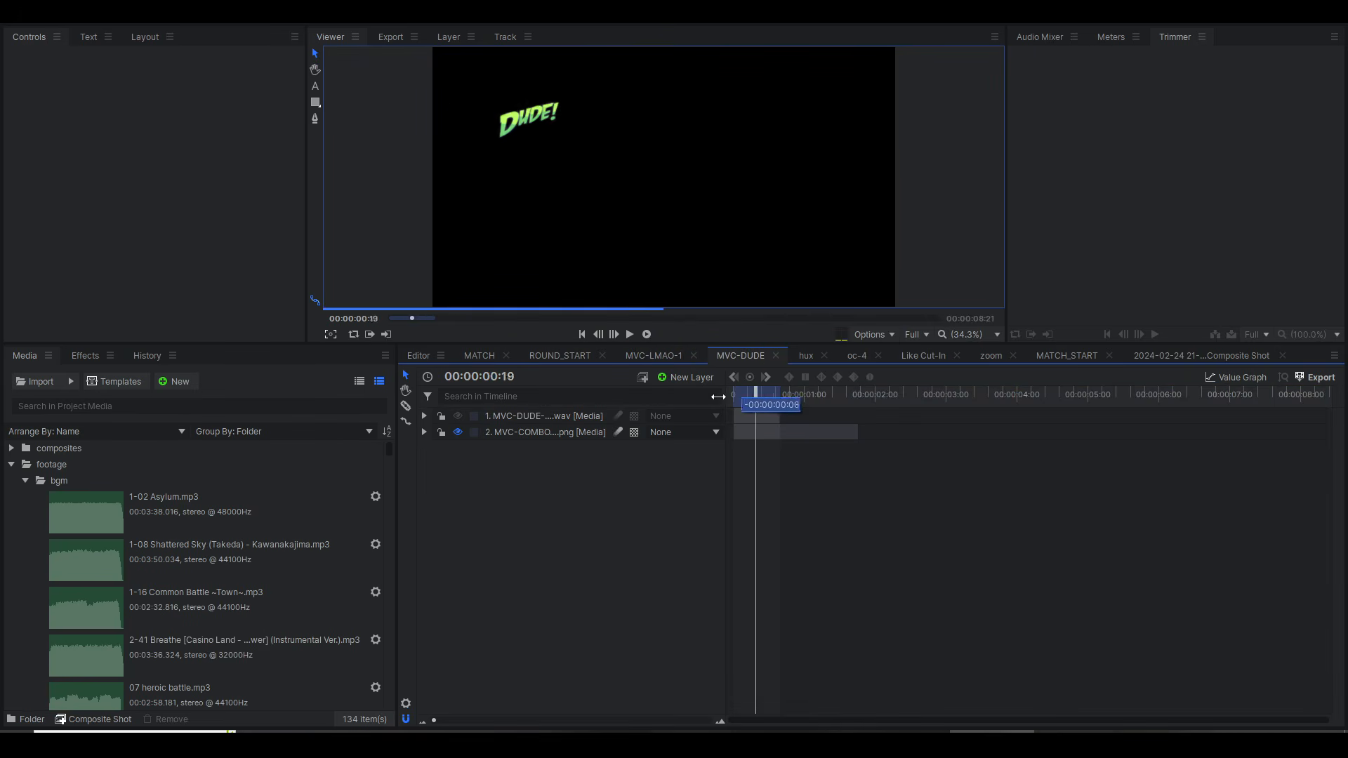
key(space)
key(space)
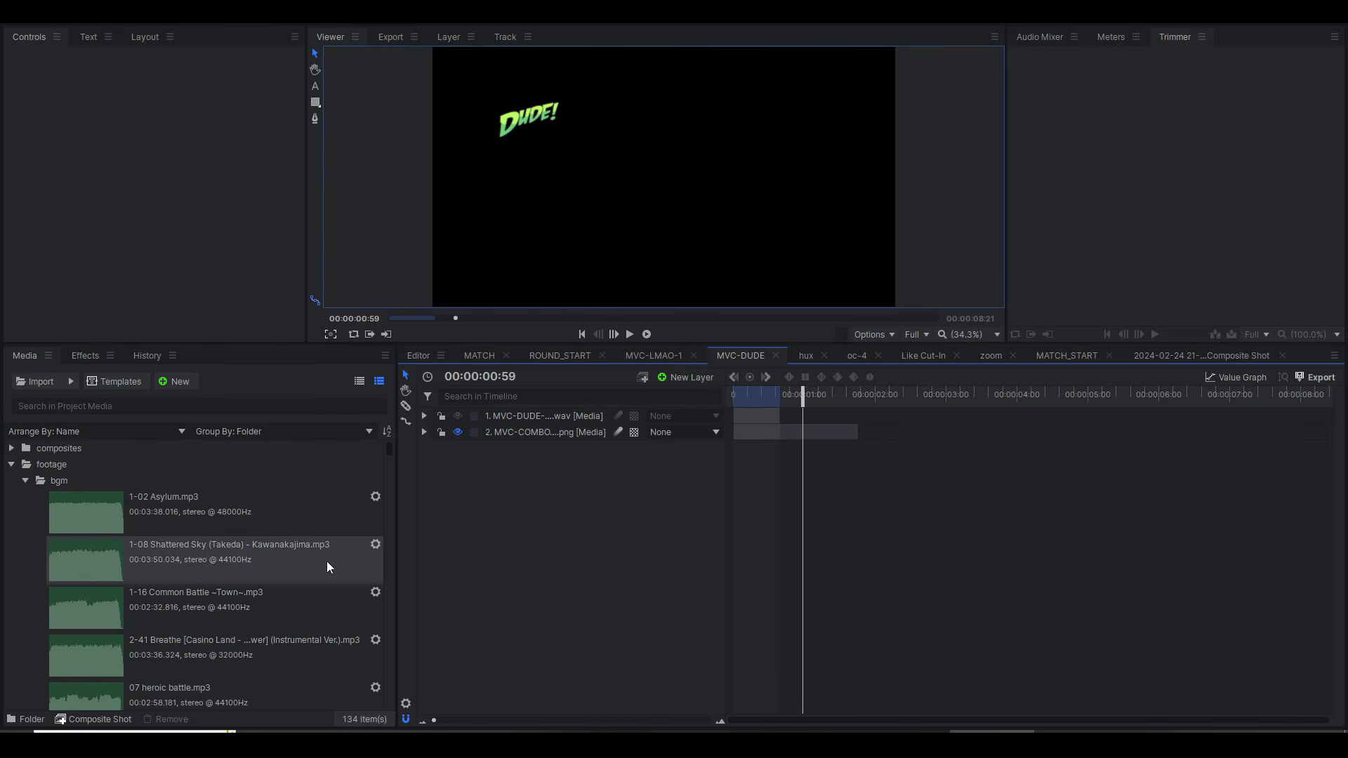
Step: Open the MVC-PLUS composite shot and play its text animation twice from the start
key(Home)
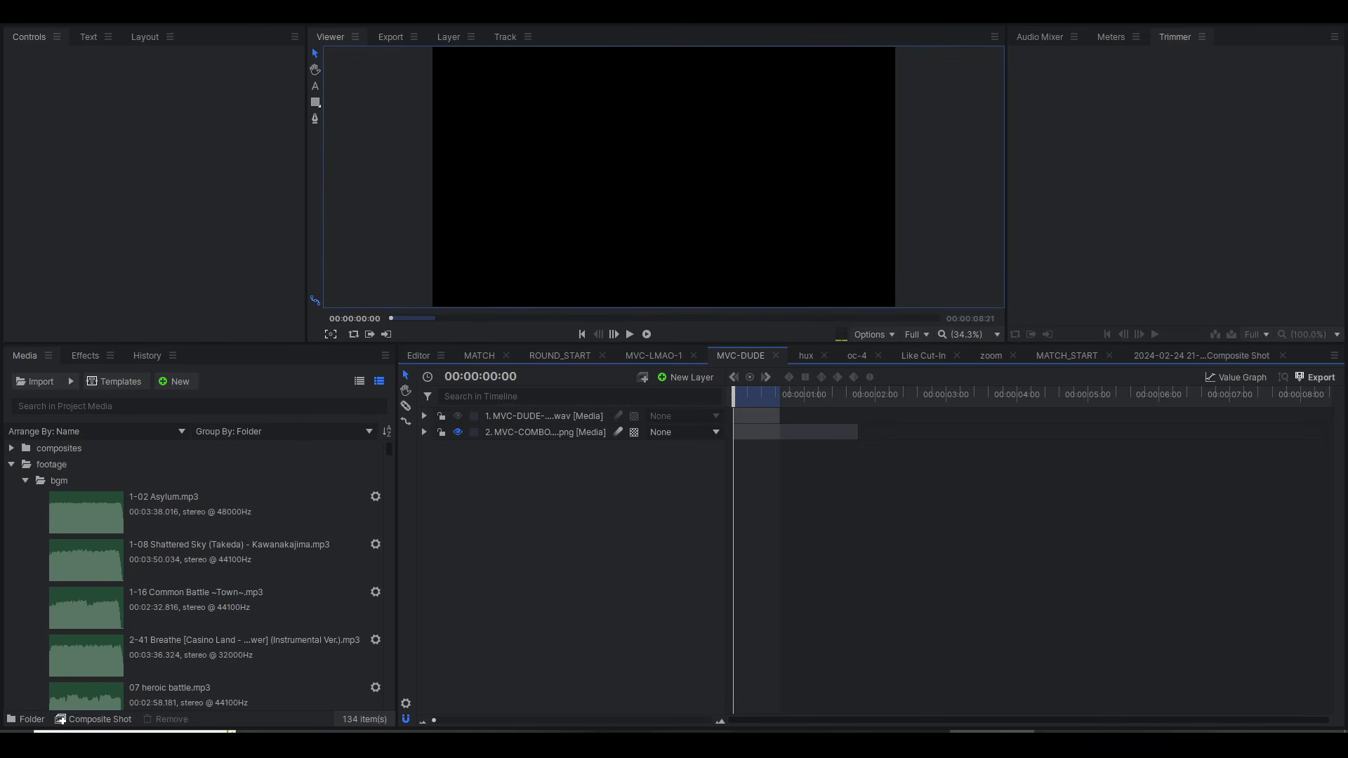
scroll(71, 562, down, 20)
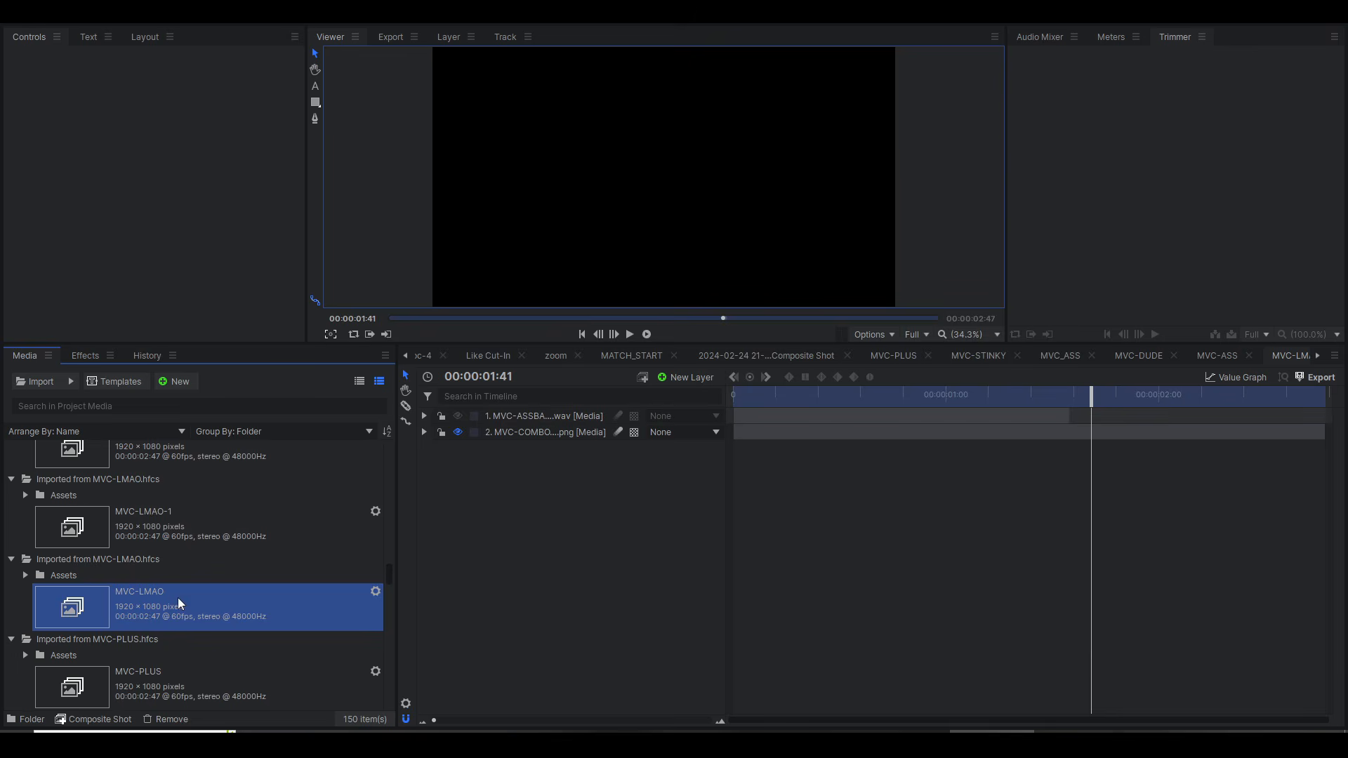
scroll(179, 602, down, 2)
click(177, 559)
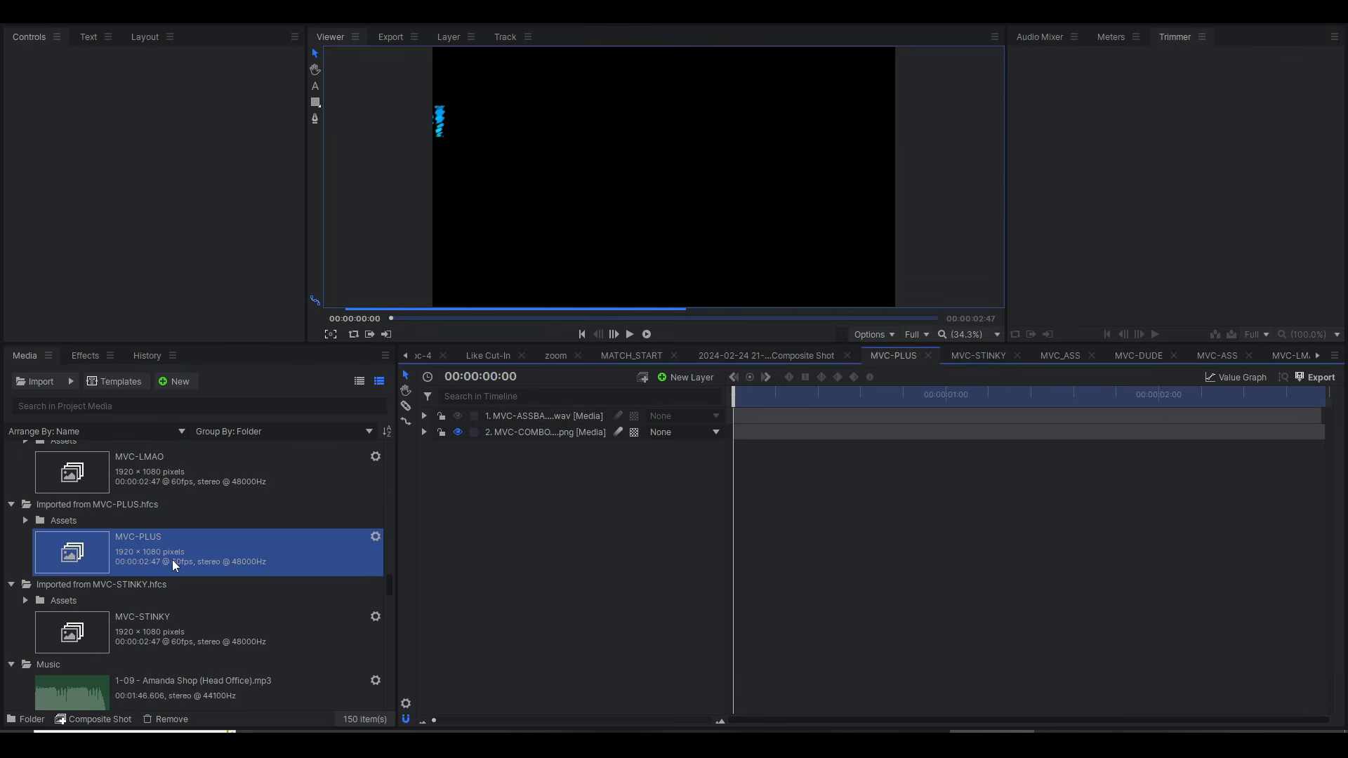
key(space)
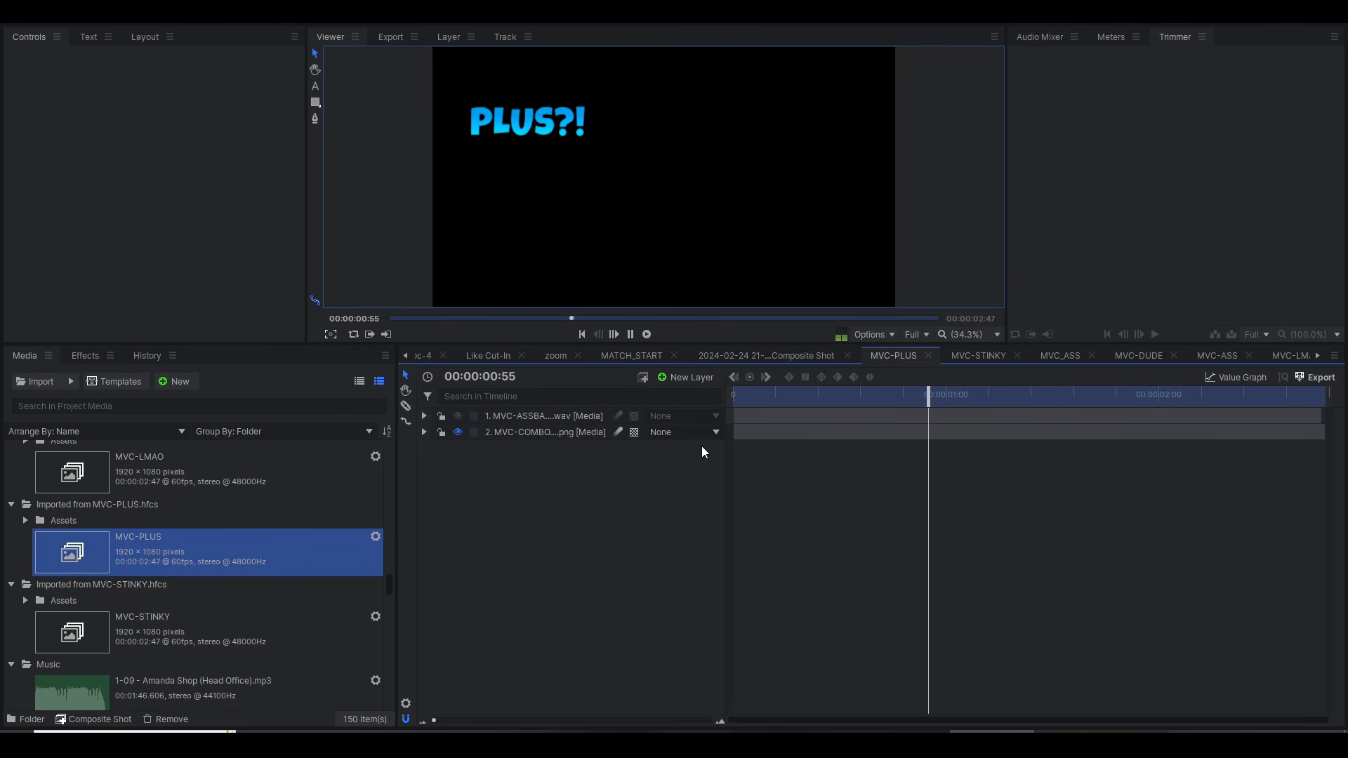
key(space)
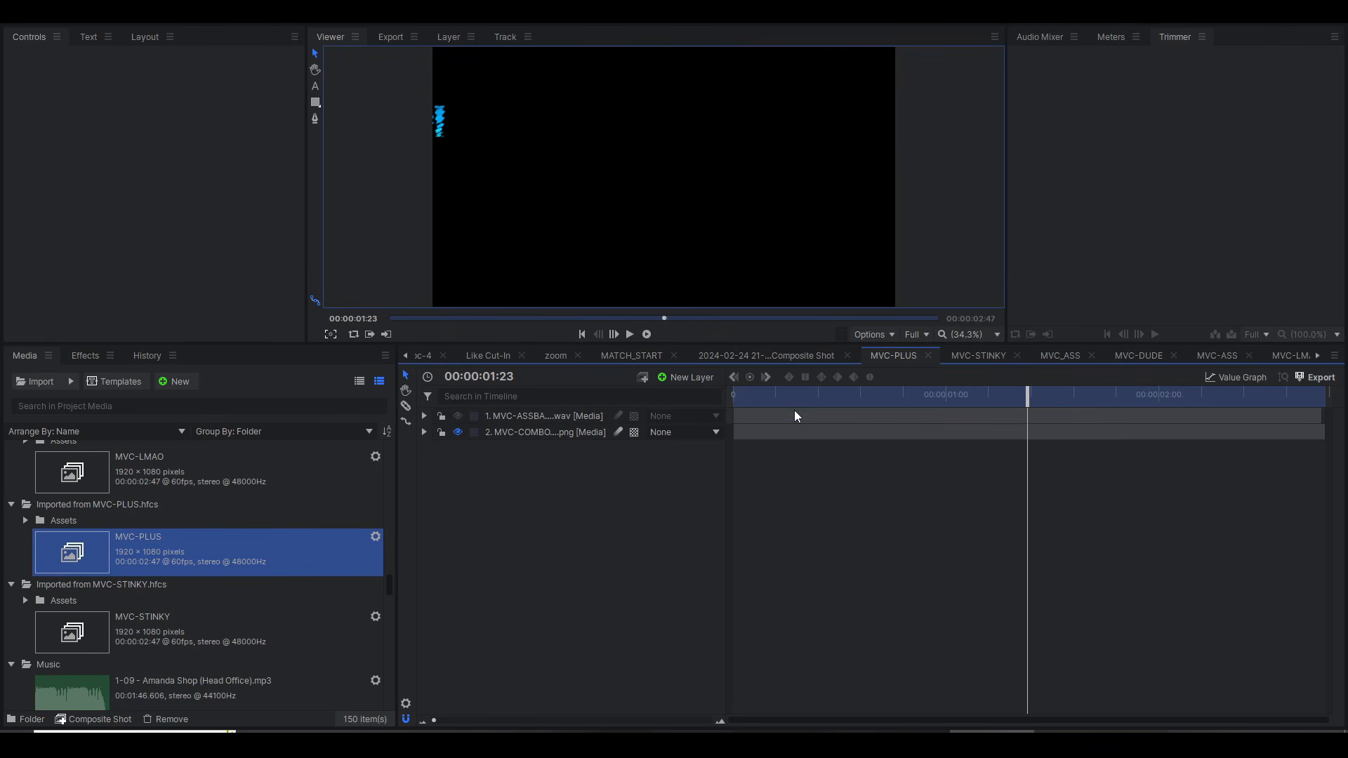
click(735, 394)
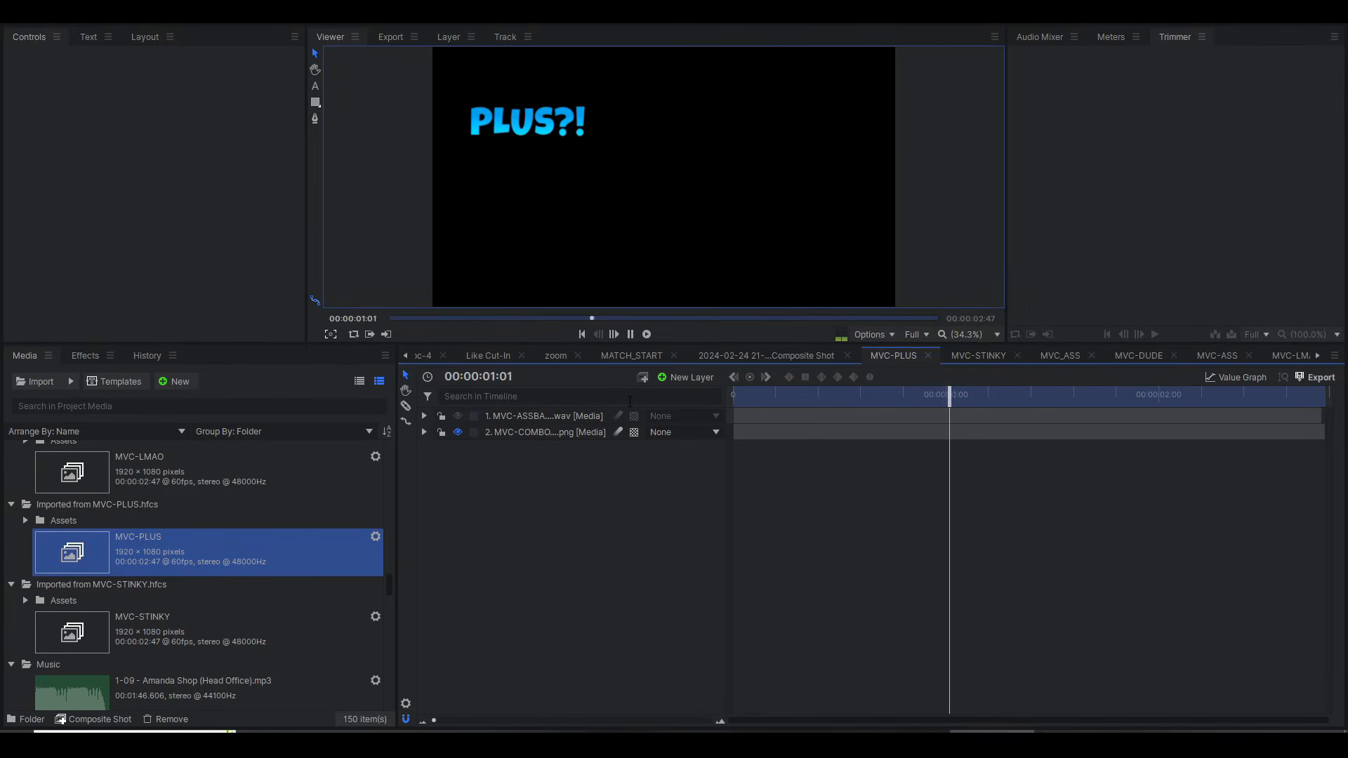
key(space)
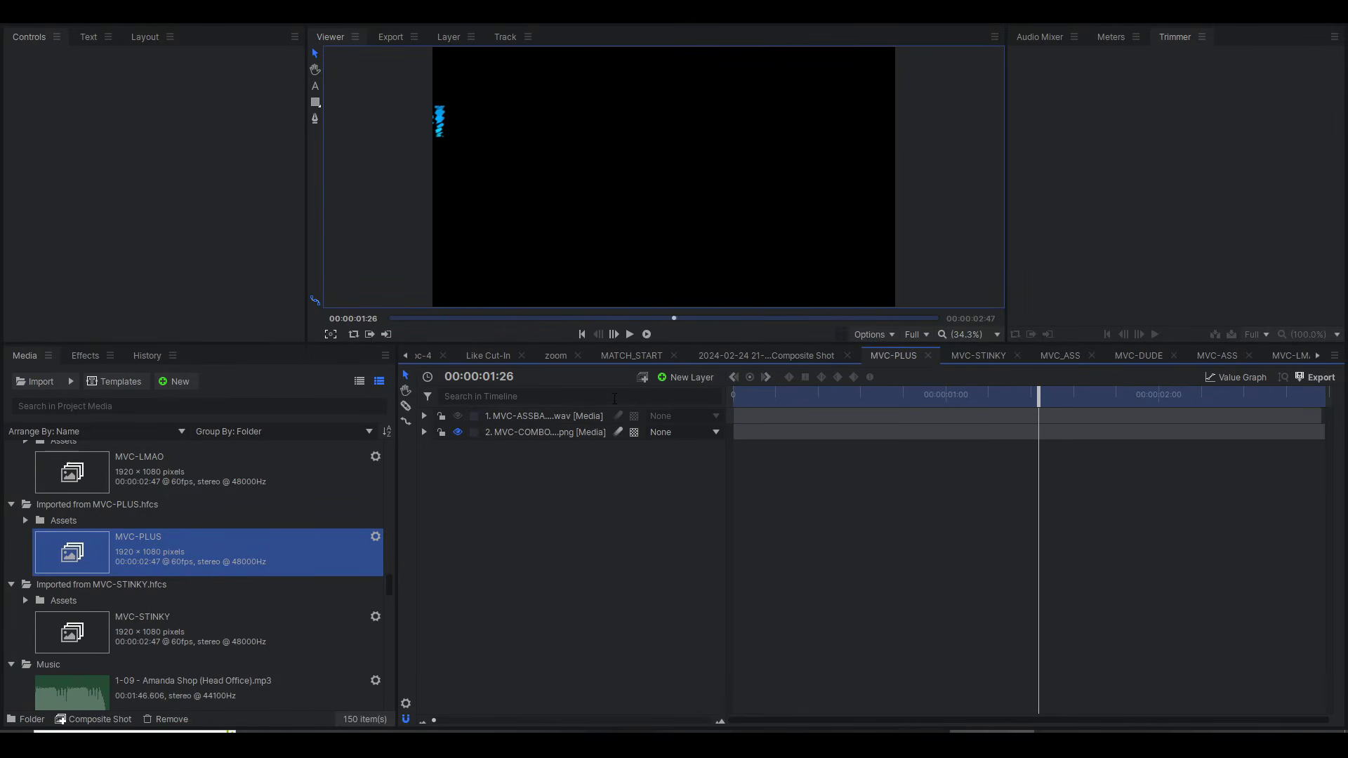
Step: Open and play the MVC-STINKY and MVC-ASS composite shots, replaying MVC-ASS from the start
double_click(115, 632)
key(space)
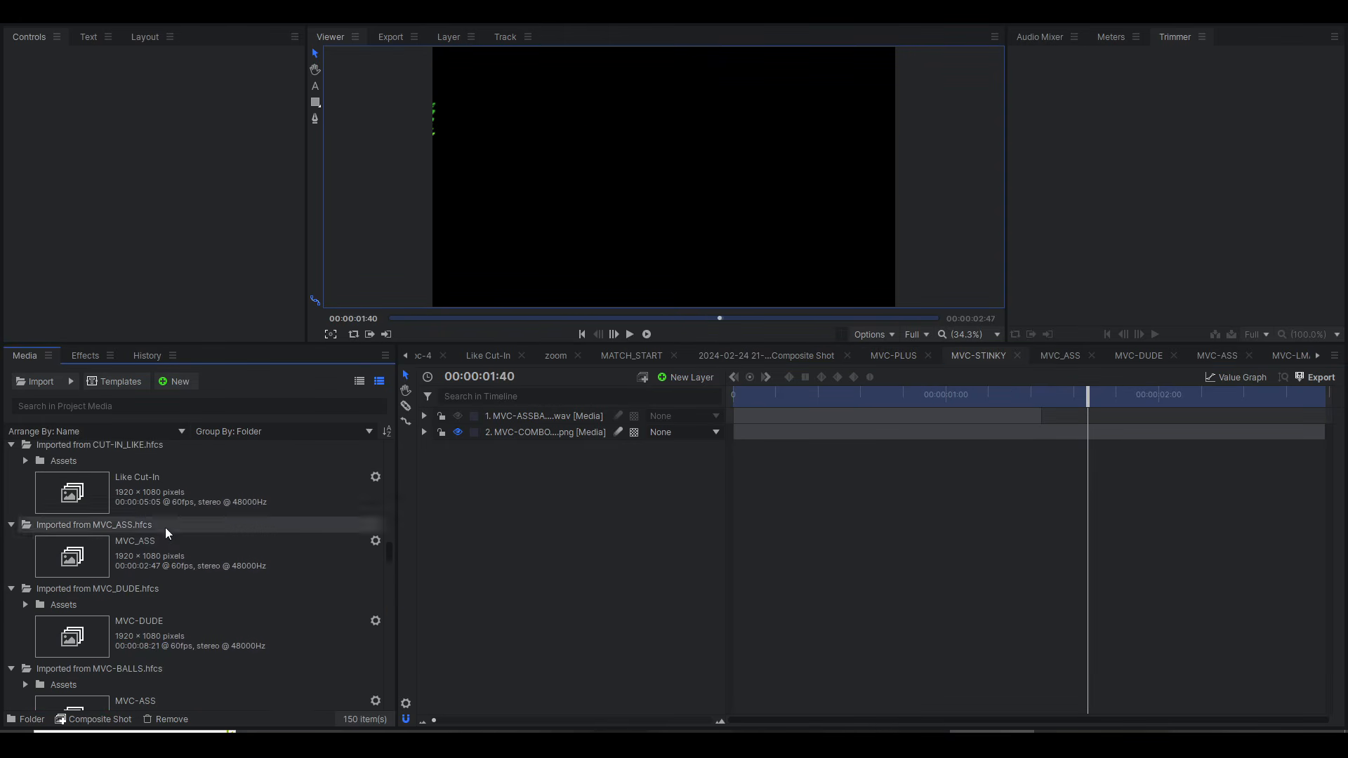
scroll(173, 597, down, 3)
double_click(173, 580)
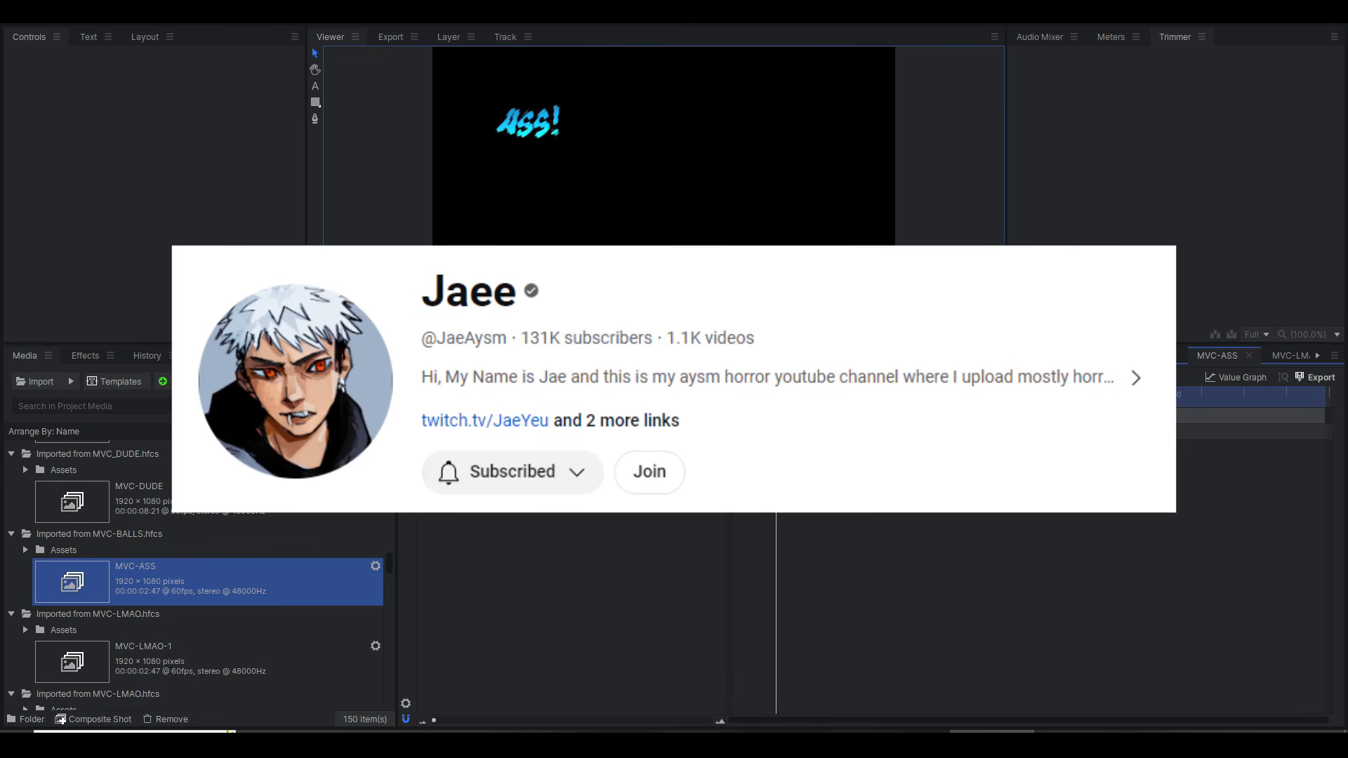
key(space)
drag(787, 395, 642, 402)
key(space)
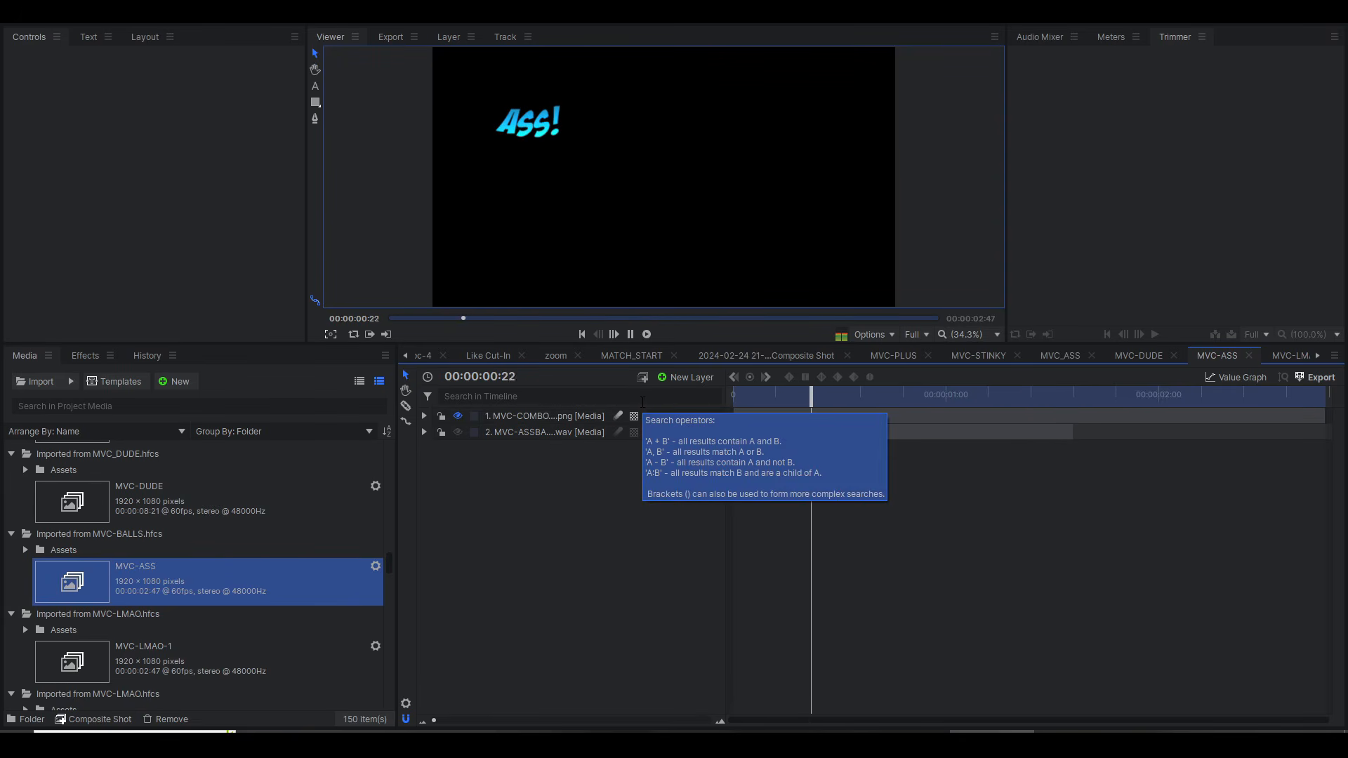
key(space)
Step: Open the MVC-DUDE composite shot and return the playhead to its first frame
scroll(247, 582, up, 3)
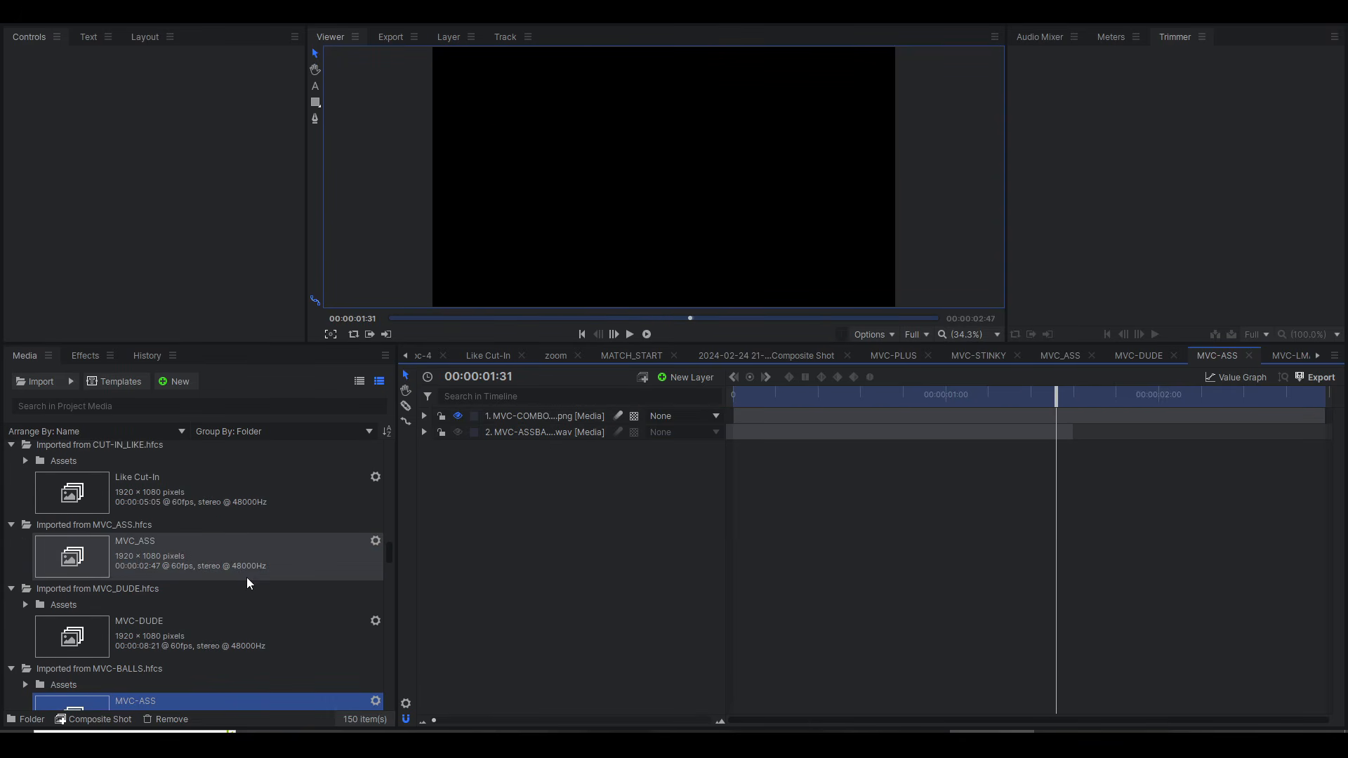
double_click(269, 636)
key(Home)
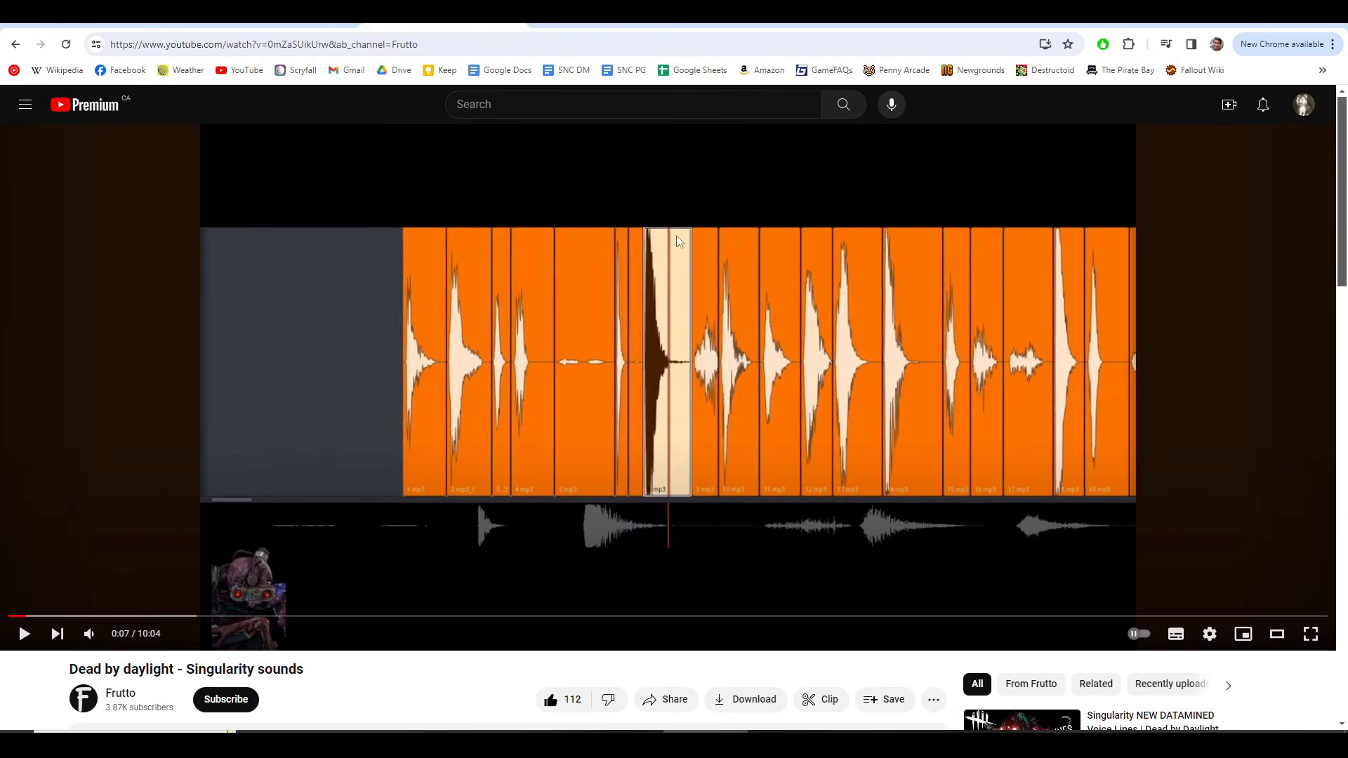
Step: Switch to the browser, search YouTube for marvel vs capcom combo ranks, and play the first five seconds of MvC3 Combo rank collection twice
key(ctrl+t)
text(y)
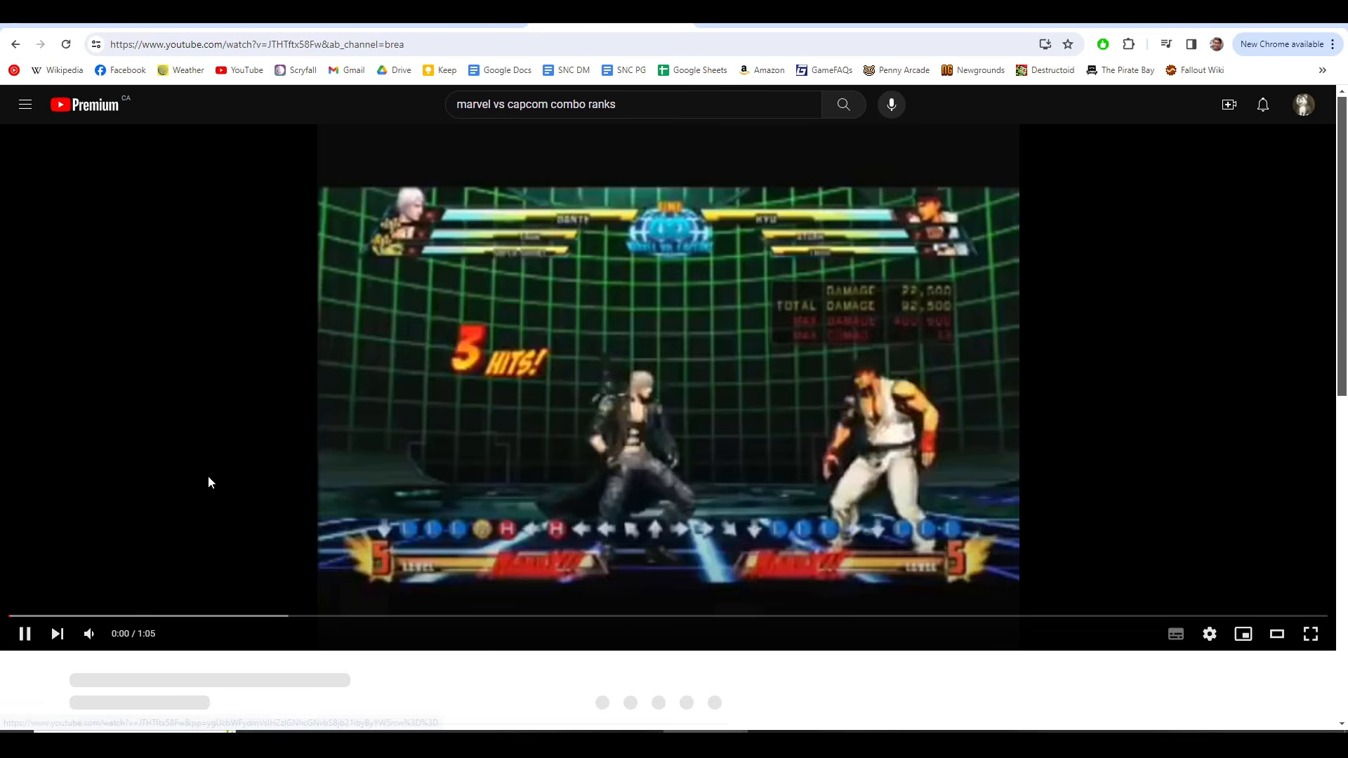
click(504, 440)
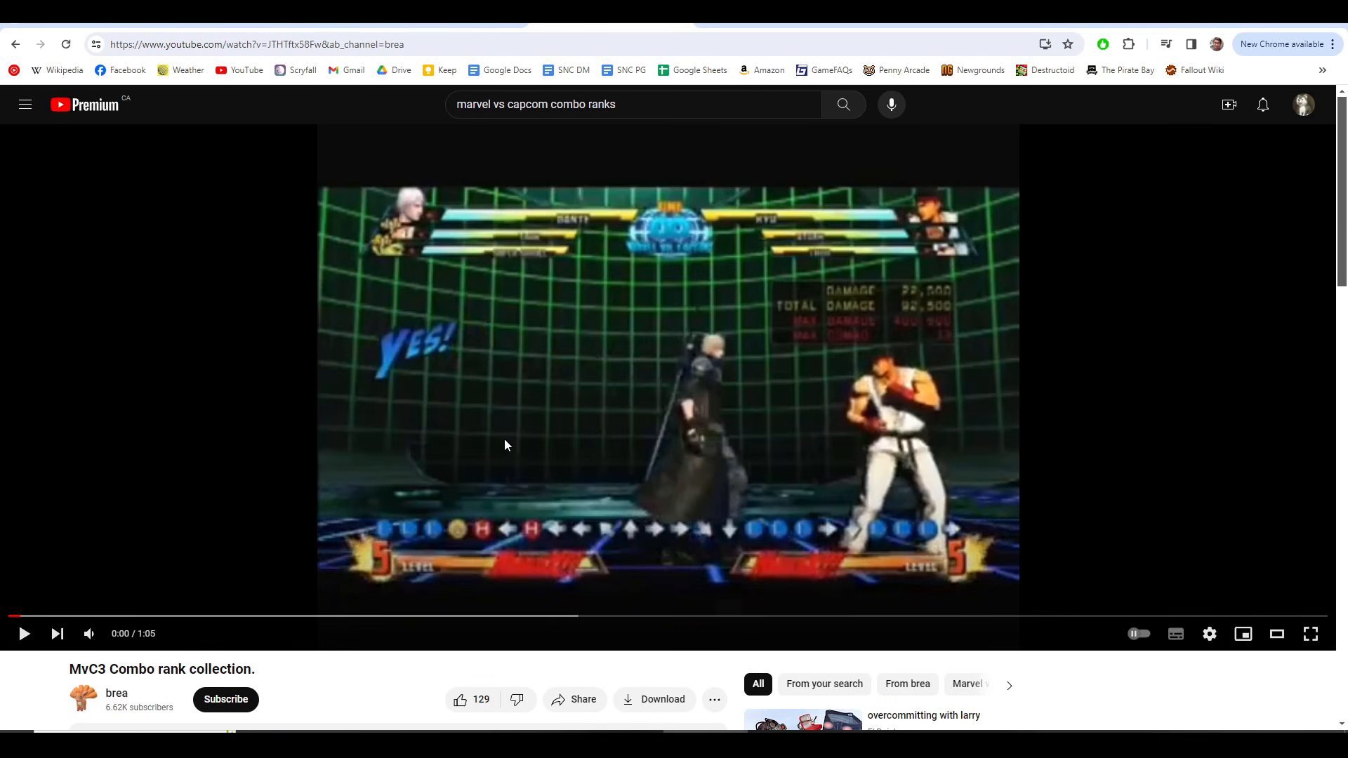
click(504, 440)
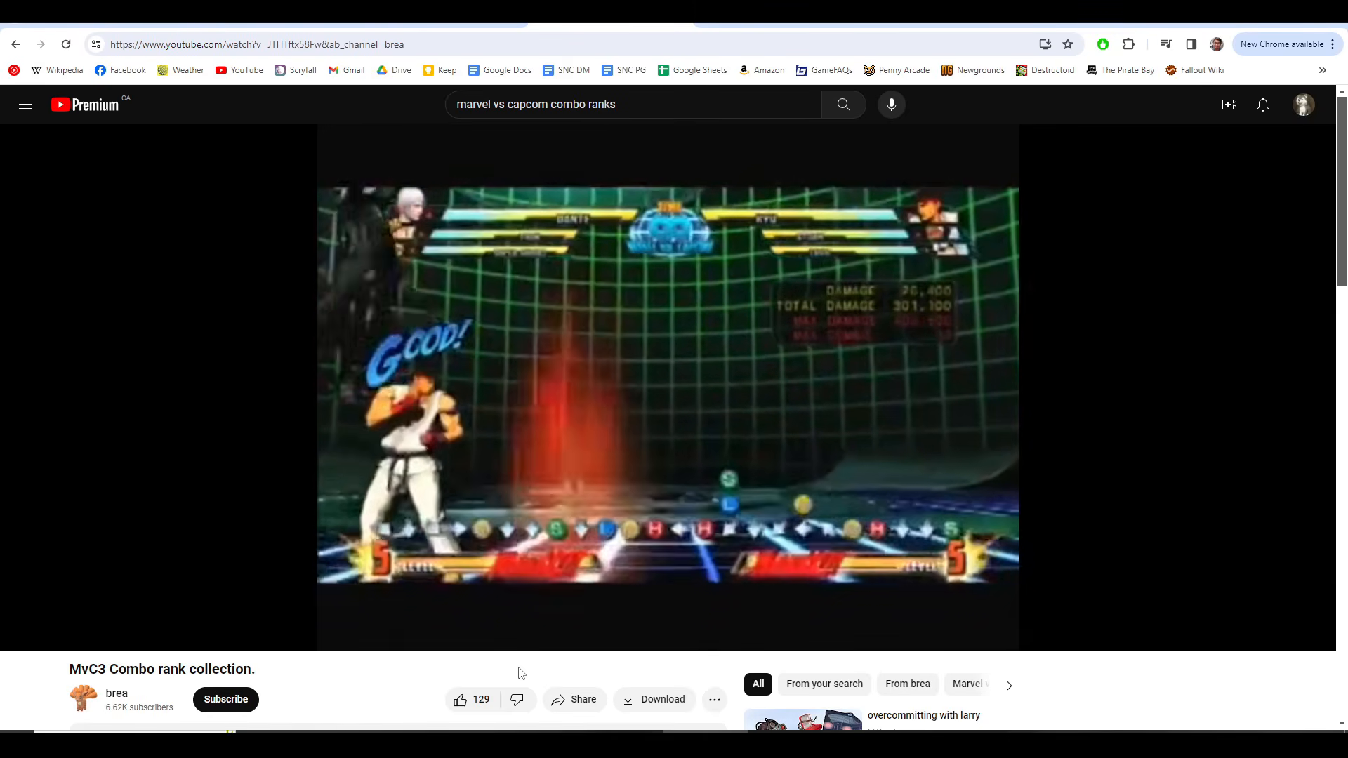
key(space)
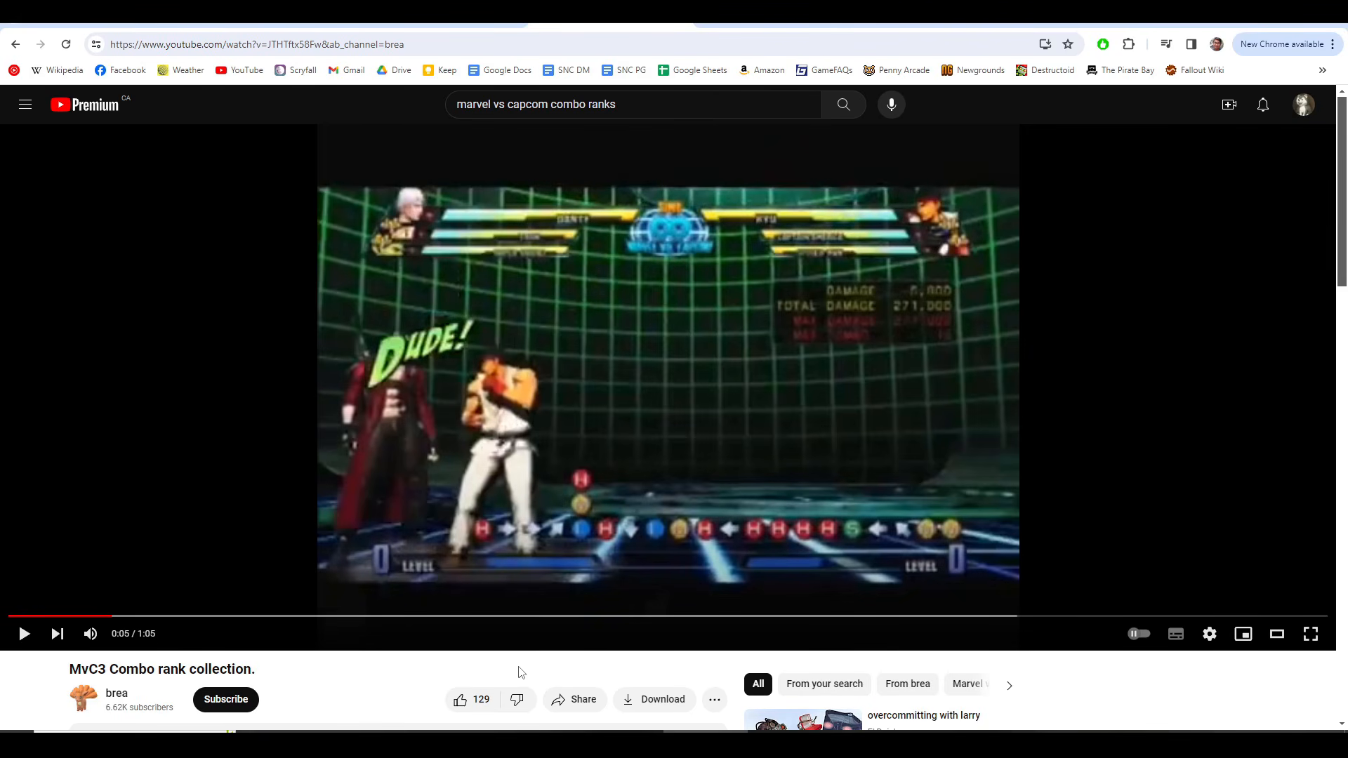
key(0)
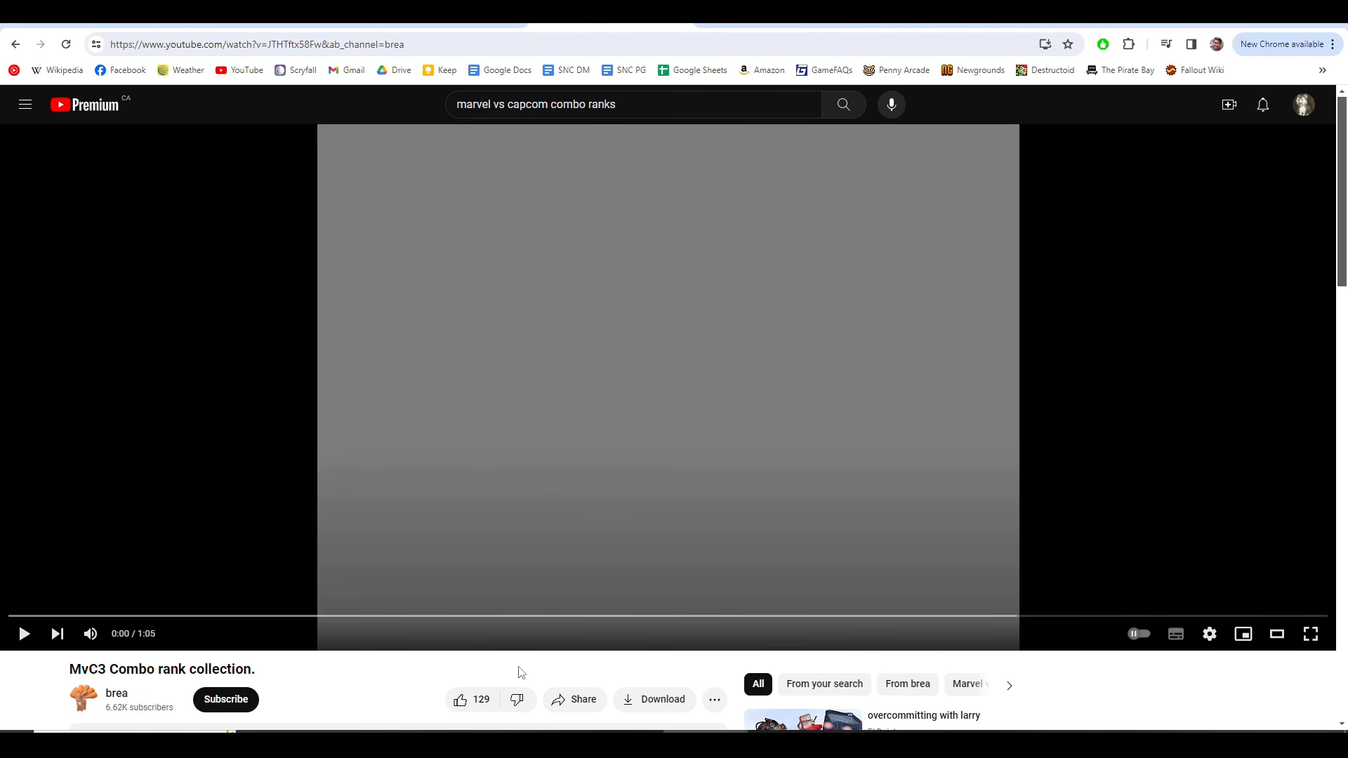
key(space)
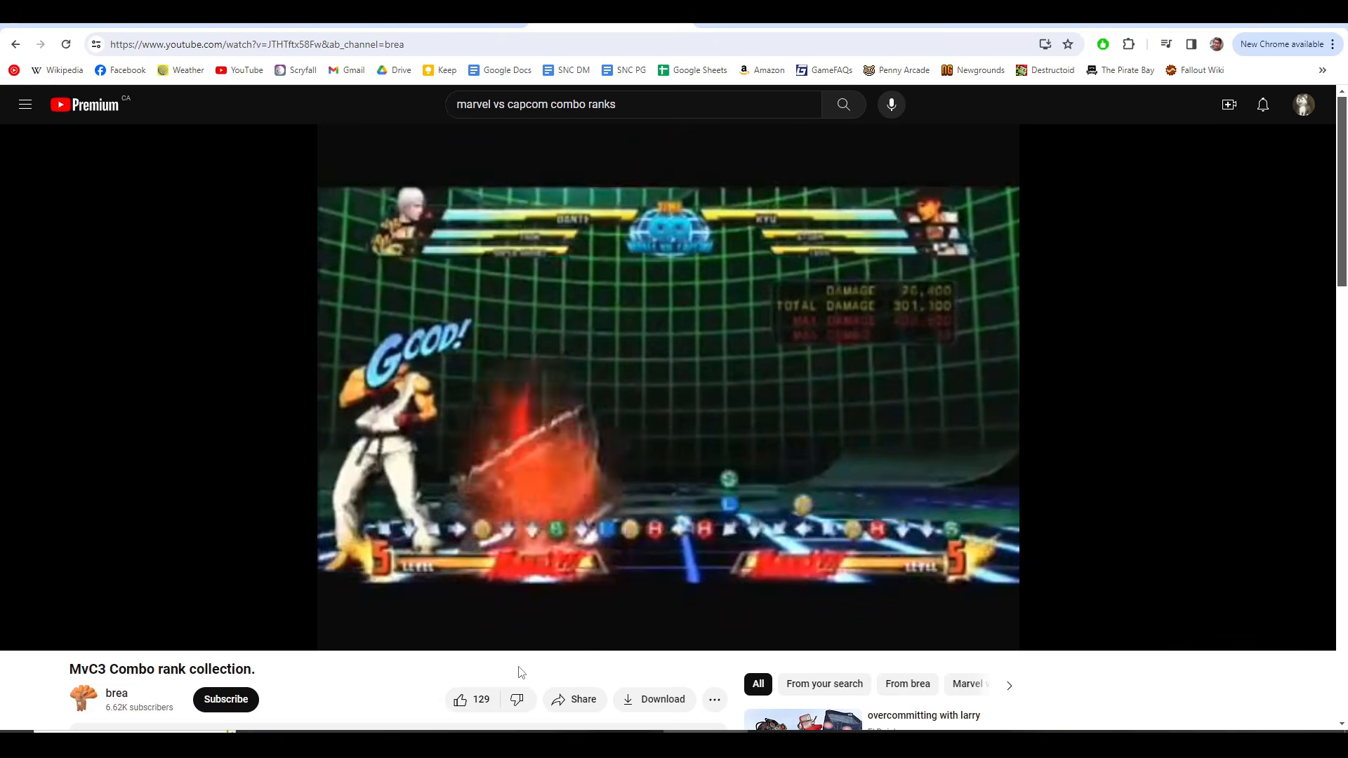
key(space)
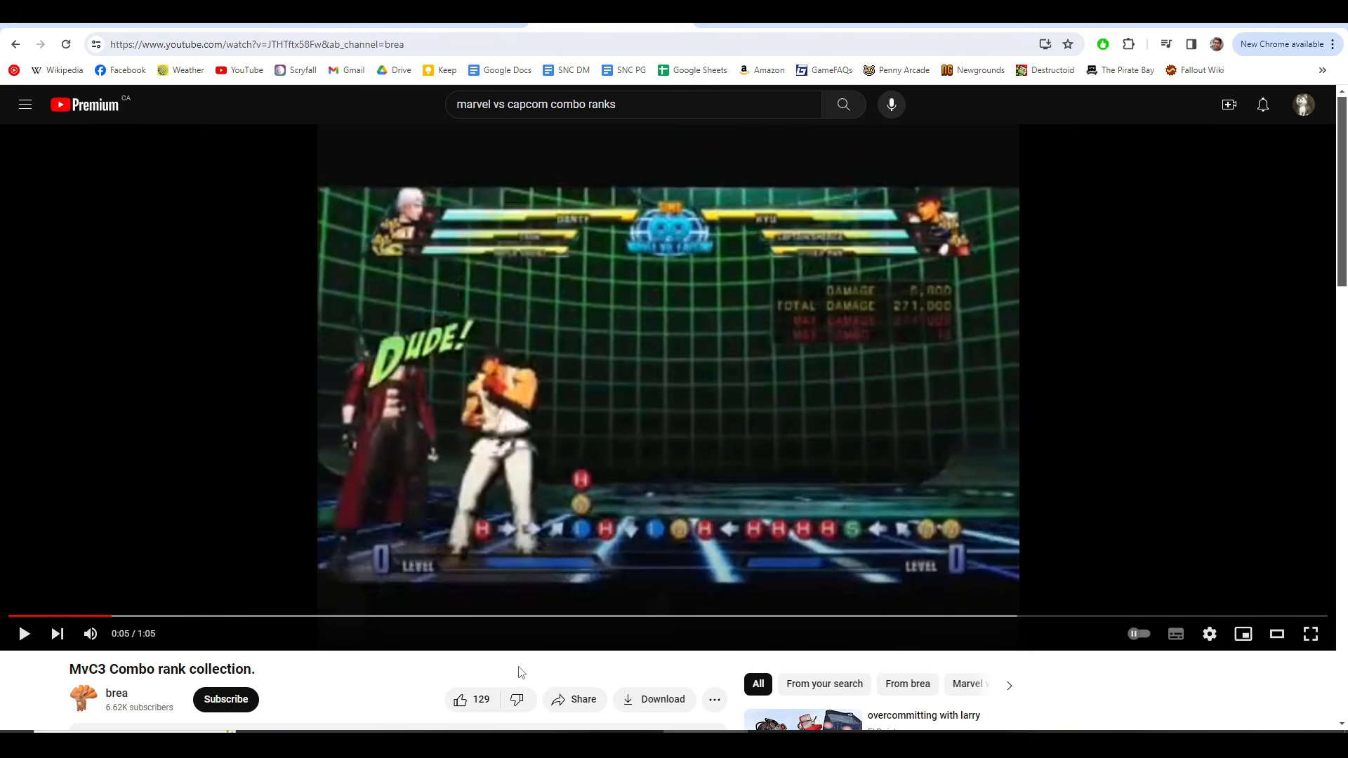
Step: Replay the combo rank video between 0:03 and 0:05 and pause on the "DUDE!" rank to examine its text animation
click(106, 616)
click(364, 381)
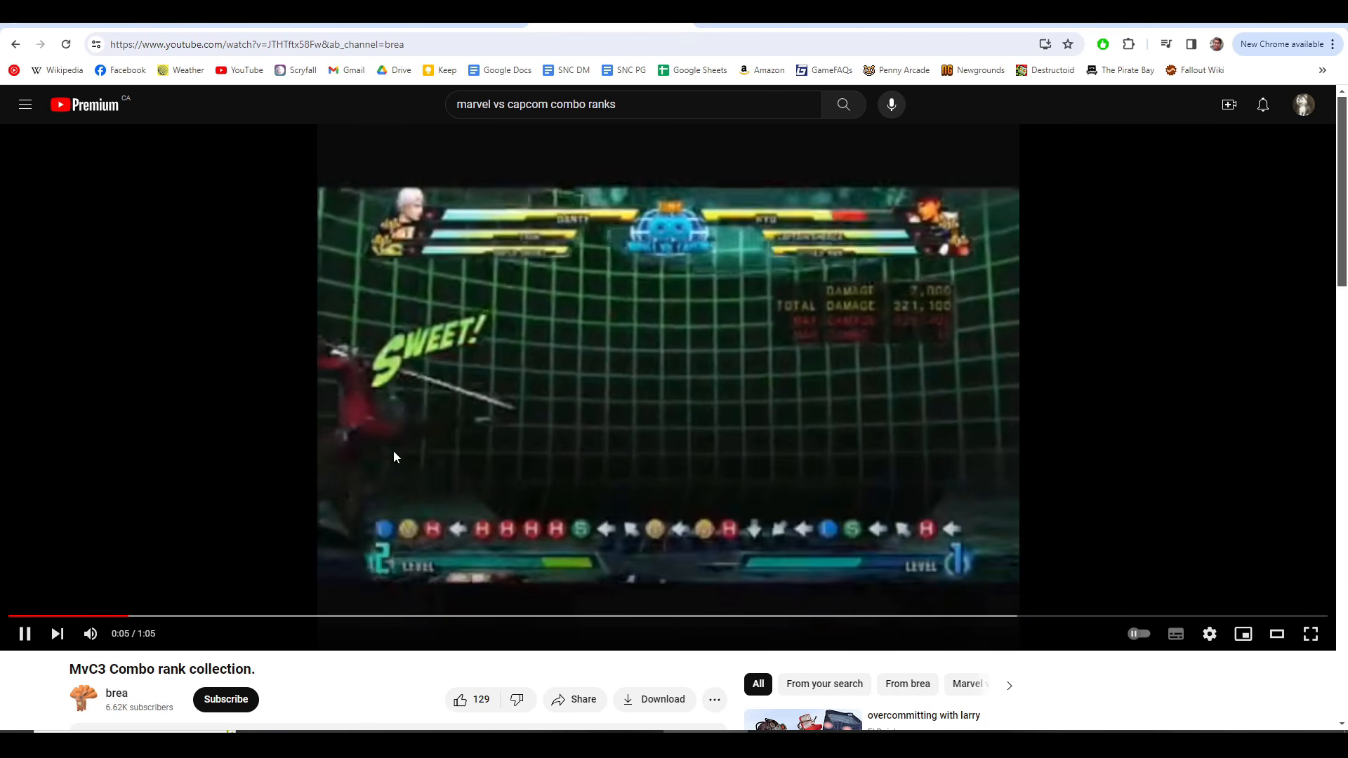
click(96, 588)
click(83, 616)
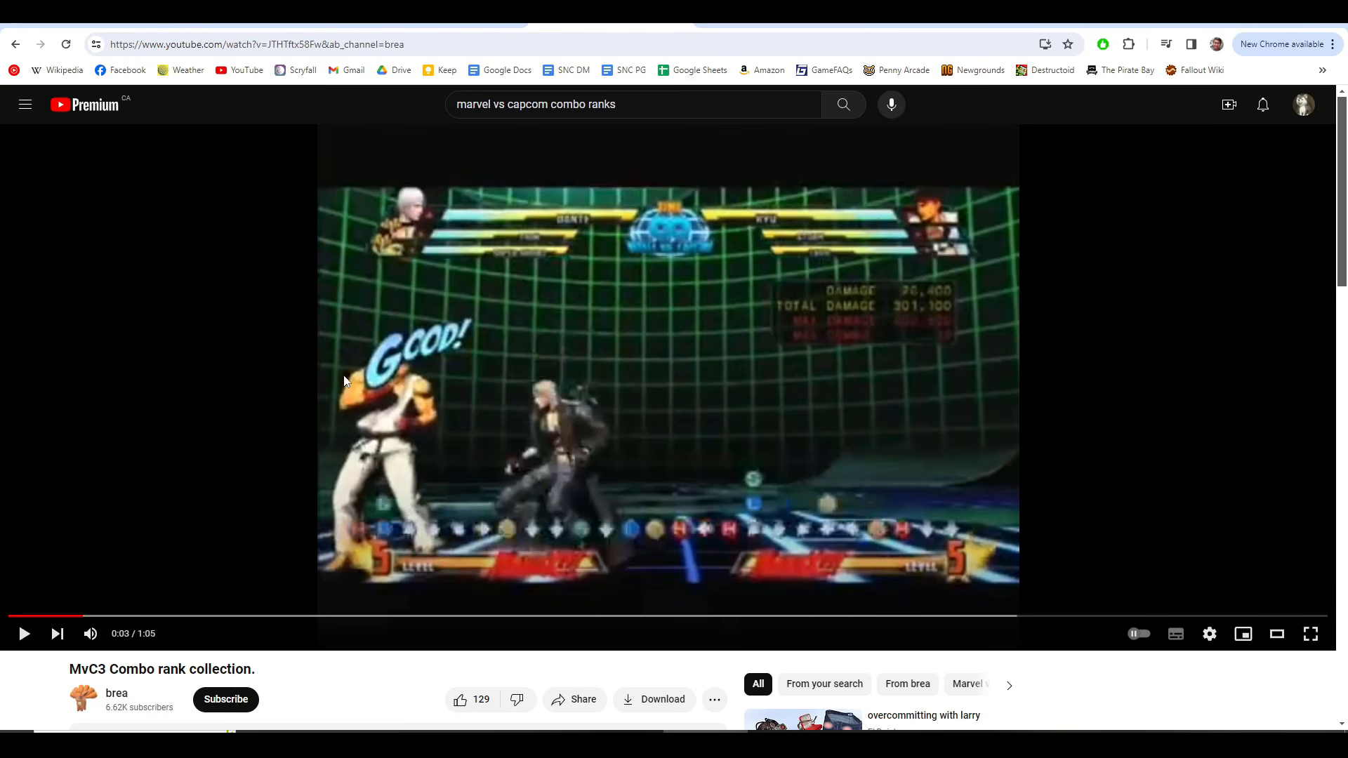
click(378, 367)
click(416, 337)
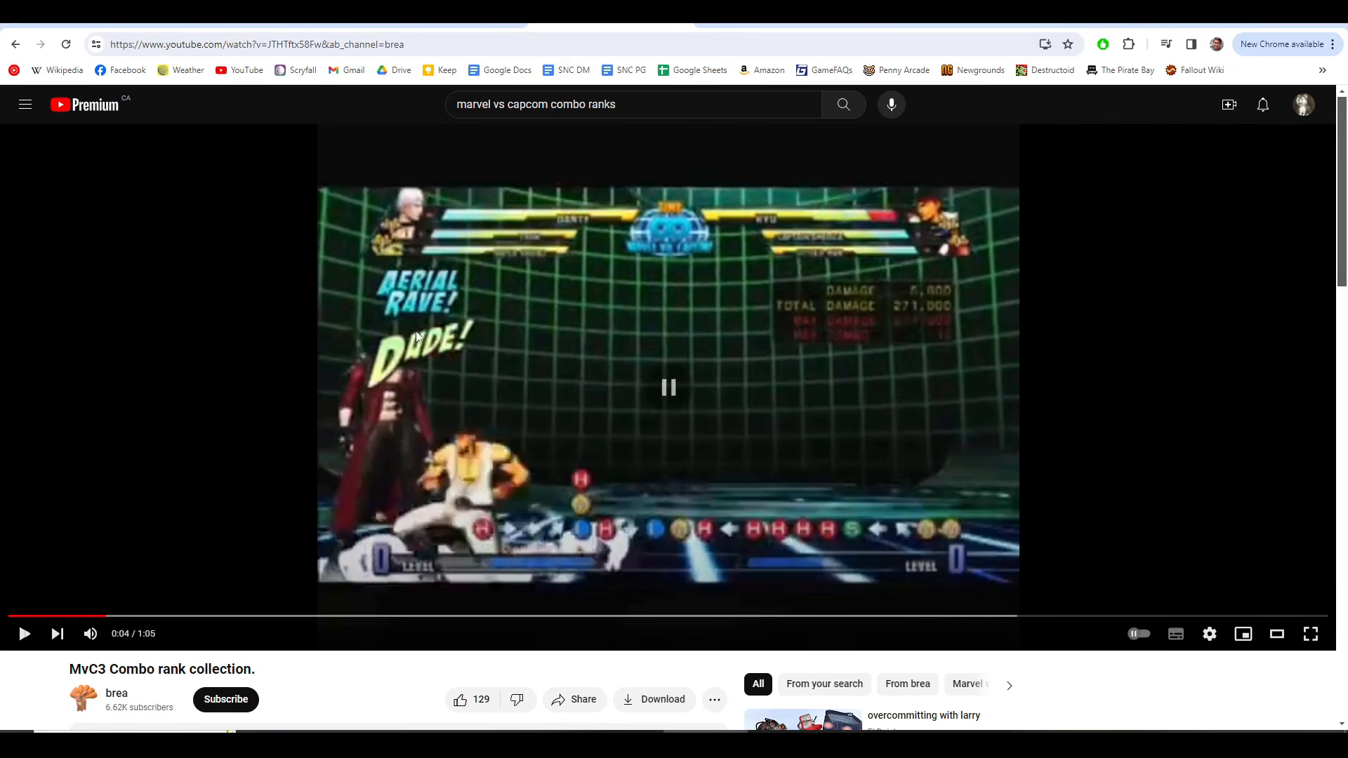
click(409, 398)
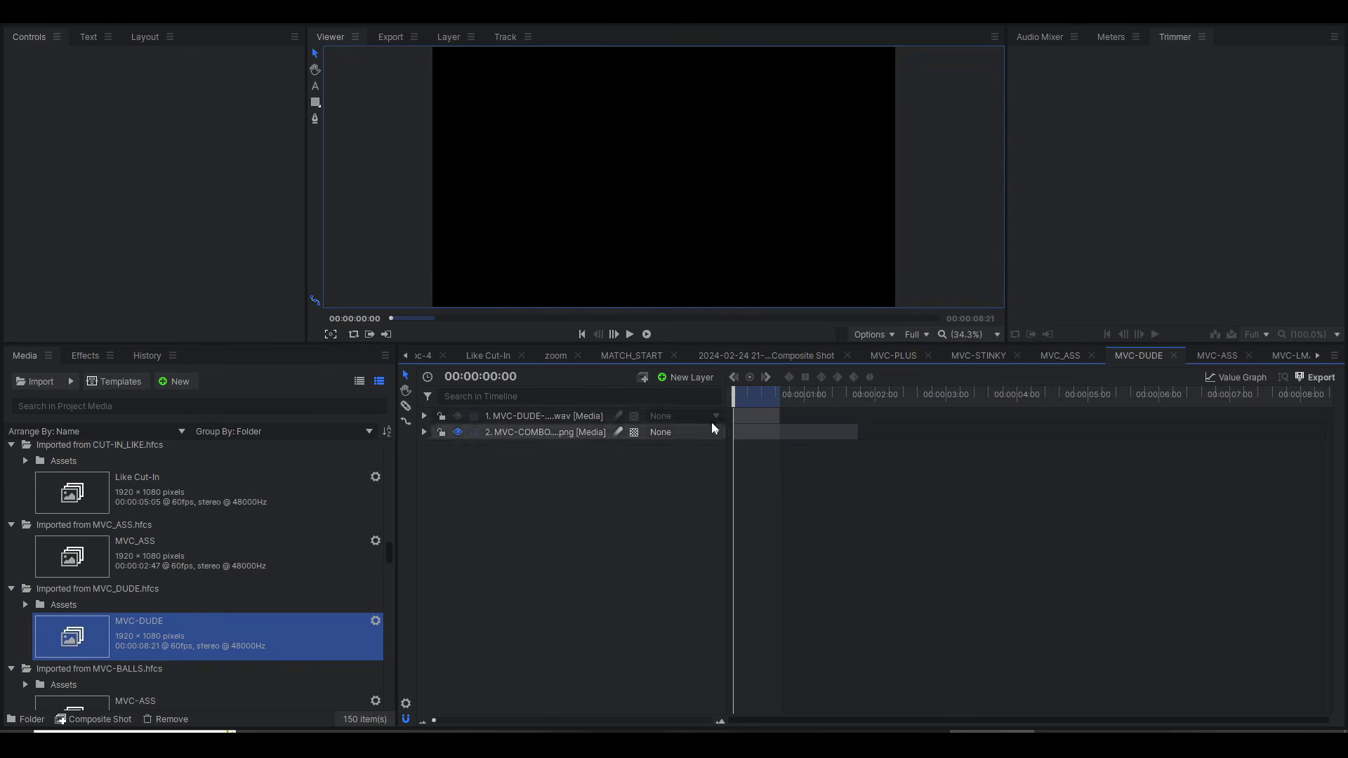
Step: Switch to HitFilm, compare MVC-DUDE at 00:00:00:18 with the reference video's "DUDE!" text, and play the composite from the start
drag(734, 396, 754, 395)
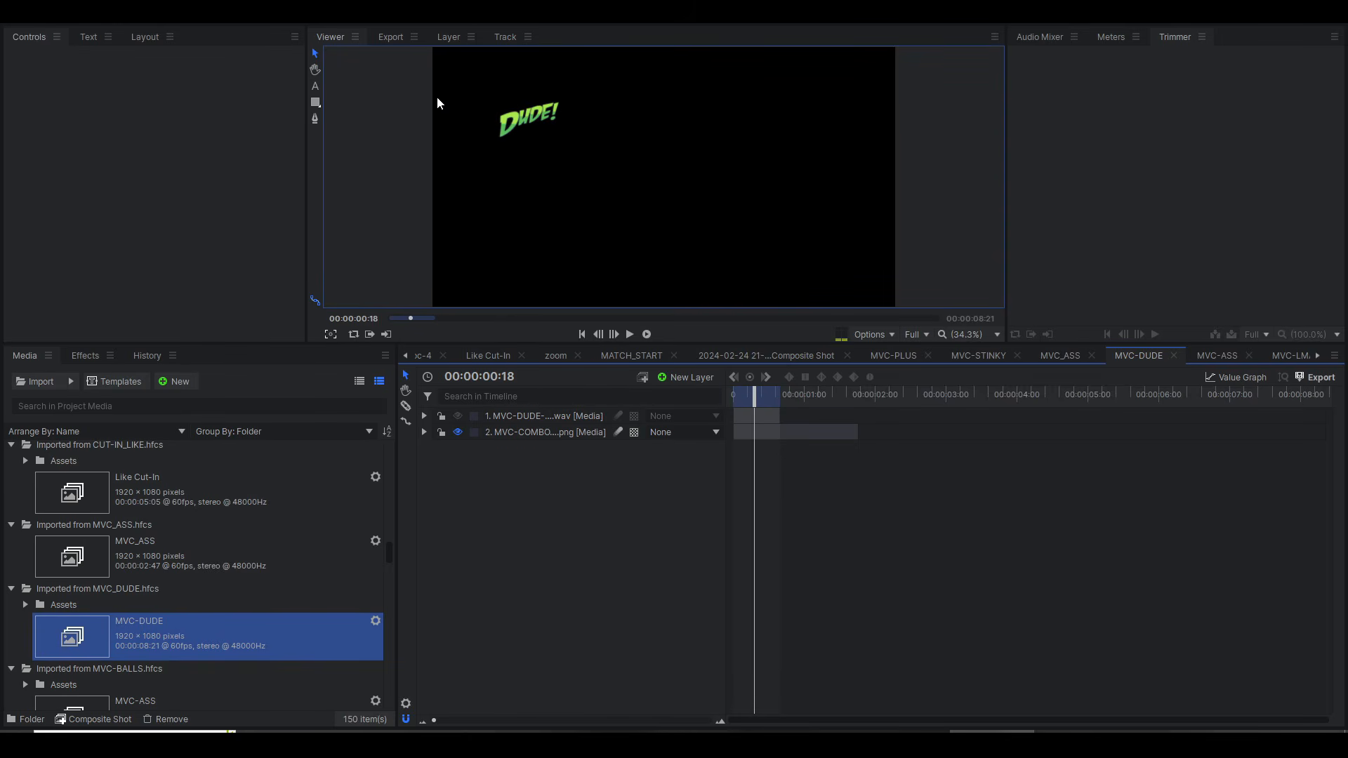
scroll(471, 116, up, 5)
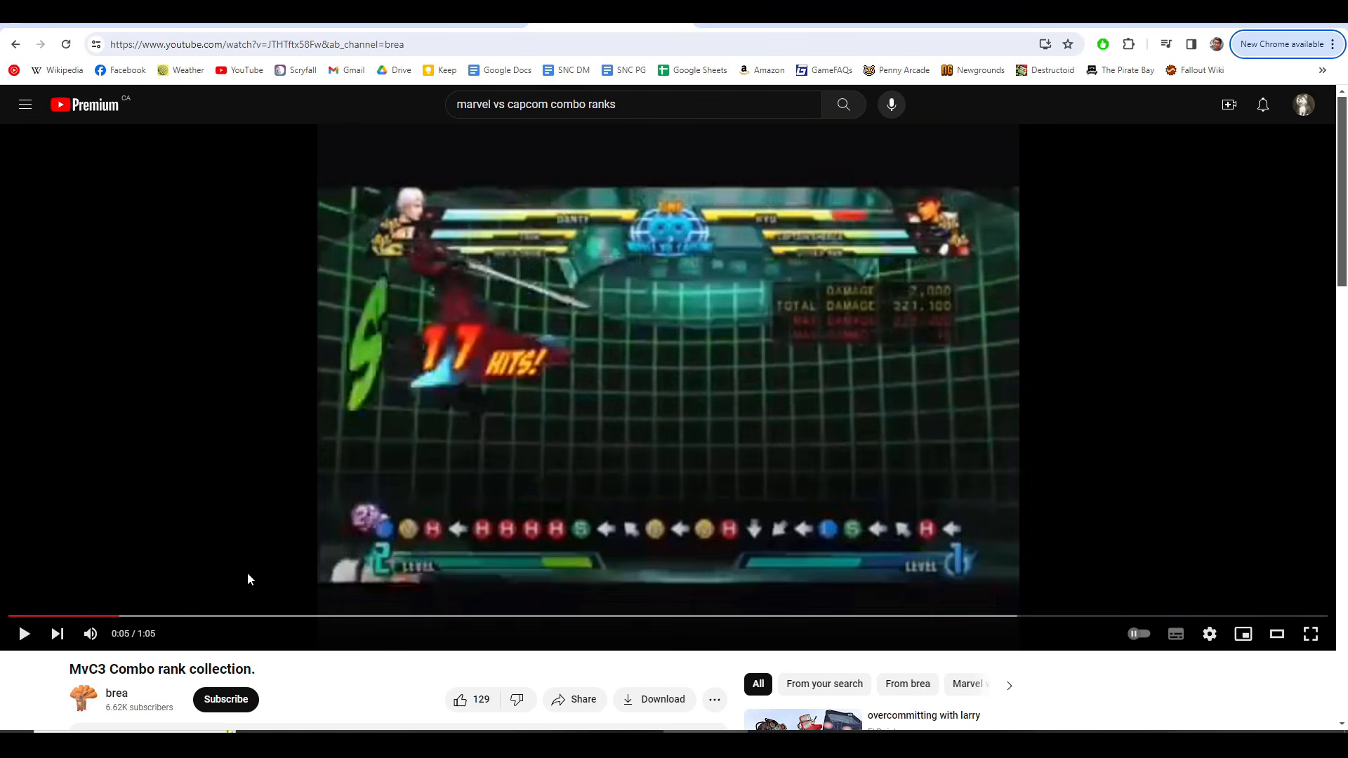
drag(135, 616, 104, 618)
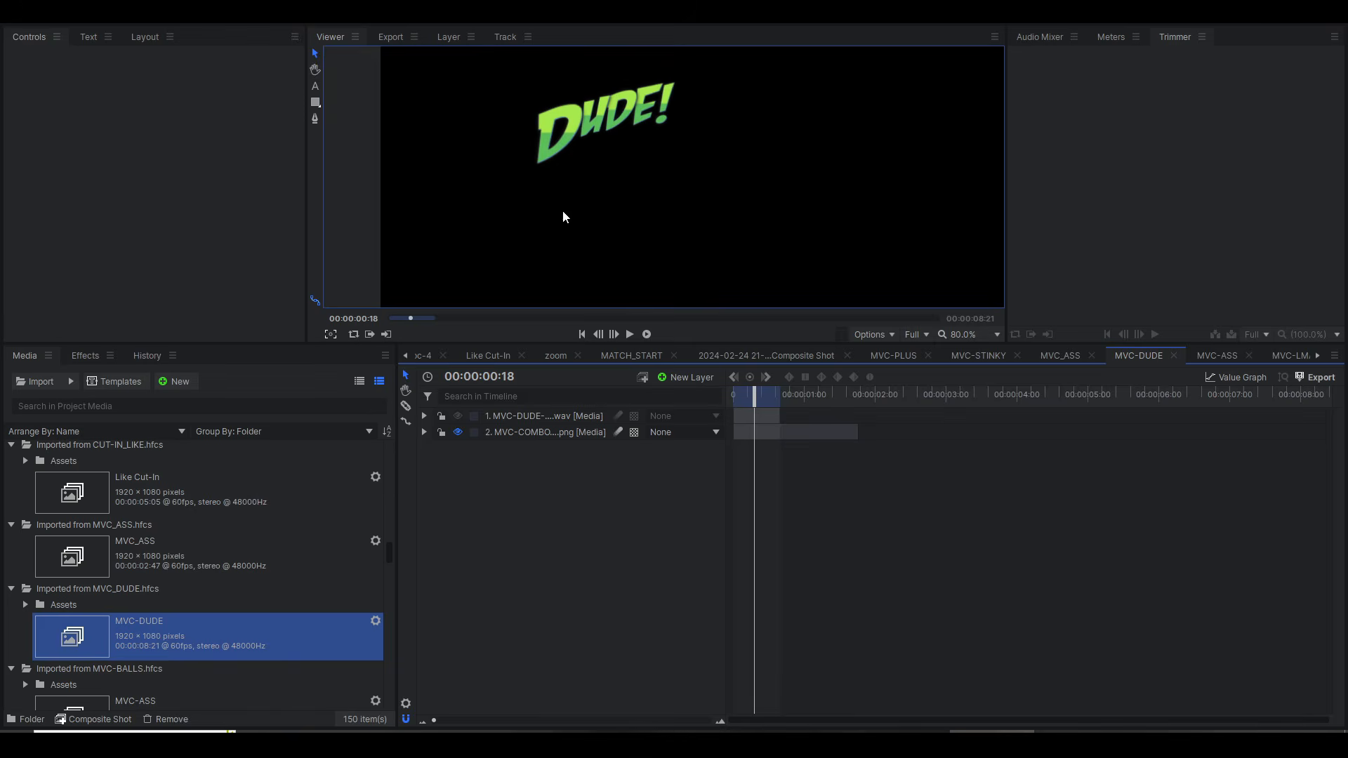
drag(741, 401, 695, 411)
key(space)
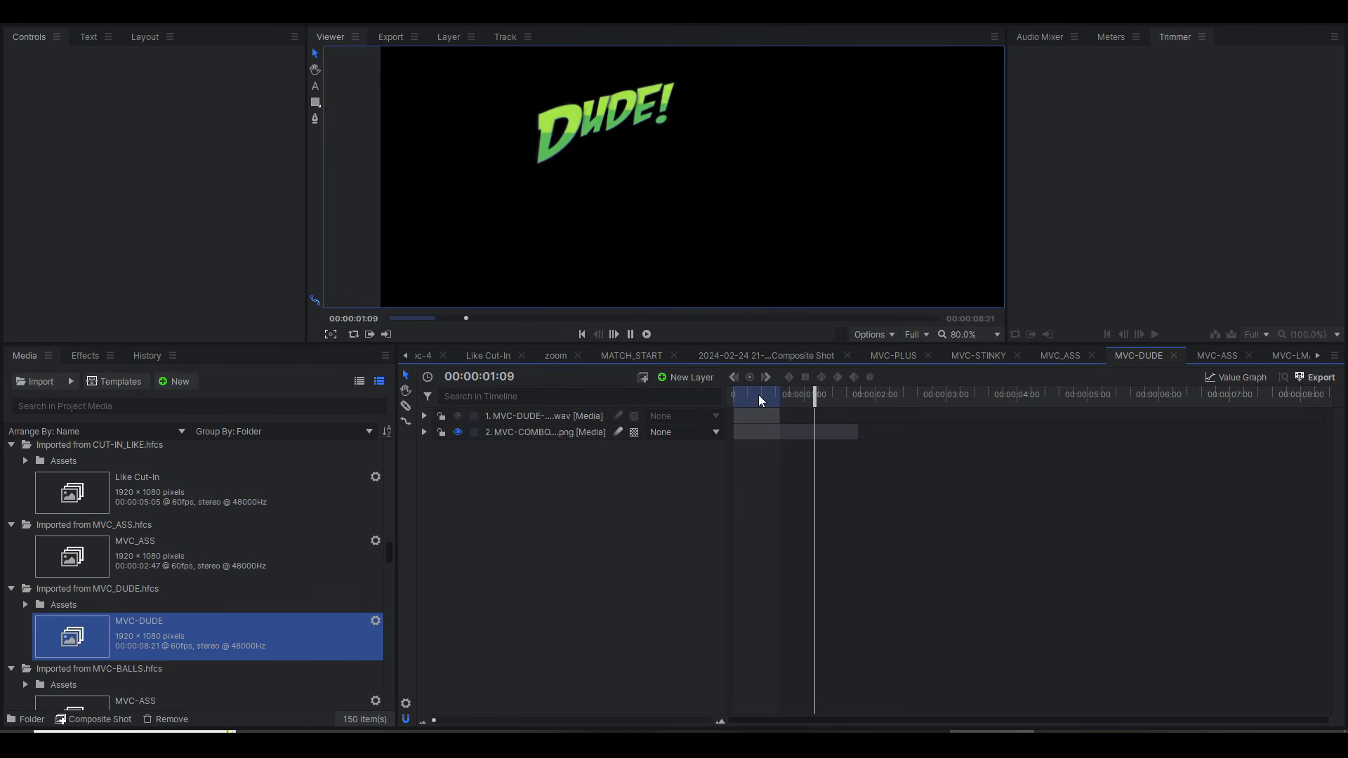
Step: Switch to the browser and replay the opening of the combo rank video to examine how the rank text animates
key(alt+Tab)
key(0)
key(space)
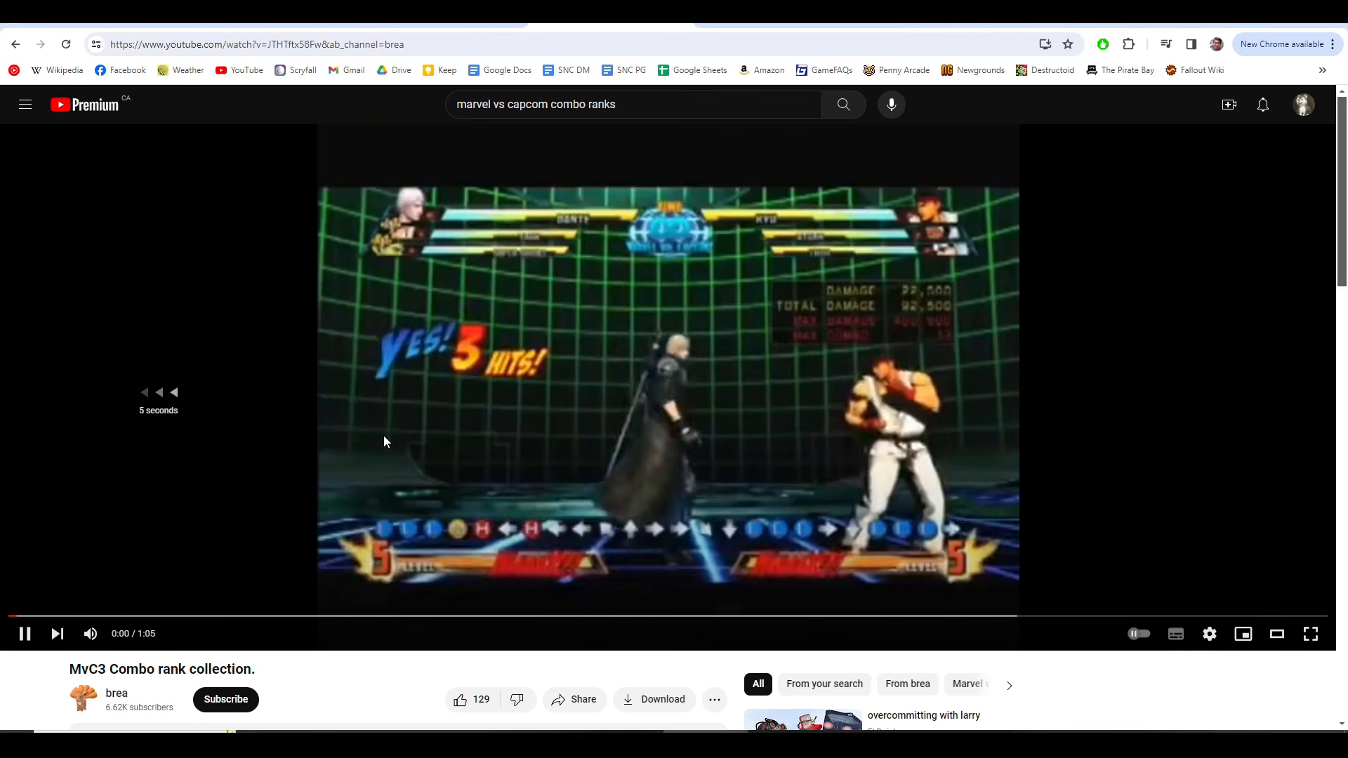
key(space)
key(space)
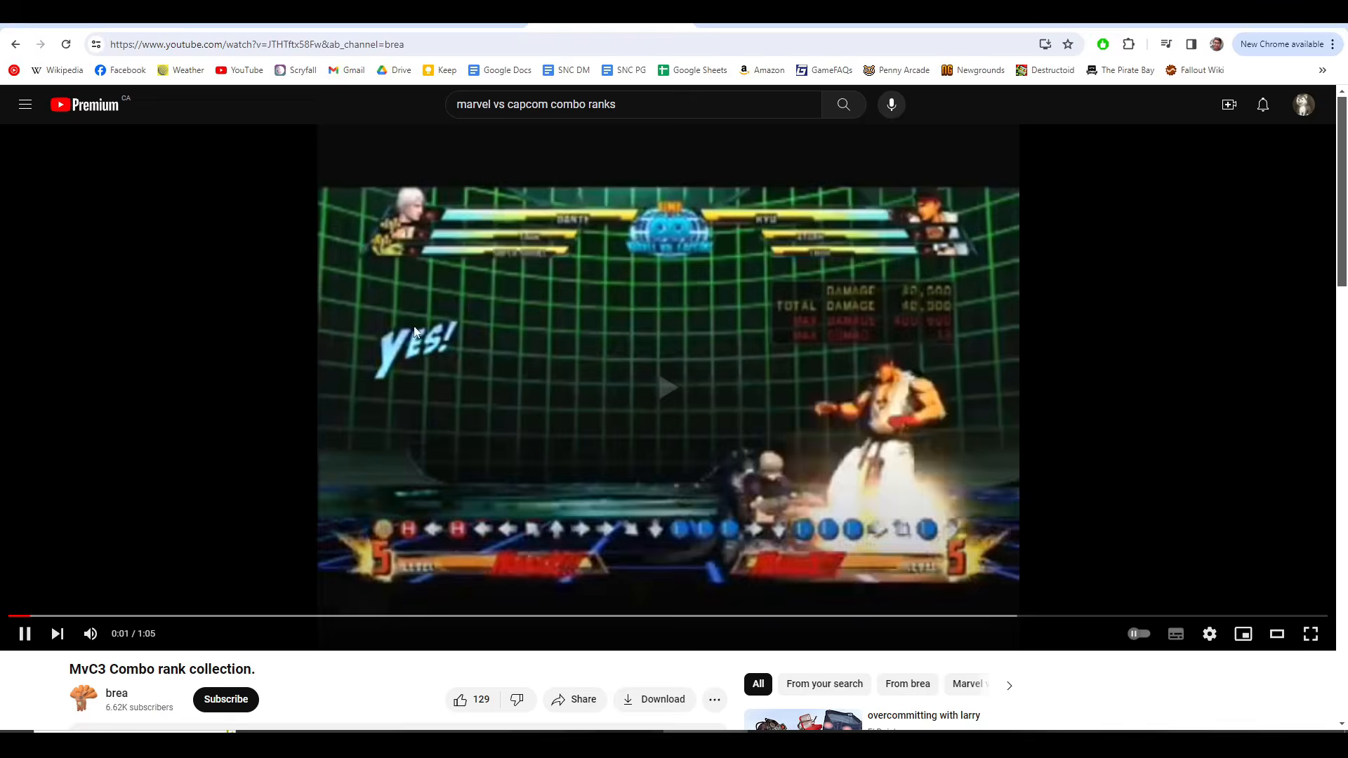
key(space)
Step: Switch to HitFilm and, on MVC-DUDE's image layer, inspect the Transform keyframes and expand the Waves and Brightness & Contrast effects
key(alt+Tab)
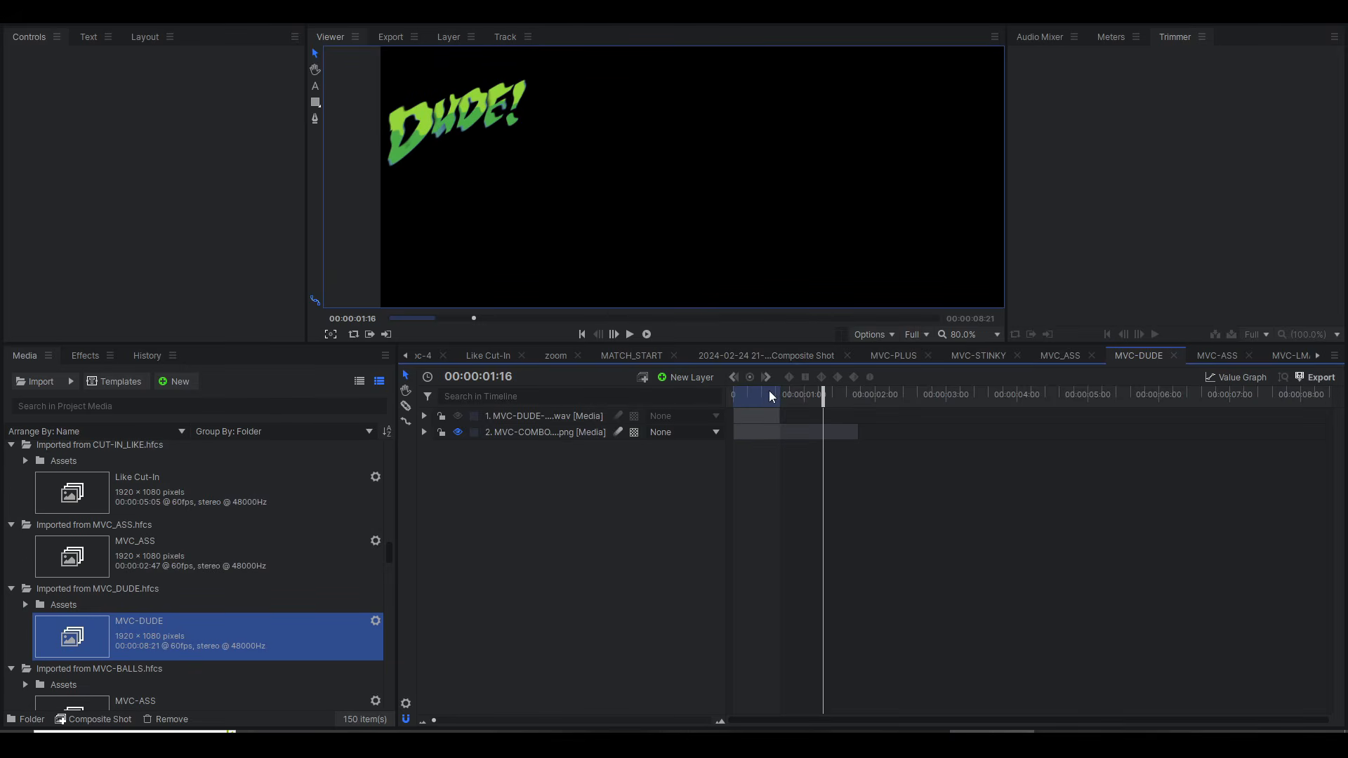
key(Home)
click(439, 479)
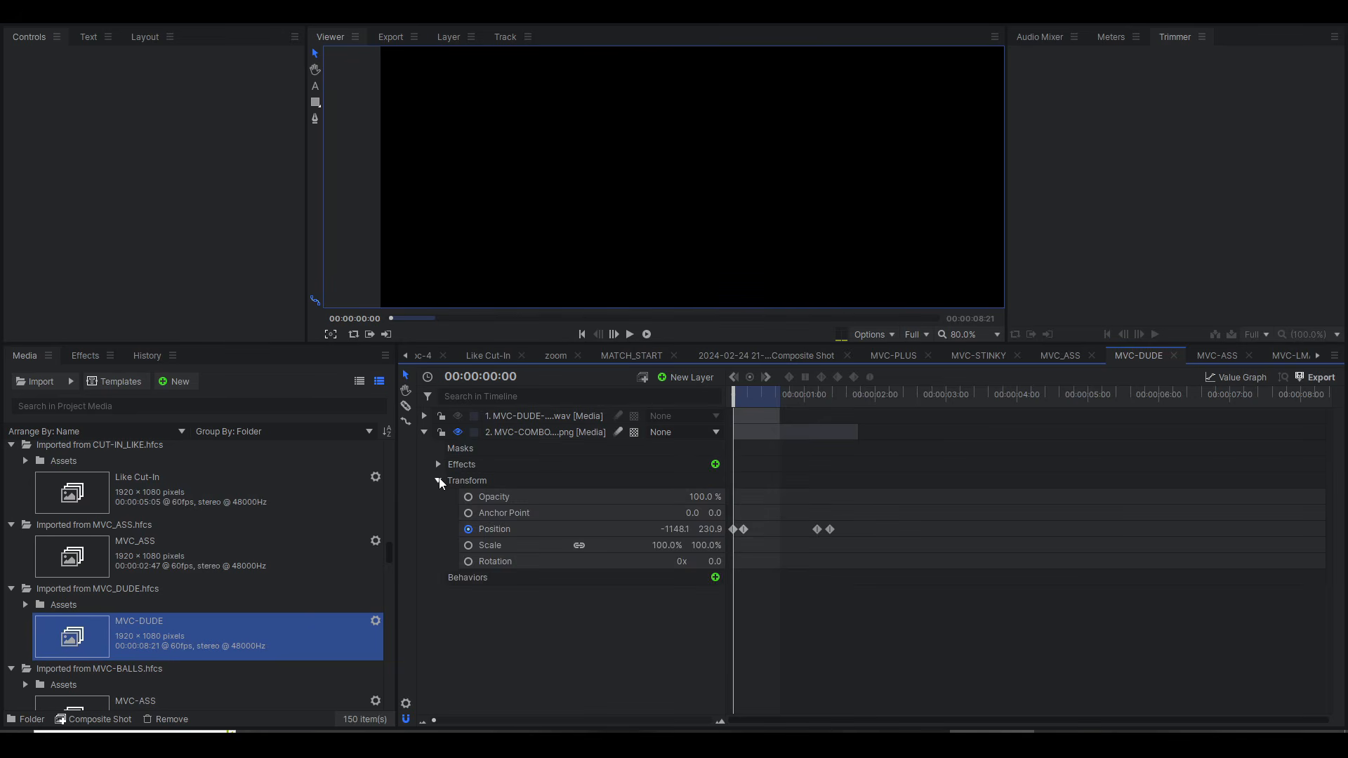
click(439, 465)
click(452, 497)
click(452, 480)
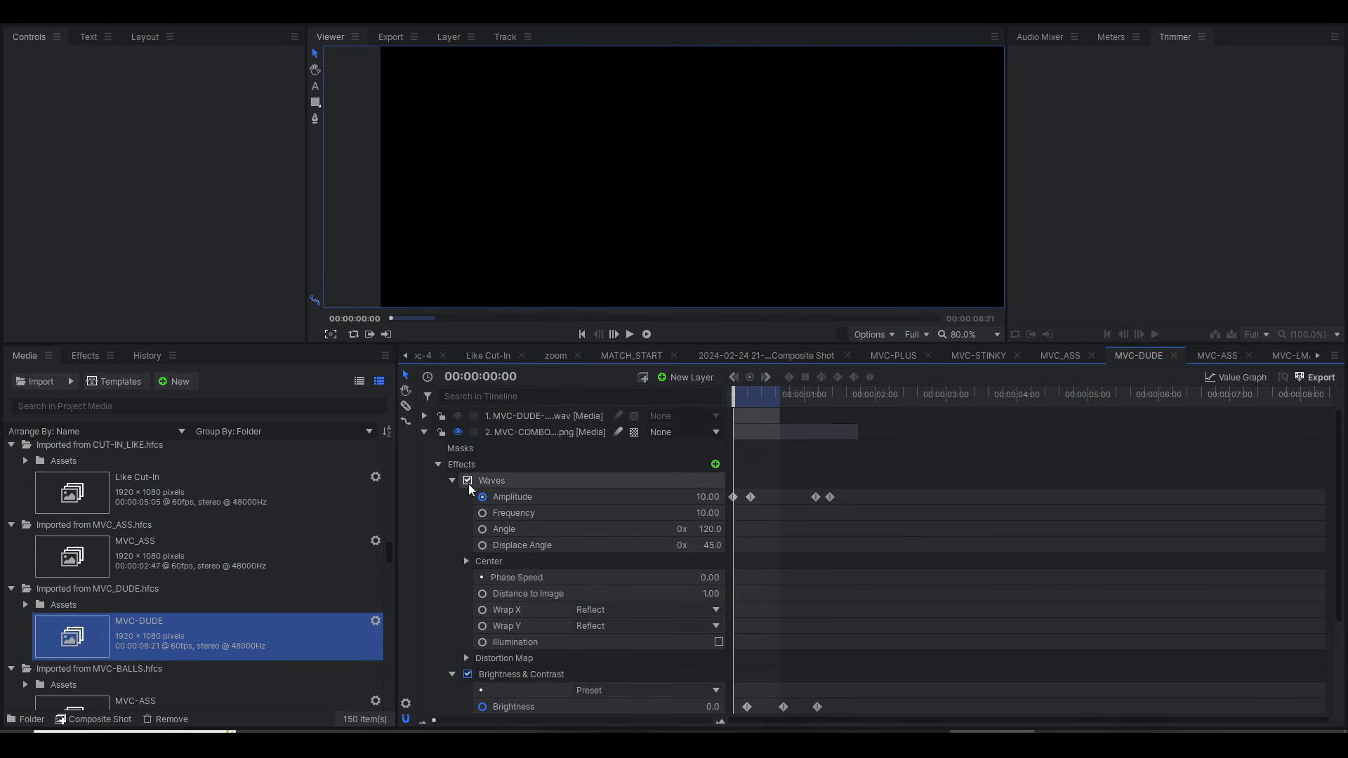
Step: Play MVC-DUDE from the start to watch the text animate against its effect keyframes
mouse_move(741, 403)
mouse_down()
mouse_move(773, 403)
mouse_move(737, 403)
mouse_move(768, 416)
mouse_move(738, 418)
mouse_move(801, 423)
mouse_move(719, 419)
mouse_up()
key(space)
key(space)
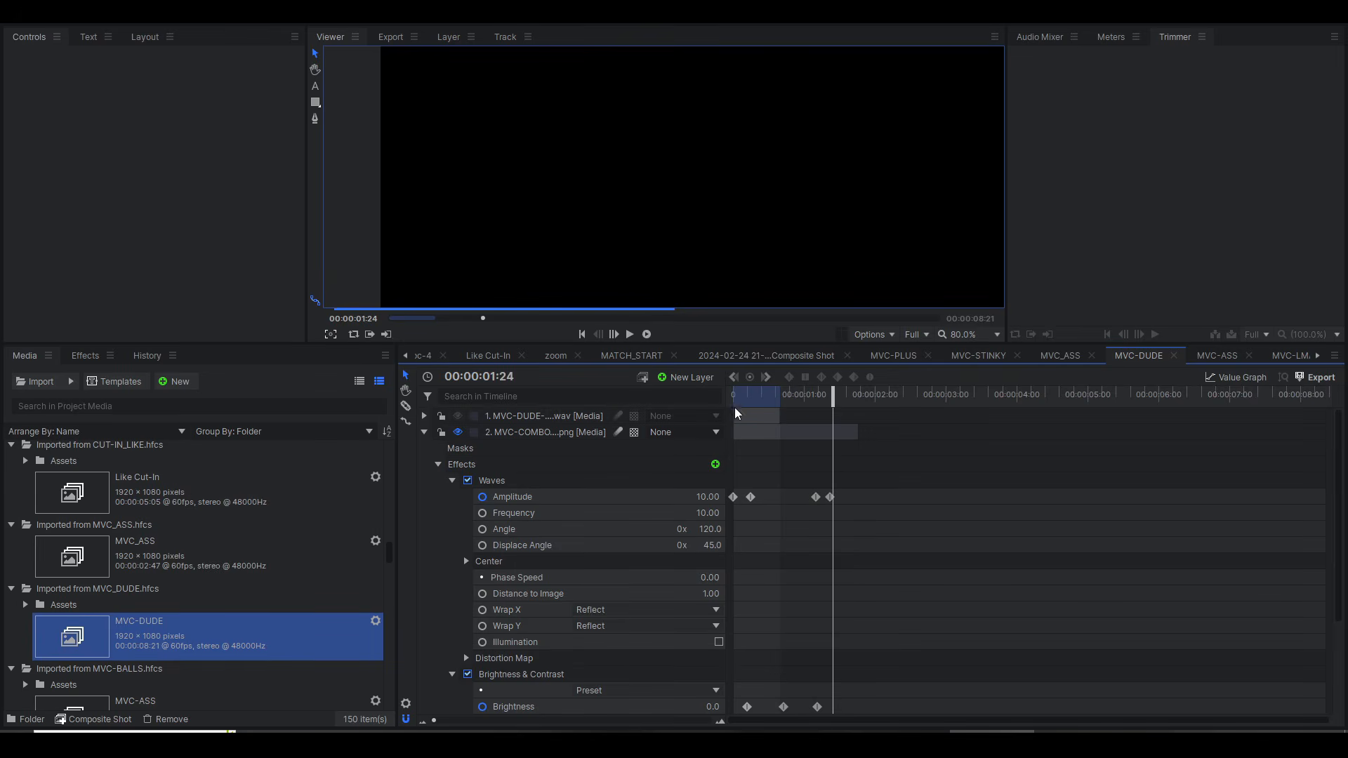
Step: Open the ROUND_START composite shot and move the playhead to its first frame
scroll(430, 358, up, 5)
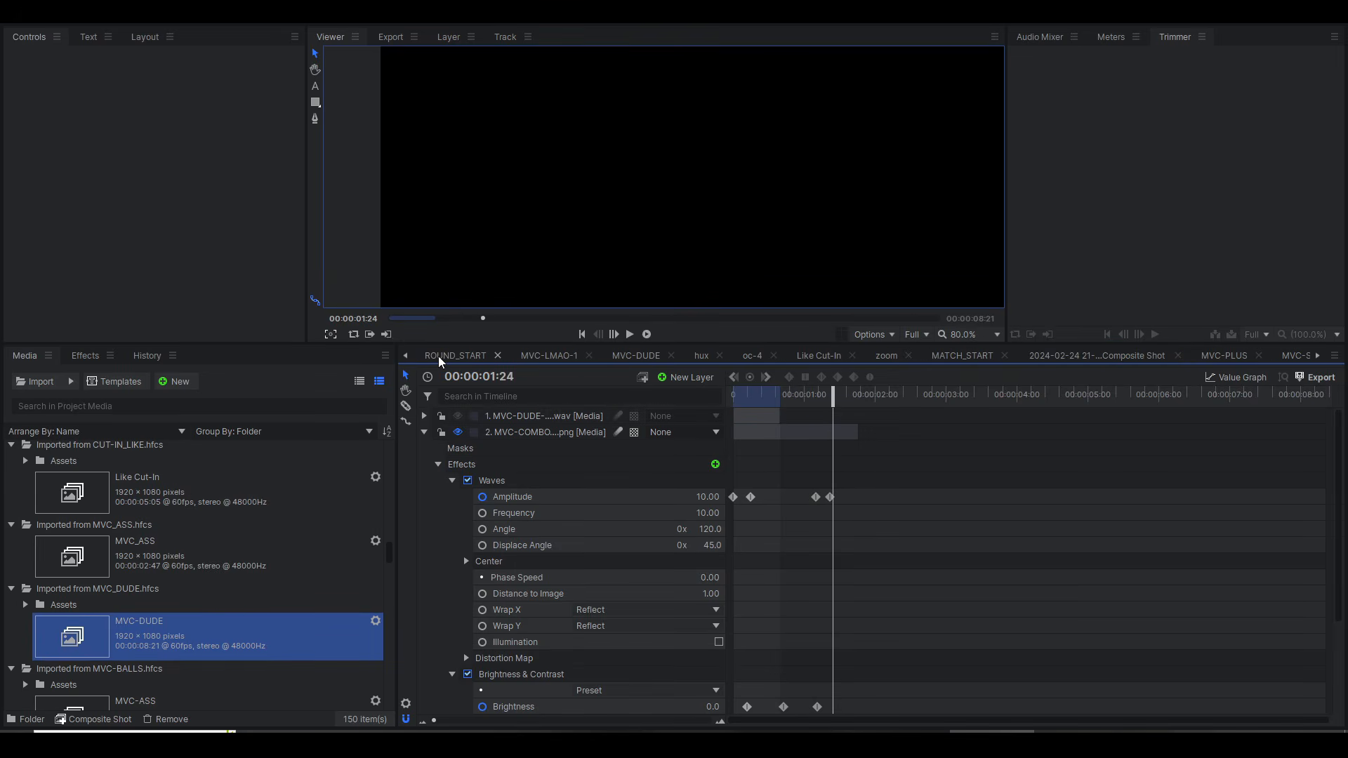
click(438, 359)
click(403, 359)
drag(785, 400, 725, 402)
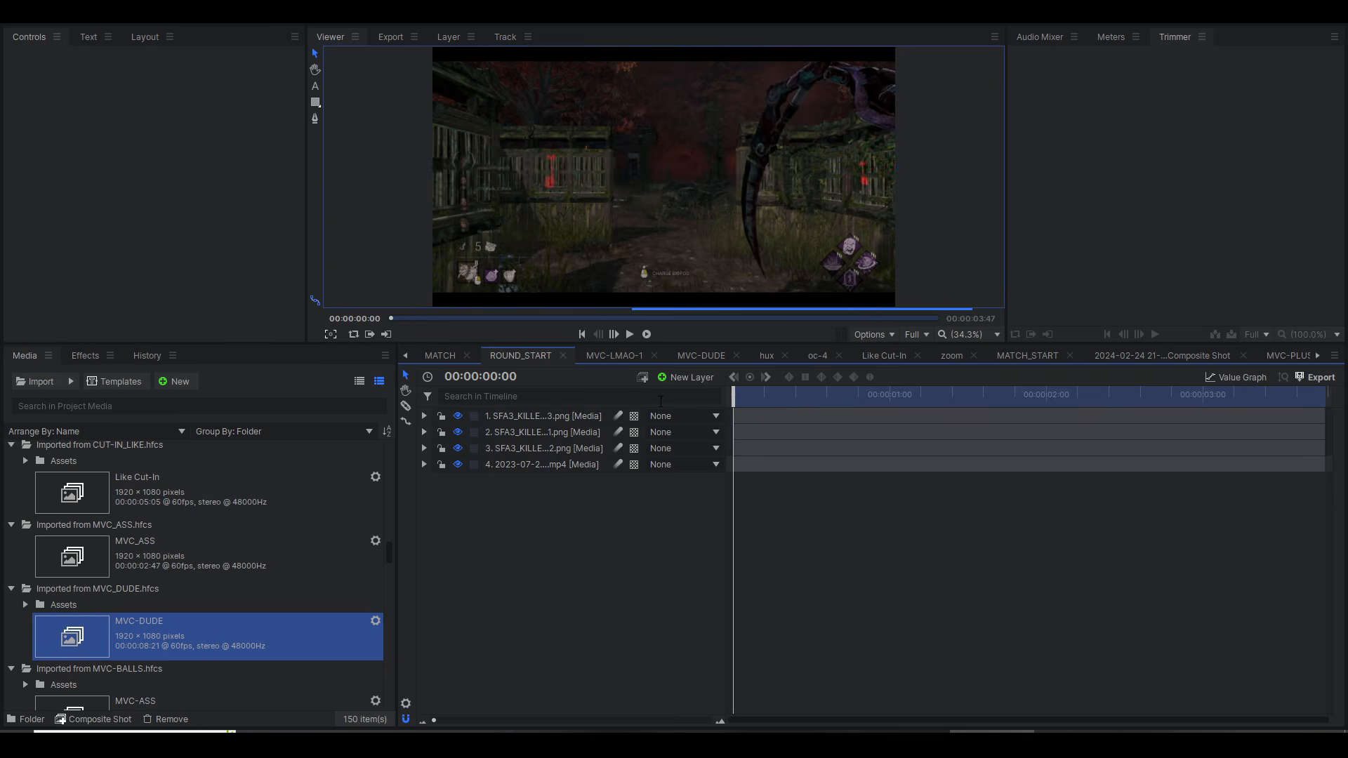
Step: Play the first second of ROUND_START to preview its title animation and open the MATCH composite shot
key(space)
key(space)
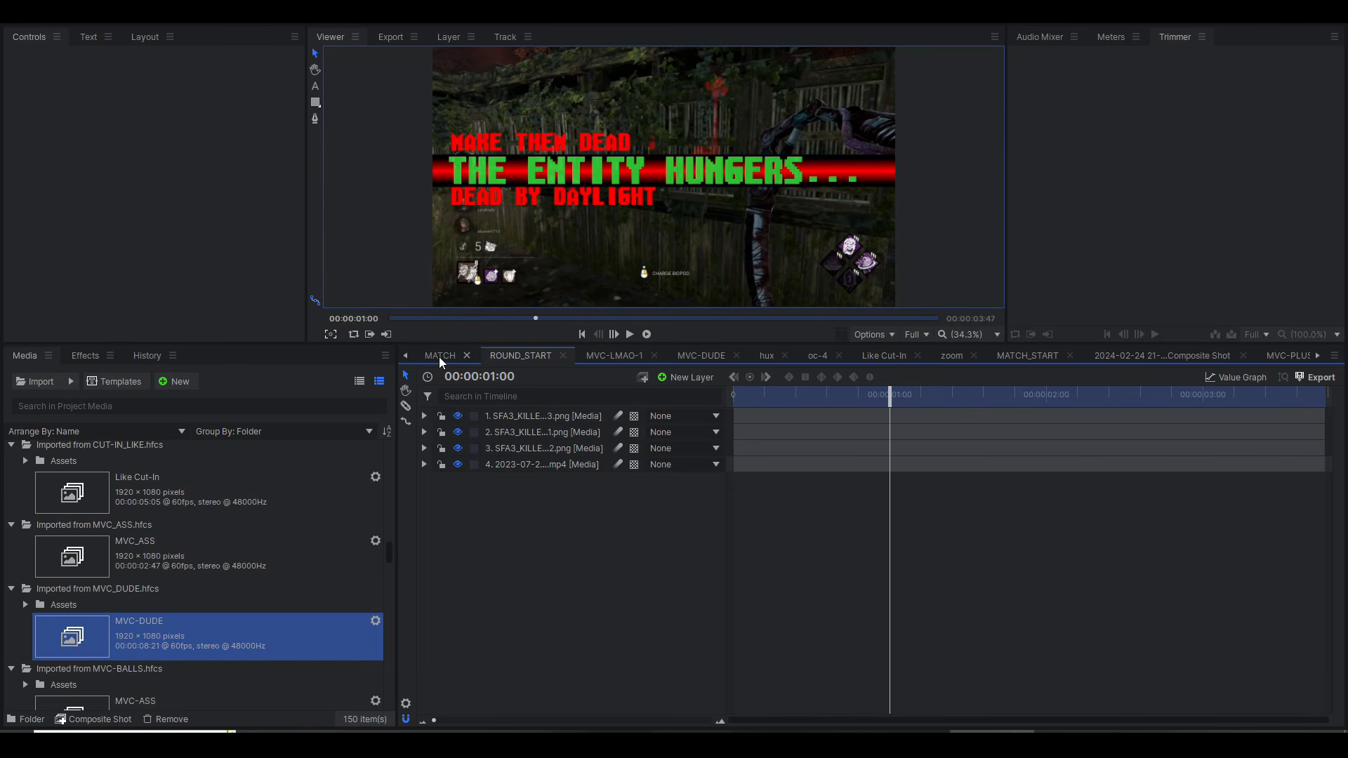
click(440, 357)
key(space)
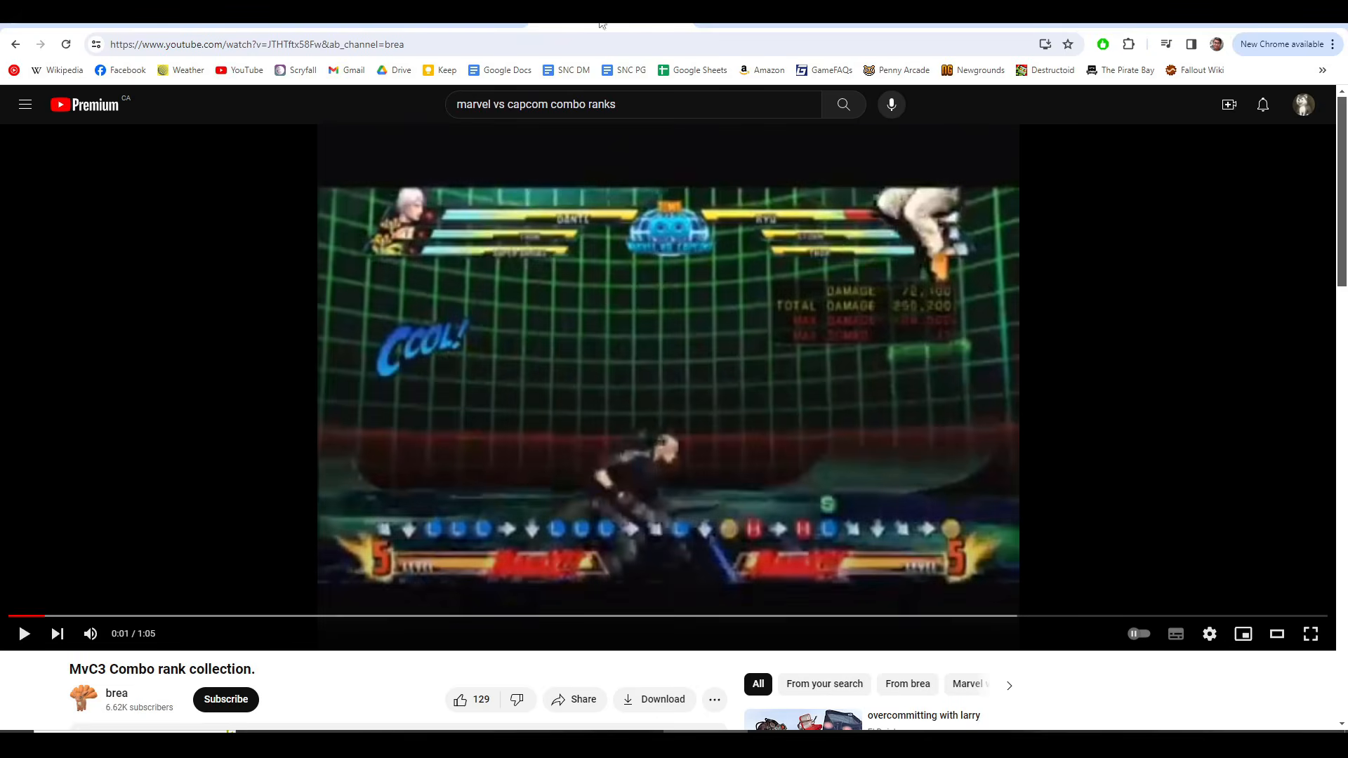
Step: Move MATCH's playhead to the start and play the composite to examine its scrolling name text
key(ctrl+a)
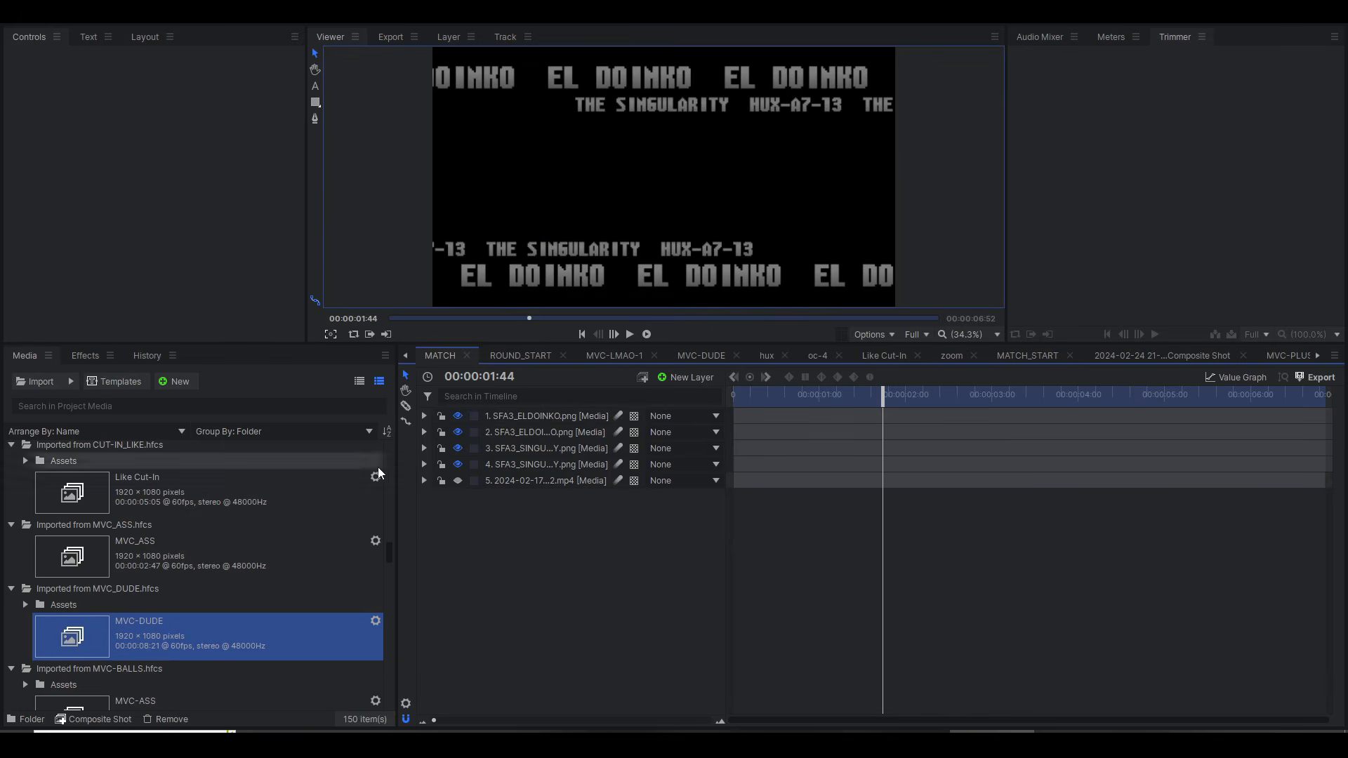
click(764, 397)
drag(762, 397, 702, 392)
key(space)
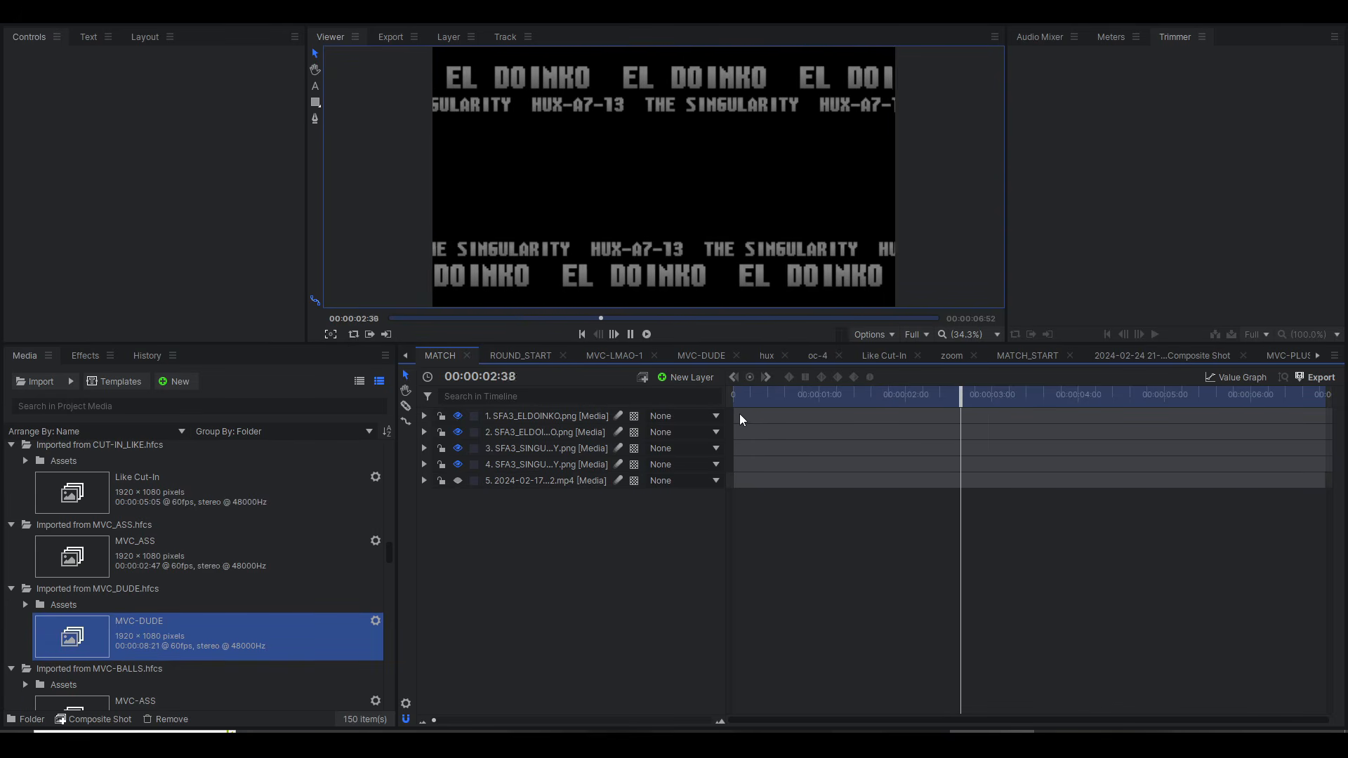
key(space)
Step: Switch to the browser and skip ahead in the Street Fighter Alpha 3 character select video to examine its scrolling text
click(692, 414)
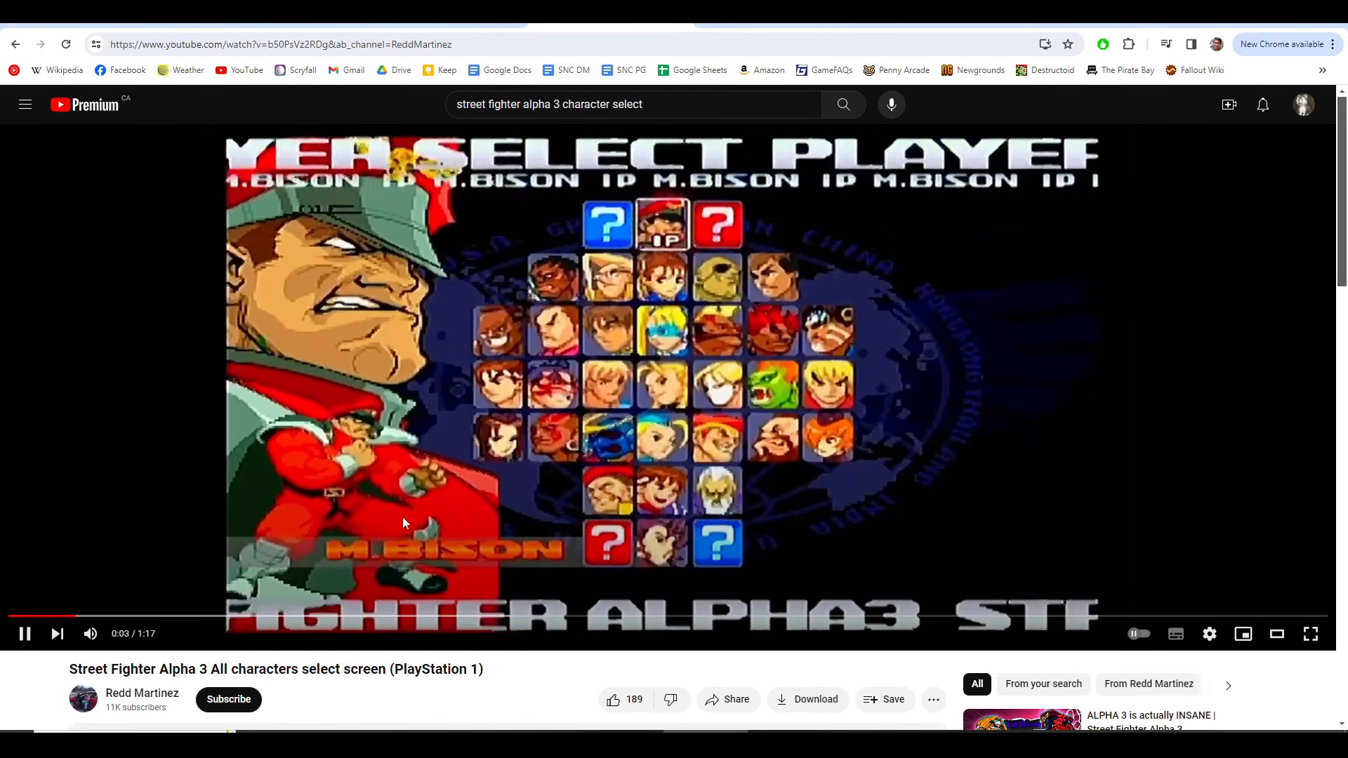
click(221, 618)
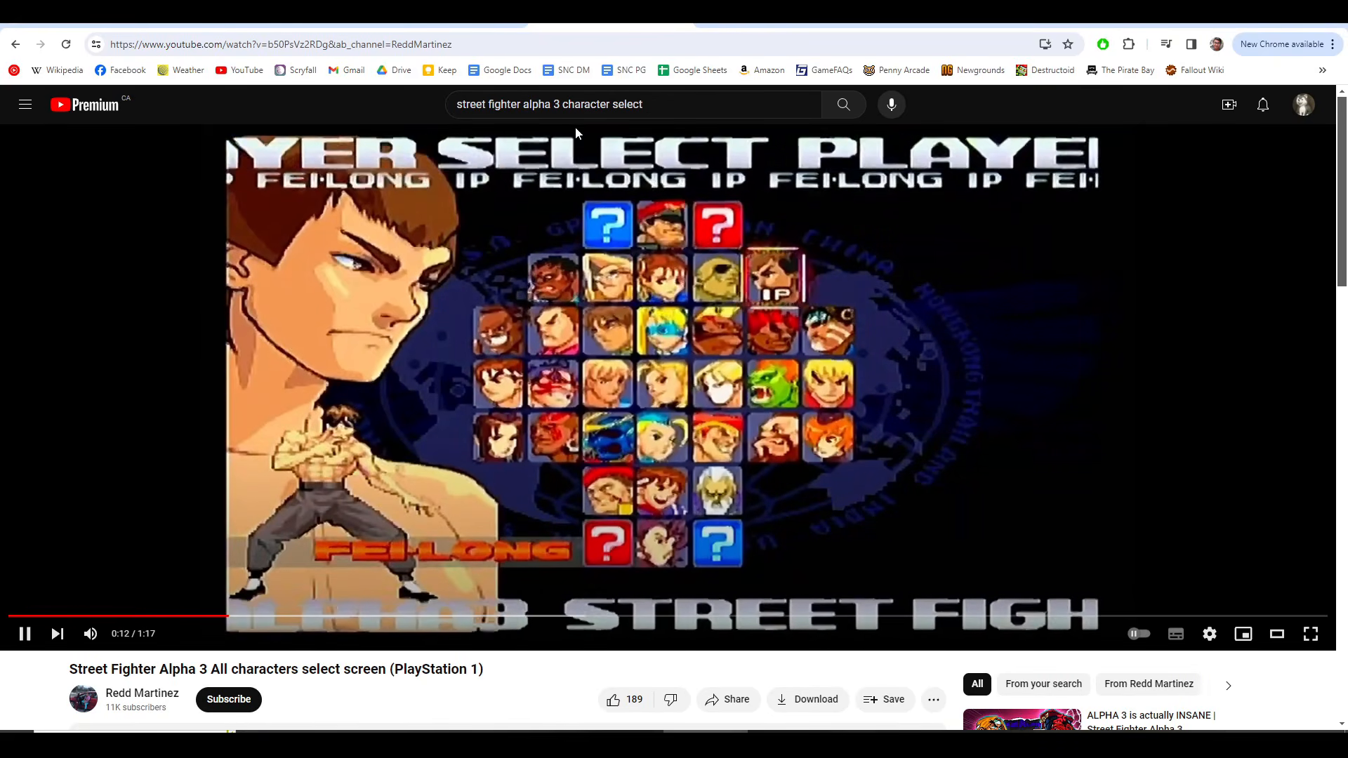
Step: Search YouTube for "street fighter alpha 3 gameplay"
click(578, 132)
drag(650, 104, 569, 101)
key(BackSpace)
key(BackSpace)
text(gameplay)
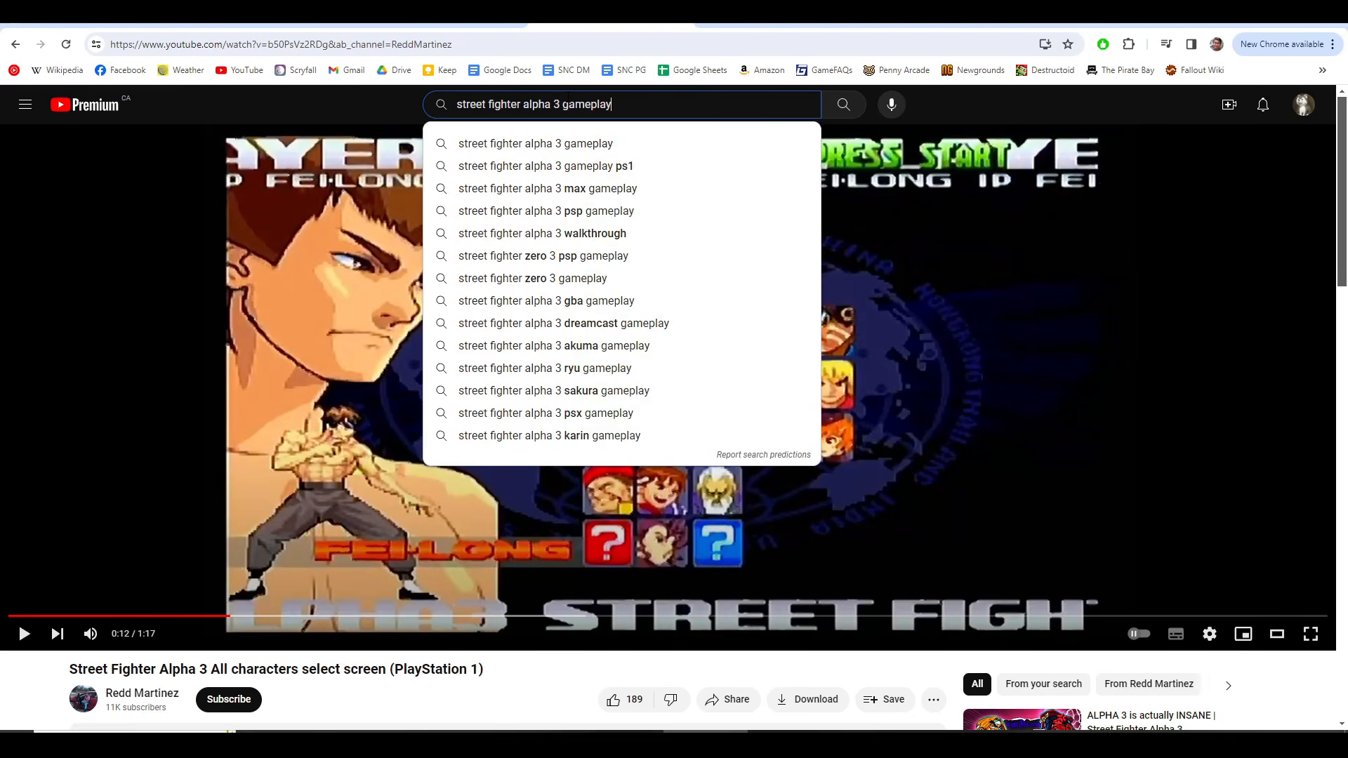
key(Return)
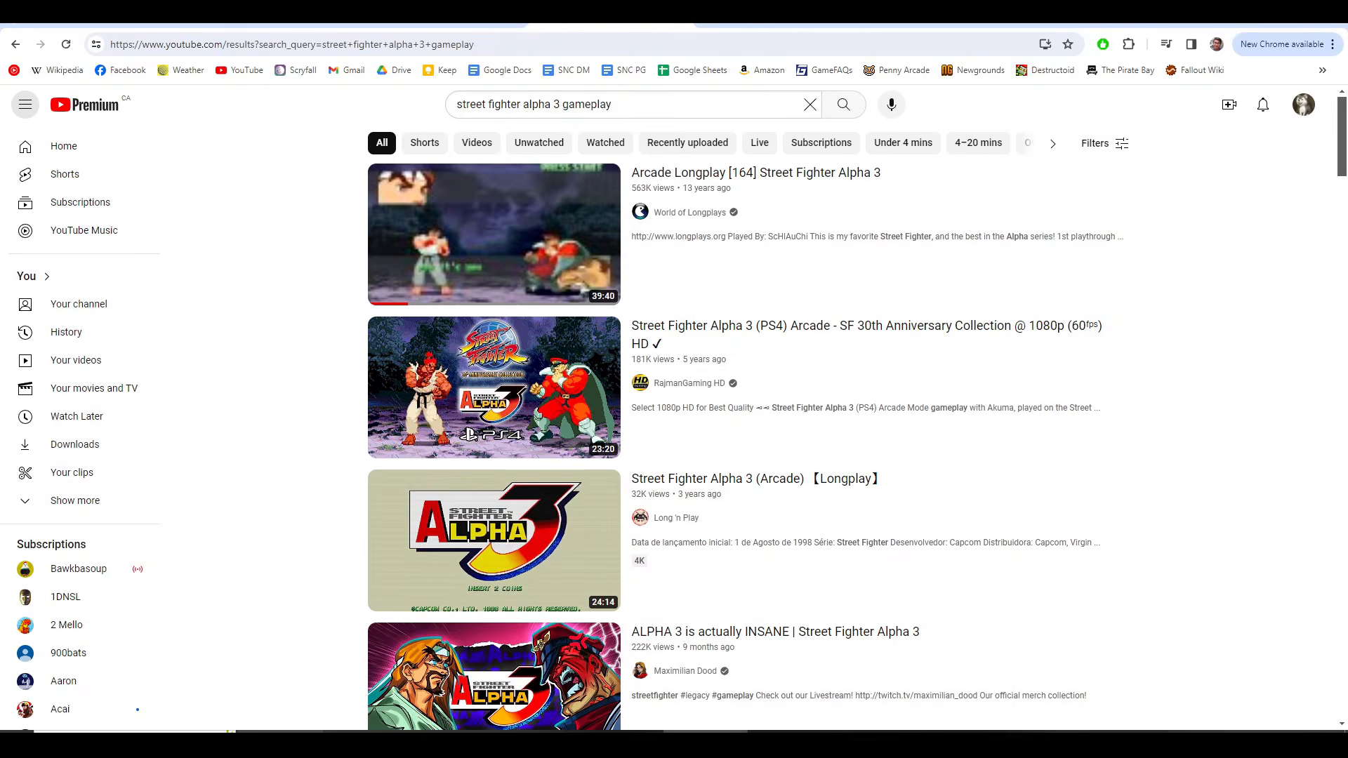
Step: Switch to File Explorer, open the COMPLETED VIDEOS folder in STOCK, and widen the Name column to browse the finished videos
click(365, 742)
click(204, 367)
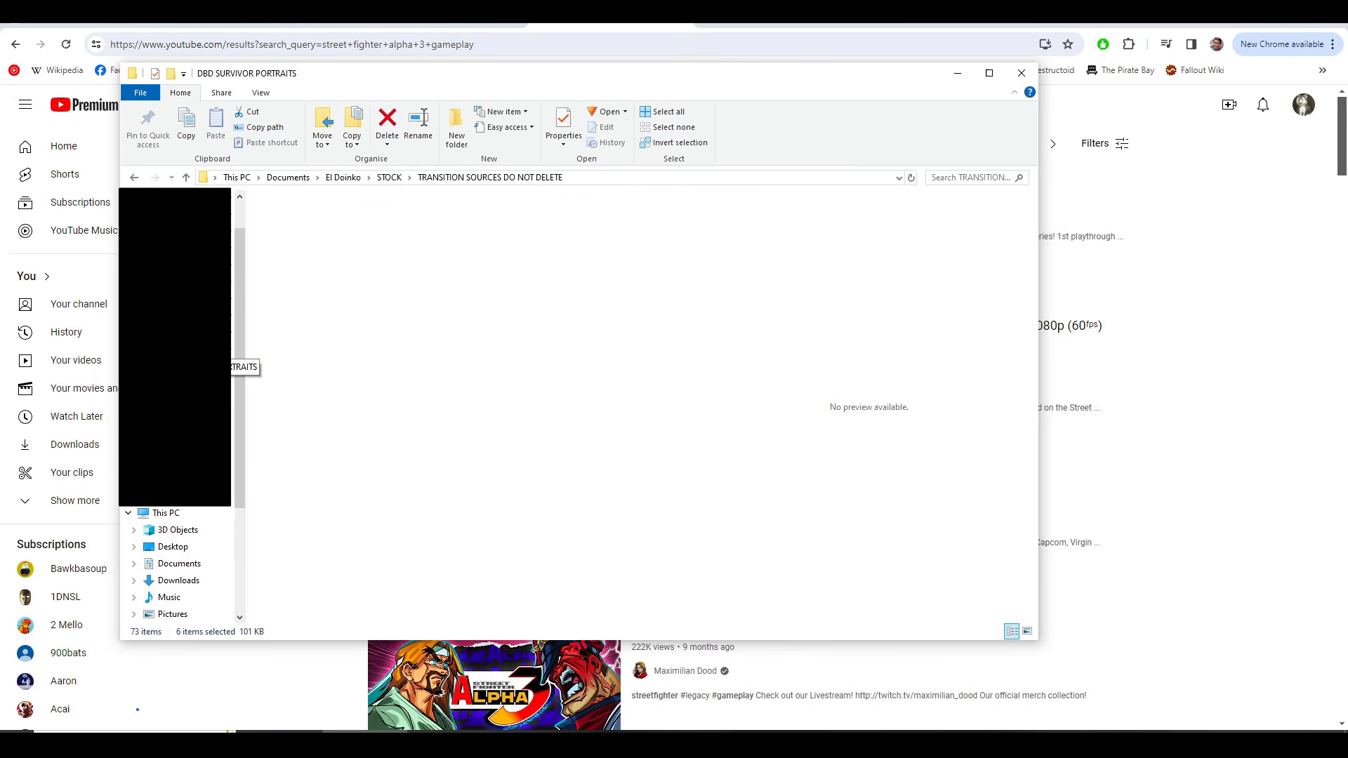
click(203, 334)
drag(365, 198, 540, 198)
scroll(393, 456, down, 1)
click(337, 456)
scroll(398, 474, down, 2)
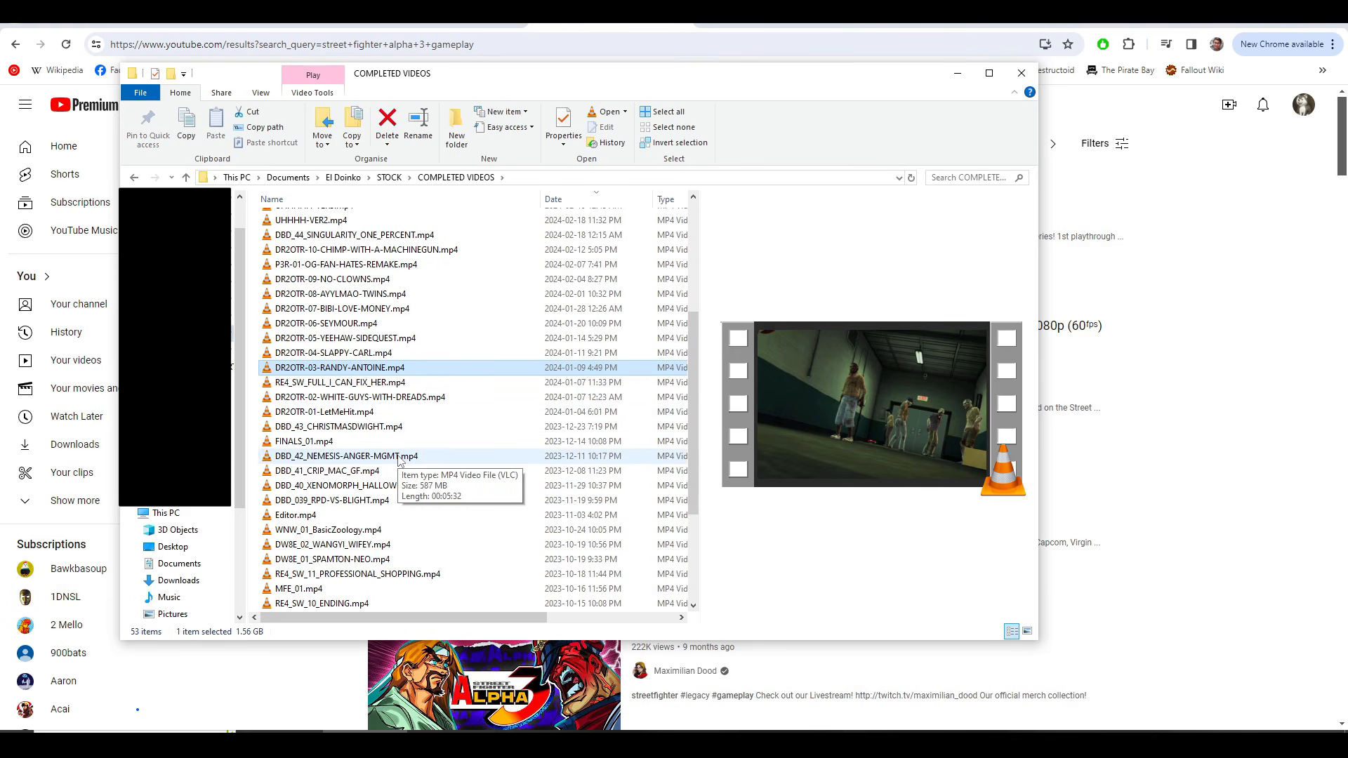
Step: Preview the DBD_40, DBD_41, DBD_42 and DBD_43 videos in turn to look for the one using these titles
scroll(400, 456, down, 1)
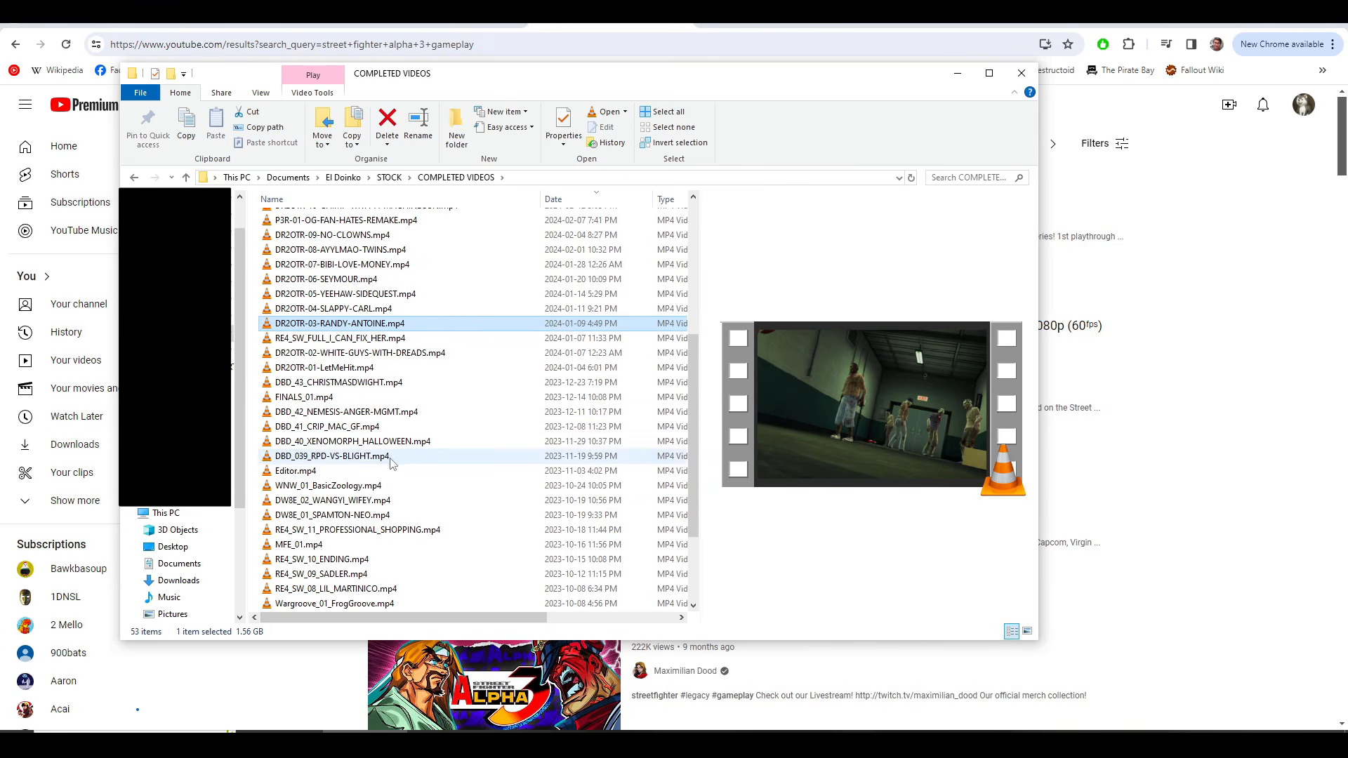
scroll(384, 500, down, 1)
click(381, 401)
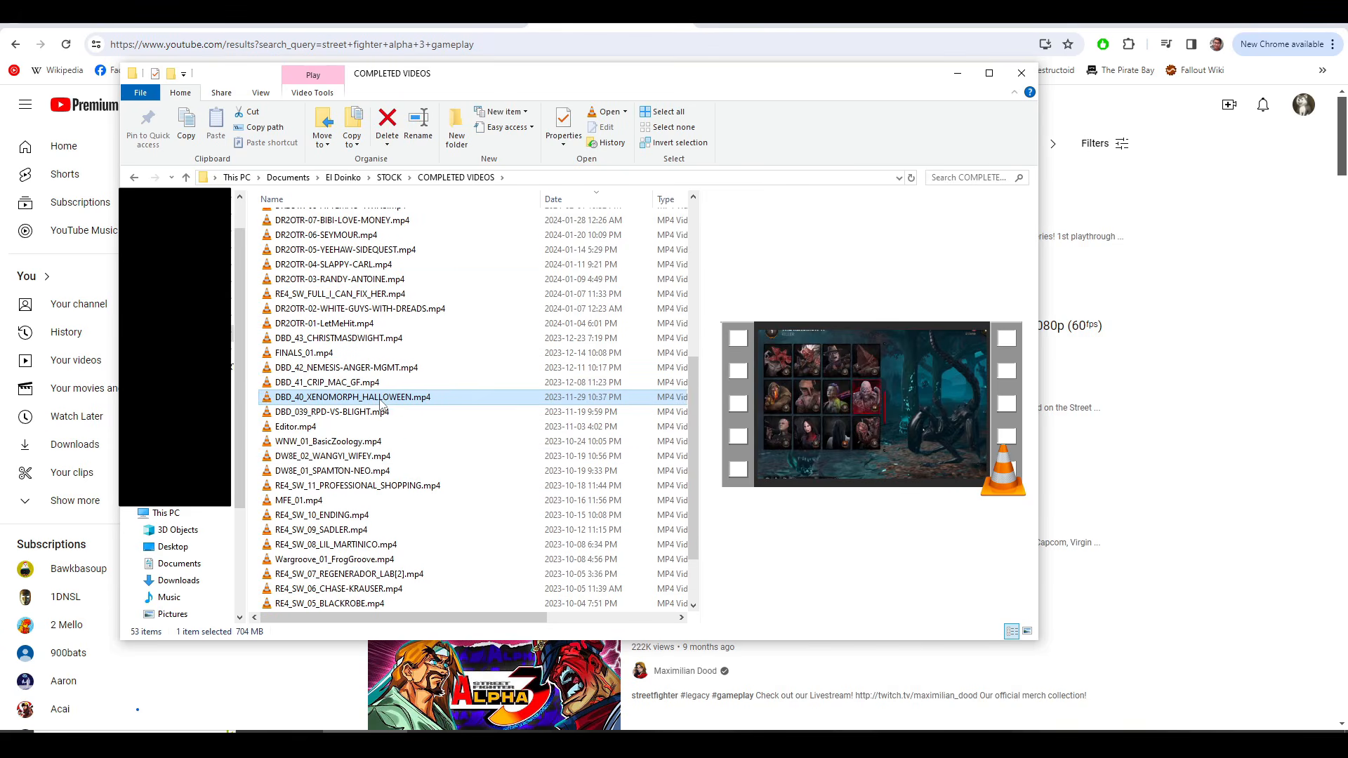
click(389, 385)
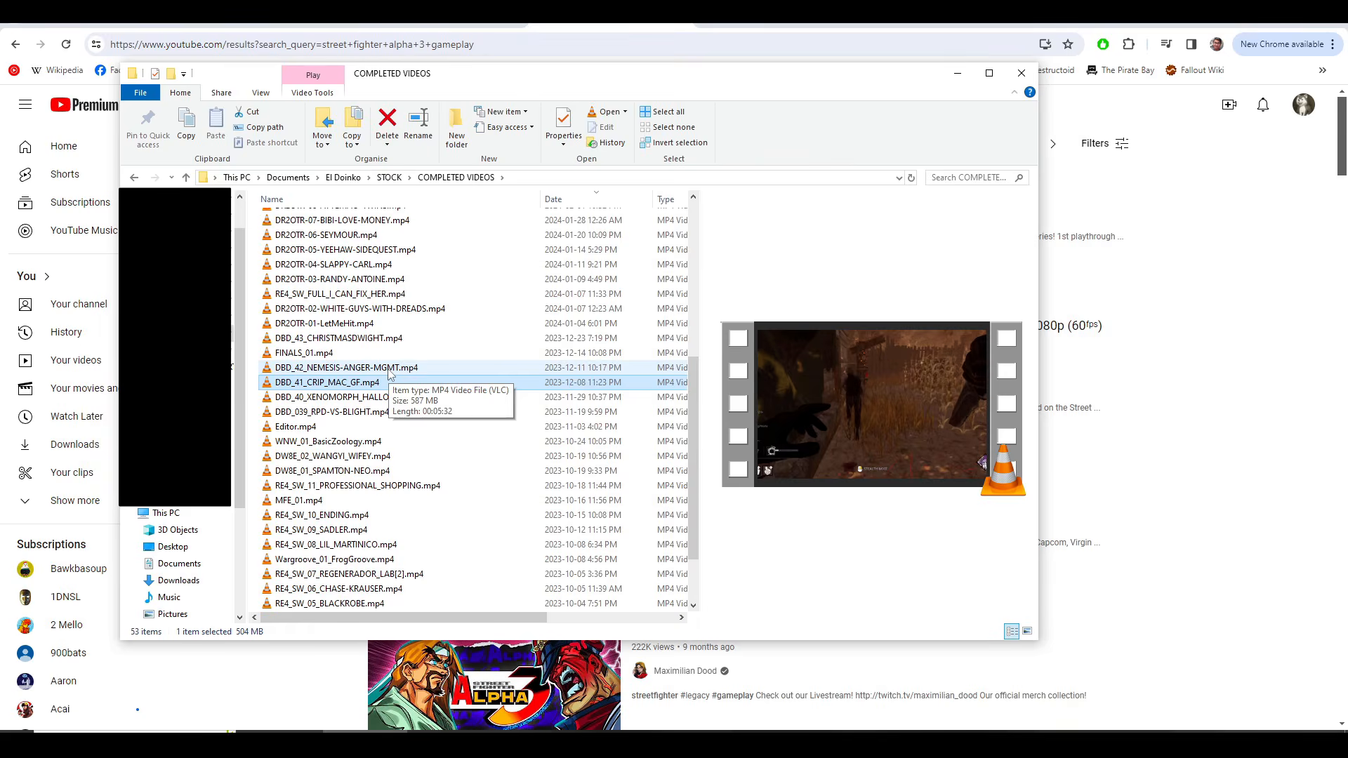
click(390, 371)
click(386, 339)
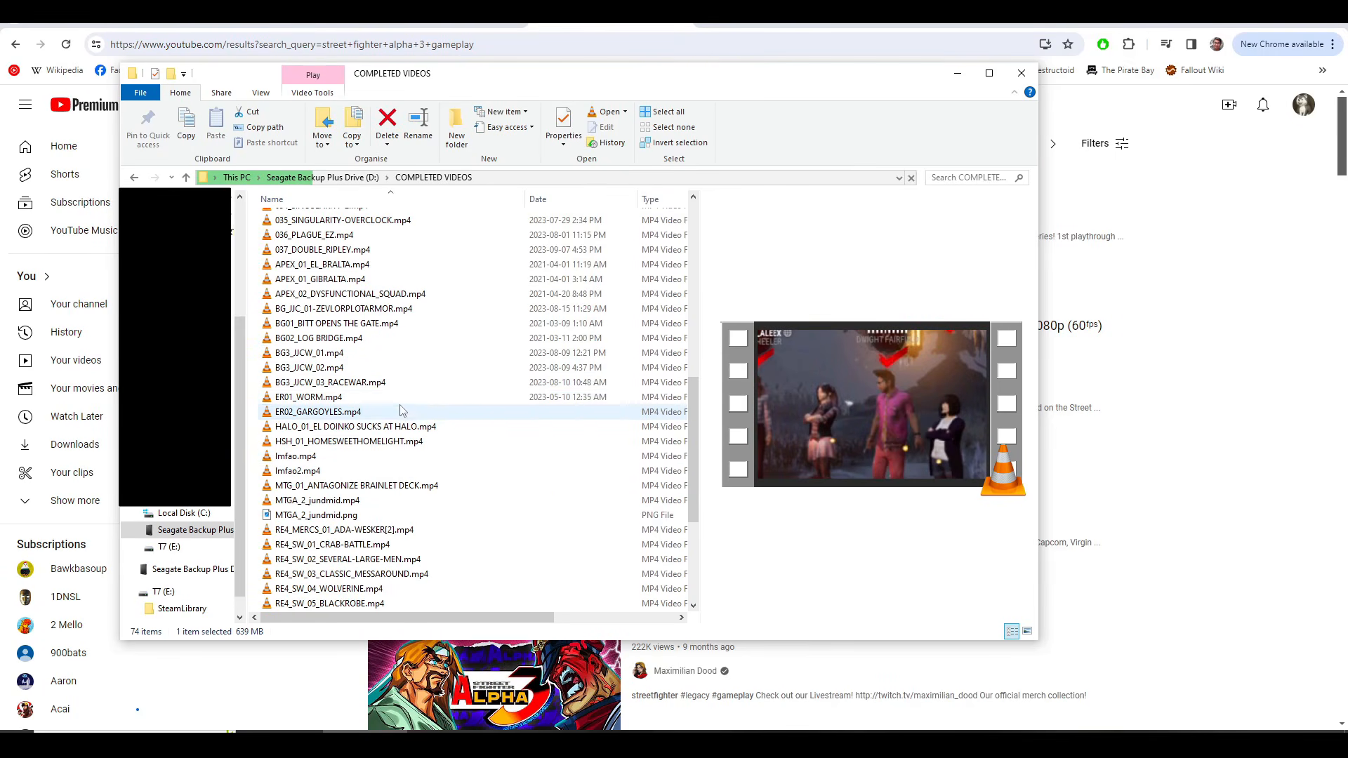
Step: From COMPLETED VIDEOS on the Seagate Backup Plus Drive, play 035_SINGULARITY-OVERCLOCK.mp4 through its match intro titles and pause it at 0:10
scroll(393, 337, up, 2)
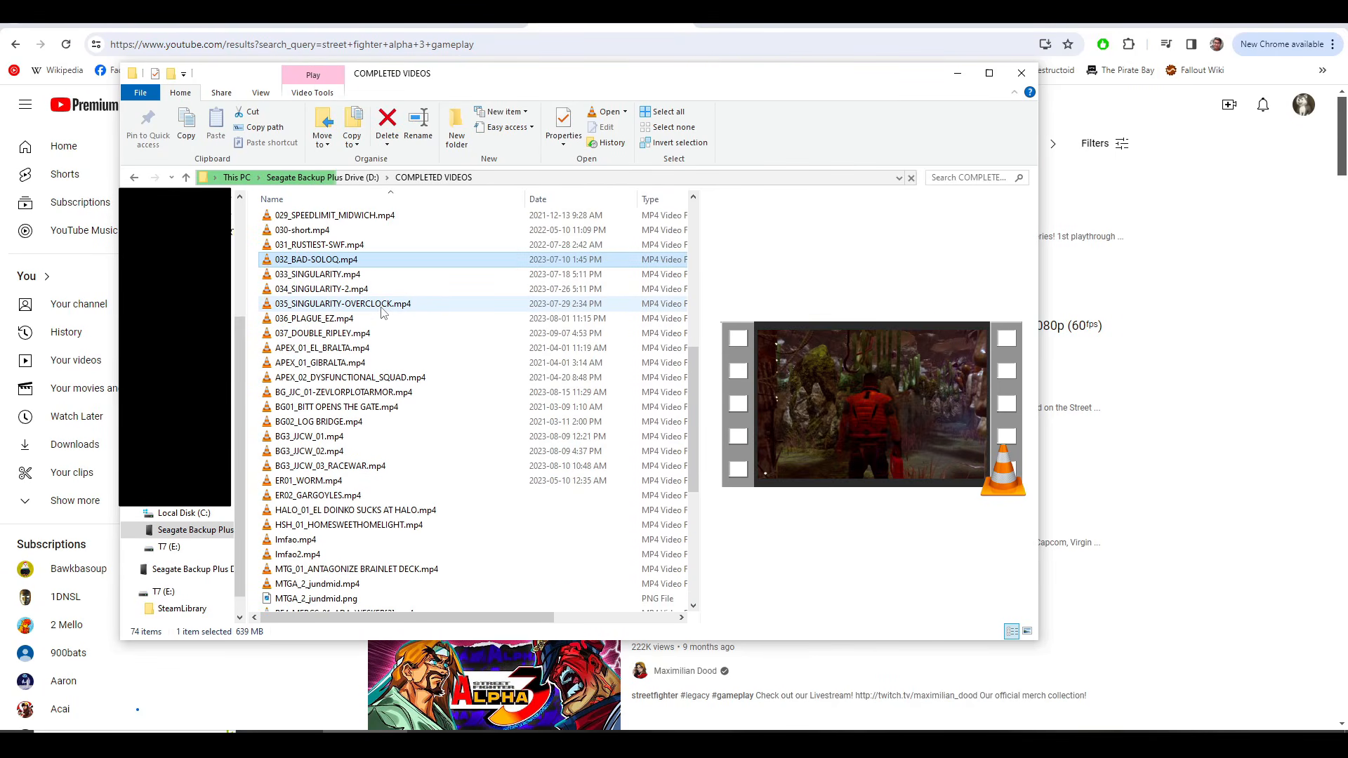
click(385, 335)
click(384, 305)
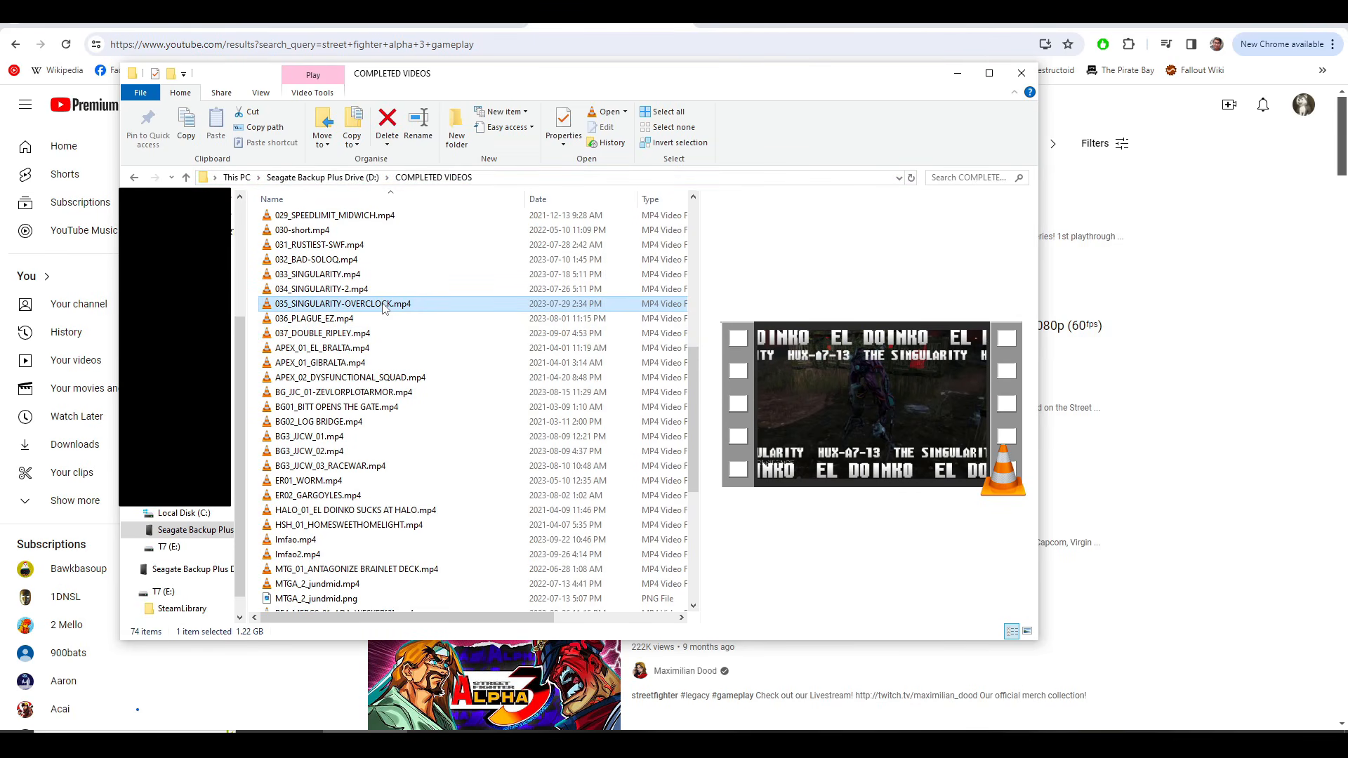
double_click(383, 308)
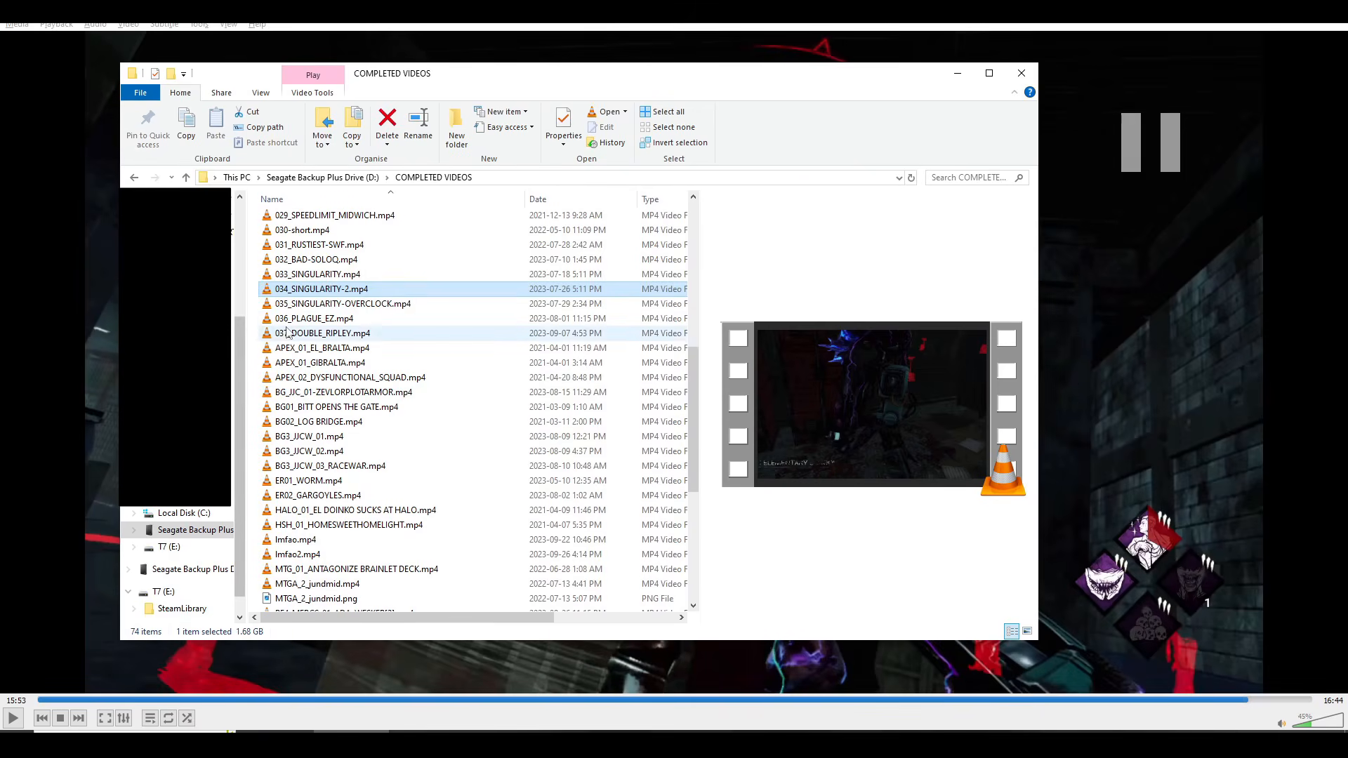
double_click(295, 304)
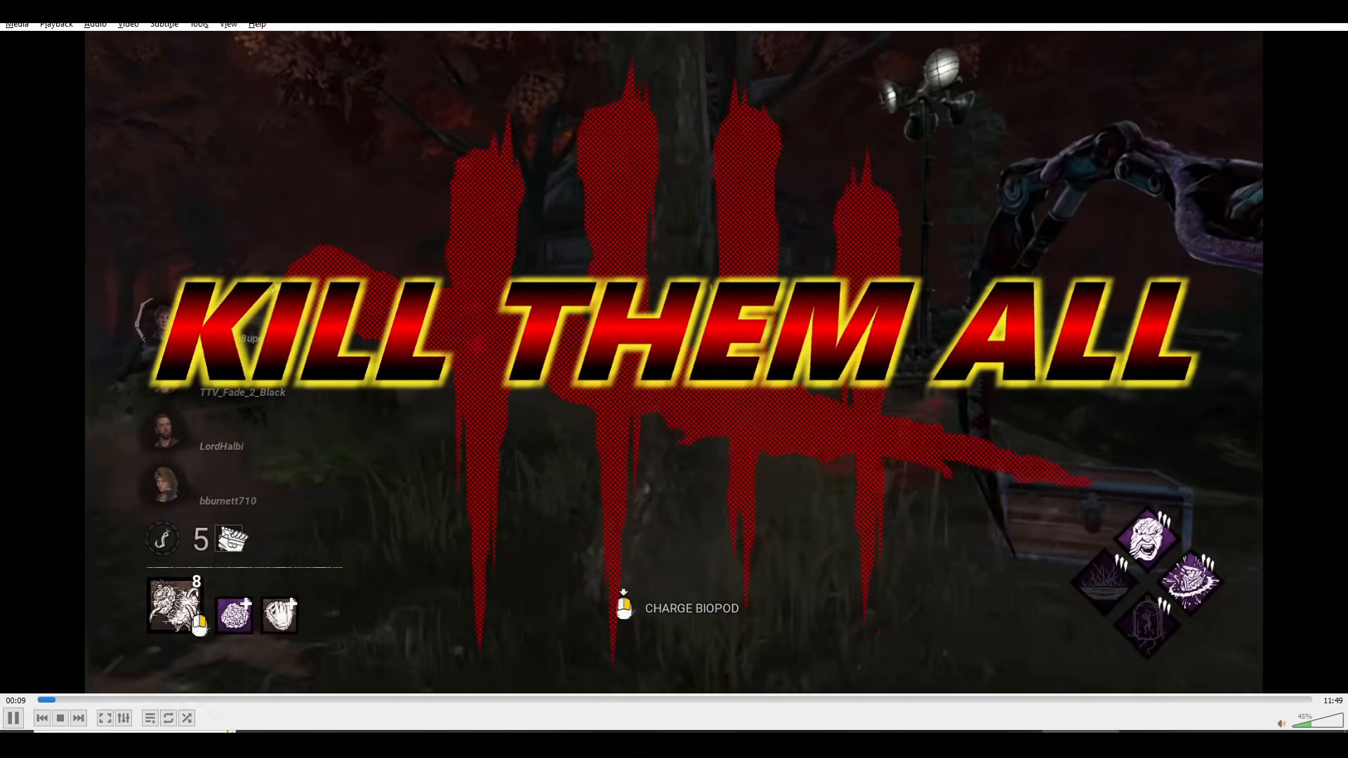
key(space)
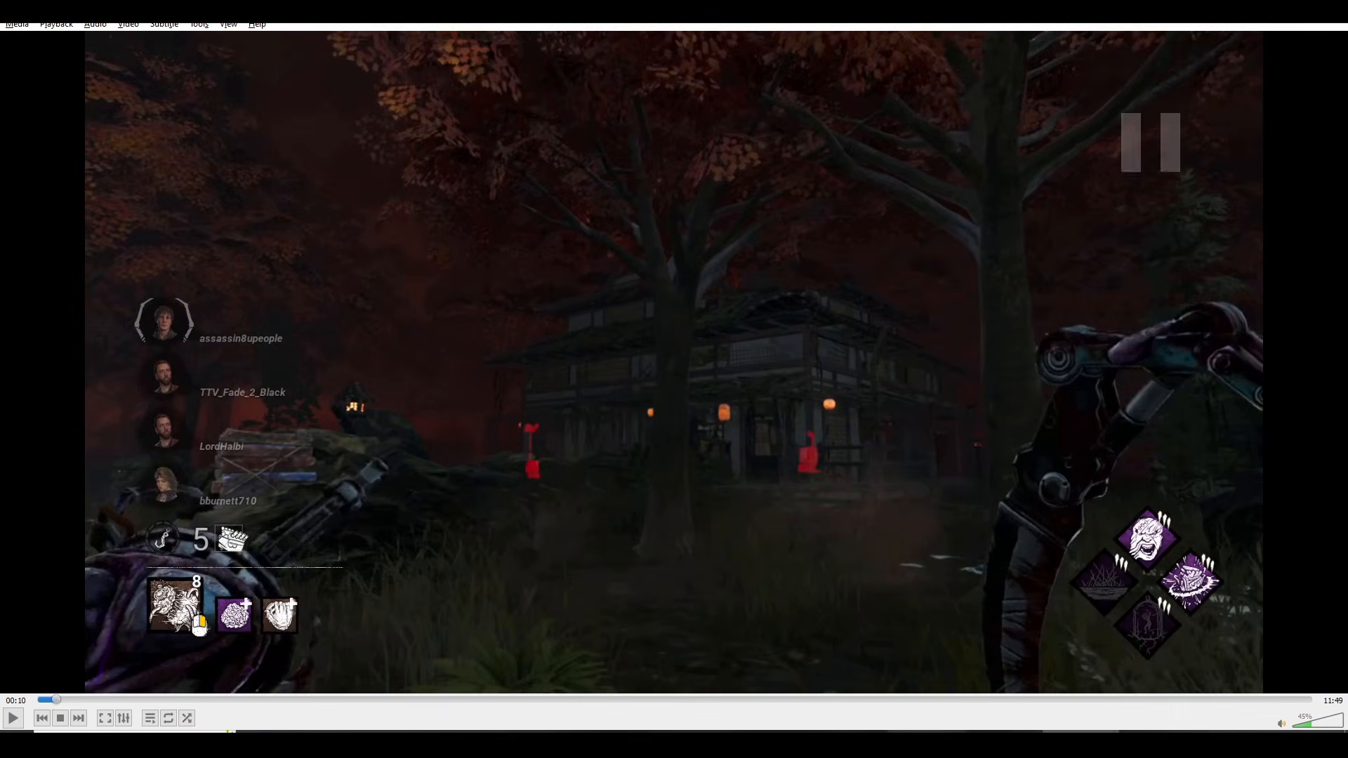
Step: Switch to the browser, open the Street Fighter Alpha 3 (PS4) Arcade video, and replay its round intro around 1:10
click(934, 743)
click(664, 743)
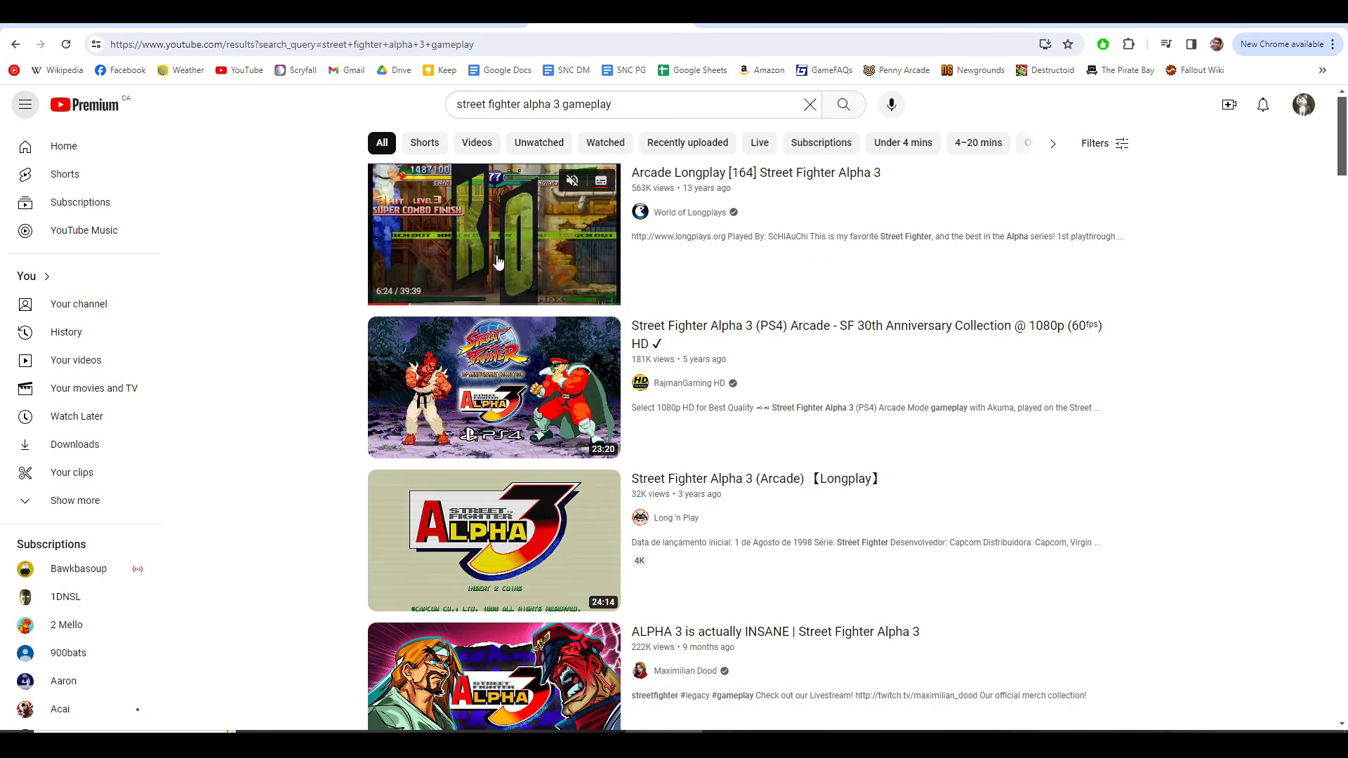
click(485, 387)
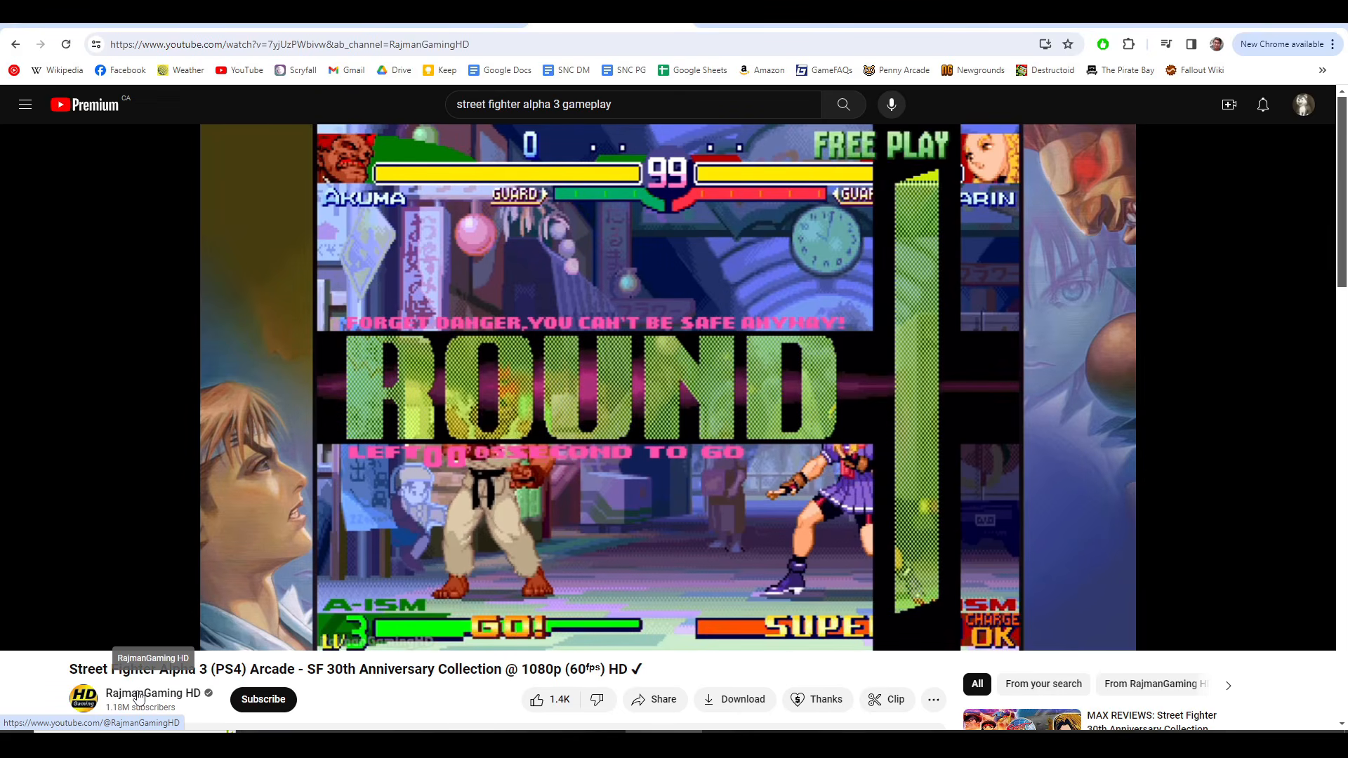
key(space)
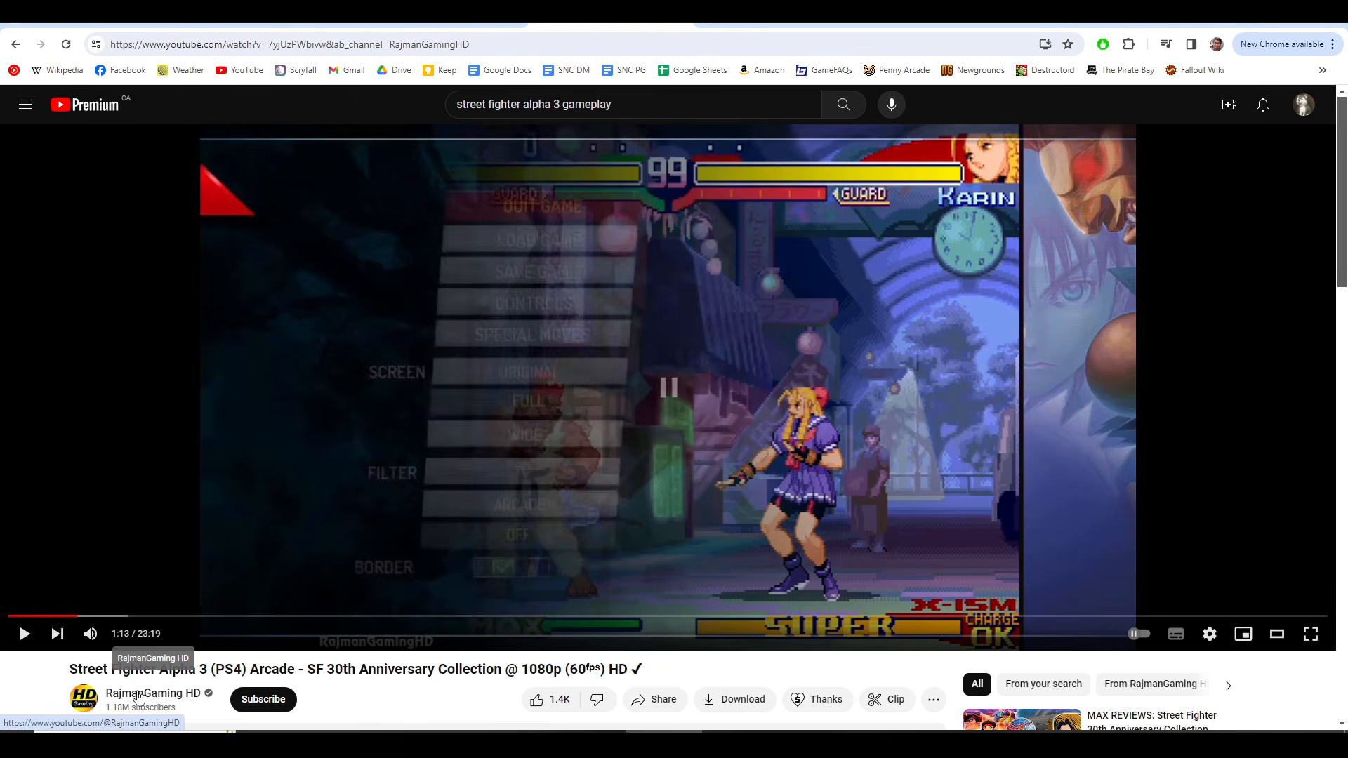
key(Left)
key(space)
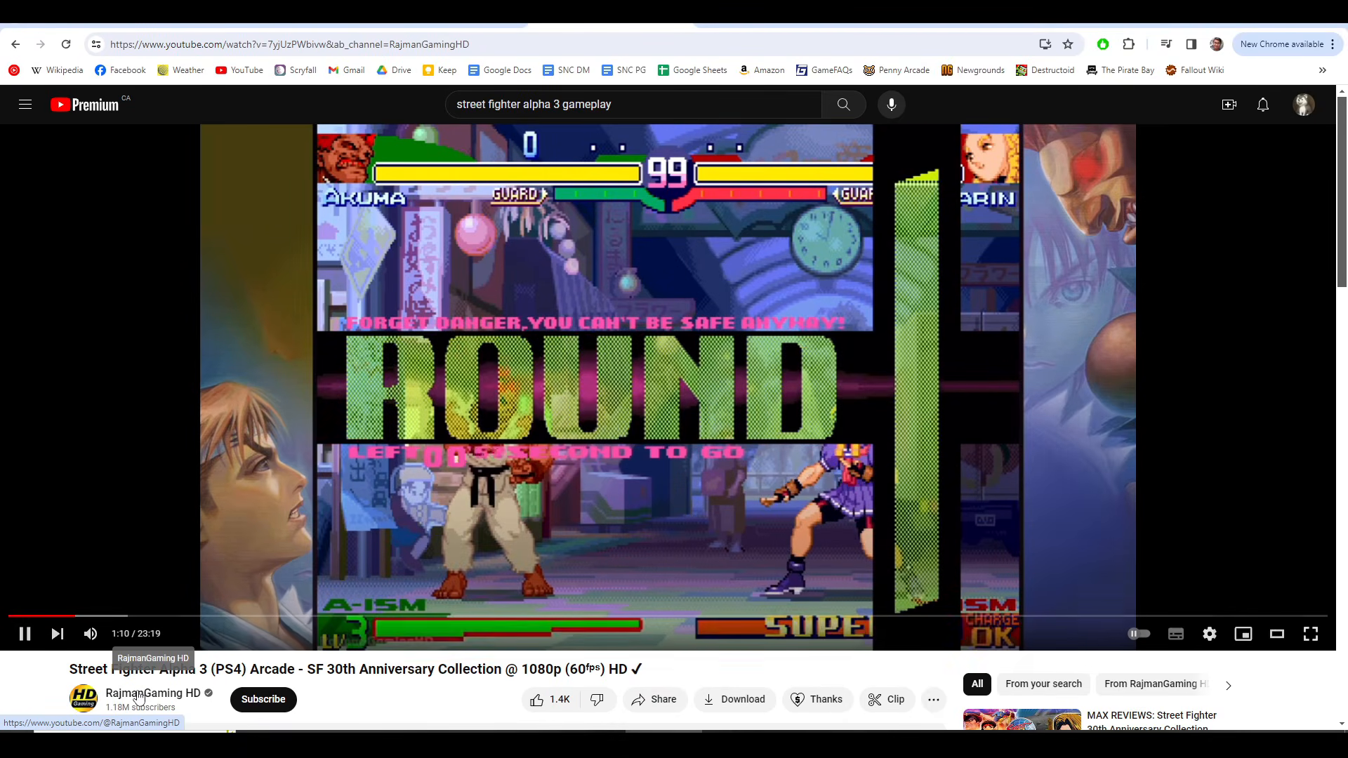
key(space)
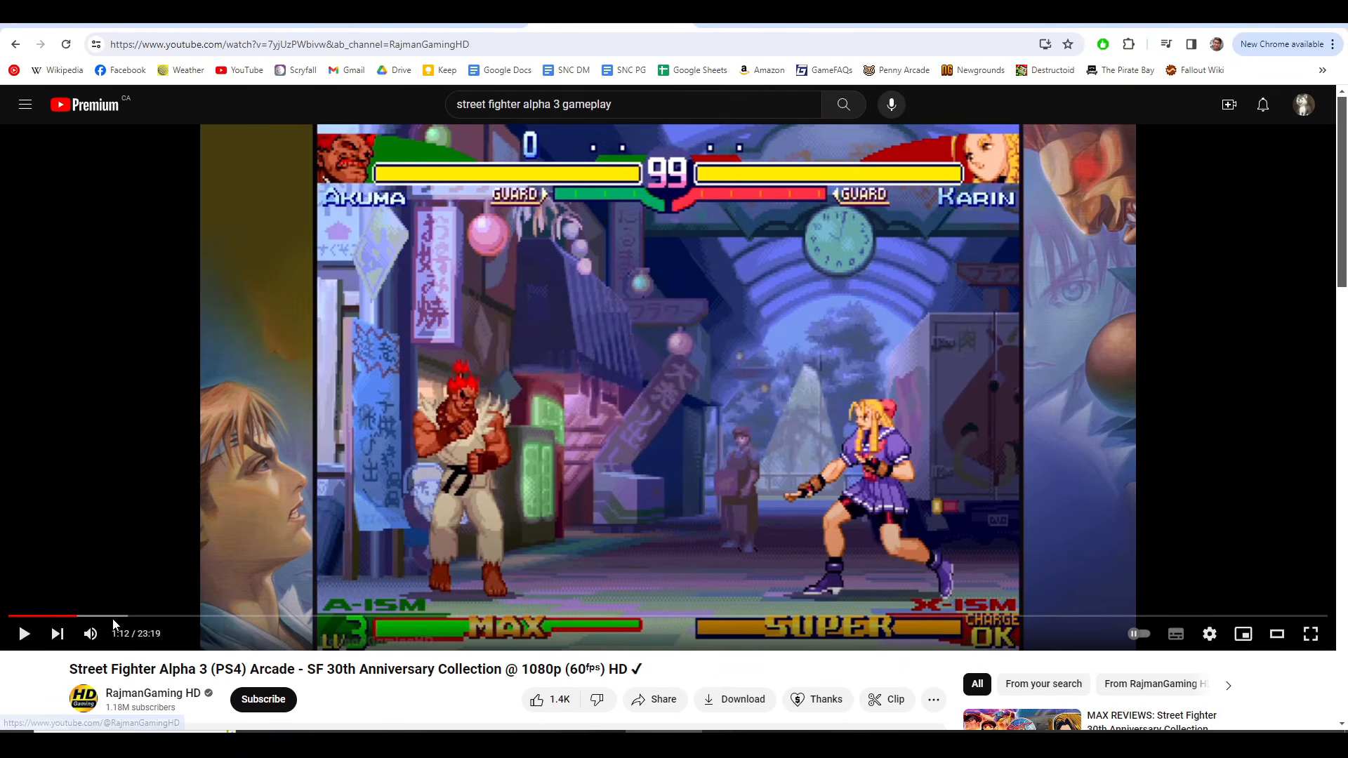
Step: Scrub the Street Fighter video back and pause it at 1:10 on the ROUND title to examine its layout
drag(78, 617, 75, 617)
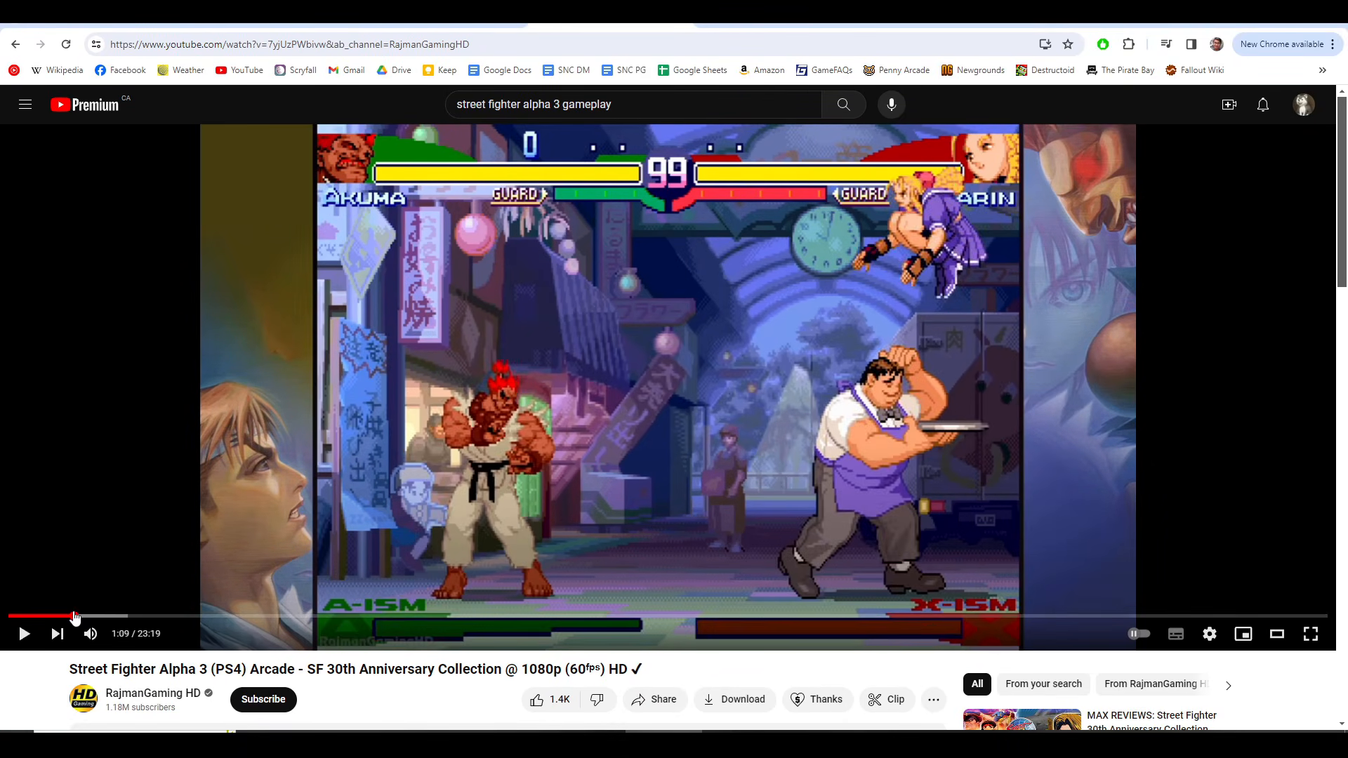
click(73, 617)
click(75, 617)
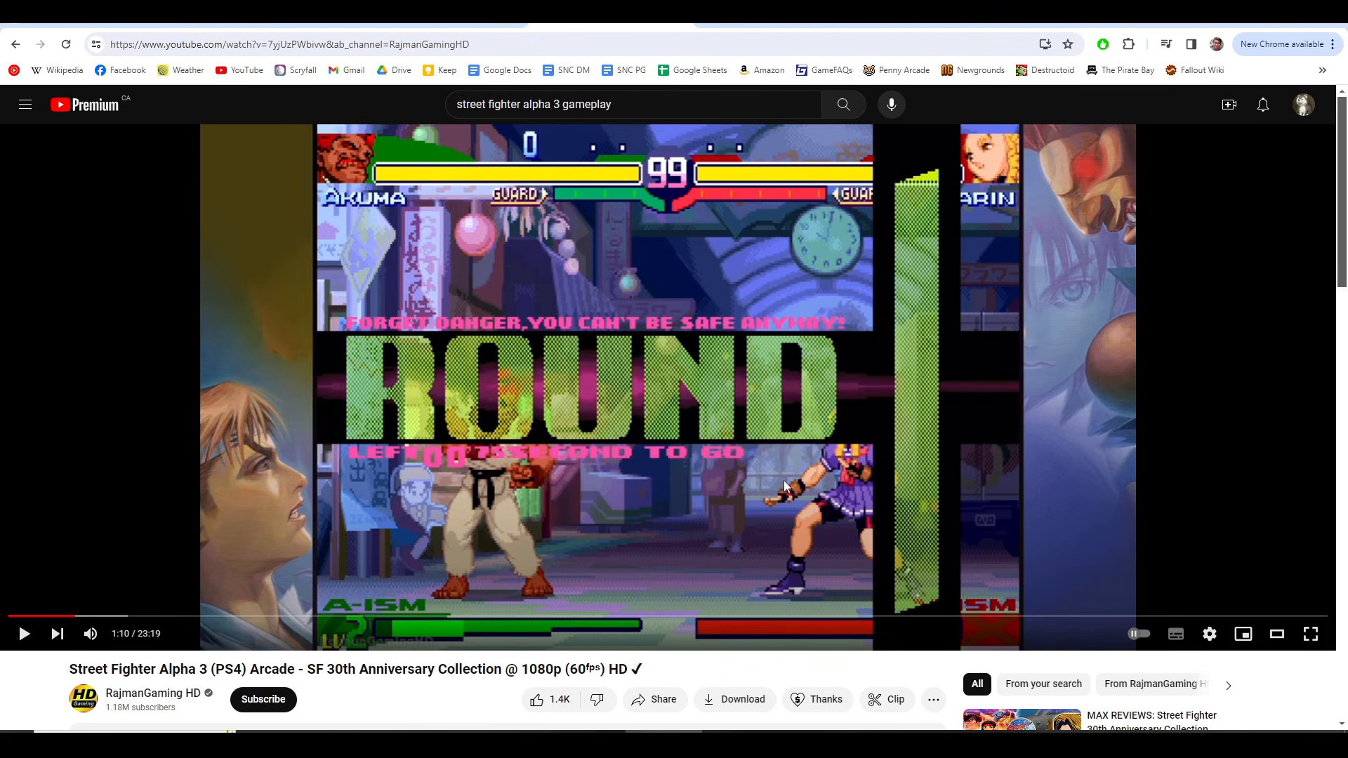
key(alt+Tab)
key(alt+Tab)
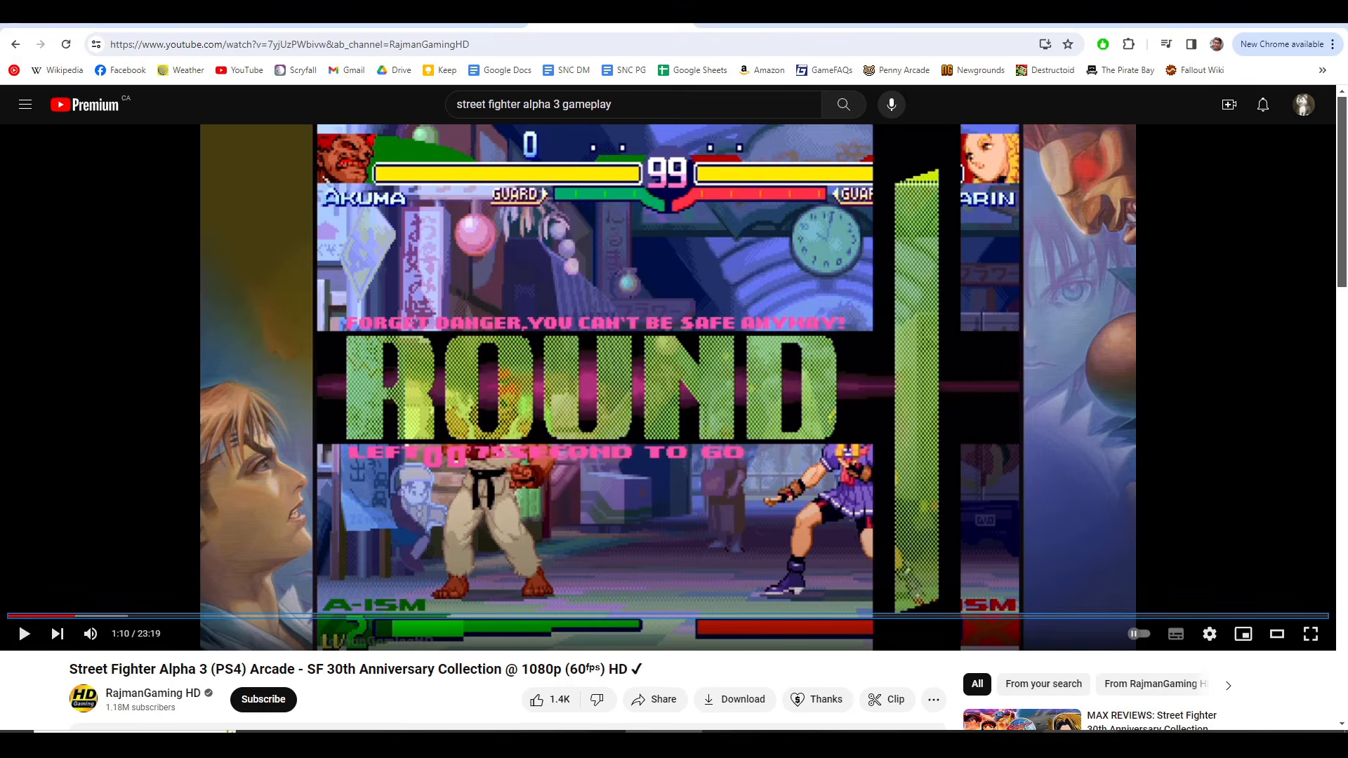
Step: Switch to VLC, lower the volume to 40%, and replay from 0:07 to examine the THE ENTITY HUNGERS title
click(1080, 742)
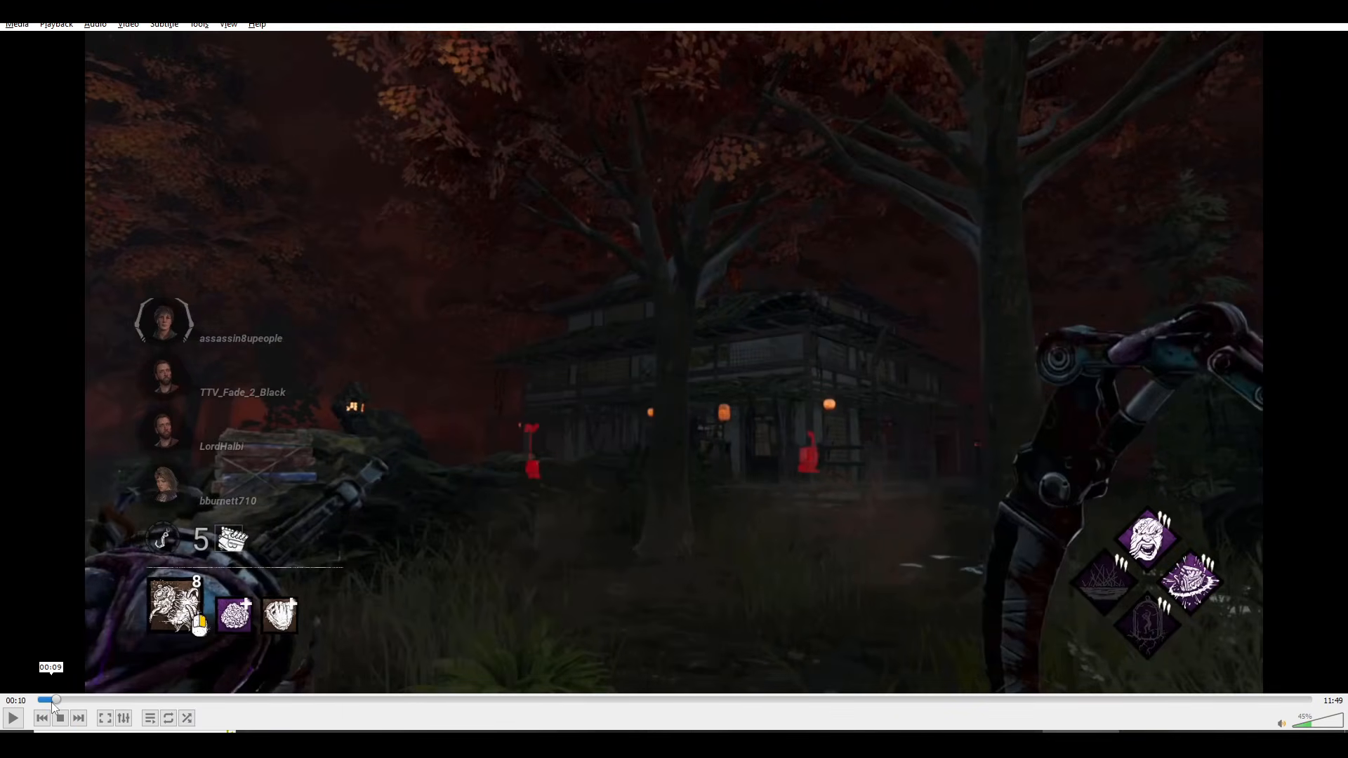
key(space)
key(space)
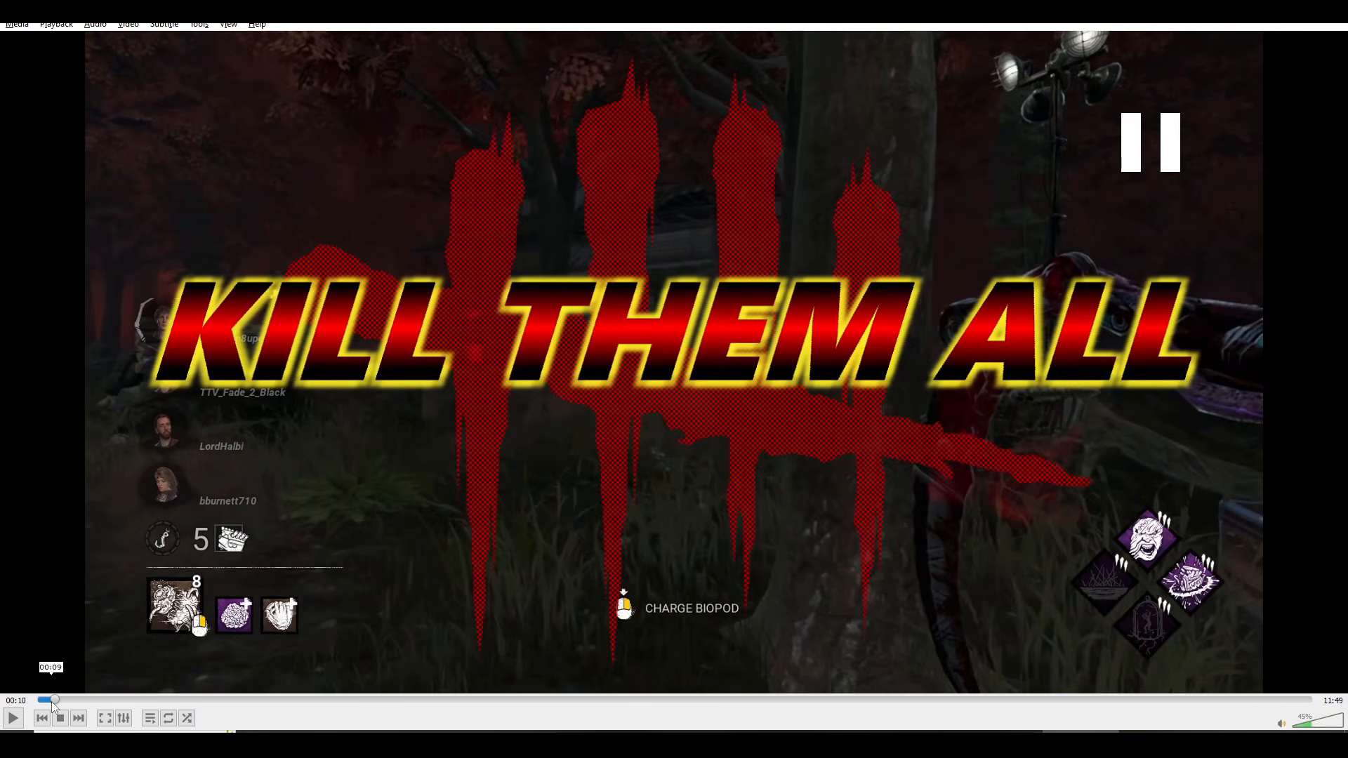
key(ctrl+Down)
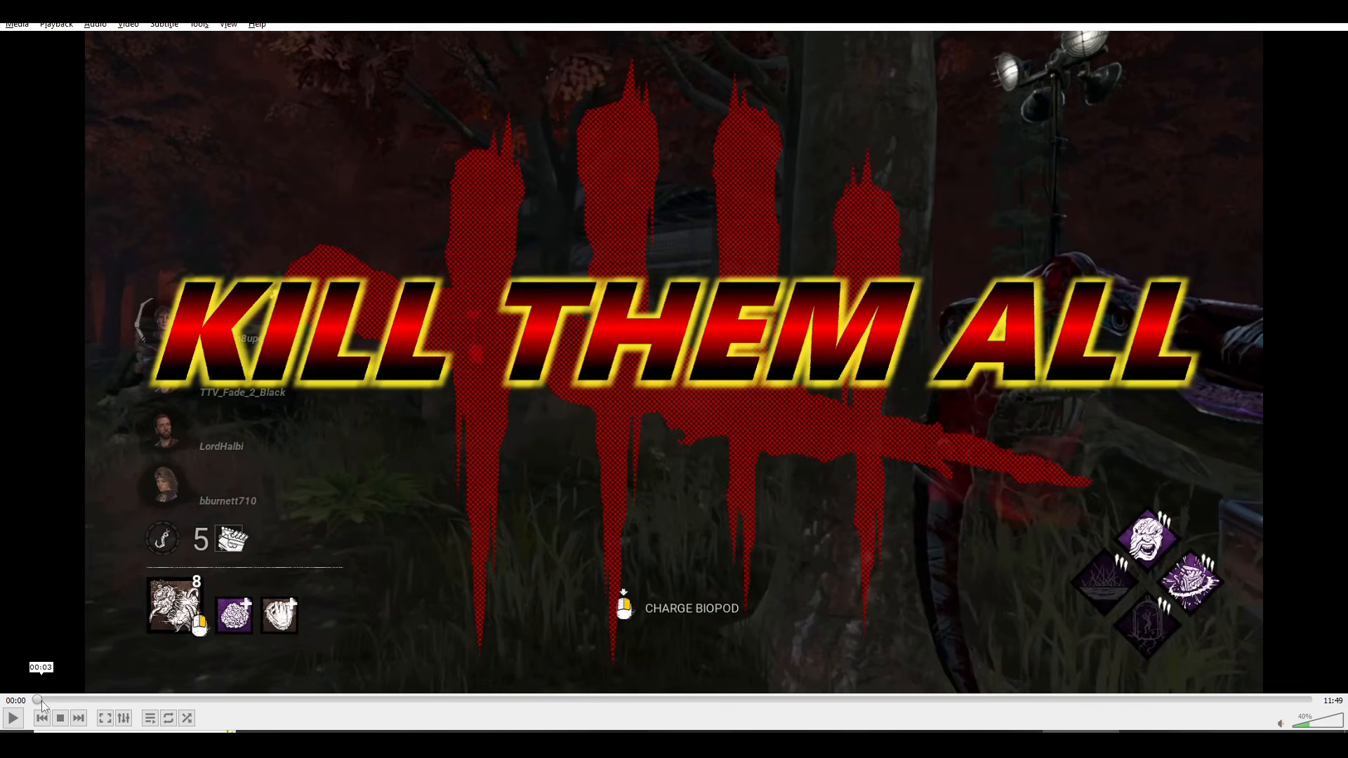
click(43, 701)
click(48, 701)
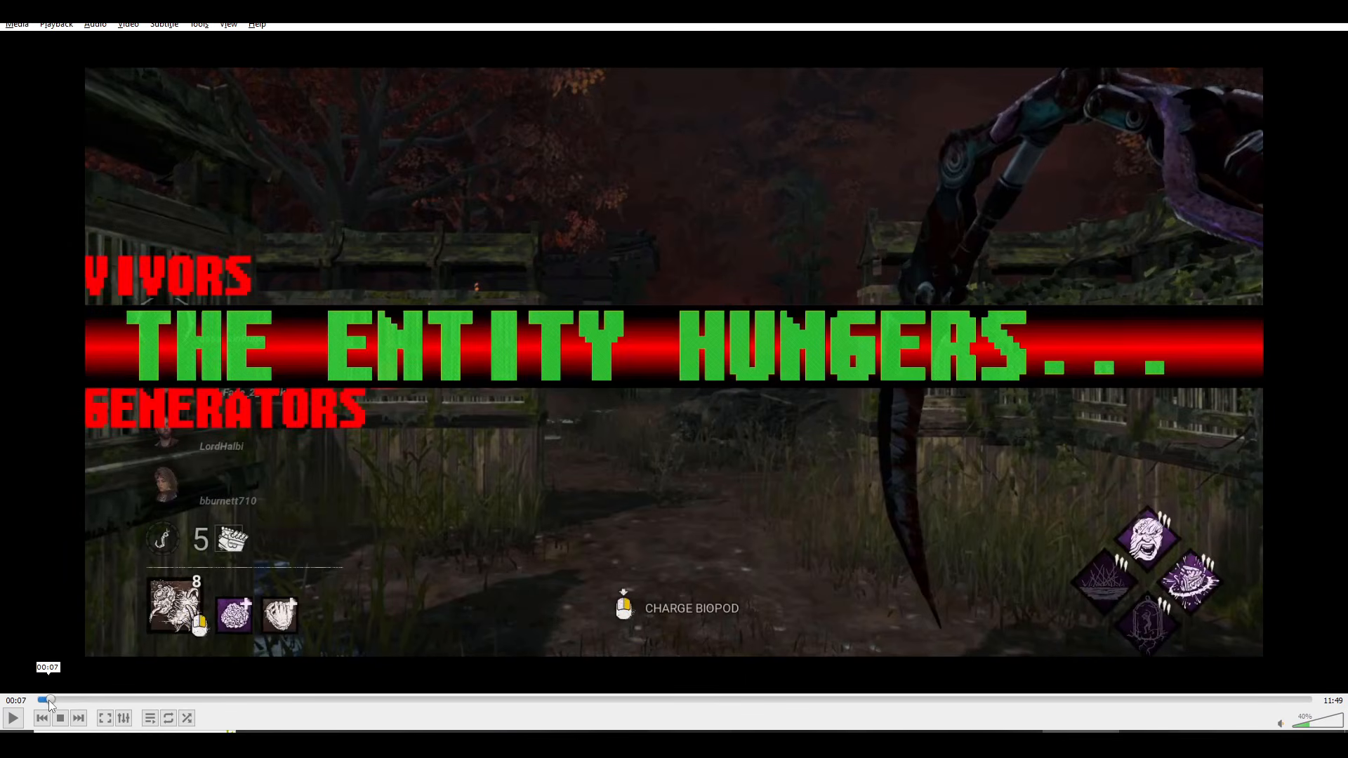
key(space)
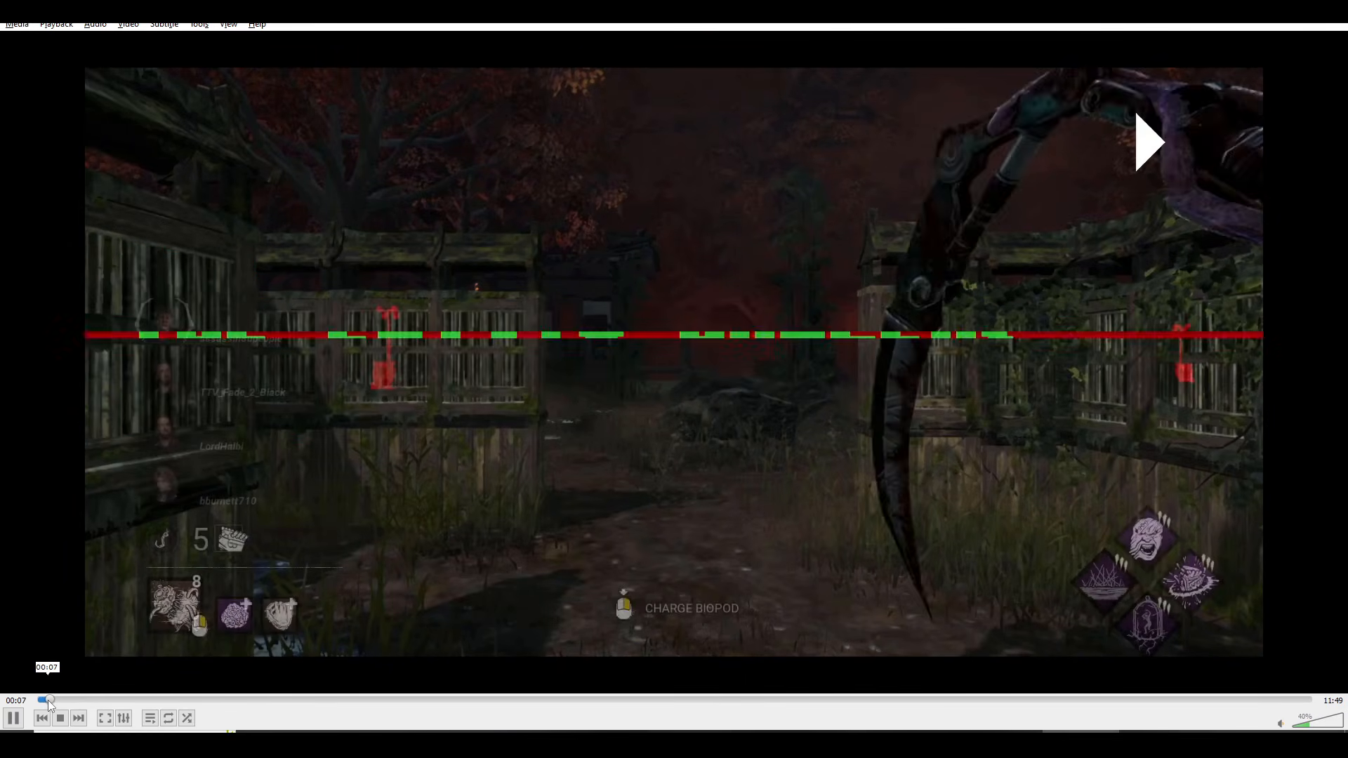
key(space)
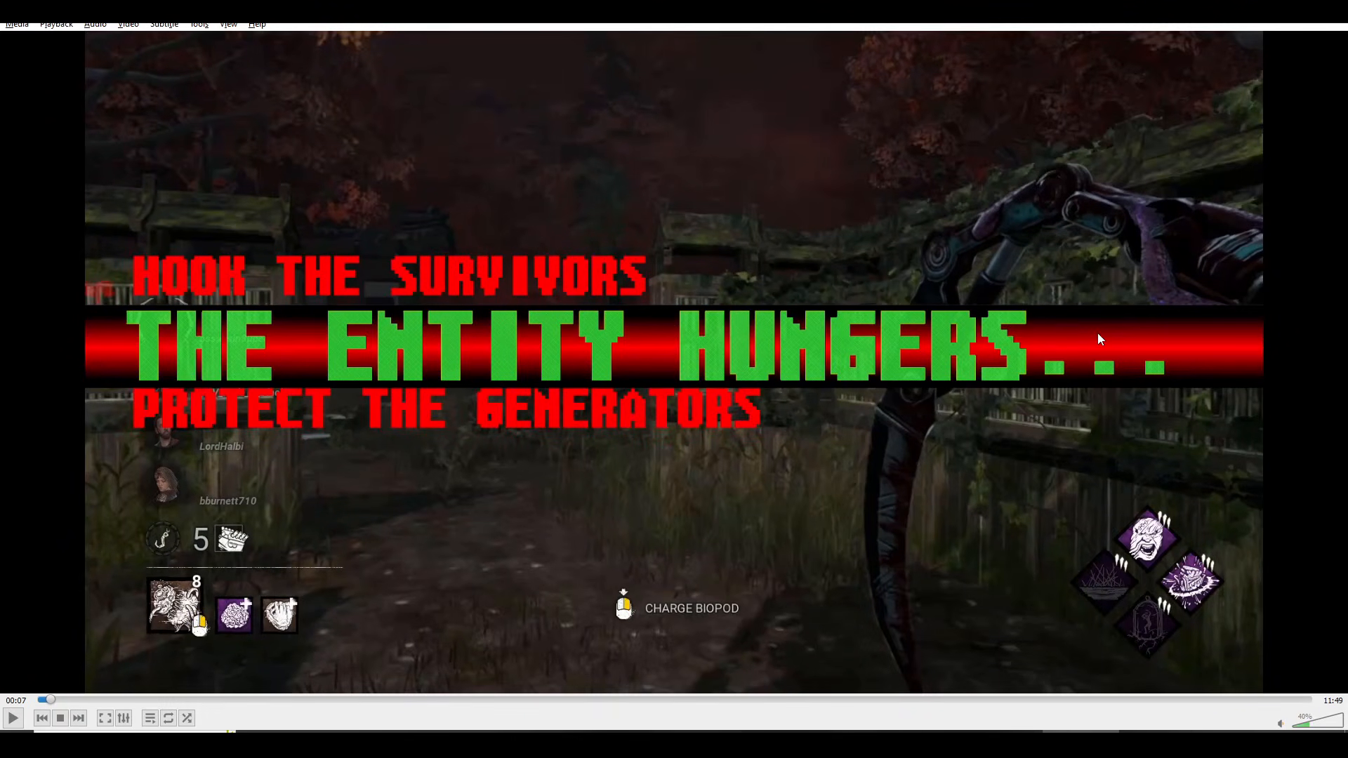
Step: Switch to the browser to replay the ROUND title and return to VLC to compare both round intros
key(alt+Tab)
click(379, 521)
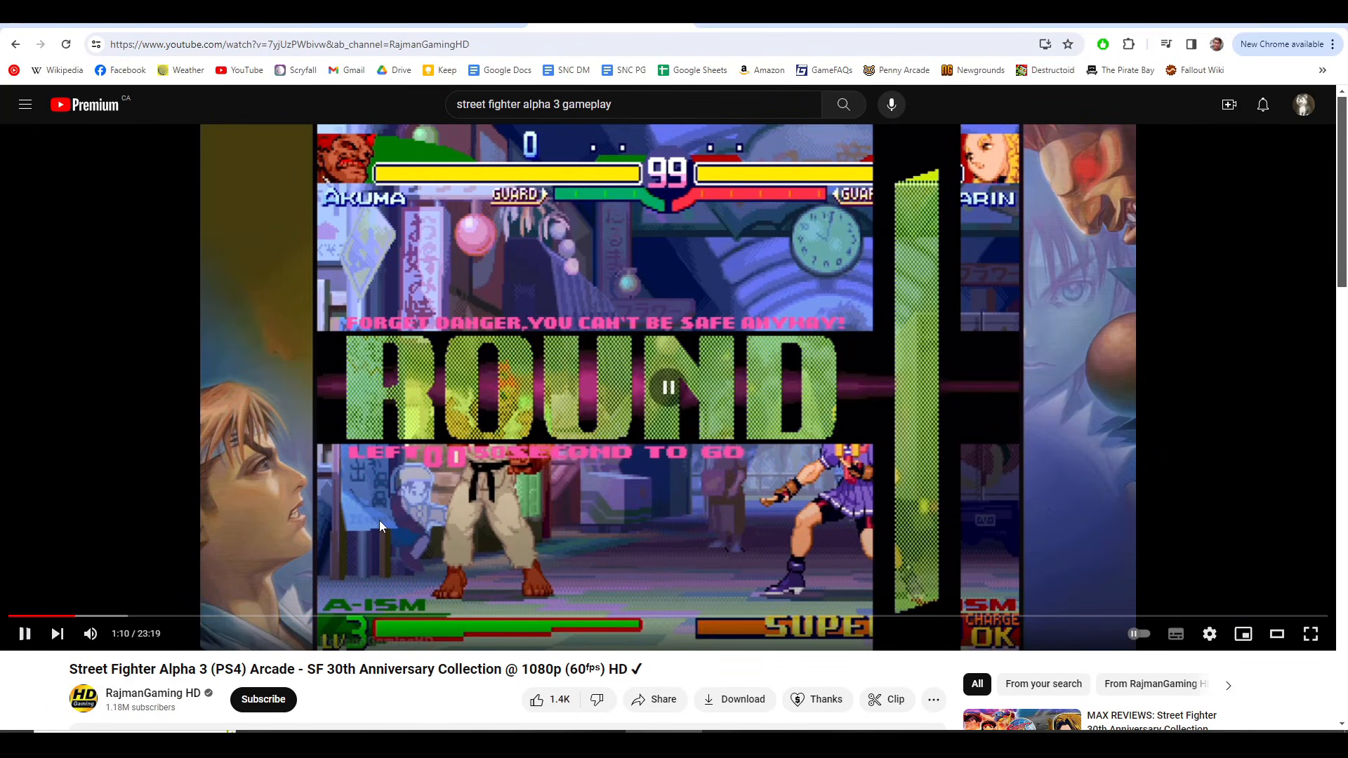
key(alt+Tab)
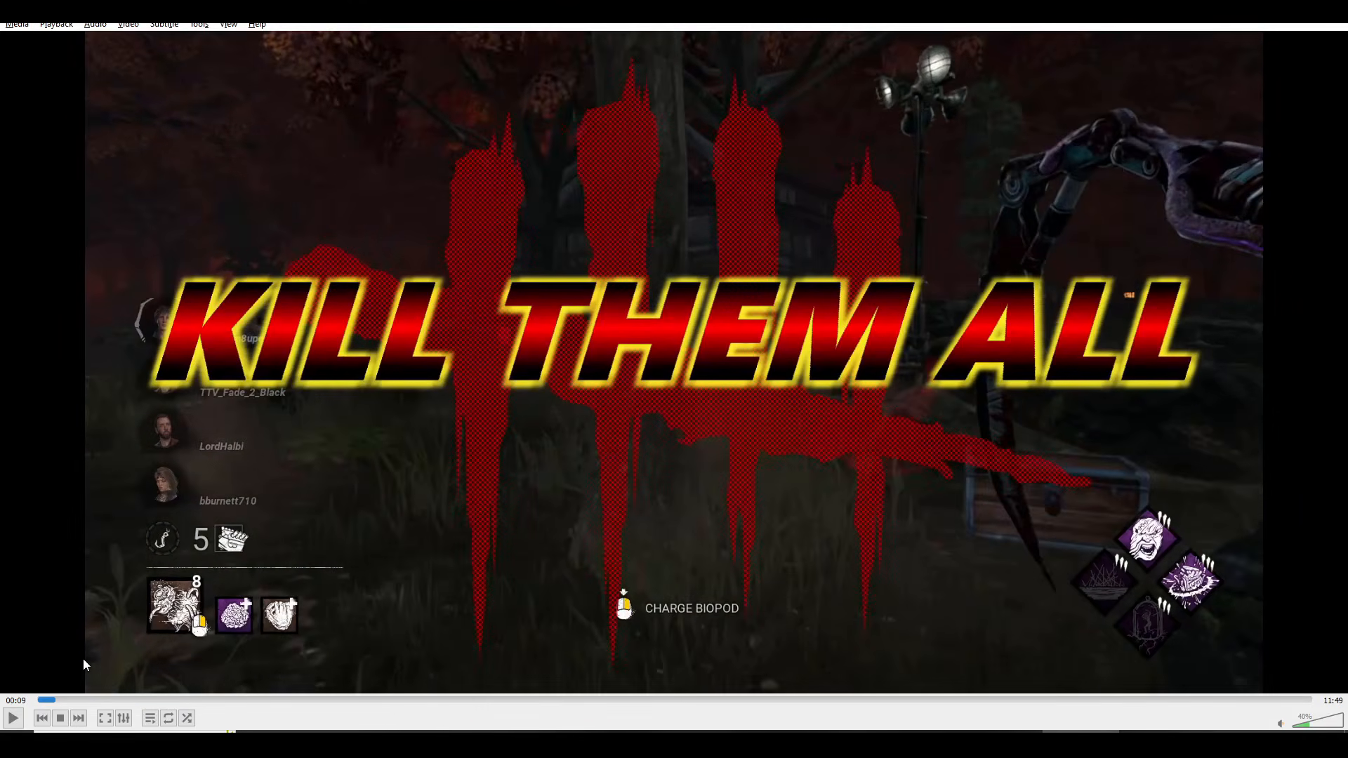
Step: Switch to the browser, play the Street Fighter round intro on to the FIGHT title, and pause it at 1:12
key(alt+Tab)
click(336, 533)
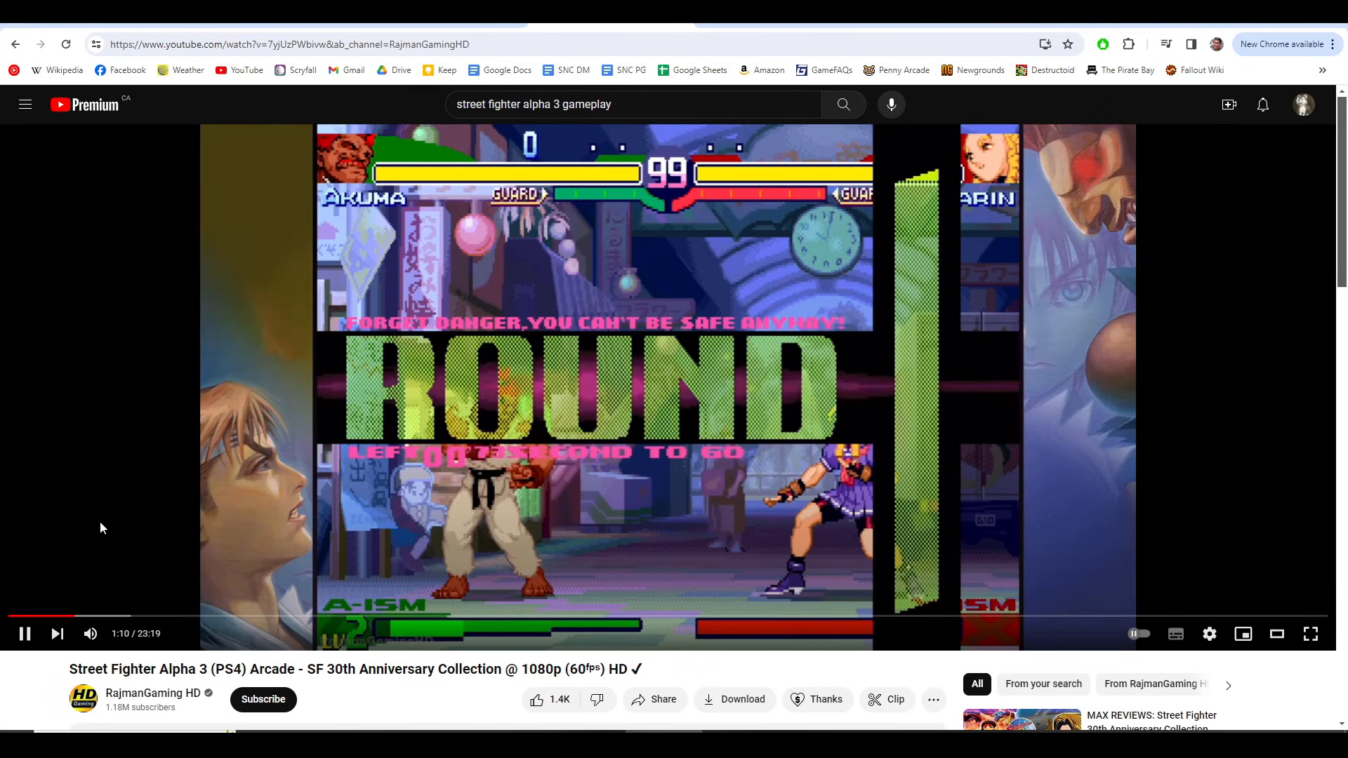
click(100, 521)
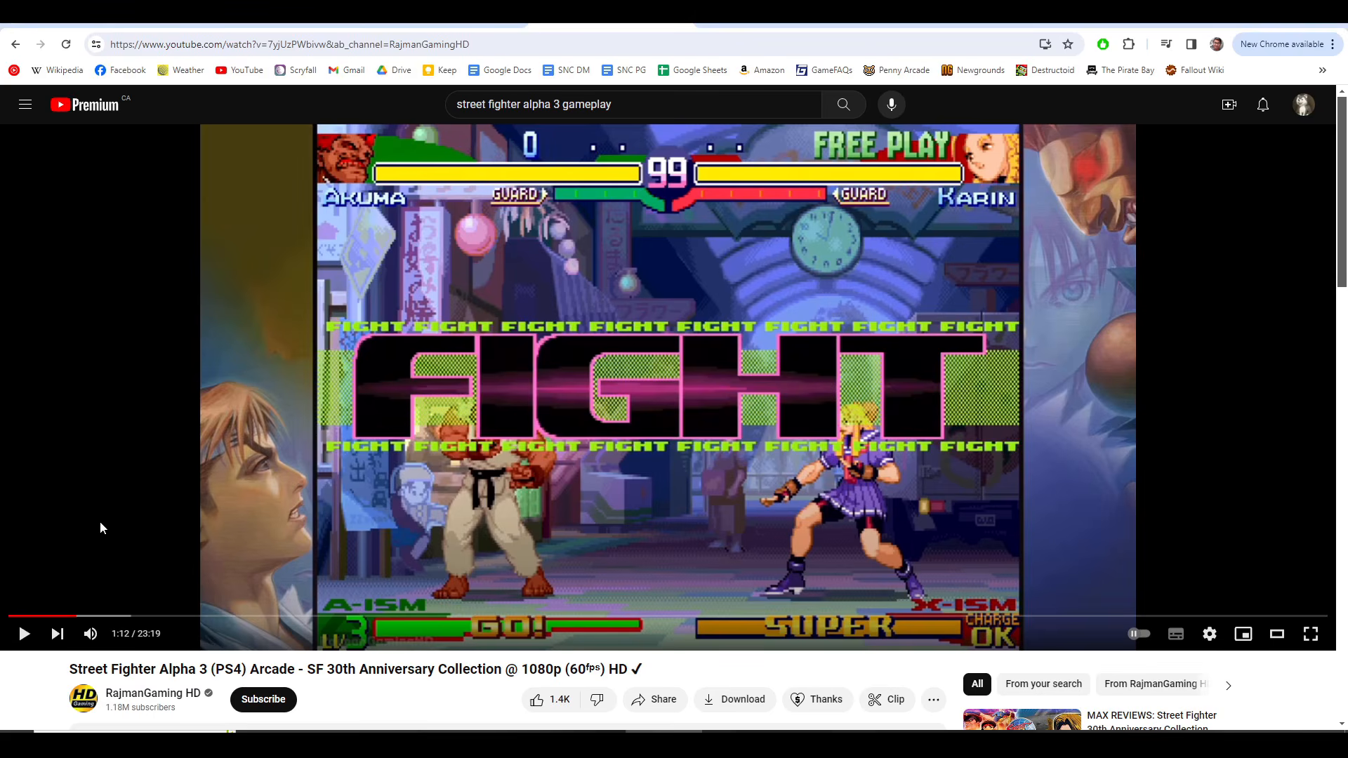
key(alt+Tab)
Step: Switch between VLC and the browser to compare the KILL THEM ALL title with the paused FIGHT title
key(alt+Tab)
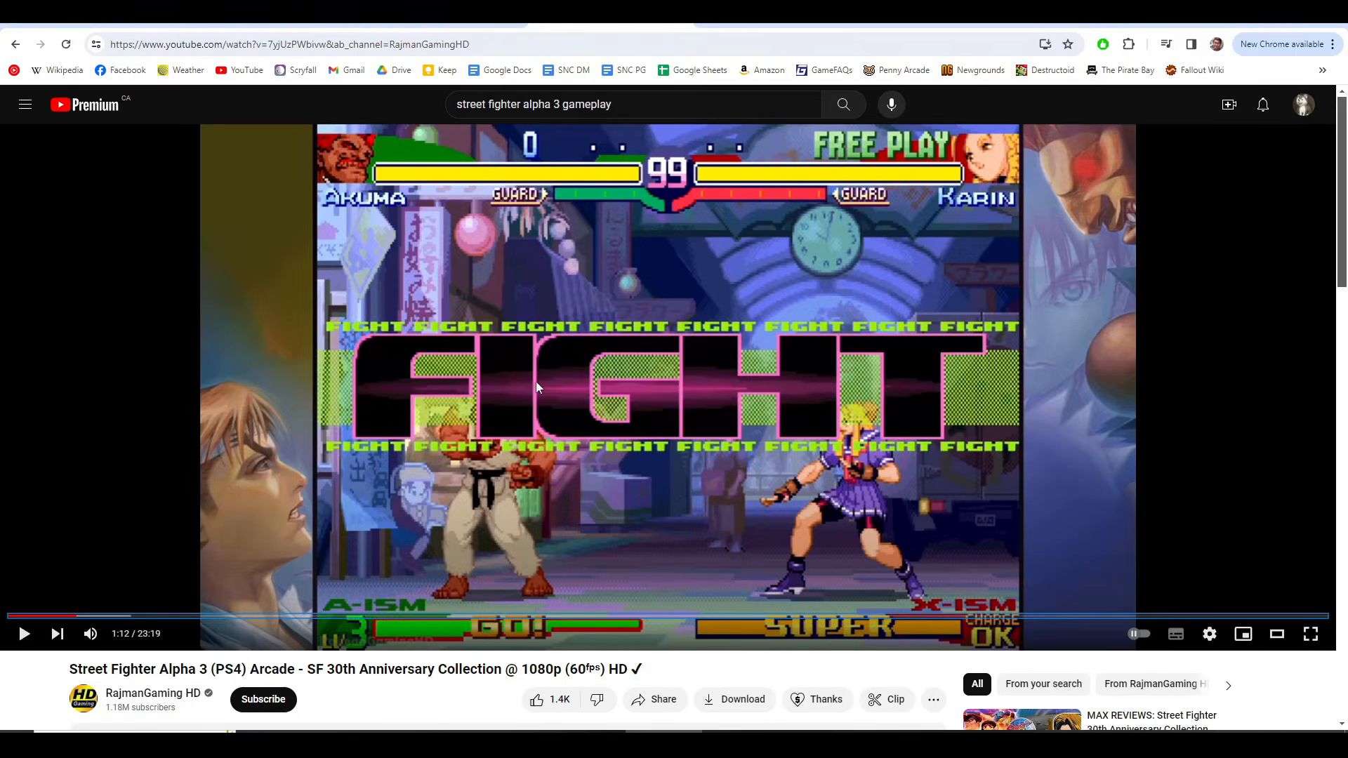
key(alt+Tab)
key(alt+Tab)
key(alt+Tab)
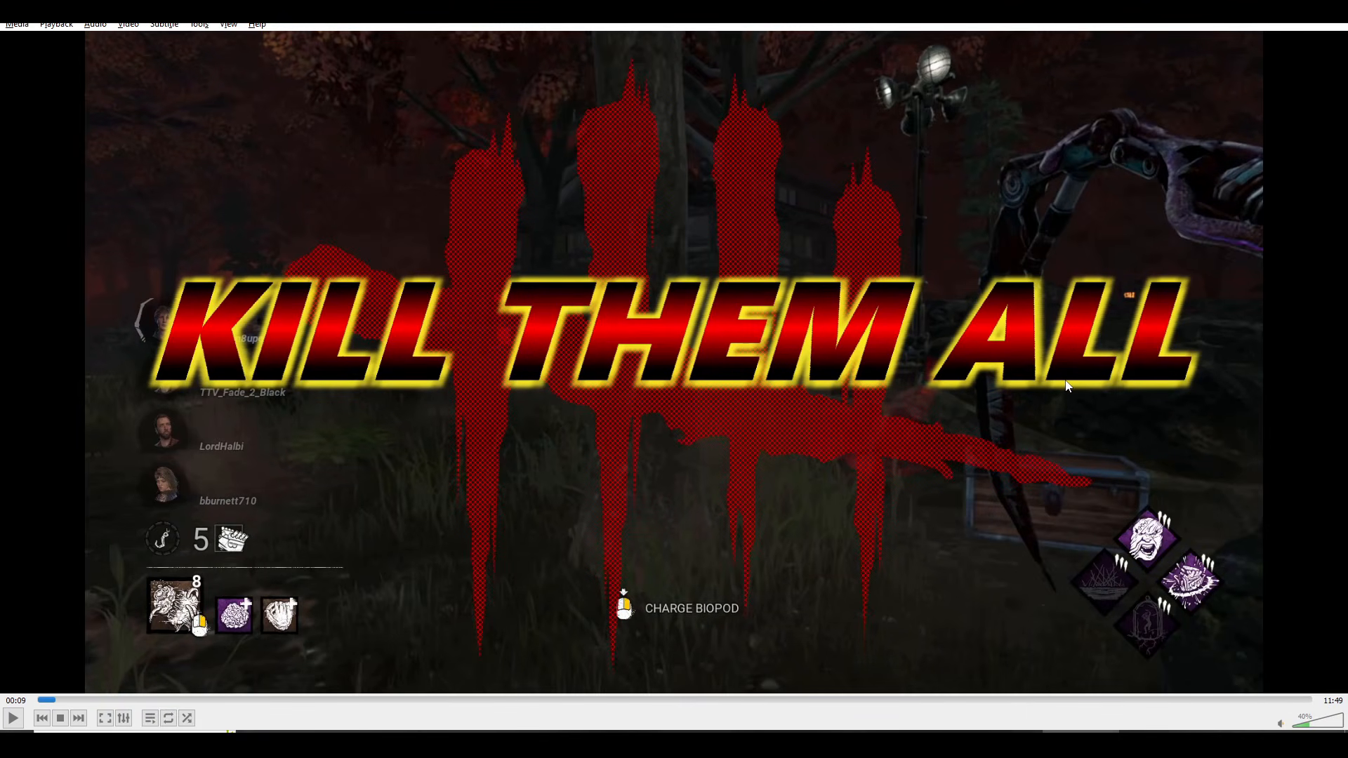
key(alt+Tab)
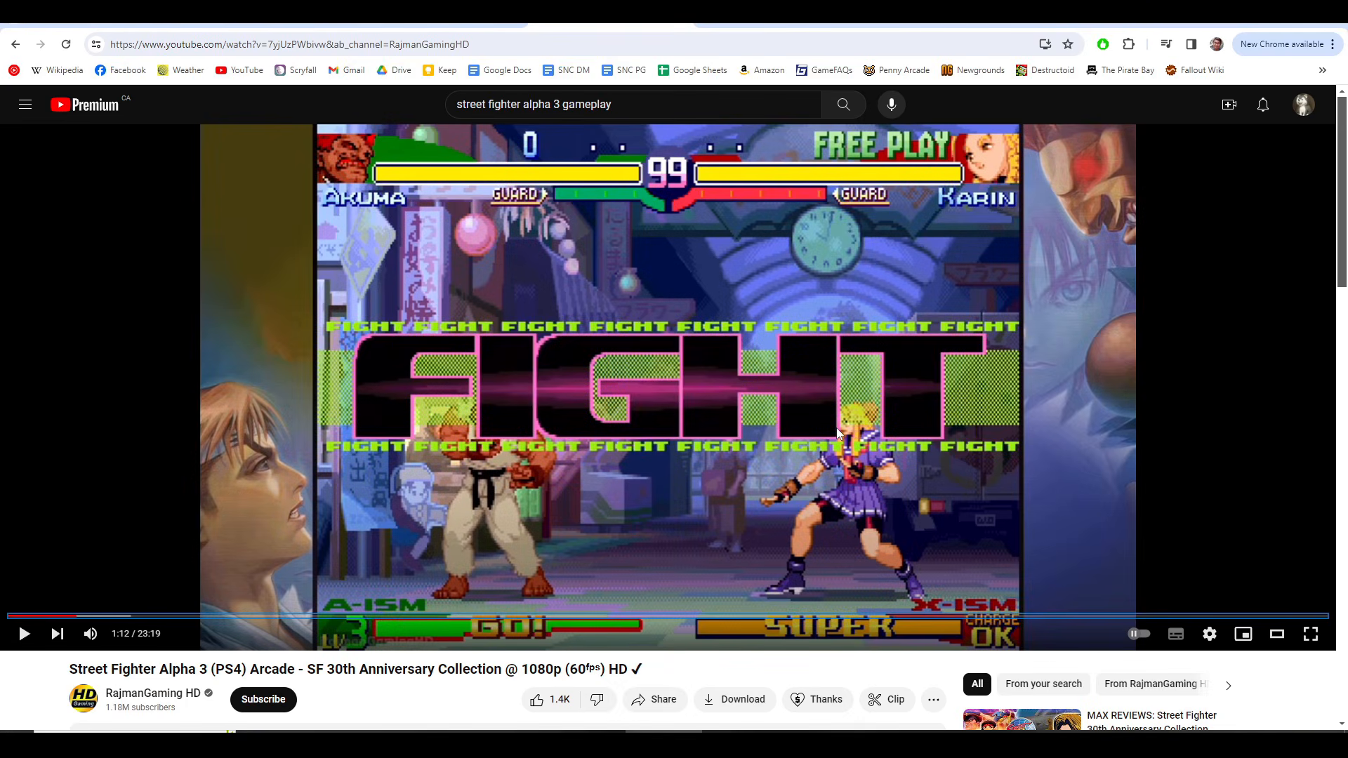
key(alt+Tab)
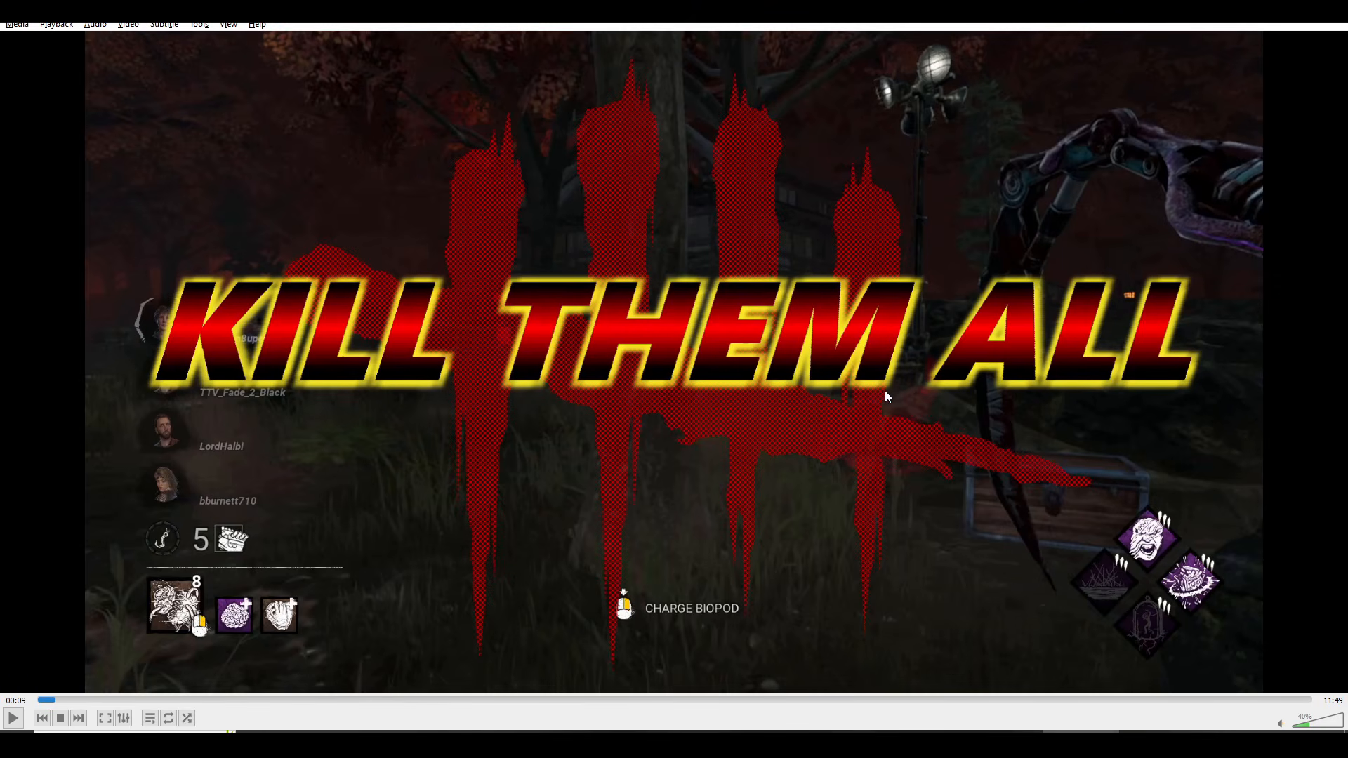
key(alt+Tab)
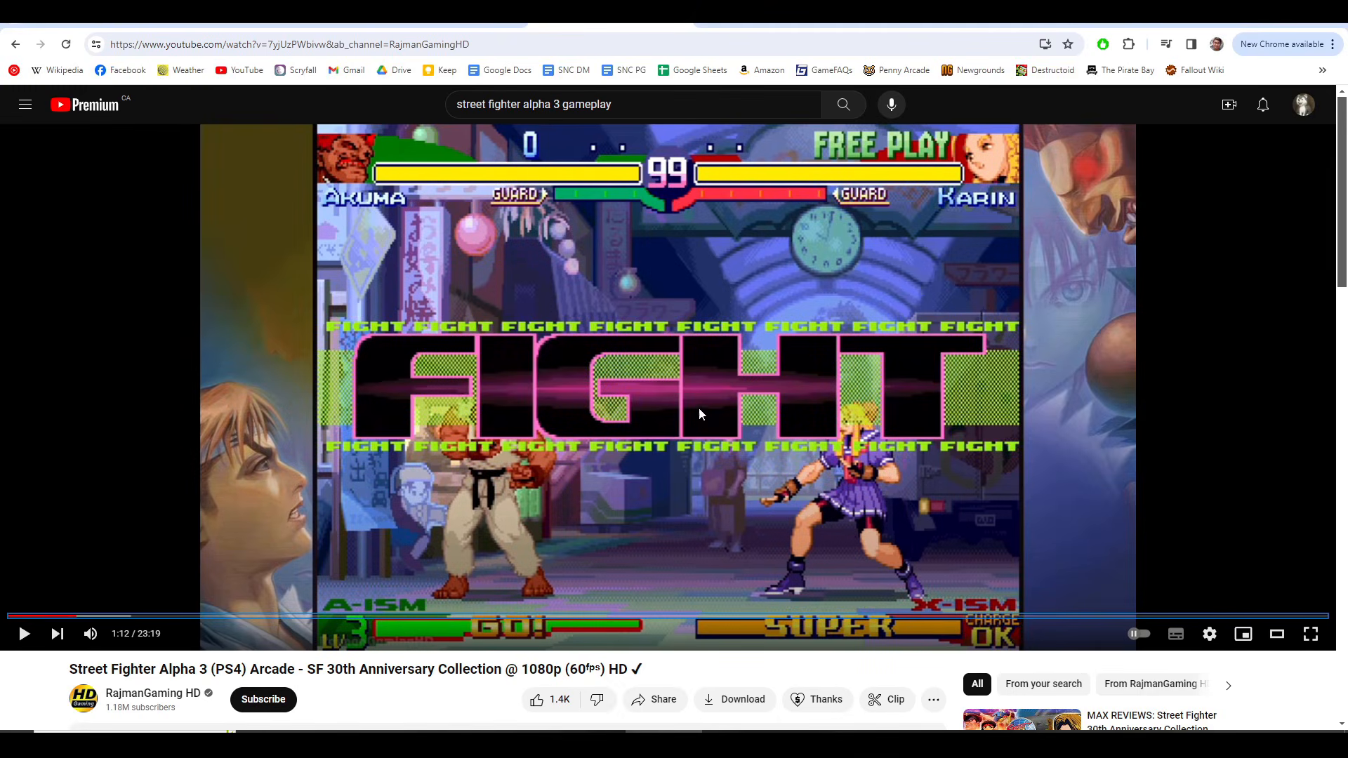
key(alt+Tab)
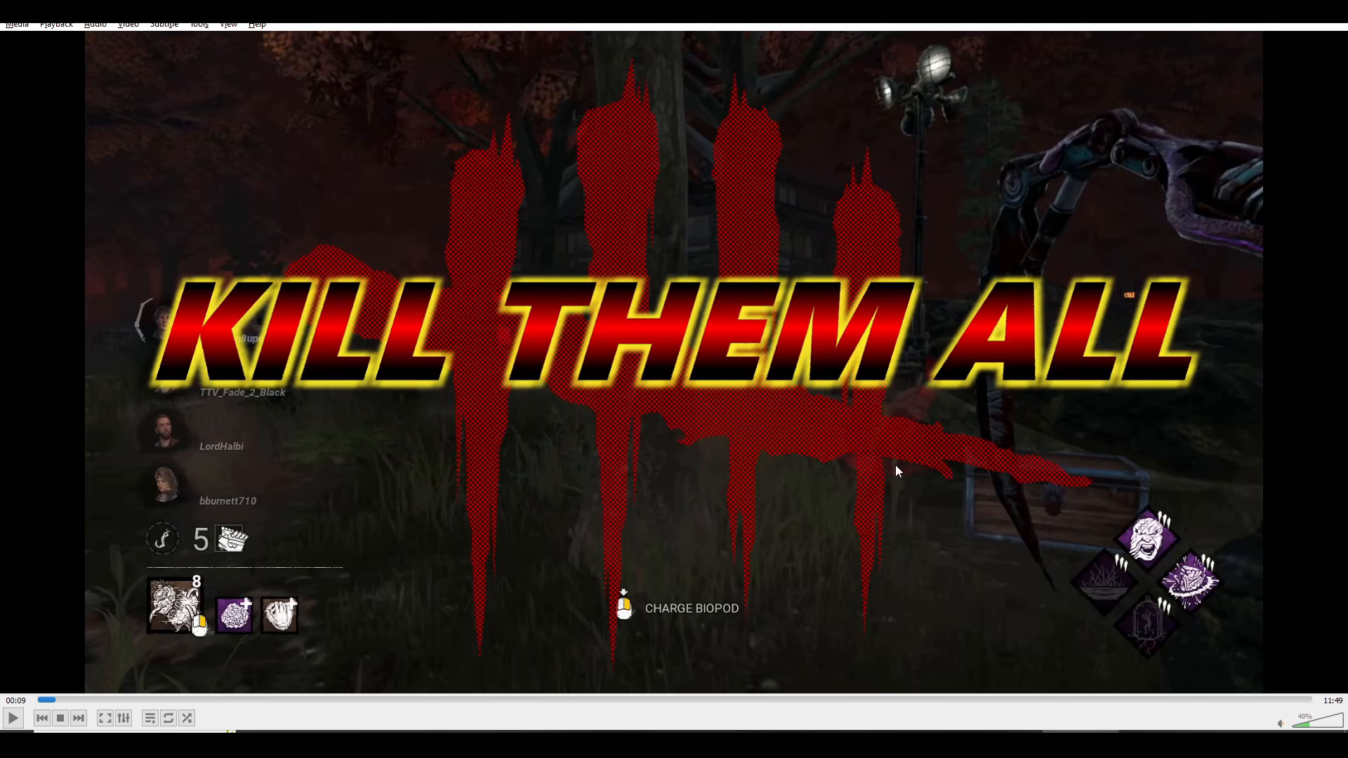
key(alt+Tab)
key(alt+Tab)
key(alt+Tab)
key(alt+Tab)
Step: Switch to HitFilm and move the Audio 6 music track directly below Audio 4 in the Editor timeline
key(alt+Tab)
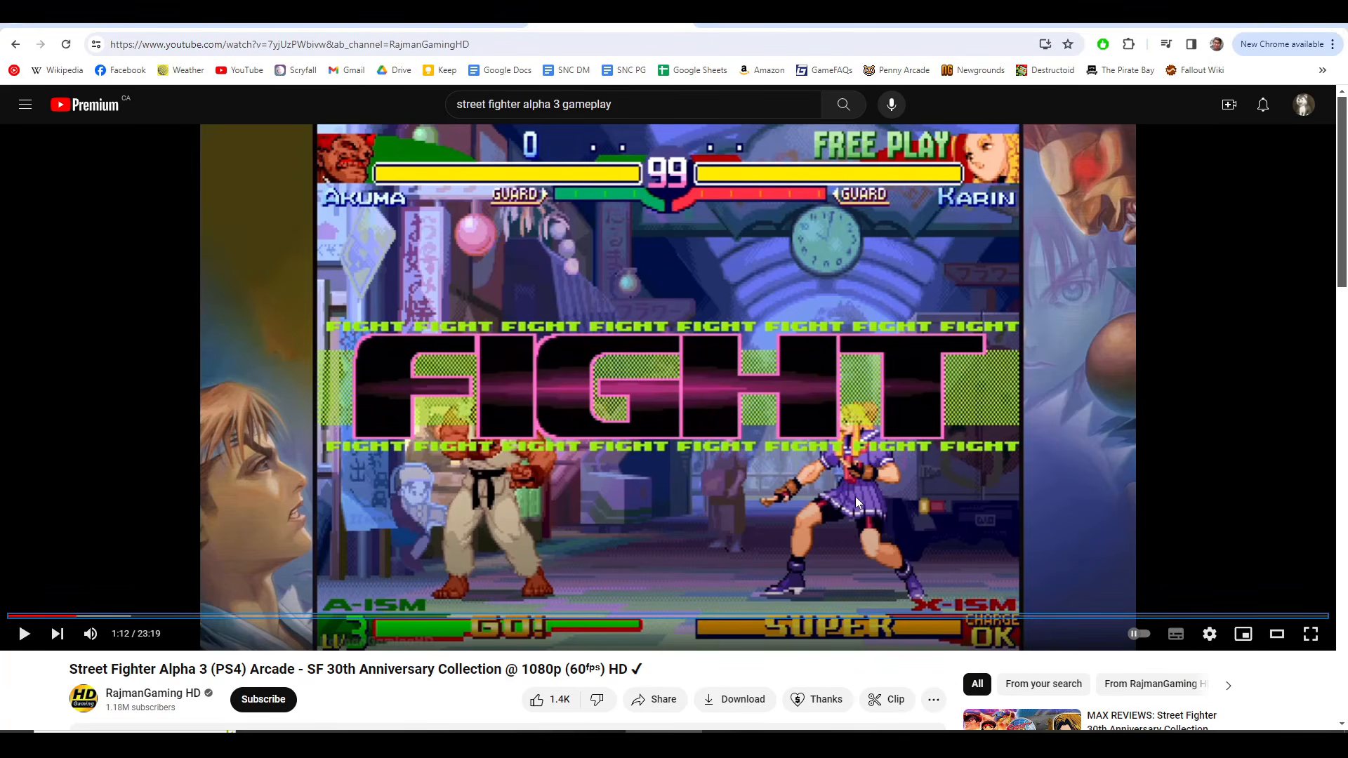
key(alt+Tab)
key(alt+Tab)
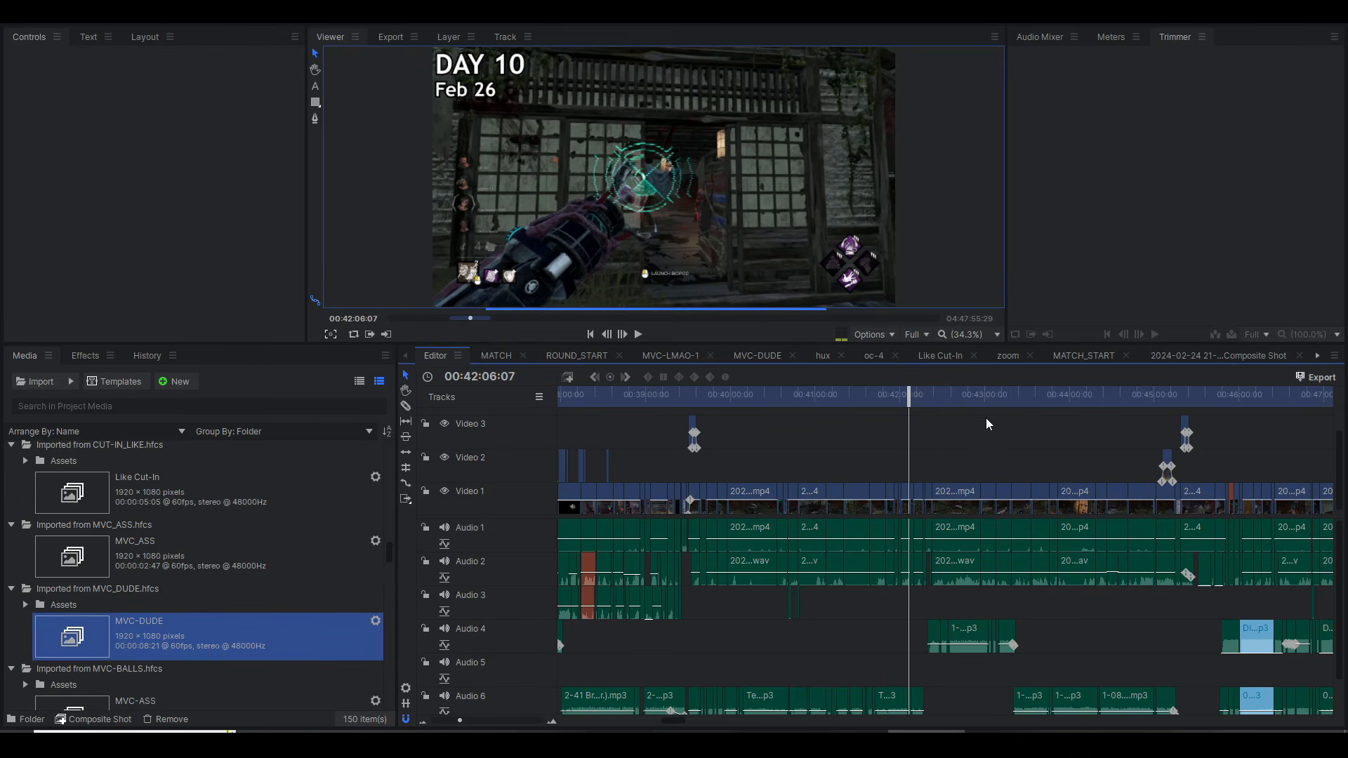
scroll(960, 423, right, 5)
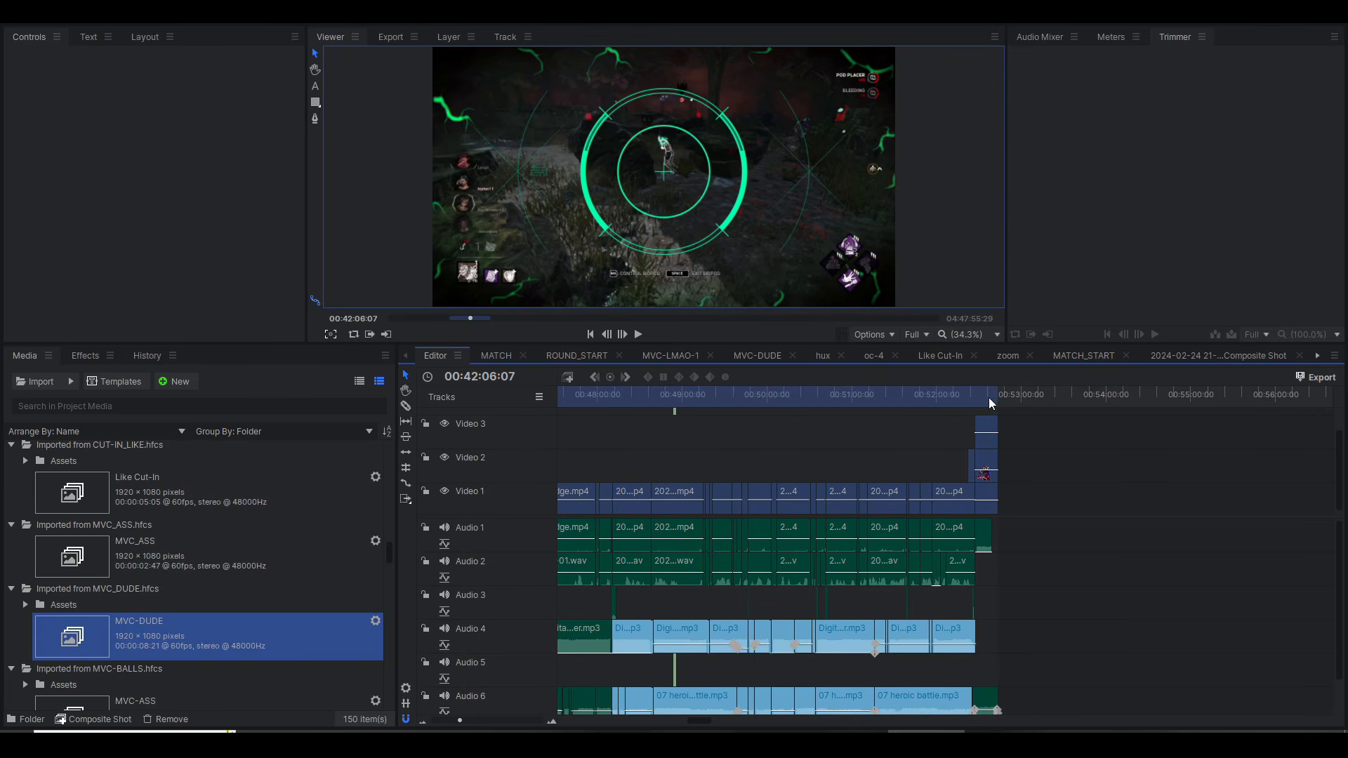
click(991, 397)
click(853, 391)
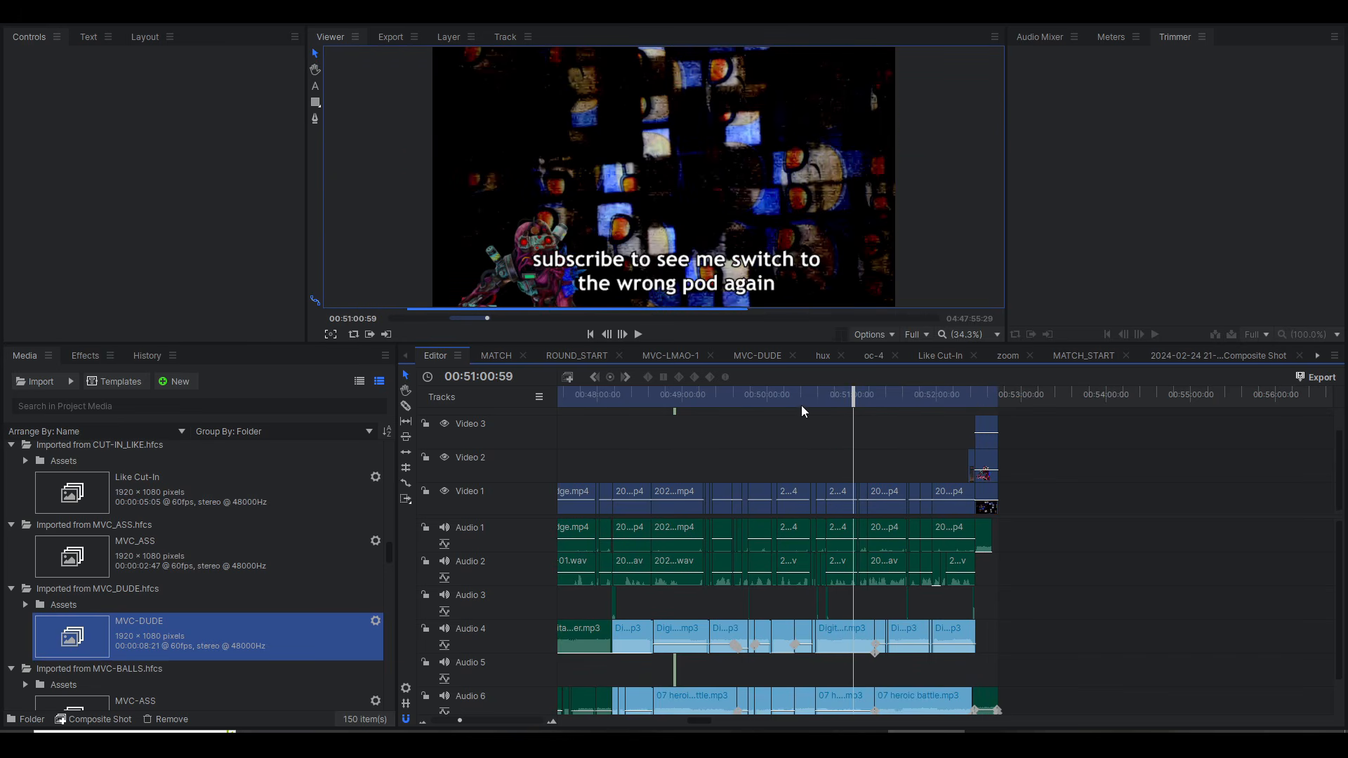
scroll(837, 453, left, 5)
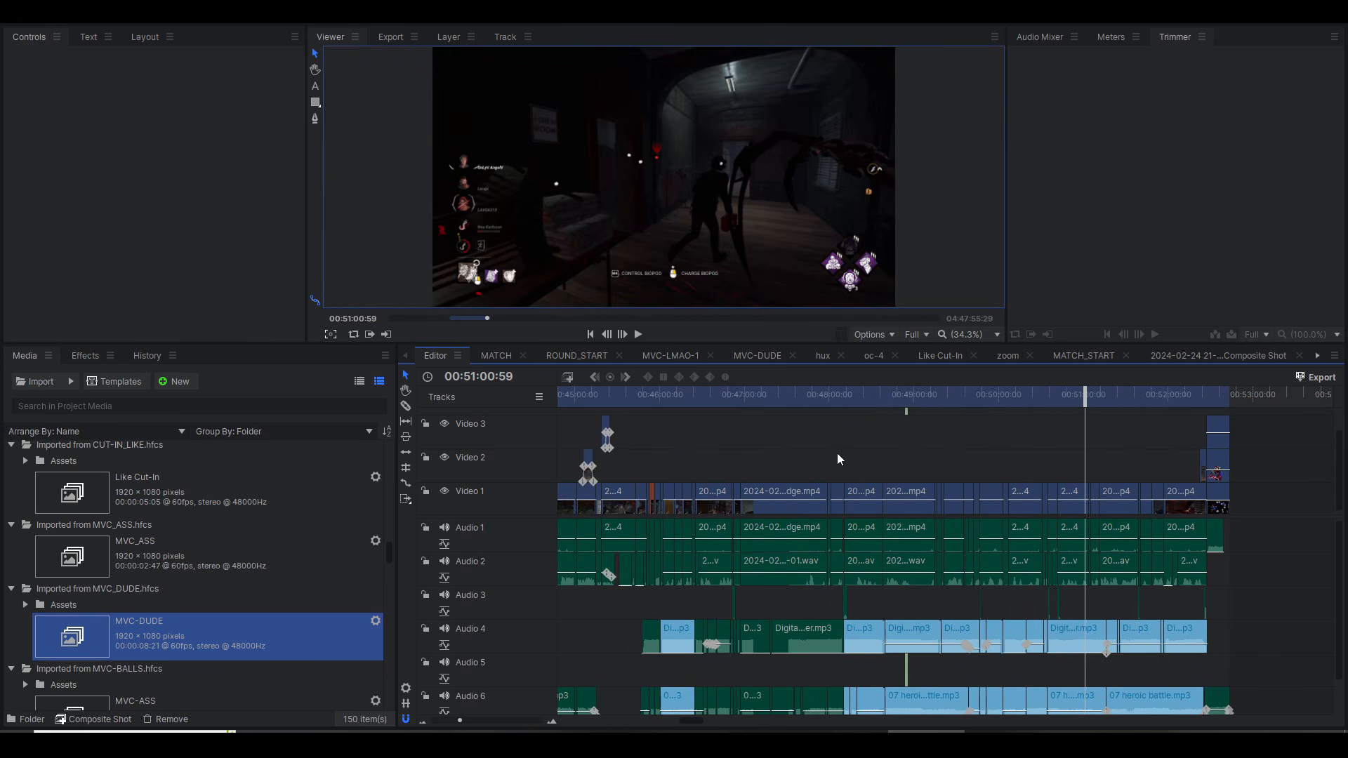
scroll(759, 630, down, 1)
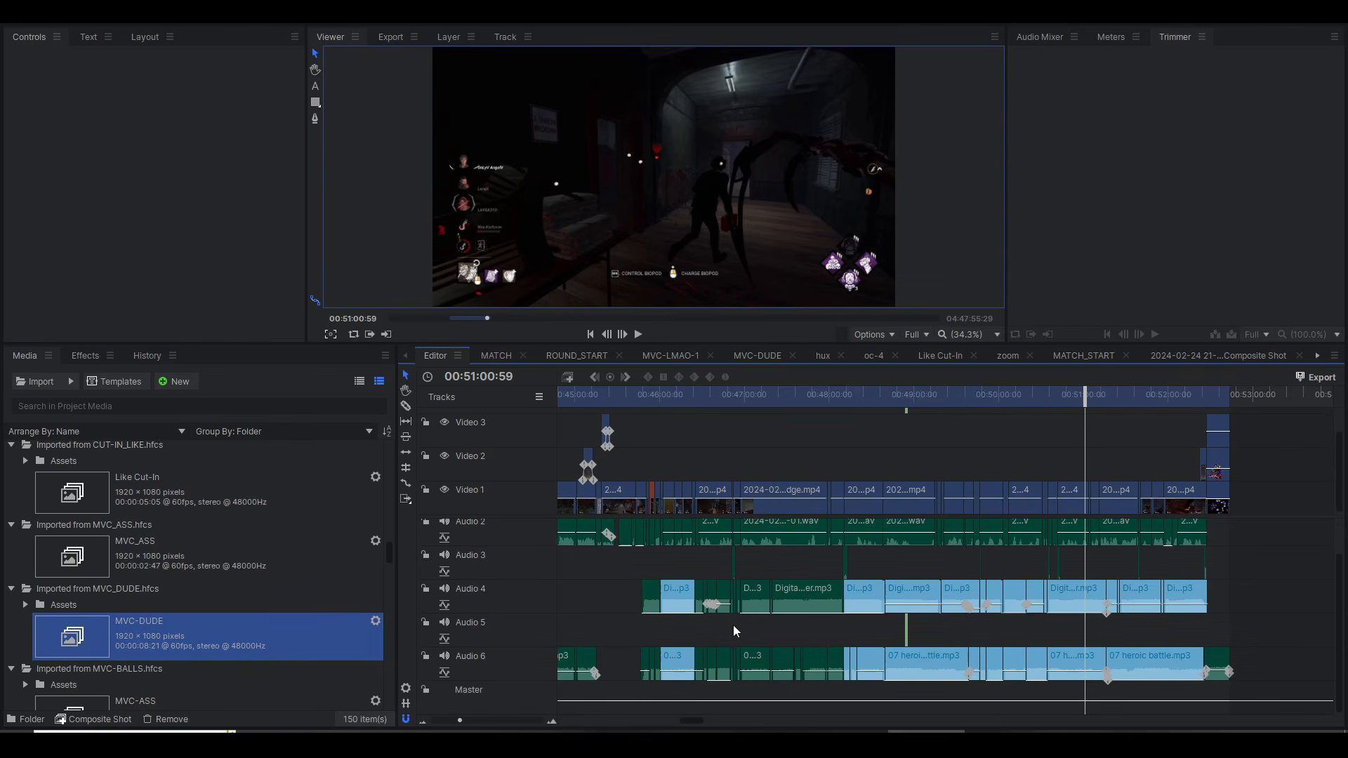
scroll(736, 631, left, 6)
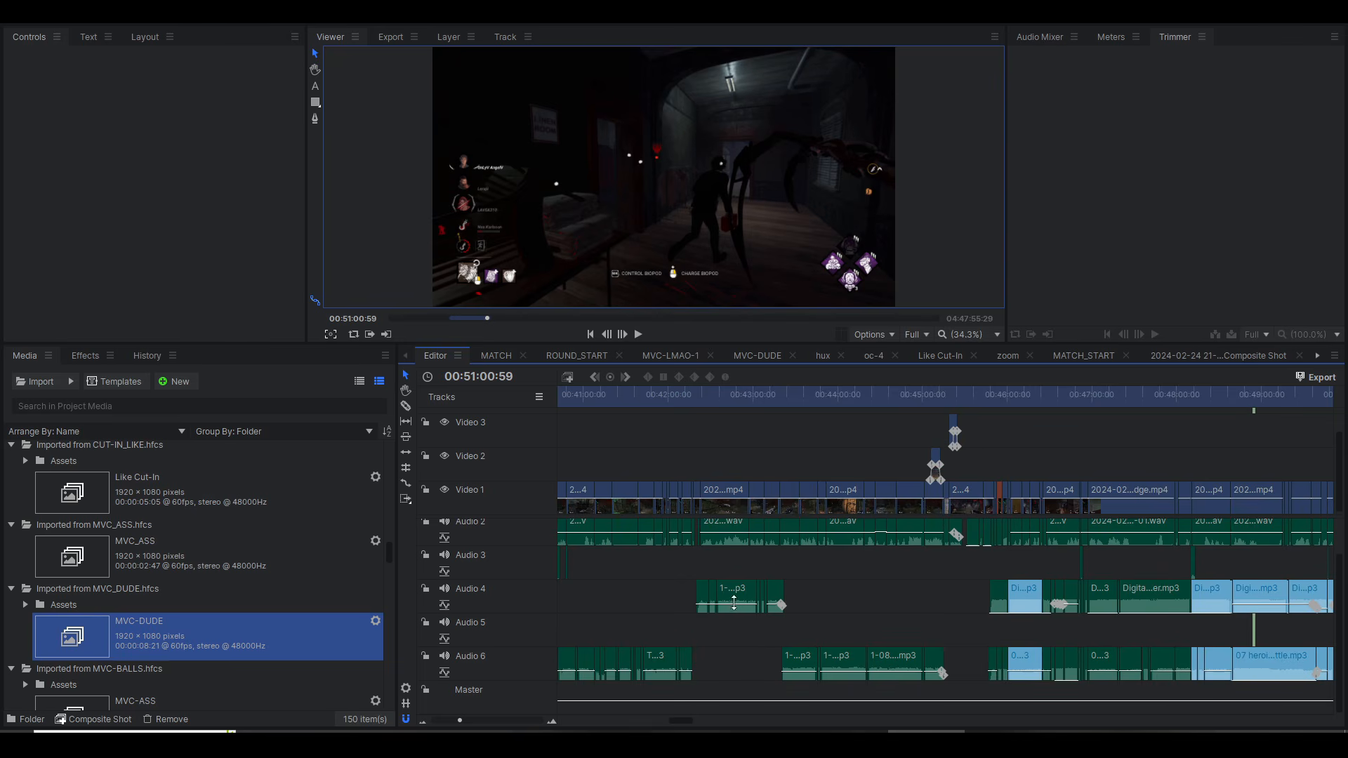
mouse_move(733, 607)
mouse_move(802, 672)
drag(515, 678, 575, 625)
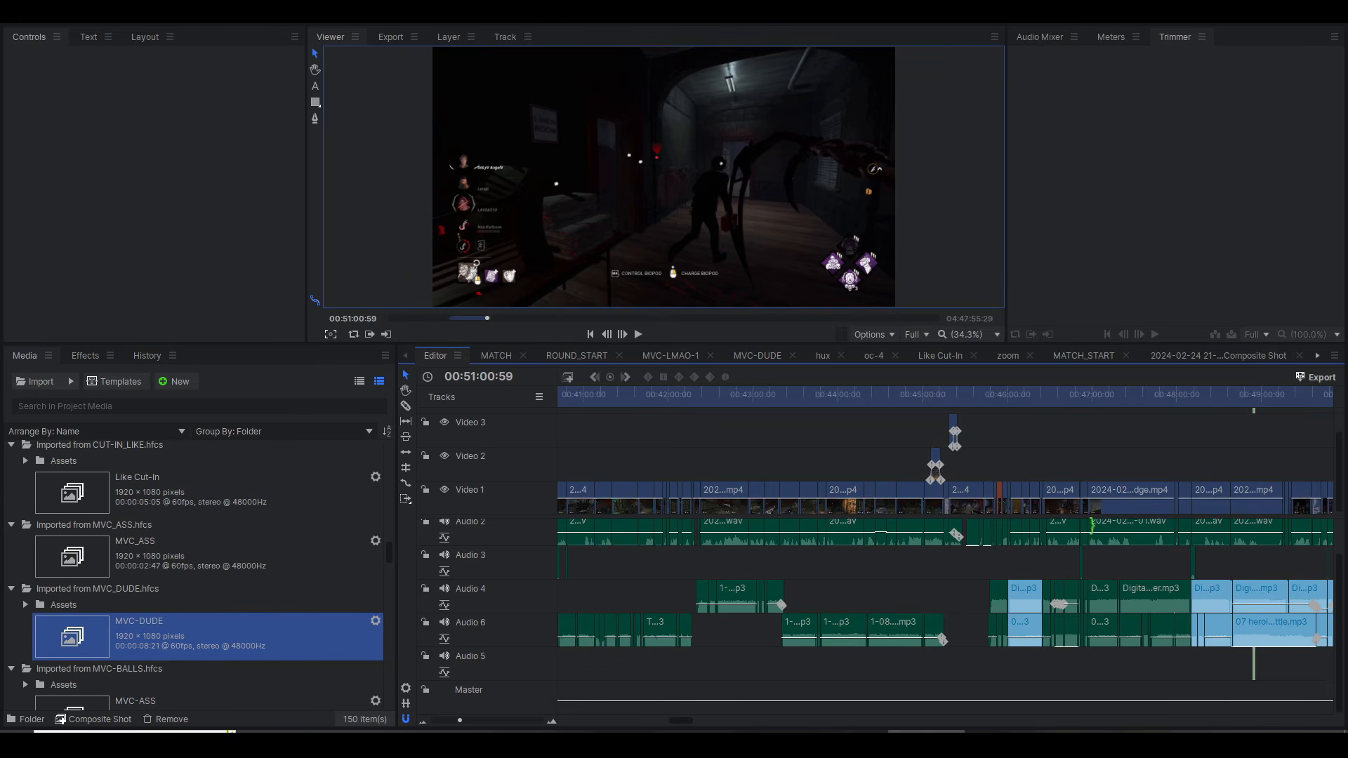
Step: Show the Audio Mixer, mute Audio 2, and play parts of the timeline between 45:53 and 46:02 where the music begins
click(1008, 404)
scroll(1011, 456, up, 8)
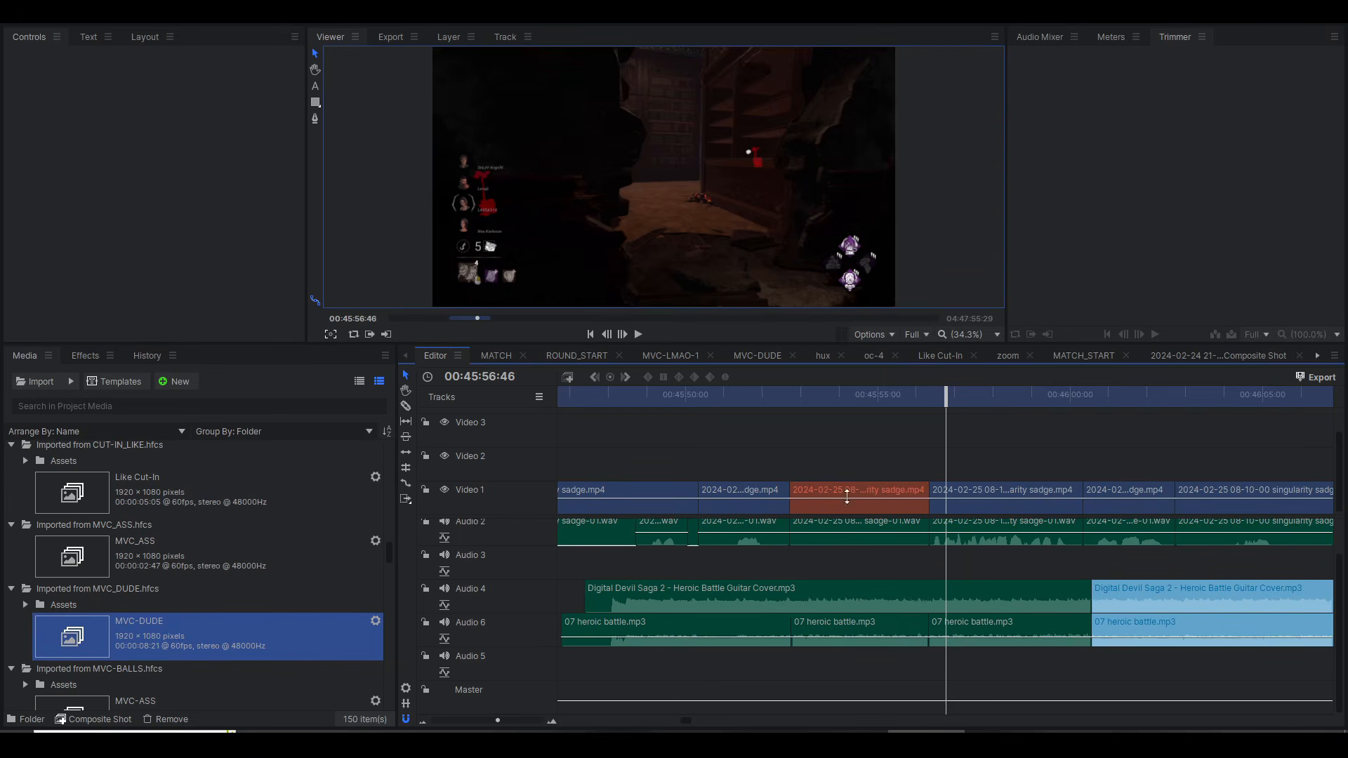
click(1025, 41)
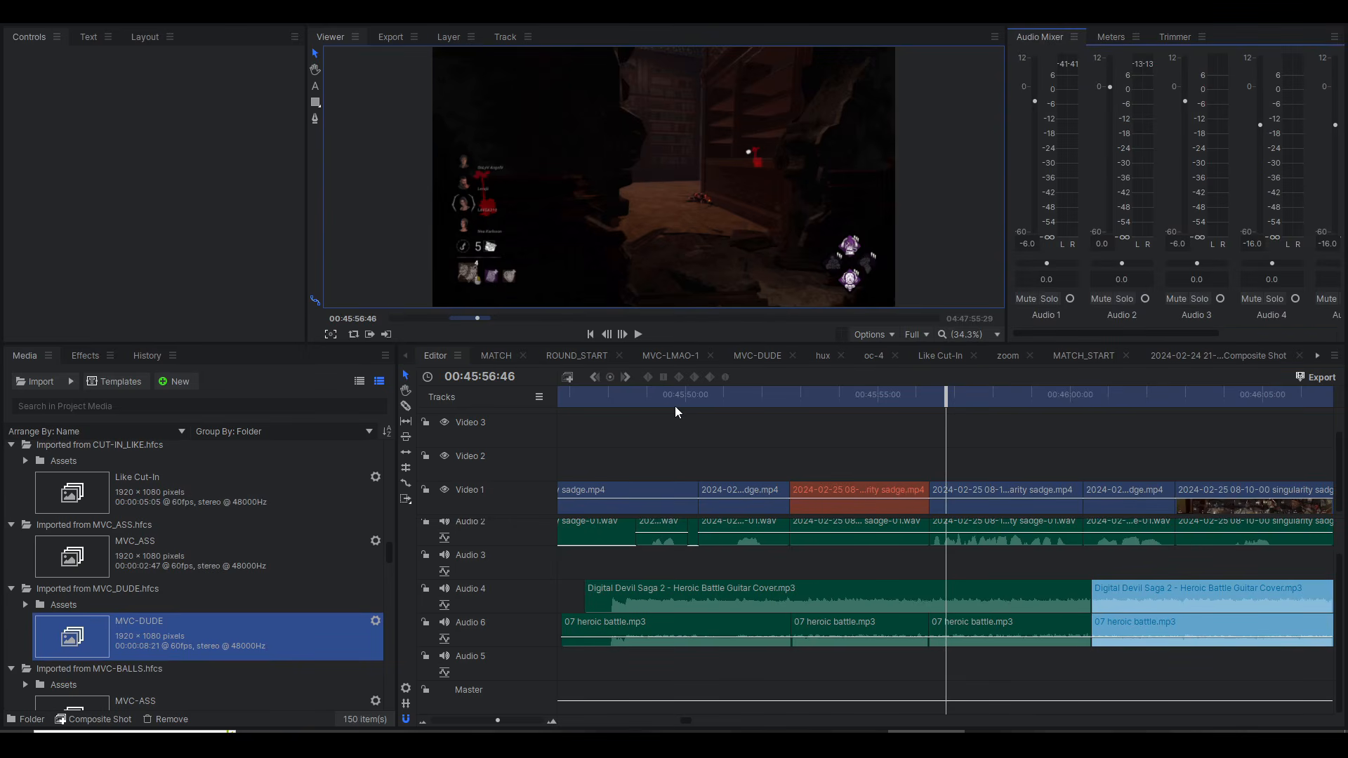
drag(648, 394, 807, 394)
key(space)
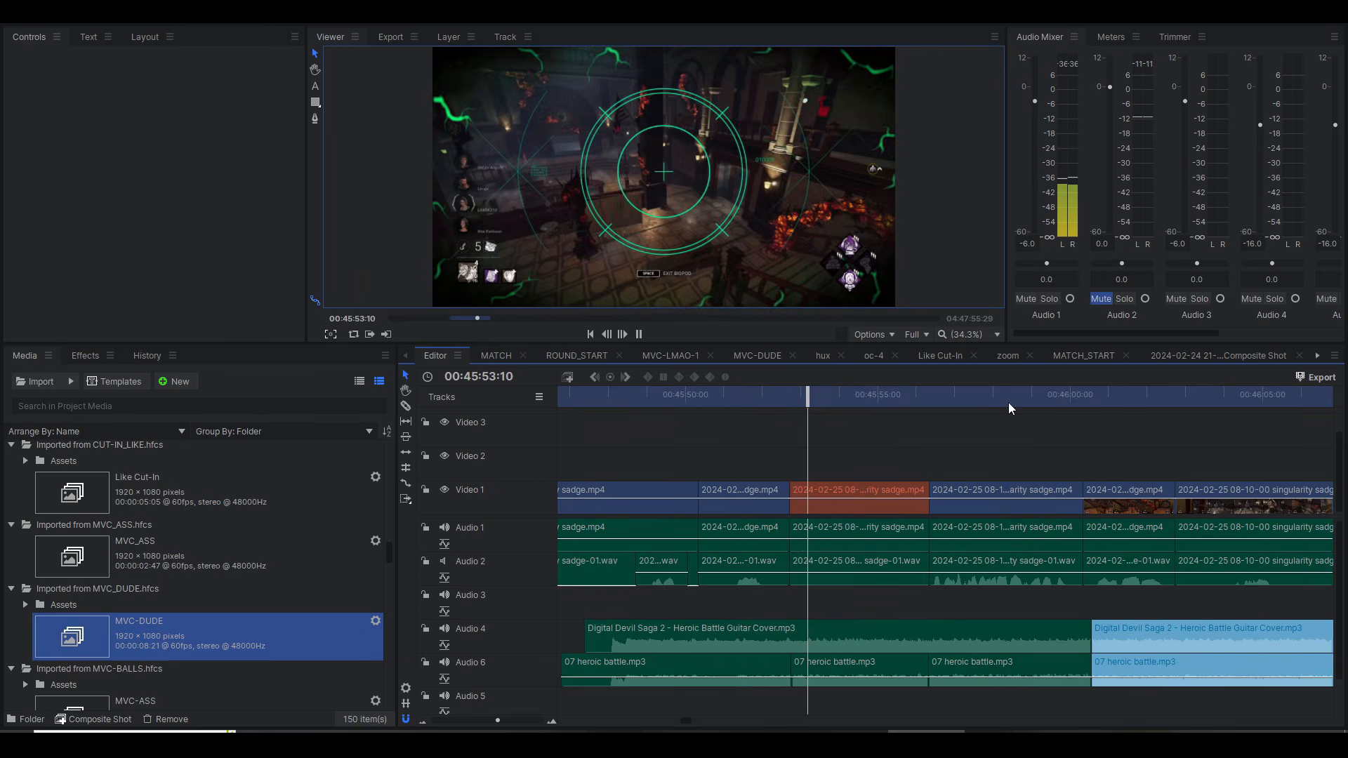
click(1051, 398)
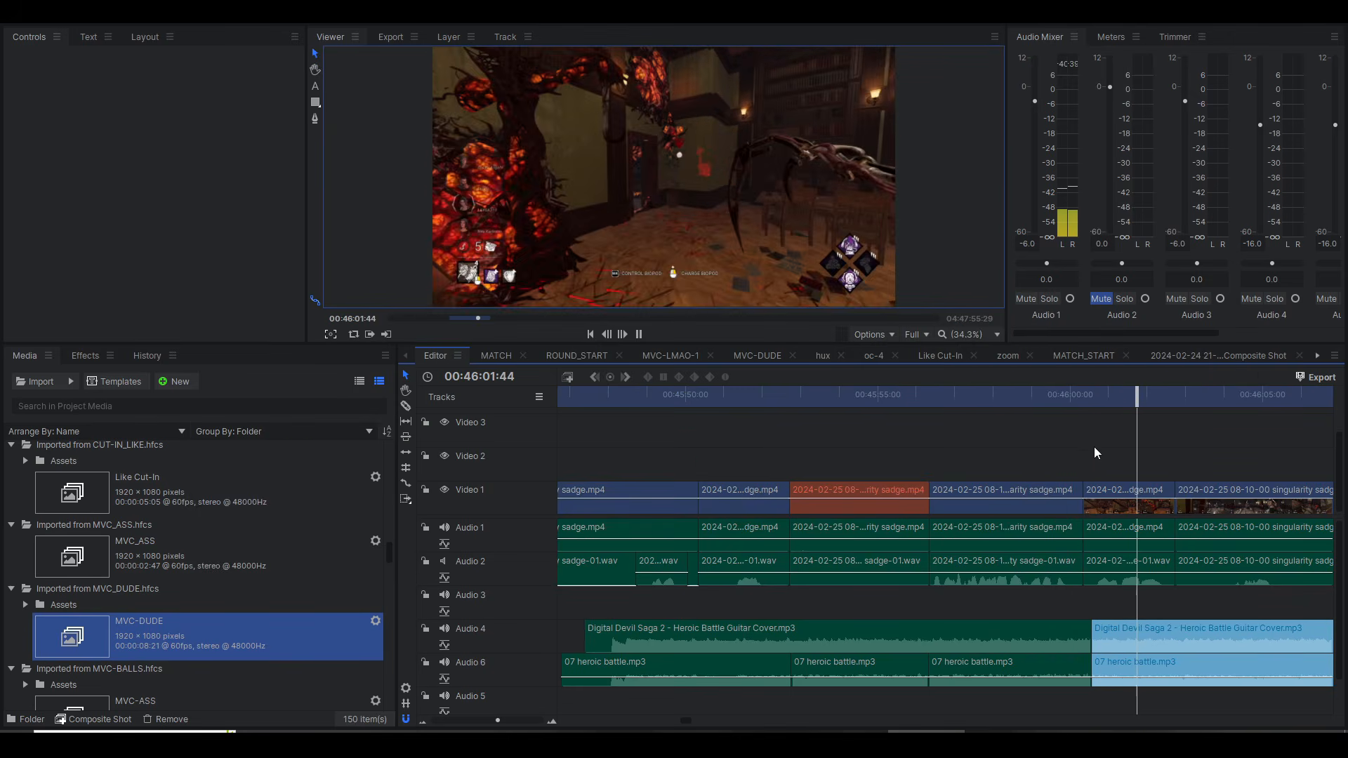
key(space)
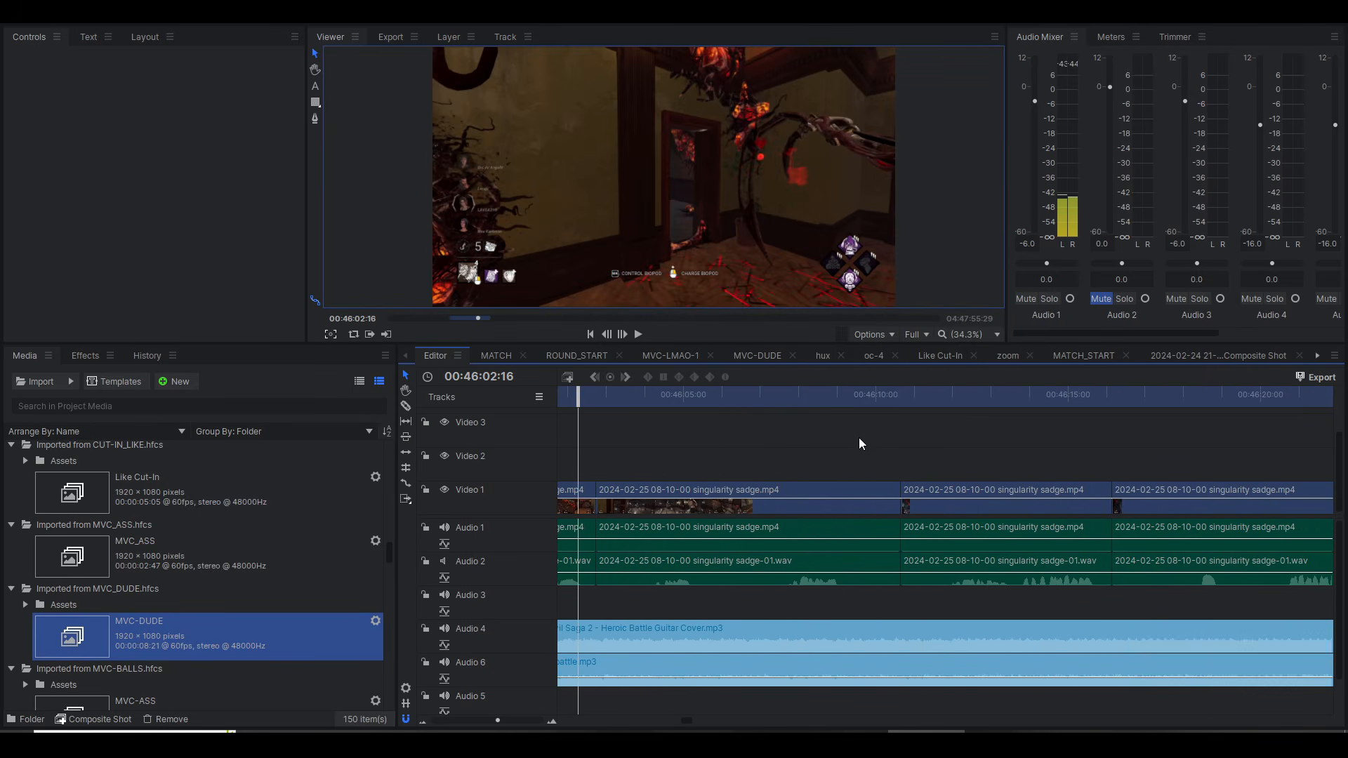
Step: Mute Audio 1 and set the selected Digital Devil Saga 2 guitar cover clip's level to -17 dB
scroll(842, 440, left, 1)
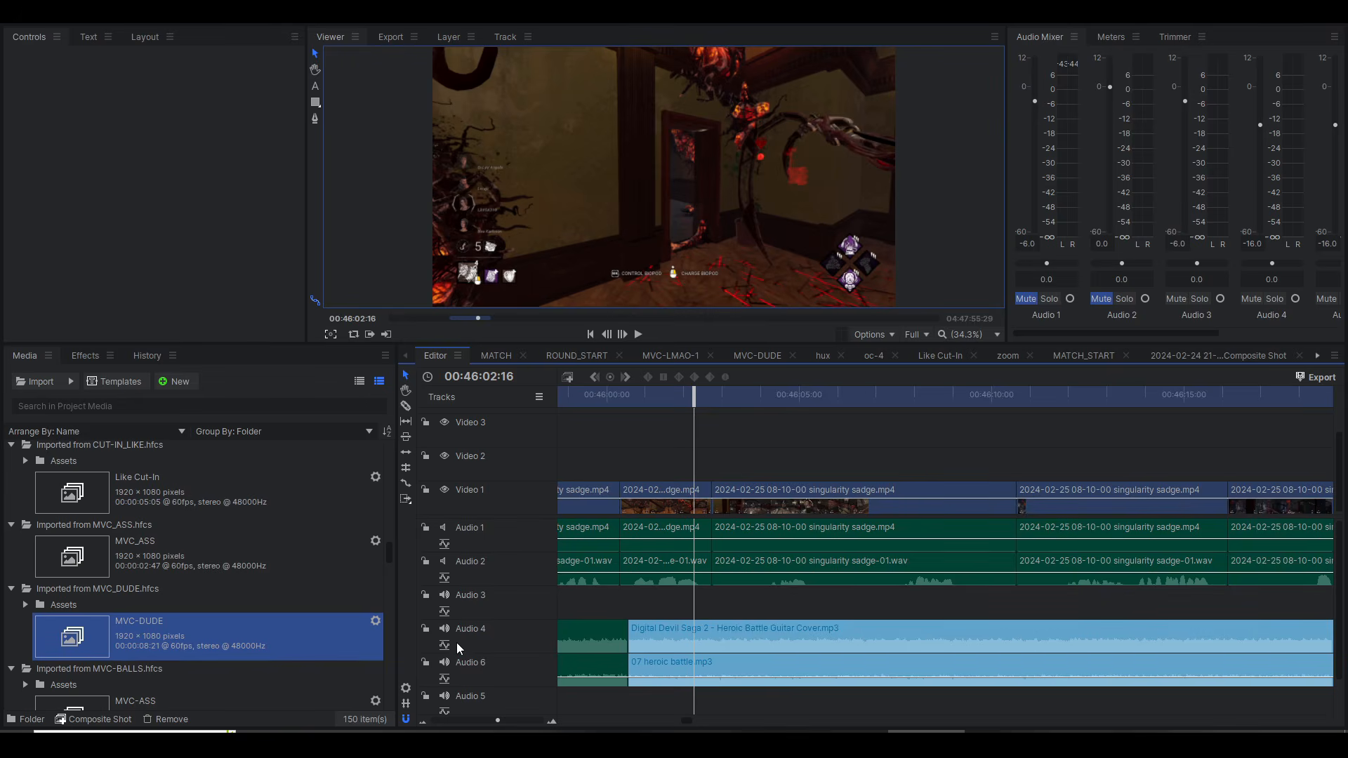
click(857, 634)
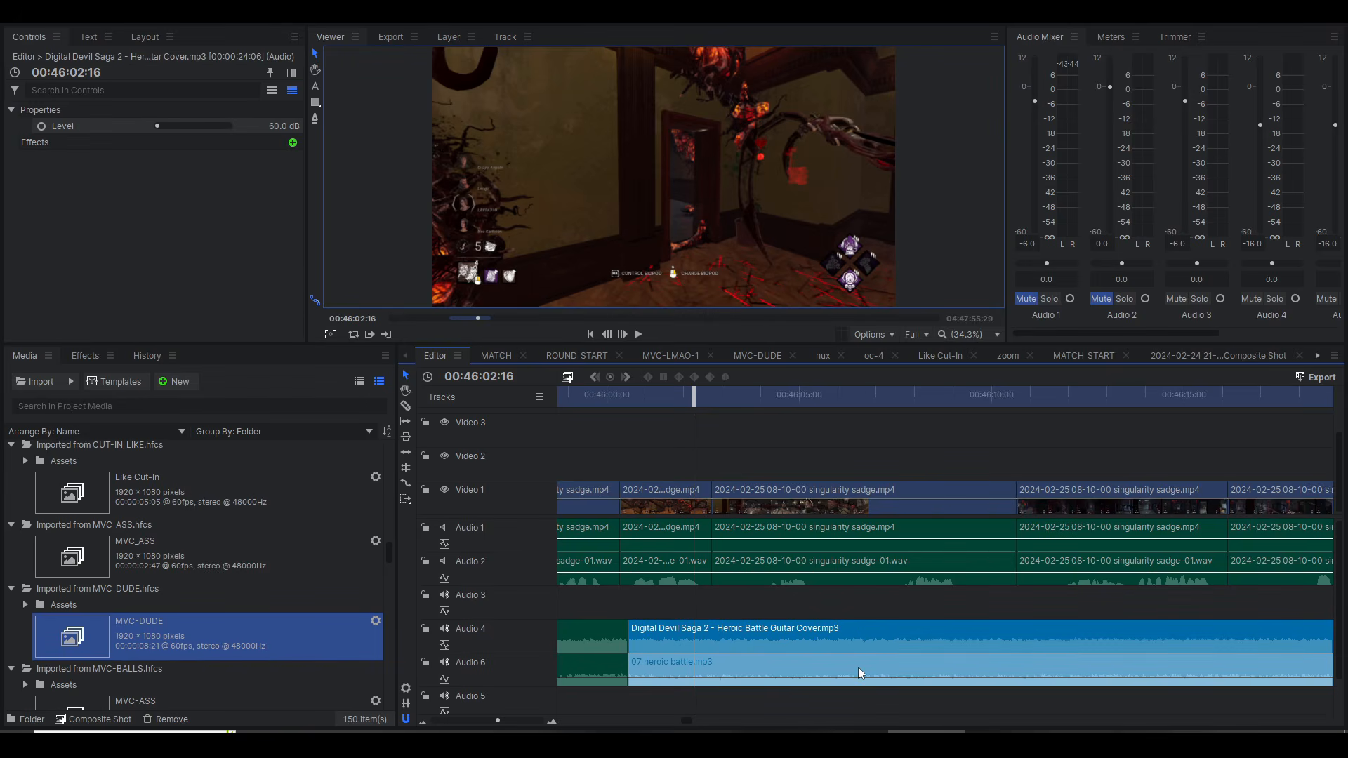
click(859, 668)
click(827, 628)
click(273, 126)
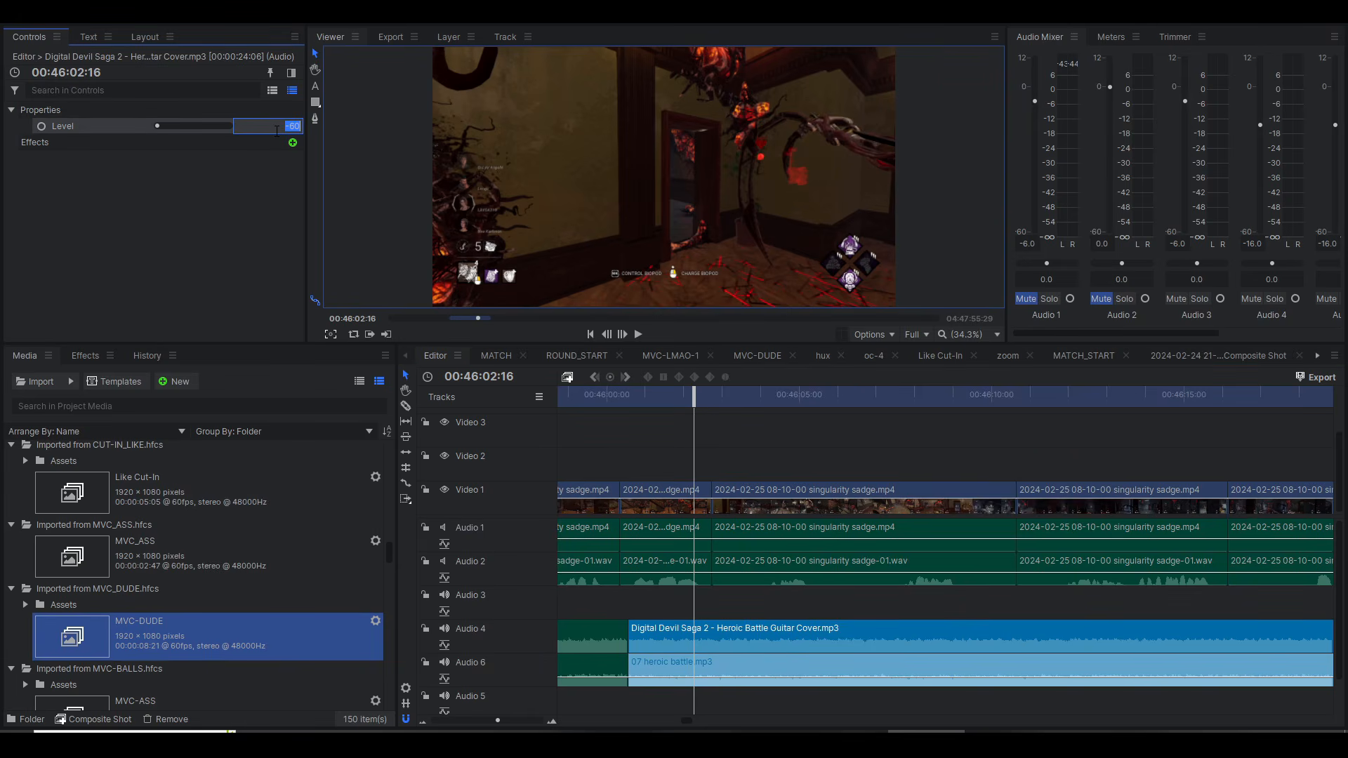
key(Return)
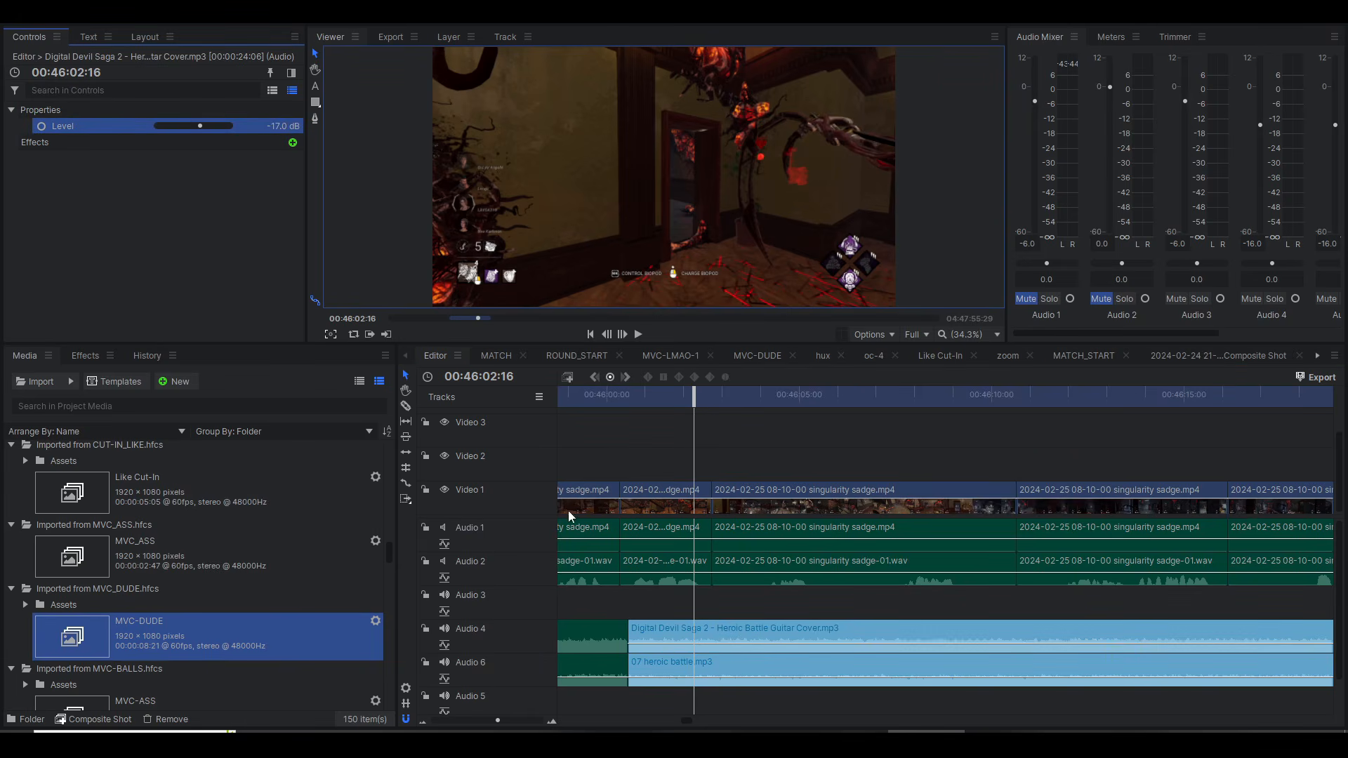
Step: Play from about 46:00 with Audio 4 muted and again with Audio 6 muted to compare the two music tracks
click(445, 629)
click(639, 395)
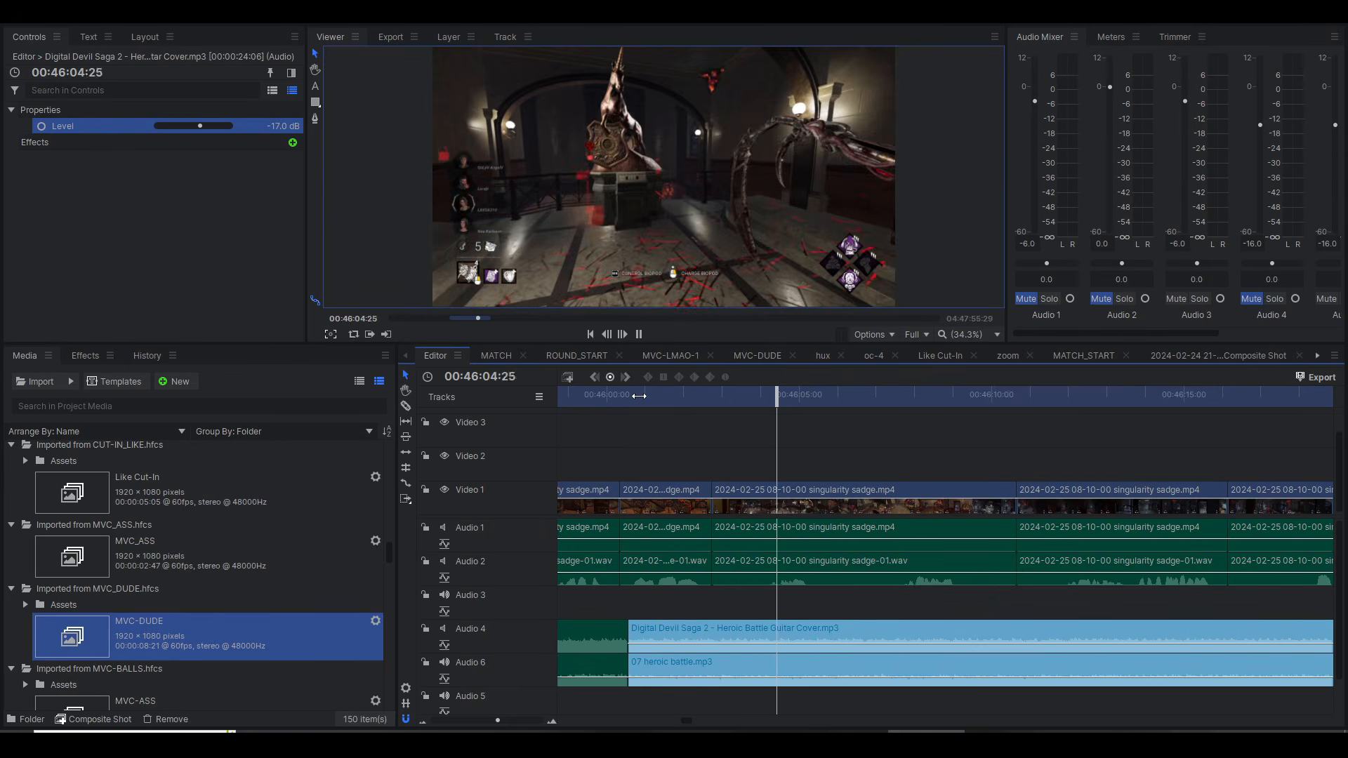
click(639, 395)
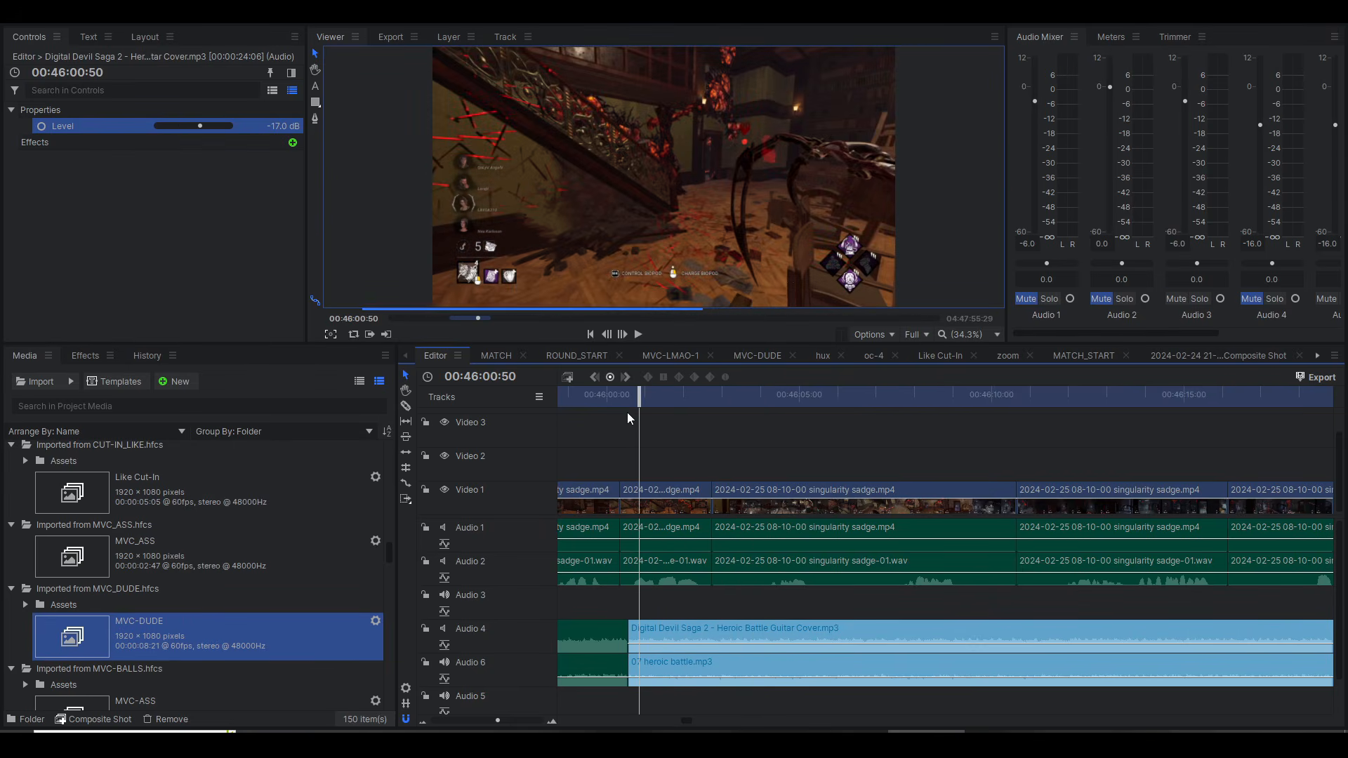
click(446, 667)
key(space)
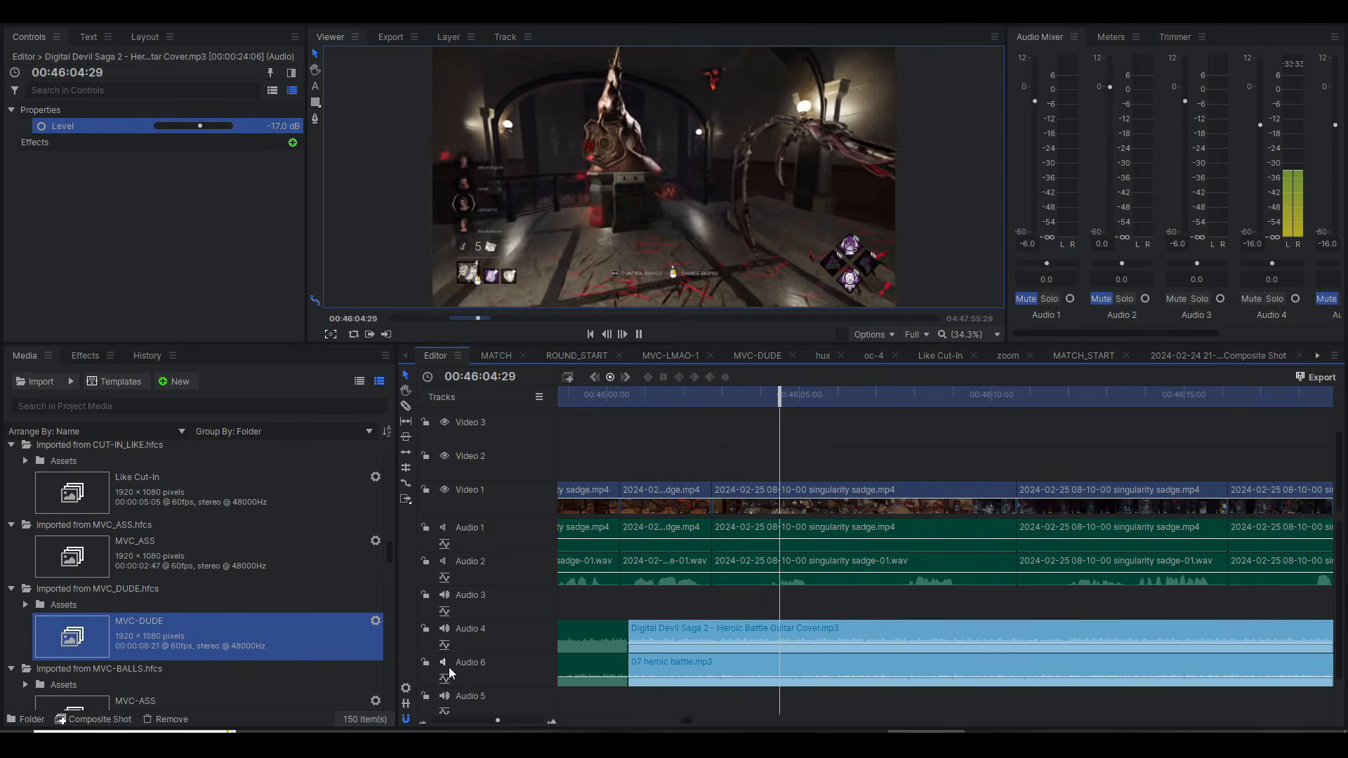
key(space)
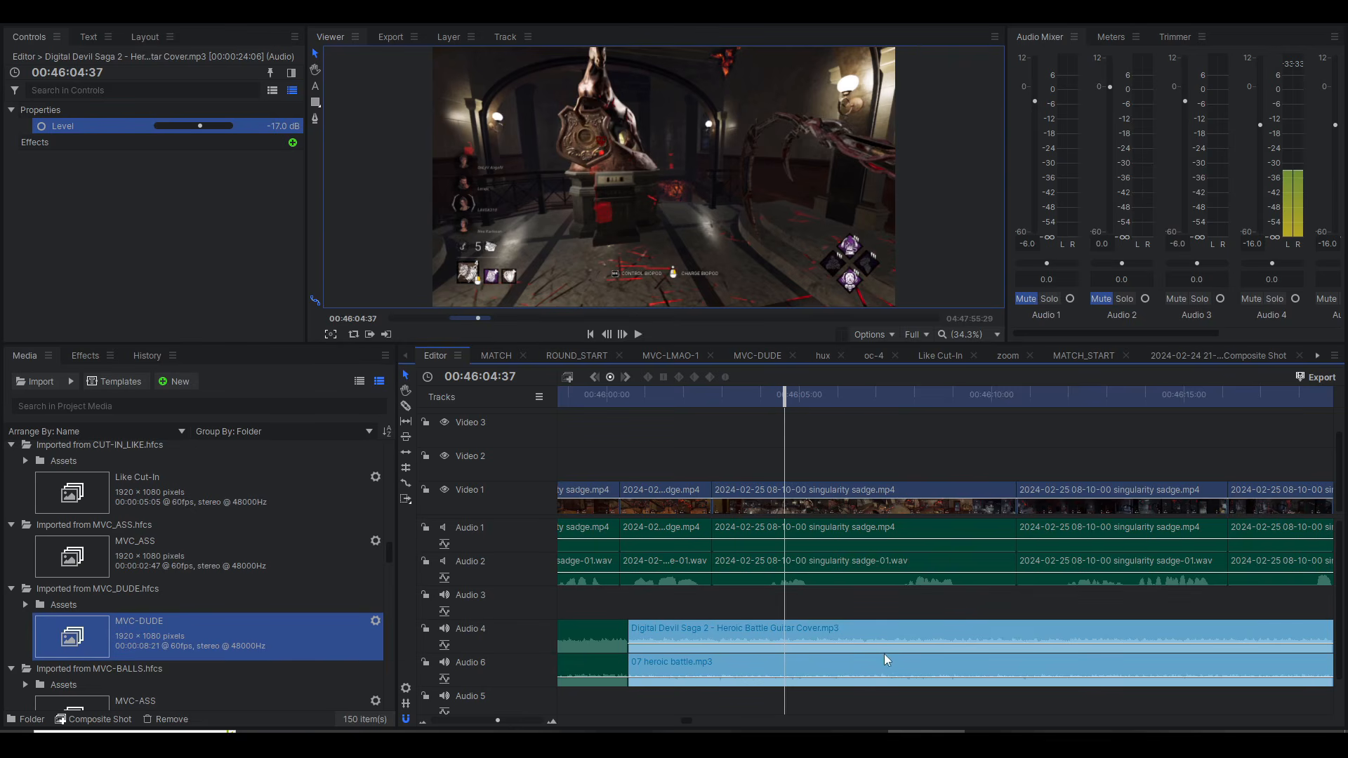
Step: Undo the Digital Devil Saga 2 clip's level change and unmute Audio 1 and Audio 2
drag(883, 654, 867, 655)
scroll(1081, 616, down, 4)
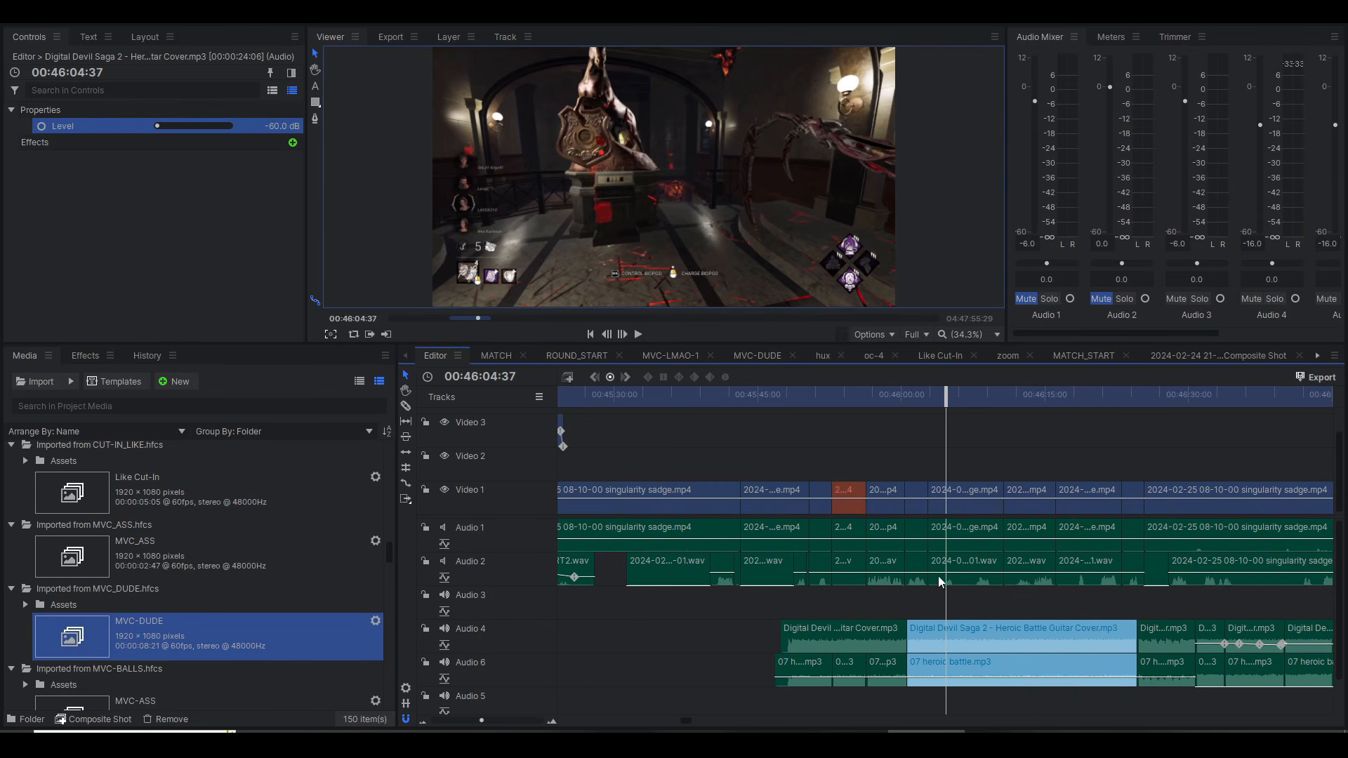
key(space)
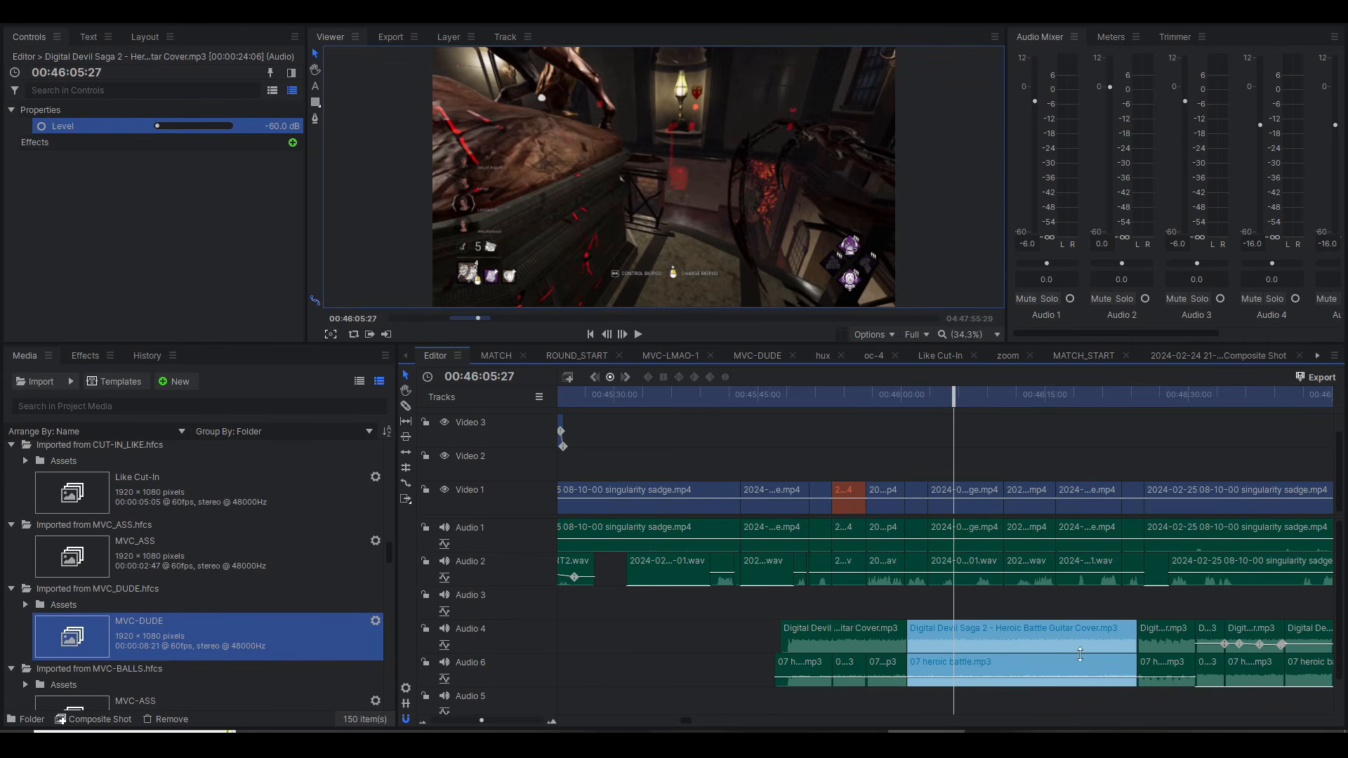
Step: Play the section from 46:25 to 46:33 to check how the guitar cover on Audio 4 comes in over the gameplay
click(1187, 393)
scroll(1224, 462, up, 5)
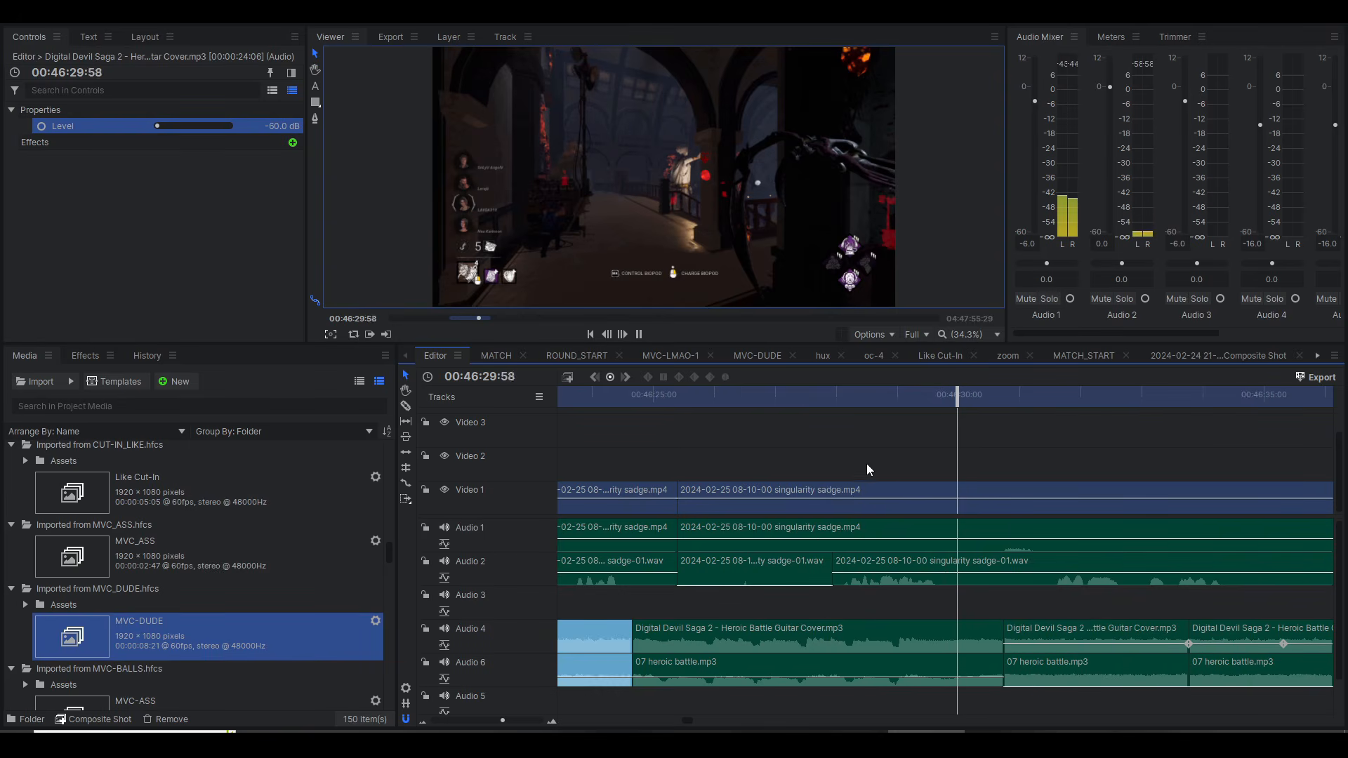
key(space)
click(676, 398)
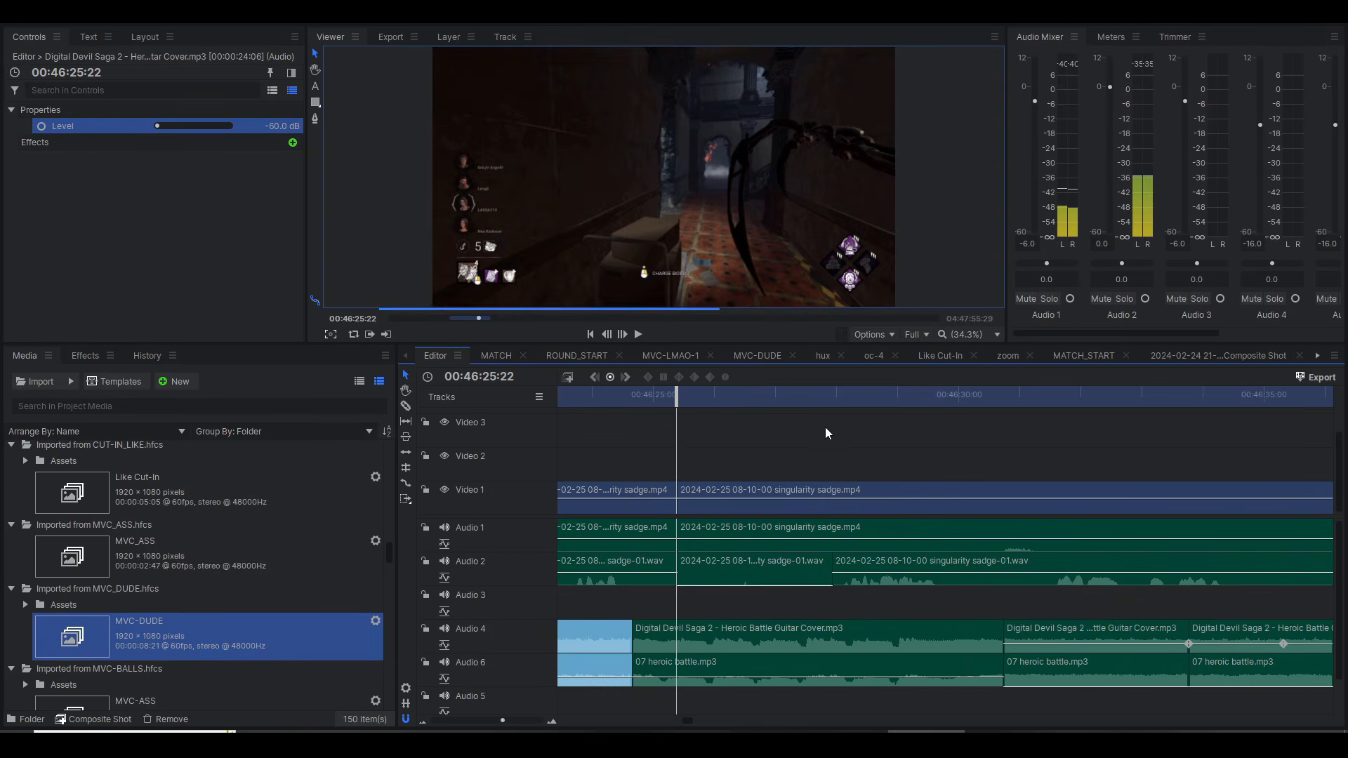
key(space)
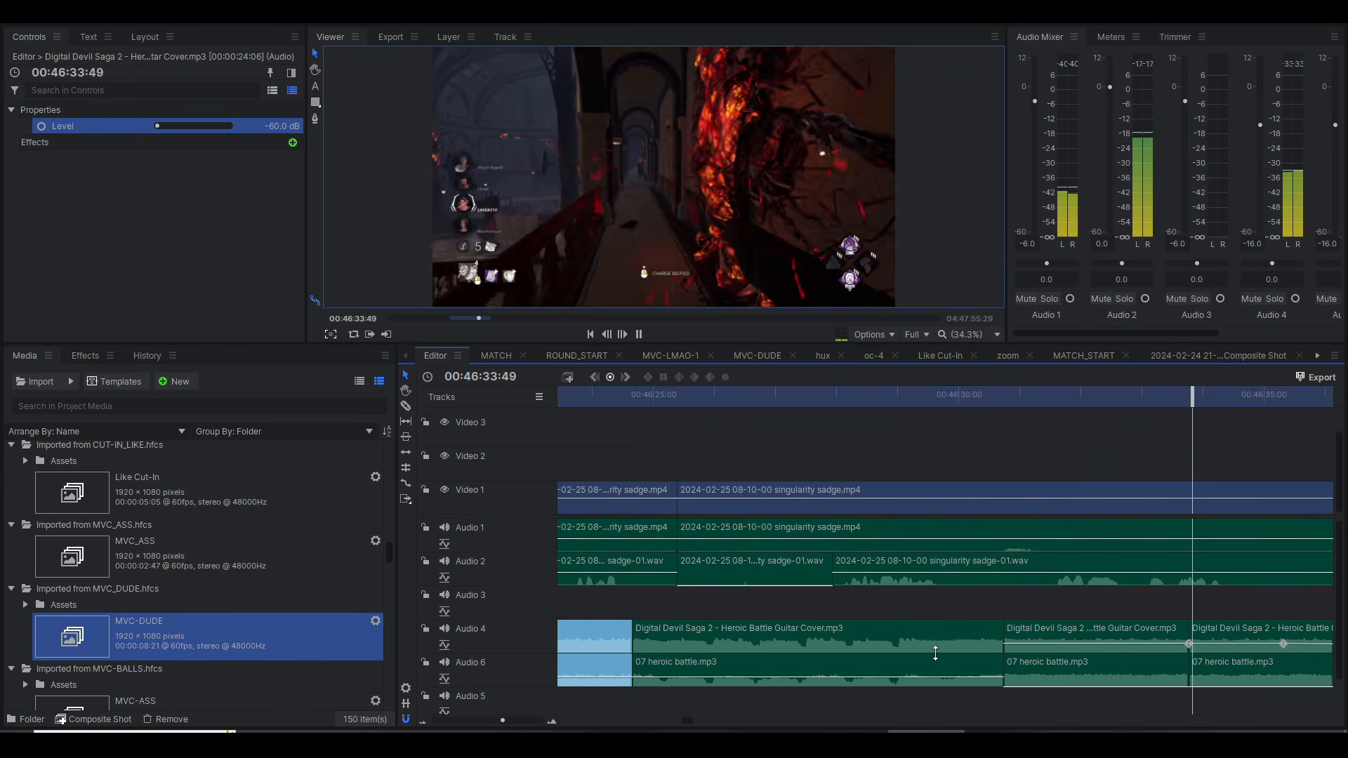
key(space)
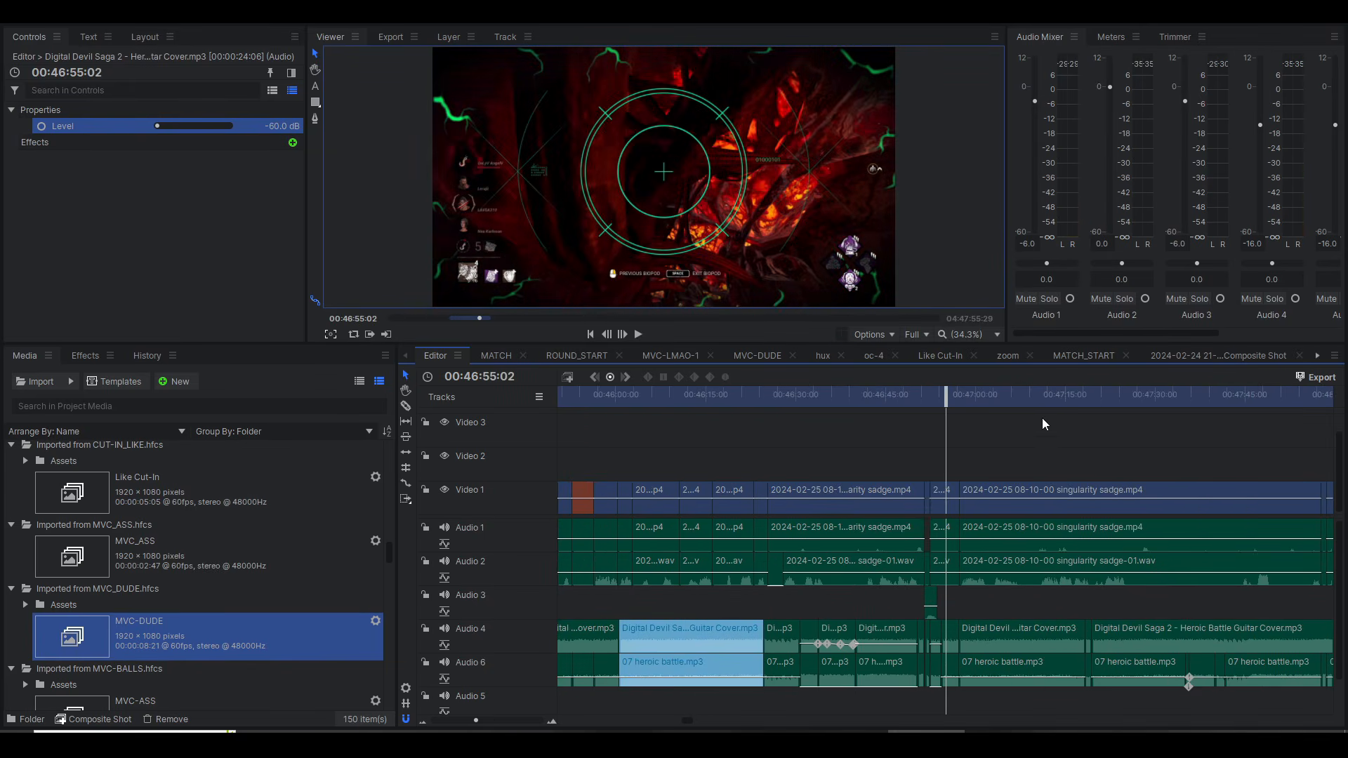
Step: Play the timeline around 47:17 to examine the paired music clips on Audio 4 and Audio 6
scroll(315, 555, up, 5)
scroll(315, 555, up, 5)
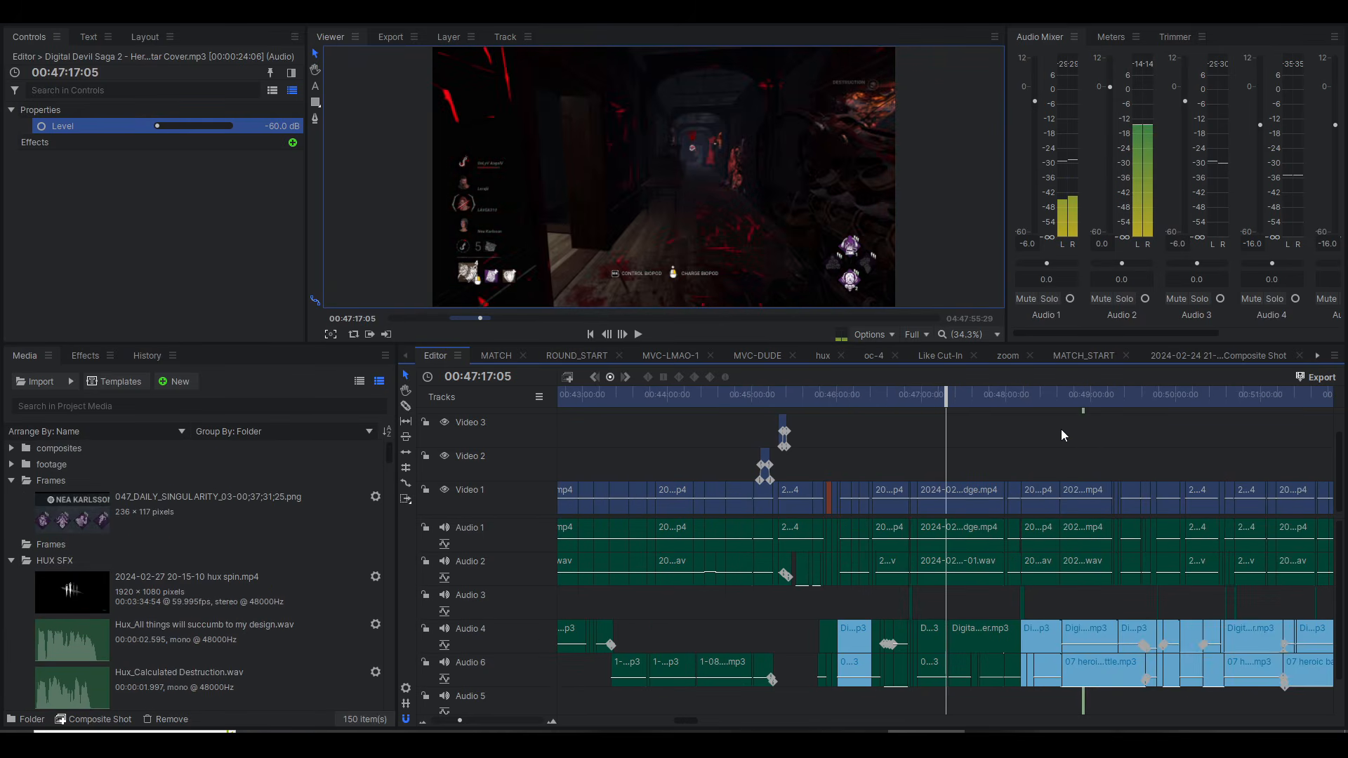
scroll(1062, 430, up, 5)
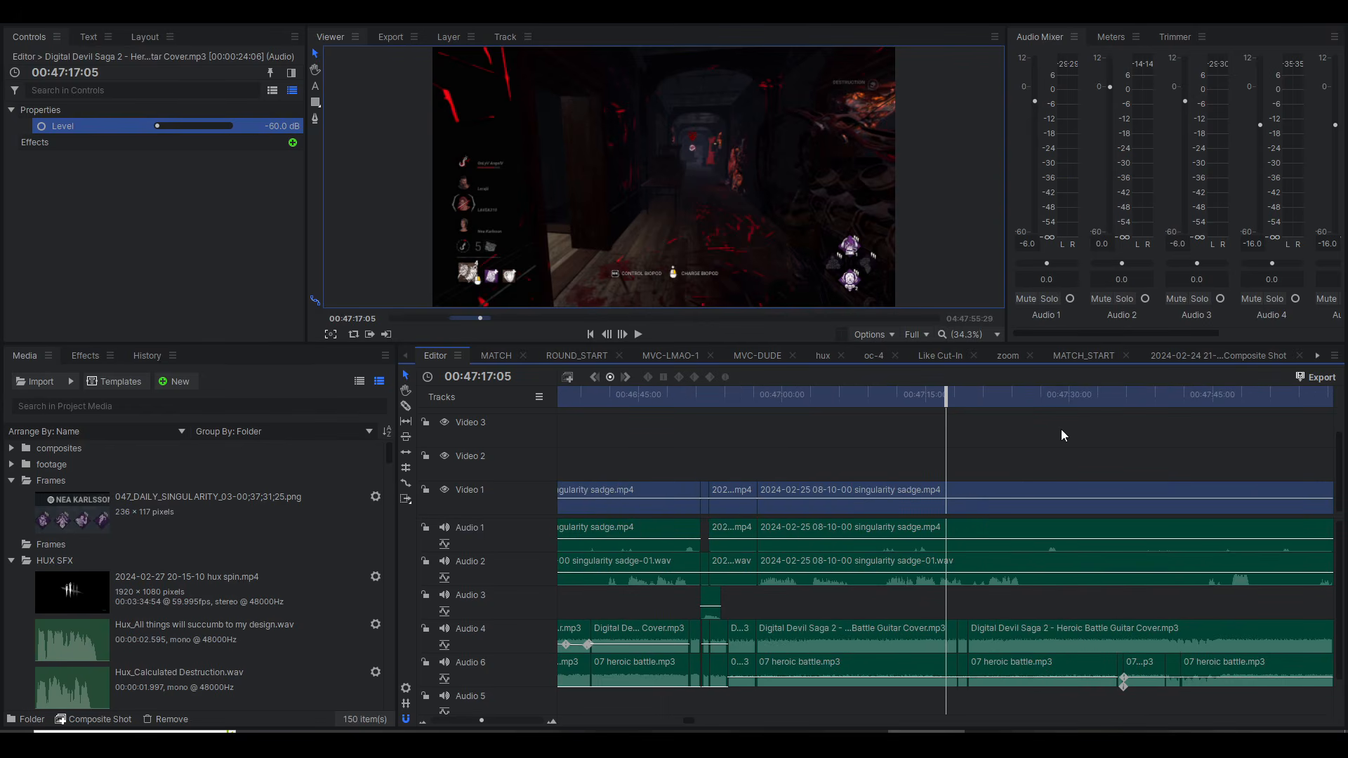
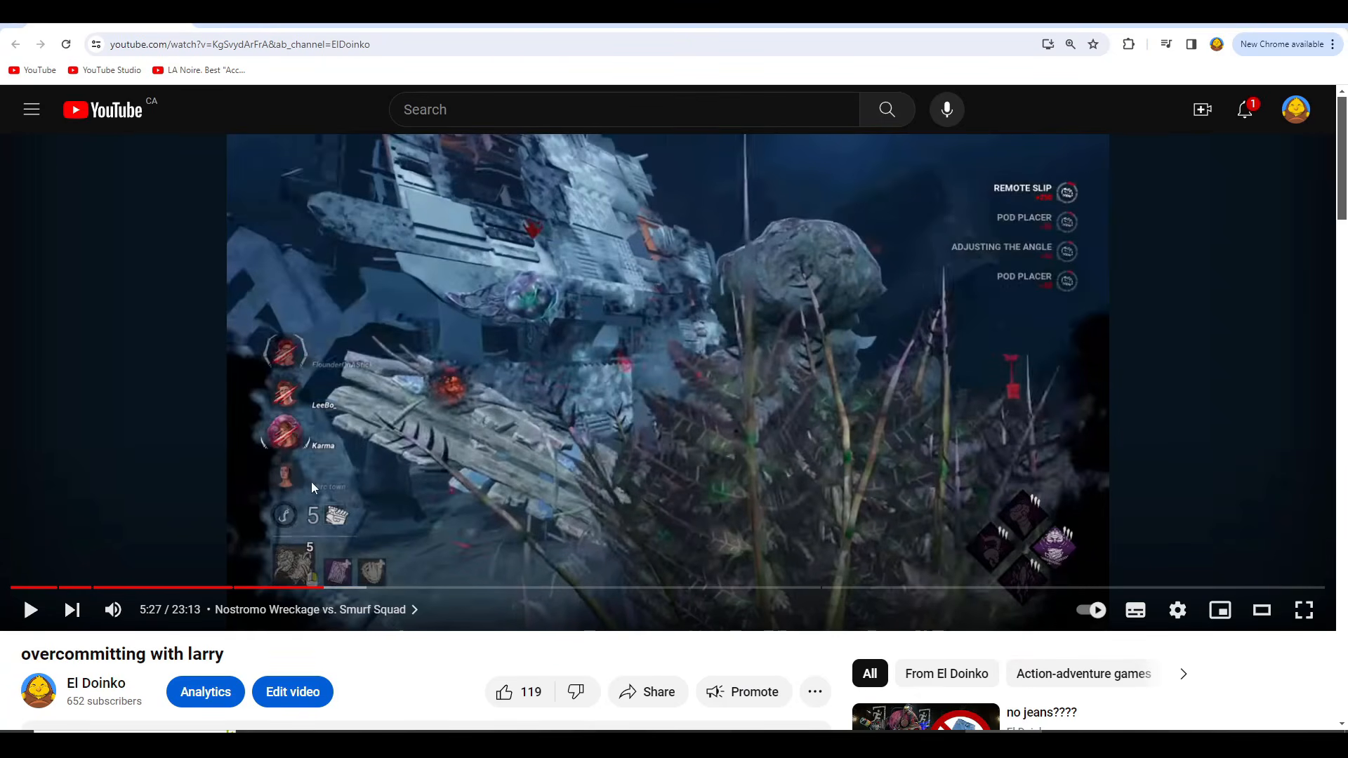
Step: Open the channel that published "overcommitting with larry" and display its uploaded videos
scroll(313, 486, down, 3)
click(111, 476)
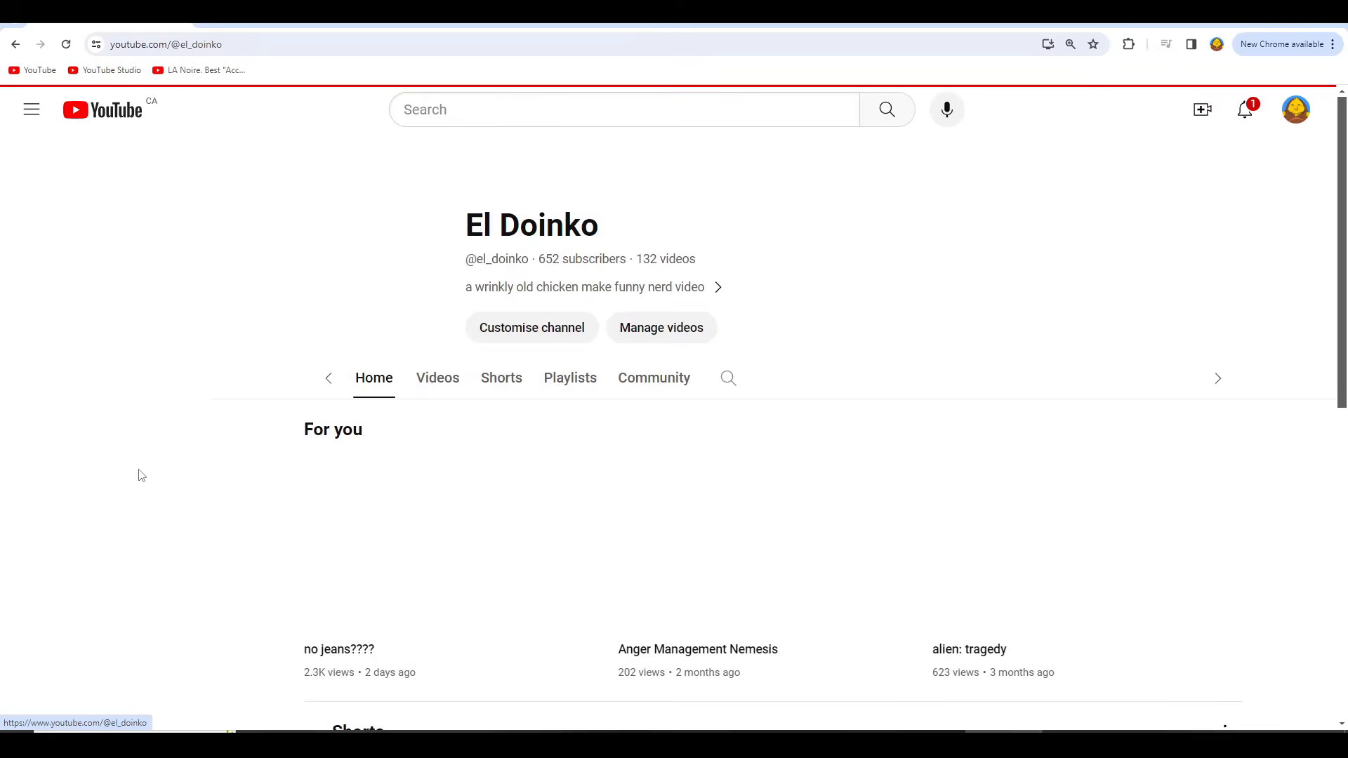
click(389, 331)
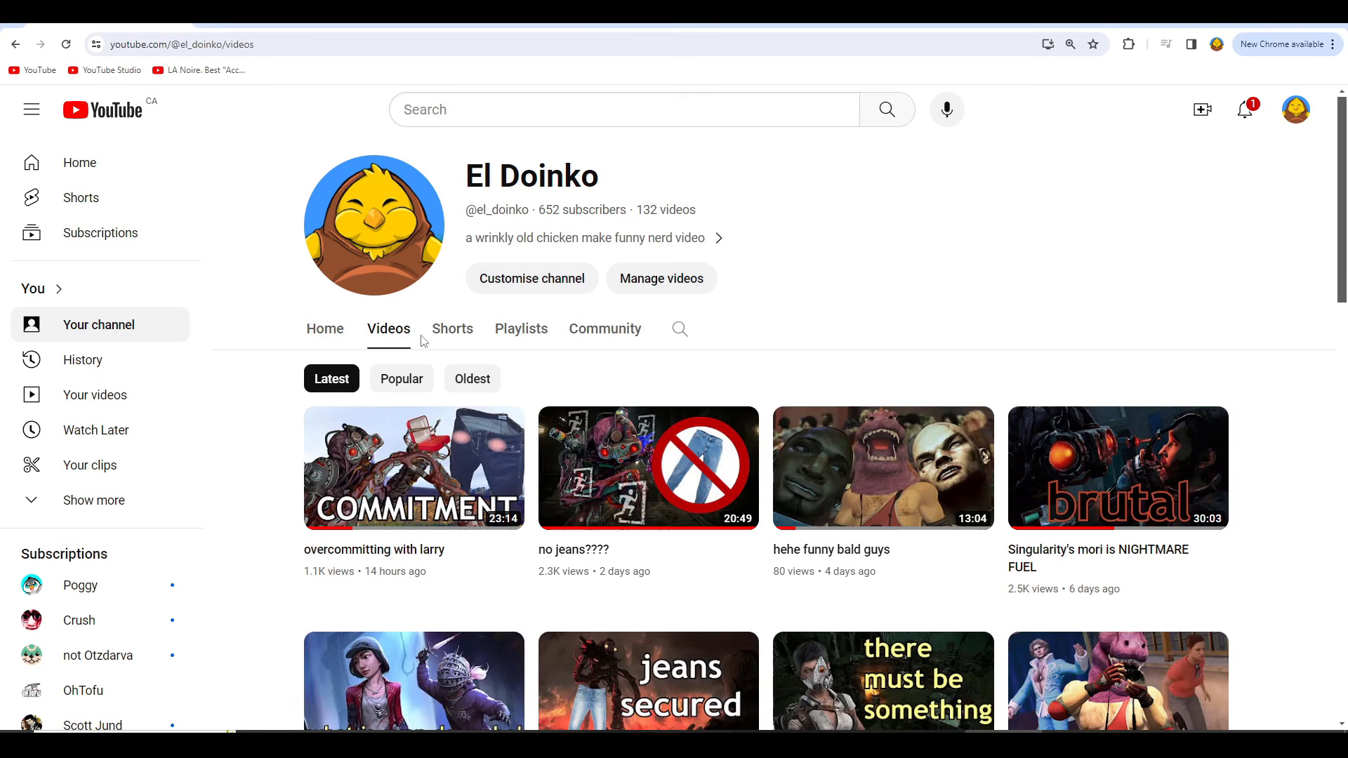
Step: Look through the channel's recent uploads, from "overcommitting with larry" down to "alien: tragedy"
scroll(572, 429, down, 3)
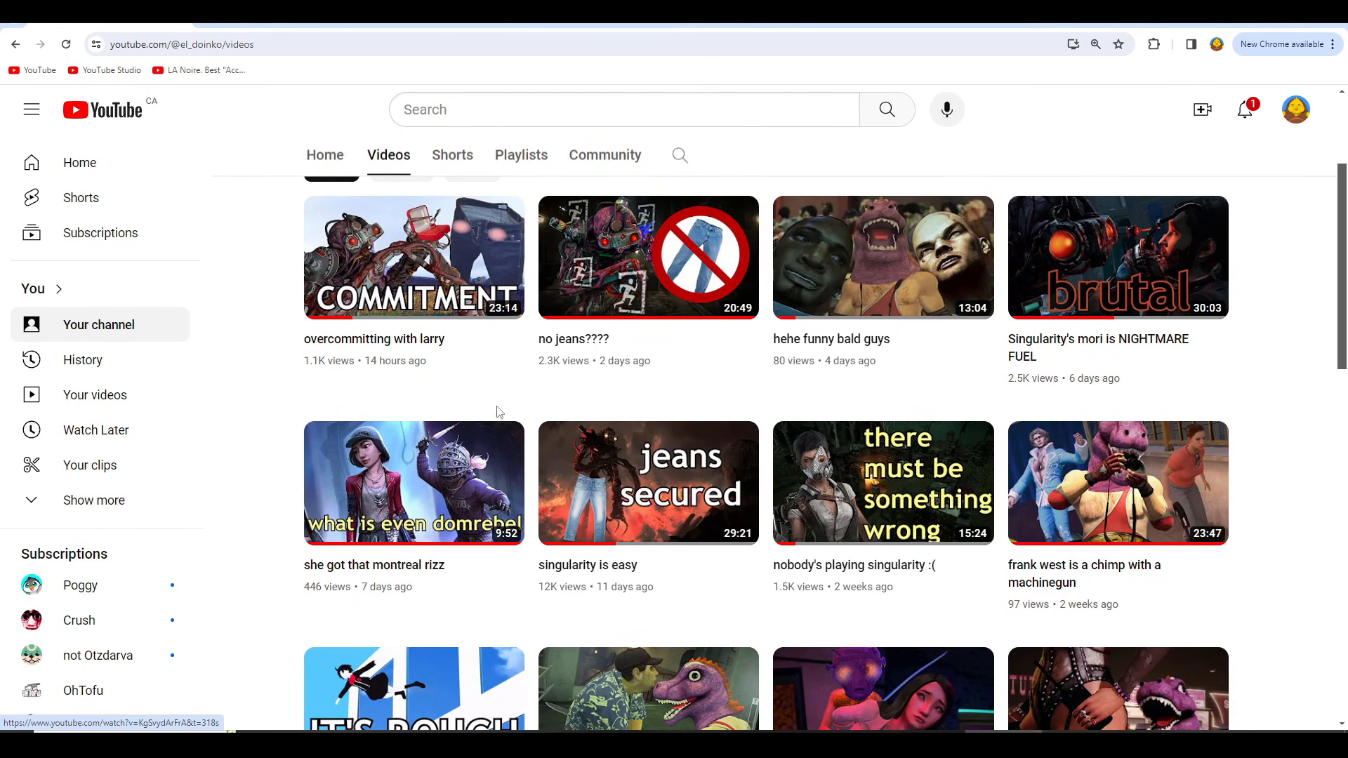
scroll(506, 291, down, 1)
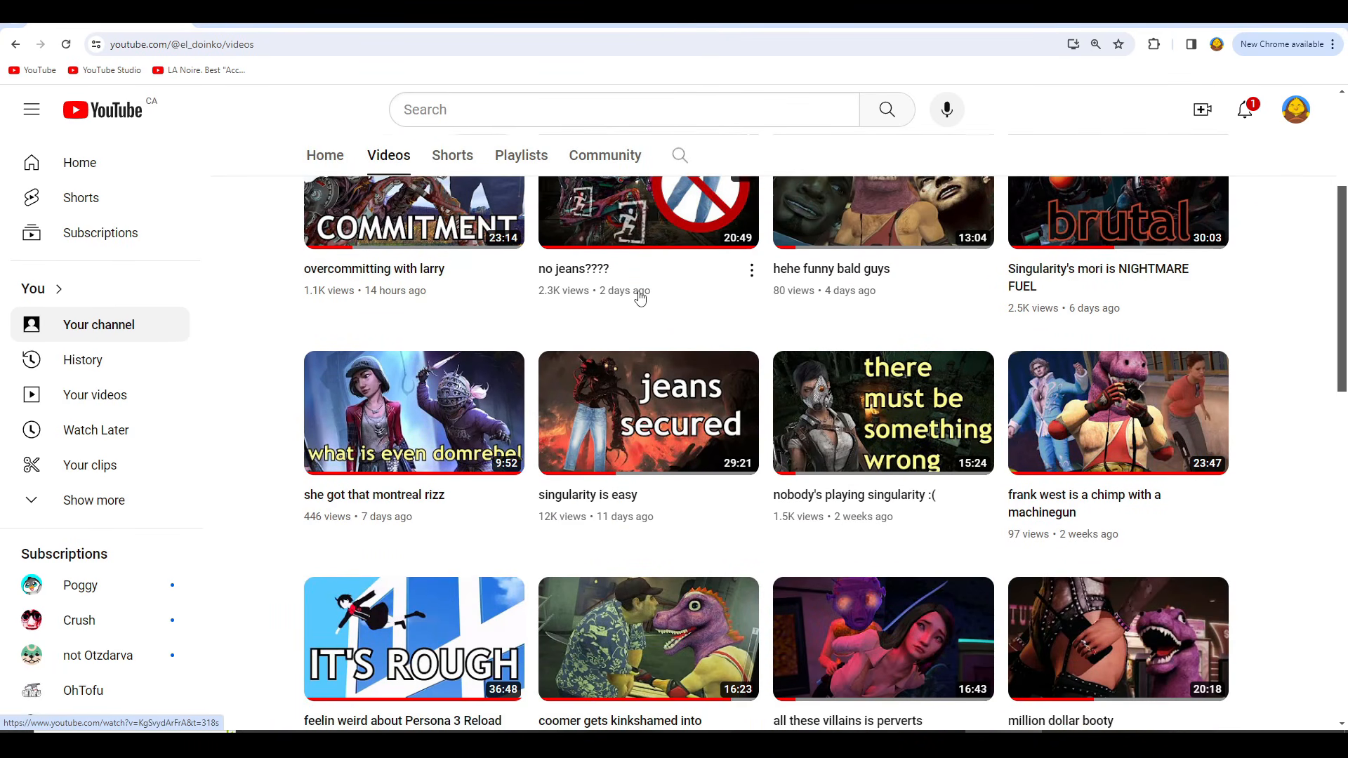
scroll(651, 298, up, 1)
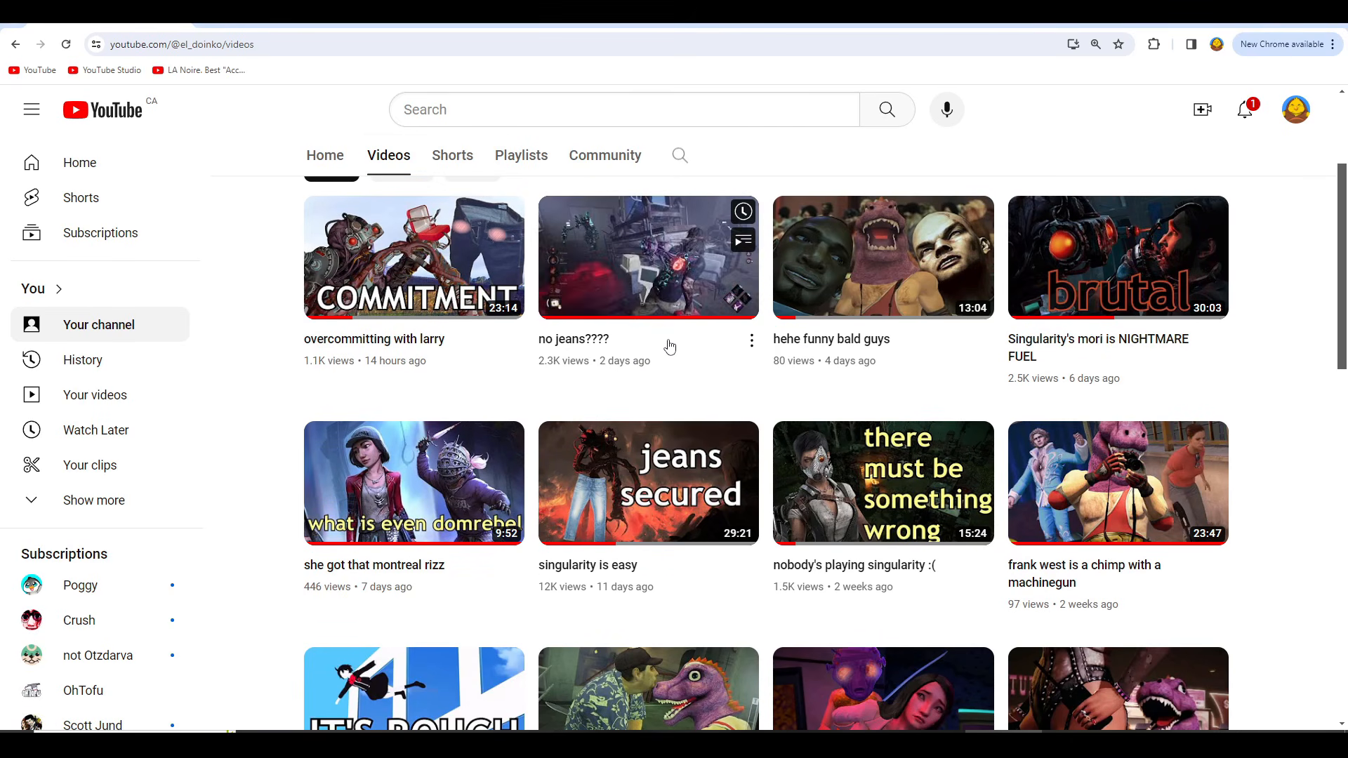
scroll(669, 346, down, 2)
scroll(669, 491, up, 2)
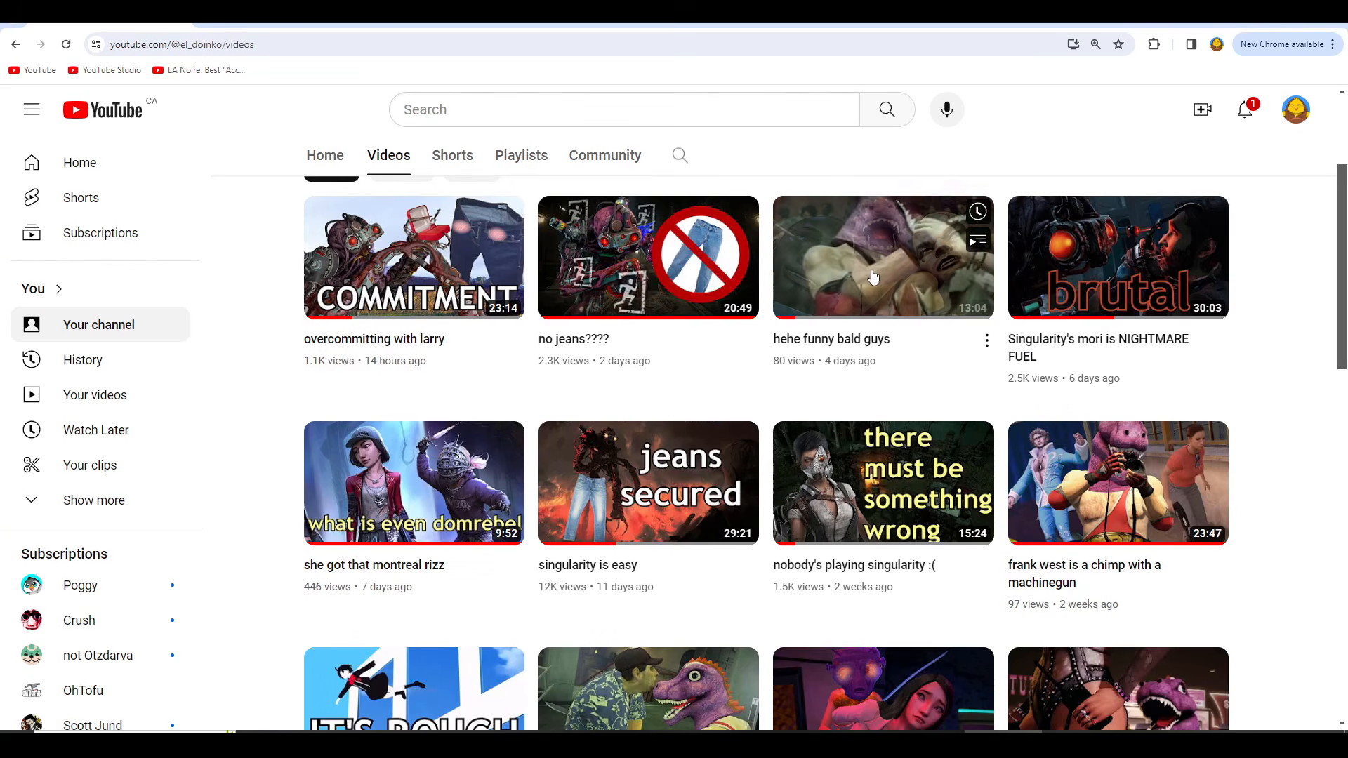
scroll(868, 267, down, 8)
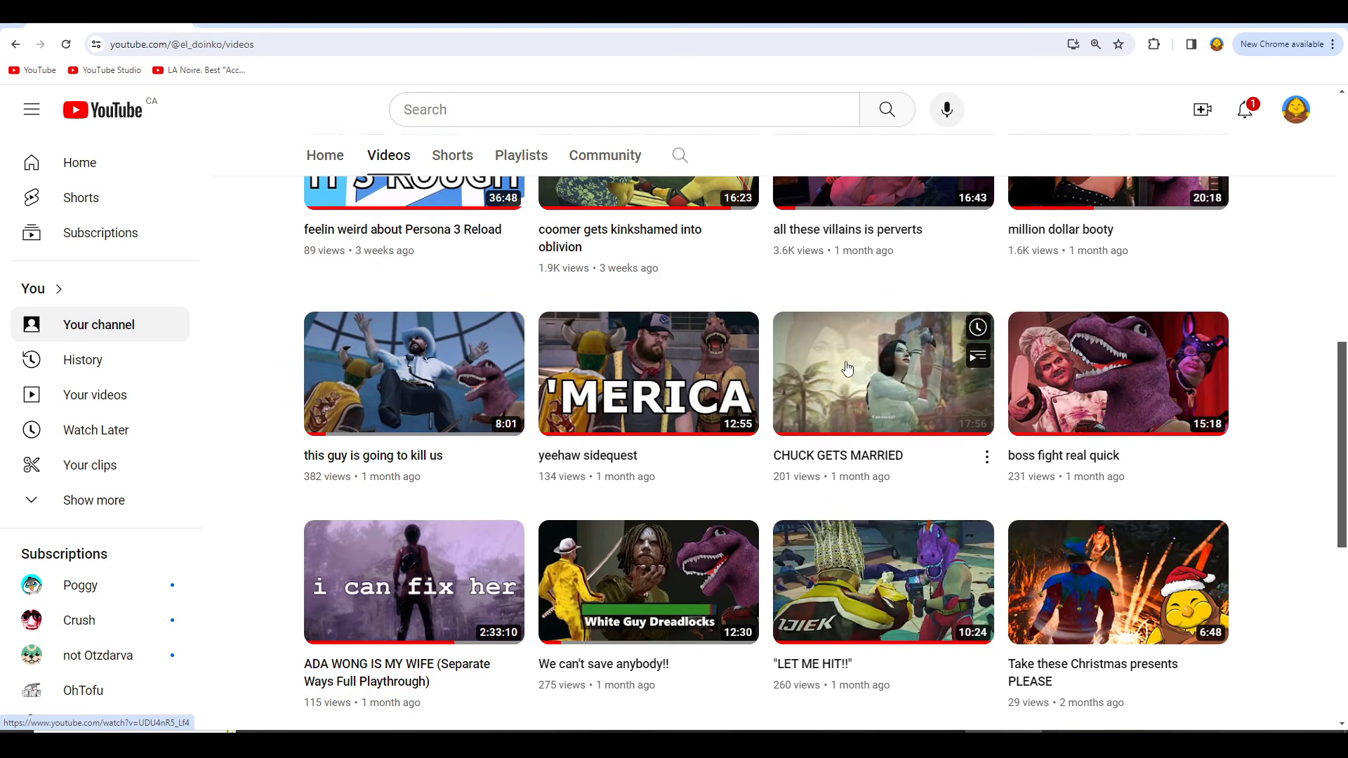
scroll(858, 386, down, 2)
scroll(685, 274, down, 1)
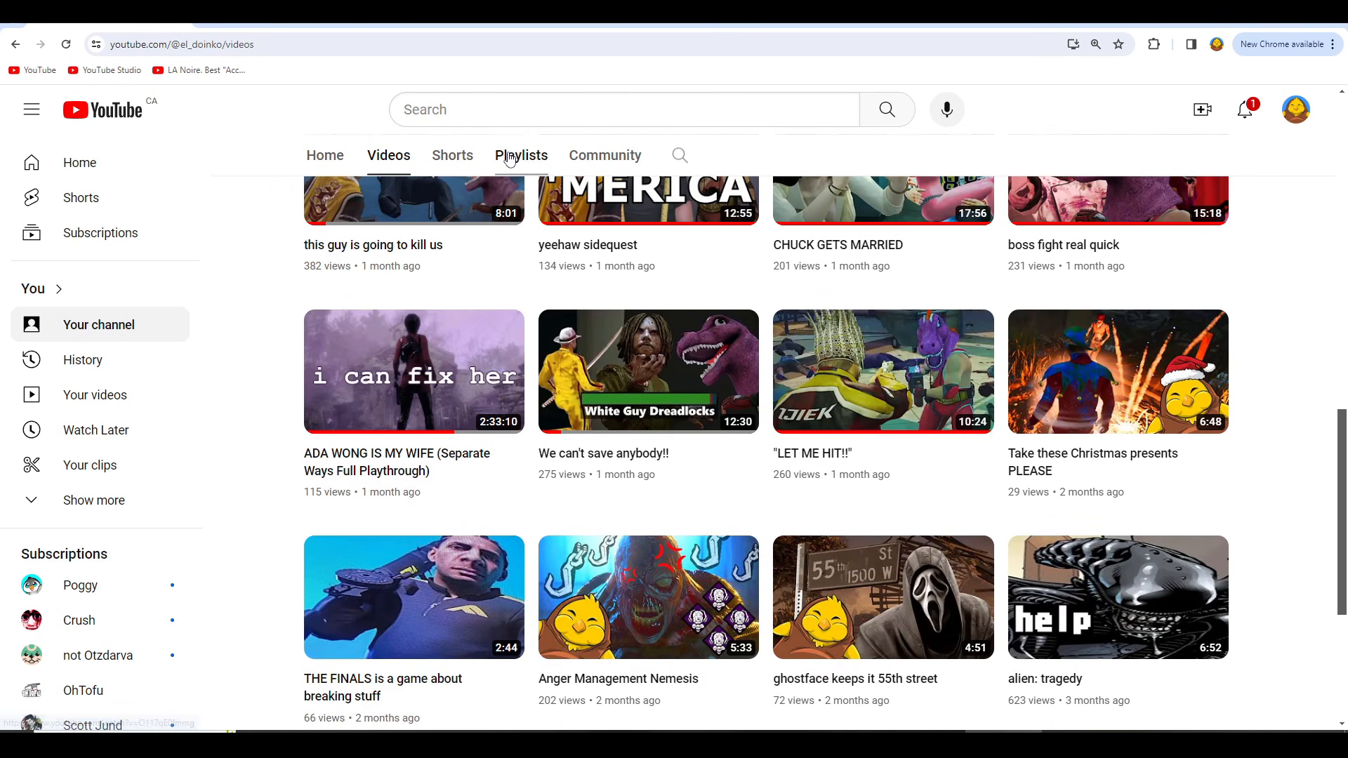
Step: Check the channel's created playlists and return to its uploads to examine the videos around "CHUCK GETS MARRIED" and "LET ME HIT!!"
scroll(406, 405, down, 2)
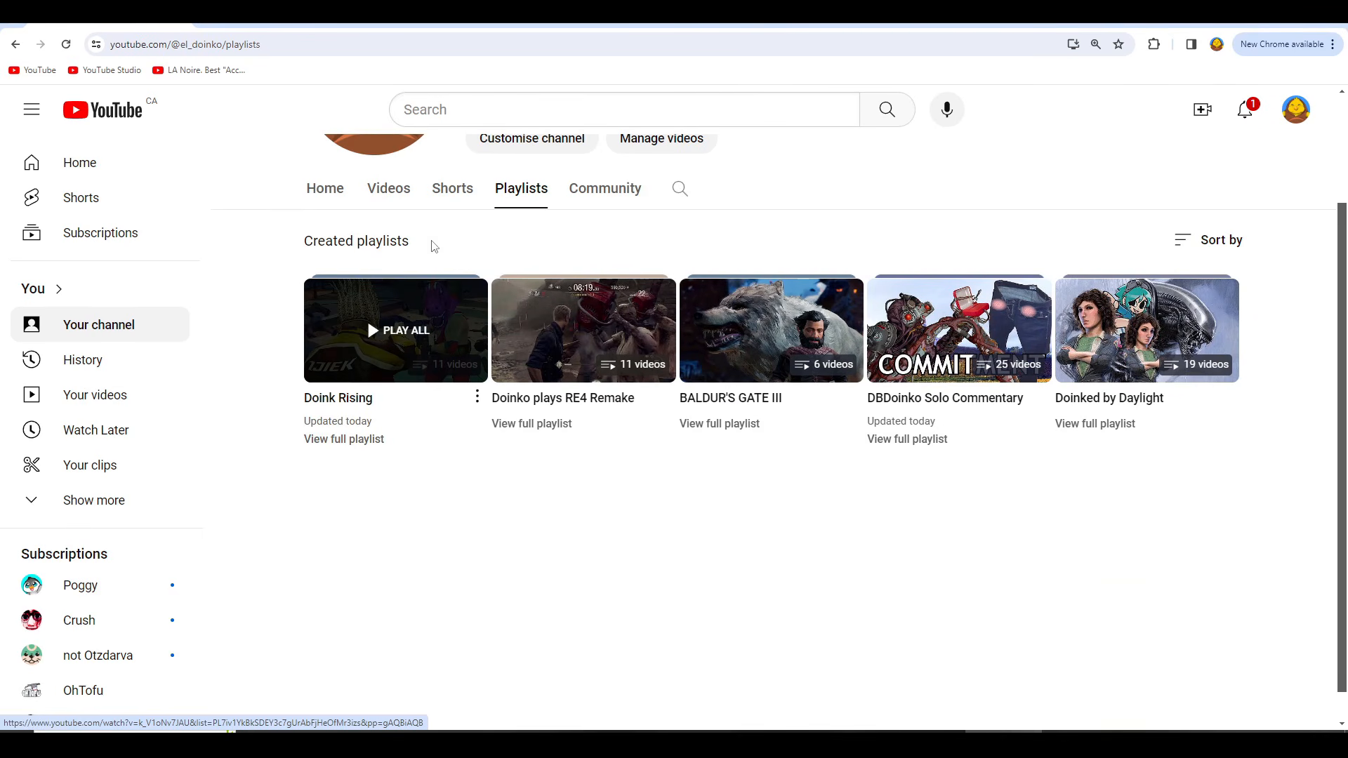
click(390, 191)
scroll(711, 481, down, 6)
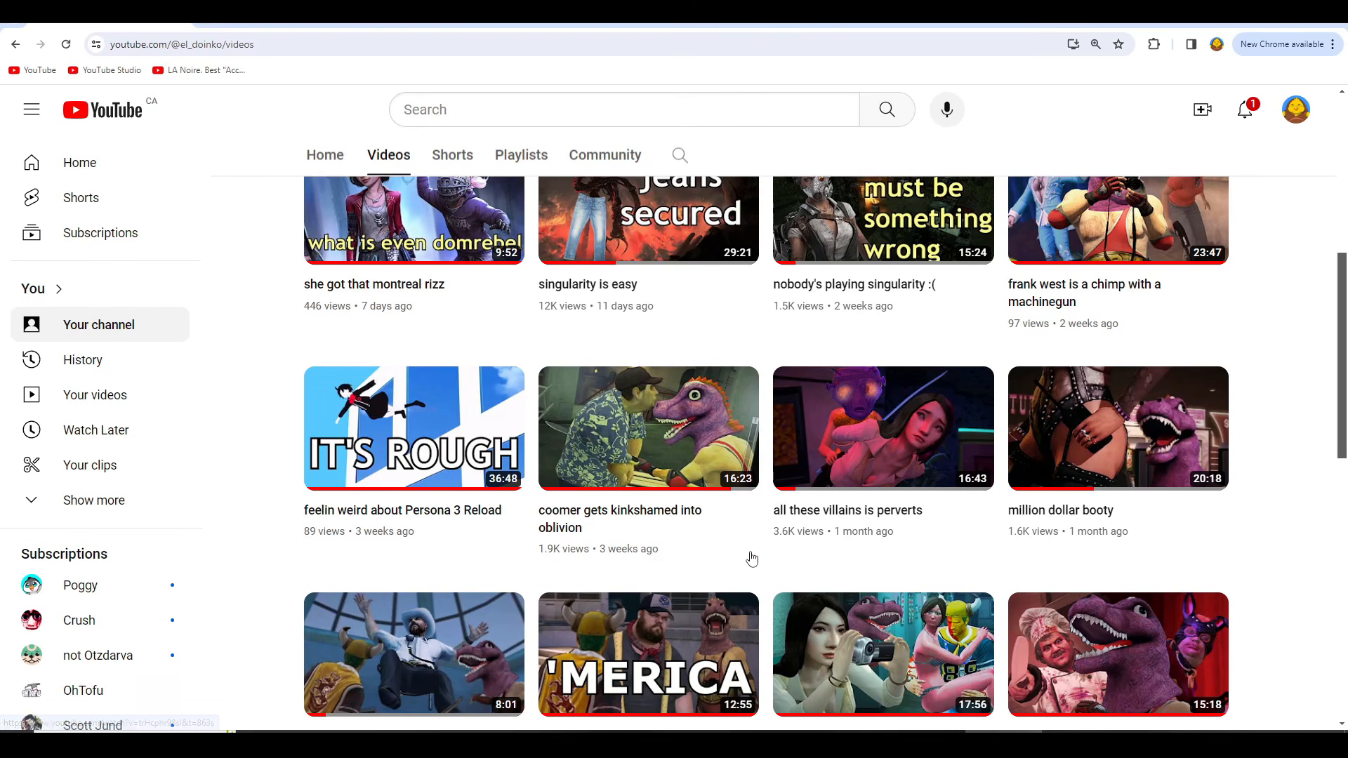
scroll(752, 555, down, 2)
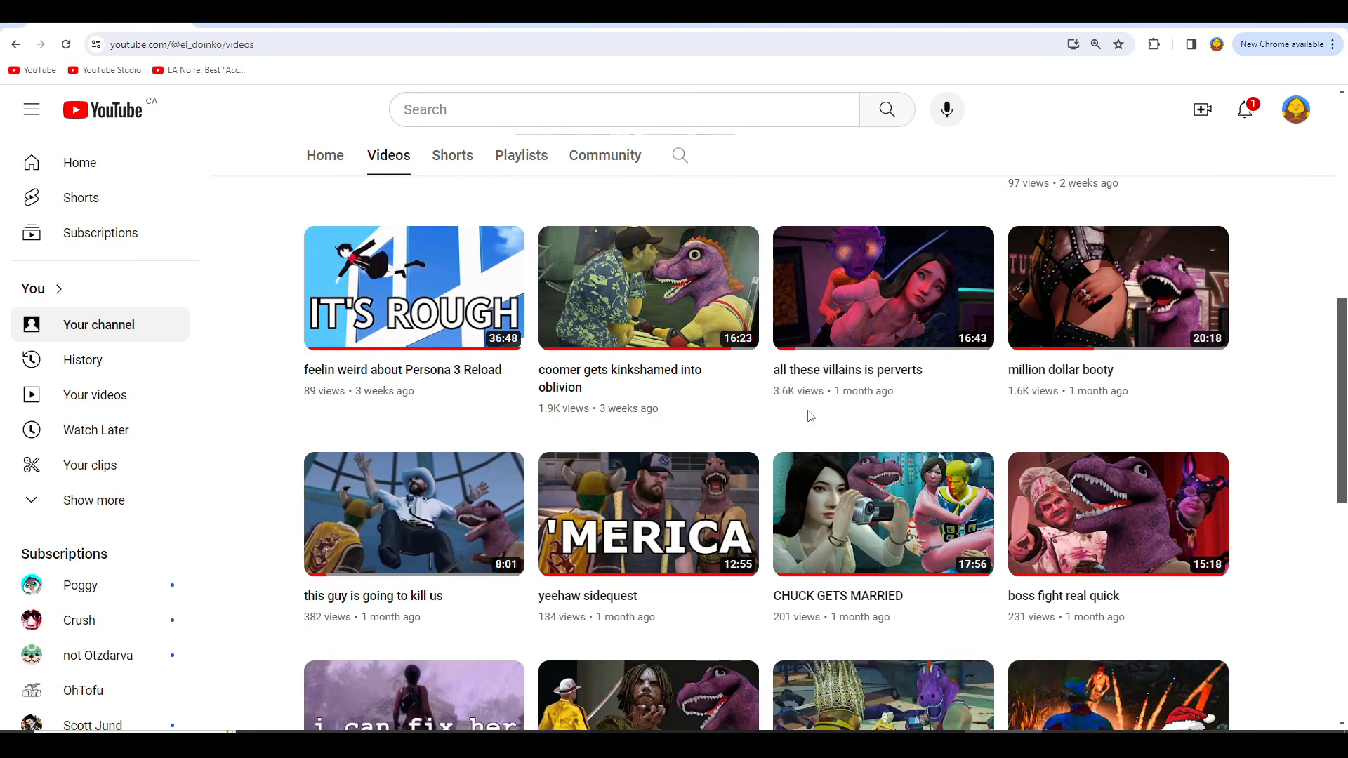
scroll(807, 415, down, 2)
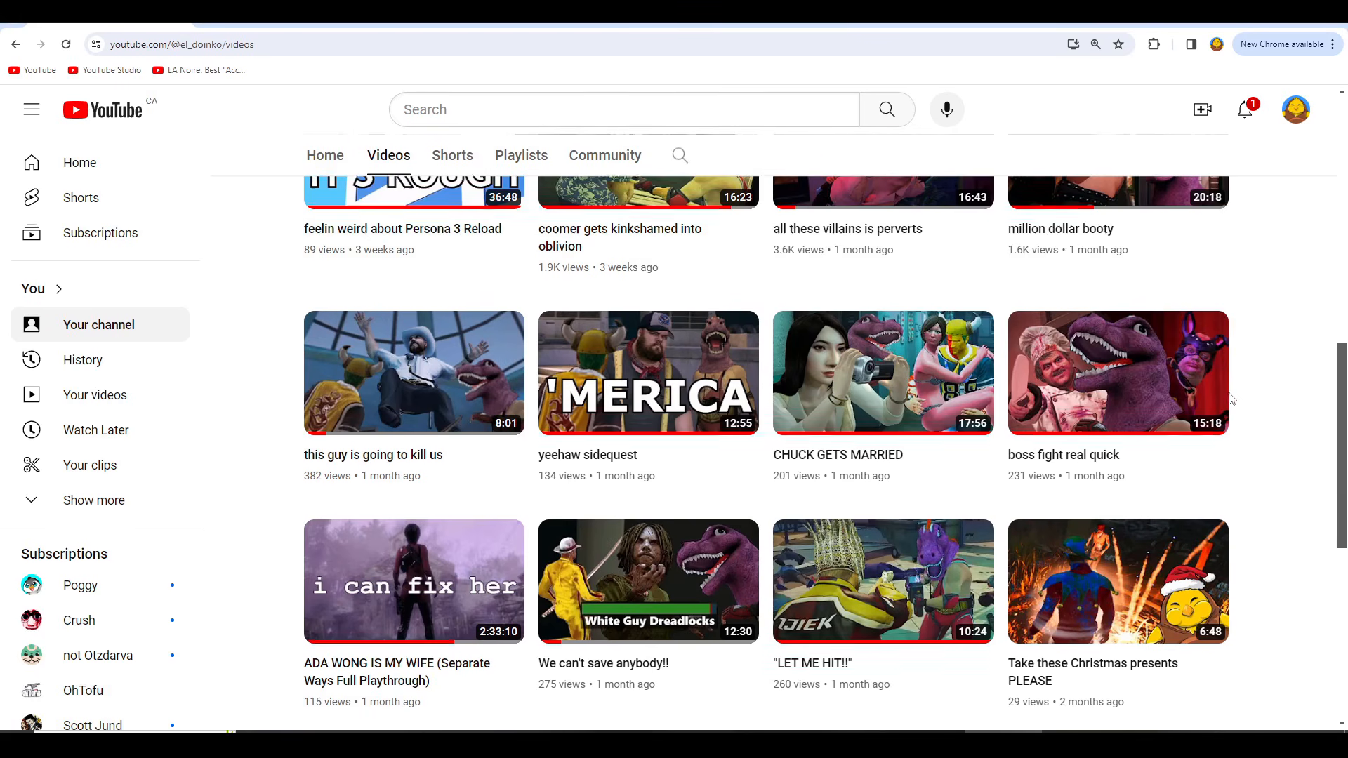
scroll(1232, 393, down, 1)
scroll(893, 487, down, 1)
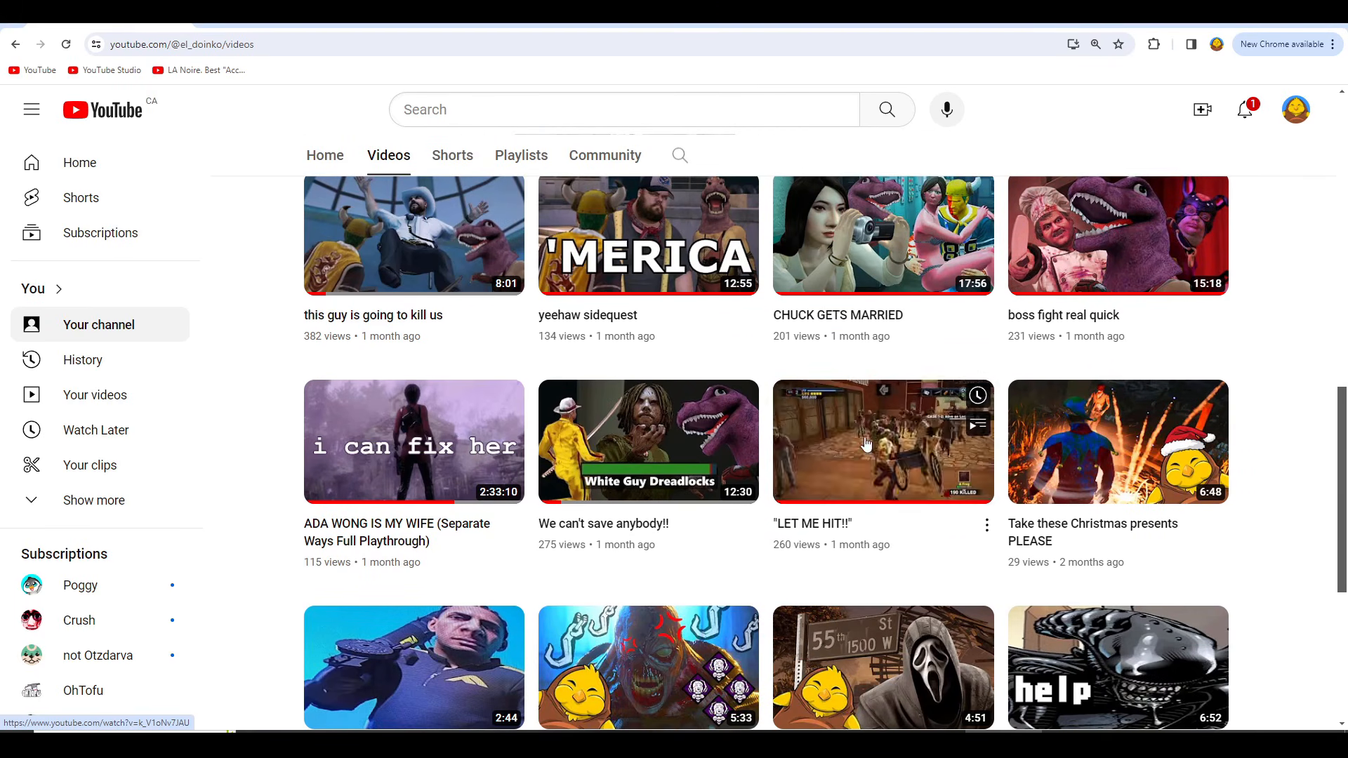
scroll(848, 451, down, 1)
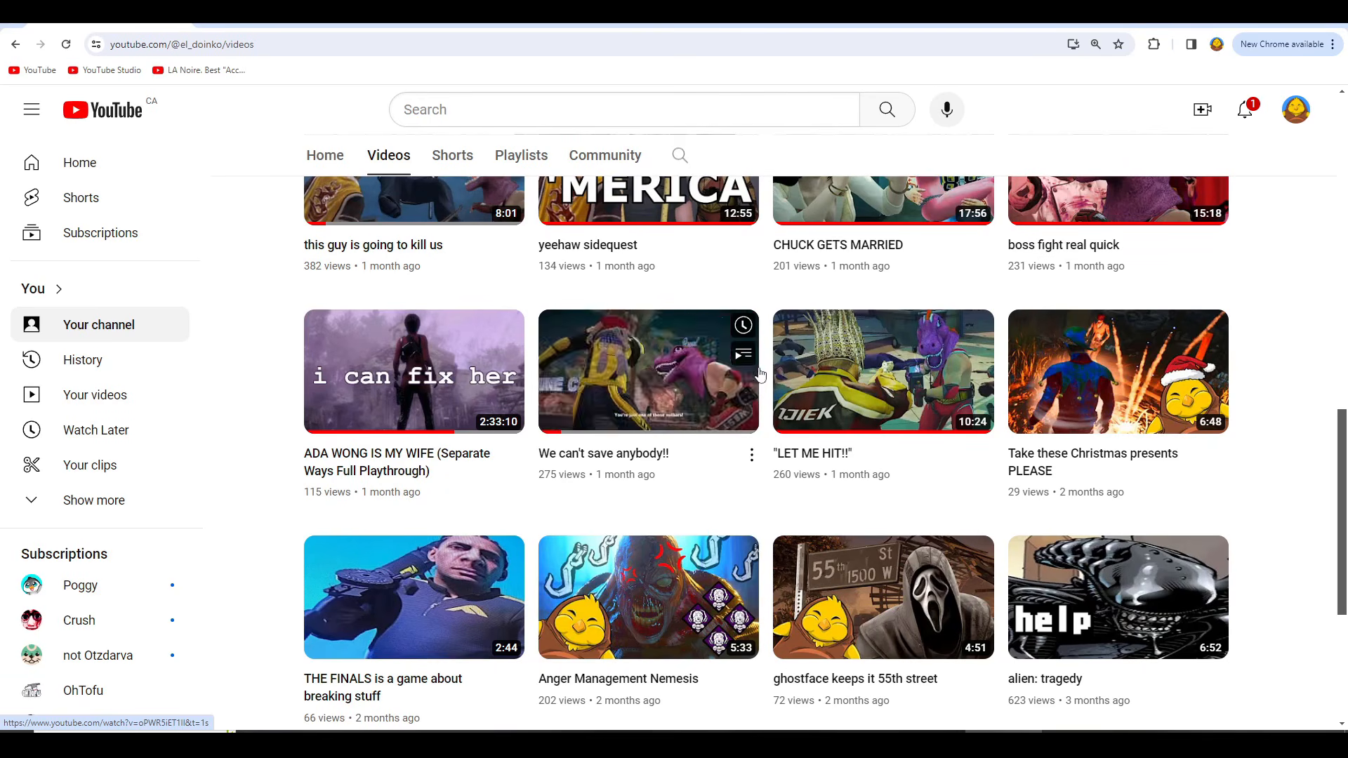
Step: Browse the older uploads as far as the Baldur's Gate III campaign videos and return to the latest ones
scroll(315, 441, down, 5)
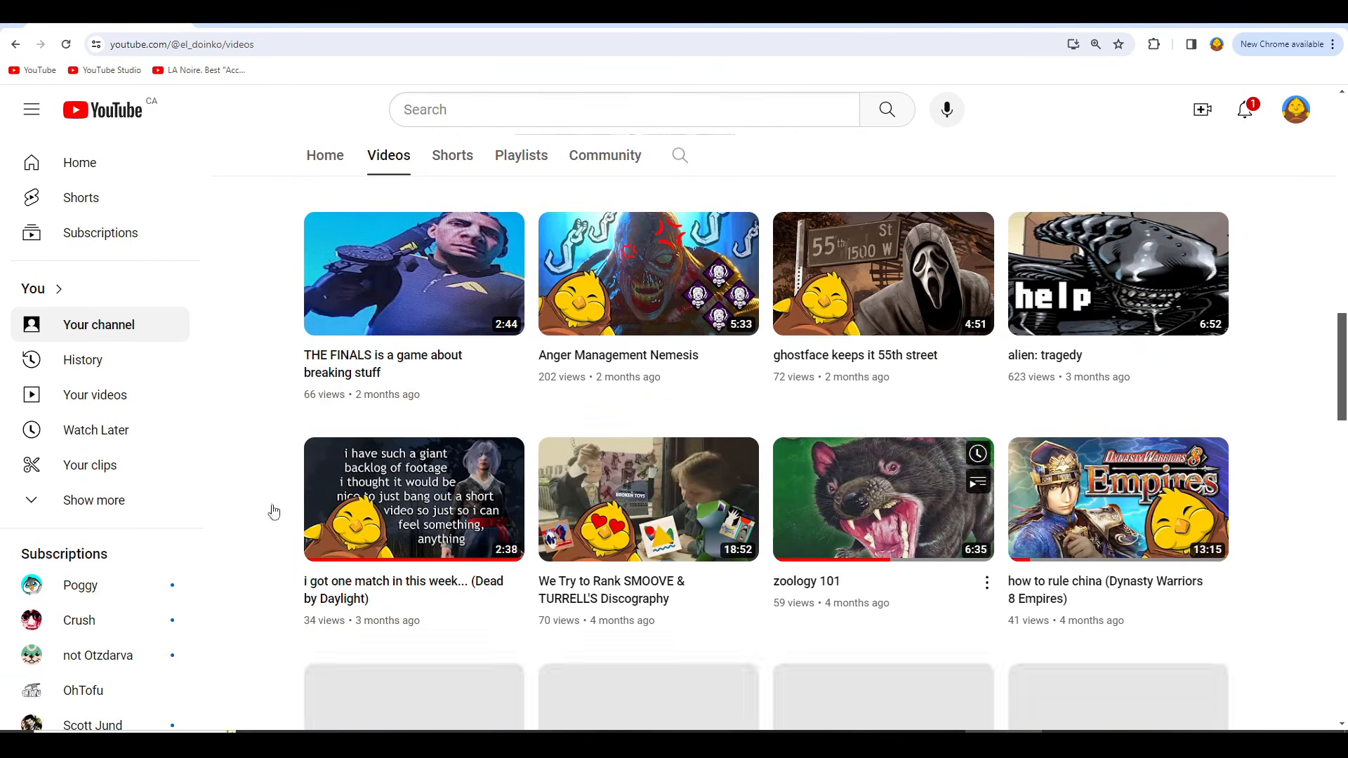
scroll(529, 487, down, 12)
scroll(528, 486, down, 5)
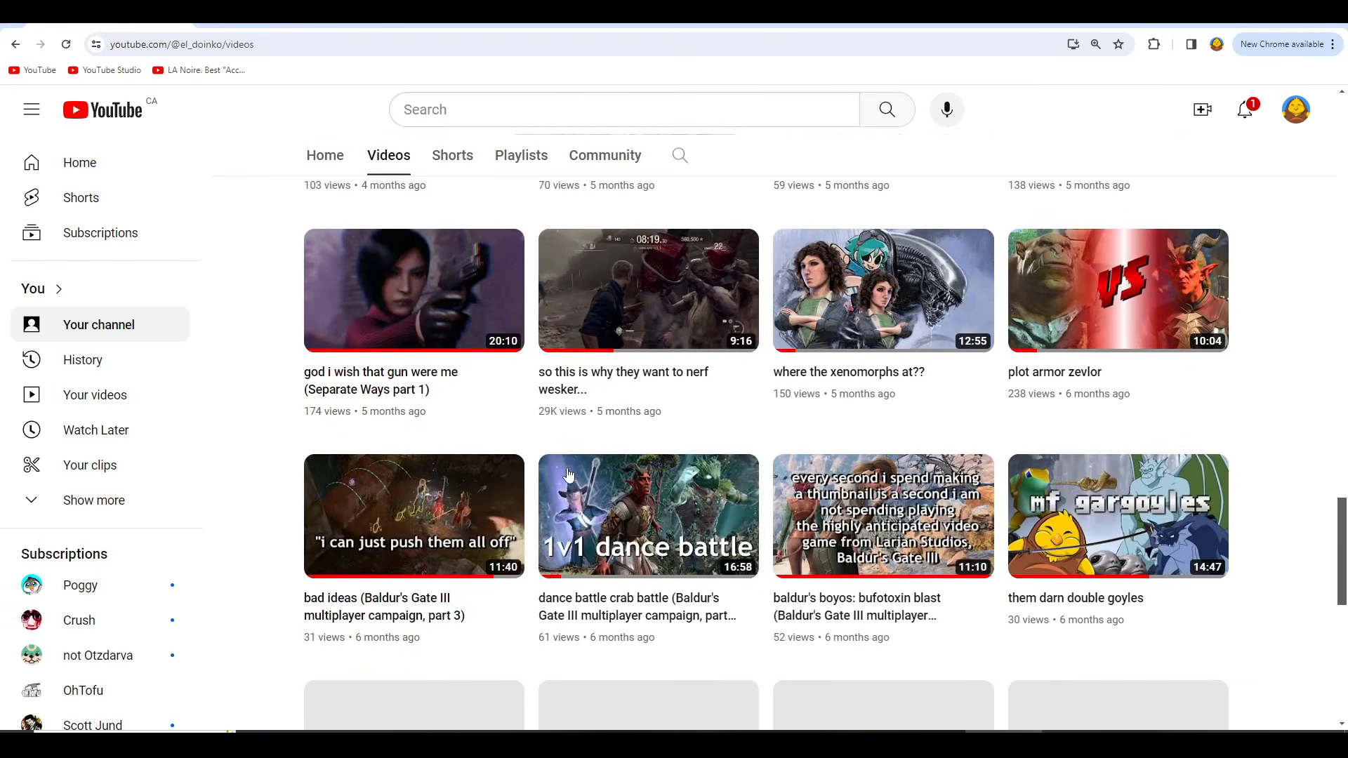
scroll(566, 458, up, 10)
scroll(808, 379, down, 2)
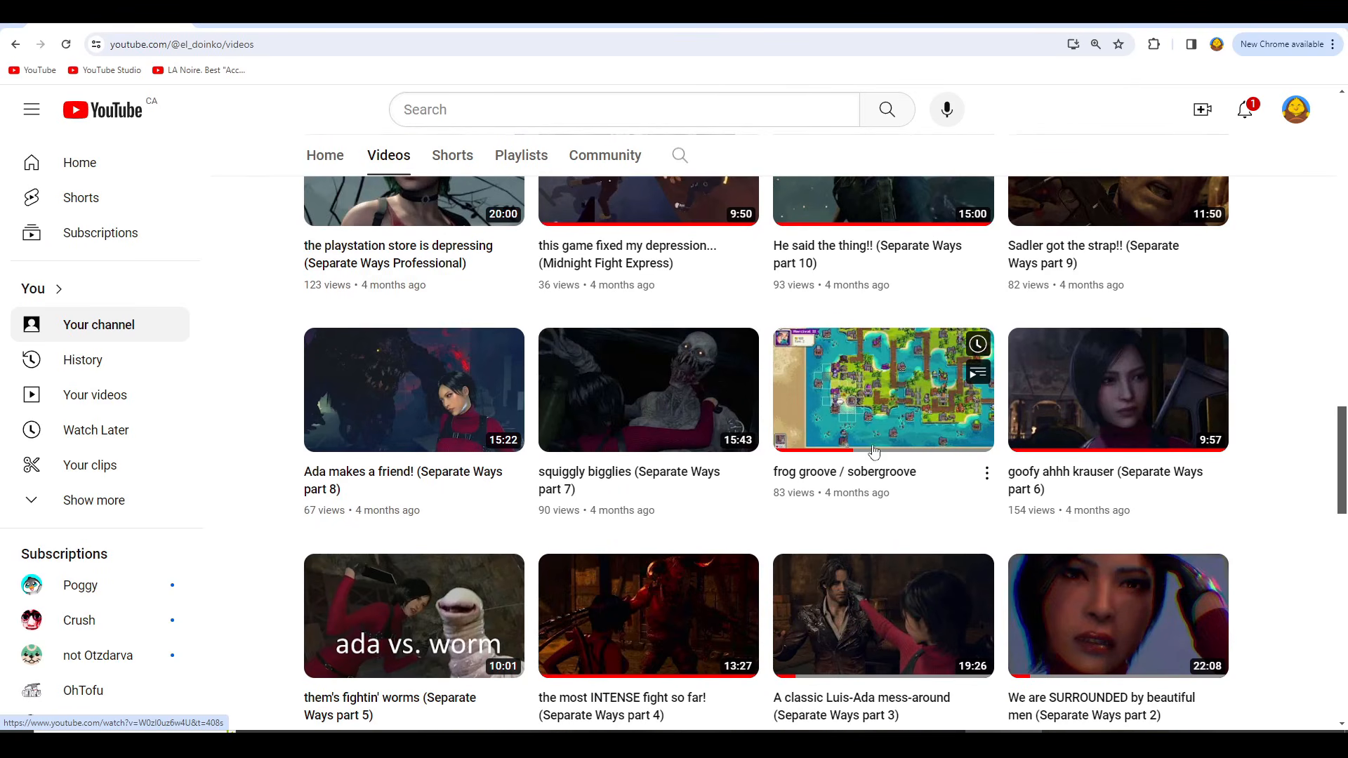
scroll(885, 420, up, 20)
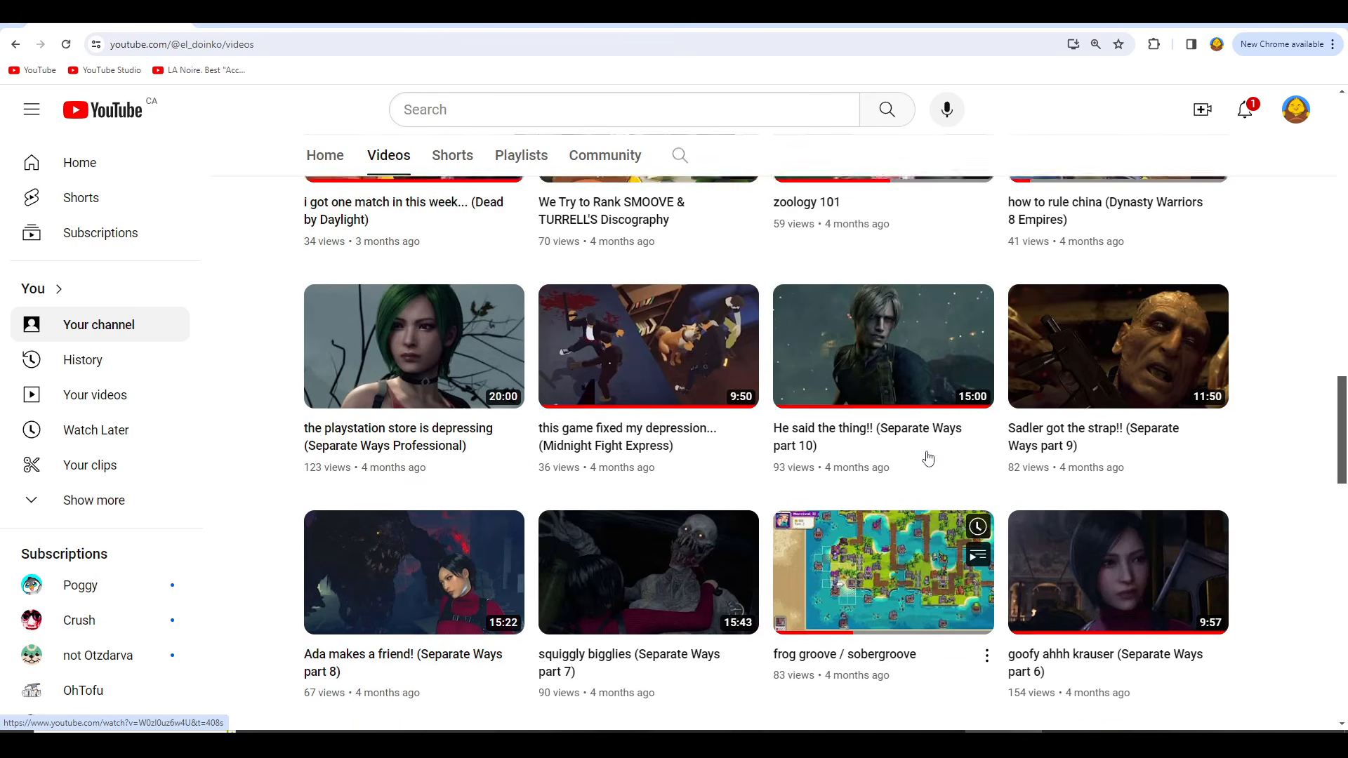
scroll(912, 440, up, 4)
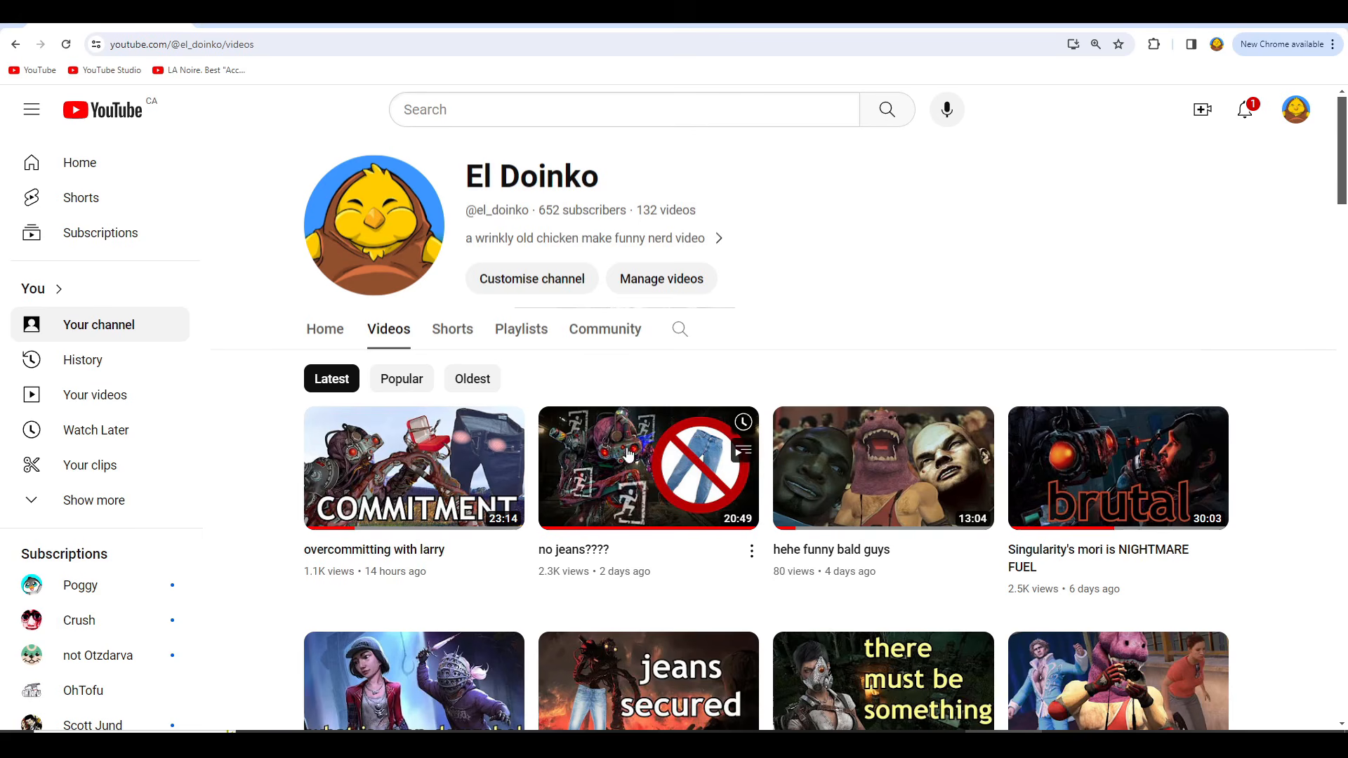
mouse_move(489, 486)
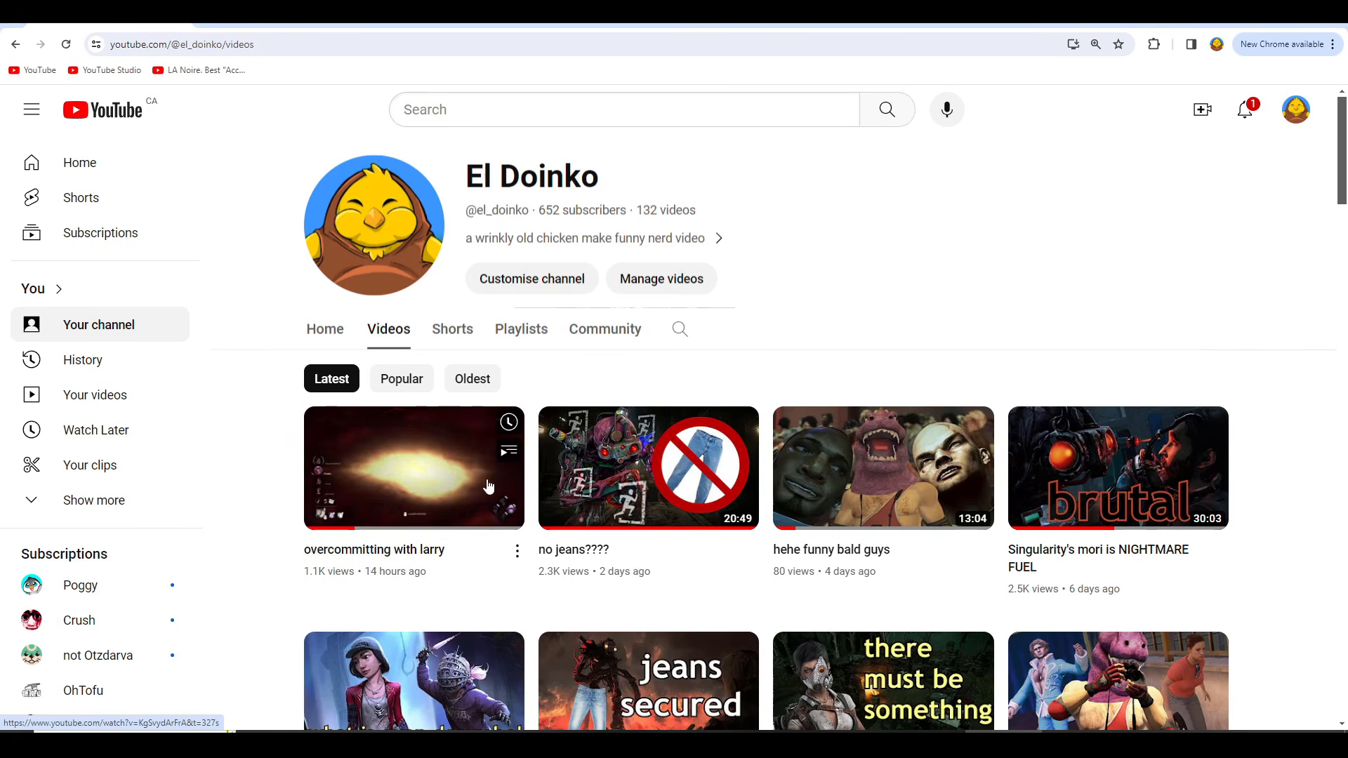